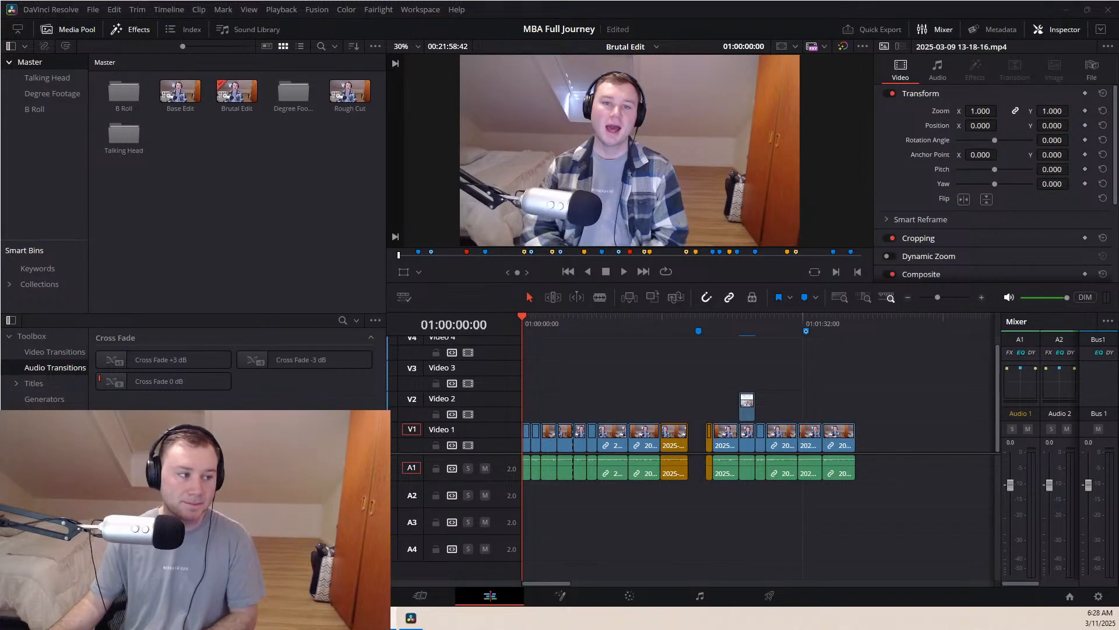
pyautogui.click(249, 264)
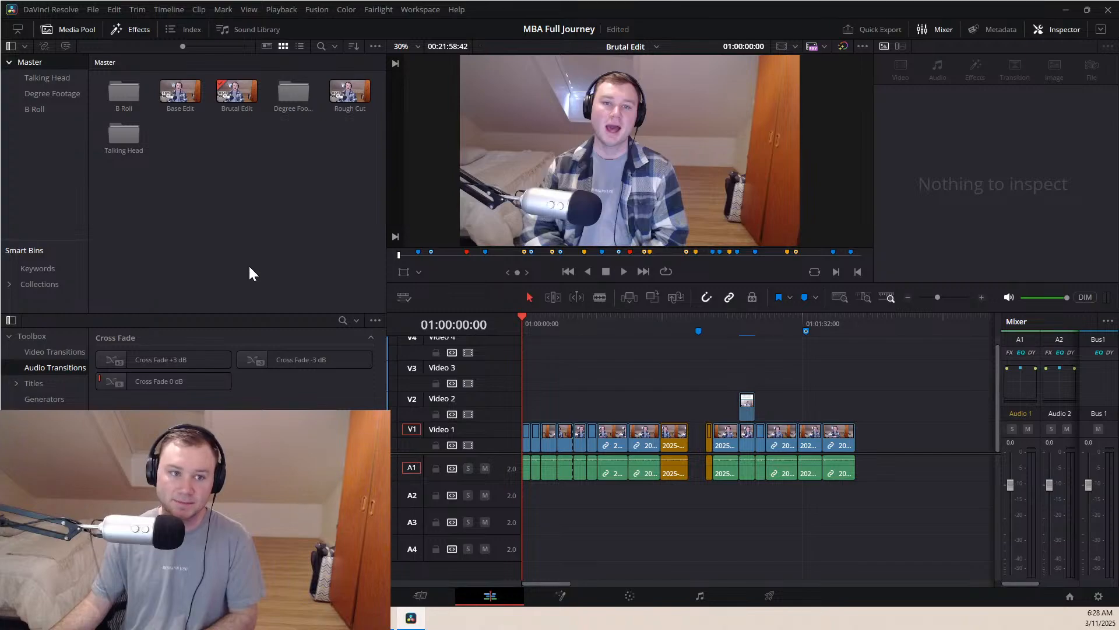
pyautogui.click(573, 318)
pyautogui.press('Home')
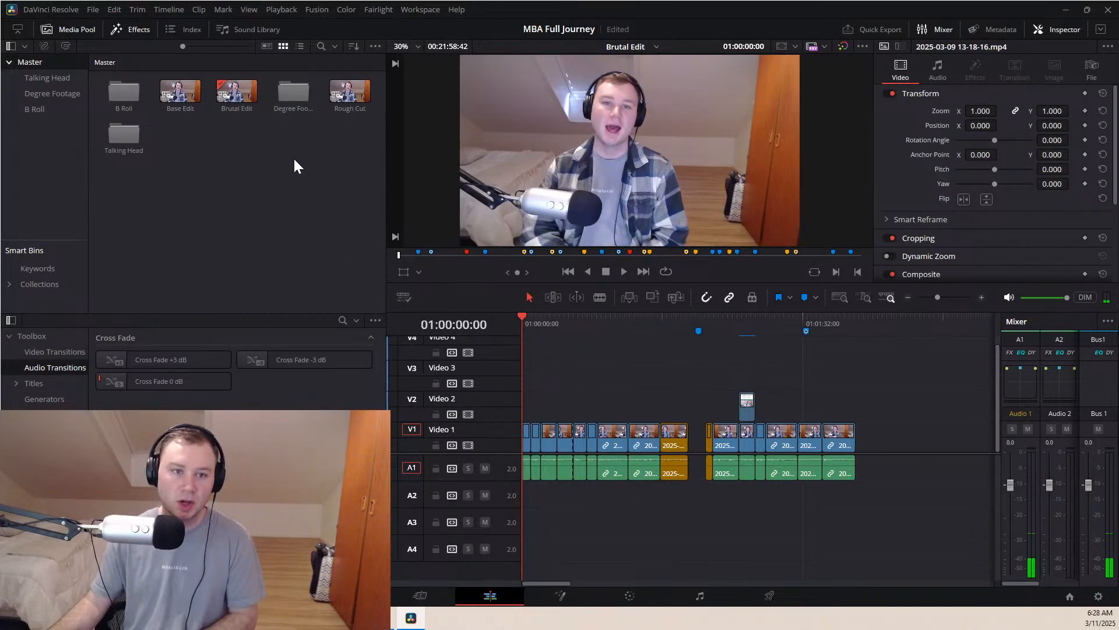
pyautogui.click(294, 161)
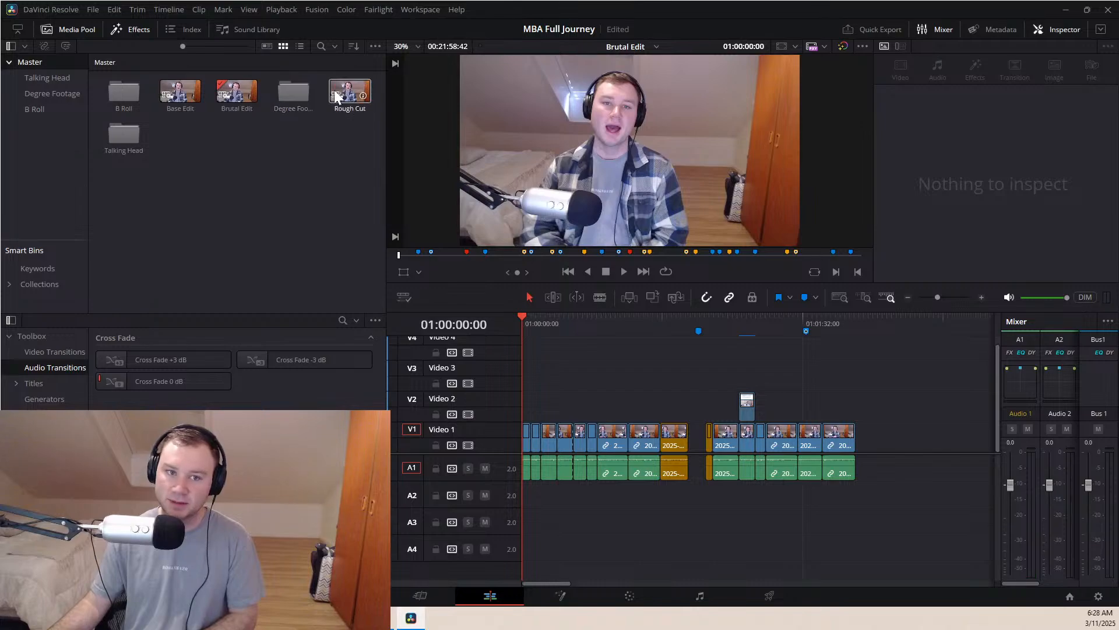
# Open the Base Edit timeline and the Rough Cut timeline, and look over the clips and markers of the rough cut
pyautogui.doubleClick(182, 106)
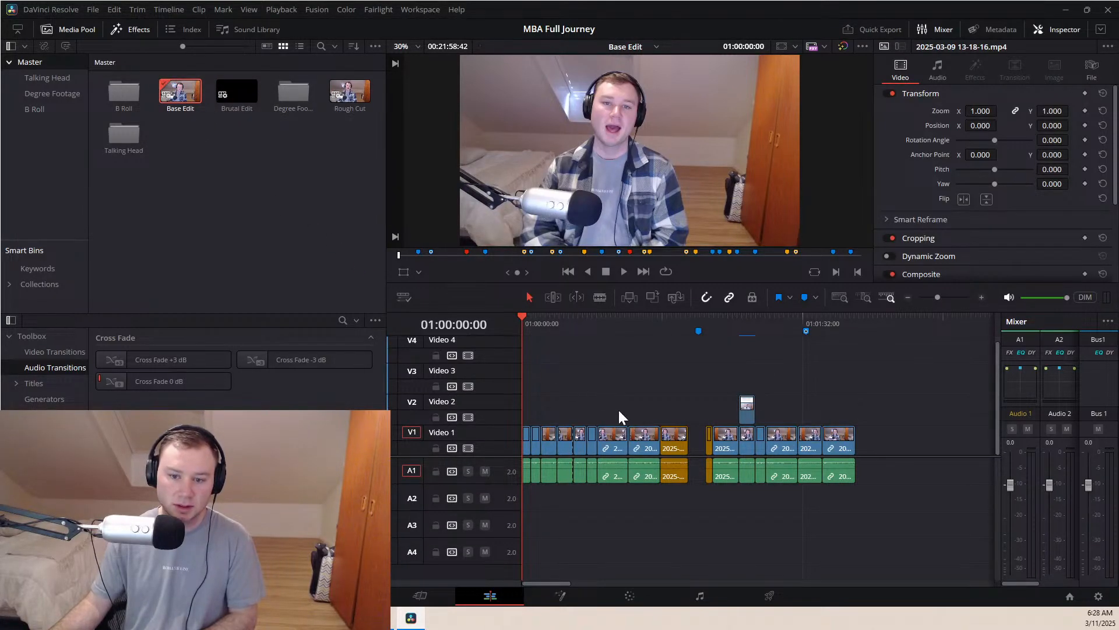
pyautogui.doubleClick(343, 100)
pyautogui.scroll(-2, 684, 454)
pyautogui.scroll(2, 685, 455)
pyautogui.scroll(-2, 684, 455)
pyautogui.scroll(2, 684, 452)
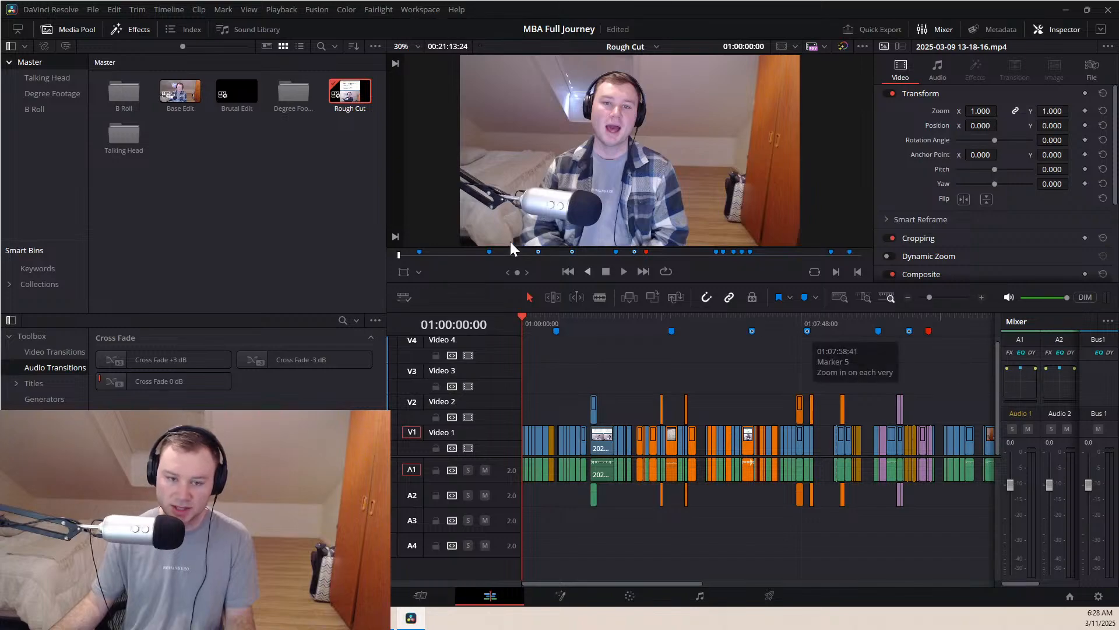
# Reopen the Base Edit timeline and examine the stacked screen-recording clips around 01:04:32
pyautogui.doubleClick(177, 94)
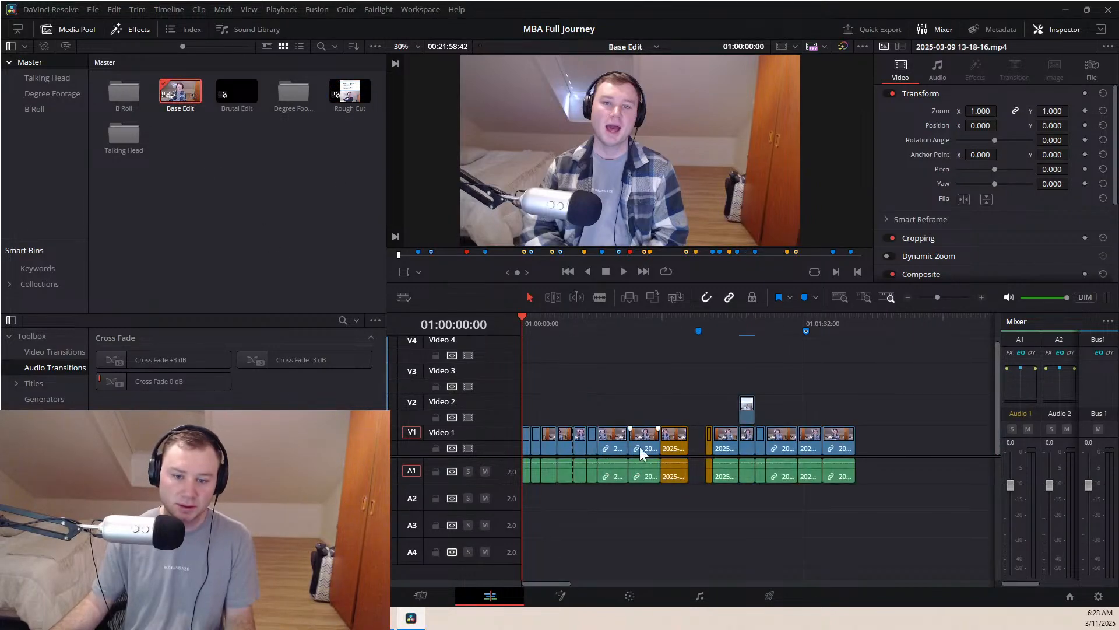
pyautogui.scroll(-4, 663, 435)
pyautogui.scroll(2, 663, 436)
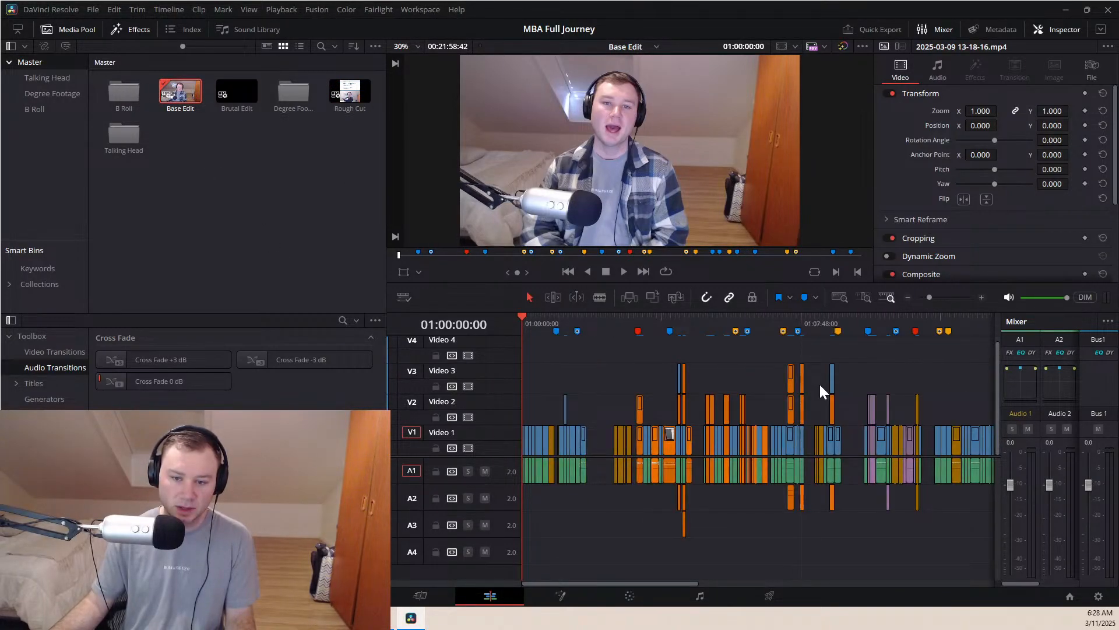
pyautogui.scroll(-5, 826, 436)
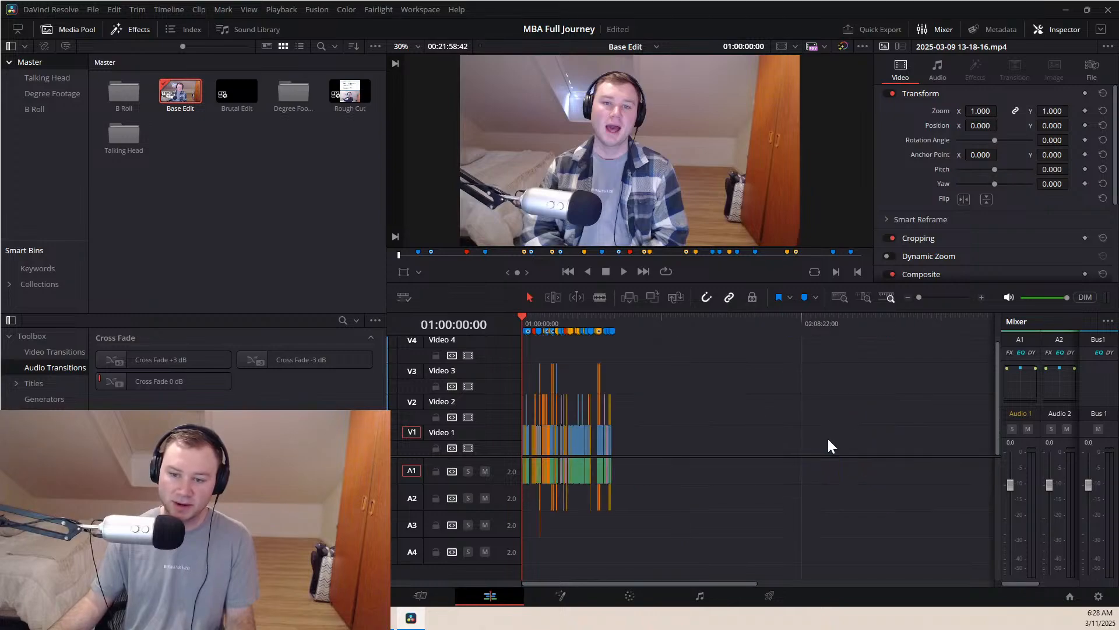
pyautogui.scroll(2, 831, 439)
pyautogui.moveTo(681, 316); pyautogui.dragTo(684, 317)
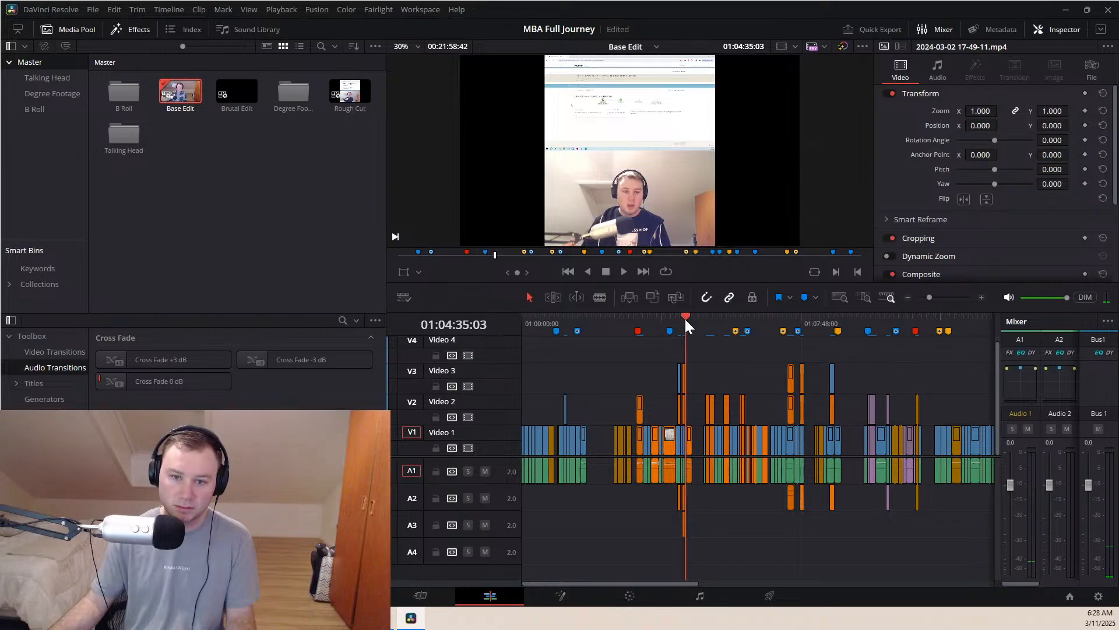
pyautogui.scroll(5, 687, 355)
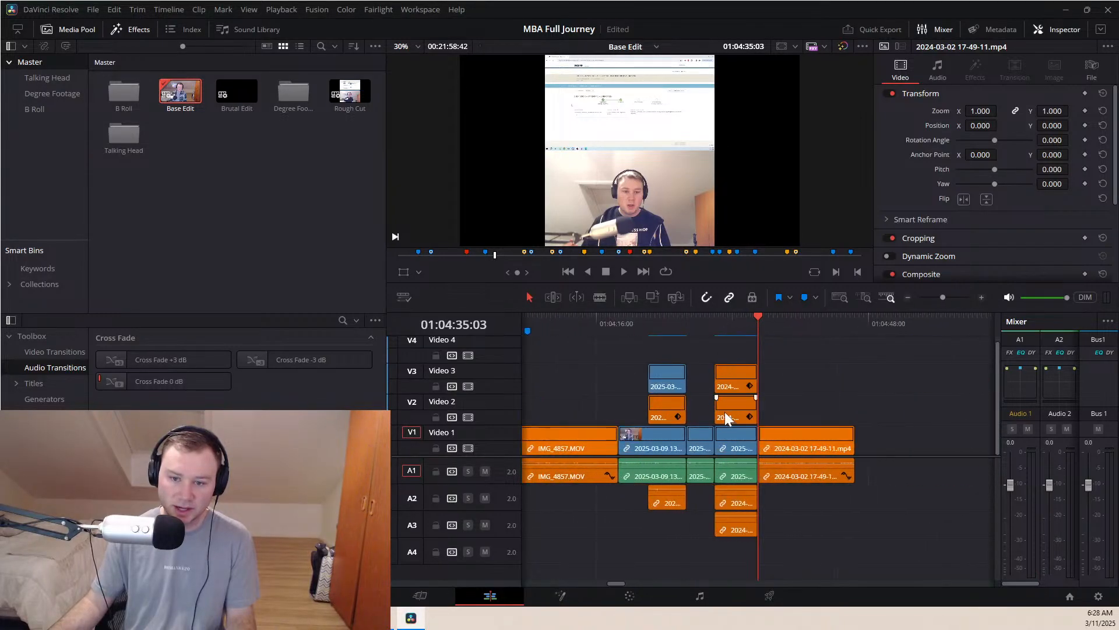
pyautogui.scroll(-1, 723, 407)
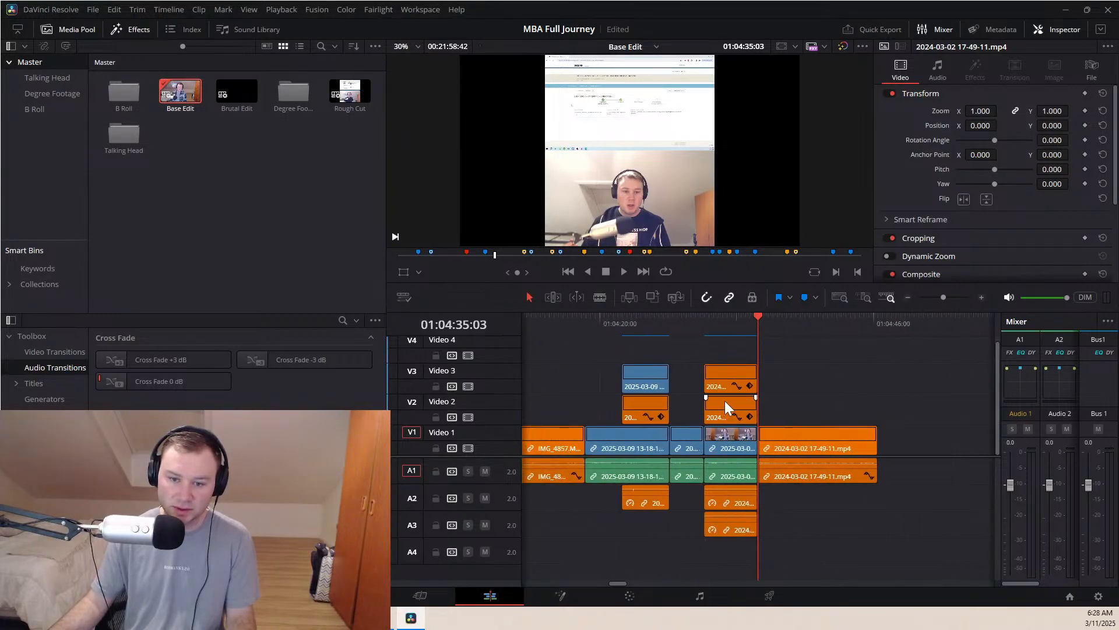
pyautogui.click(731, 316)
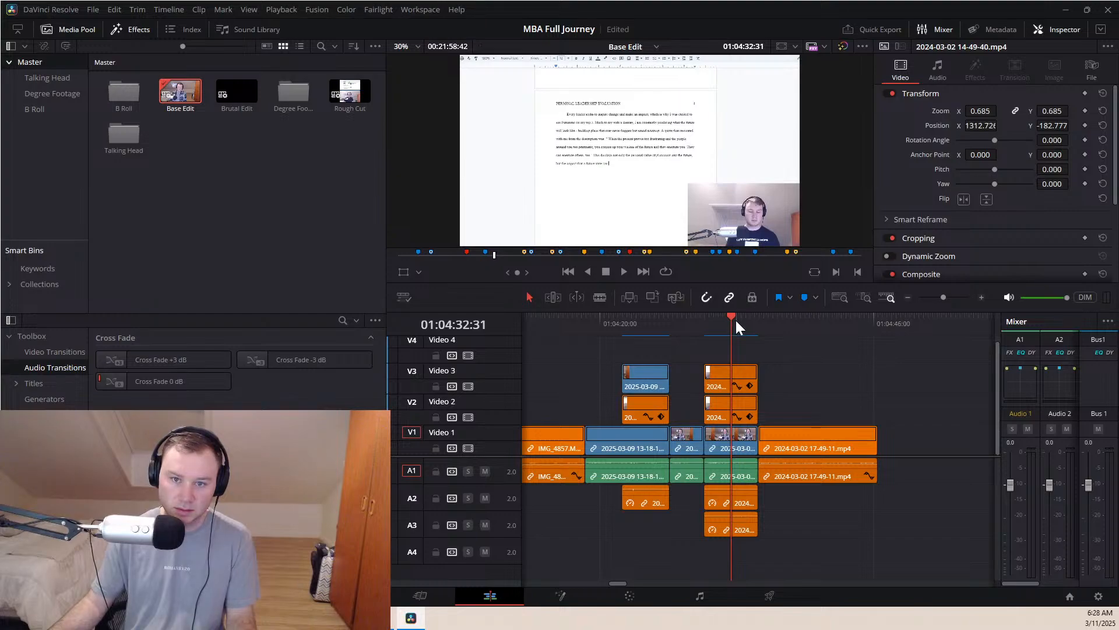
pyautogui.click(794, 443)
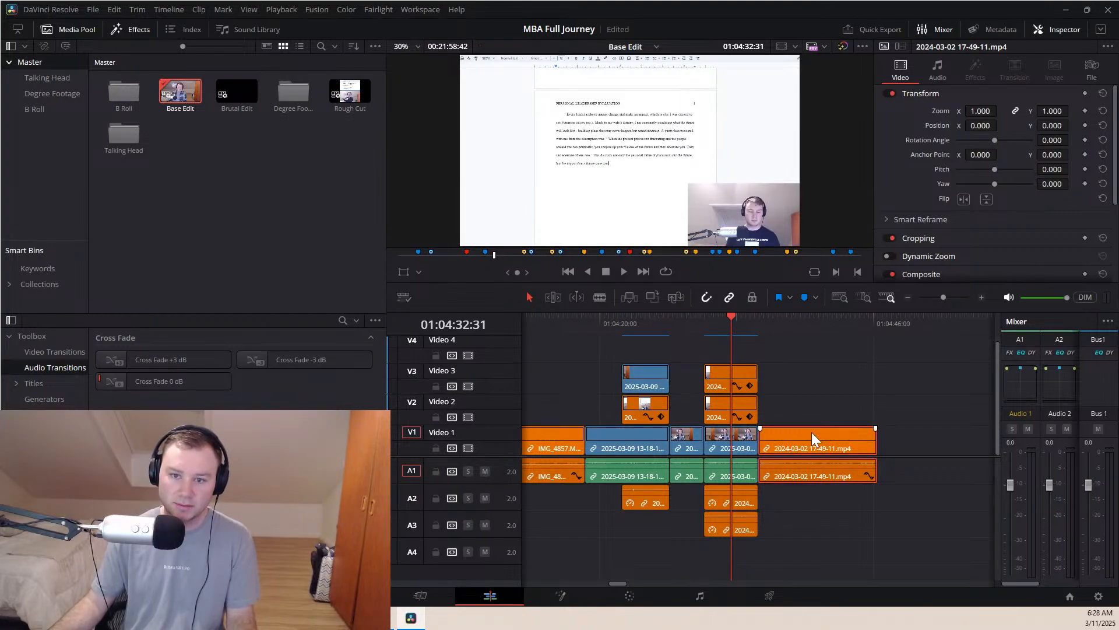
pyautogui.click(785, 329)
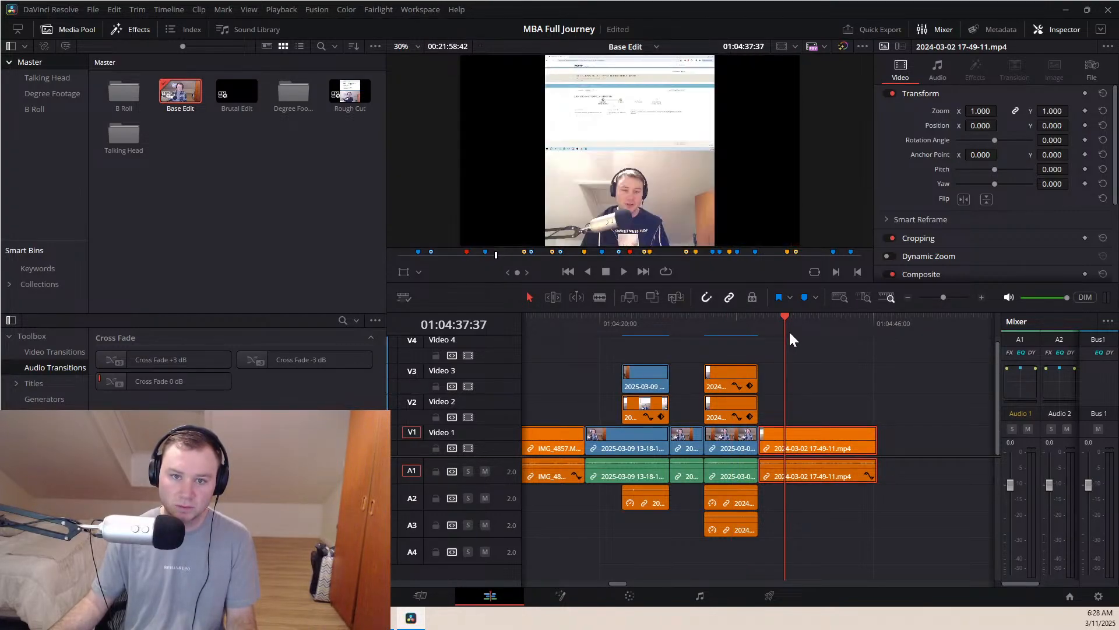
pyautogui.moveTo(821, 444); pyautogui.dragTo(824, 414)
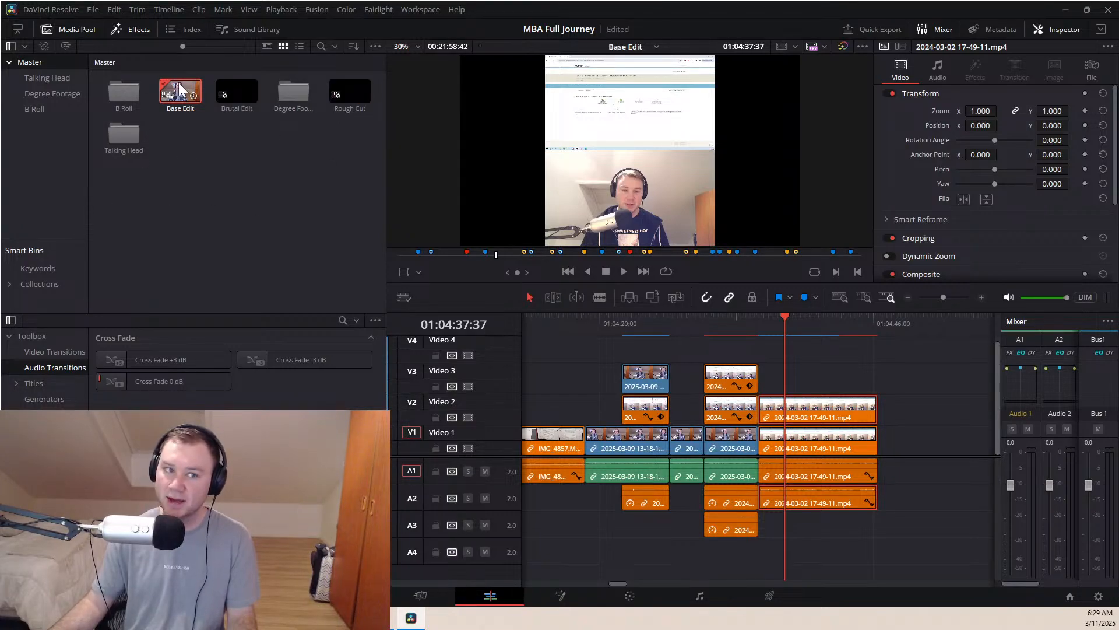
pyautogui.click(729, 324)
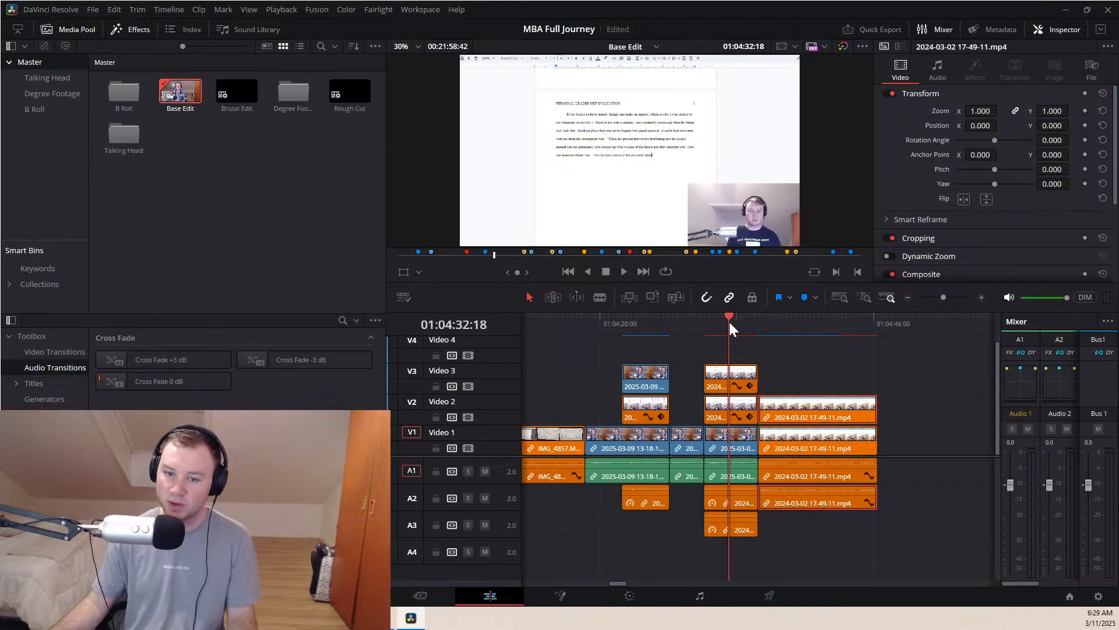
pyautogui.click(641, 324)
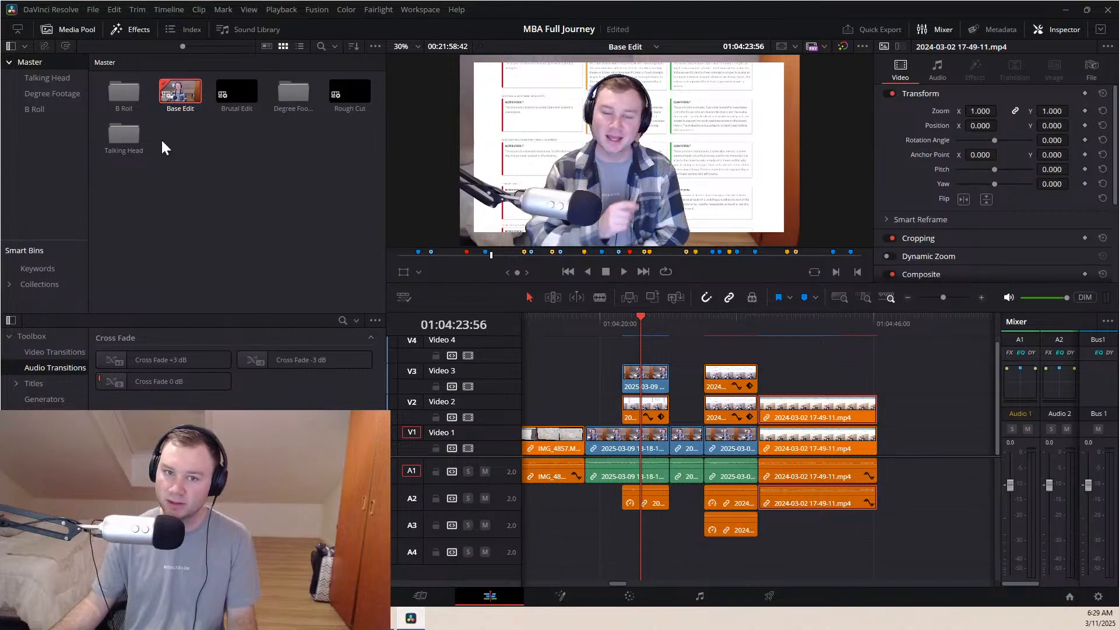
pyautogui.doubleClick(236, 94)
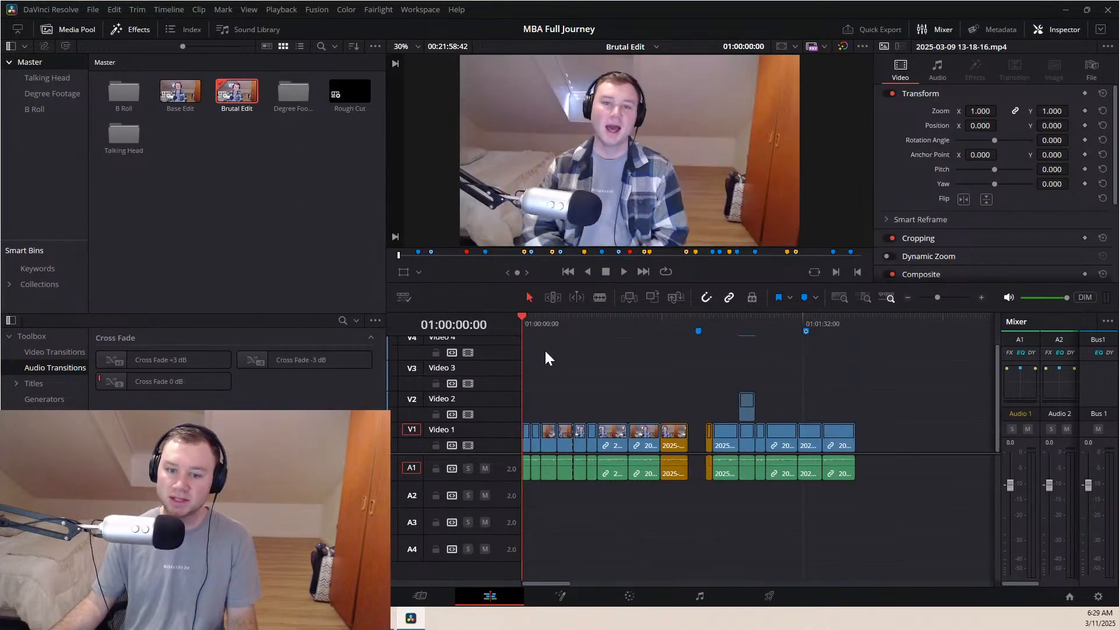
pyautogui.scroll(-3, 743, 410)
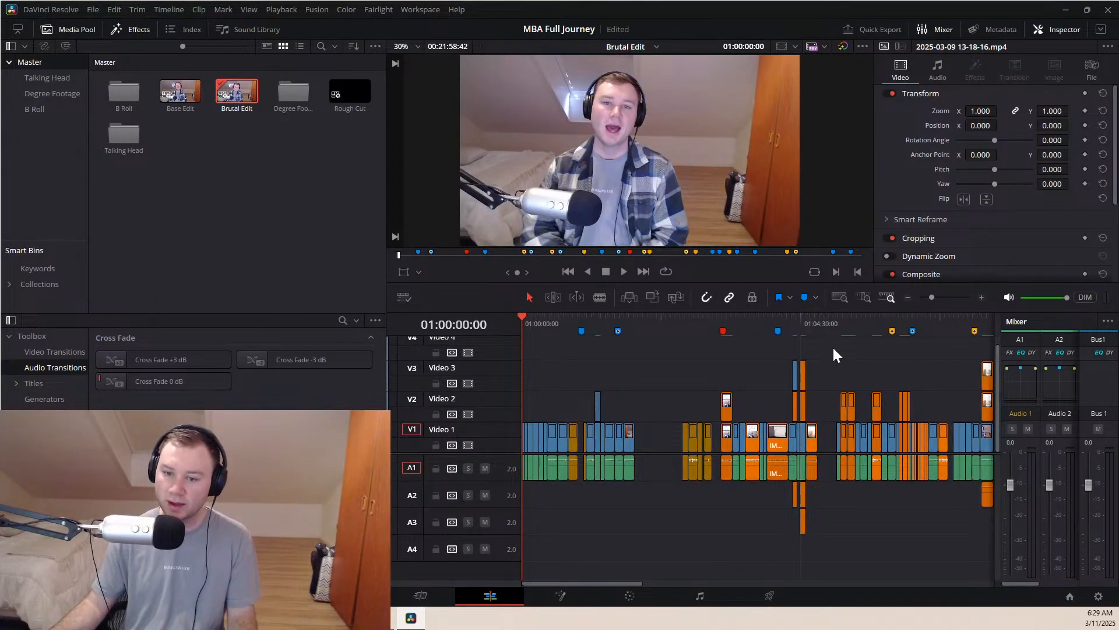
pyautogui.click(814, 325)
pyautogui.click(810, 319)
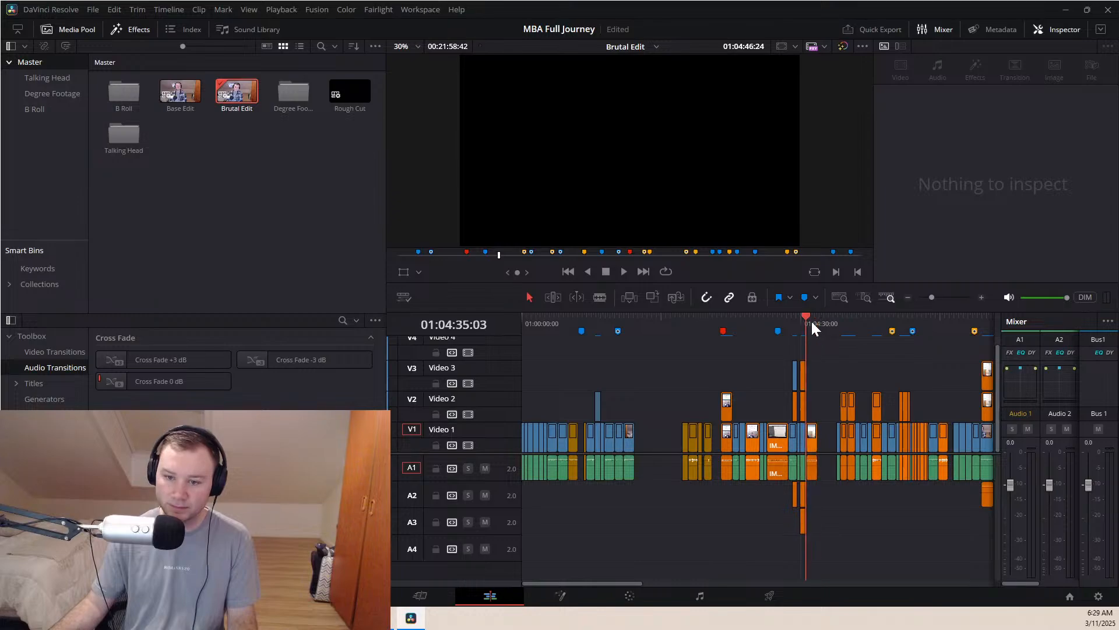
pyautogui.scroll(5, 737, 355)
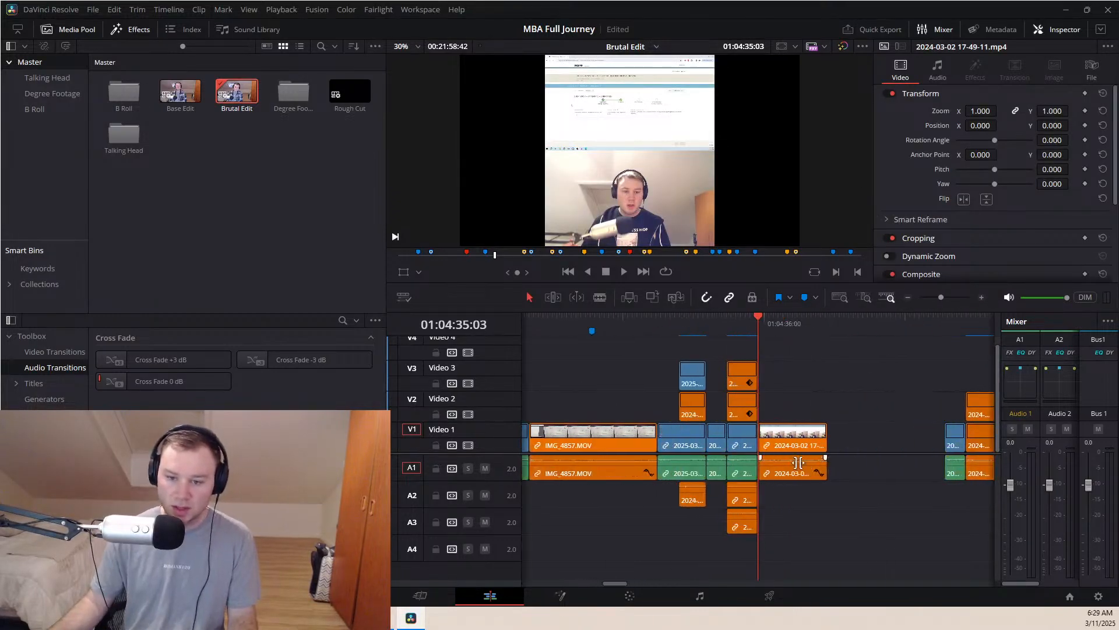
pyautogui.moveTo(817, 442); pyautogui.dragTo(815, 413)
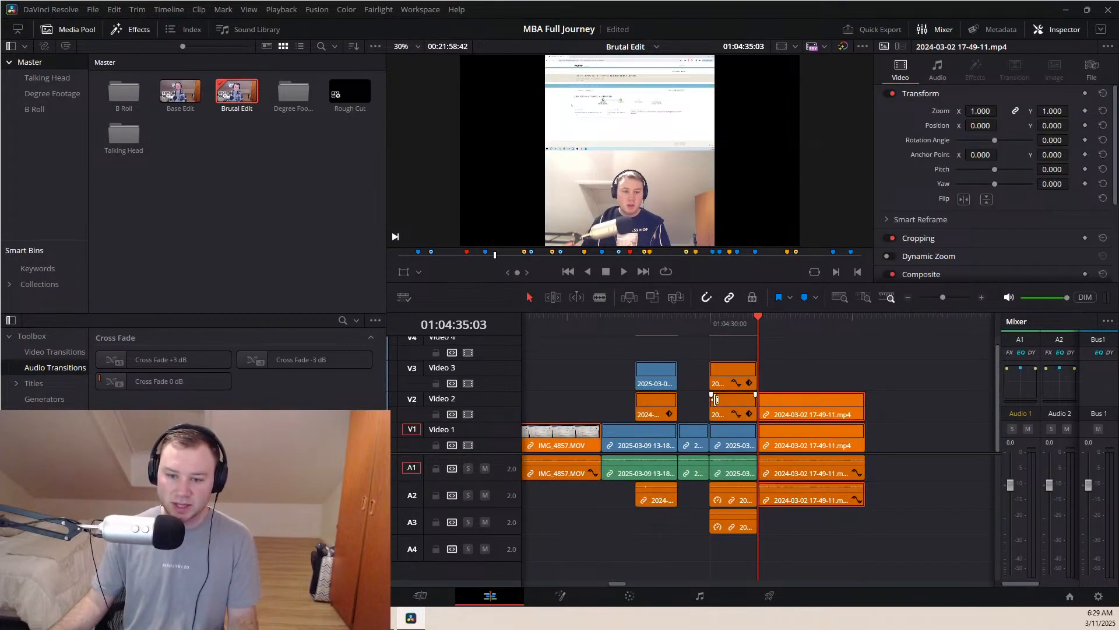
pyautogui.click(731, 318)
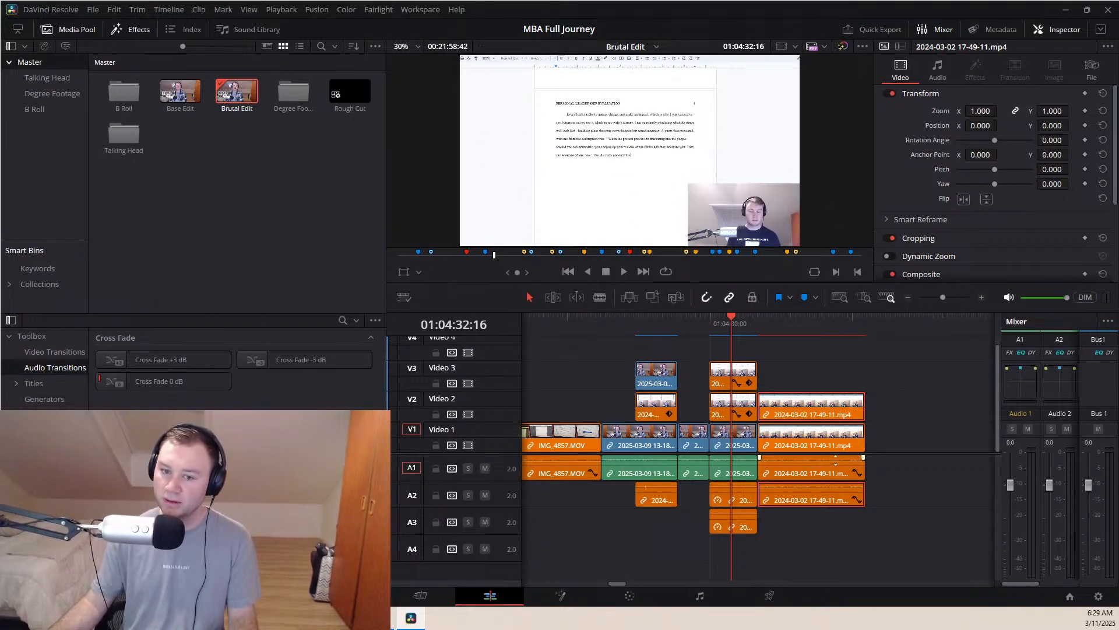
pyautogui.click(747, 405)
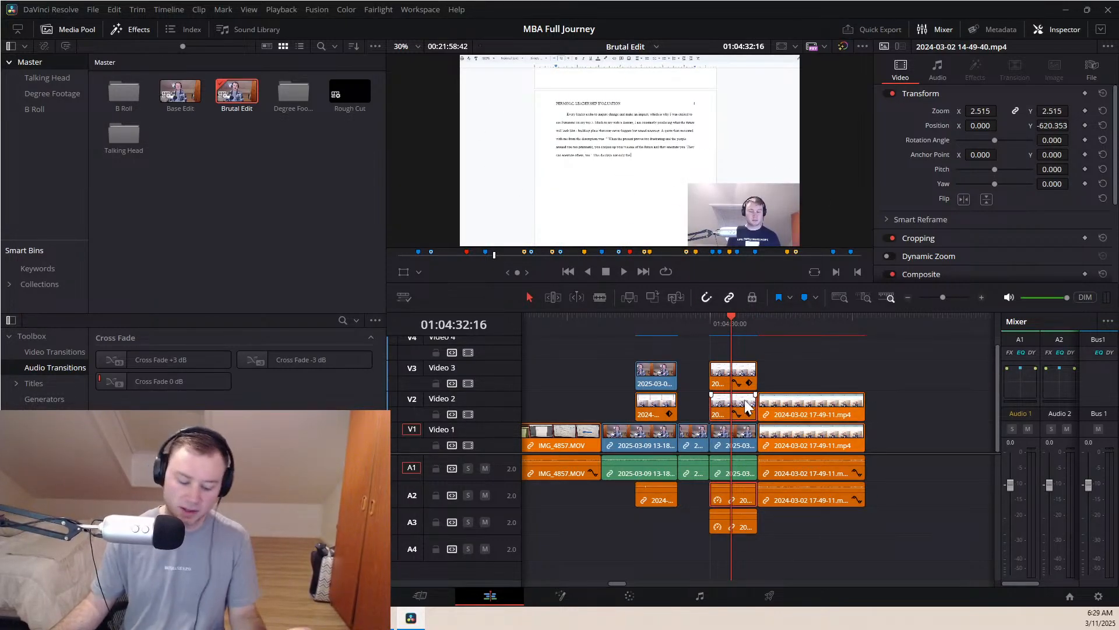
pyautogui.click(809, 446)
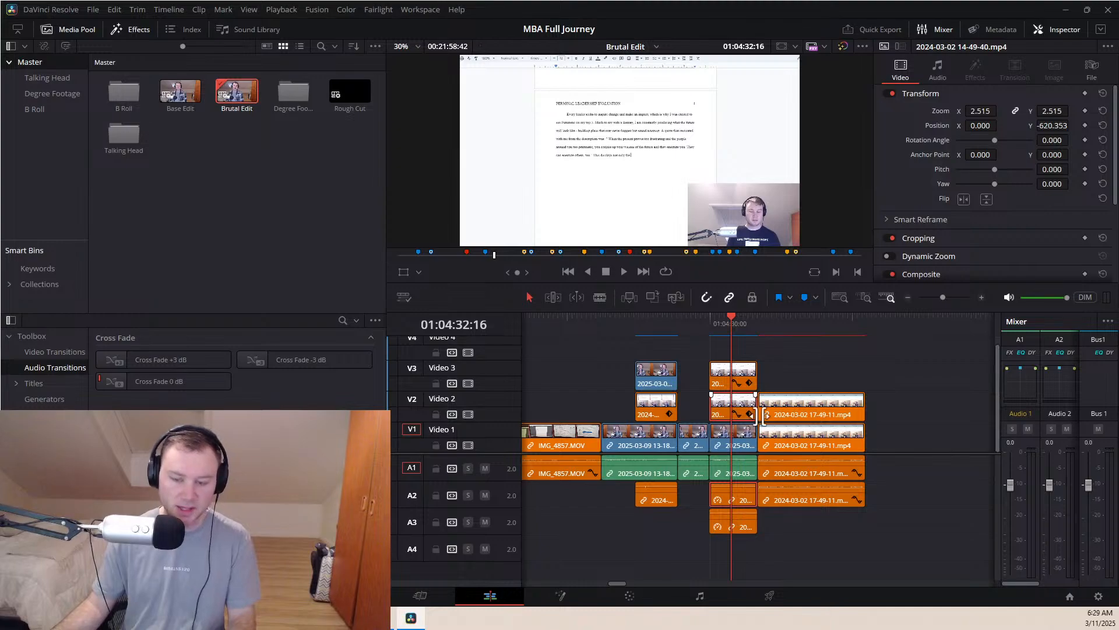
pyautogui.hotkey('alt', 'v')
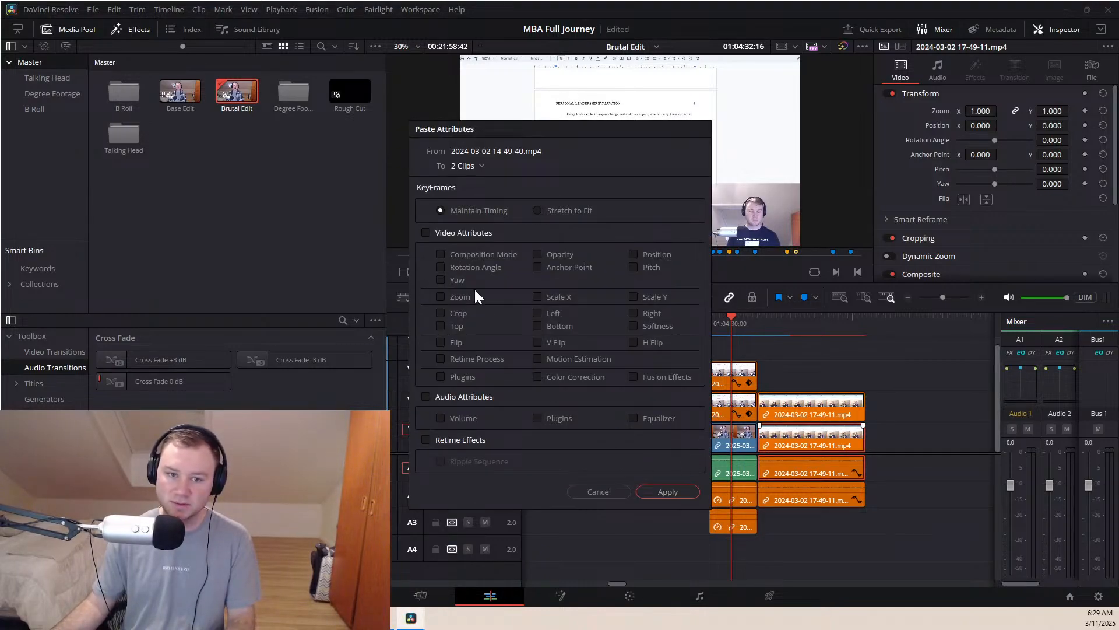
pyautogui.click(440, 297)
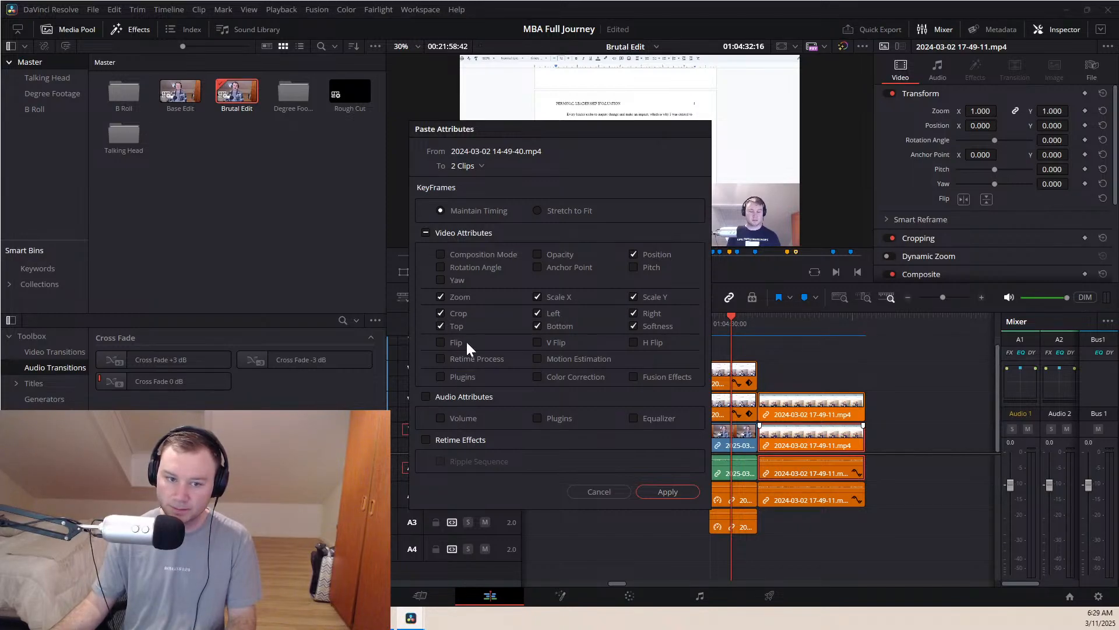
pyautogui.click(669, 488)
pyautogui.click(820, 326)
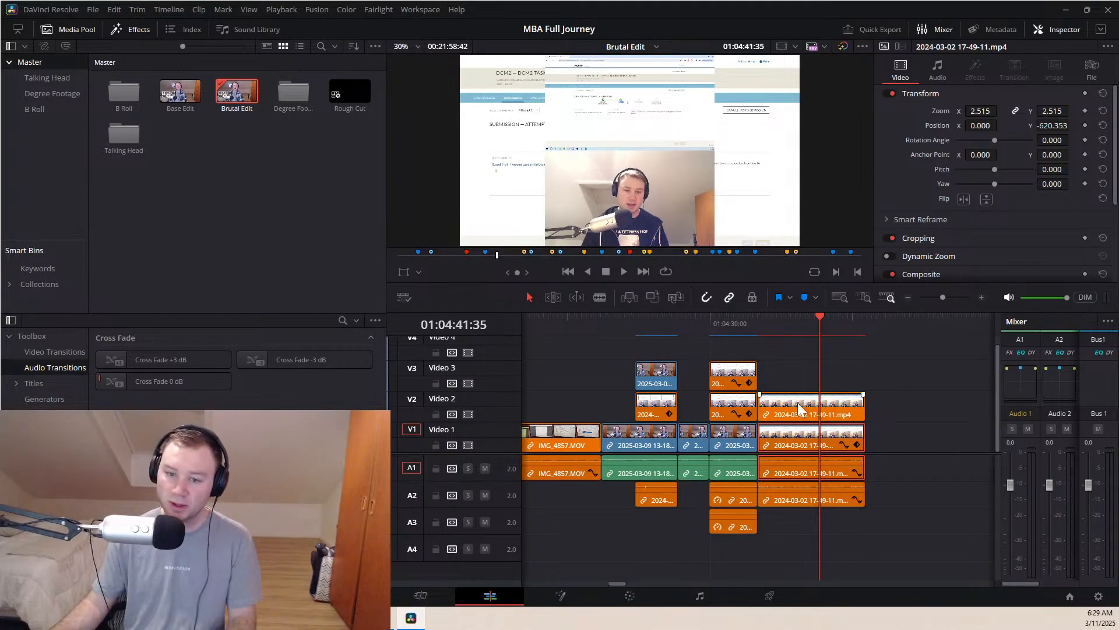
pyautogui.click(739, 375)
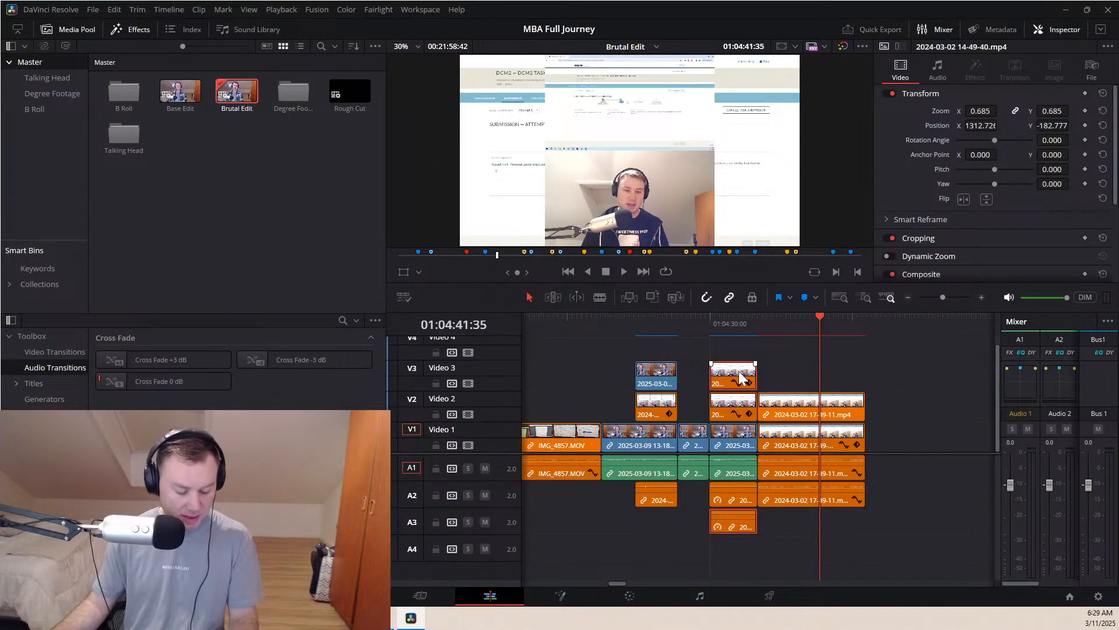
pyautogui.hotkey('ctrl', 'c')
pyautogui.click(780, 407)
pyautogui.hotkey('alt', 'v')
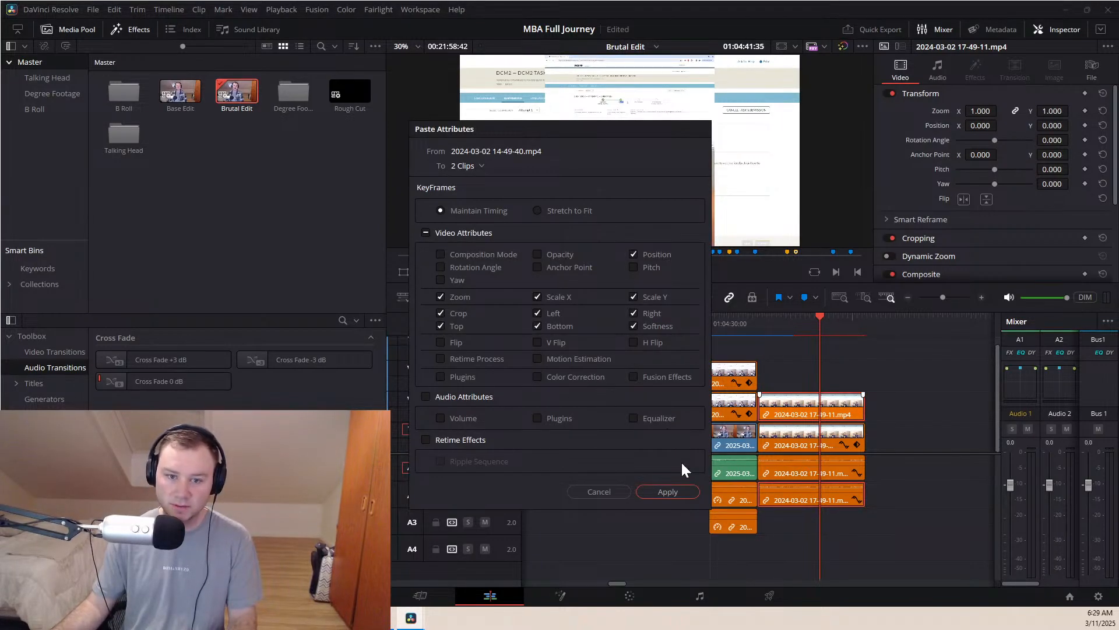
pyautogui.click(691, 487)
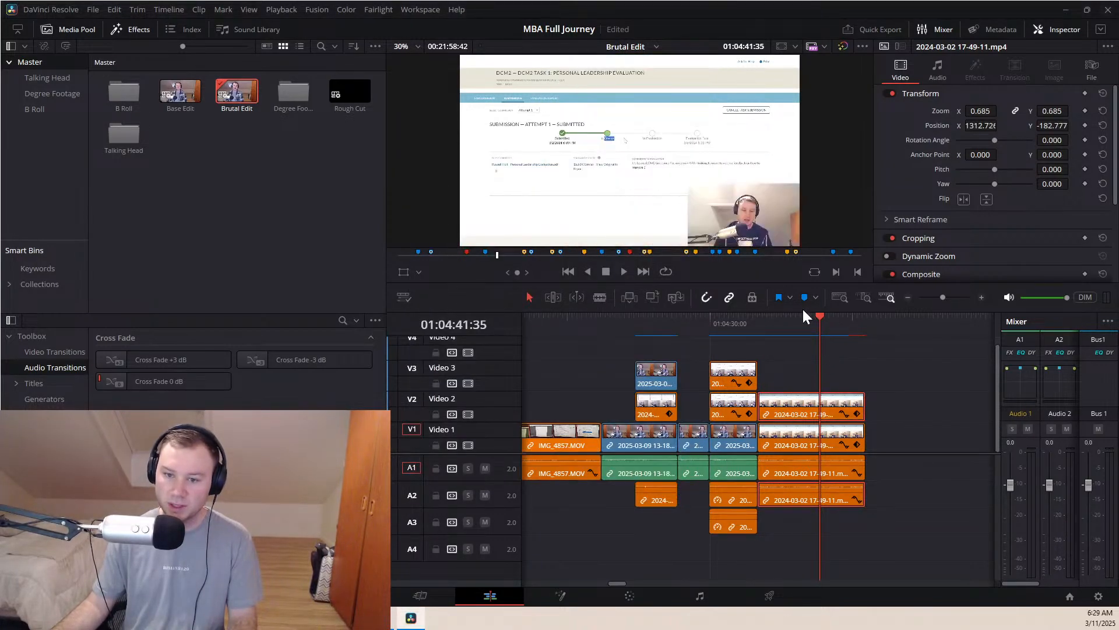
pyautogui.hotkey('ctrl', 's')
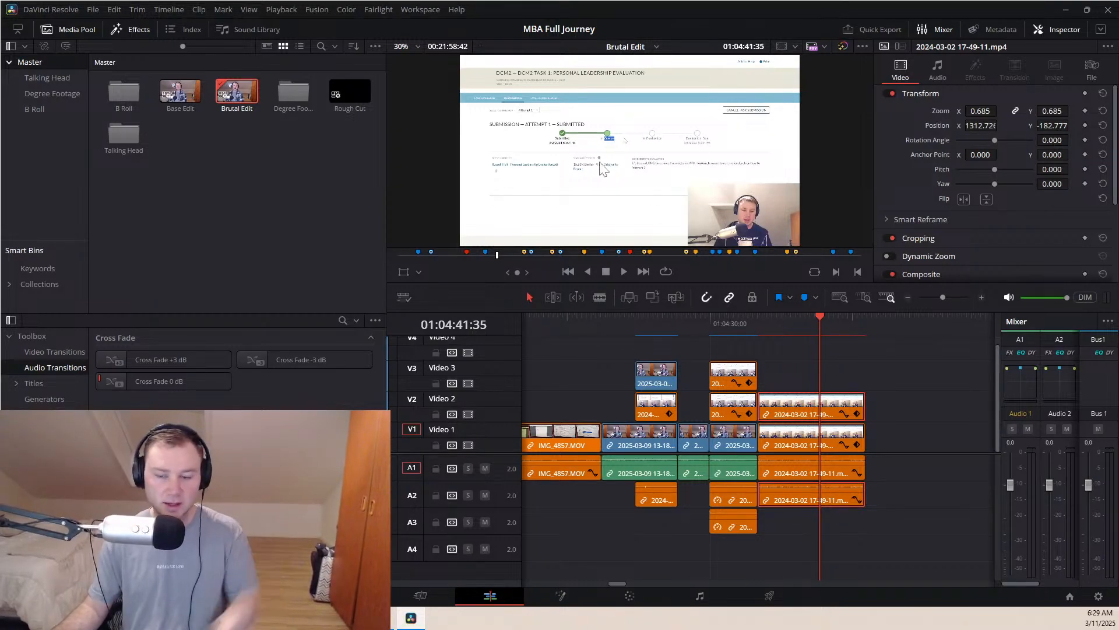
# Preview the reframed section at 01:04:35:56, move to the end of the timeline at 01:21:58:42, and read the marker just beyond it
pyautogui.click(766, 320)
pyautogui.scroll(-5, 796, 373)
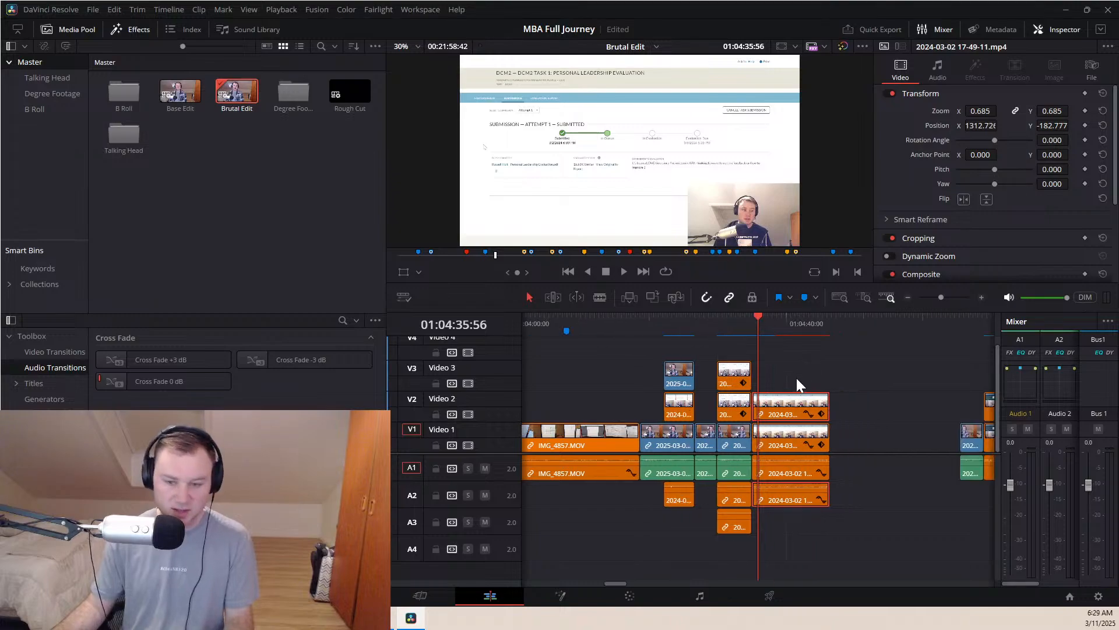
pyautogui.scroll(-4, 803, 369)
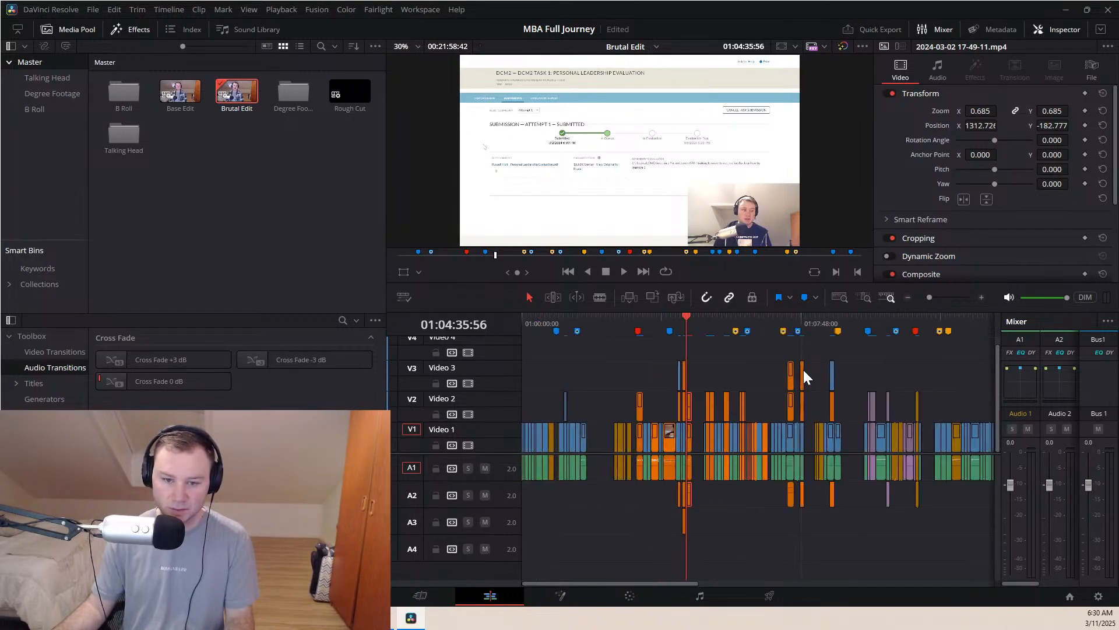
pyautogui.moveTo(762, 330); pyautogui.dragTo(821, 331)
pyautogui.moveTo(822, 333)
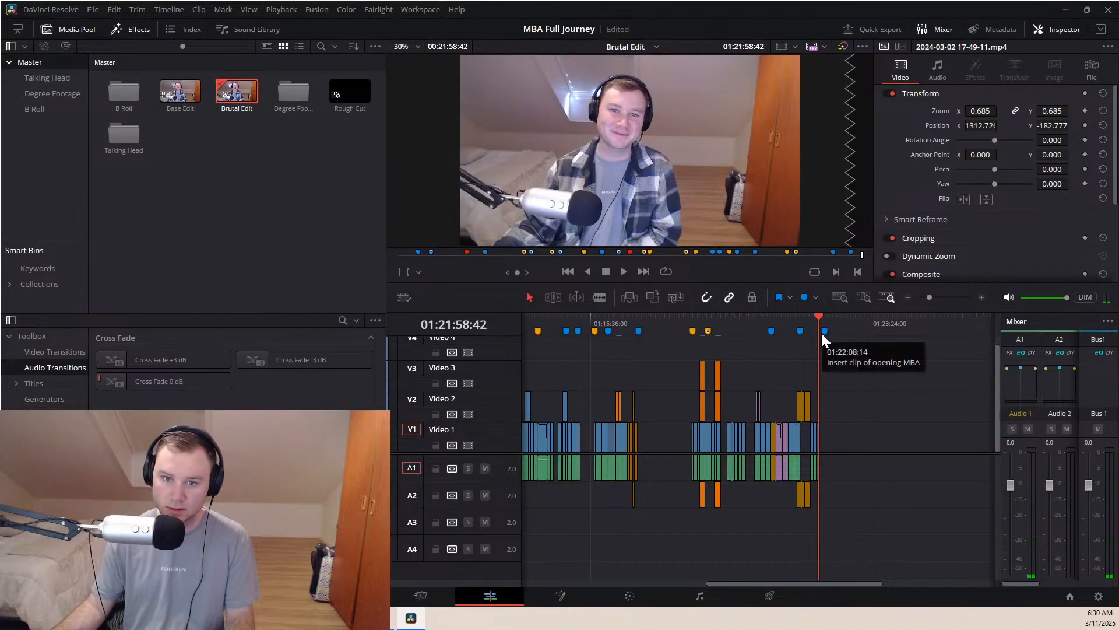
# Return to the timeline's start, check the early markers, and inspect the frame at the red Screen Capture Settings marker at 01:03:14:49
pyautogui.moveTo(821, 320); pyautogui.dragTo(436, 313)
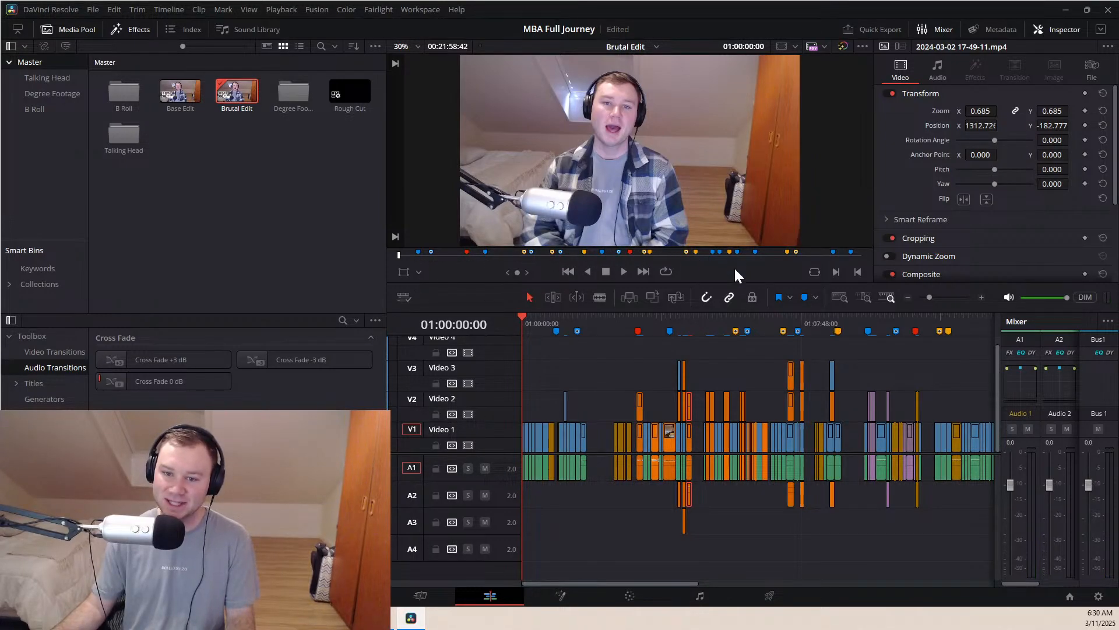
pyautogui.moveTo(559, 327)
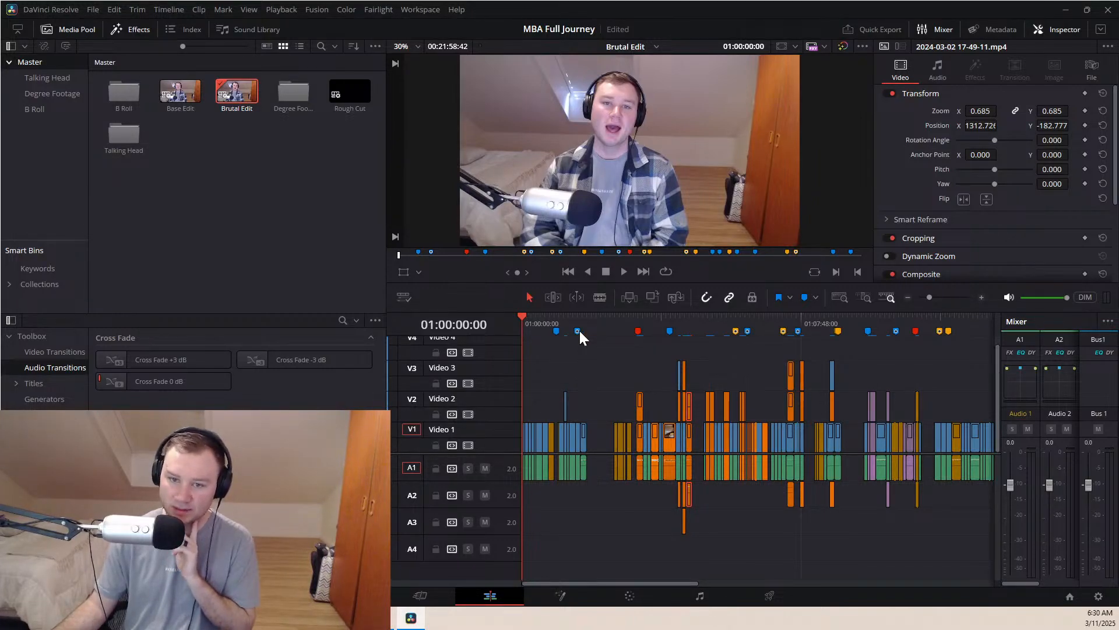
pyautogui.moveTo(641, 331)
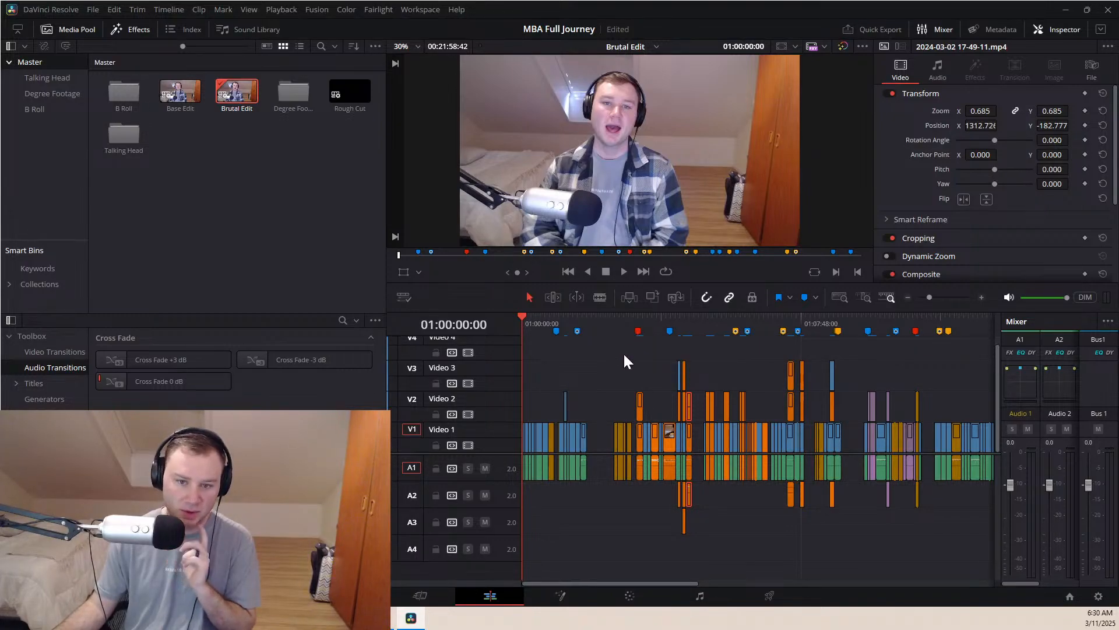
pyautogui.click(639, 317)
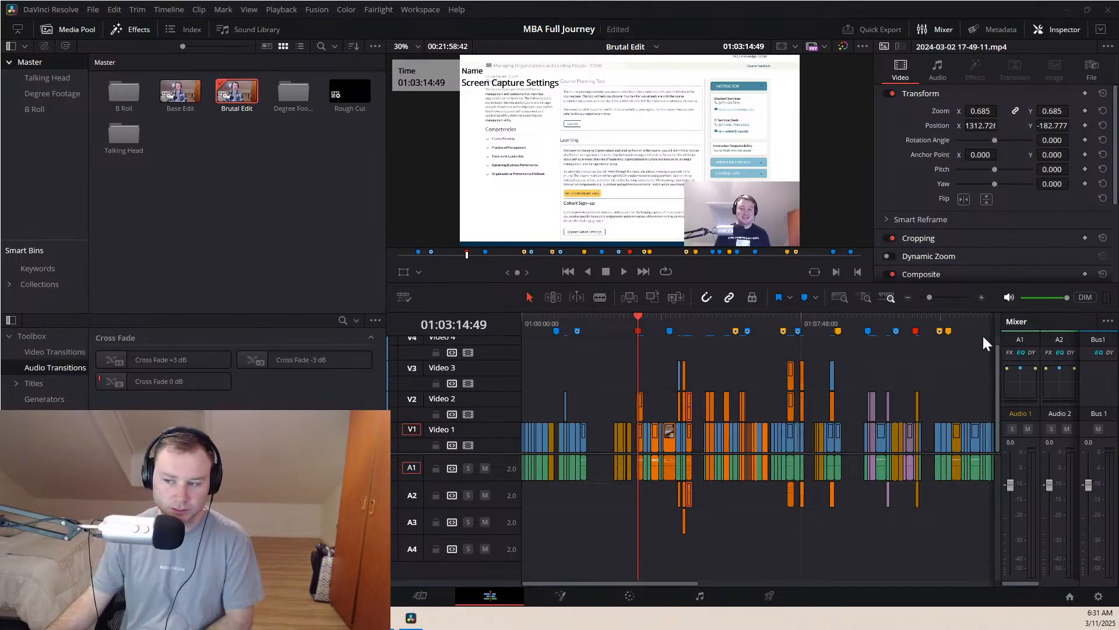
# Step through the edit points from the timeline's start to about 01:06:01:57, then back toward 01:04:46:13 to review the cuts
pyautogui.moveTo(685, 324); pyautogui.dragTo(499, 294)
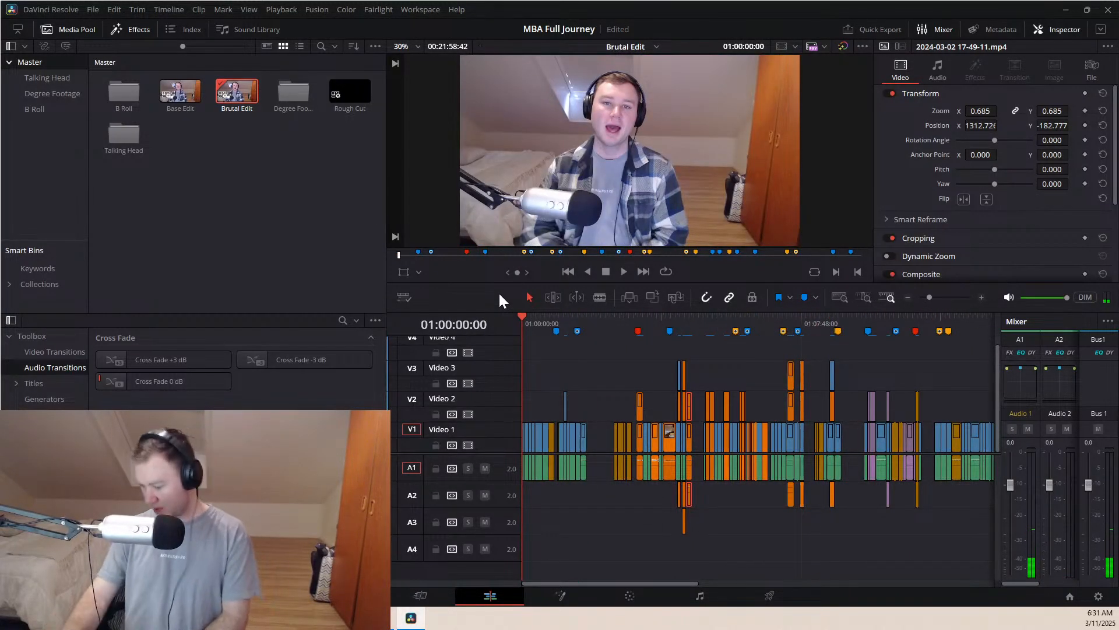
pyautogui.press('Down')
pyautogui.press('Down')
pyautogui.press('Down')
pyautogui.press('Down')
pyautogui.press('Down')
pyautogui.press('Down')
pyautogui.press('Down')
pyautogui.press('Down')
pyautogui.press('Down')
pyautogui.press('Down')
pyautogui.press('Down')
pyautogui.press('Down')
pyautogui.press('Down')
pyautogui.press('Up')
pyautogui.press('Up')
pyautogui.press('Up')
pyautogui.press('Up')
pyautogui.press('Up')
pyautogui.press('Up')
pyautogui.press('Up')
pyautogui.press('Up')
pyautogui.press('Up')
pyautogui.press('Up')
pyautogui.press('Down')
pyautogui.press('Down')
pyautogui.press('Down')
pyautogui.press('Down')
pyautogui.press('Down')
pyautogui.press('Down')
pyautogui.press('Down')
pyautogui.press('Down')
pyautogui.press('Down')
pyautogui.press('Down')
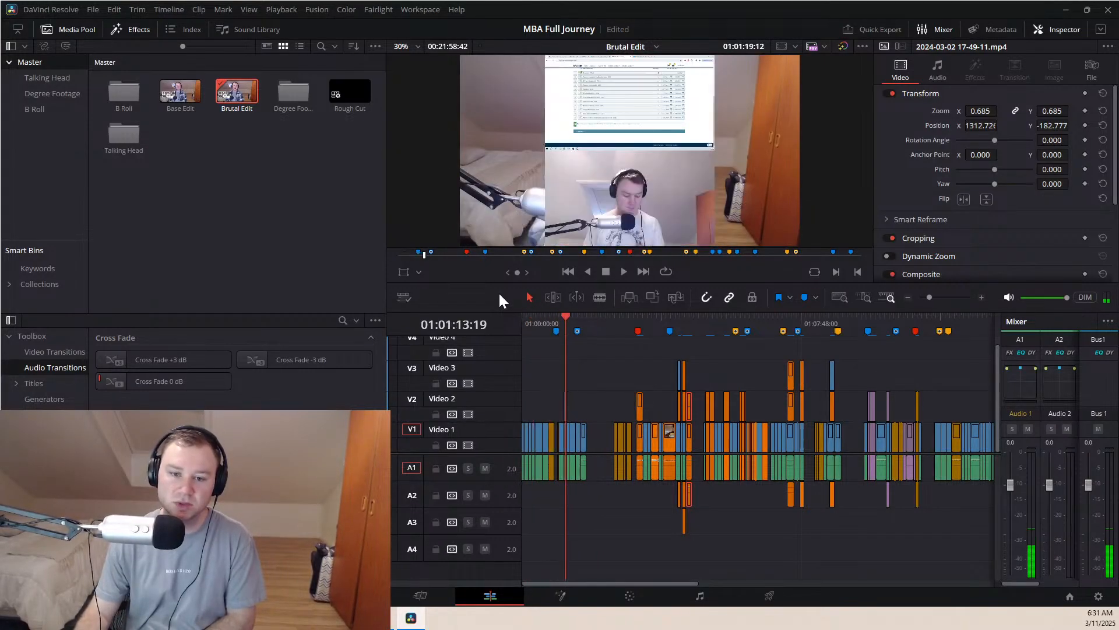
pyautogui.press('Down')
pyautogui.press('Down')
pyautogui.press('Down')
pyautogui.press('Down')
pyautogui.press('Down')
pyautogui.press('Down')
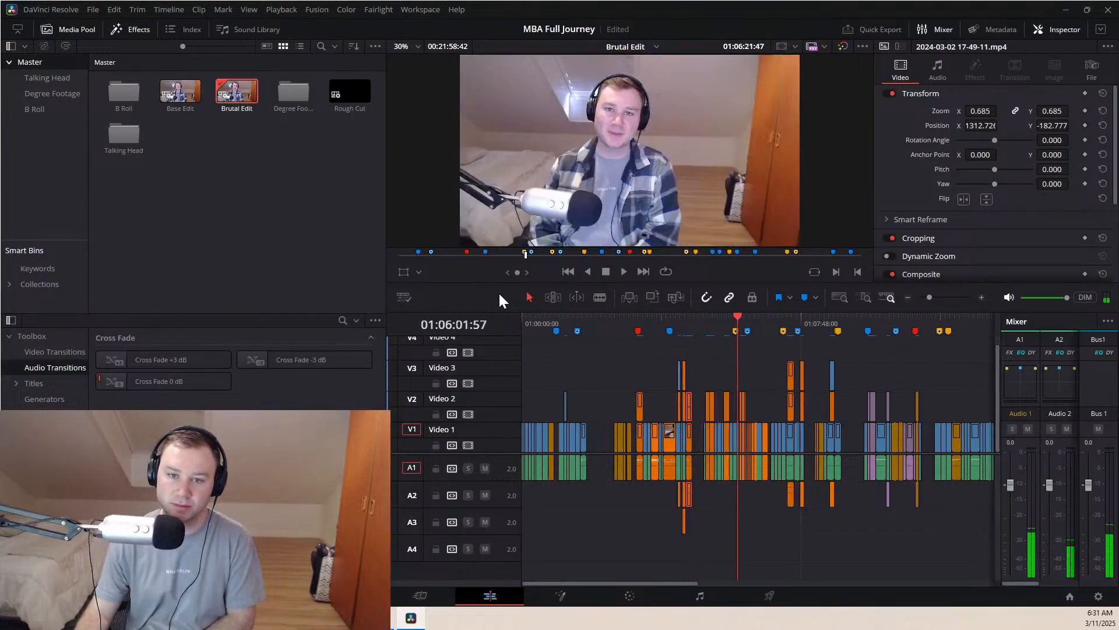
pyautogui.press('Up')
pyautogui.press('Up')
pyautogui.press('Up')
pyautogui.press('Up')
pyautogui.press('Up')
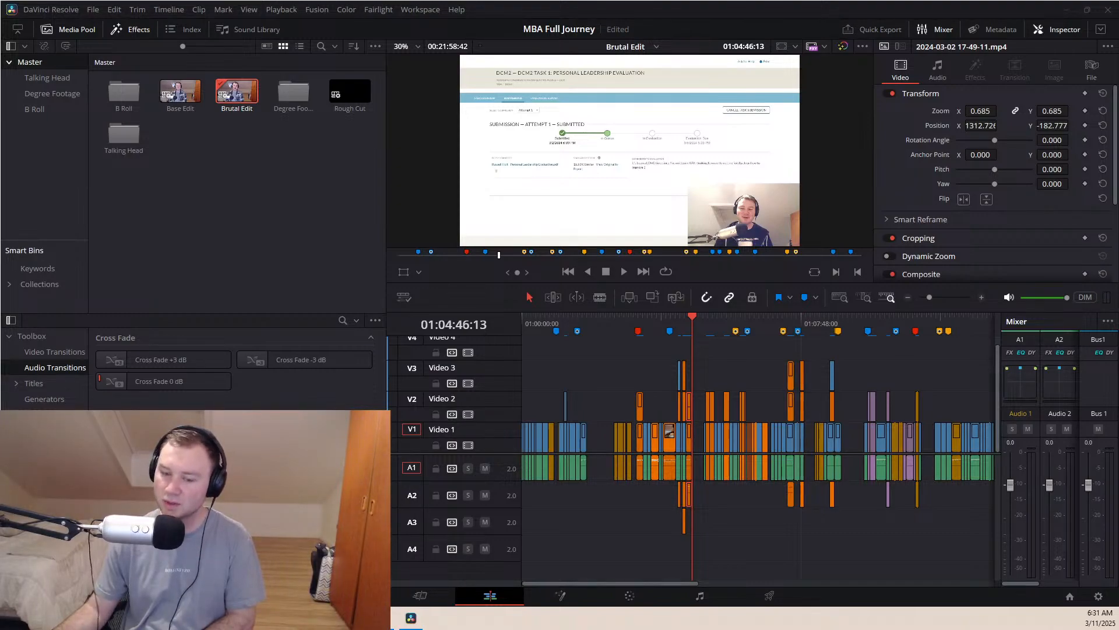
# Shuttle back to the timeline's start and review the opening section up to the gap at the 01:00:57:54 marker
pyautogui.press('j')
pyautogui.press('j')
pyautogui.press('j')
pyautogui.press('j')
pyautogui.press('j')
pyautogui.press('j')
pyautogui.press('j')
pyautogui.press('j')
pyautogui.press('l')
pyautogui.press('l')
pyautogui.press('l')
pyautogui.press('l')
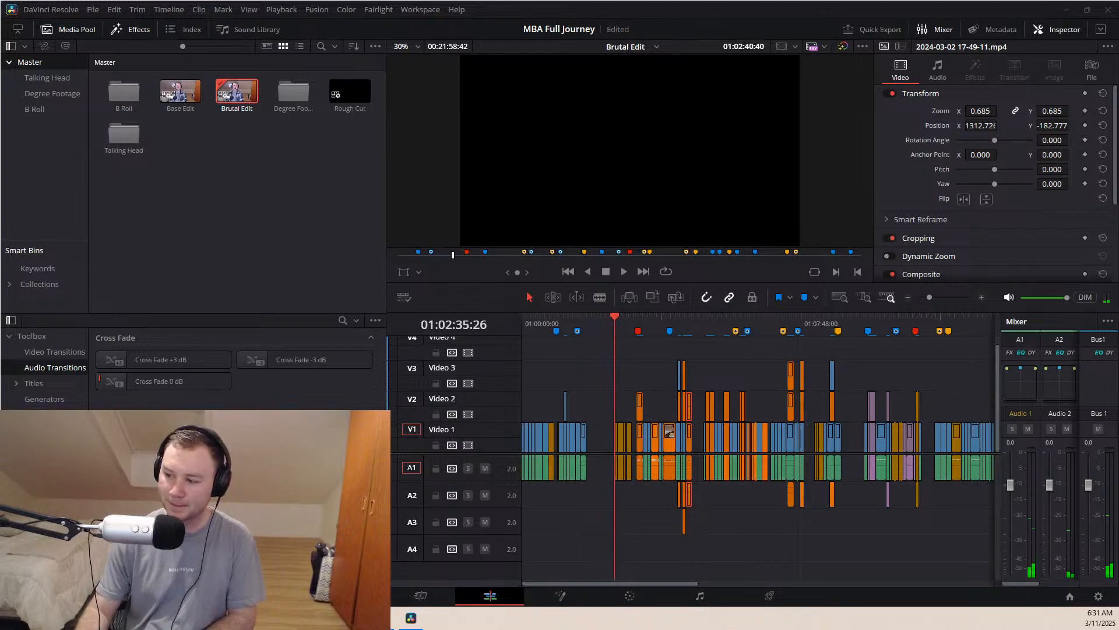
pyautogui.press('j')
pyautogui.press('j')
pyautogui.press('j')
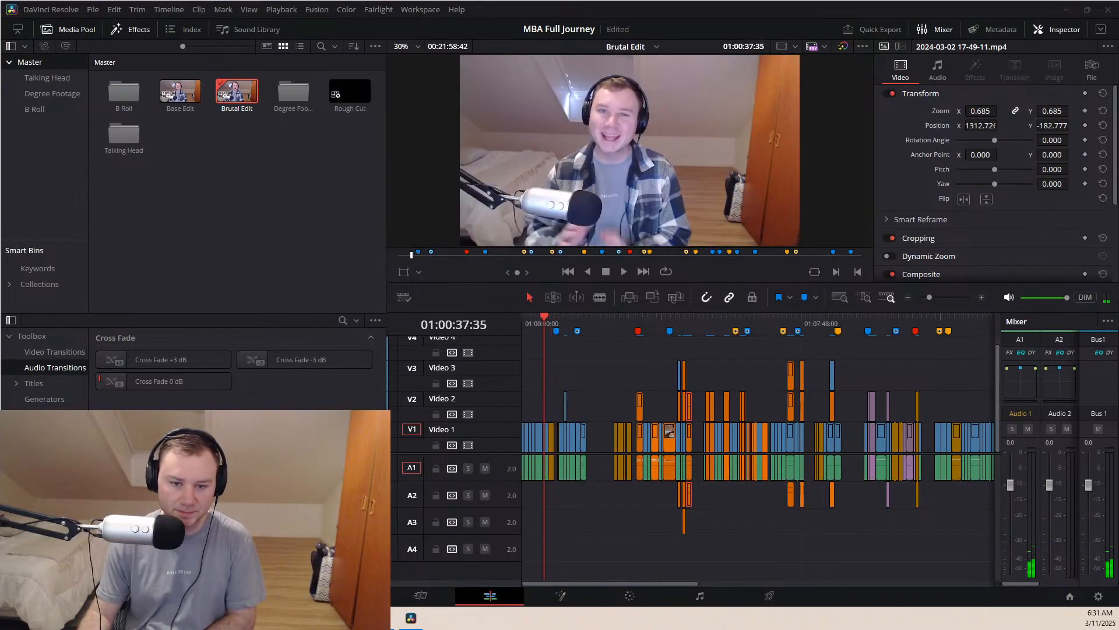
pyautogui.press('l')
pyautogui.press('j')
pyautogui.press('j')
pyautogui.press('l')
pyautogui.press('l')
pyautogui.press('l')
pyautogui.press('l')
pyautogui.press('j')
pyautogui.press('j')
pyautogui.press('j')
pyautogui.press('j')
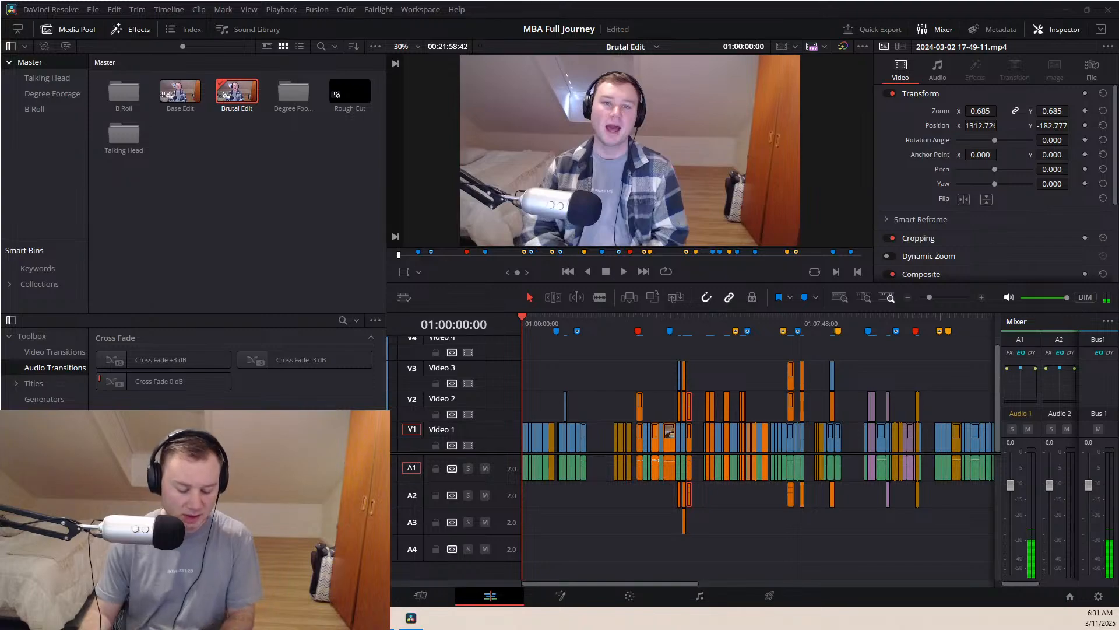
pyautogui.press('l')
pyautogui.press('l')
pyautogui.press('l')
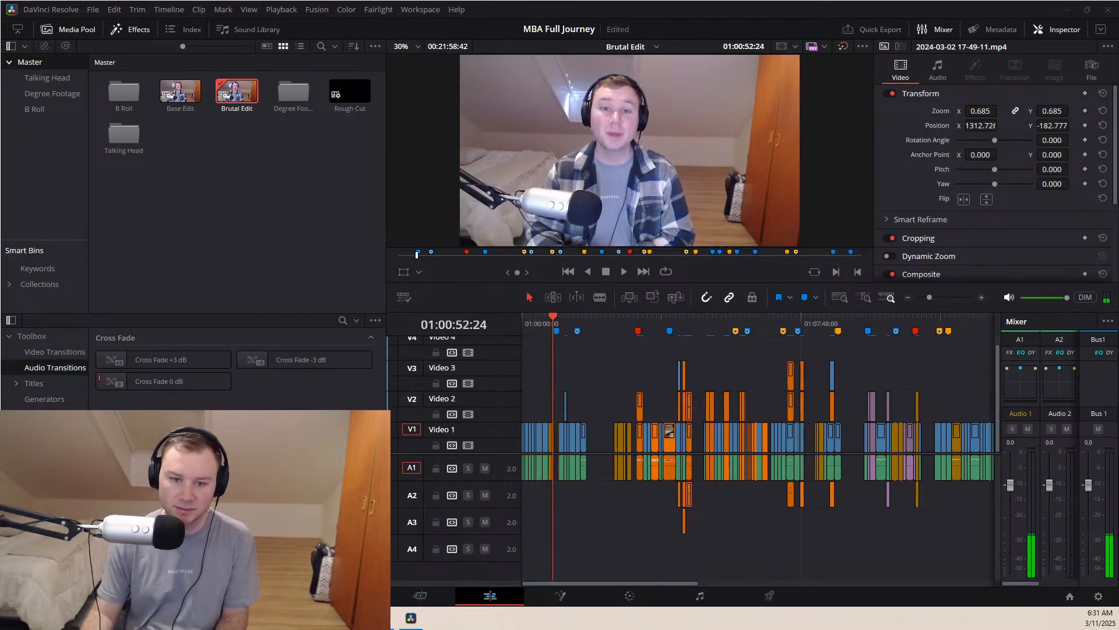
pyautogui.press('k')
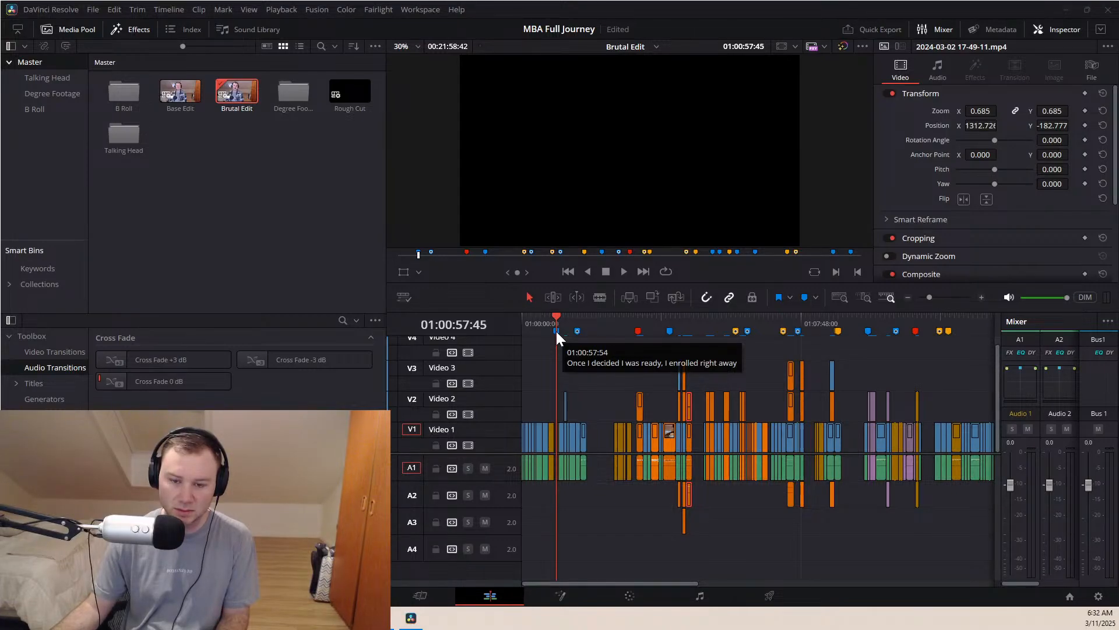
# Read the marker at 01:00:57:54 and review the footage around the gap, stopping at the cut near 01:01:01:58
pyautogui.press('j')
pyautogui.press('l')
pyautogui.press('l')
pyautogui.press('l')
pyautogui.press('l')
pyautogui.press('l')
pyautogui.press('j')
pyautogui.press('j')
pyautogui.press('j')
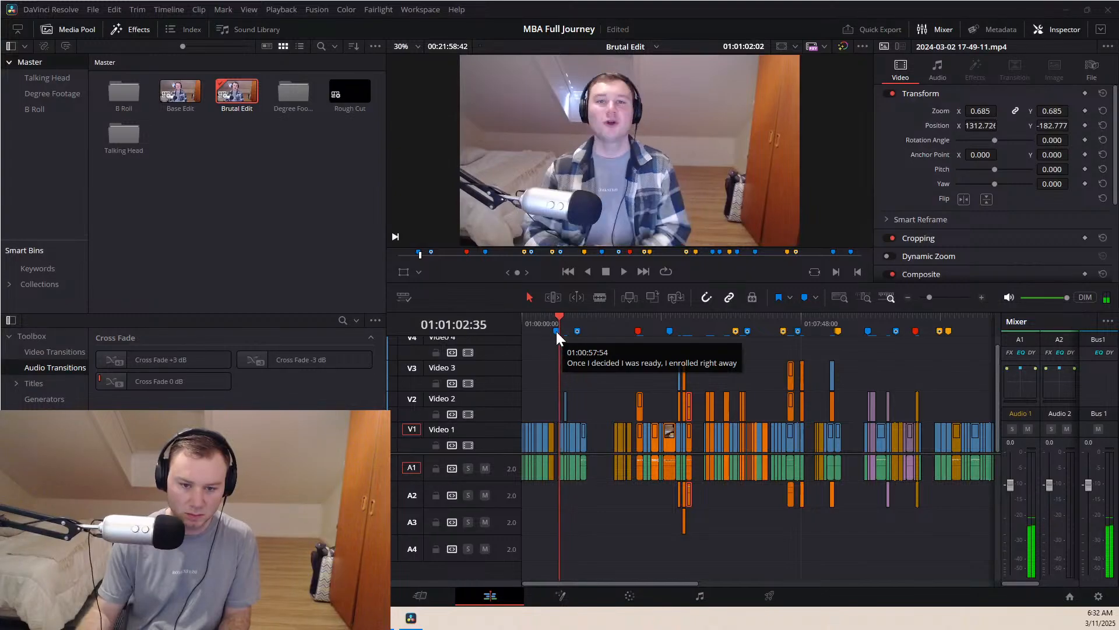
pyautogui.press('k')
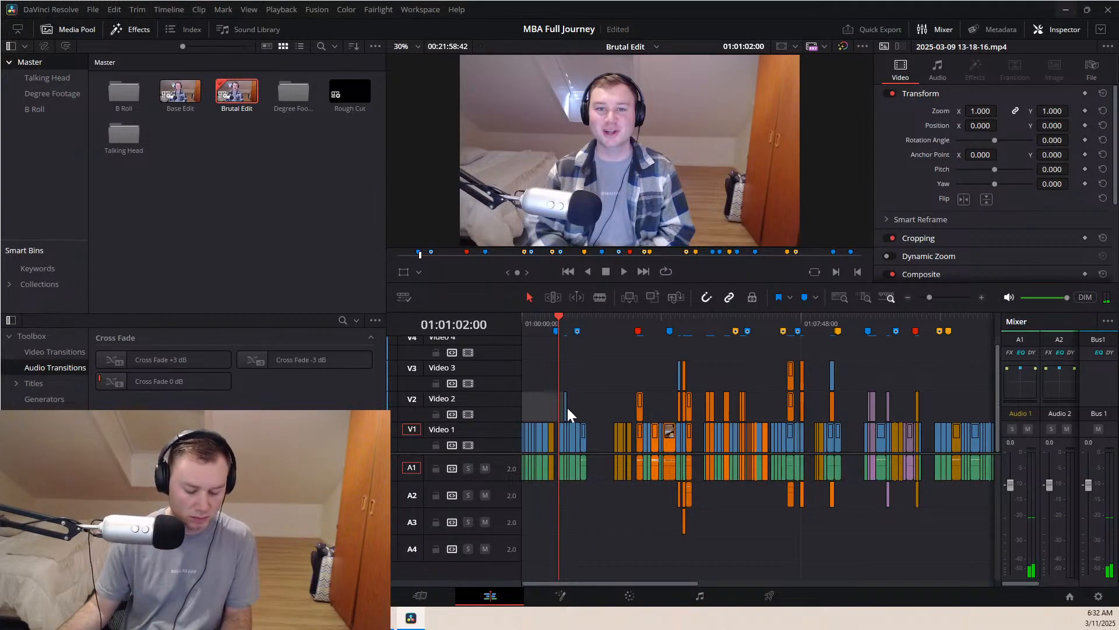
pyautogui.press('l')
pyautogui.press('l')
pyautogui.press('l')
pyautogui.press('Up')
pyautogui.press('Up')
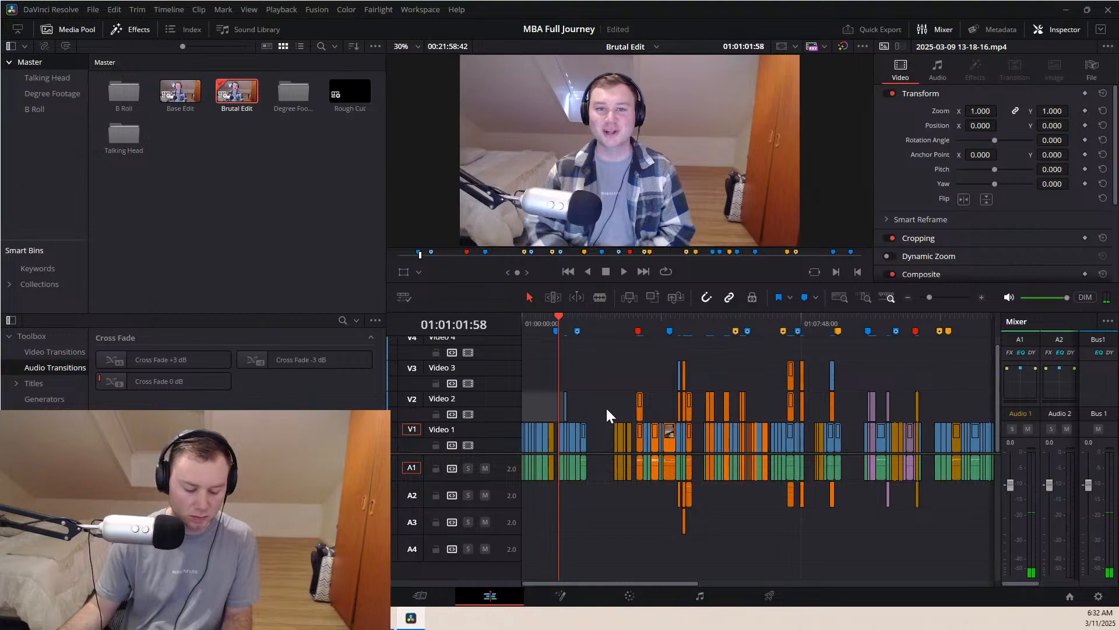
# Replay the opening talking-head clips from the timeline's start and stop the playhead at 01:00:08:09
pyautogui.hotkey('ctrl', '=')
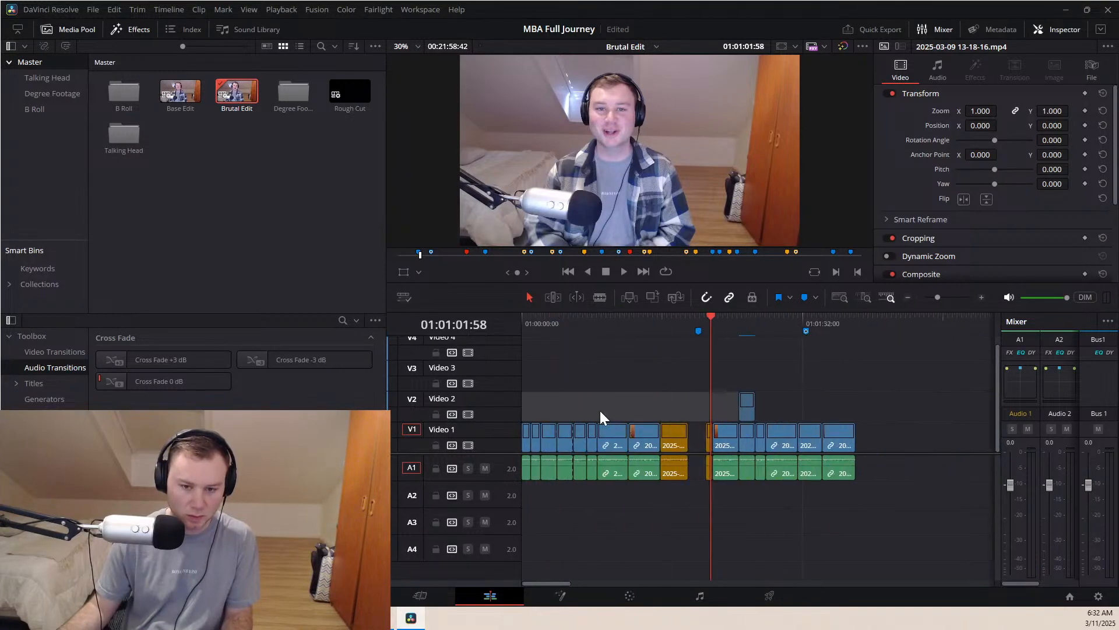
pyautogui.hotkey('ctrl', '=')
pyautogui.moveTo(710, 323); pyautogui.dragTo(494, 306)
pyautogui.press('space')
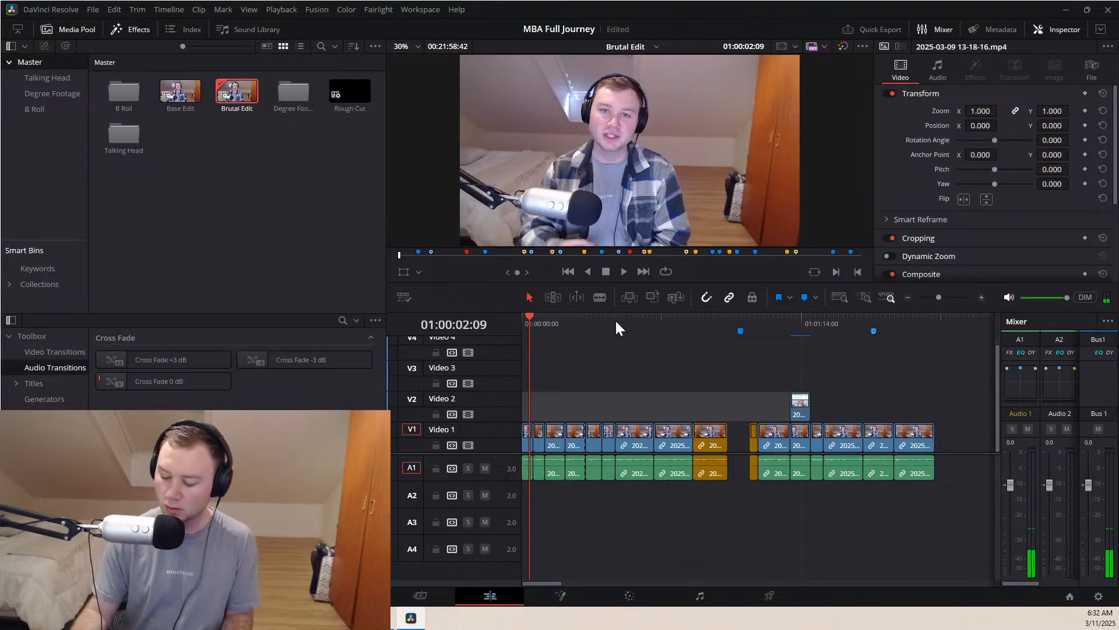
pyautogui.press('space')
pyautogui.press('l')
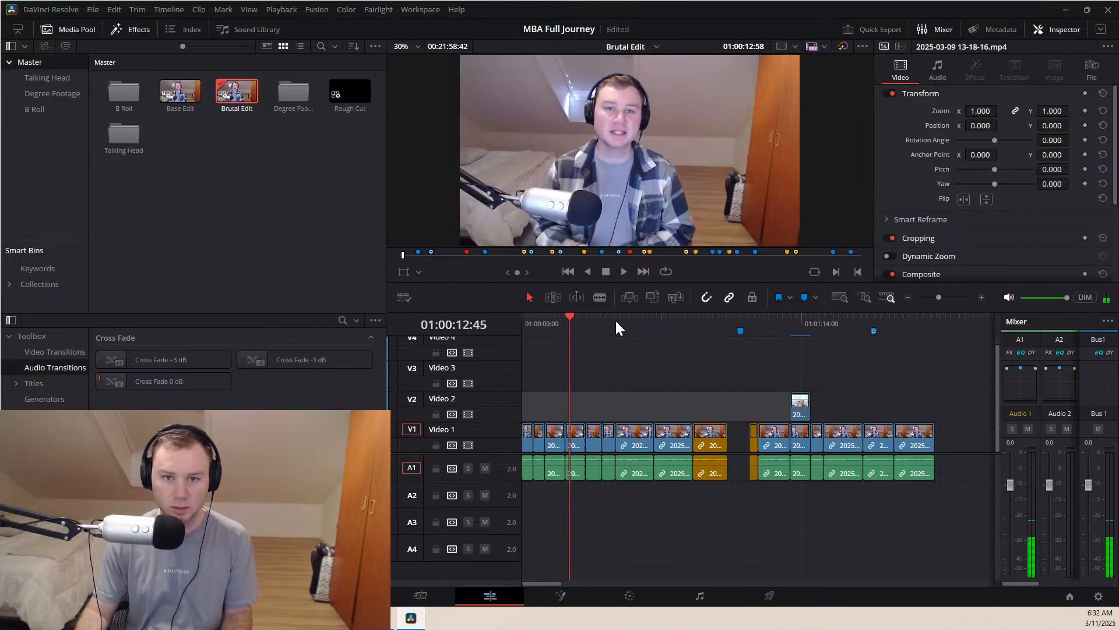
pyautogui.press('j')
pyautogui.press('j')
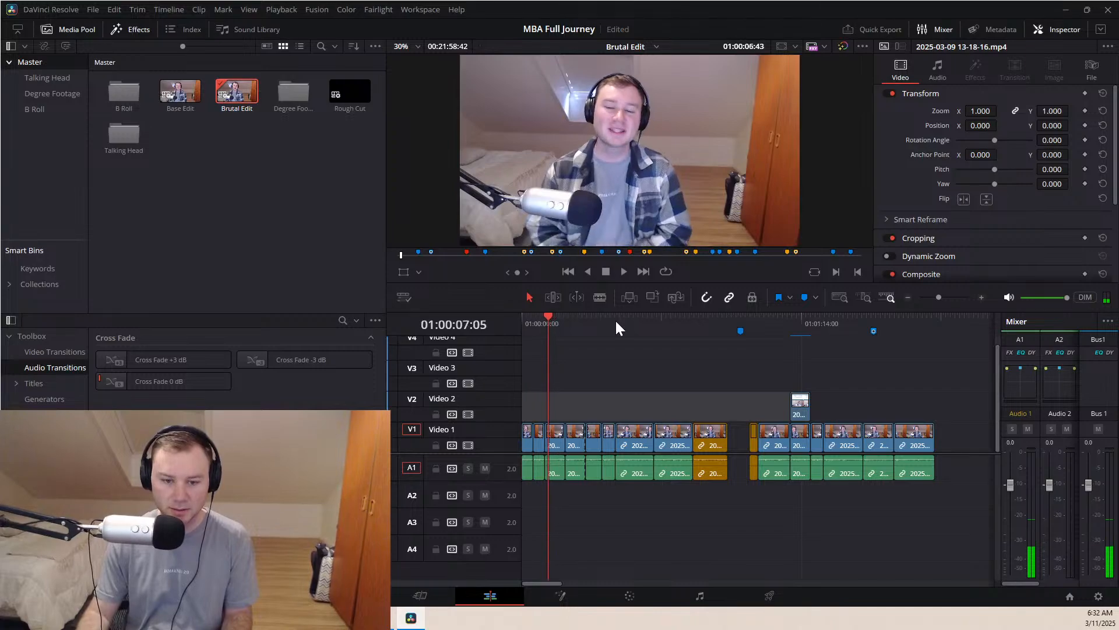
pyautogui.press('l')
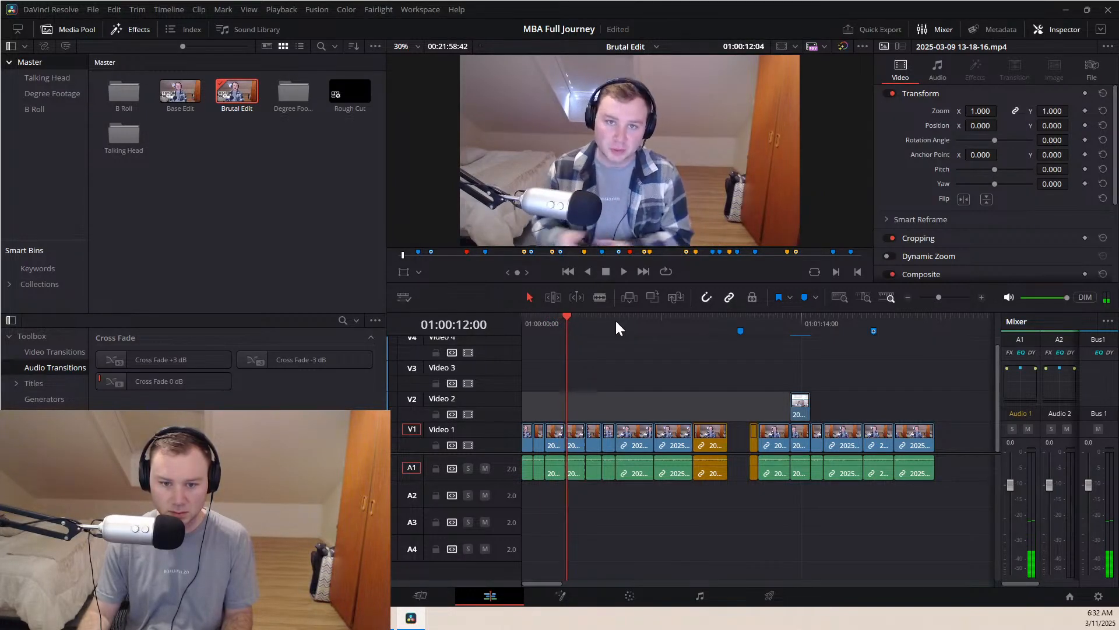
pyautogui.press('j')
pyautogui.press('j')
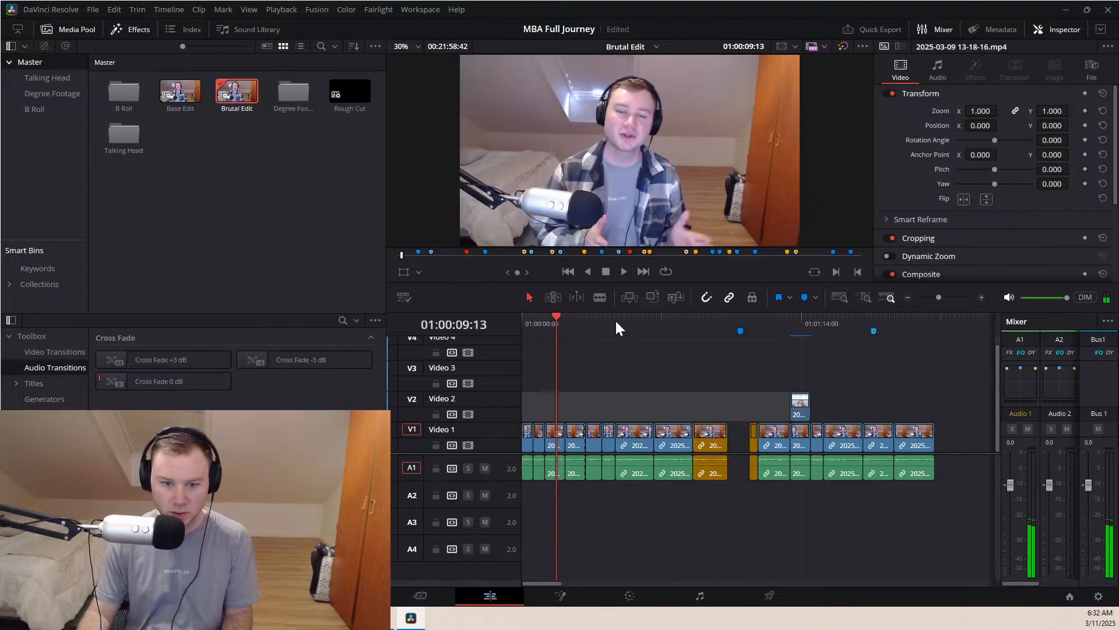
pyautogui.press('k')
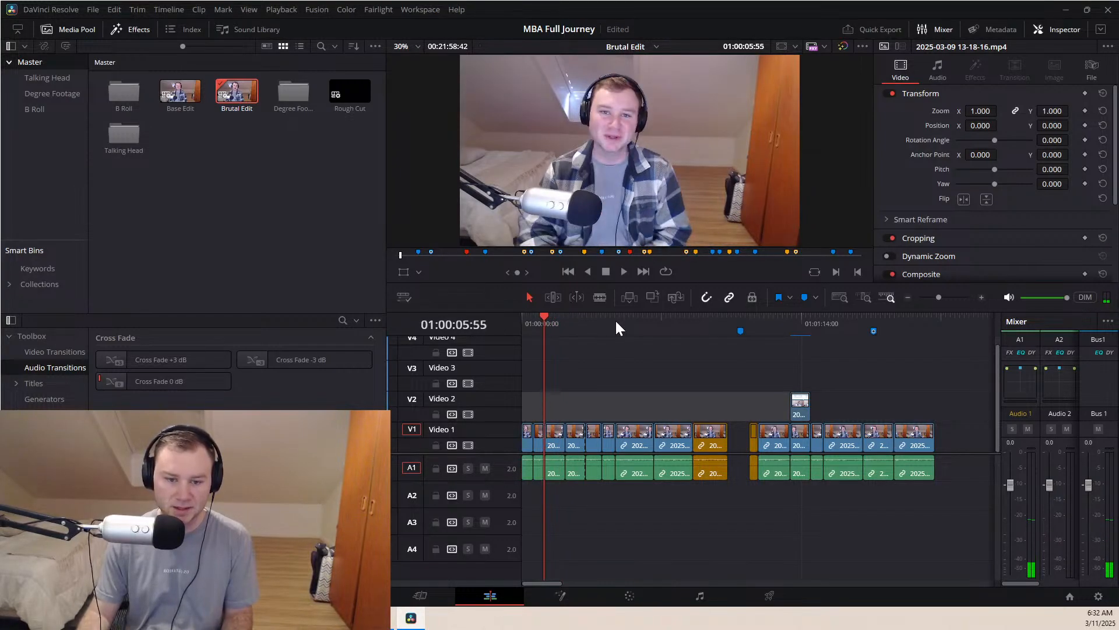
pyautogui.press('l')
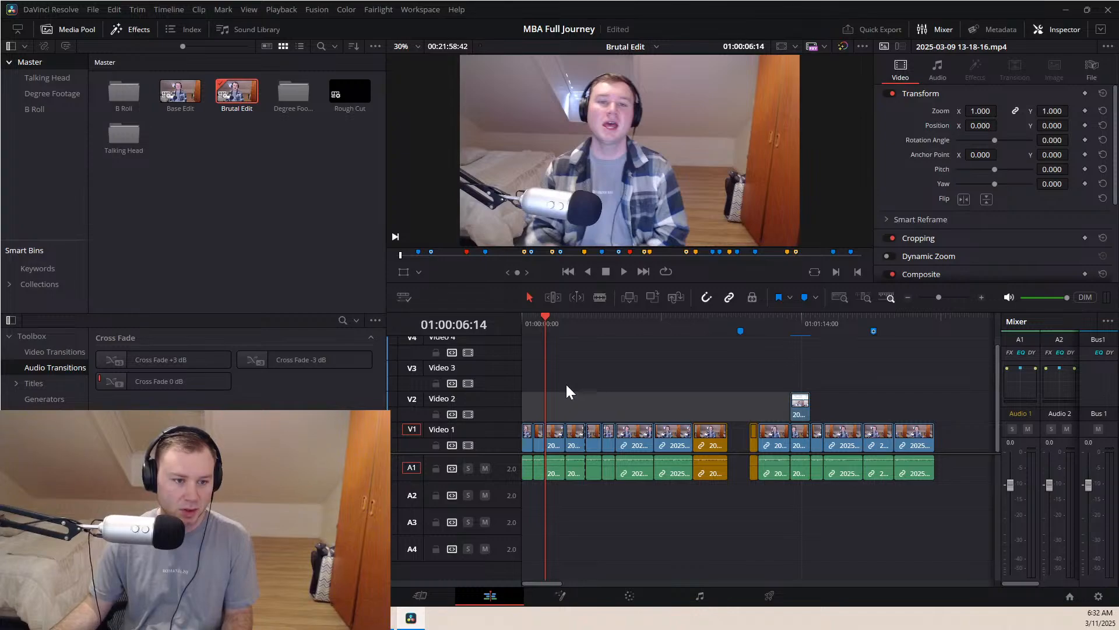
pyautogui.click(533, 315)
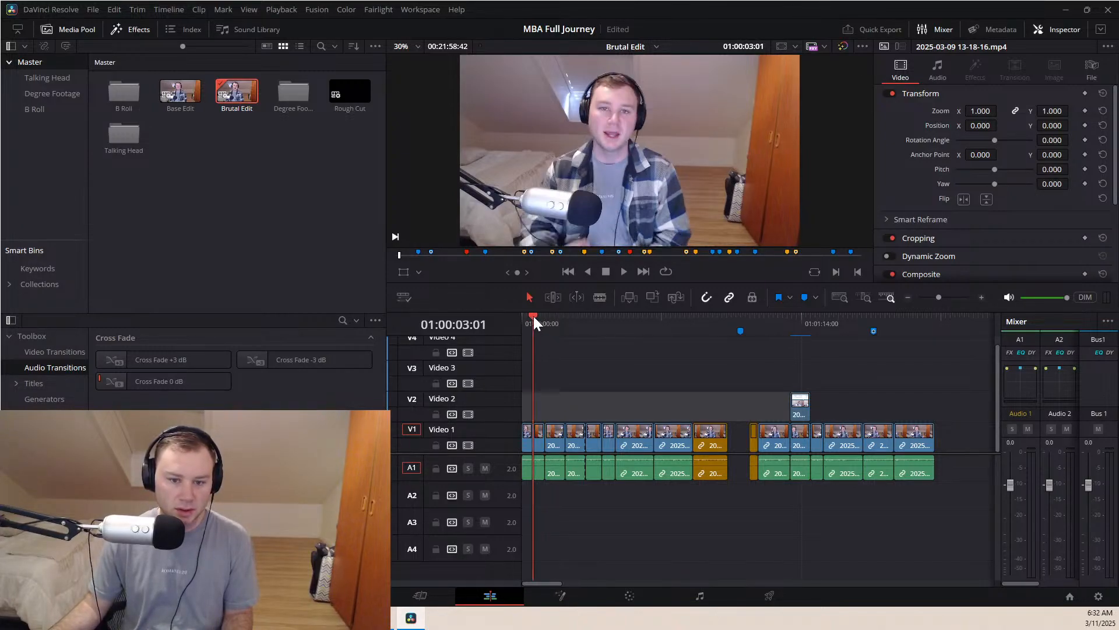
pyautogui.click(543, 329)
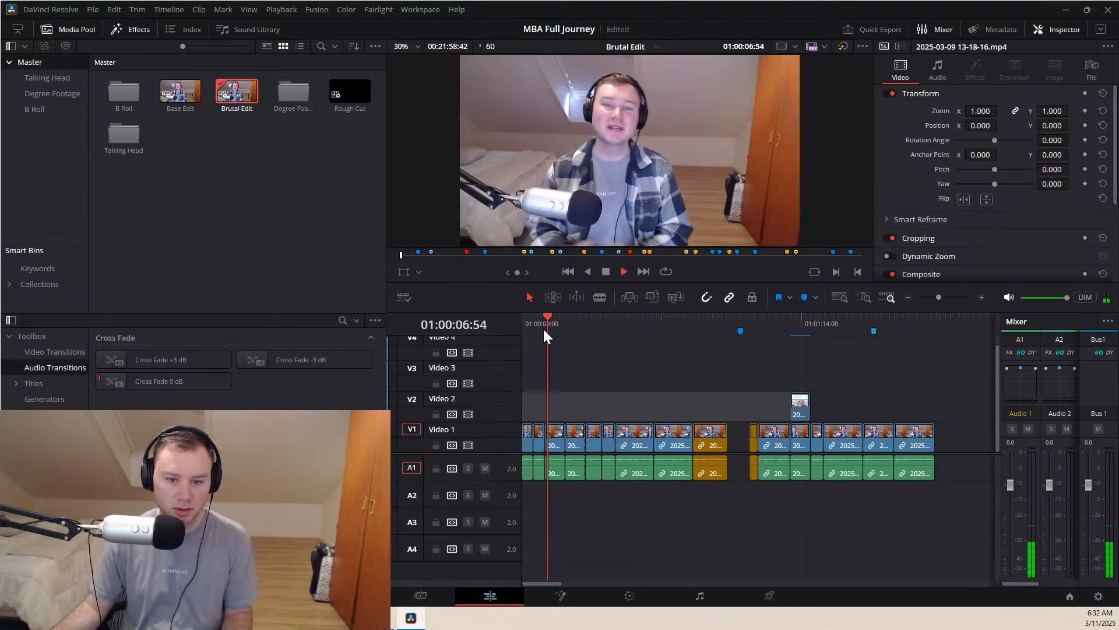
pyautogui.press('k')
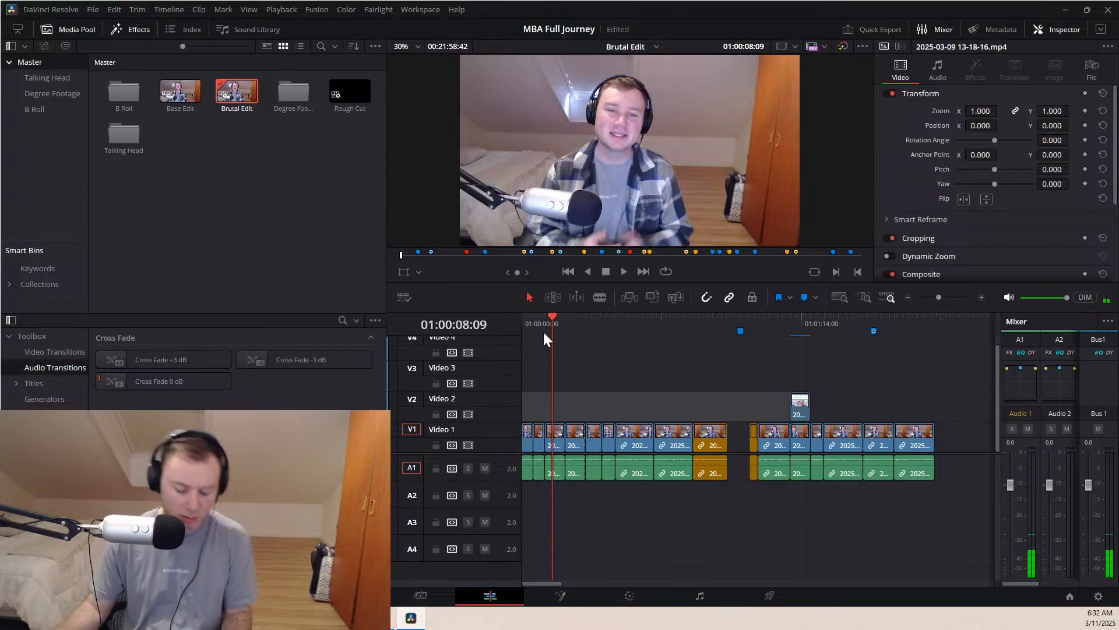
# Add a yellow timeline marker at 01:00:08:09 and name it "Speedrun degree"
pyautogui.press('m')
pyautogui.moveTo(561, 319); pyautogui.dragTo(576, 318)
pyautogui.doubleClick(552, 328)
pyautogui.click(541, 317)
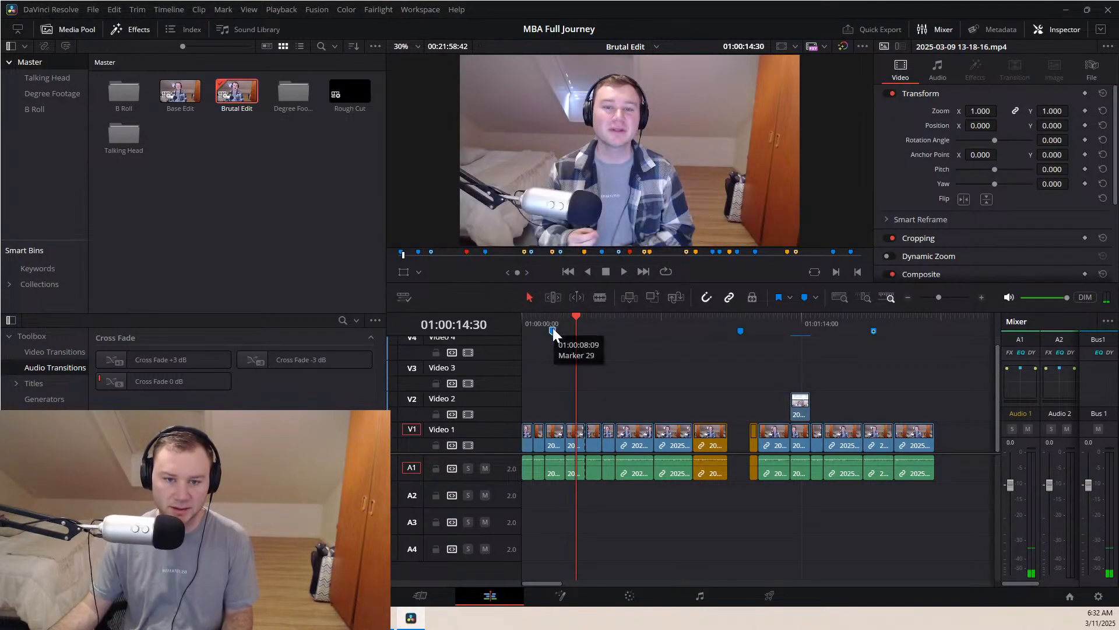
pyautogui.doubleClick(553, 328)
pyautogui.click(515, 275)
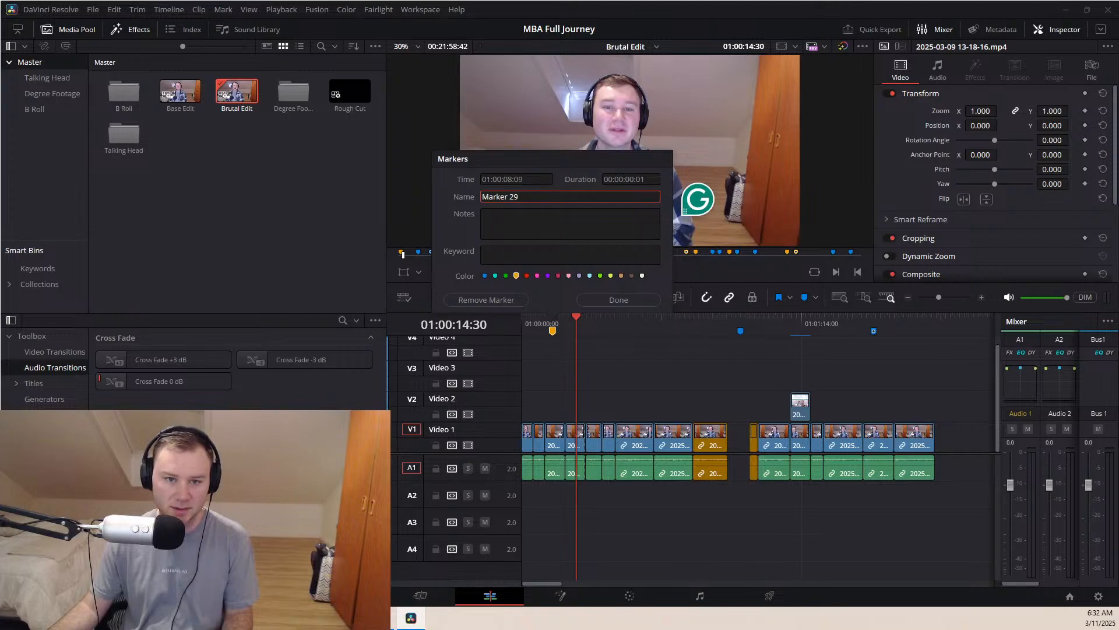
pyautogui.moveTo(528, 198); pyautogui.dragTo(416, 202)
pyautogui.write('Speedrun t')
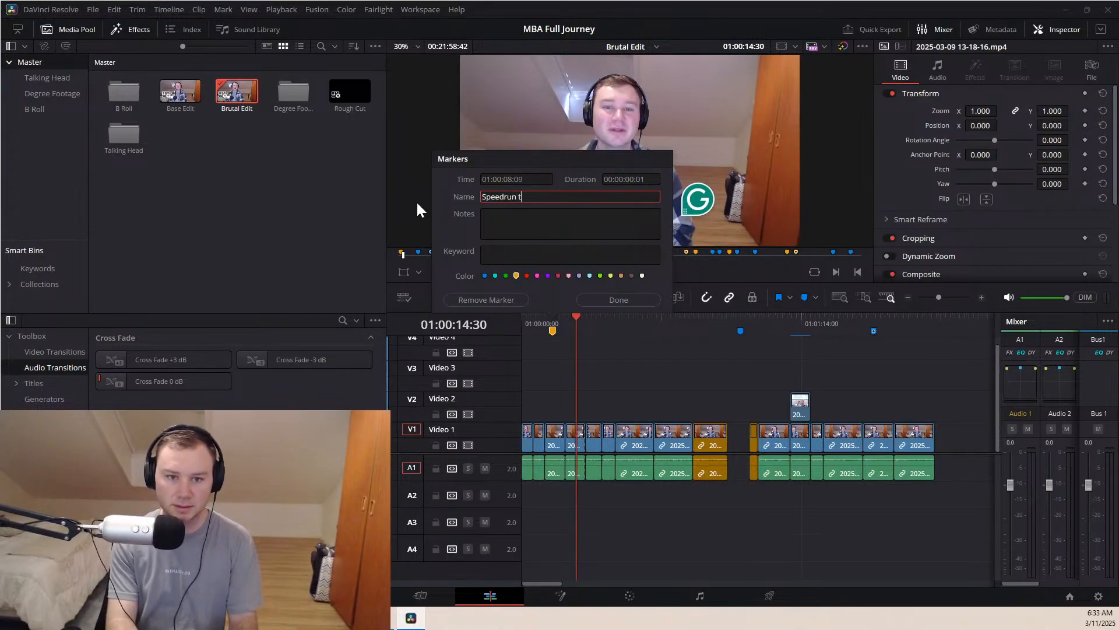
pyautogui.press('BackSpace')
pyautogui.write('degree')
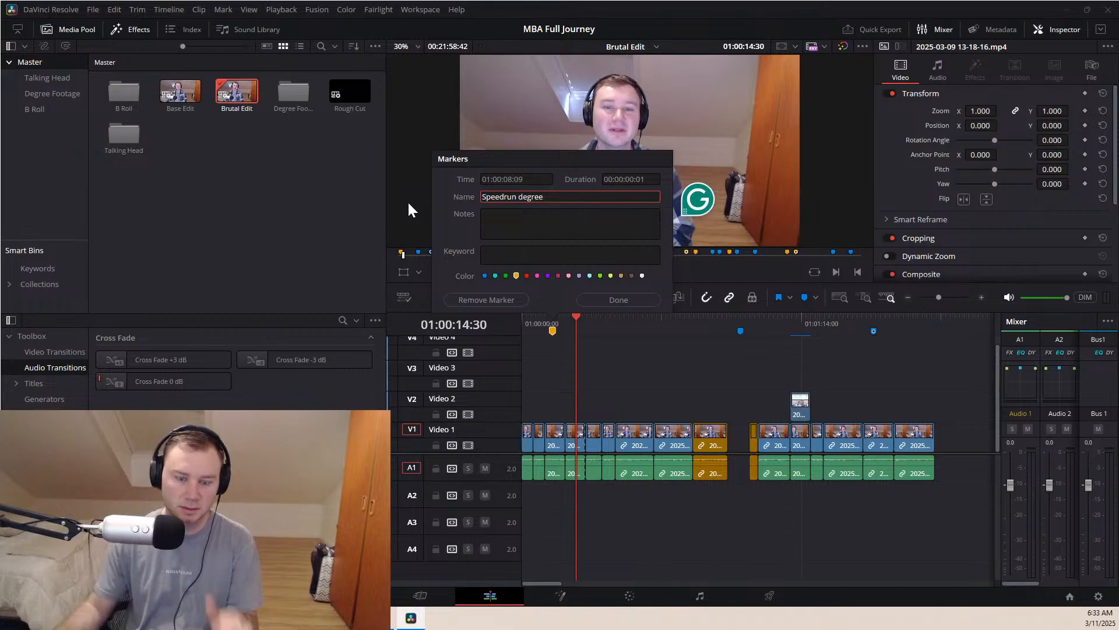
pyautogui.click(630, 301)
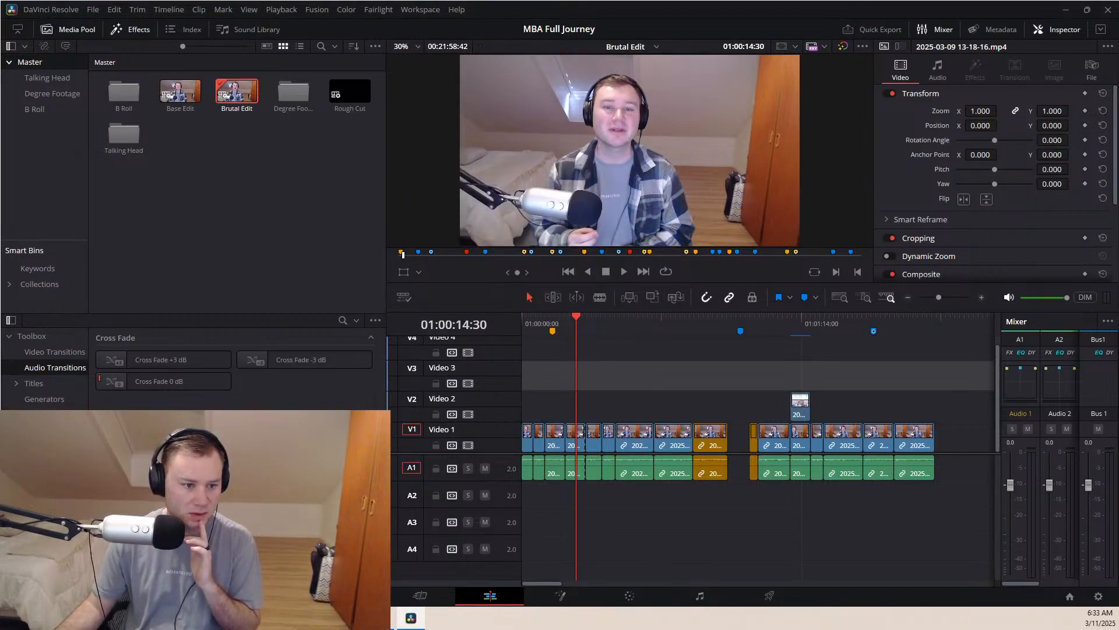
# Search the effects library for "Gaussian" and clear the search term
pyautogui.click(39, 415)
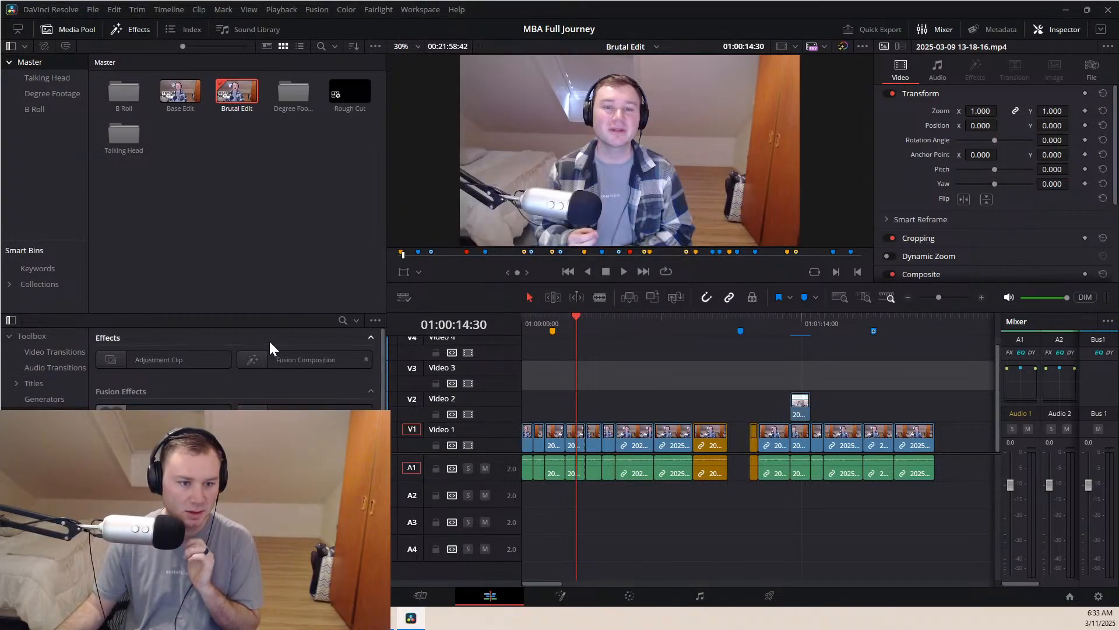
pyautogui.click(342, 321)
pyautogui.write('G')
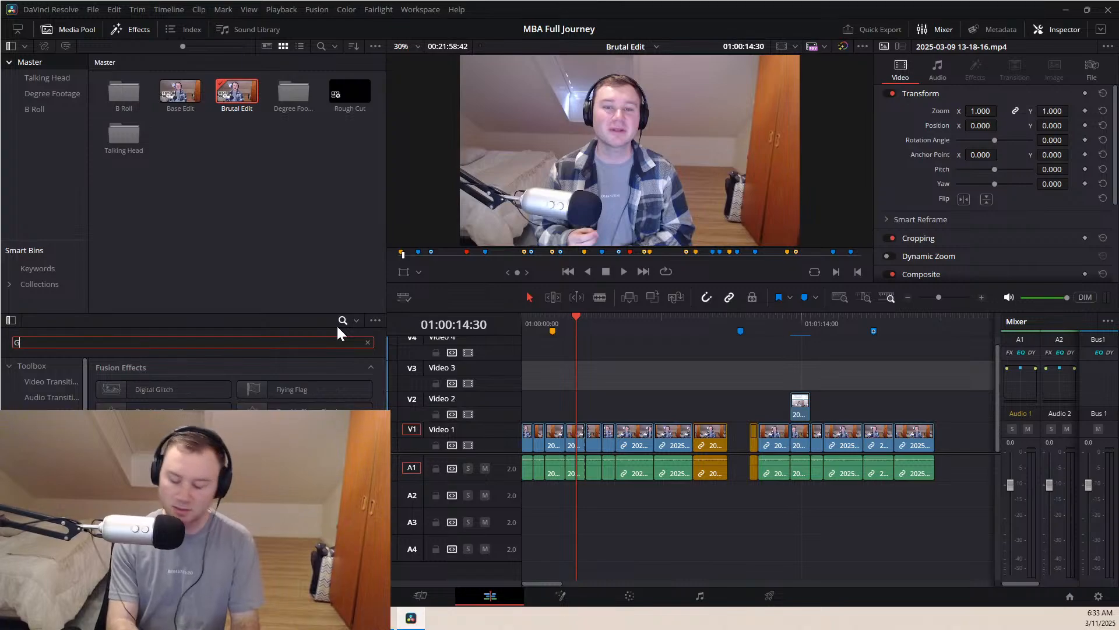
pyautogui.write('aussian')
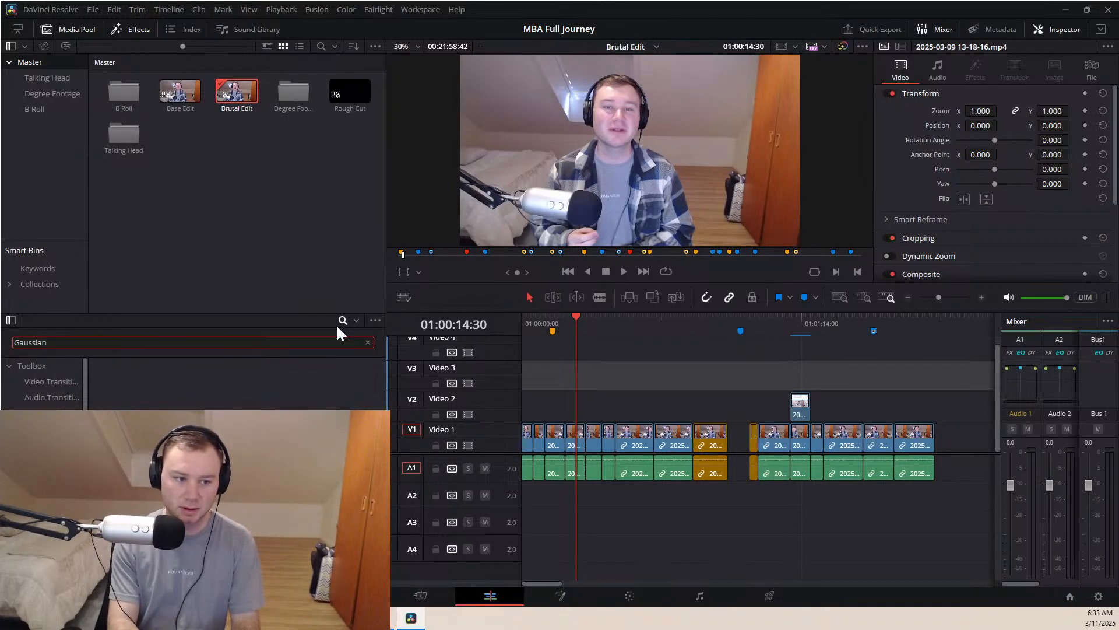
pyautogui.press('BackSpace')
pyautogui.press('BackSpace')
pyautogui.press('BackSpace')
pyautogui.press('BackSpace')
pyautogui.press('BackSpace')
pyautogui.press('BackSpace')
pyautogui.press('BackSpace')
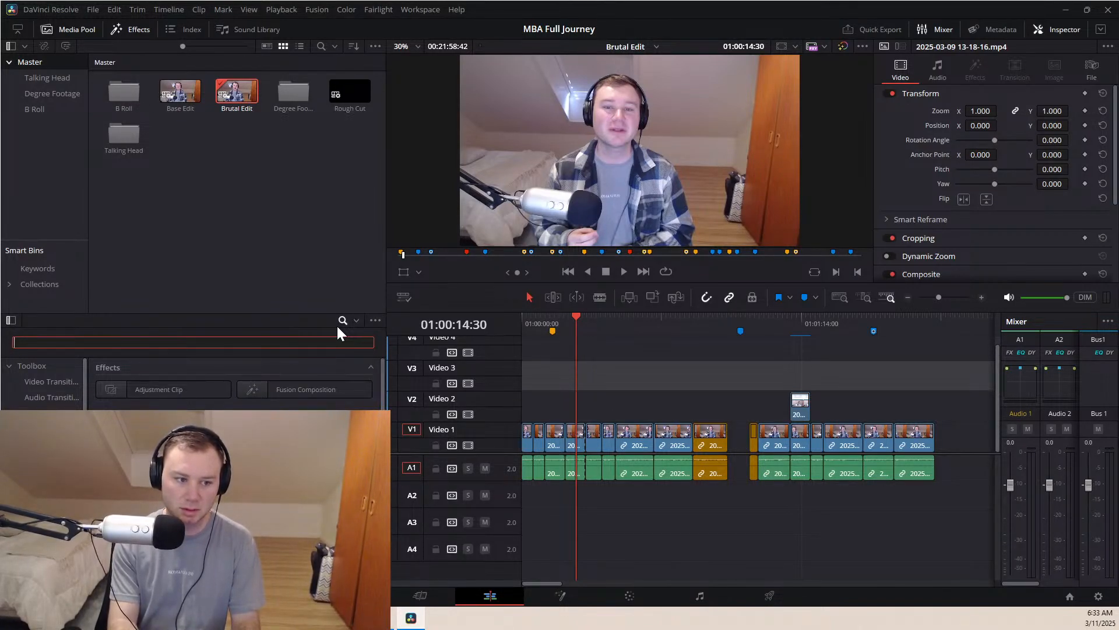
# Try a Gaussian Blur on the talking-head clip at 01:00:14:30, preview it, and undo the effect
pyautogui.click(39, 460)
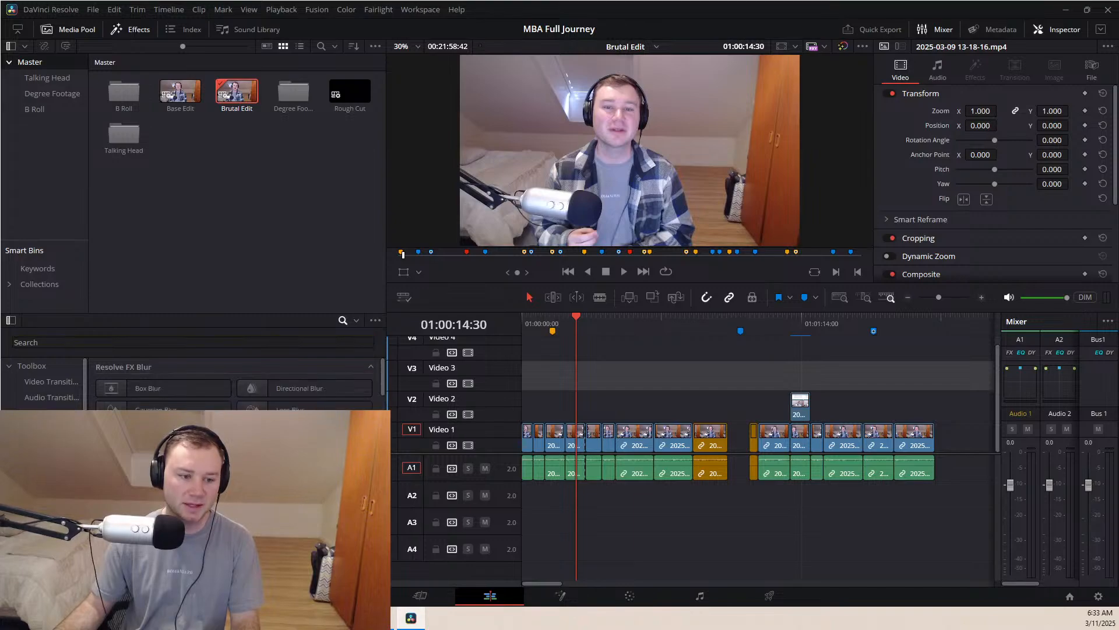
pyautogui.moveTo(164, 411); pyautogui.dragTo(573, 448)
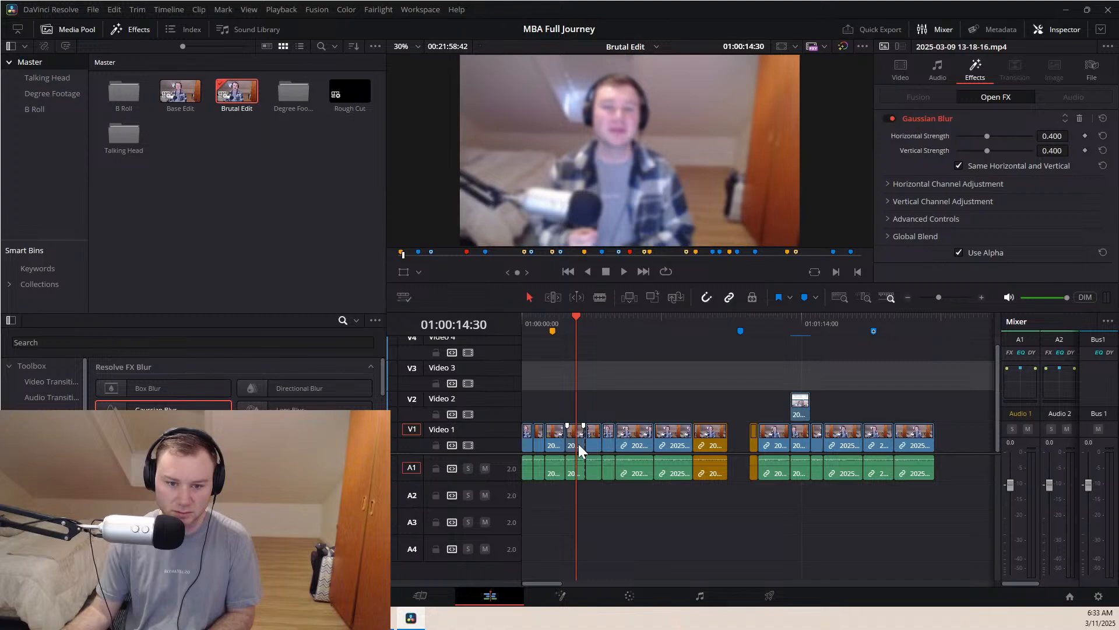
pyautogui.click(561, 324)
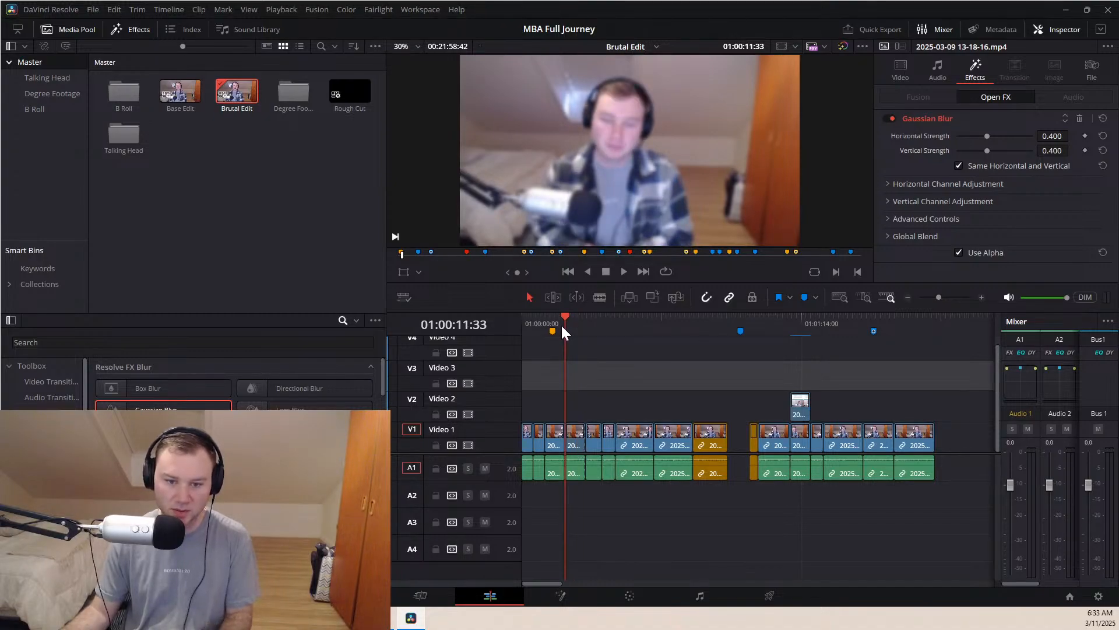
pyautogui.press('space')
pyautogui.press('space')
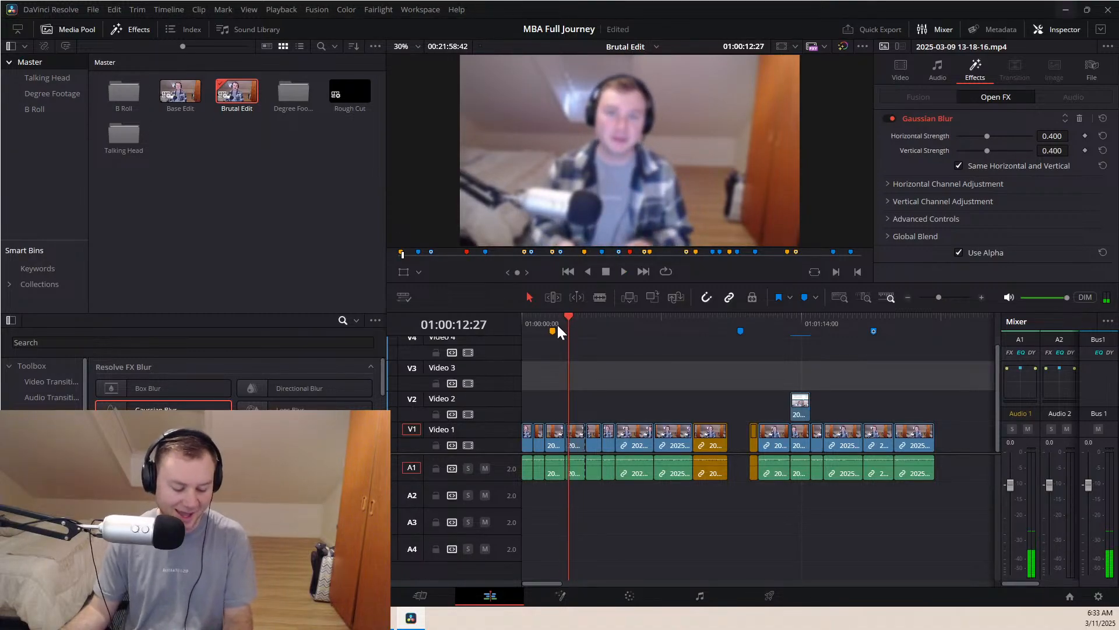
pyautogui.hotkey('ctrl', 'z')
# Apply Gaussian Blur to the clip at the "Speedrun degree" marker, keyframing both strengths from 0.000 at 01:00:08:05 to 0.400 at 01:00:08:09
pyautogui.click(554, 319)
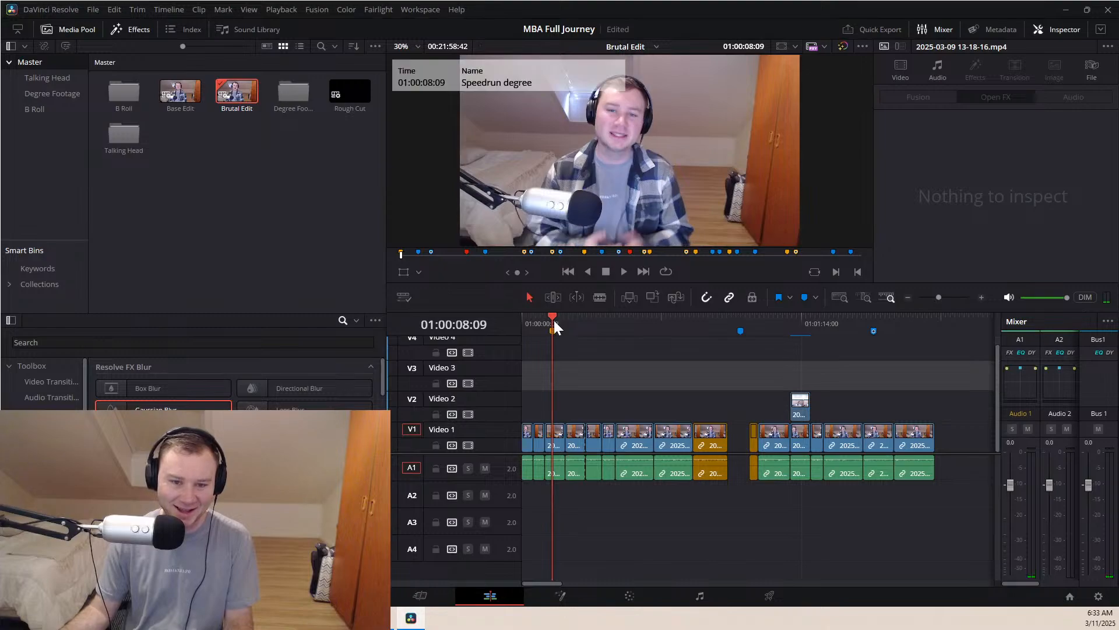
pyautogui.moveTo(163, 408); pyautogui.dragTo(558, 446)
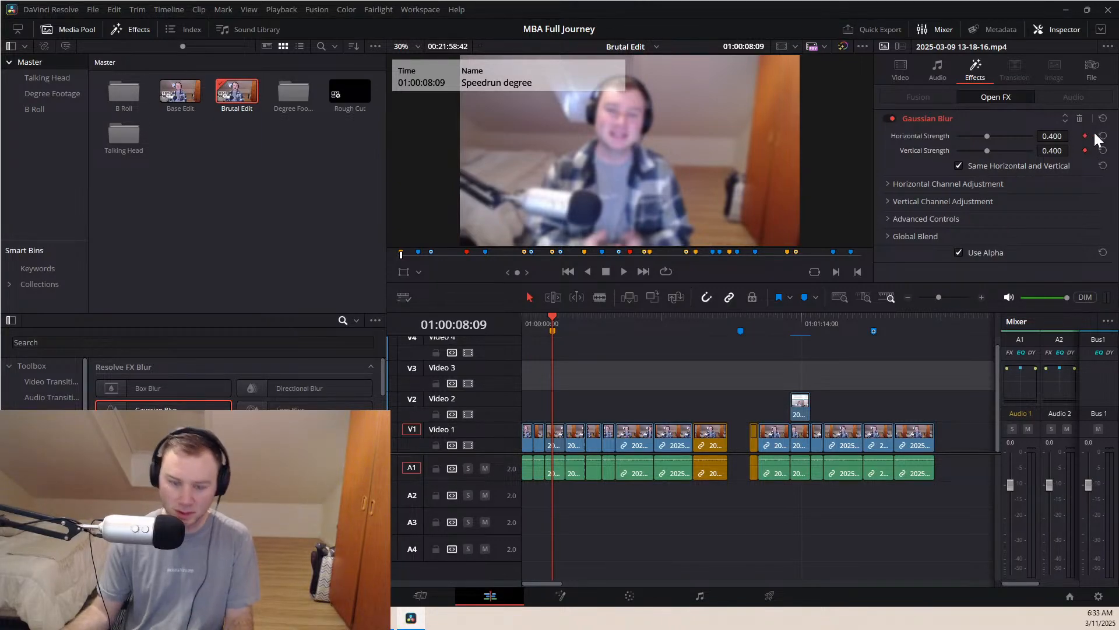
pyautogui.press('Left')
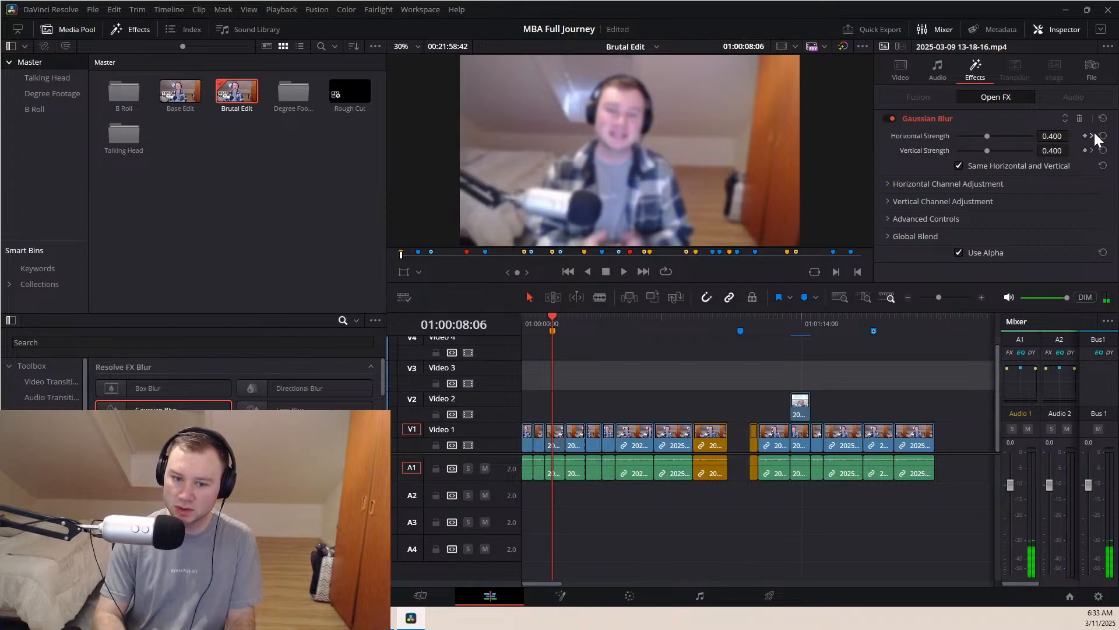
pyautogui.press('Left')
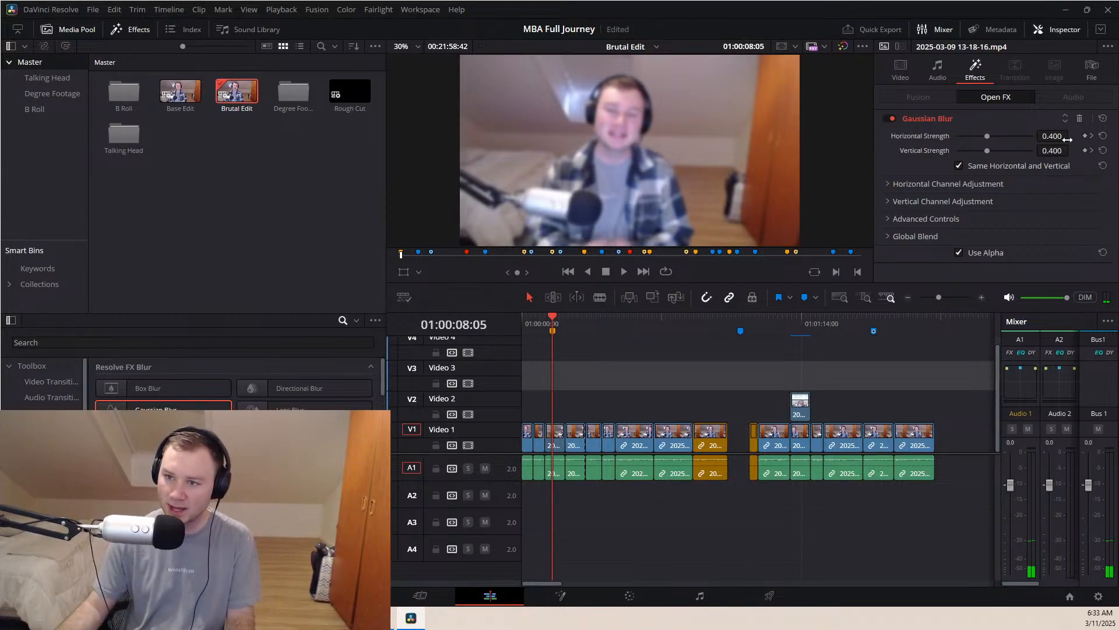
pyautogui.moveTo(974, 136); pyautogui.dragTo(890, 175)
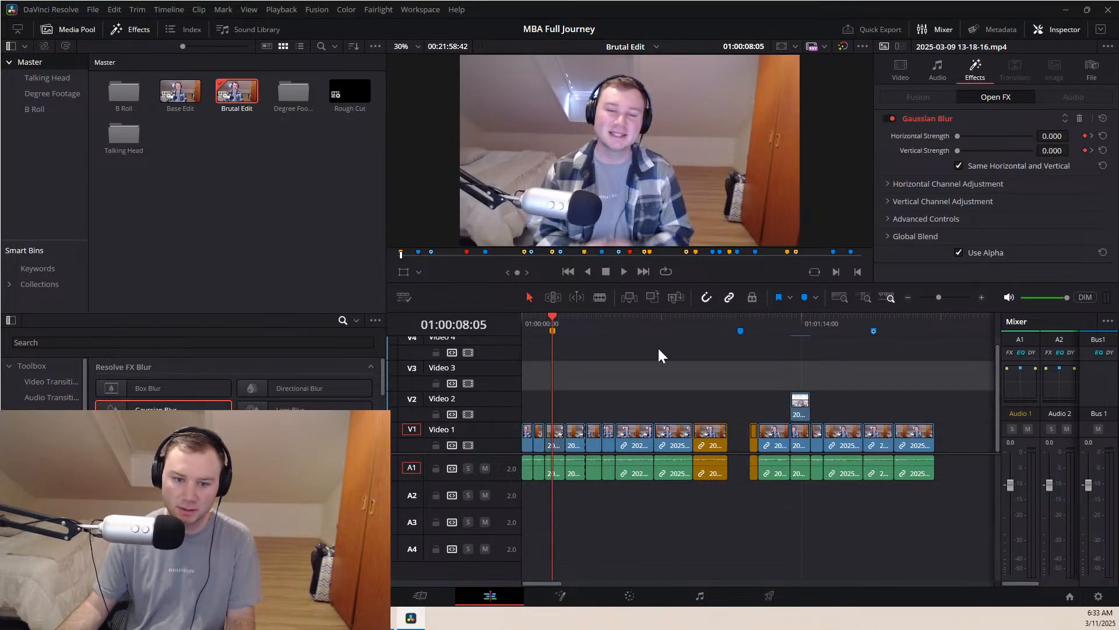
# Play back the keyframed blur from before the "Speedrun degree" marker through the end of the blurred clip
pyautogui.click(545, 320)
pyautogui.press('space')
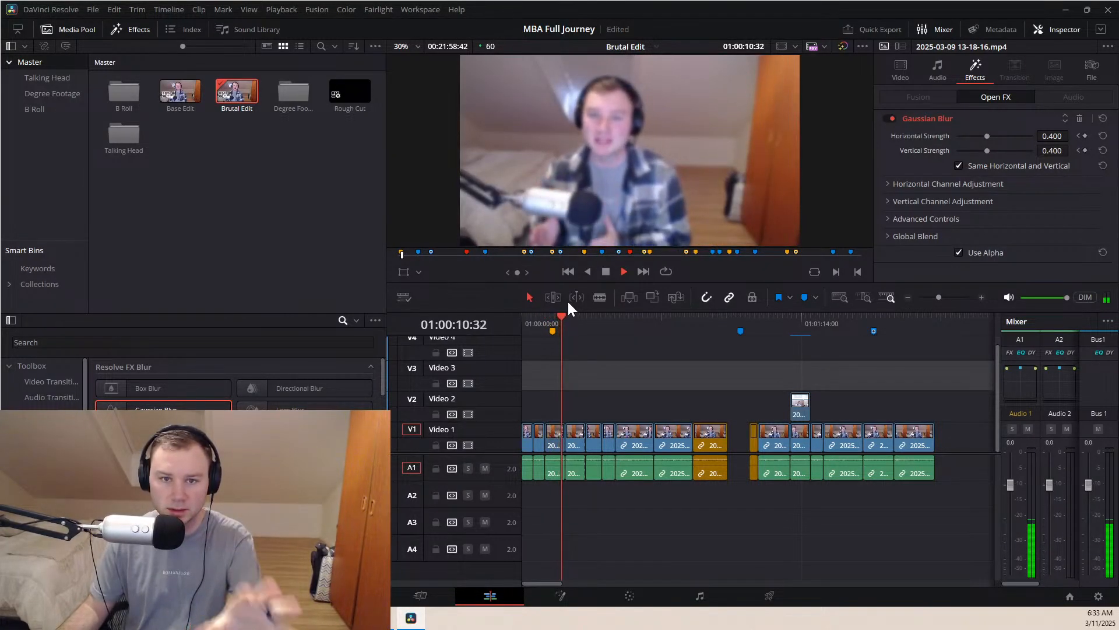
pyautogui.press('space')
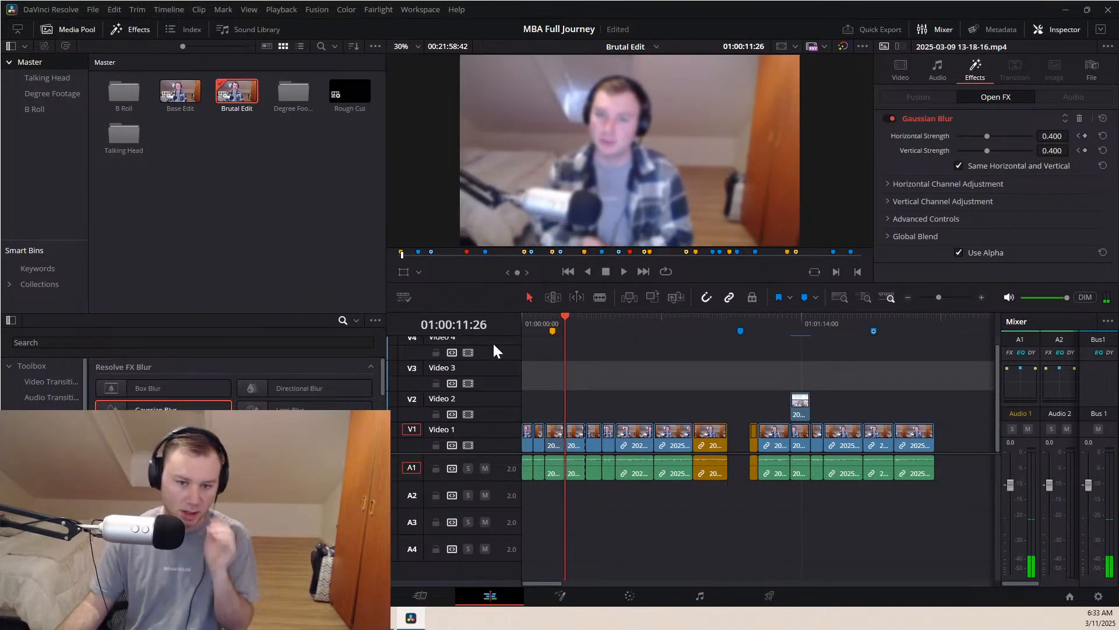
# Search the title effects for "Tex" and place a Text+ title on Video 2 above the clip following the blurred one
pyautogui.click(554, 325)
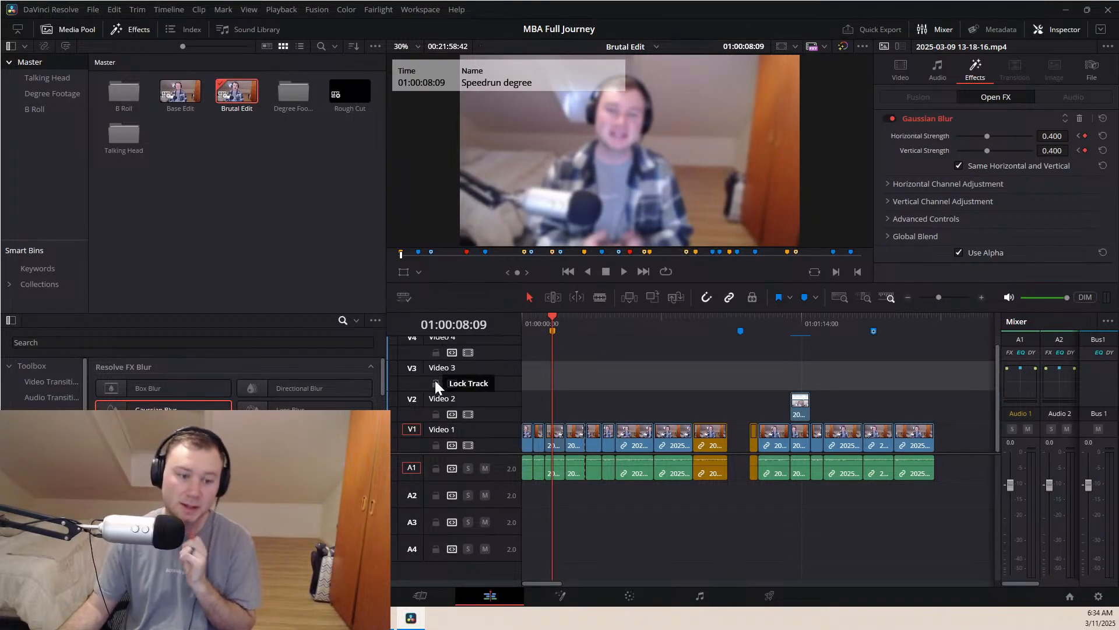
pyautogui.click(69, 342)
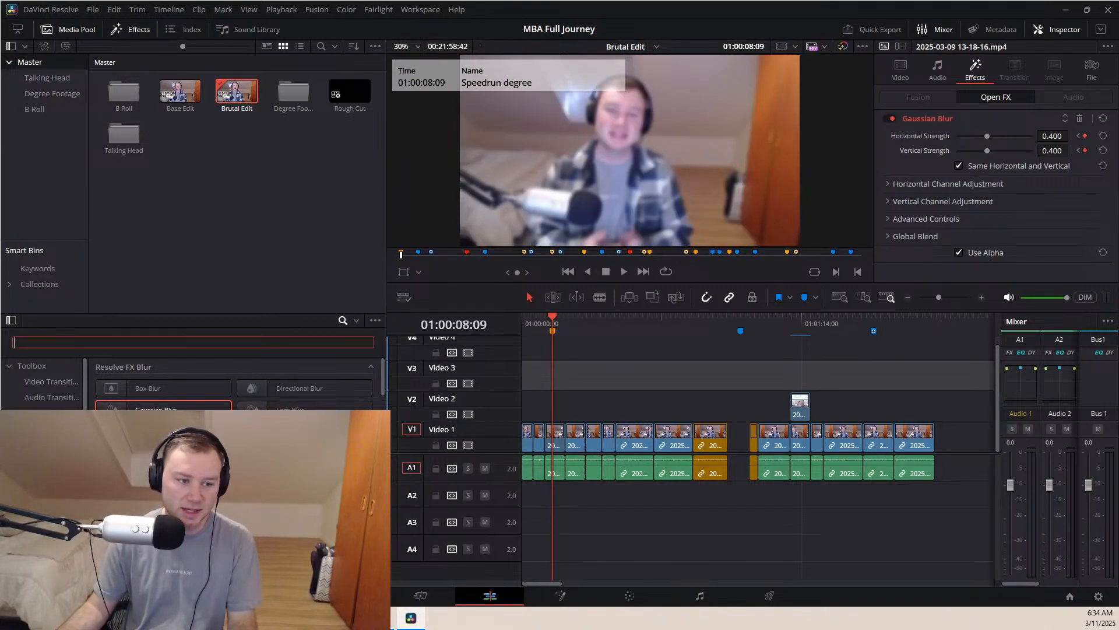
pyautogui.write('Tex')
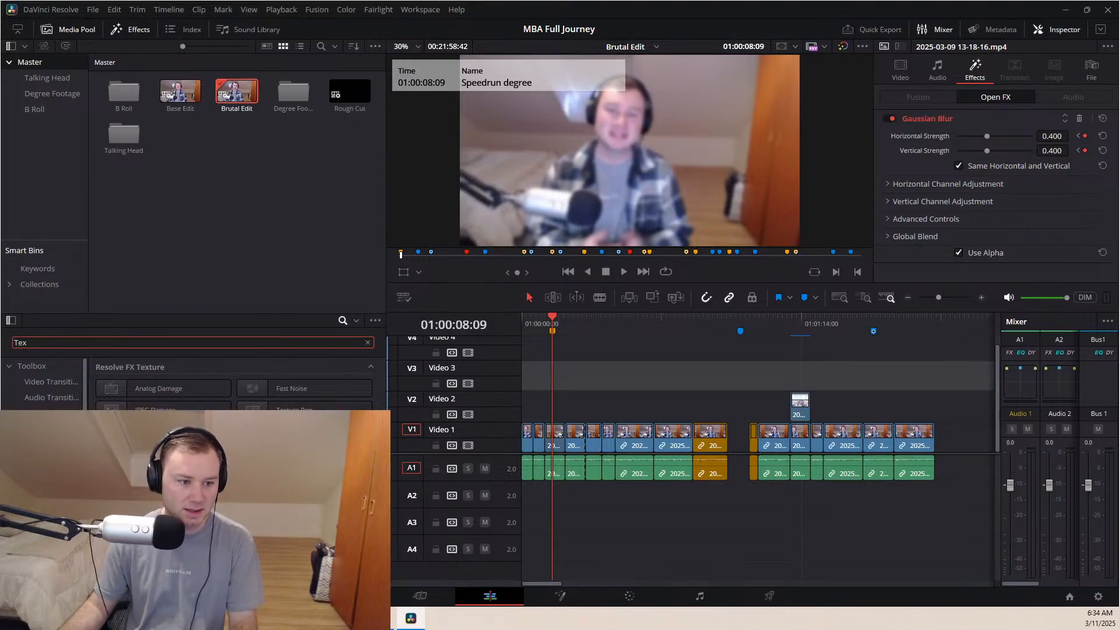
pyautogui.click(36, 413)
pyautogui.moveTo(267, 391); pyautogui.dragTo(570, 403)
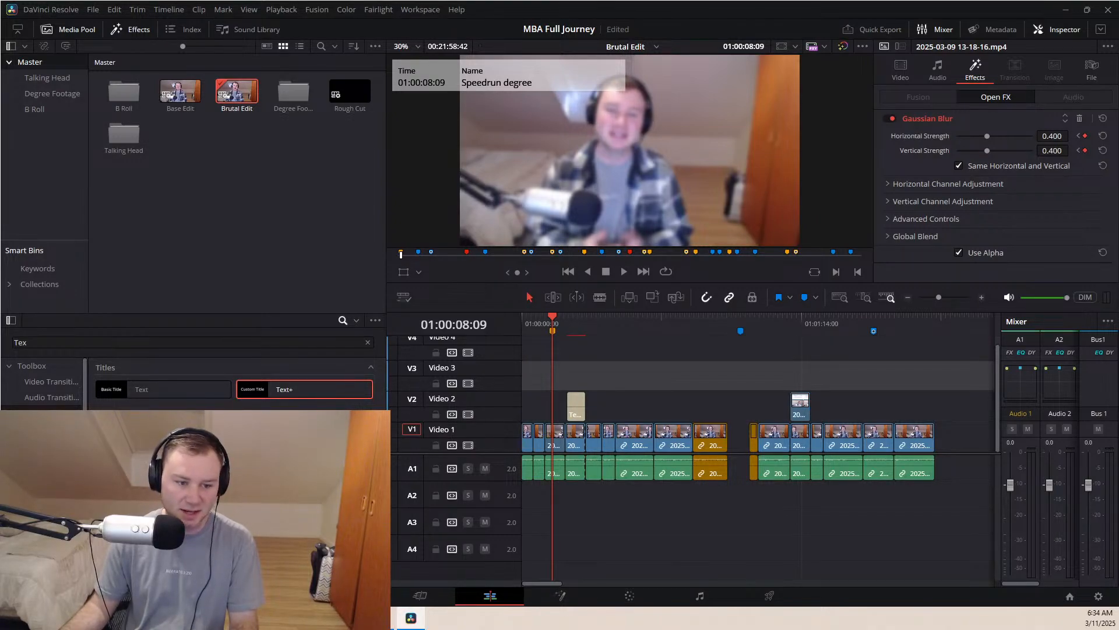
# Replace the Text+ title with a Center Reveal title on Video 2, trimming its start to the 01:00:08:09 marker
pyautogui.click(368, 344)
pyautogui.scroll(-1, 233, 384)
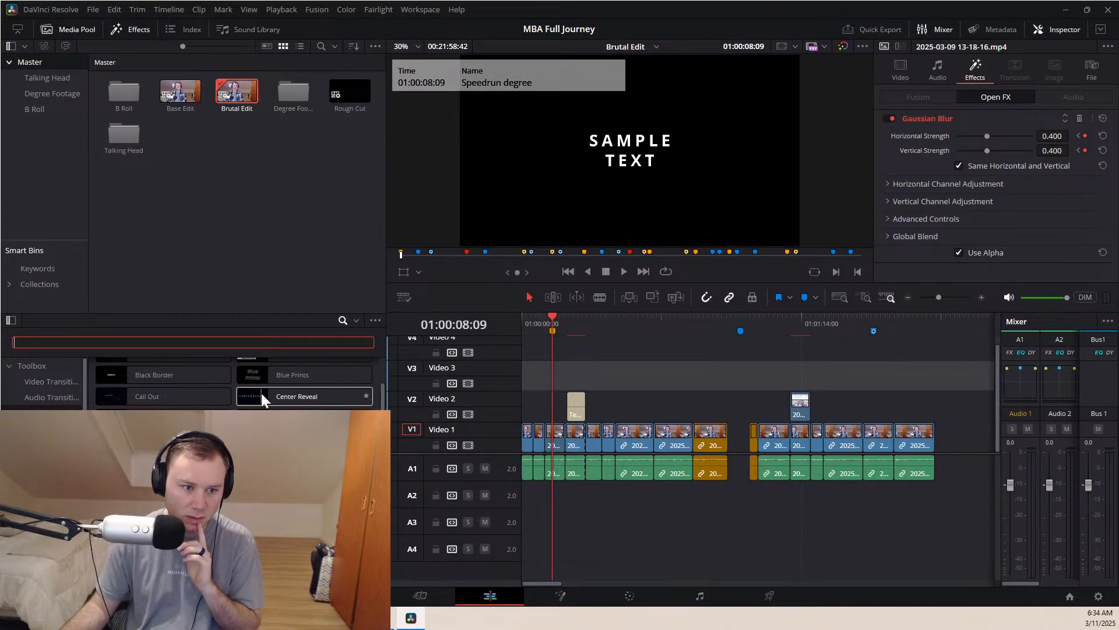
pyautogui.click(577, 402)
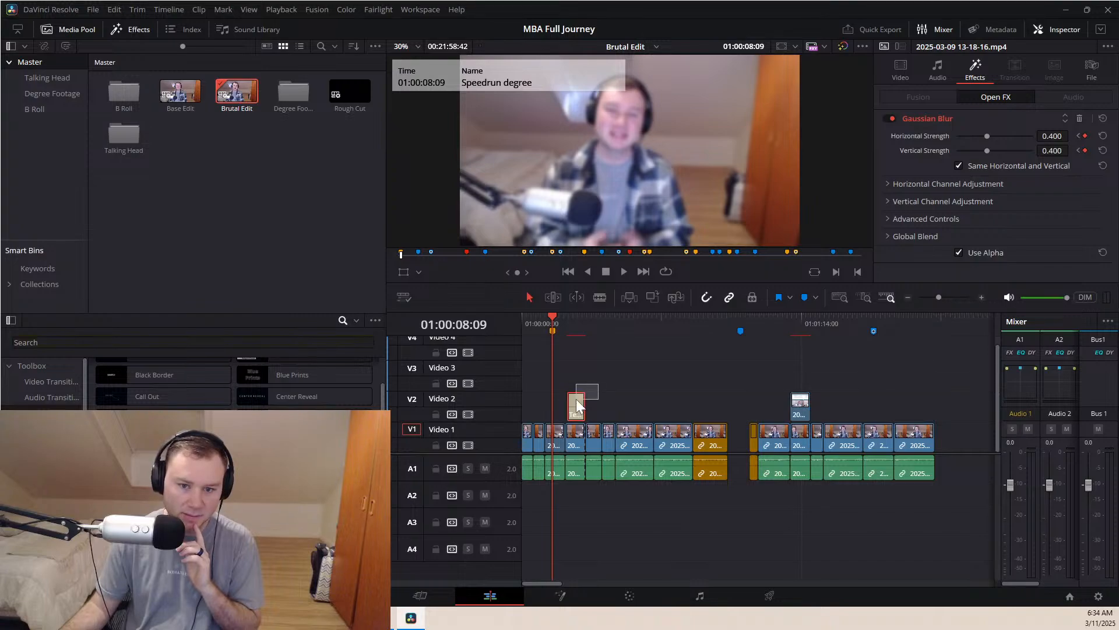
pyautogui.press('Delete')
pyautogui.moveTo(271, 394); pyautogui.dragTo(548, 408)
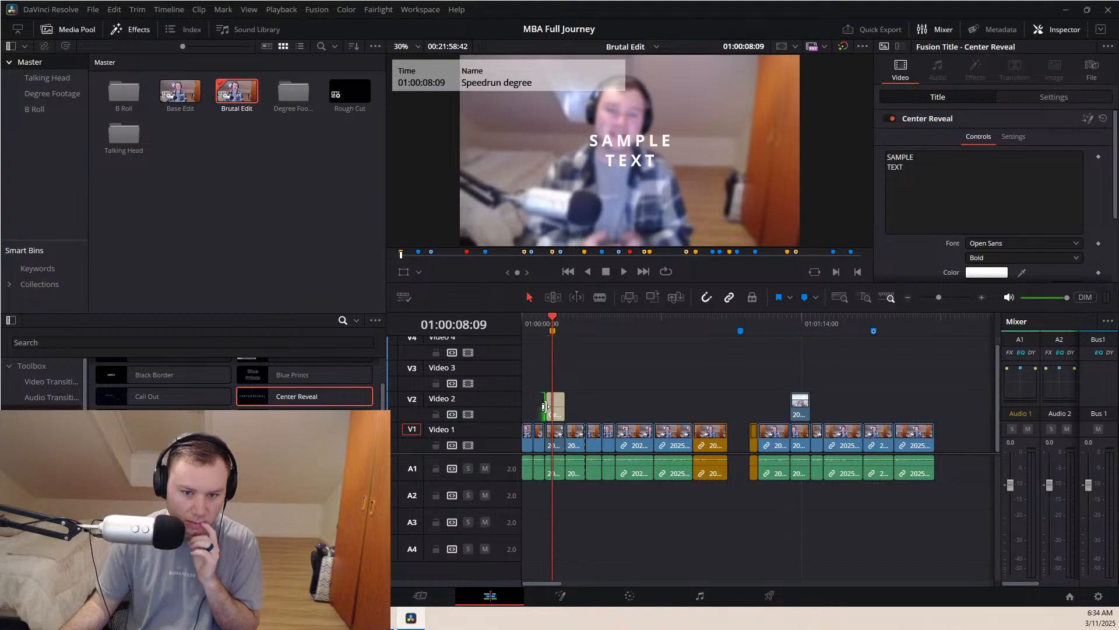
pyautogui.moveTo(548, 404); pyautogui.dragTo(555, 404)
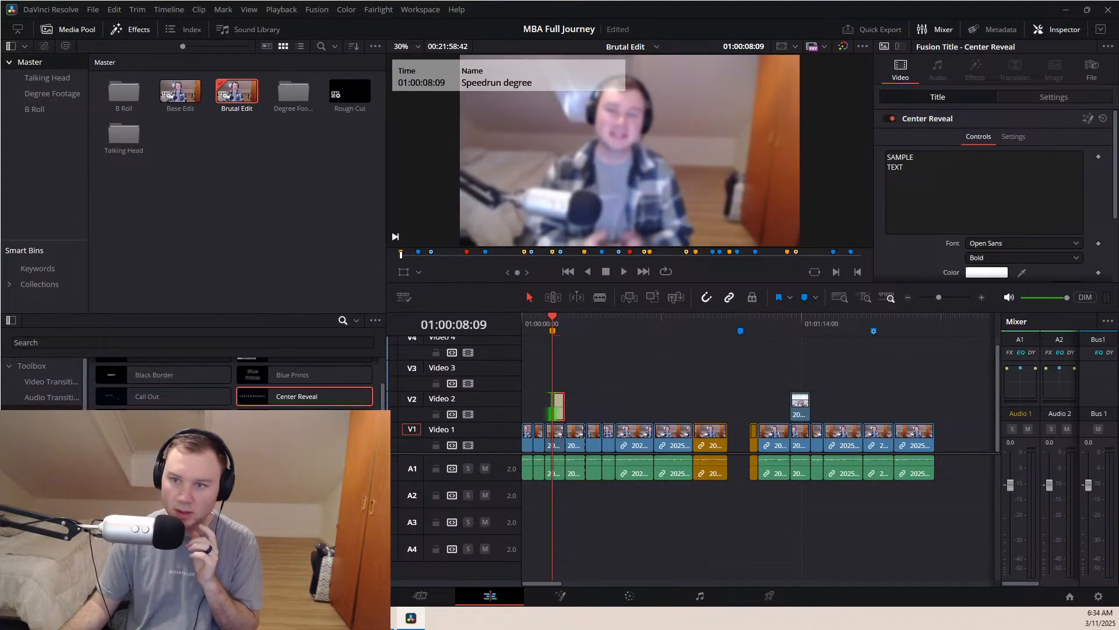
# Set the Center Reveal title's text to "Speedrun the Degree," and "Master the Capstone" on two lines
pyautogui.moveTo(932, 179); pyautogui.dragTo(828, 113)
pyautogui.write('Speedrun the Degree')
pyautogui.write('M')
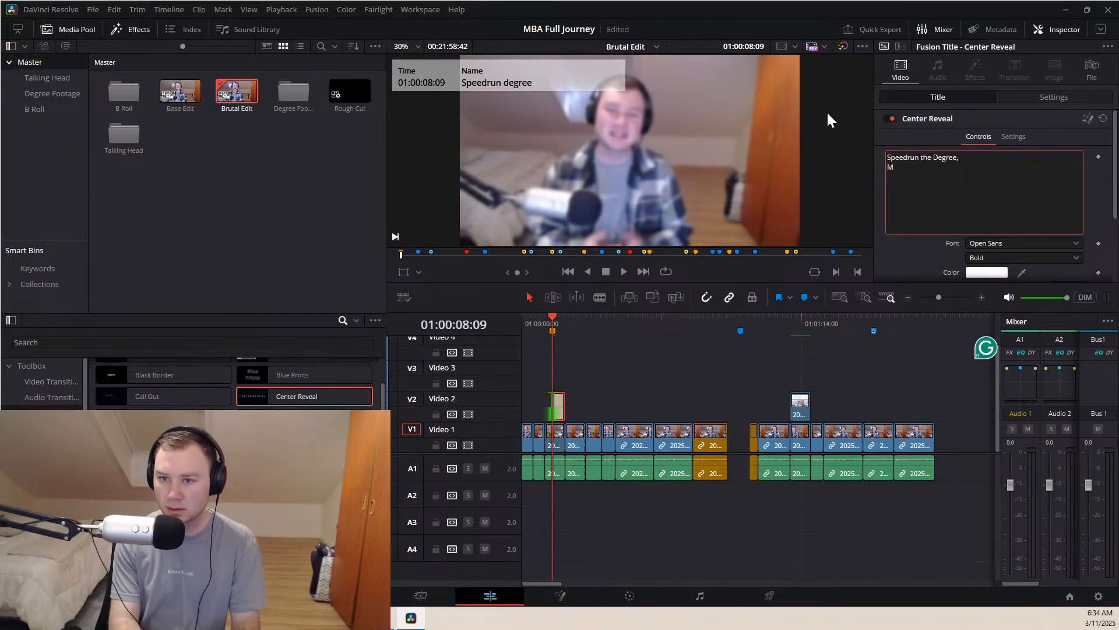
pyautogui.write('aster the Capstone')
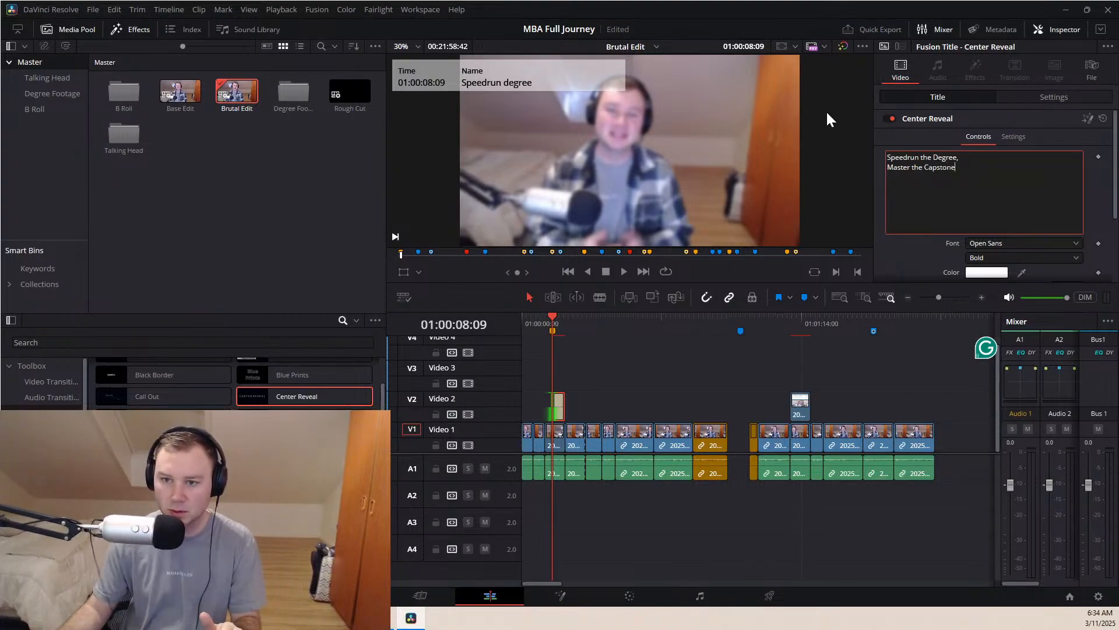
# Play the opening from 01:00:03:01 past the Center Reveal title and stop at 01:00:14:57
pyautogui.click(535, 322)
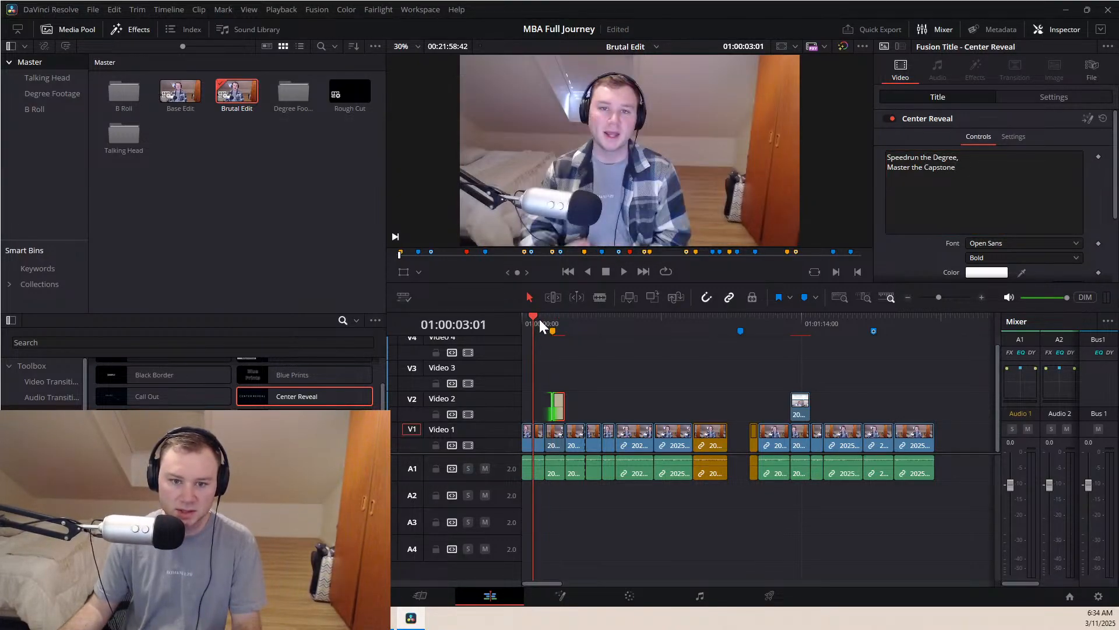
pyautogui.press('space')
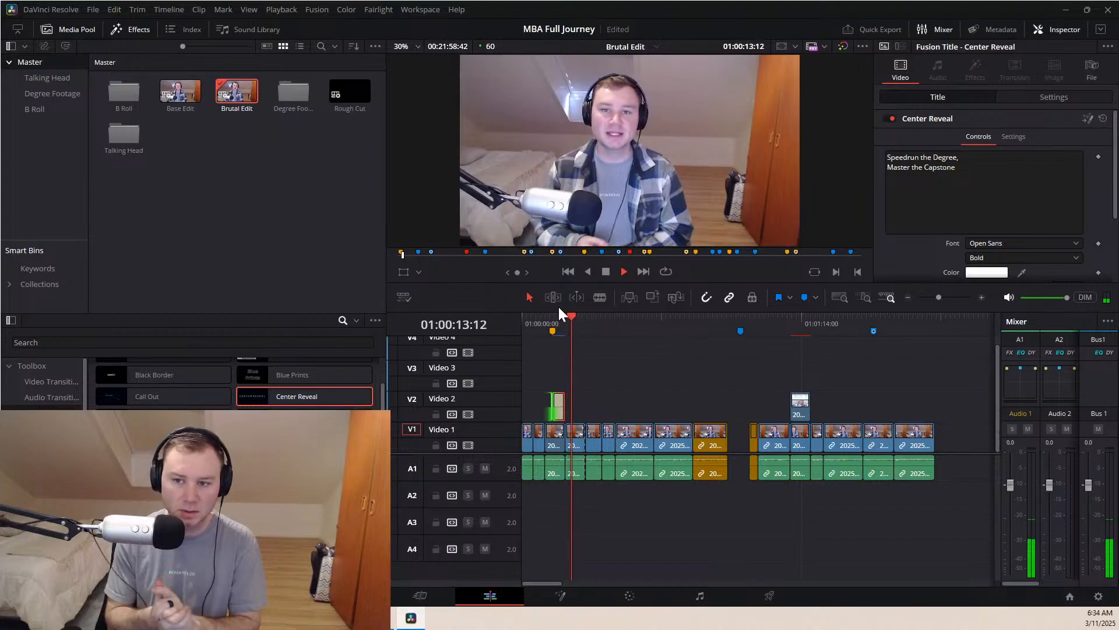
pyautogui.press('space')
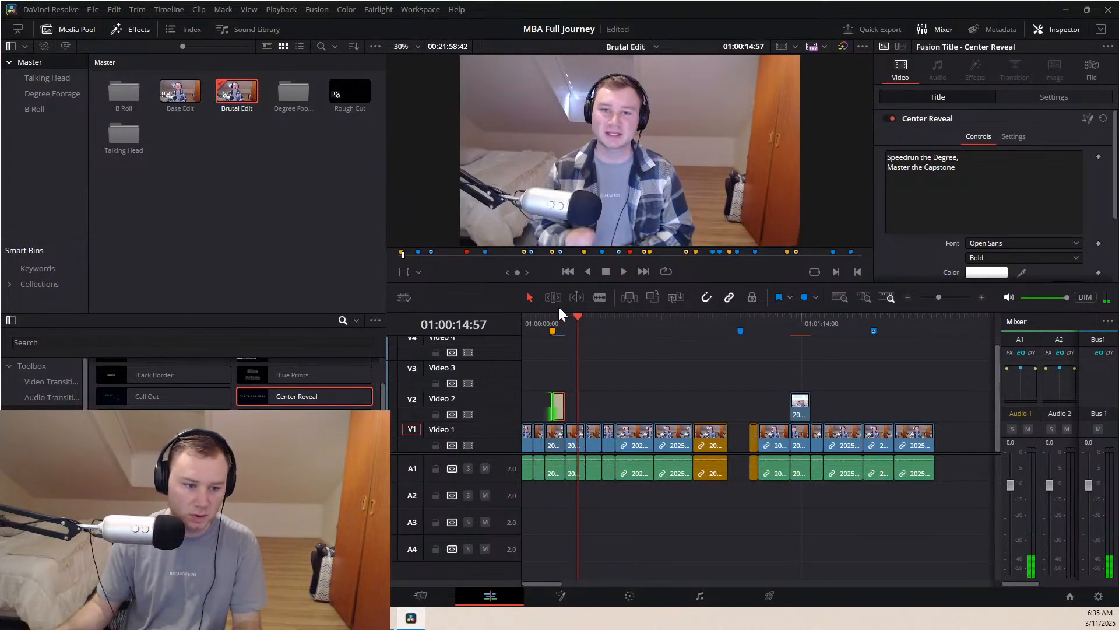
# Browse the title effects and preview the available templates for an alternative to the Center Reveal title
pyautogui.scroll(3, 233, 382)
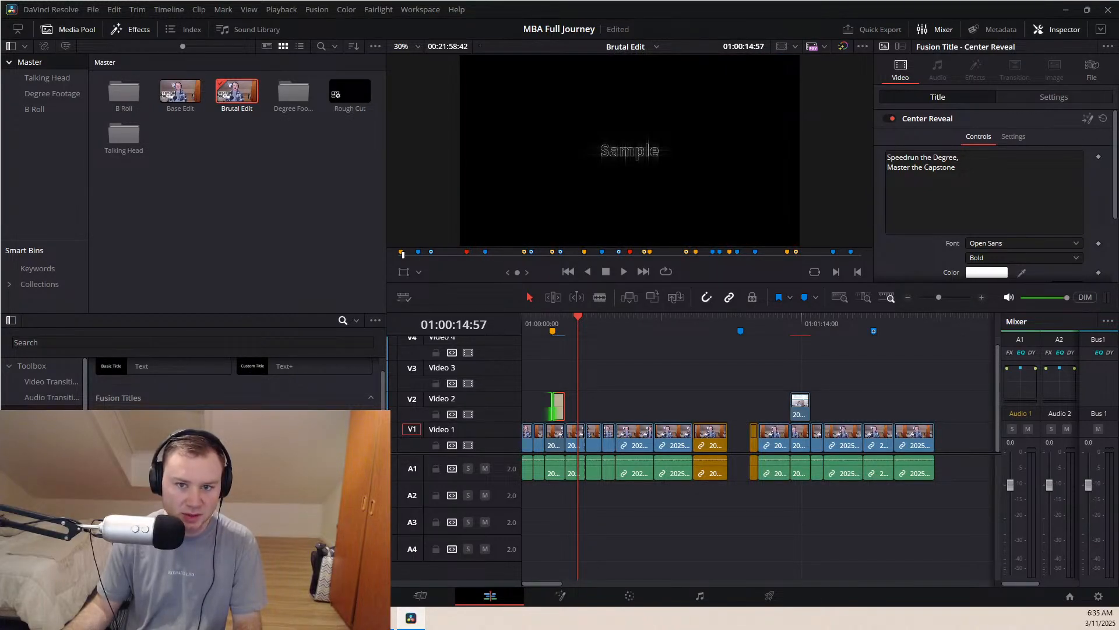
pyautogui.scroll(3, 239, 408)
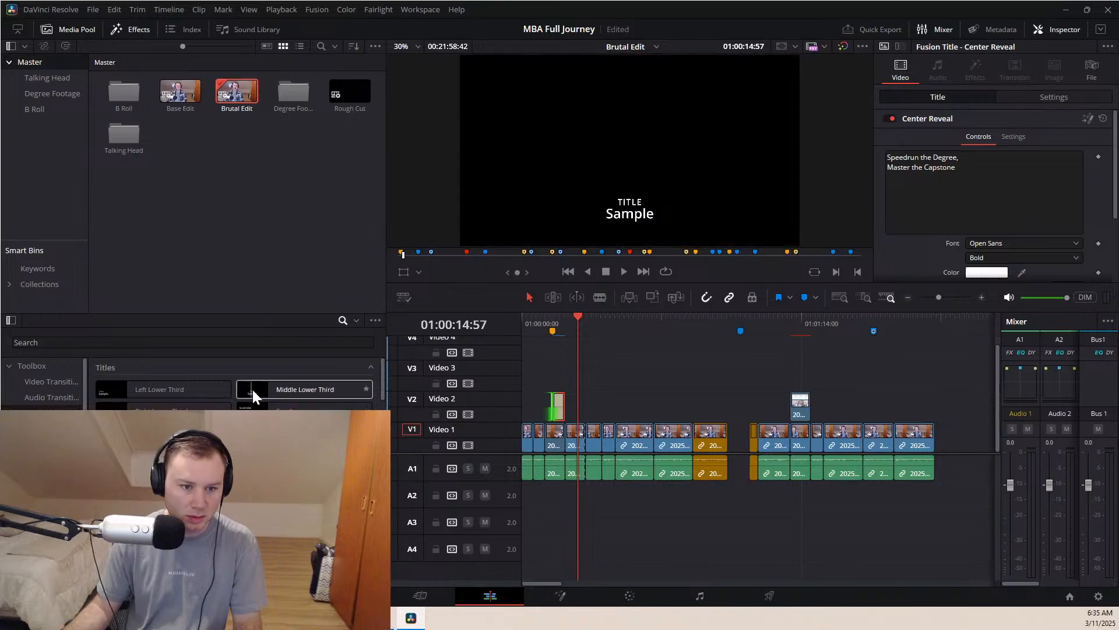
pyautogui.scroll(-4, 241, 399)
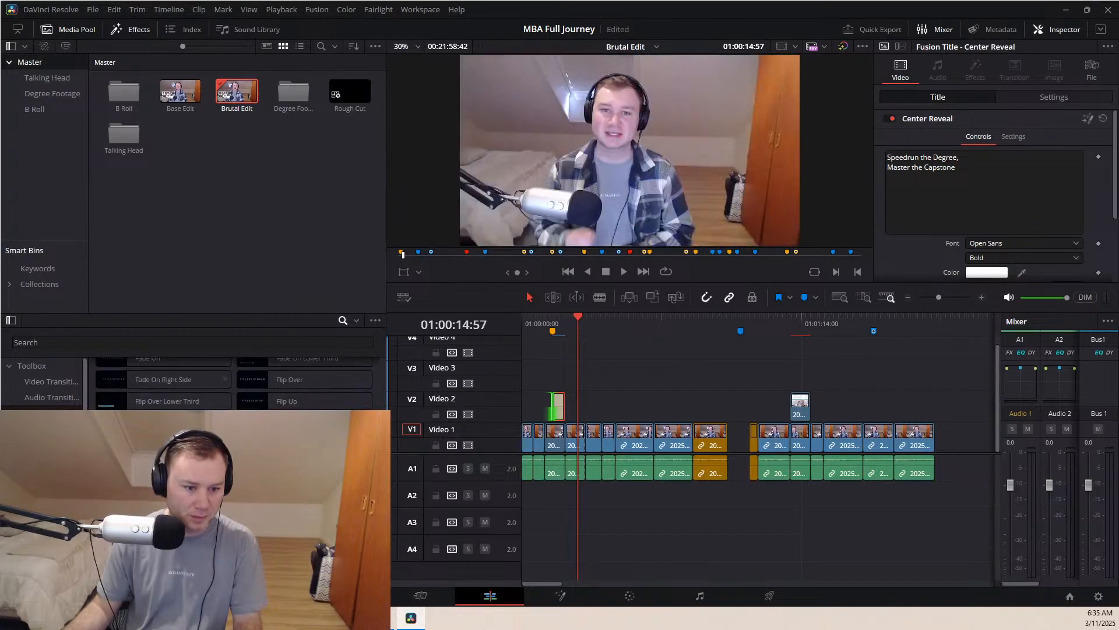
pyautogui.scroll(-4, 241, 399)
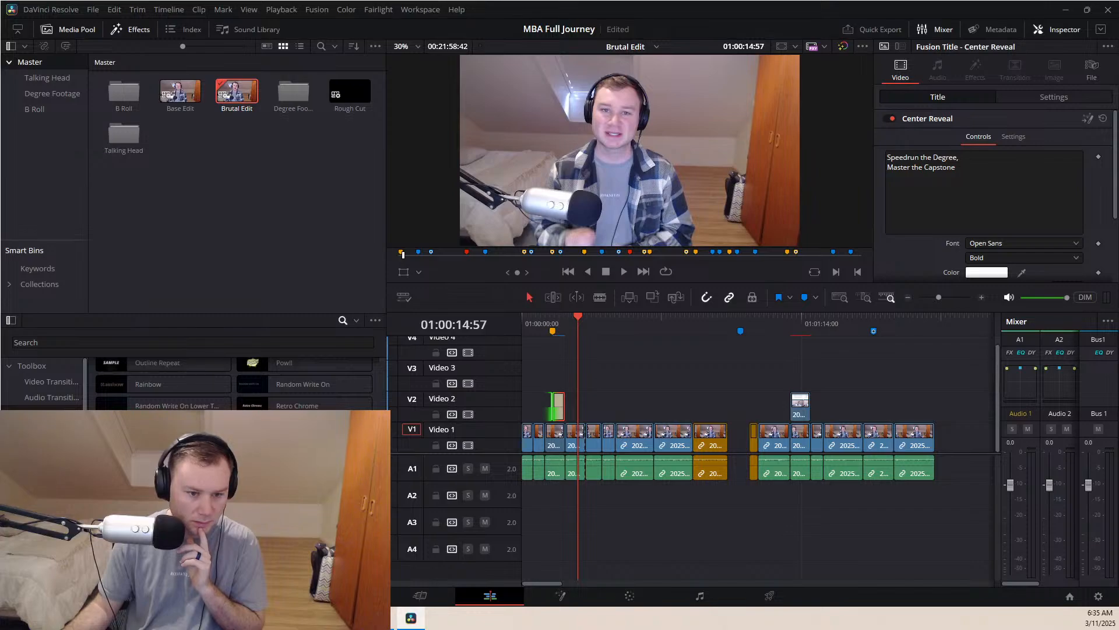
pyautogui.scroll(-4, 241, 385)
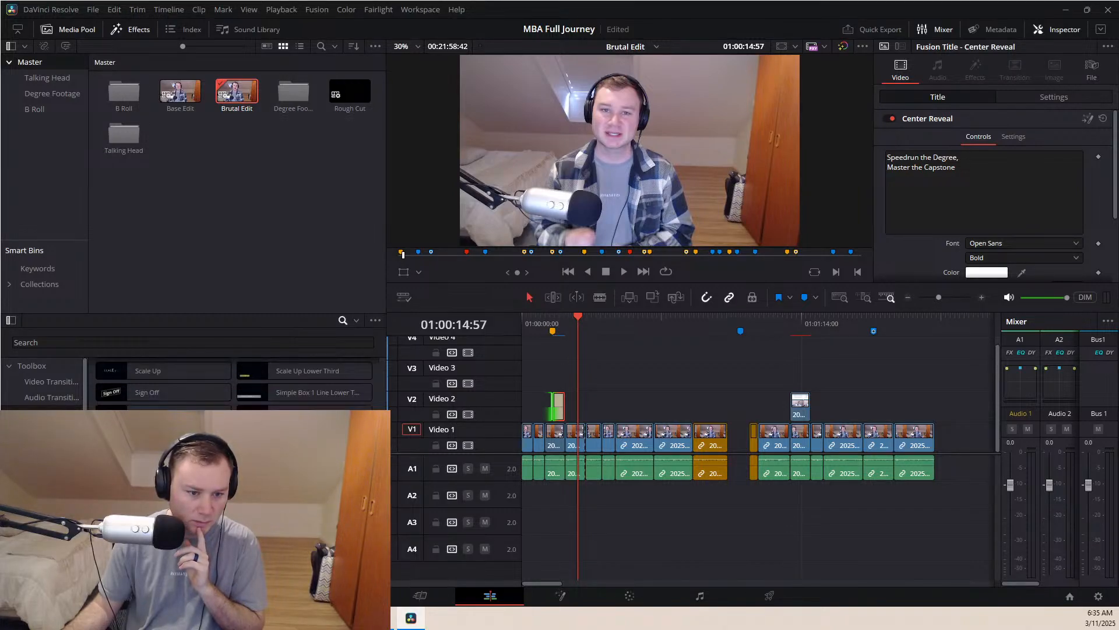
pyautogui.scroll(-3, 241, 385)
pyautogui.scroll(-3, 233, 385)
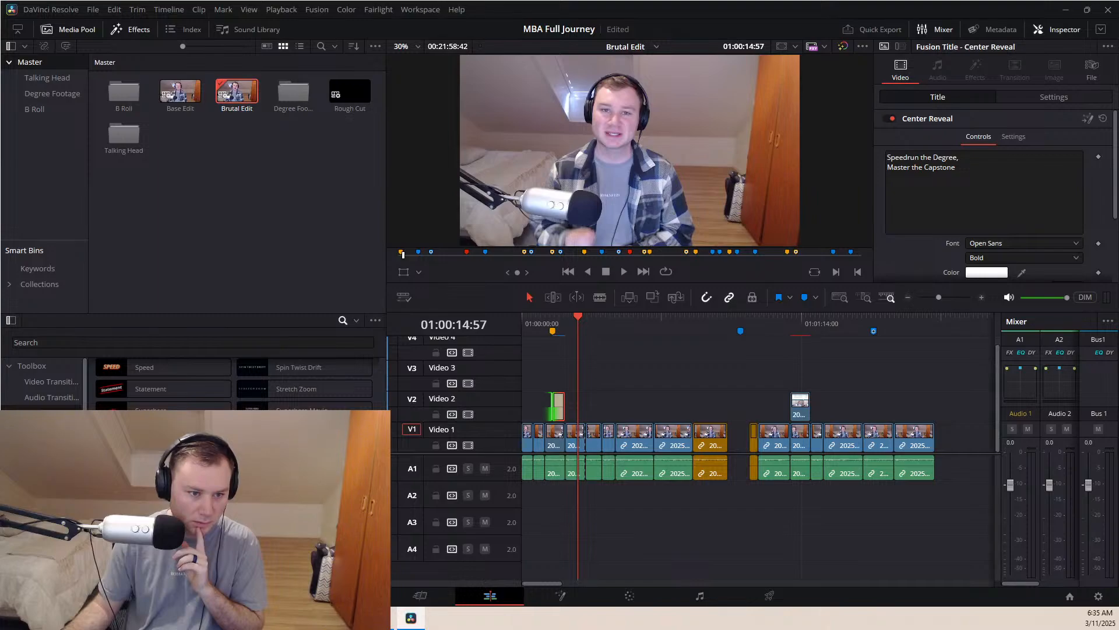
pyautogui.click(107, 389)
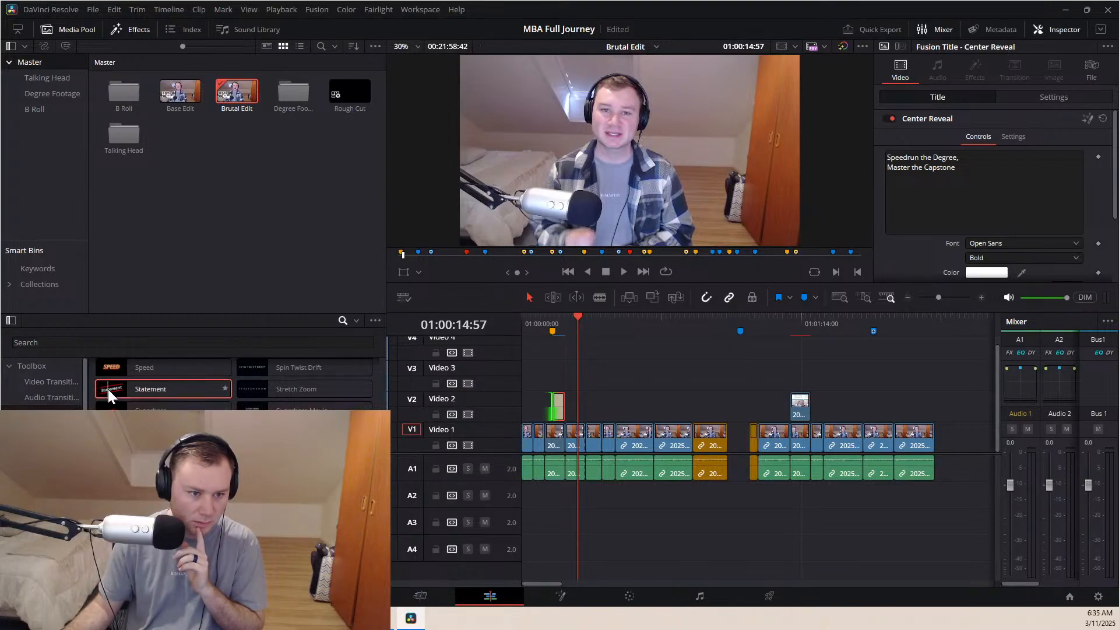
pyautogui.scroll(-3, 110, 390)
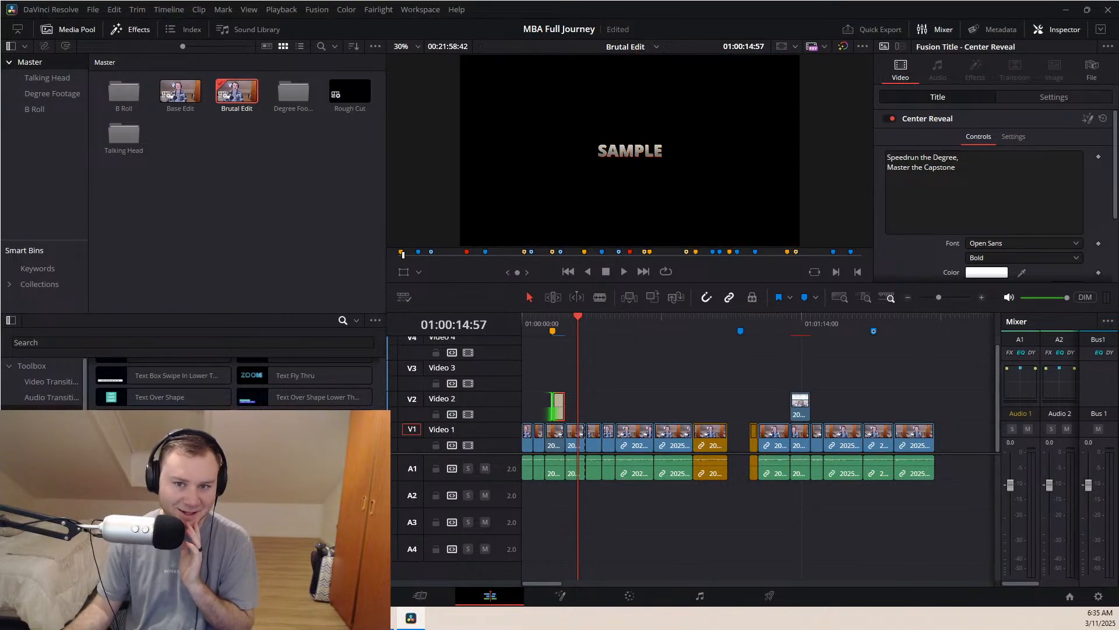
pyautogui.scroll(-2, 233, 382)
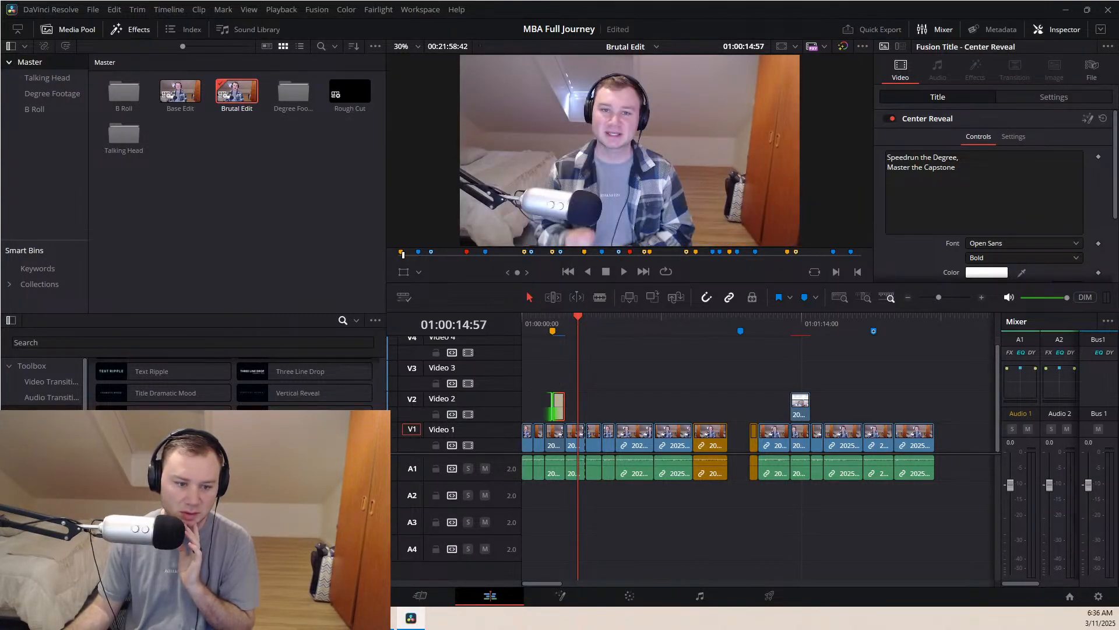
# Place a MrBeastTitle on Video 3 above the Center Reveal title, with the text "Speedrun the degree," and "Master the Capstone" on two lines
pyautogui.moveTo(306, 466); pyautogui.dragTo(554, 379)
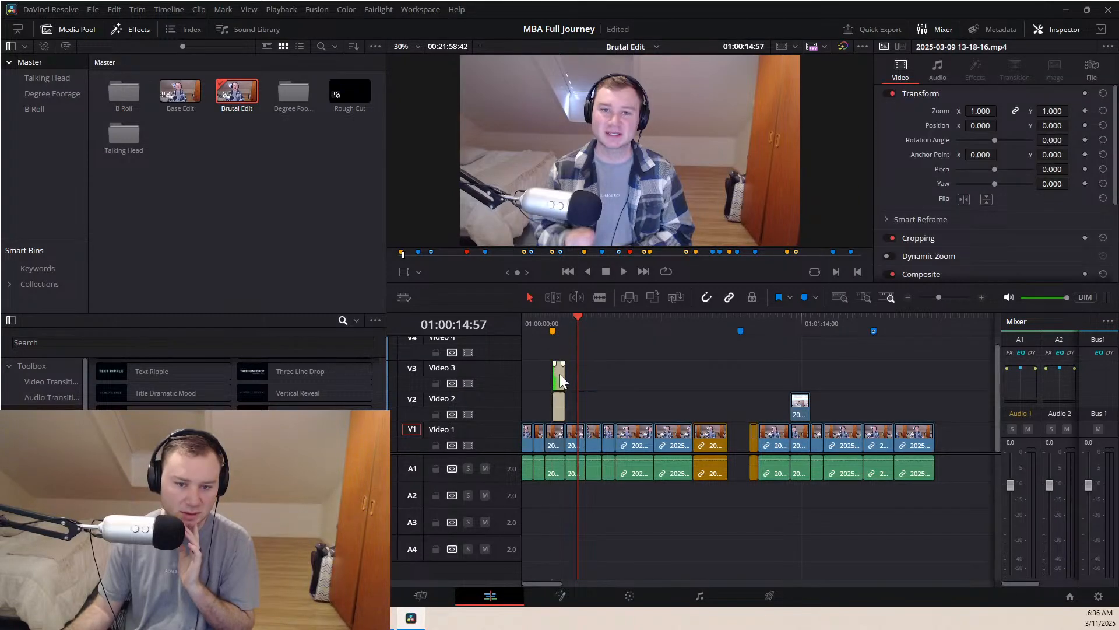
pyautogui.click(560, 375)
pyautogui.moveTo(951, 160); pyautogui.dragTo(860, 141)
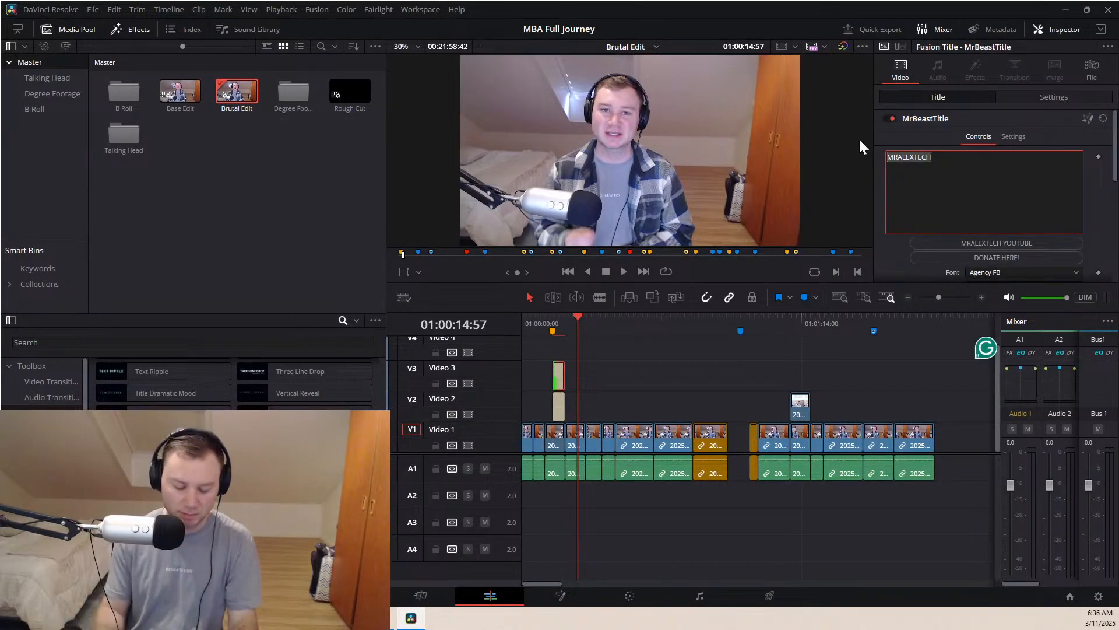
pyautogui.write('Speedrun hte')
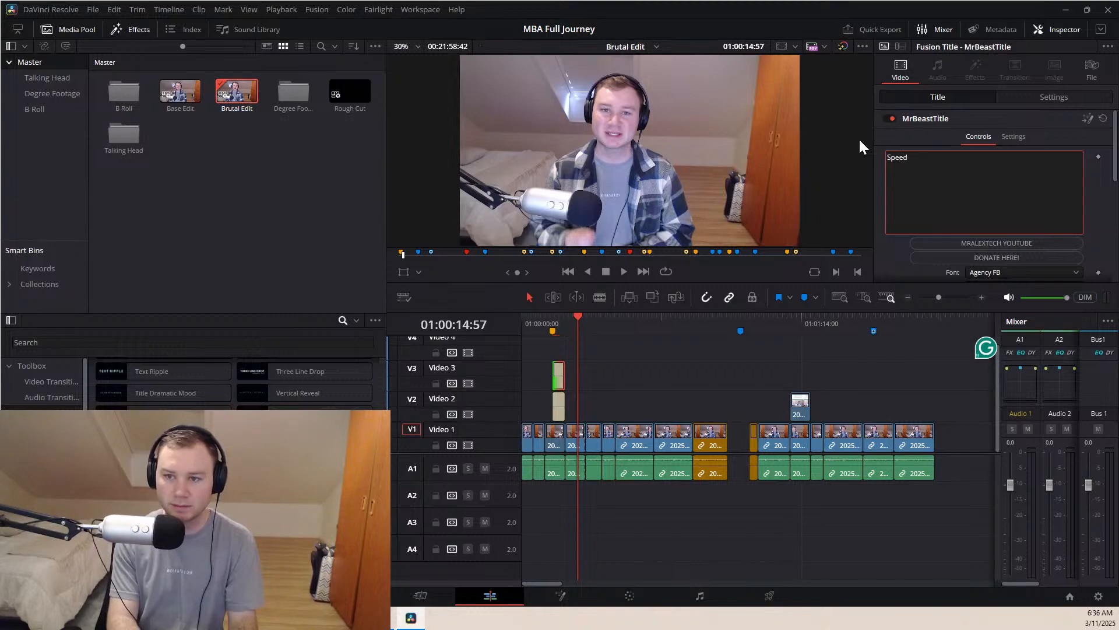
pyautogui.press('BackSpace')
pyautogui.press('BackSpace')
pyautogui.press('BackSpace')
pyautogui.press('BackSpace')
pyautogui.write('the degree,')
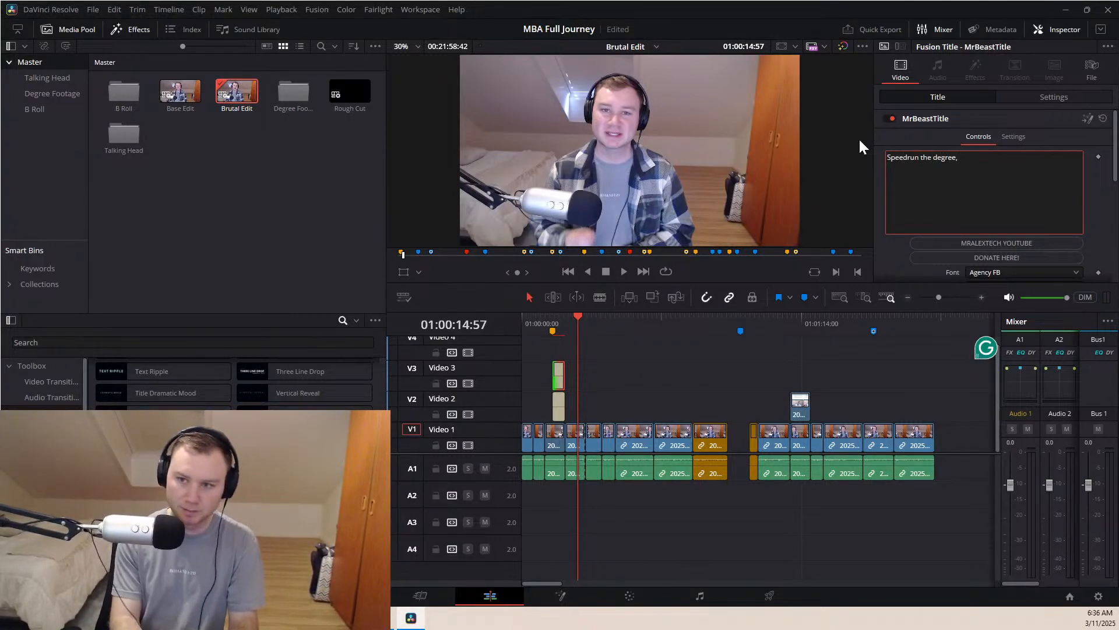
pyautogui.press('Return')
pyautogui.write('Mas')
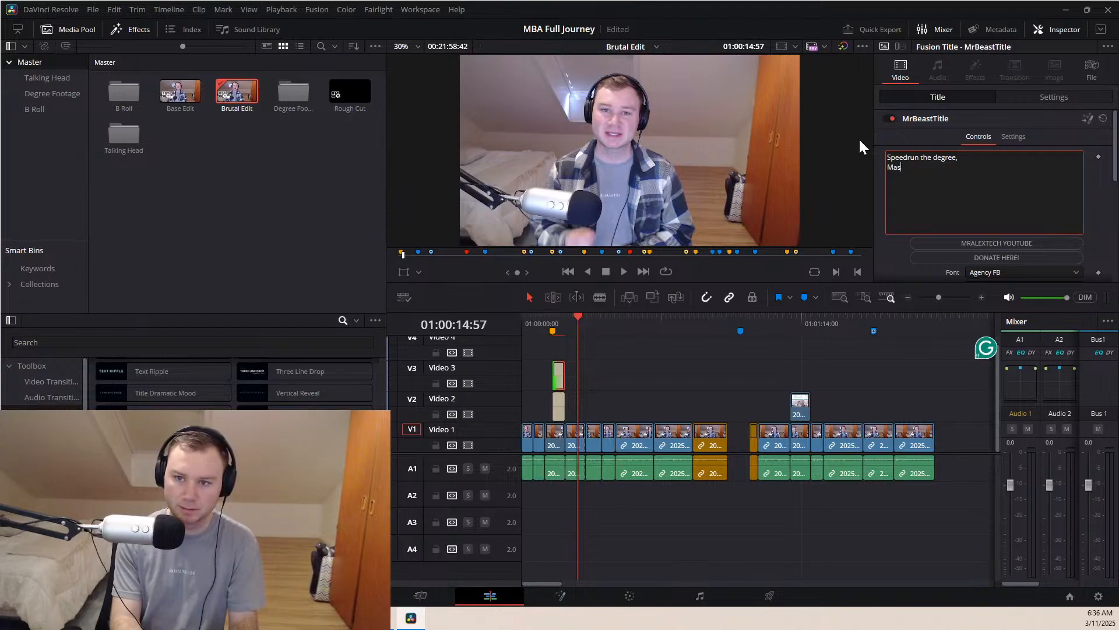
pyautogui.write('ter the Caps')
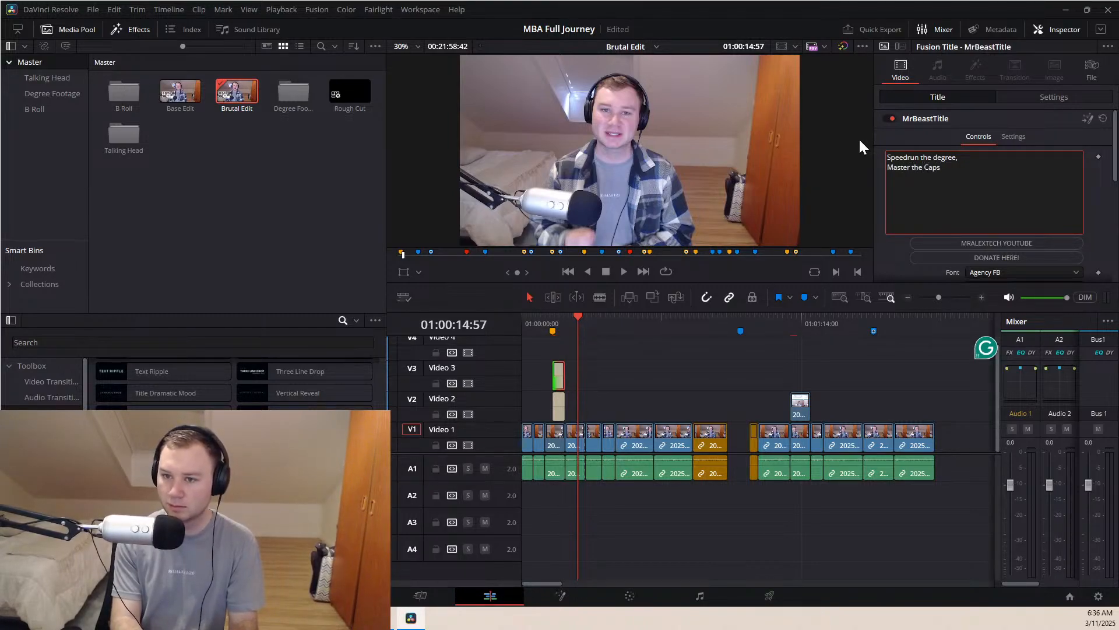
pyautogui.write('tone')
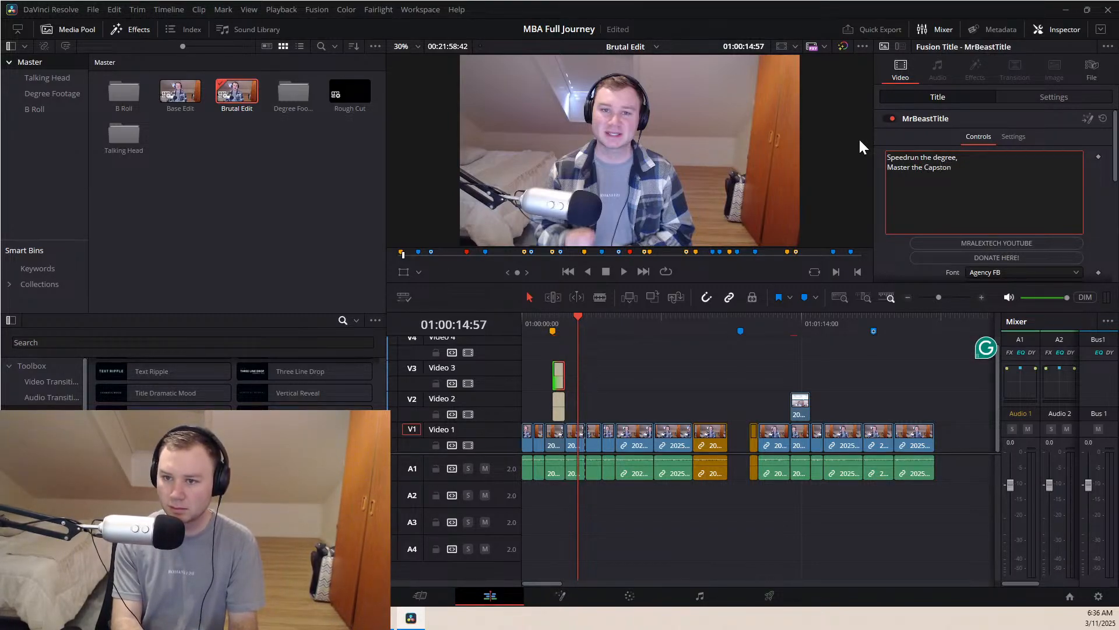
# Play the opening up to 01:00:10:35 and change the MrBeastTitle's font to Arial
pyautogui.click(537, 315)
pyautogui.press('space')
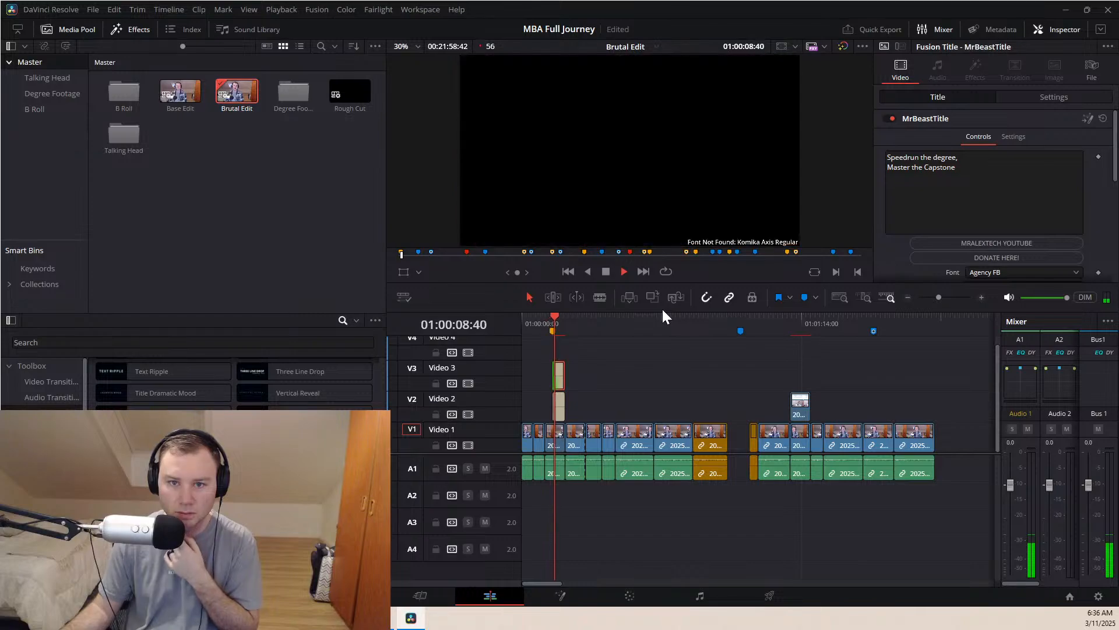
pyautogui.press('space')
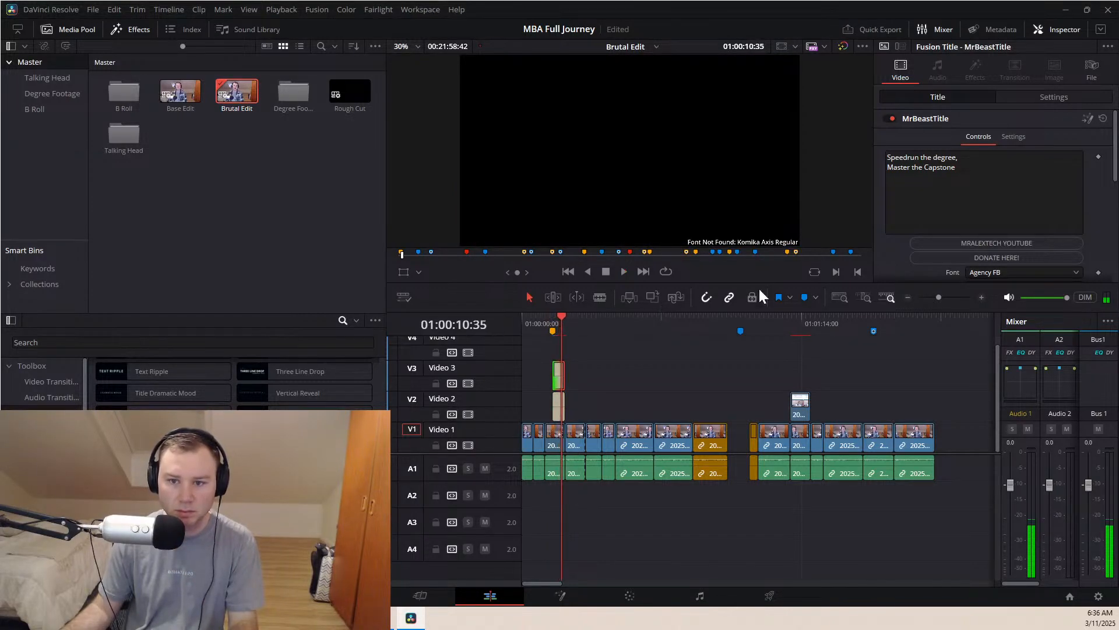
pyautogui.scroll(-3, 943, 226)
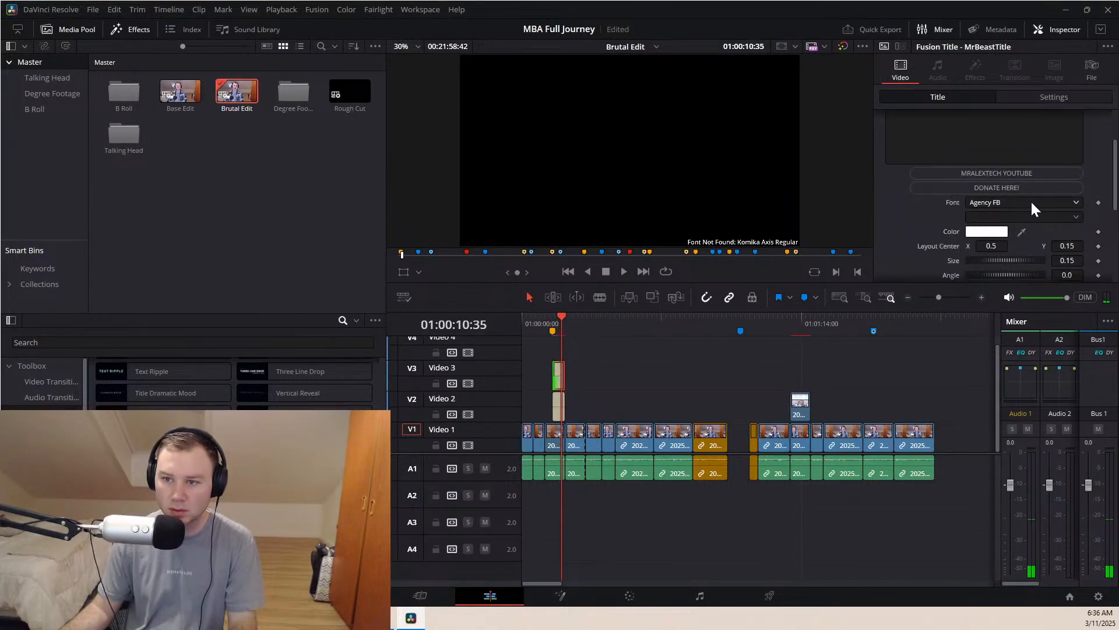
pyautogui.click(1030, 202)
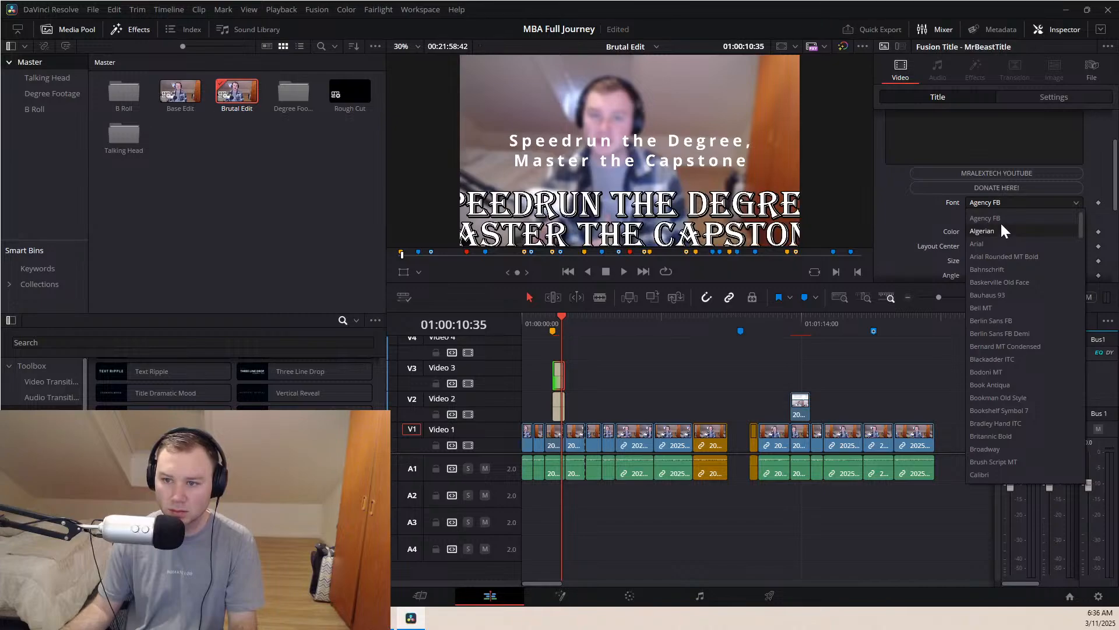
pyautogui.click(987, 244)
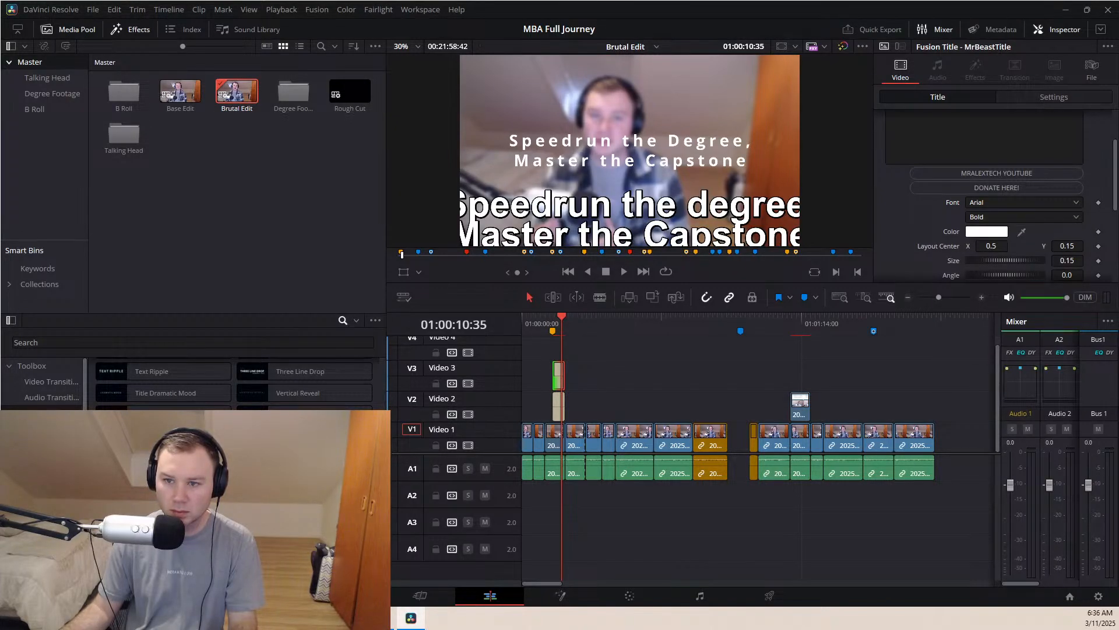
# Play the timeline from 01:00:06:14 past both stacked titles and stop at 01:00:12:41
pyautogui.click(546, 323)
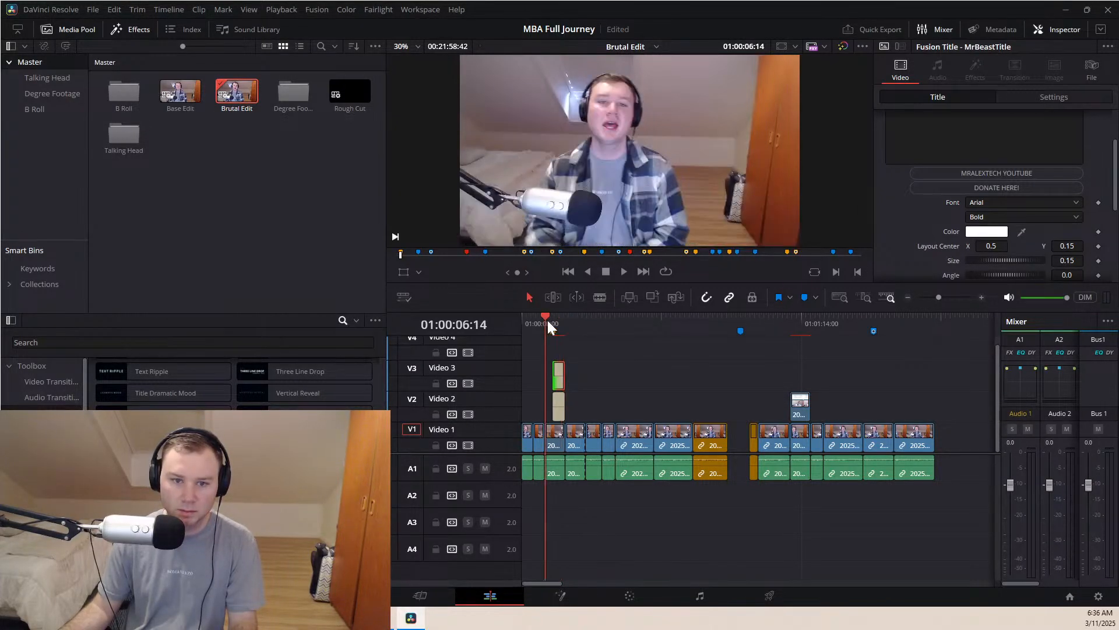
pyautogui.press('space')
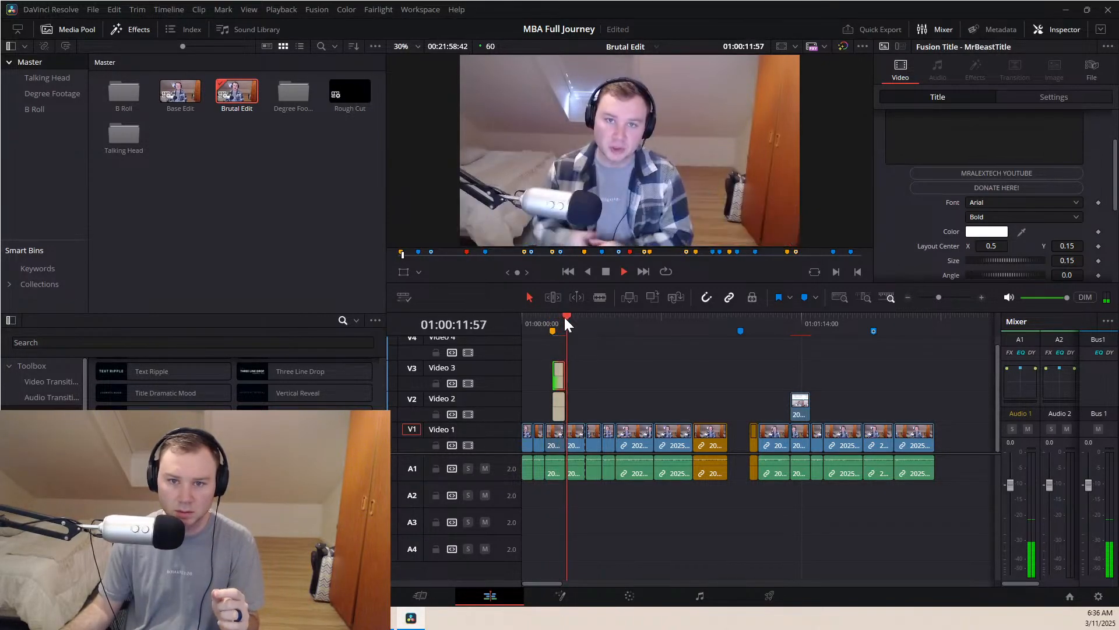
pyautogui.press('space')
# Delete the MrBeastTitle from Video 3
pyautogui.moveTo(597, 396); pyautogui.dragTo(556, 377)
pyautogui.click(611, 374)
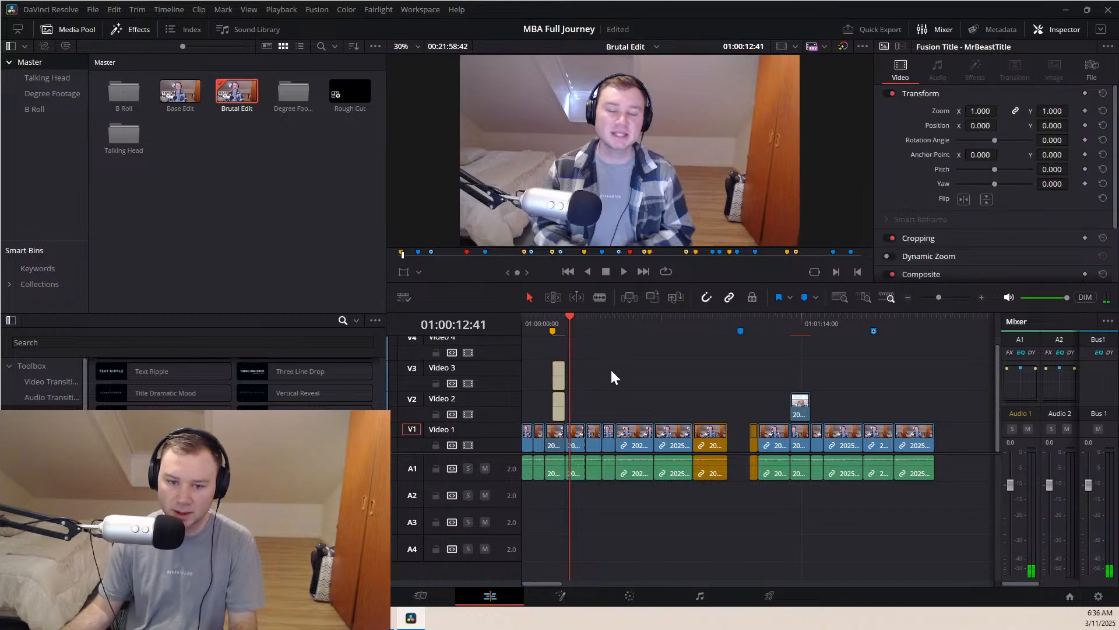
pyautogui.click(557, 367)
pyautogui.press('Delete')
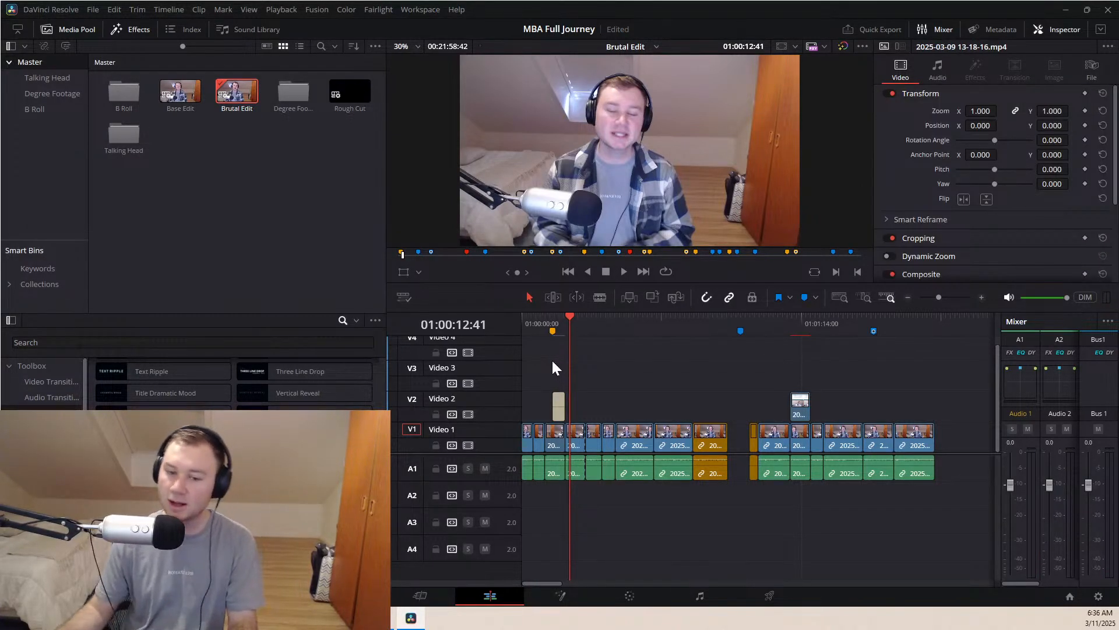
# Play through the Center Reveal title, then replay its reveal from the 01:00:08:09 marker and stop at 01:00:08:42
pyautogui.click(554, 327)
pyautogui.press('space')
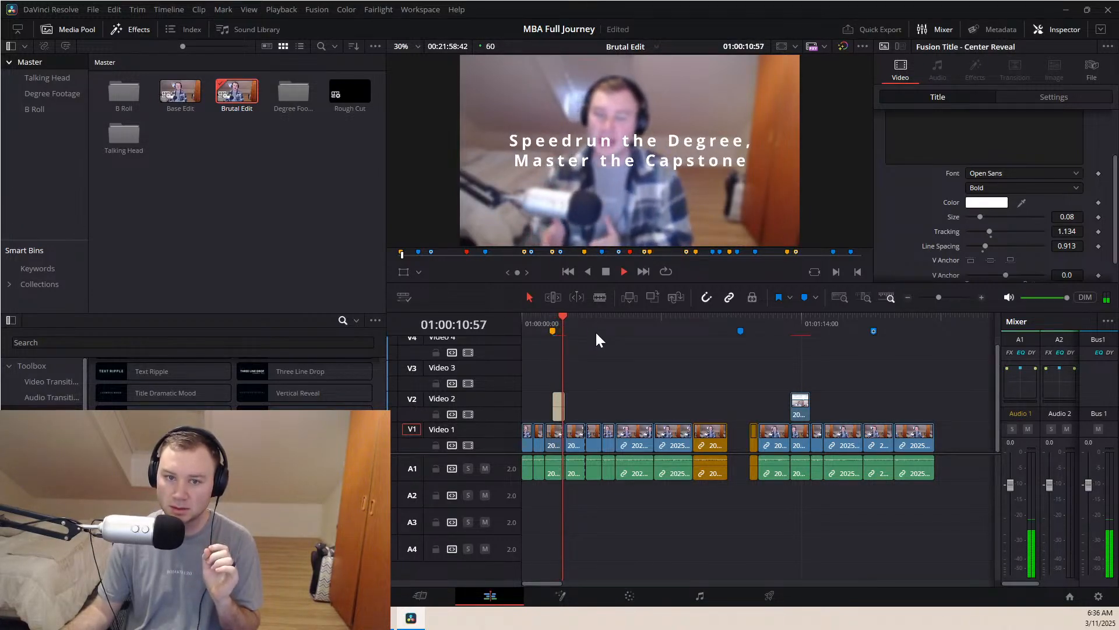
pyautogui.press('space')
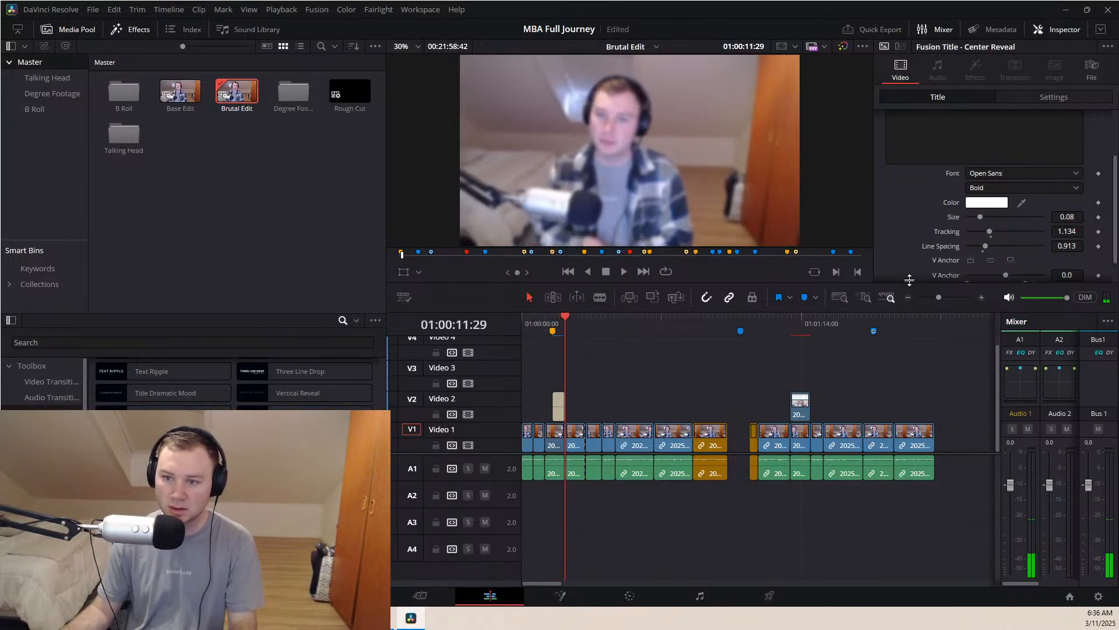
pyautogui.click(559, 316)
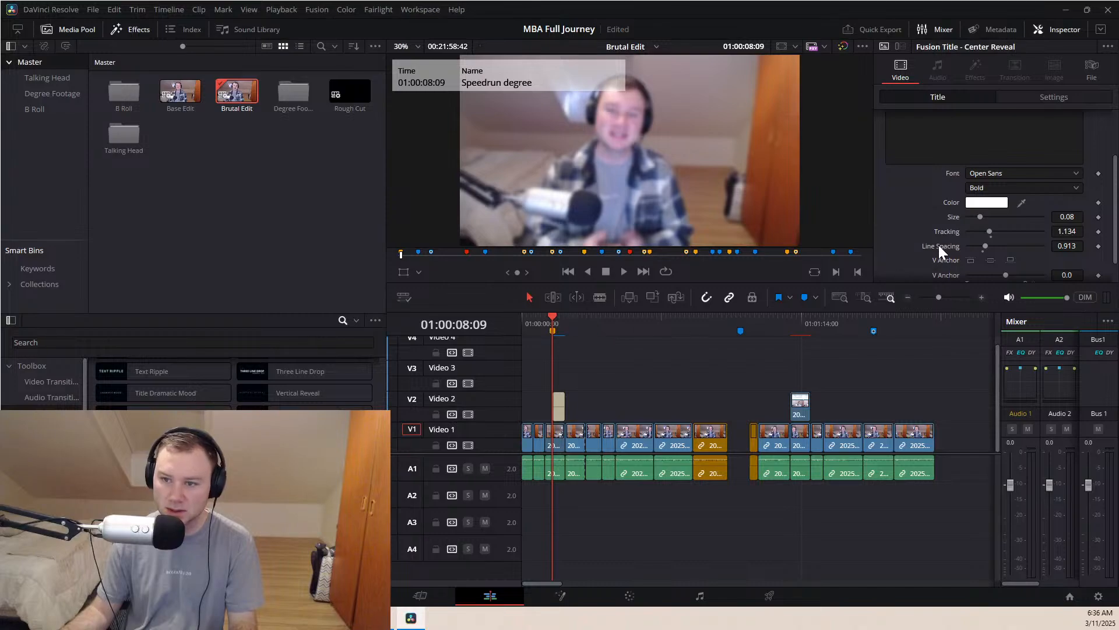
pyautogui.scroll(-1, 937, 251)
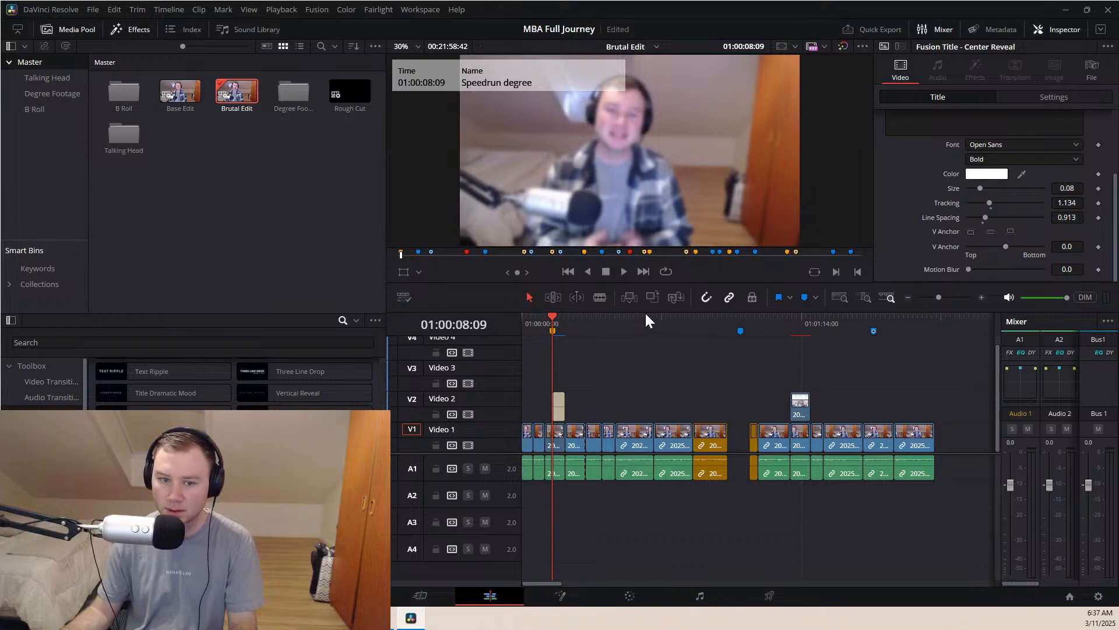
pyautogui.press('space')
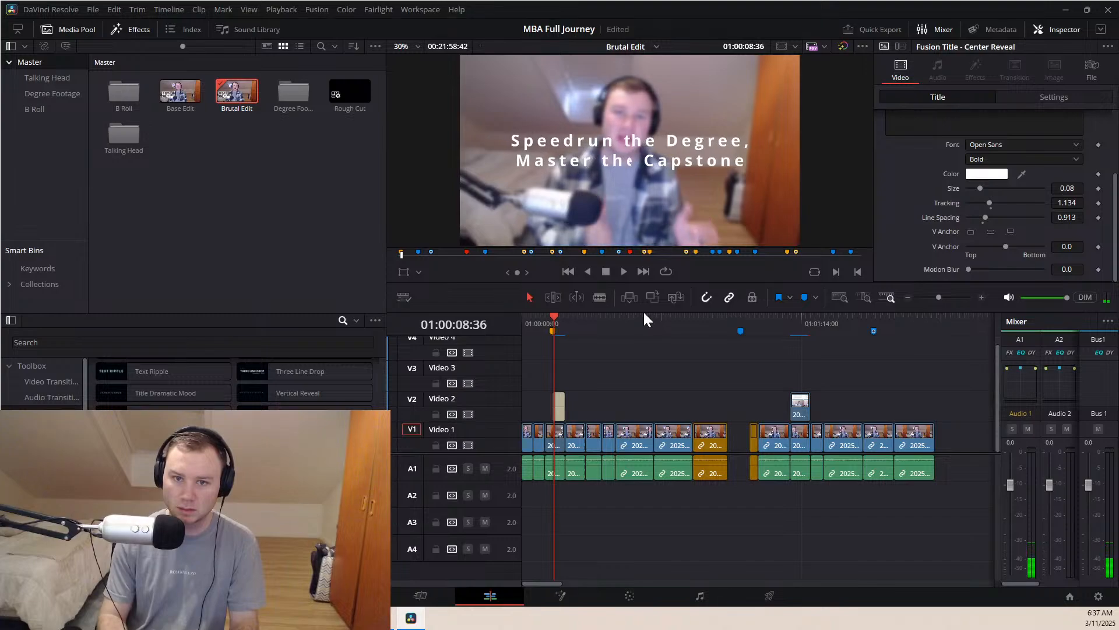
pyautogui.press('space')
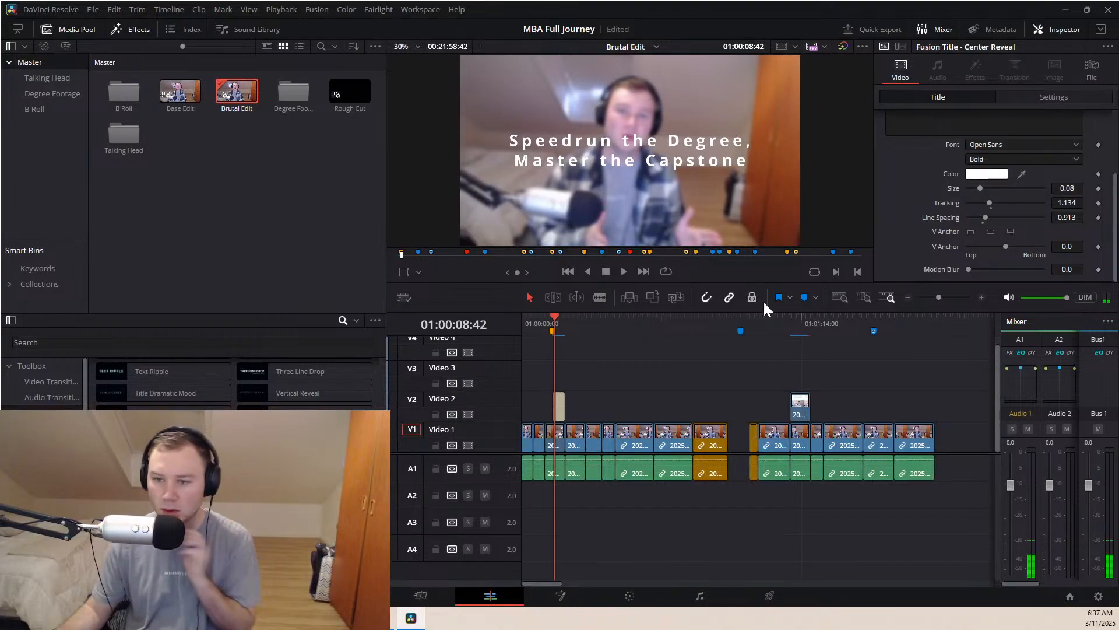
# Examine the Center Reveal title's text, font, spacing, anchor and motion blur controls and its transform and composite settings
pyautogui.scroll(3, 997, 244)
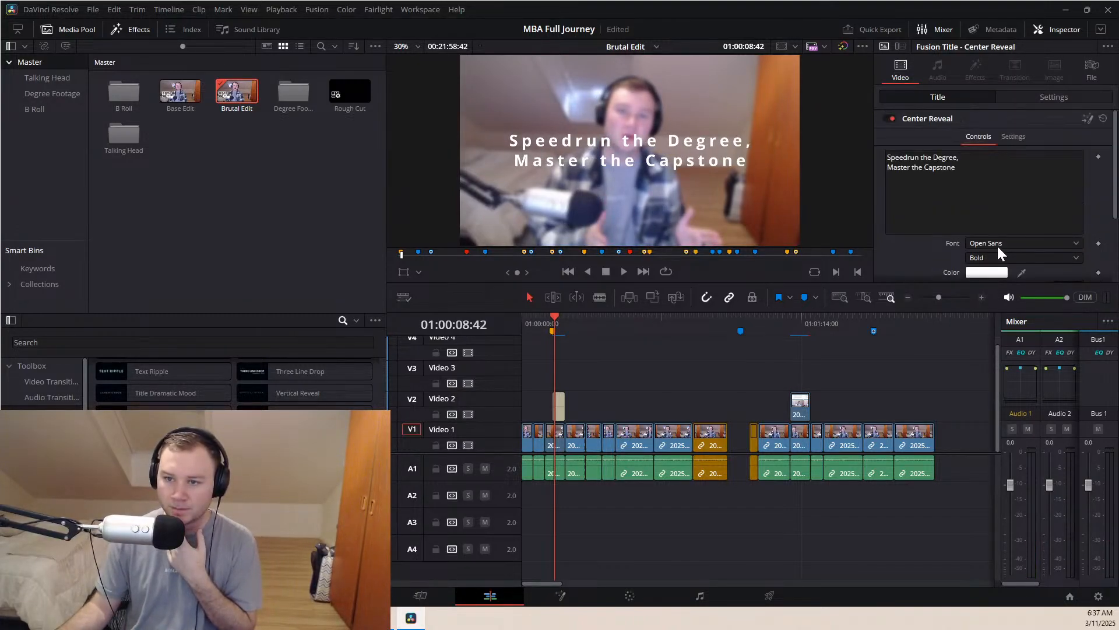
pyautogui.click(1016, 142)
pyautogui.click(987, 139)
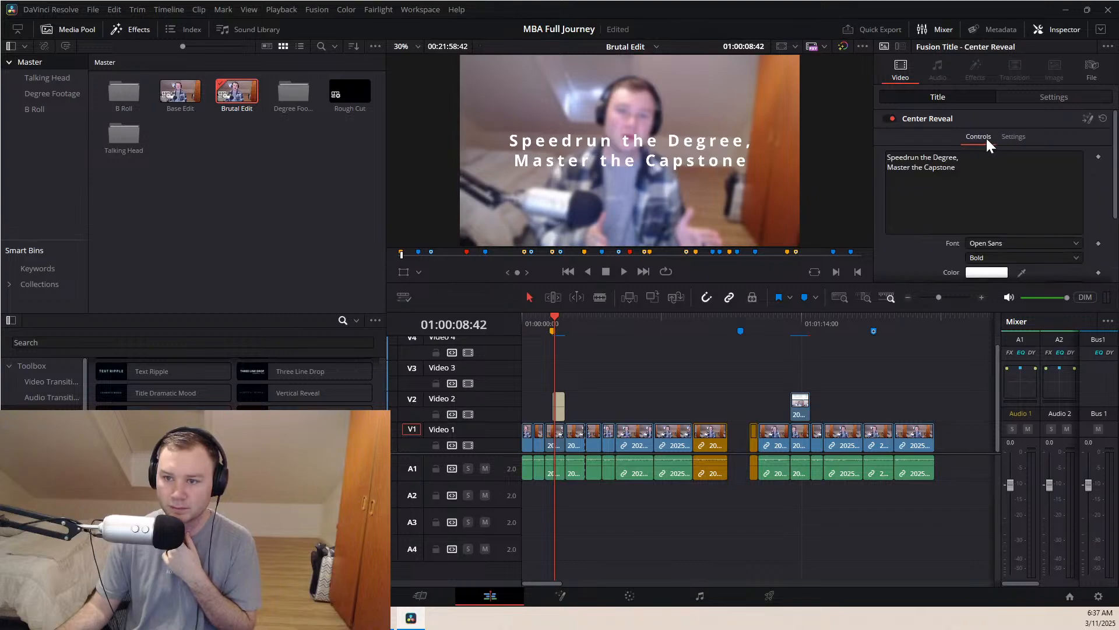
pyautogui.scroll(-2, 1037, 168)
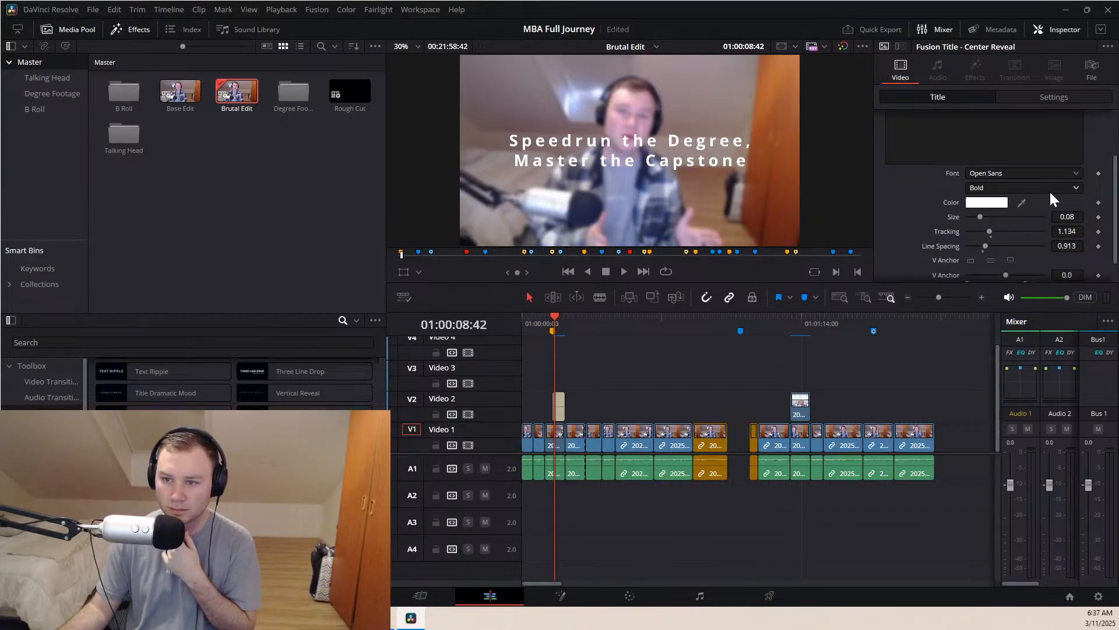
pyautogui.click(1058, 97)
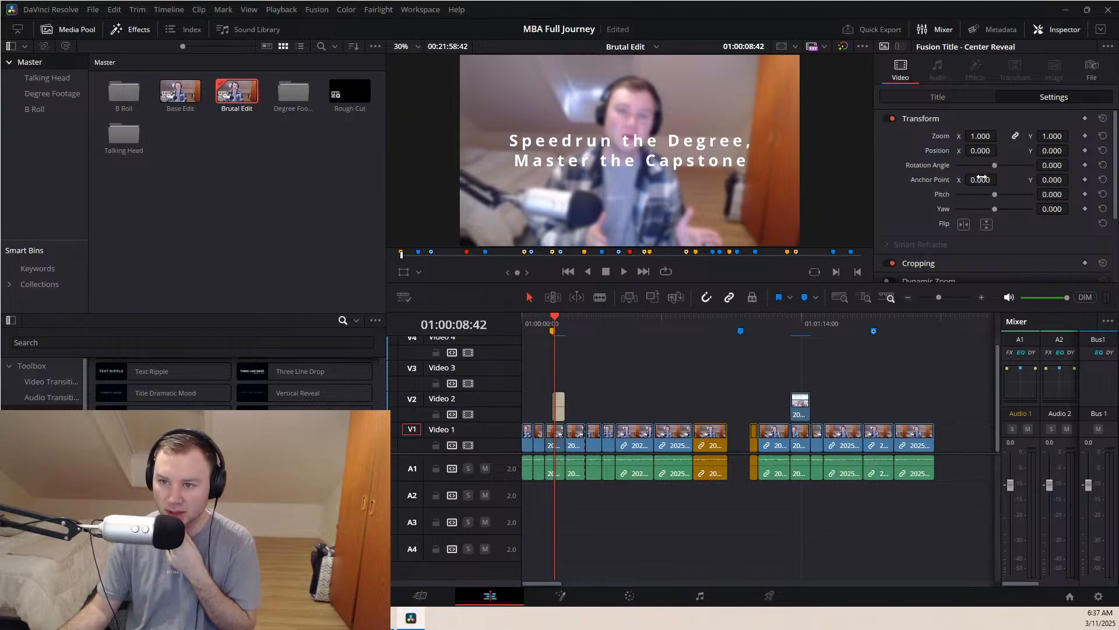
pyautogui.scroll(-3, 978, 192)
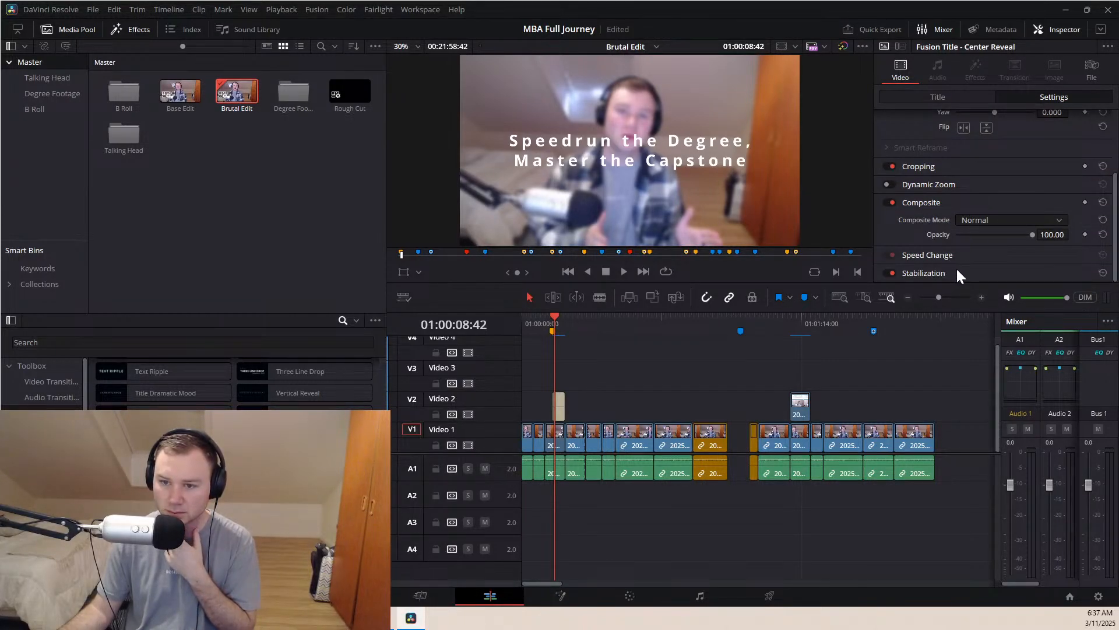
pyautogui.scroll(3, 973, 247)
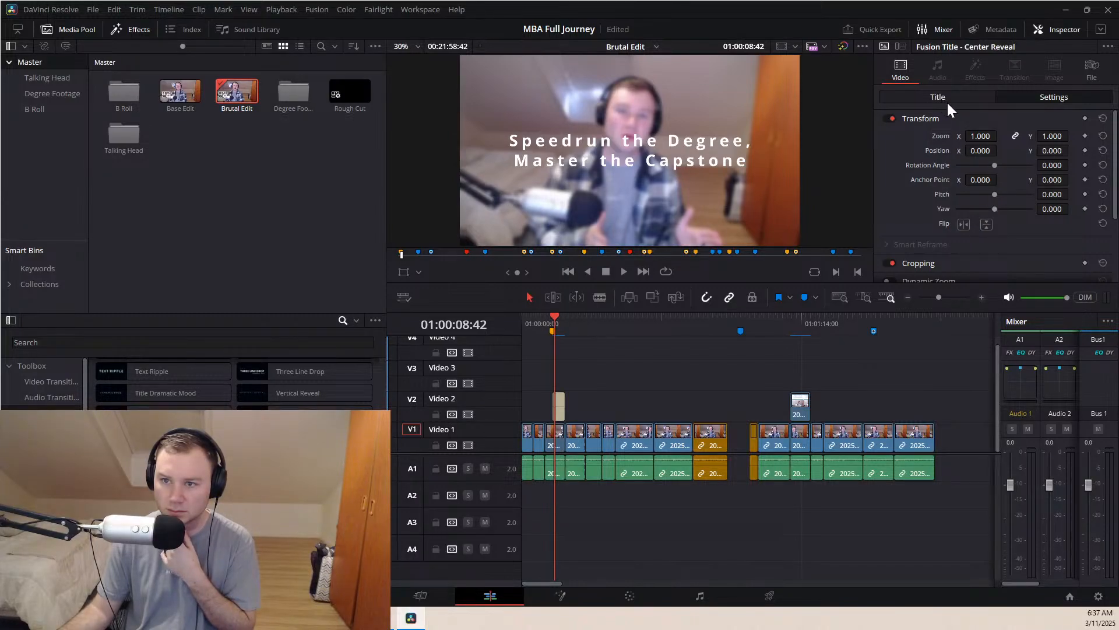
pyautogui.scroll(-3, 976, 194)
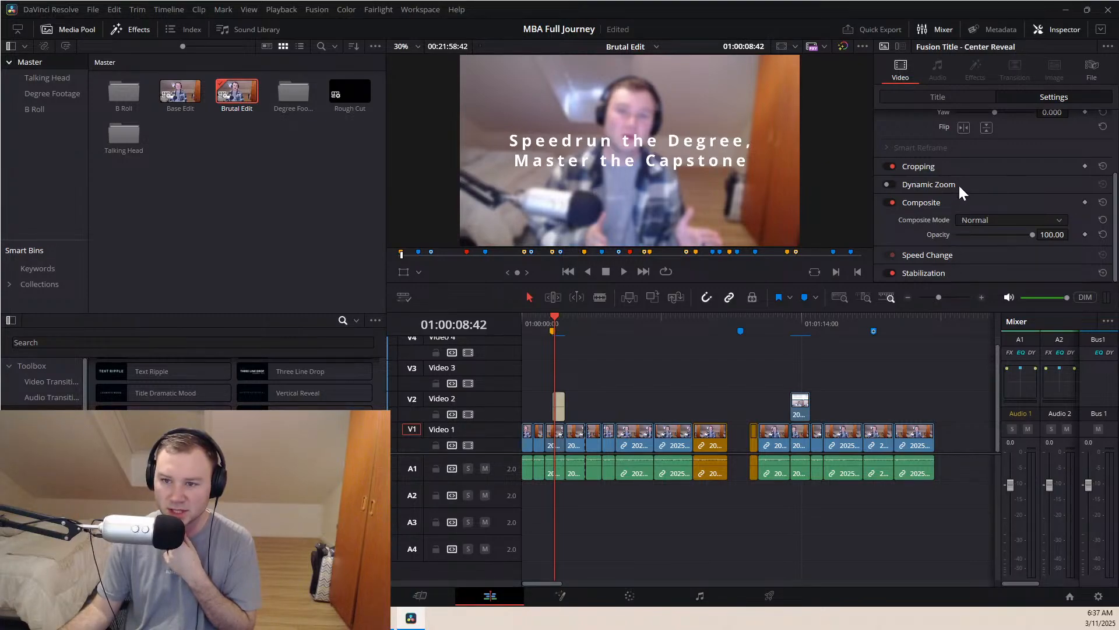
pyautogui.scroll(2, 959, 175)
pyautogui.click(936, 98)
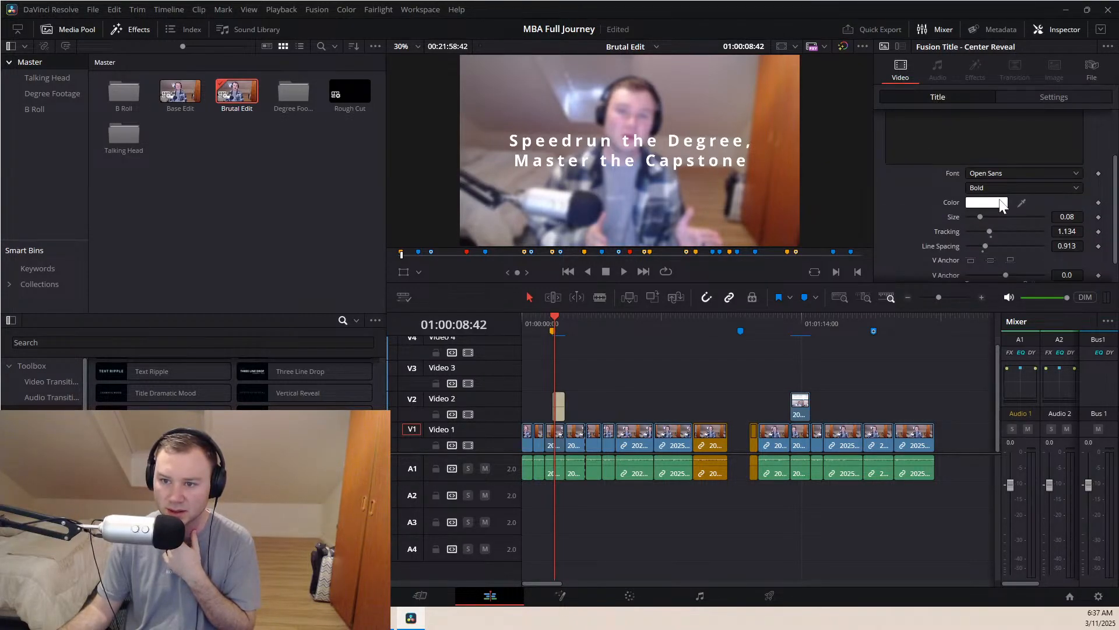
pyautogui.scroll(-1, 1002, 210)
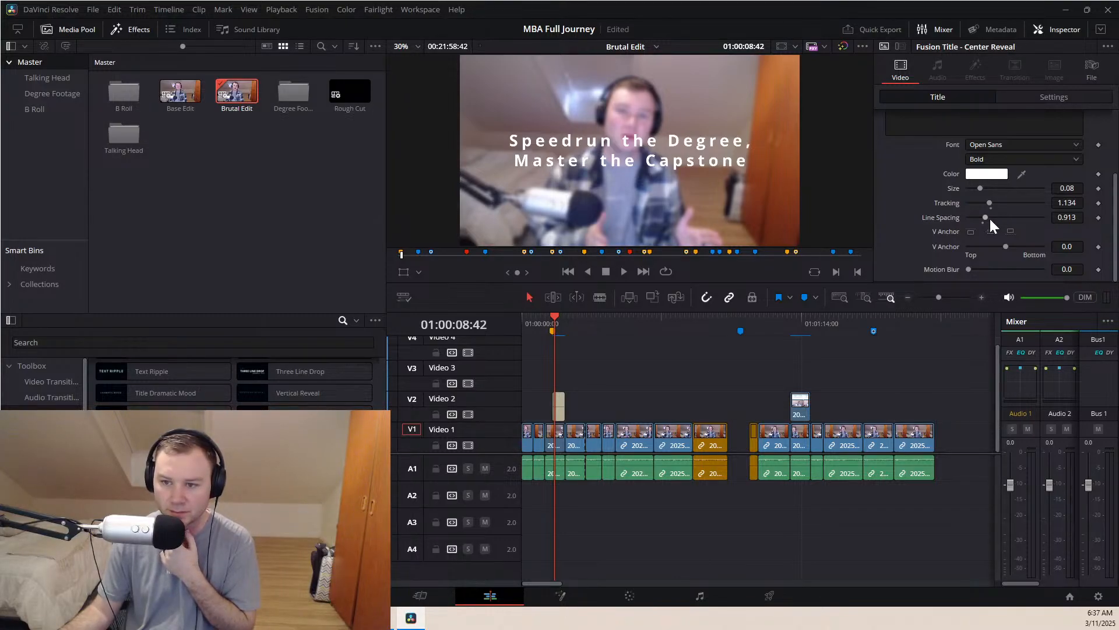
pyautogui.scroll(1, 981, 223)
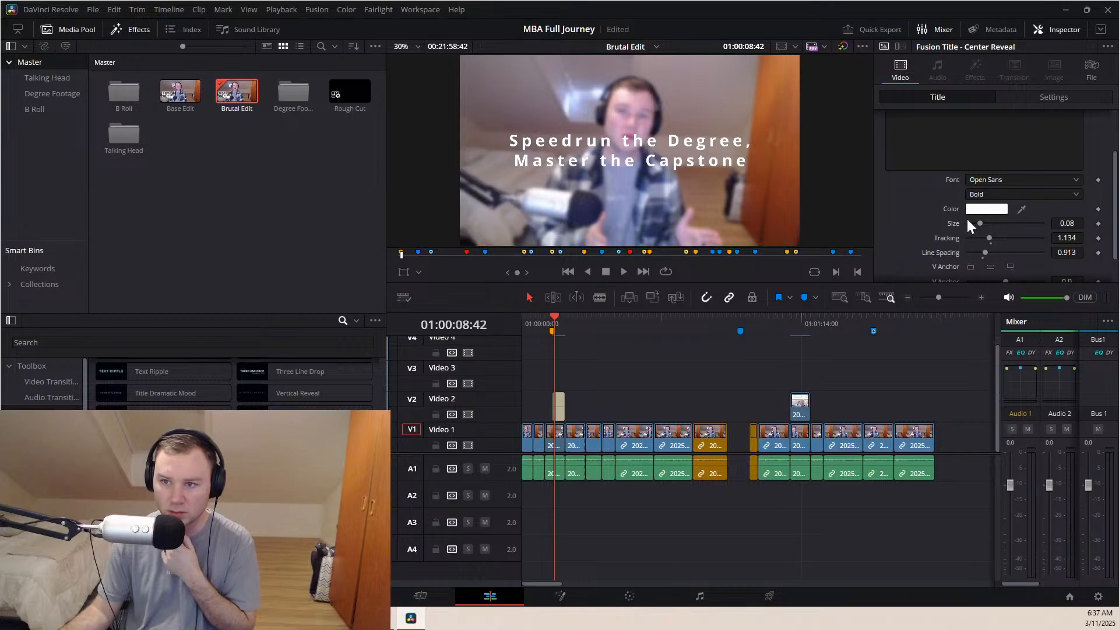
pyautogui.scroll(2, 966, 217)
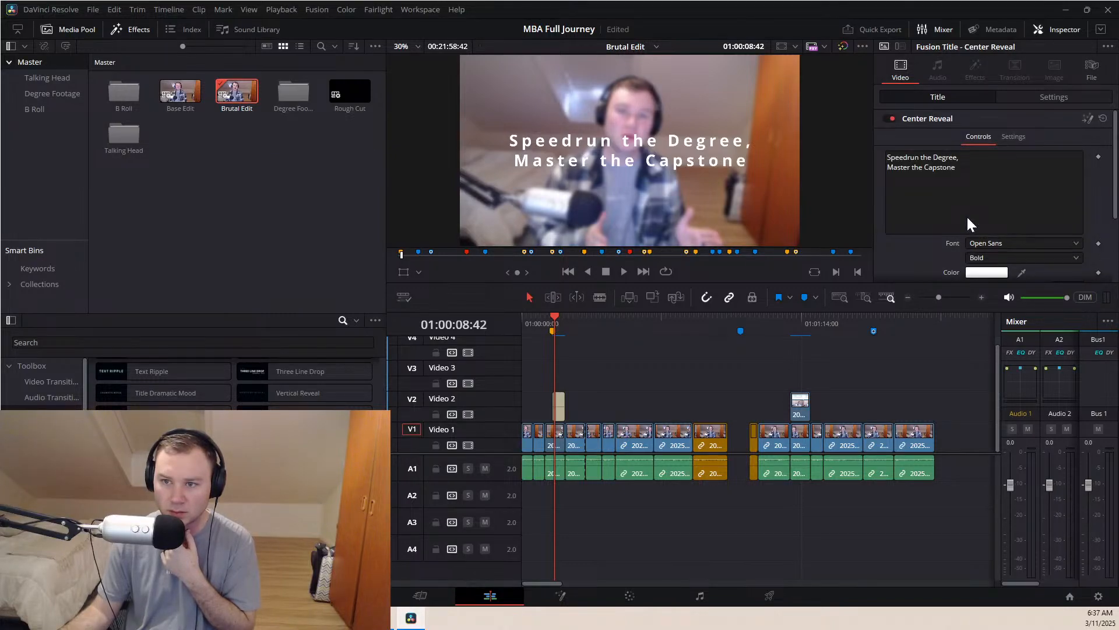
pyautogui.scroll(-3, 966, 215)
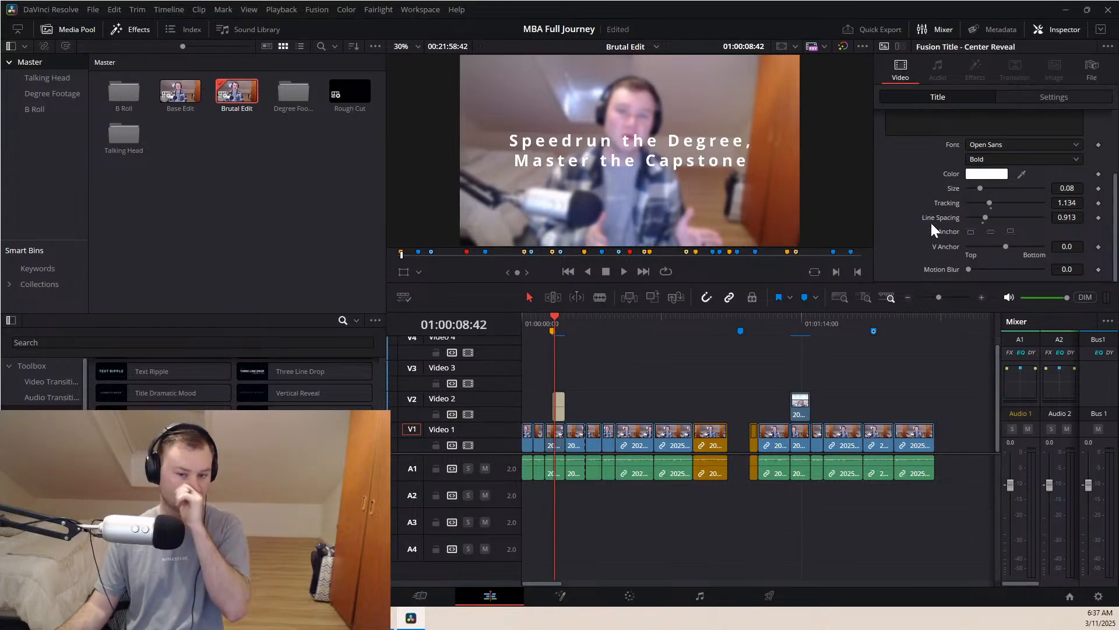
# Set the Gaussian Blur strength keyframe to 0.5 at the 01:00:08:09 marker on the Video 1 clip beneath the title
pyautogui.click(558, 441)
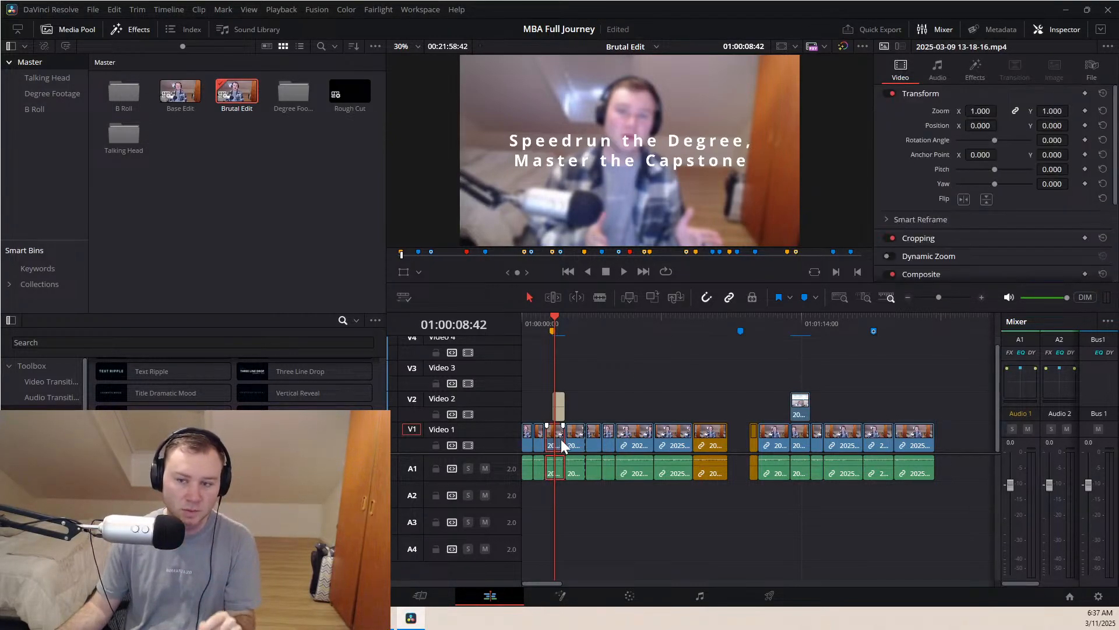
pyautogui.click(554, 323)
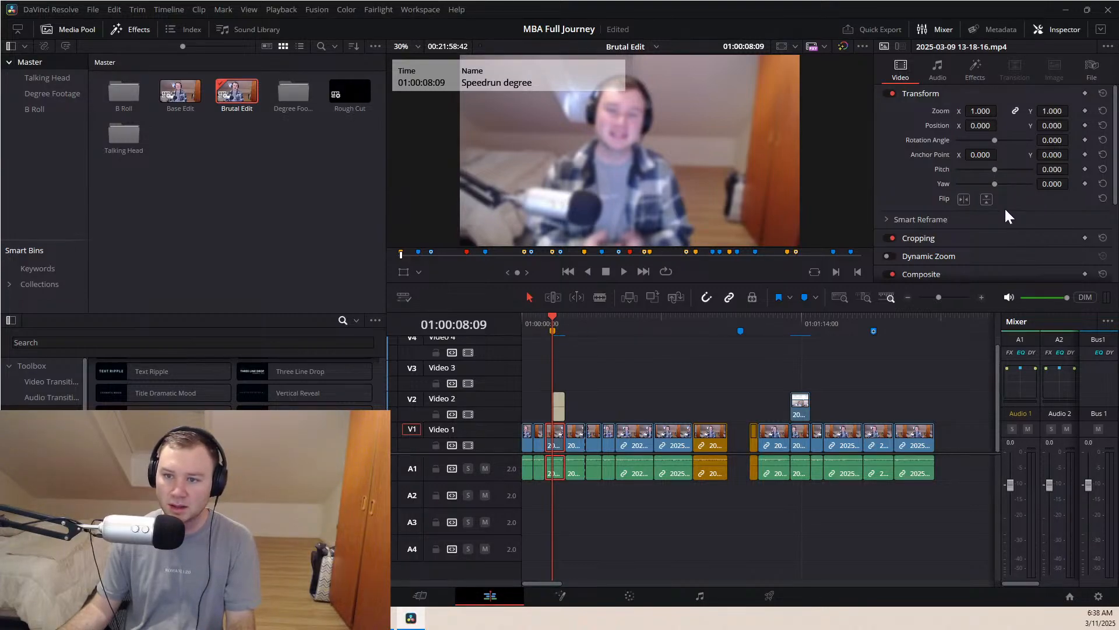
pyautogui.click(974, 70)
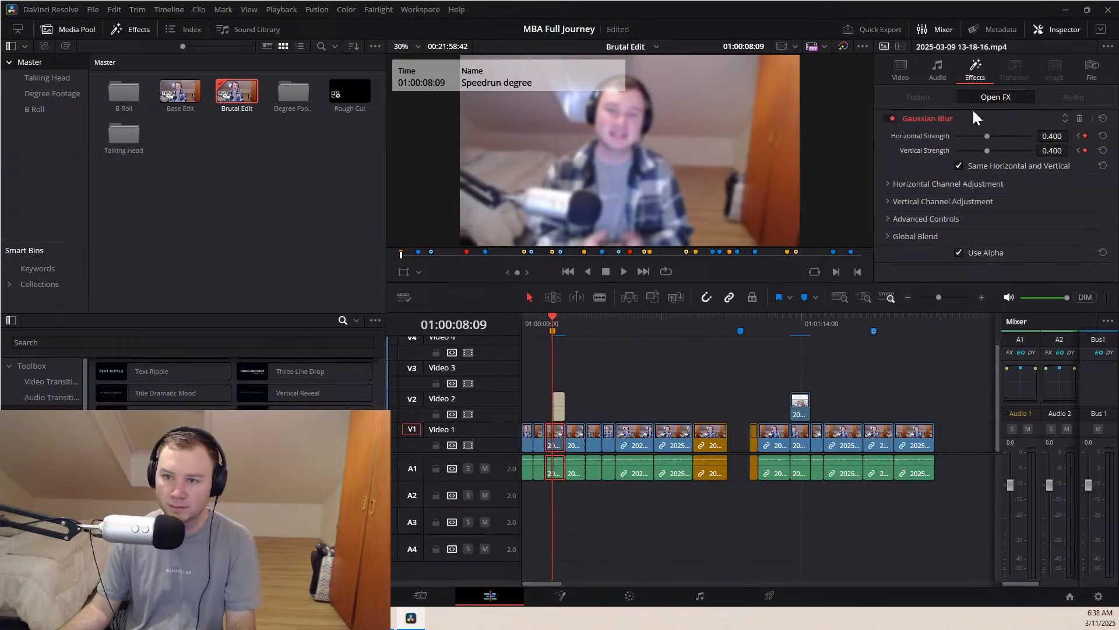
pyautogui.moveTo(985, 137); pyautogui.dragTo(996, 138)
pyautogui.doubleClick(1056, 136)
pyautogui.write('.5')
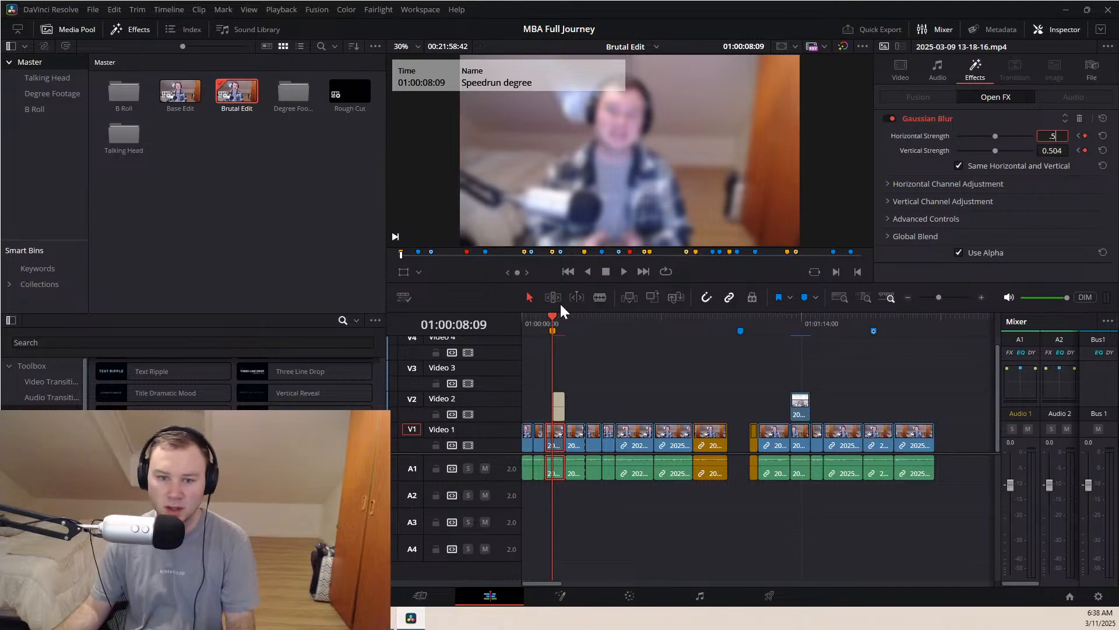
pyautogui.press('Return')
# Play the opening from 01:00:06:14 through the blurred title section and stop at 01:00:16:47
pyautogui.click(547, 316)
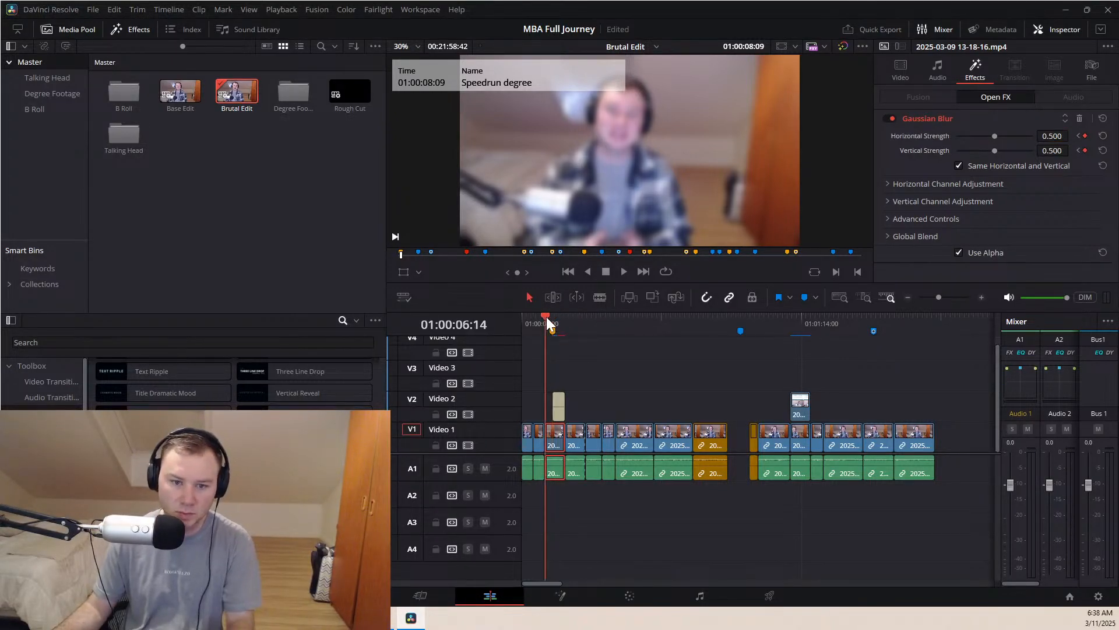
pyautogui.press('space')
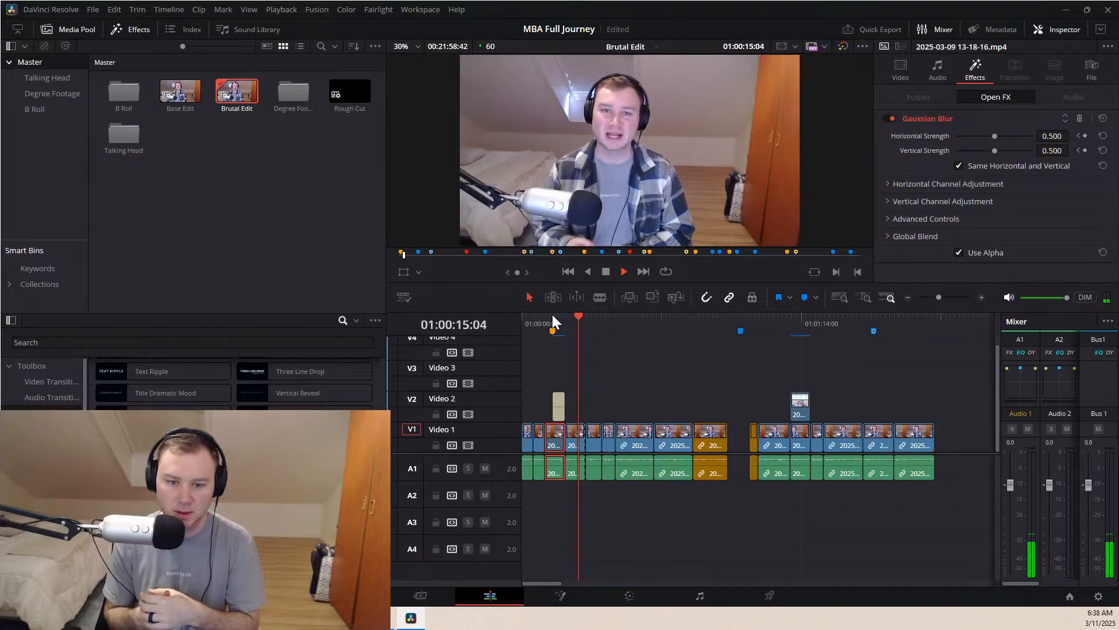
pyautogui.press('space')
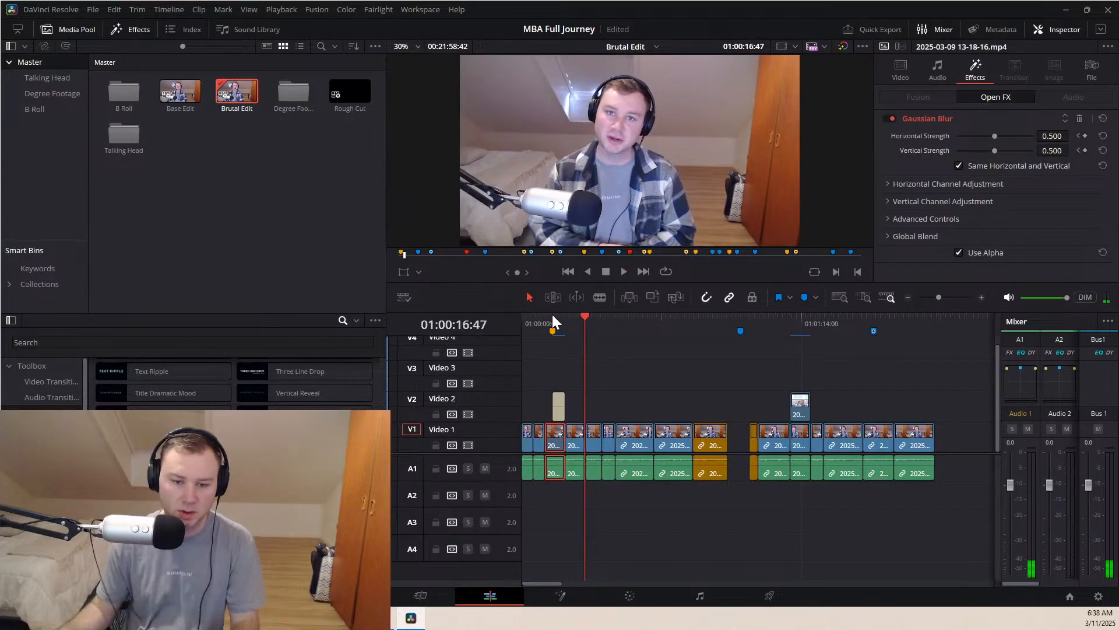
# Try extending the Center Reveal title to about 01:00:15, play it from 01:00:06:14, and trim the title back to the clip cut
pyautogui.click(560, 411)
pyautogui.moveTo(563, 409); pyautogui.dragTo(576, 408)
pyautogui.click(544, 317)
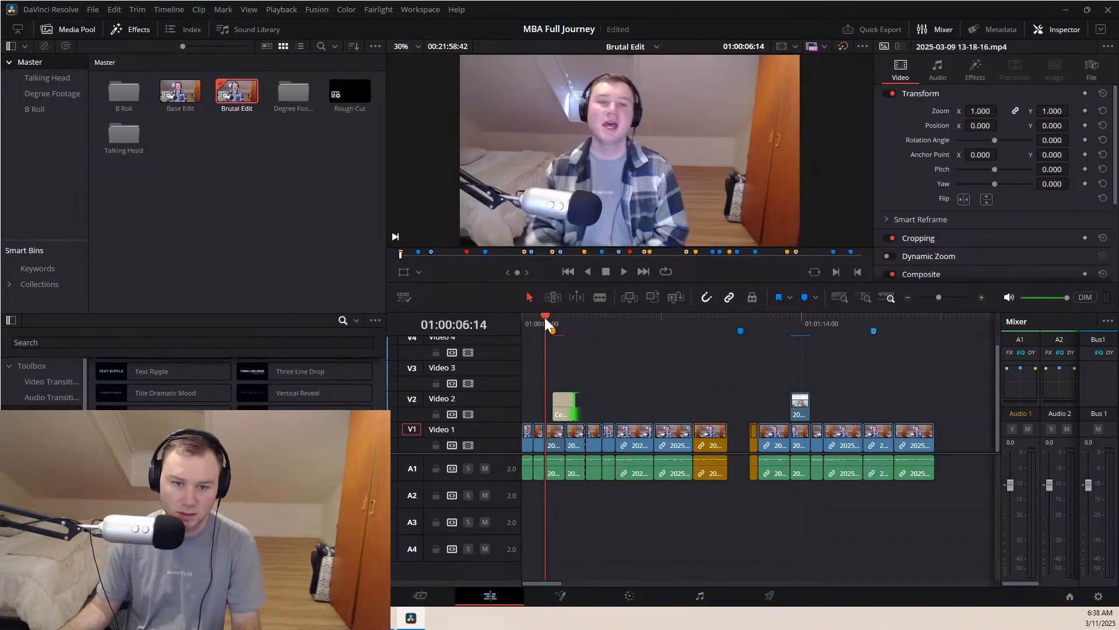
pyautogui.press('space')
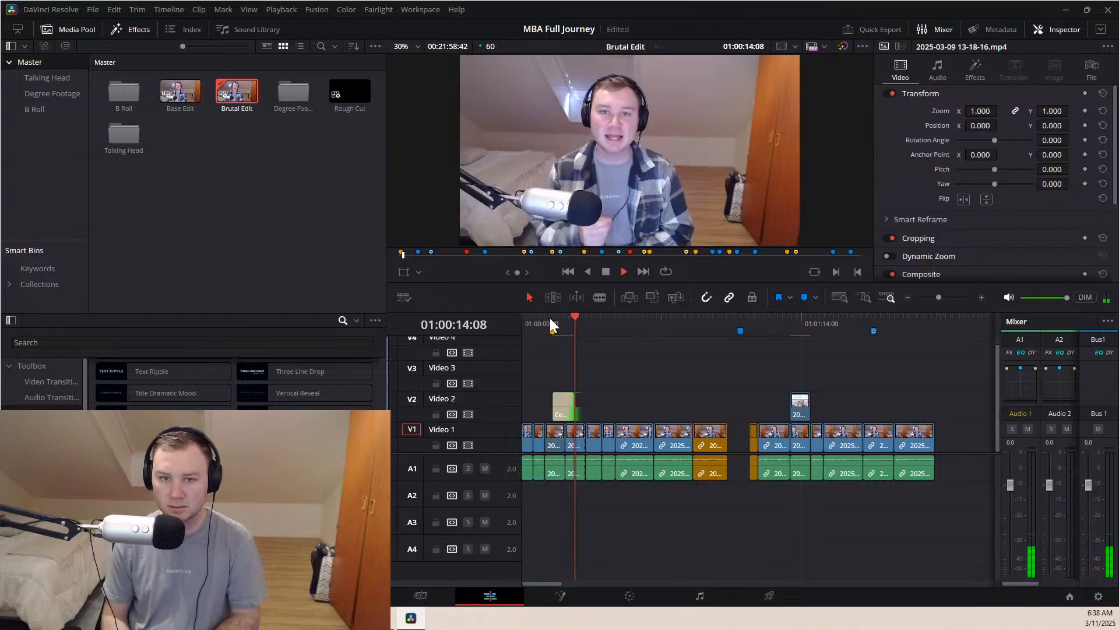
pyautogui.press('space')
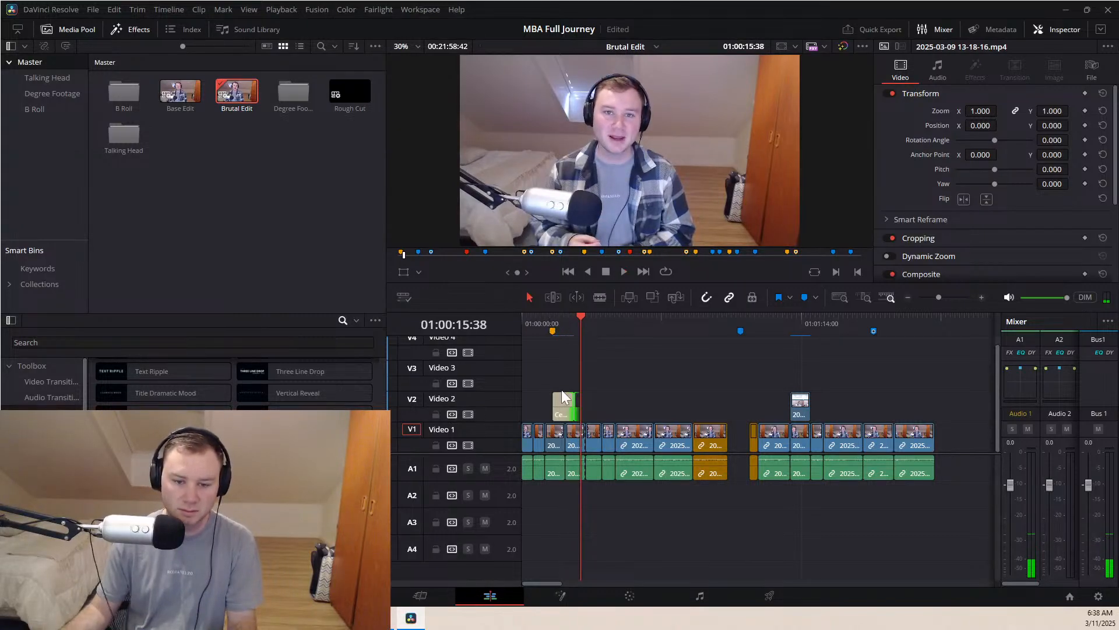
pyautogui.moveTo(570, 403); pyautogui.dragTo(564, 401)
# Play on from the title and set the clip color of the Video 1 clip at about 01:00:17 to 01:00:21 to Brown
pyautogui.click(555, 318)
pyautogui.press('space')
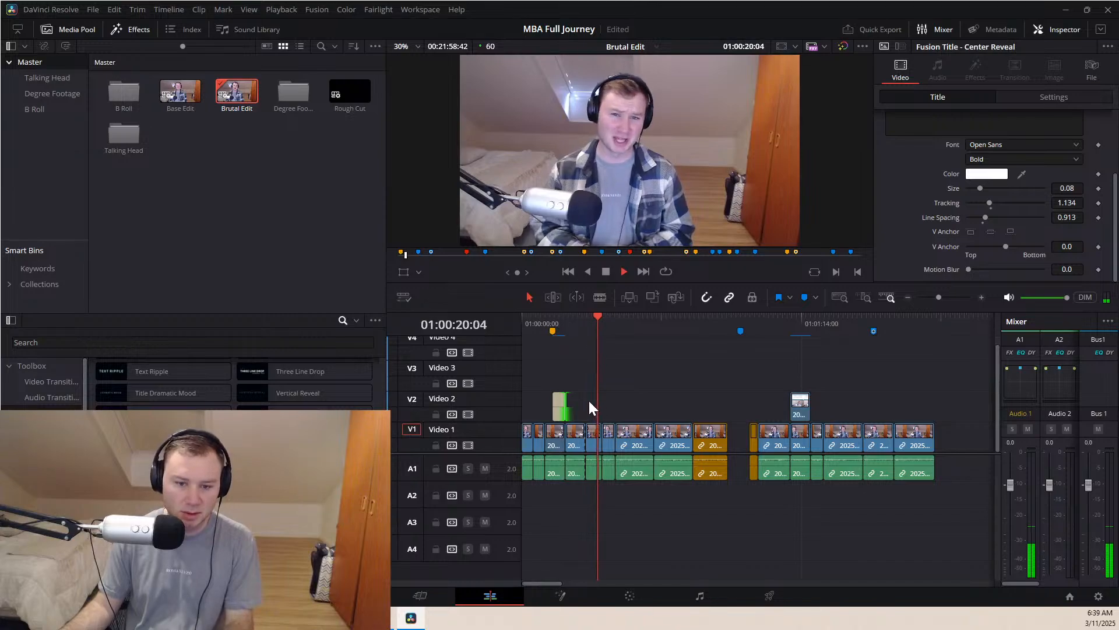
pyautogui.click(595, 427)
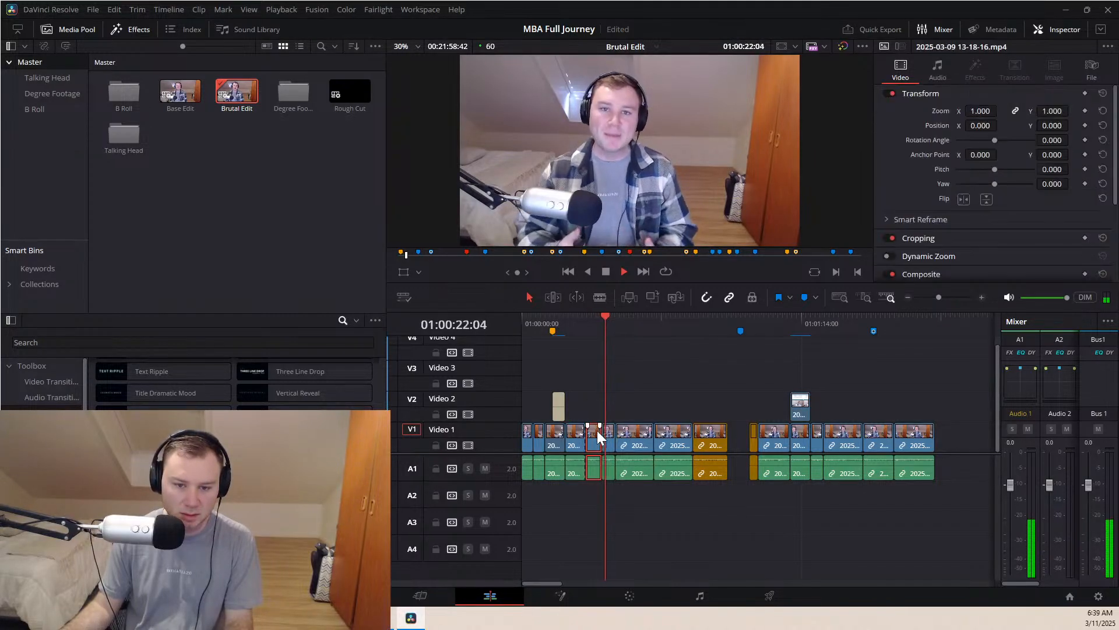
pyautogui.rightClick(596, 429)
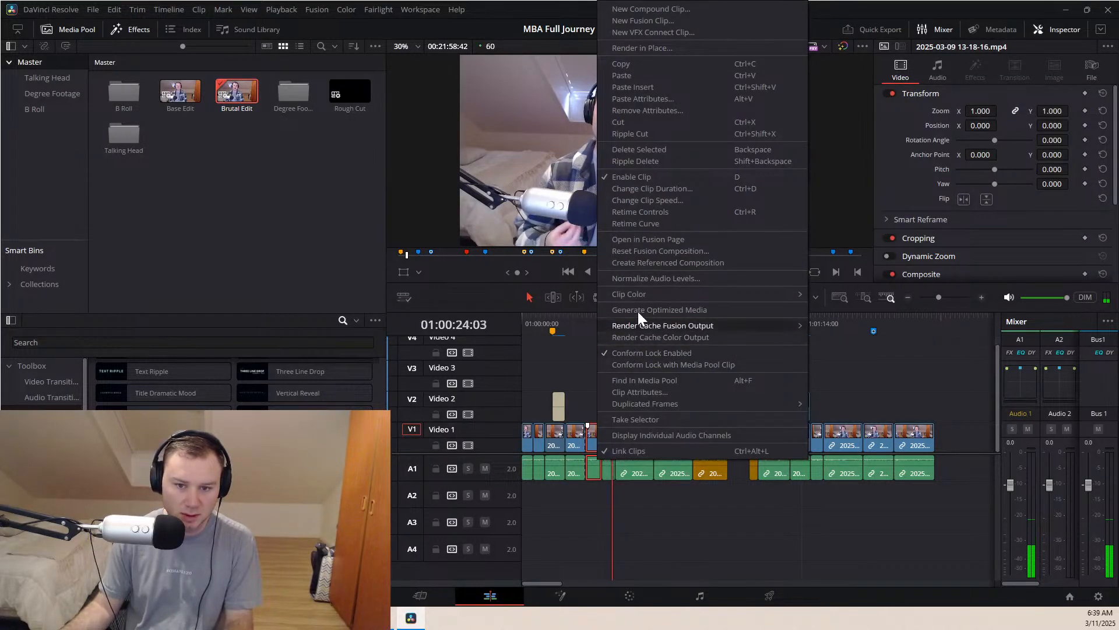
pyautogui.moveTo(736, 293)
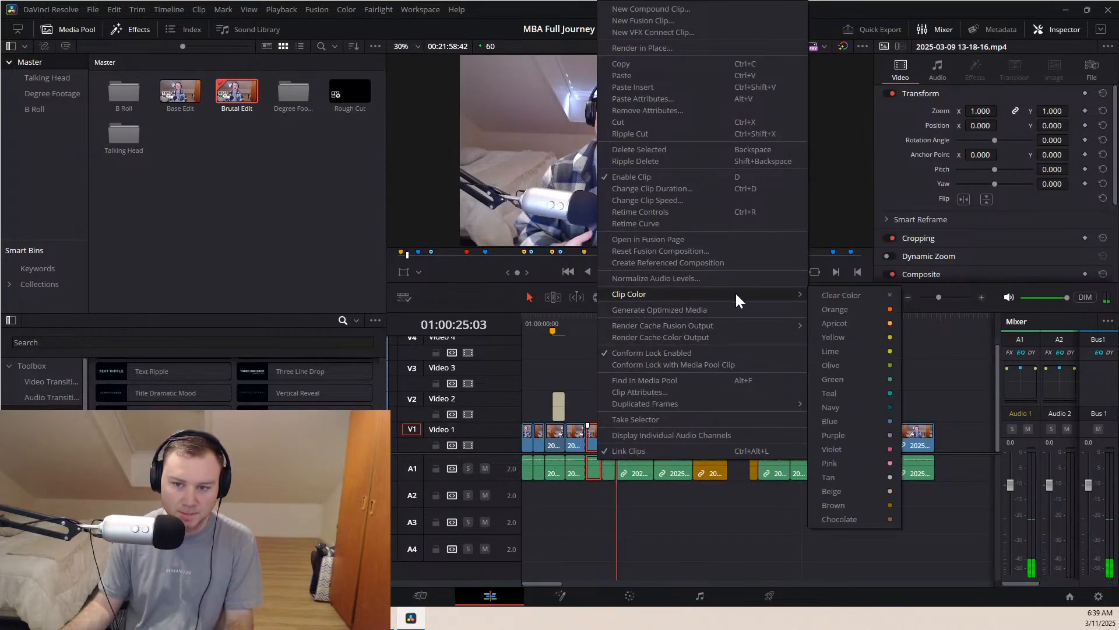
pyautogui.click(870, 503)
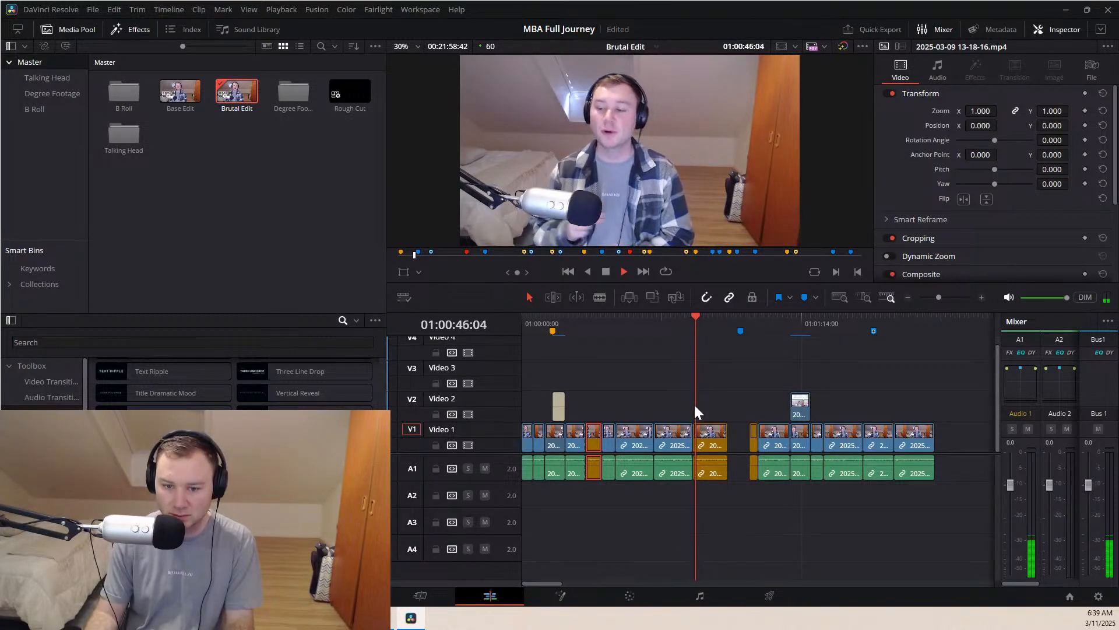
# Stop at 01:00:46:45, skip past the timeline gap, and play the following section up to 01:01:14:01
pyautogui.press('space')
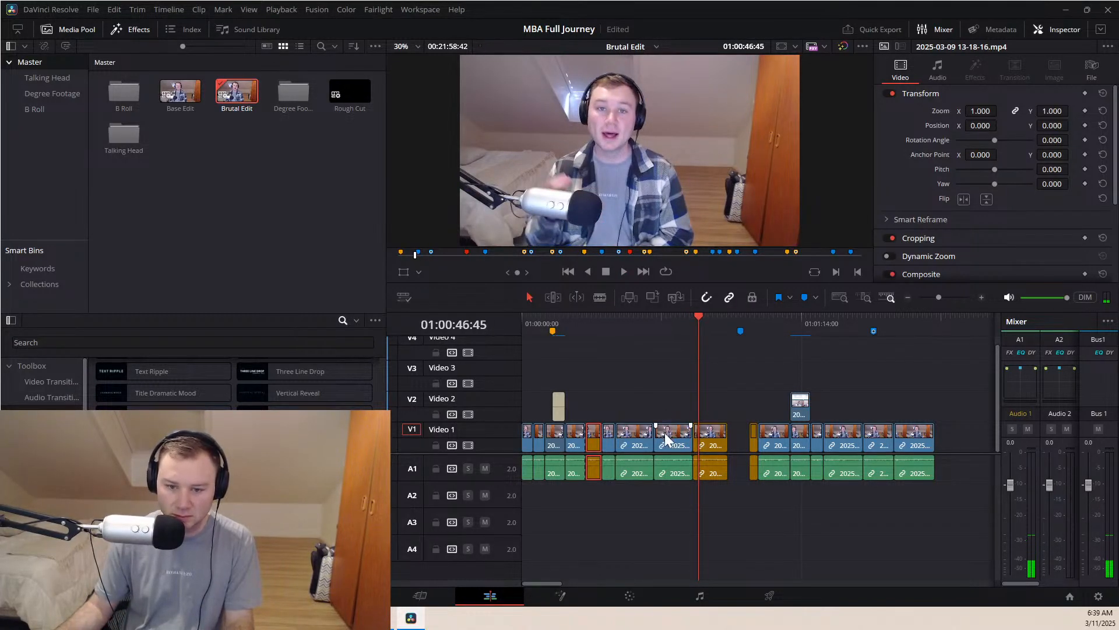
pyautogui.moveTo(748, 317); pyautogui.dragTo(739, 319)
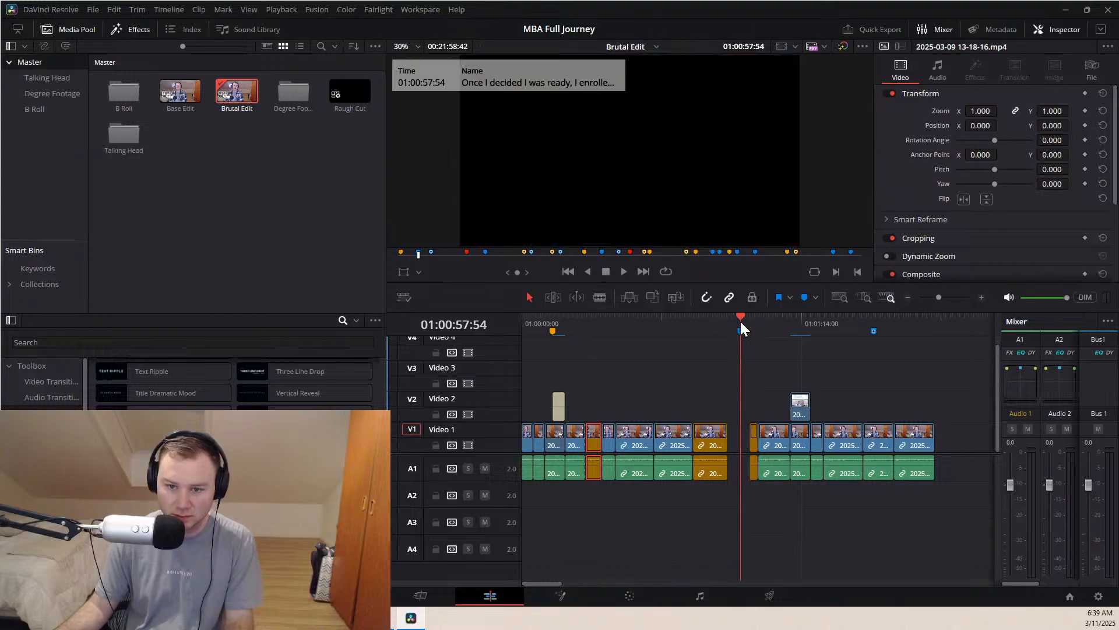
pyautogui.click(758, 317)
pyautogui.press('space')
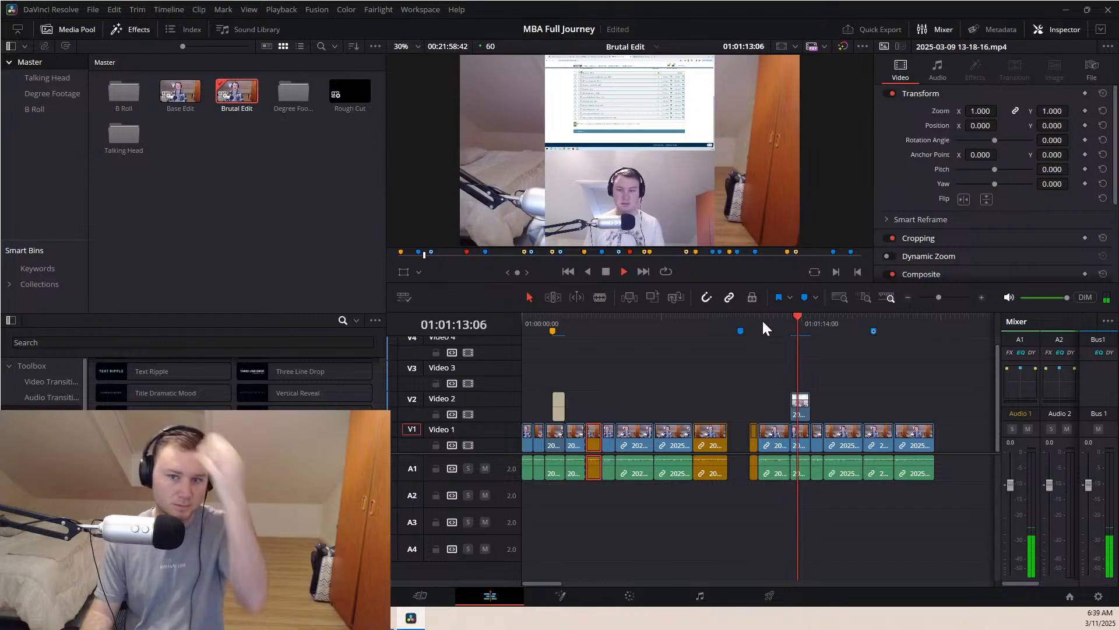
pyautogui.press('space')
pyautogui.click(799, 405)
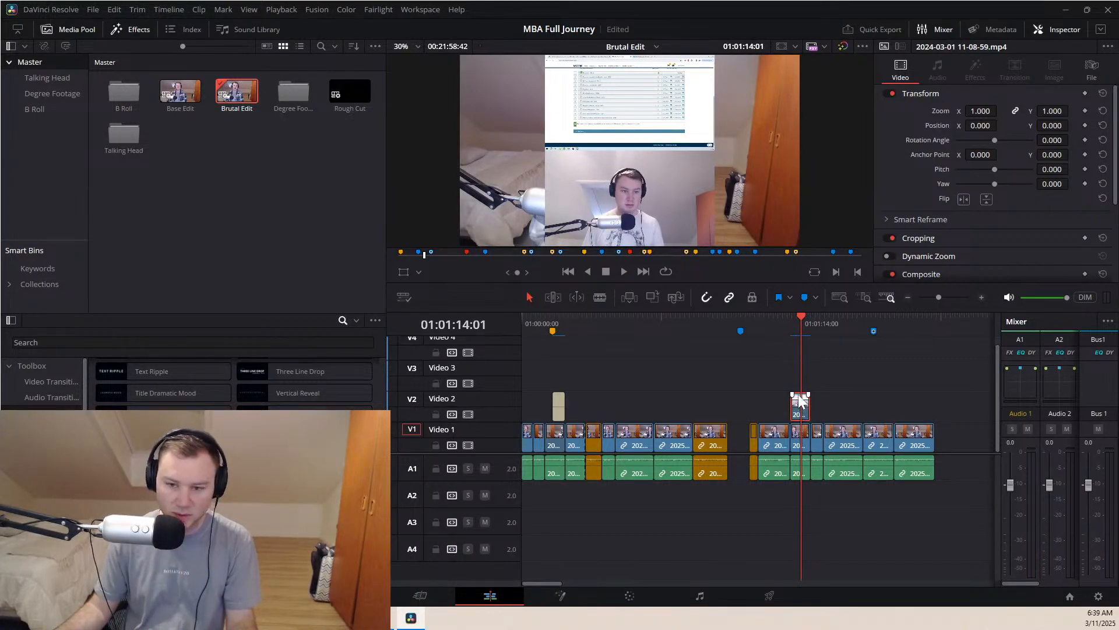
pyautogui.moveTo(800, 405); pyautogui.dragTo(799, 387)
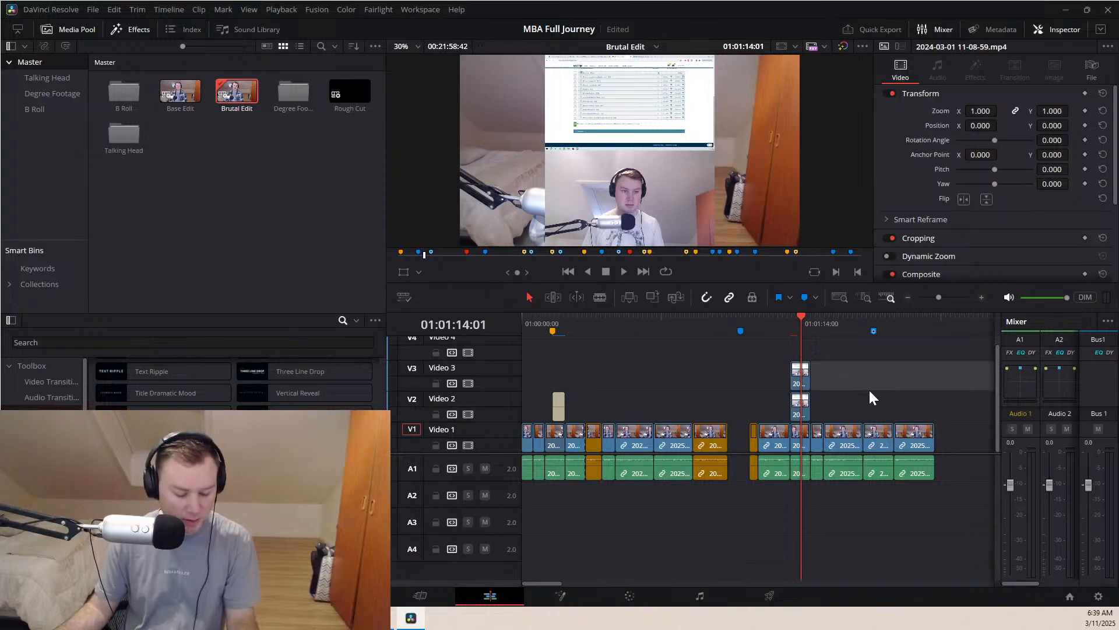
pyautogui.scroll(-3, 866, 402)
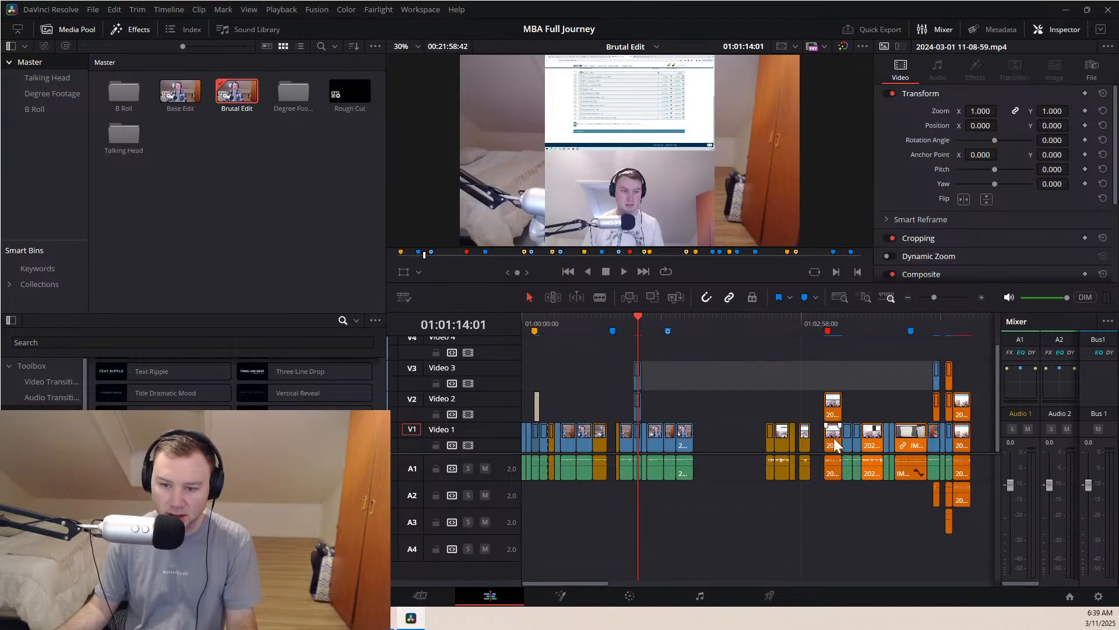
pyautogui.click(834, 443)
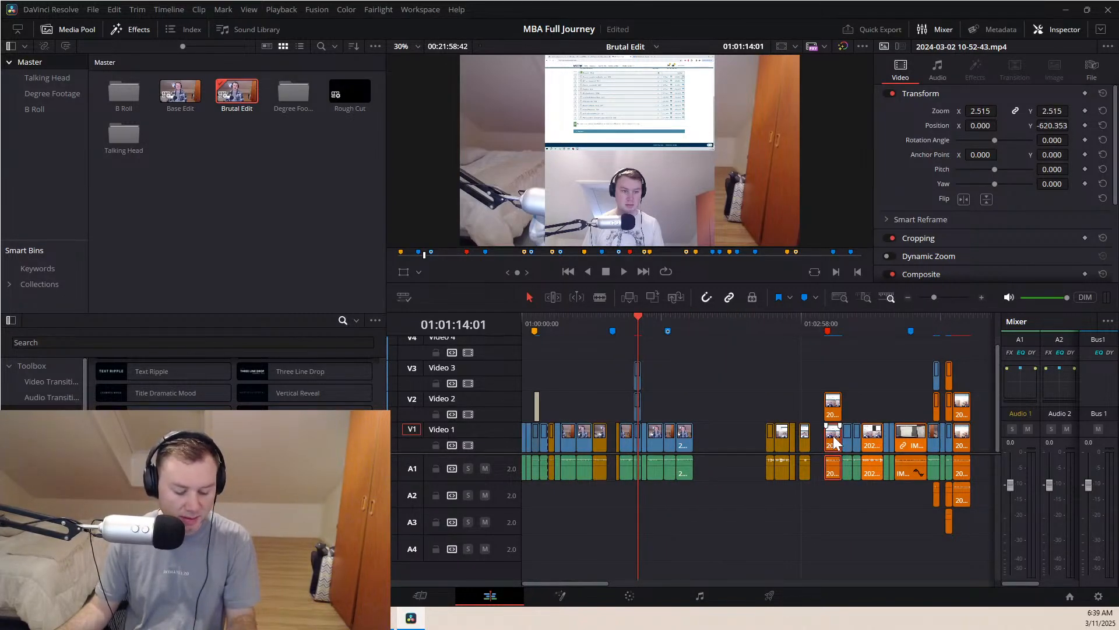
pyautogui.click(638, 411)
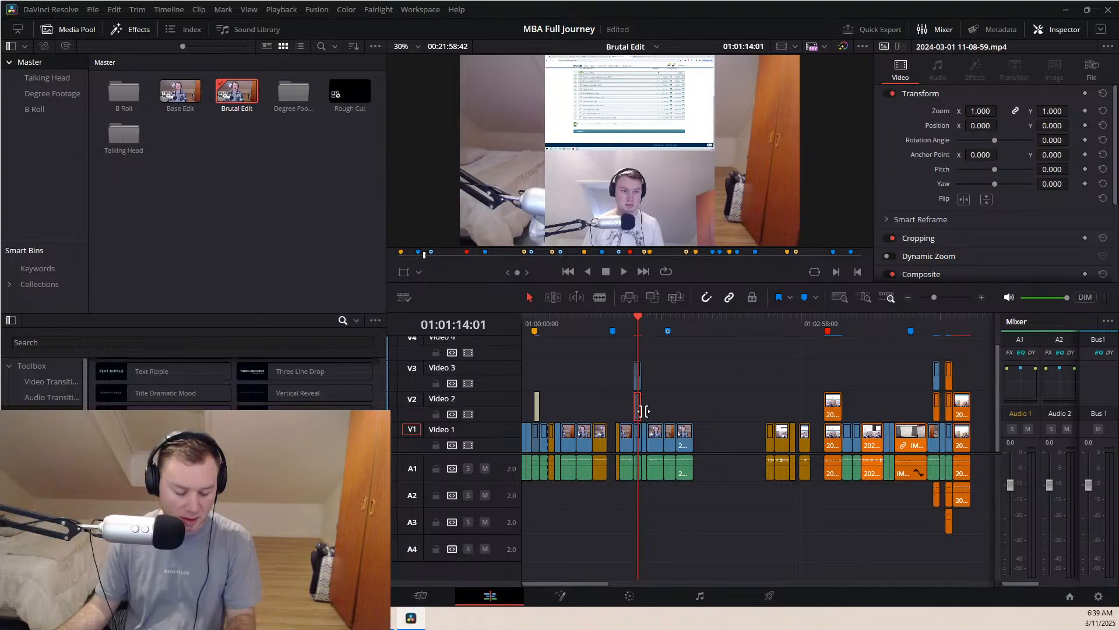
pyautogui.hotkey('alt', 'v')
pyautogui.click(667, 491)
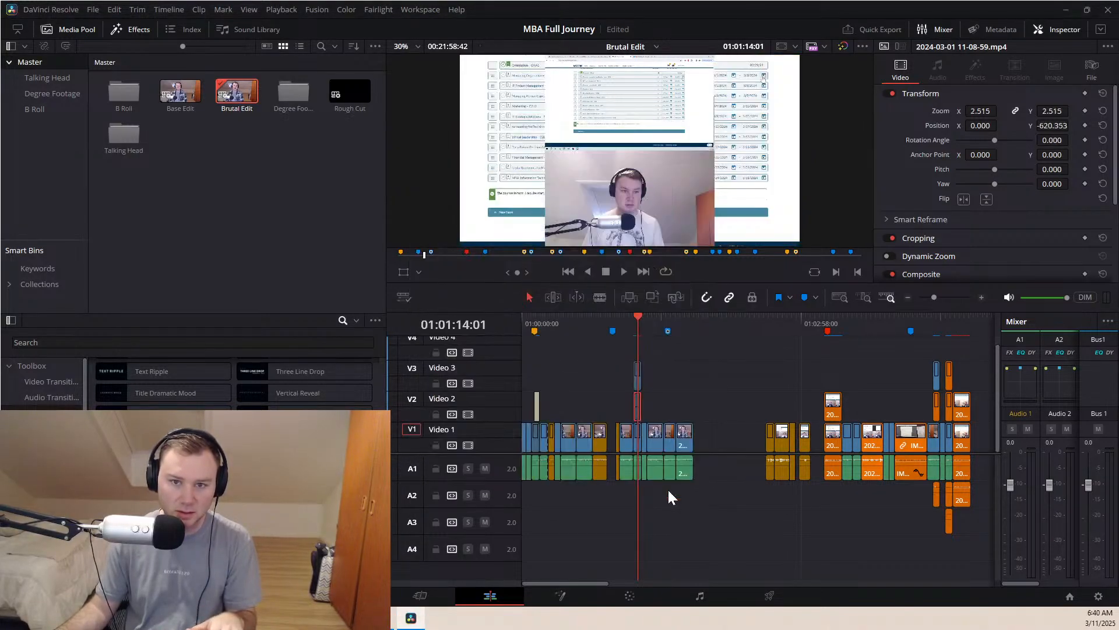
pyautogui.click(834, 413)
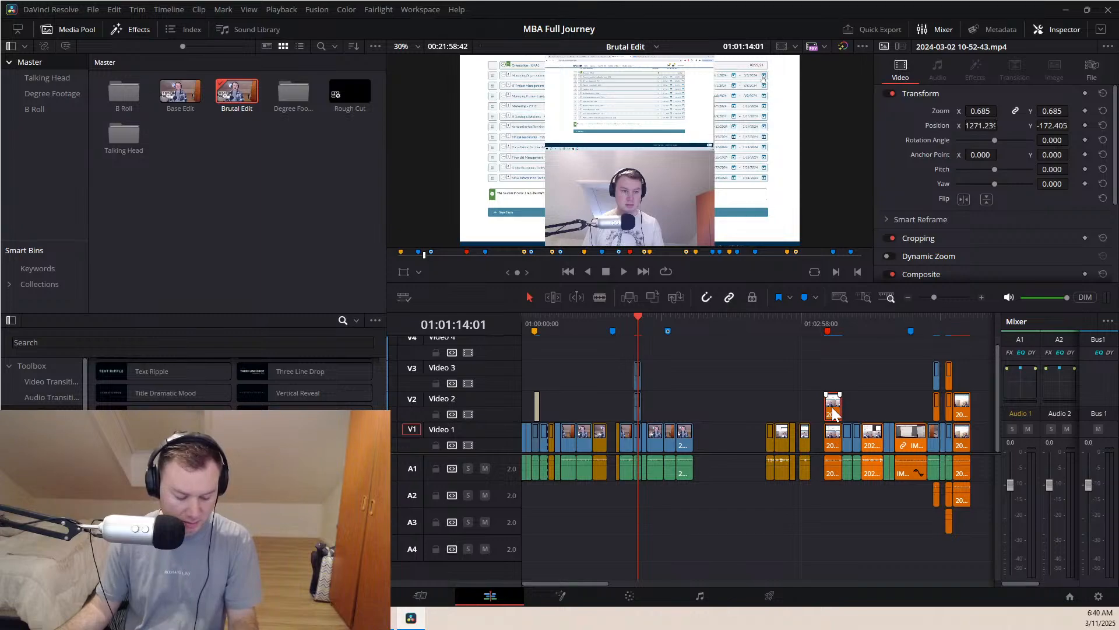
pyautogui.click(638, 379)
pyautogui.hotkey('alt', 'v')
pyautogui.click(668, 489)
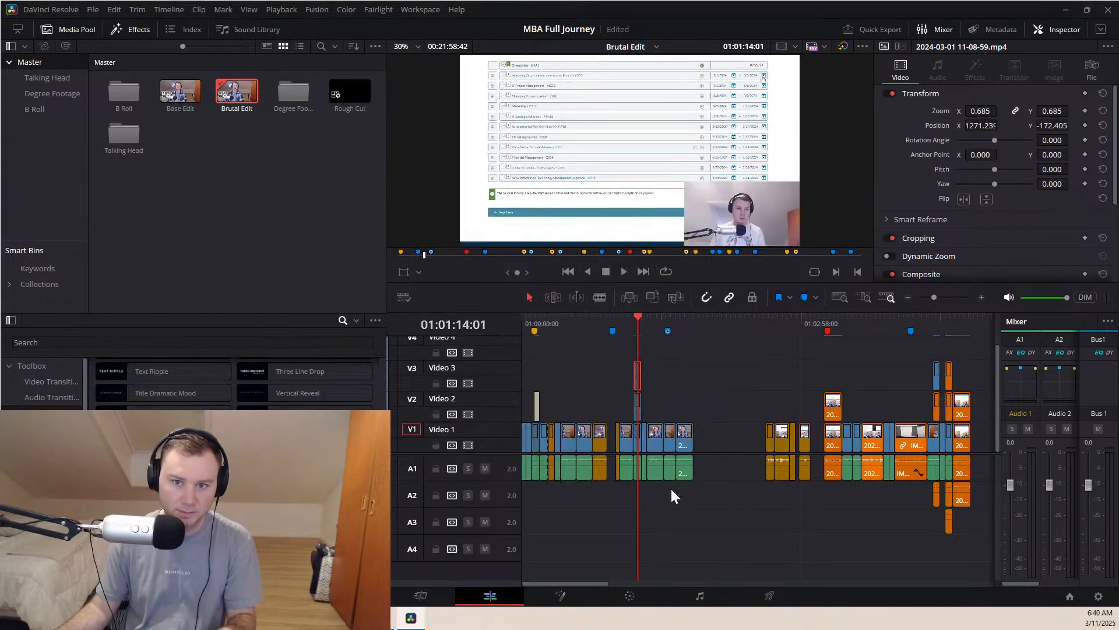
# Play from the layered clips up to about 01:01:39, jump back to replay up to 01:01:29:12, and read the marker note at 01:01:33:07
pyautogui.click(635, 322)
pyautogui.press('space')
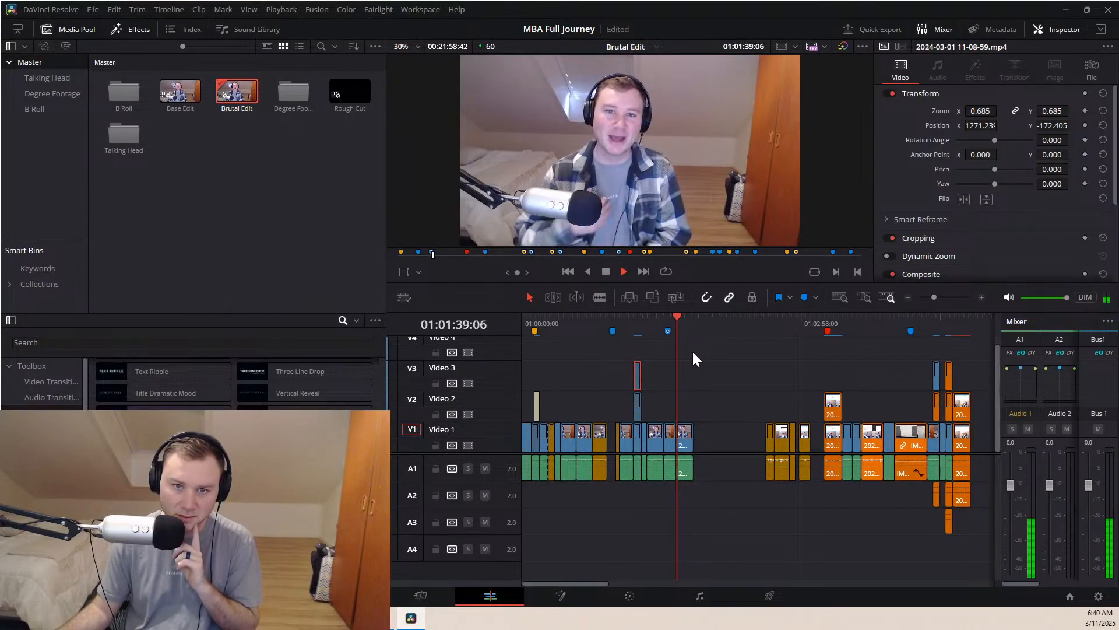
pyautogui.click(659, 324)
pyautogui.press('space')
pyautogui.press('Up')
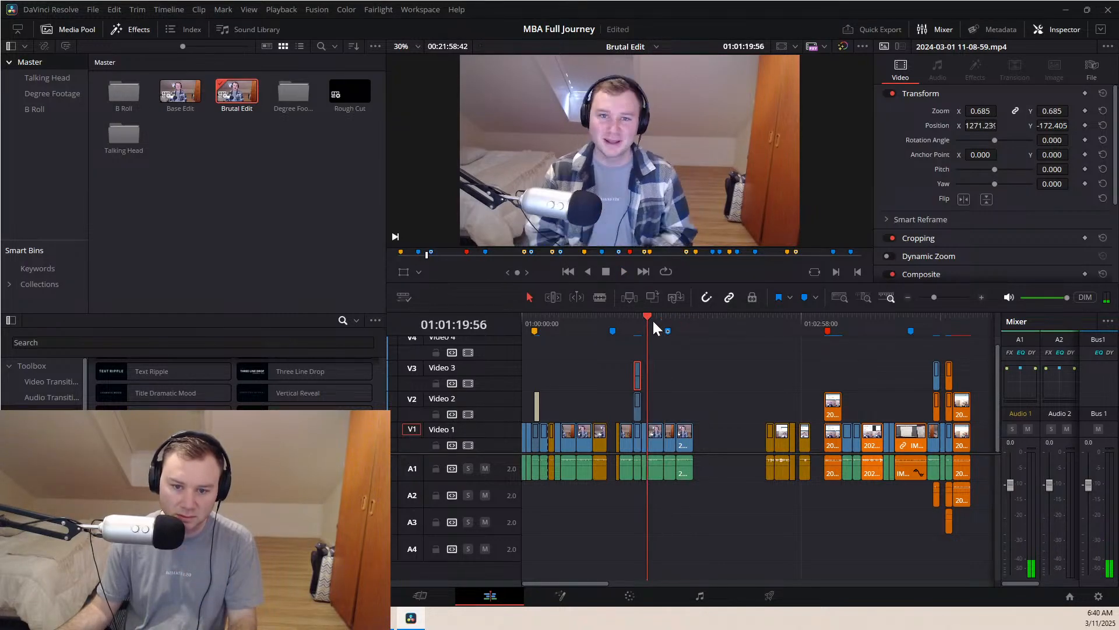
pyautogui.moveTo(667, 333)
pyautogui.press('space')
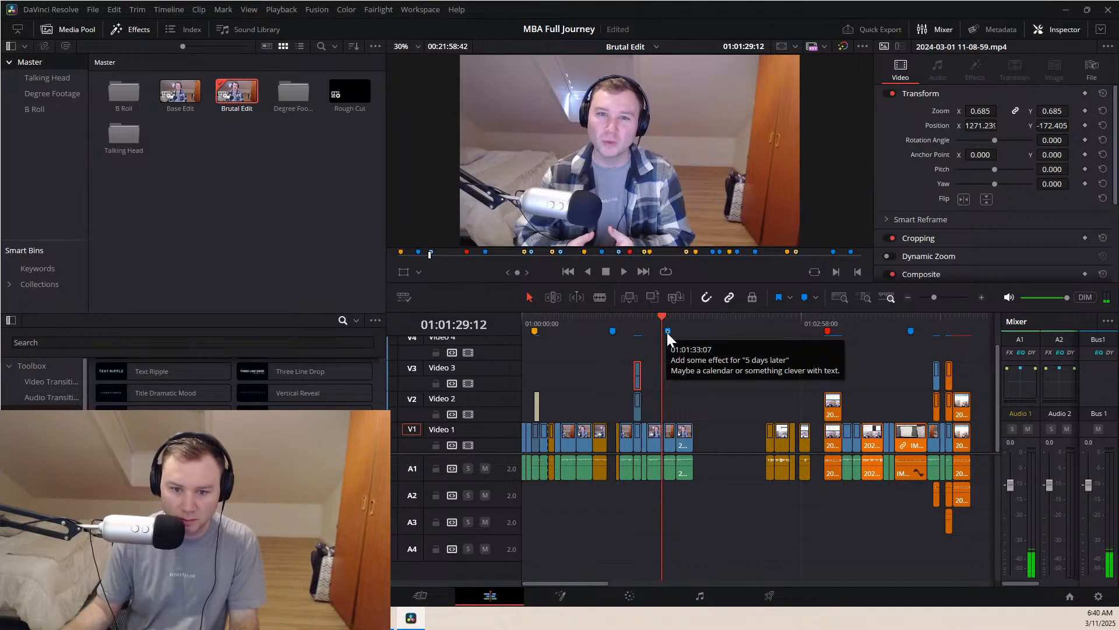
# Set the clip color of the Video 1 clip under the 01:01:33:07 marker to Brown
pyautogui.click(671, 428)
pyautogui.rightClick(670, 428)
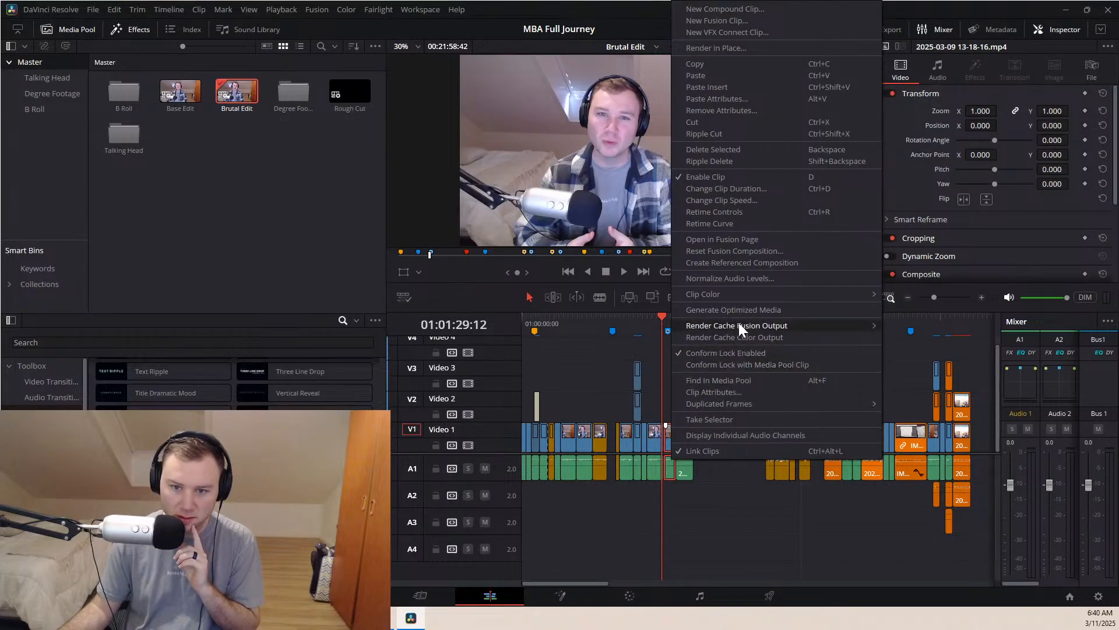
pyautogui.moveTo(740, 292)
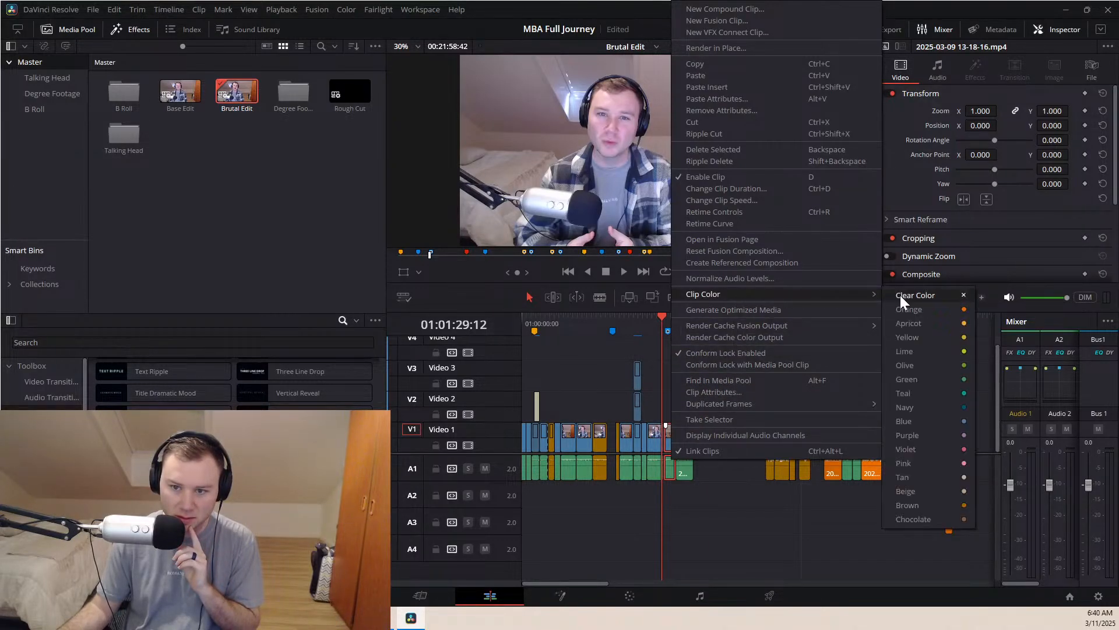
pyautogui.click(940, 506)
# Enable Dynamic Zoom on the last Video 1 clip before the timeline gap, at about 01:01:40, with Ease In
pyautogui.click(715, 322)
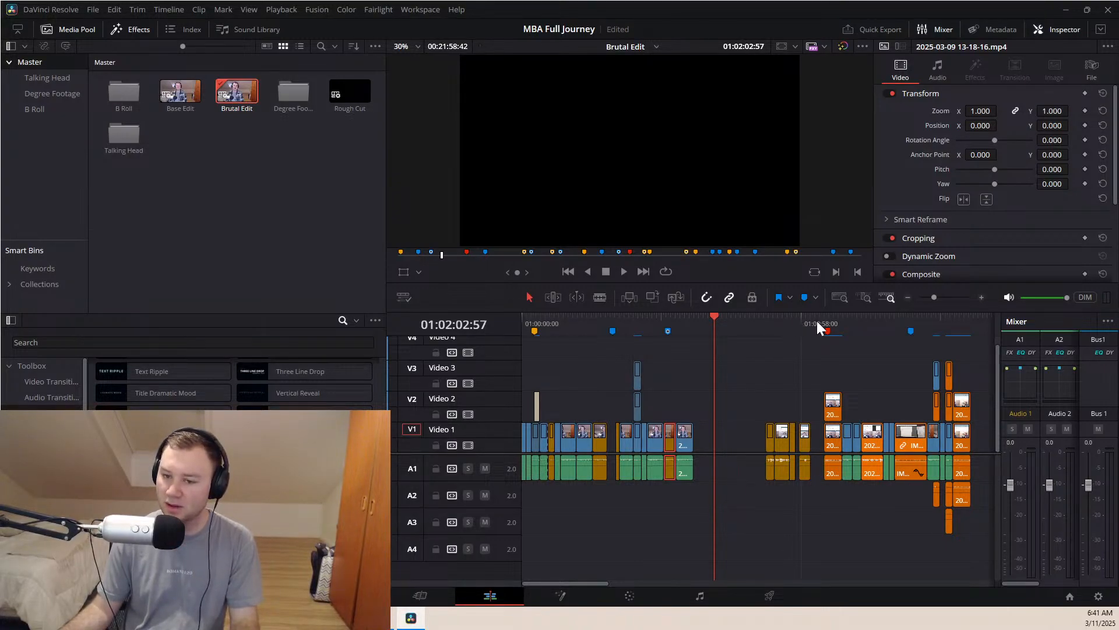
pyautogui.moveTo(827, 330)
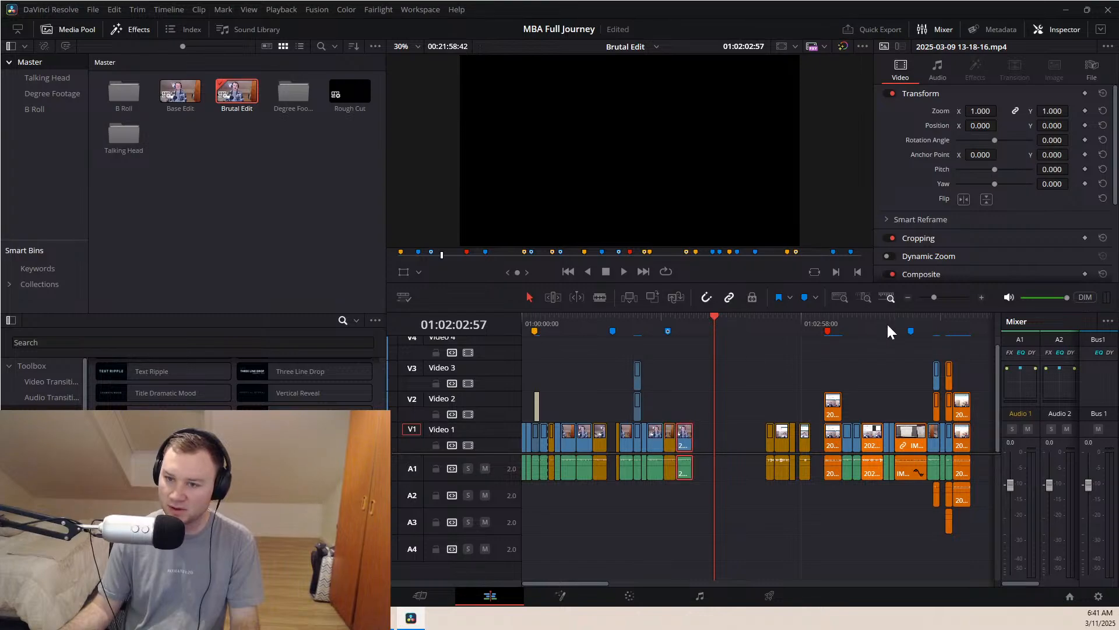
pyautogui.click(887, 256)
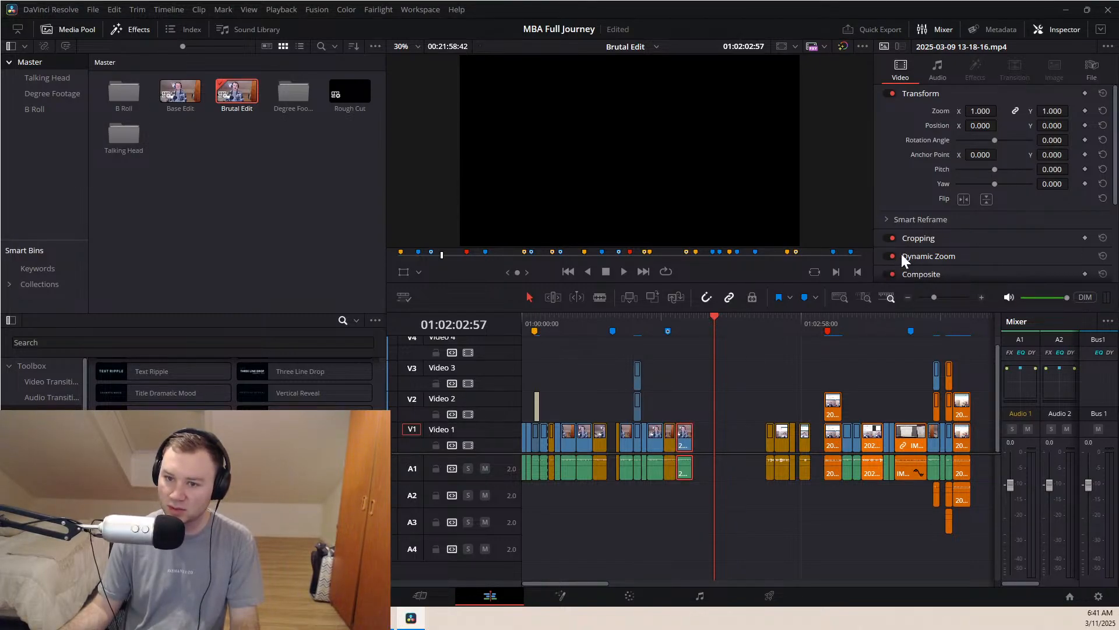
pyautogui.scroll(-1, 963, 251)
pyautogui.click(953, 221)
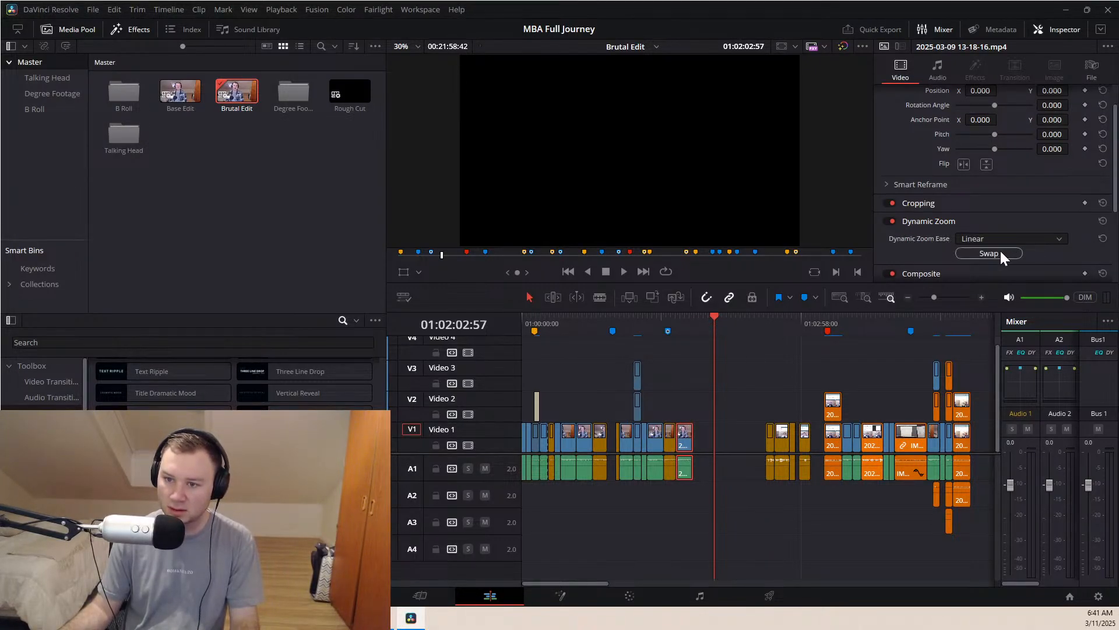
pyautogui.click(988, 240)
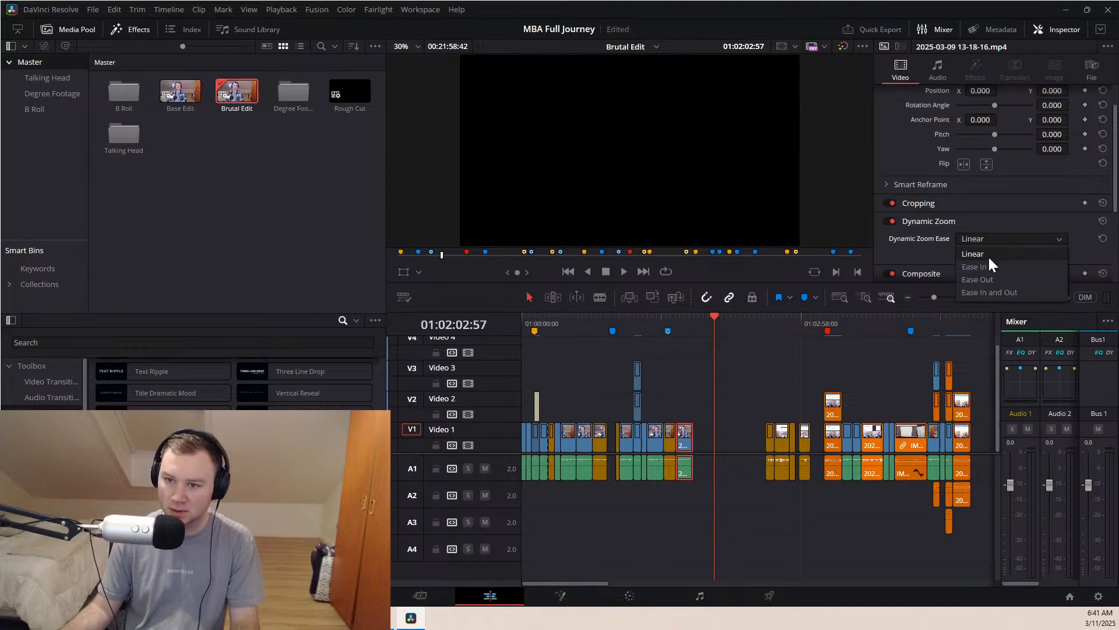
pyautogui.click(995, 267)
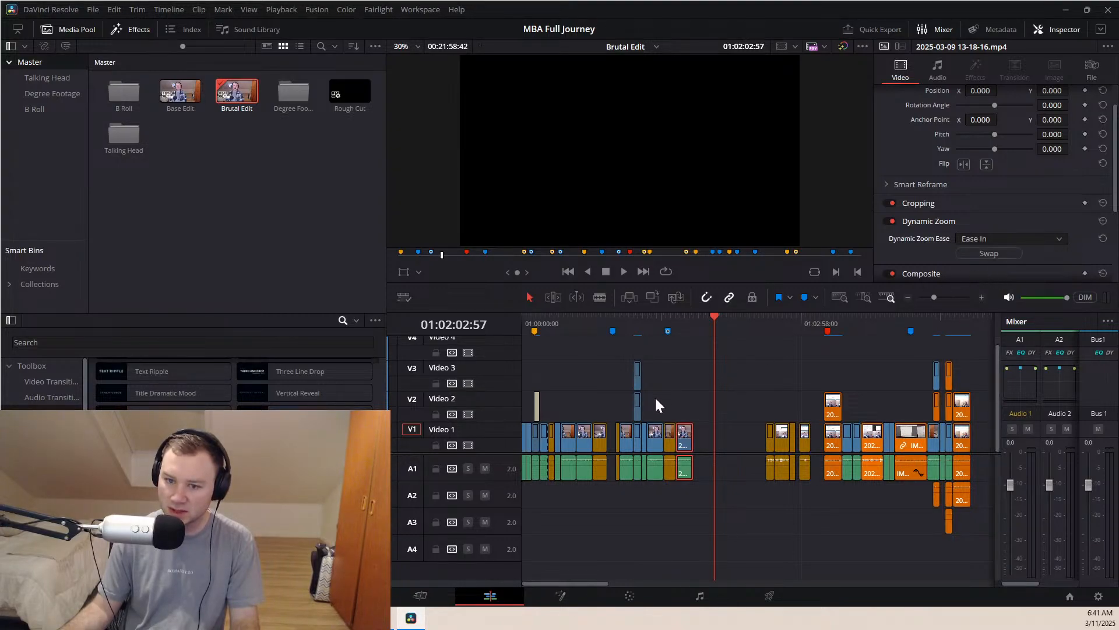
# Play the dynamically zoomed clip from about 01:01:40 and stop at 01:01:44:48
pyautogui.click(677, 316)
pyautogui.press('space')
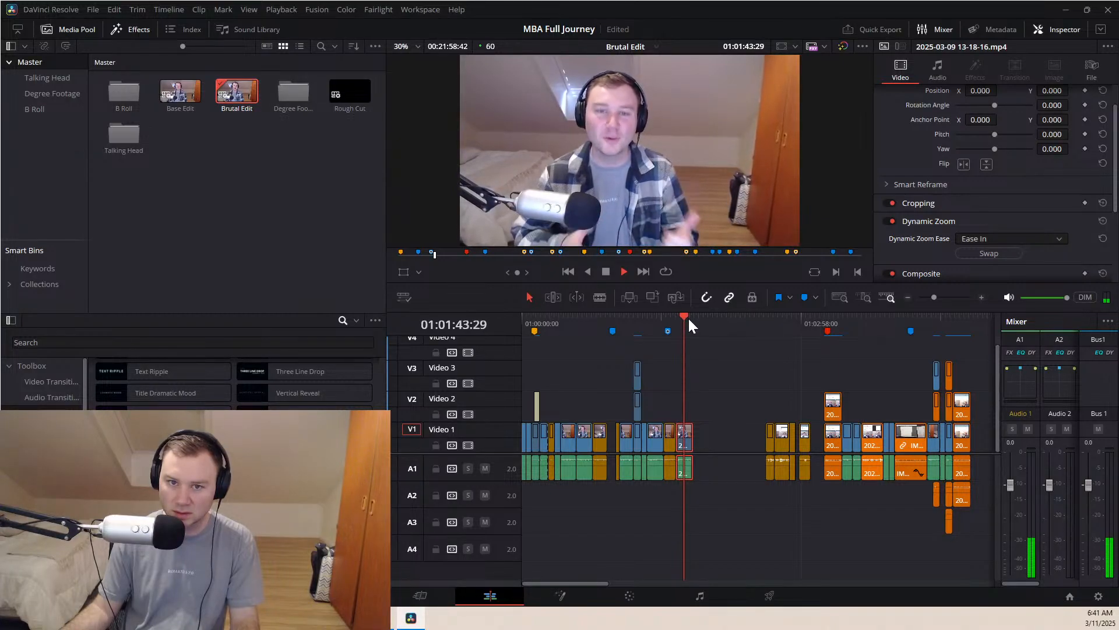
pyautogui.press('space')
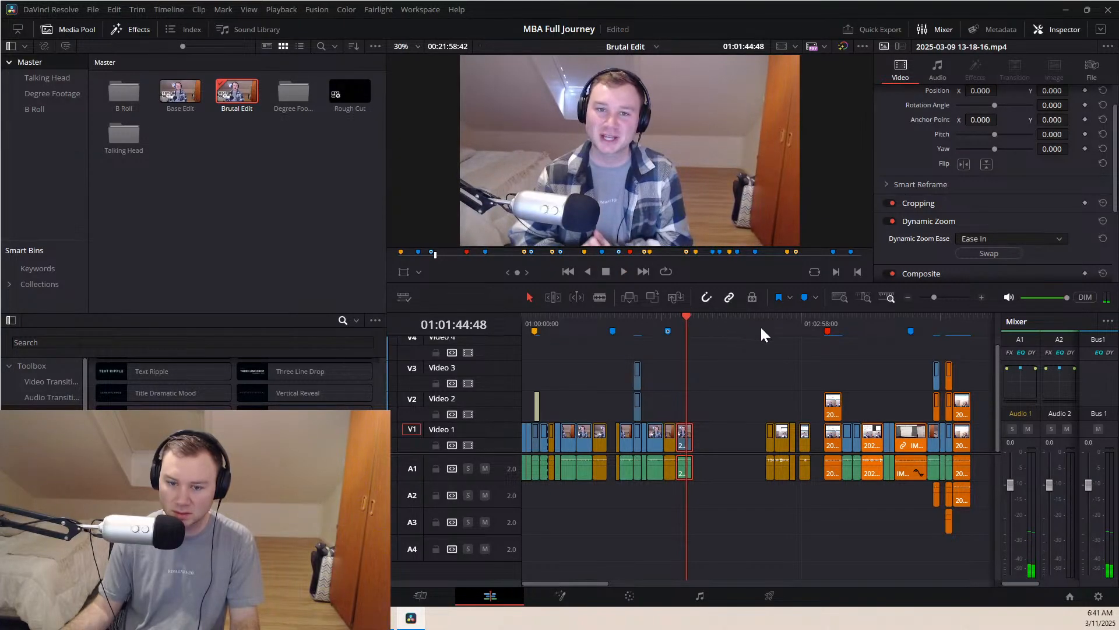
# Skip past the gap to just before the red marker and play the section up to 01:03:27:49
pyautogui.click(821, 315)
pyautogui.press('space')
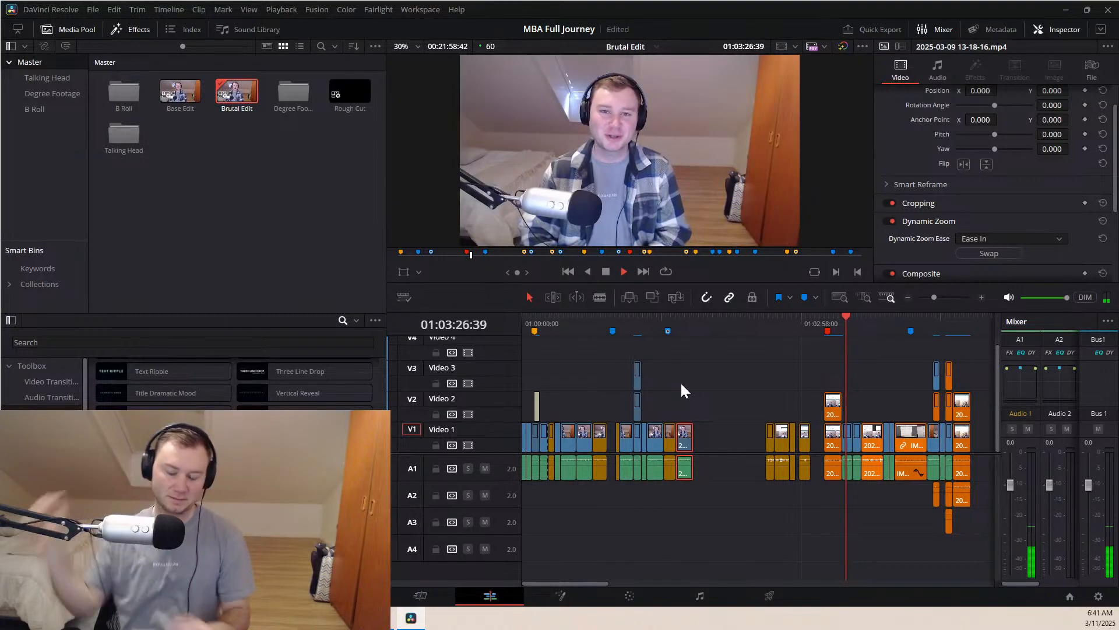
pyautogui.press('space')
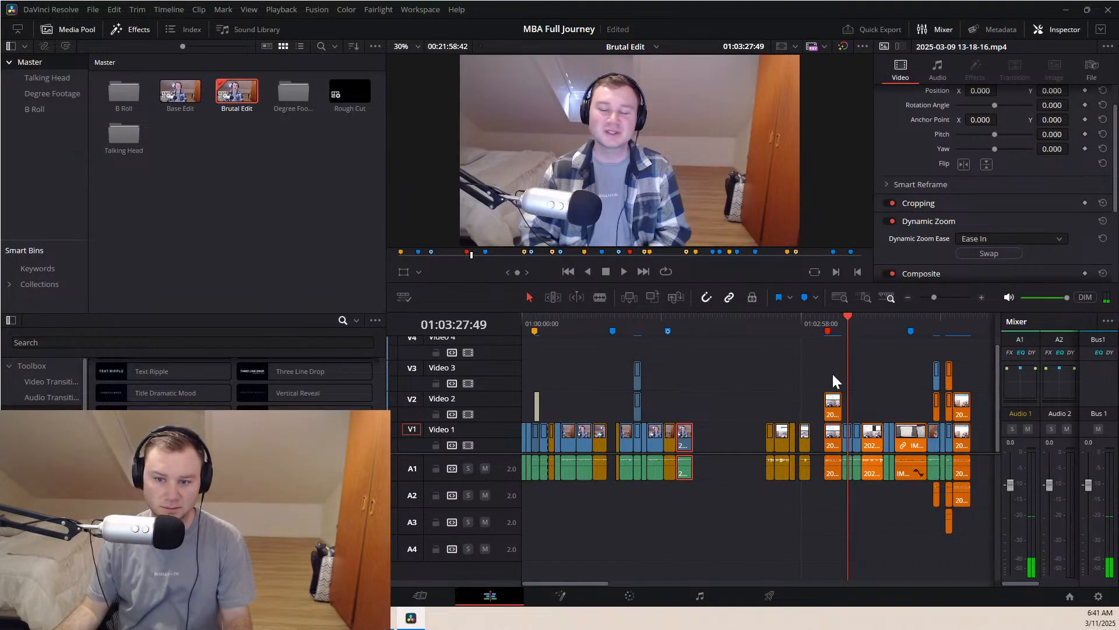
pyautogui.scroll(5, 858, 369)
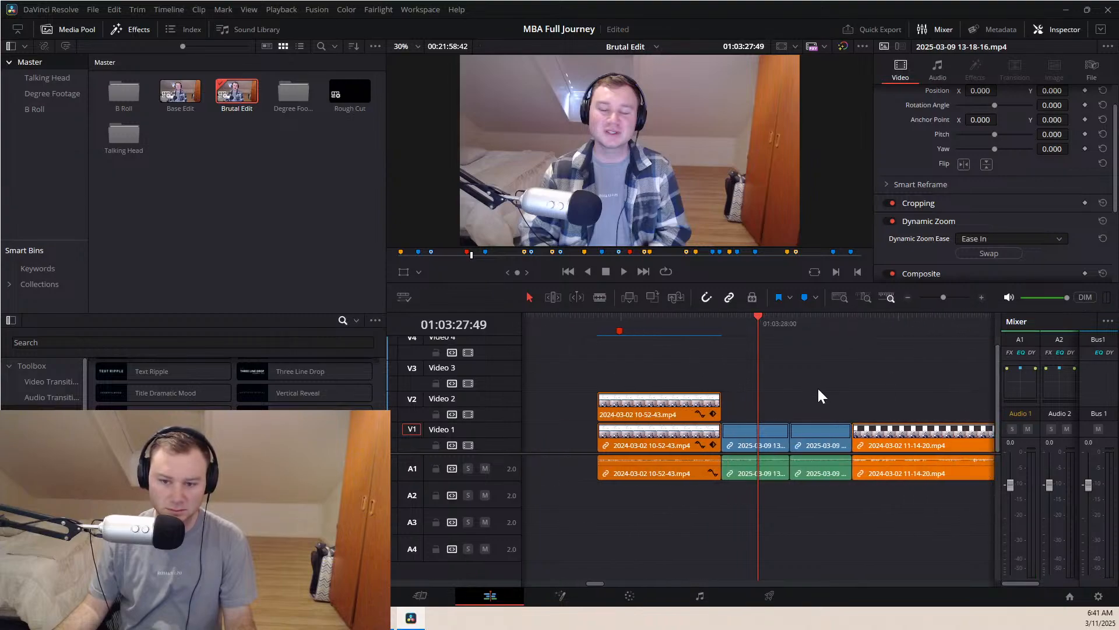
pyautogui.click(722, 323)
pyautogui.press('space')
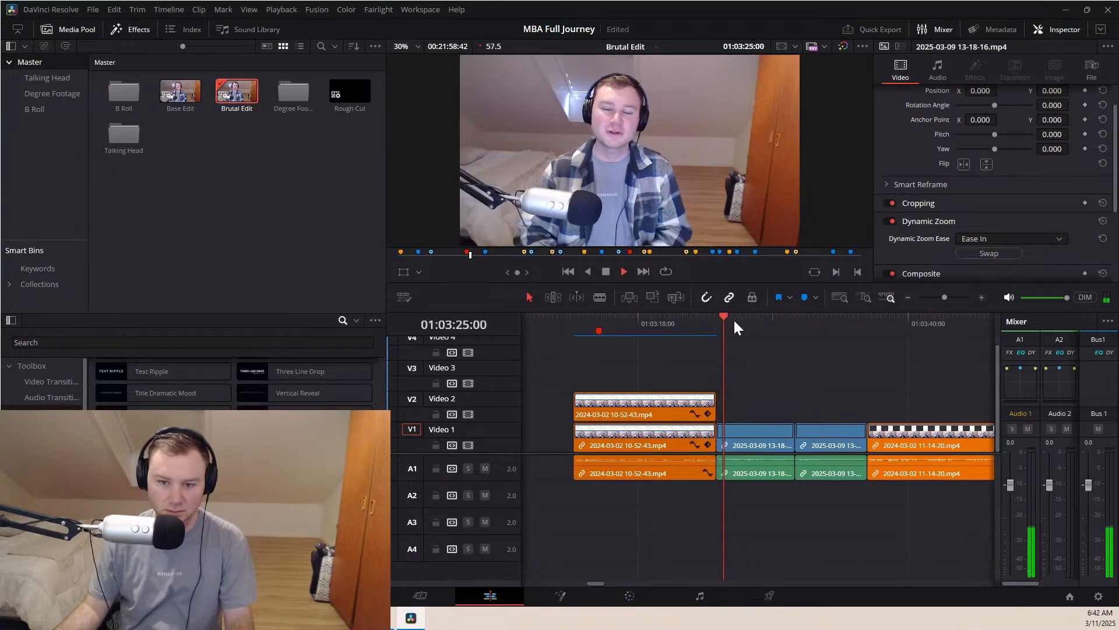
pyautogui.press('m')
pyautogui.press('space')
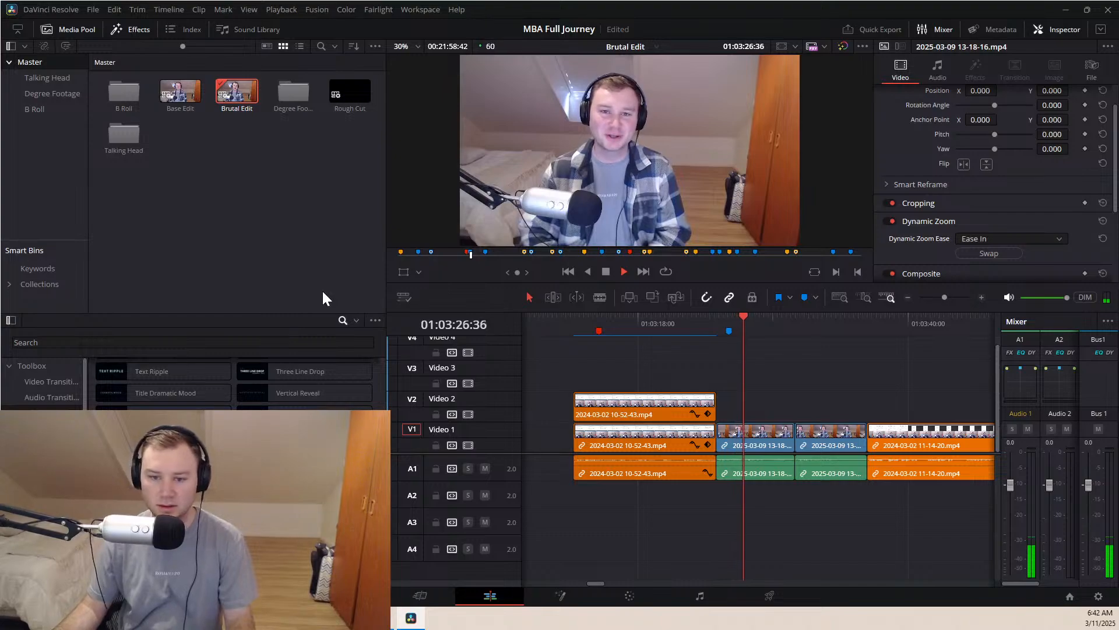
pyautogui.press('space')
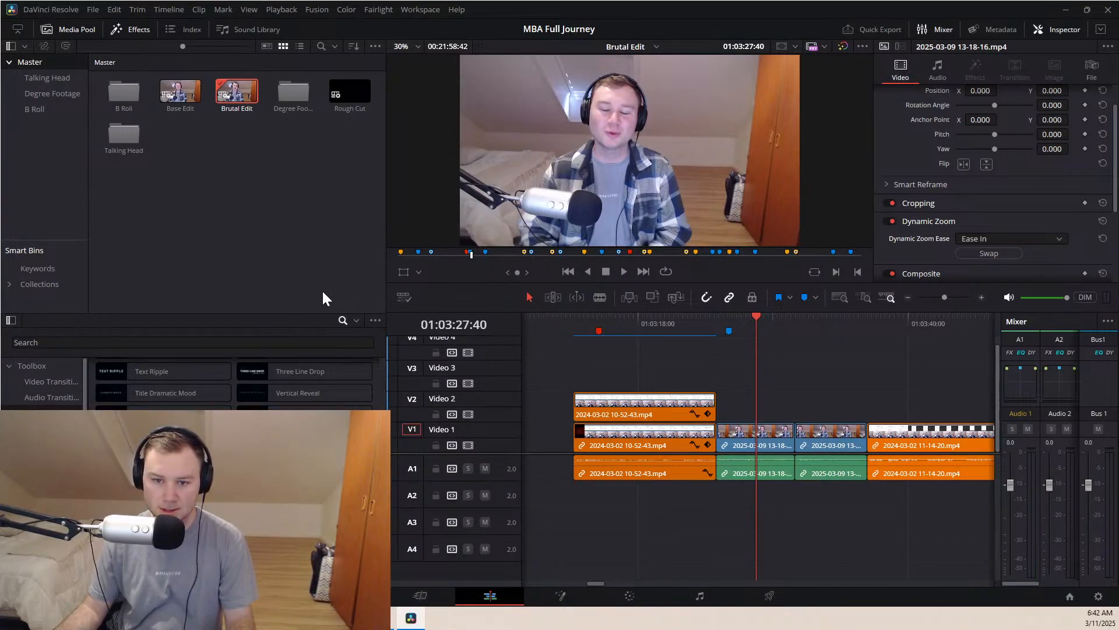
# Name the marker at 01:03:25:25 "Managing Human Capital" and set its color to yellow
pyautogui.doubleClick(728, 331)
pyautogui.write('Man')
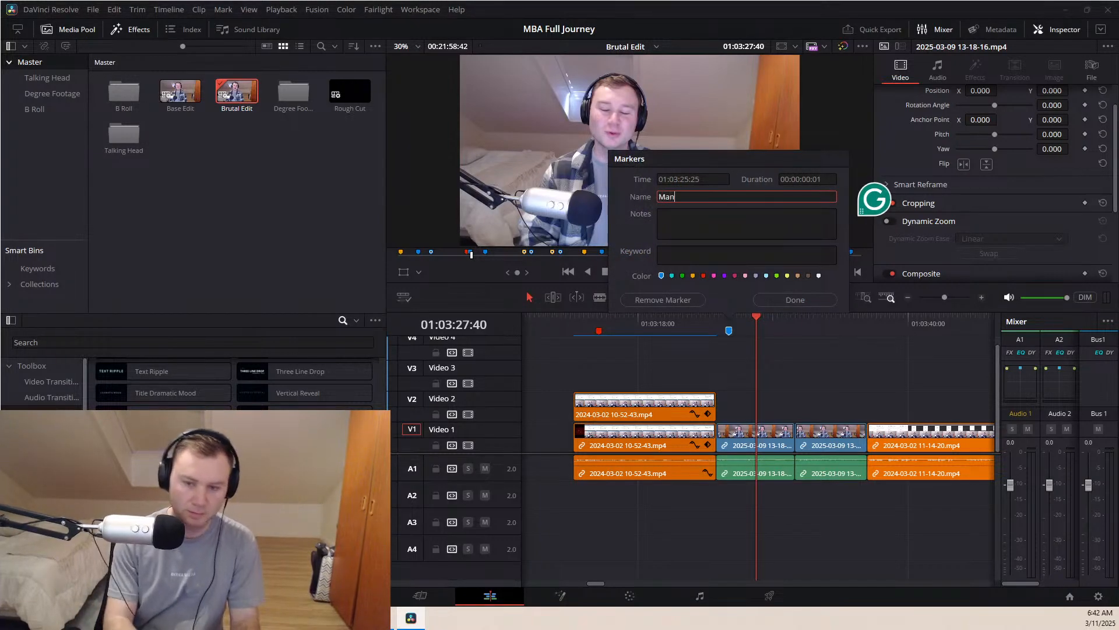
pyautogui.write('aging Human ')
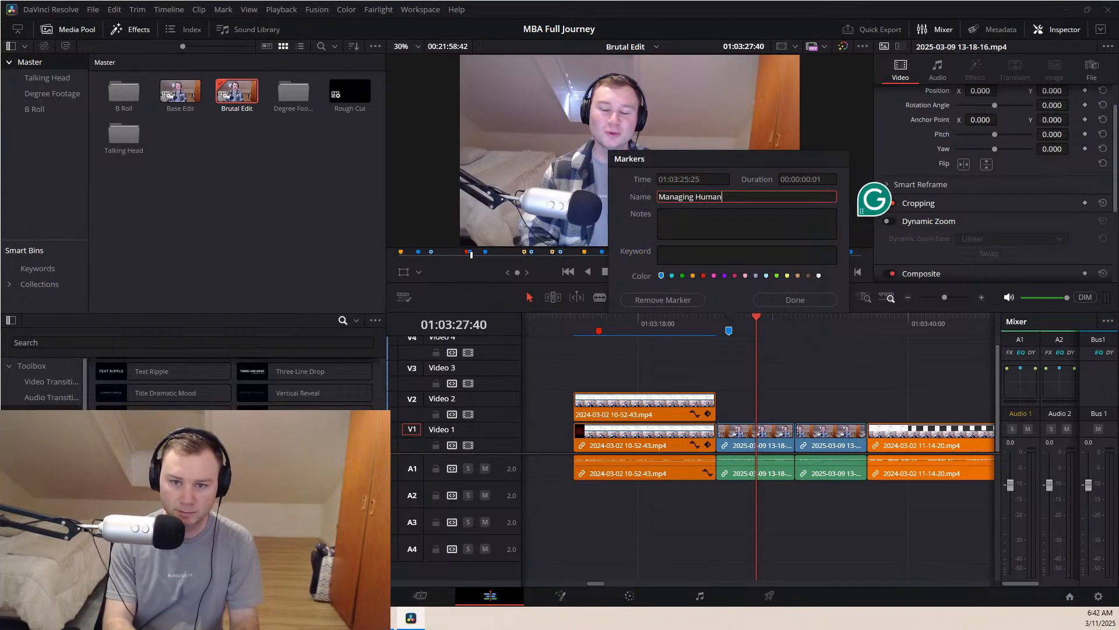
pyautogui.write('Capital')
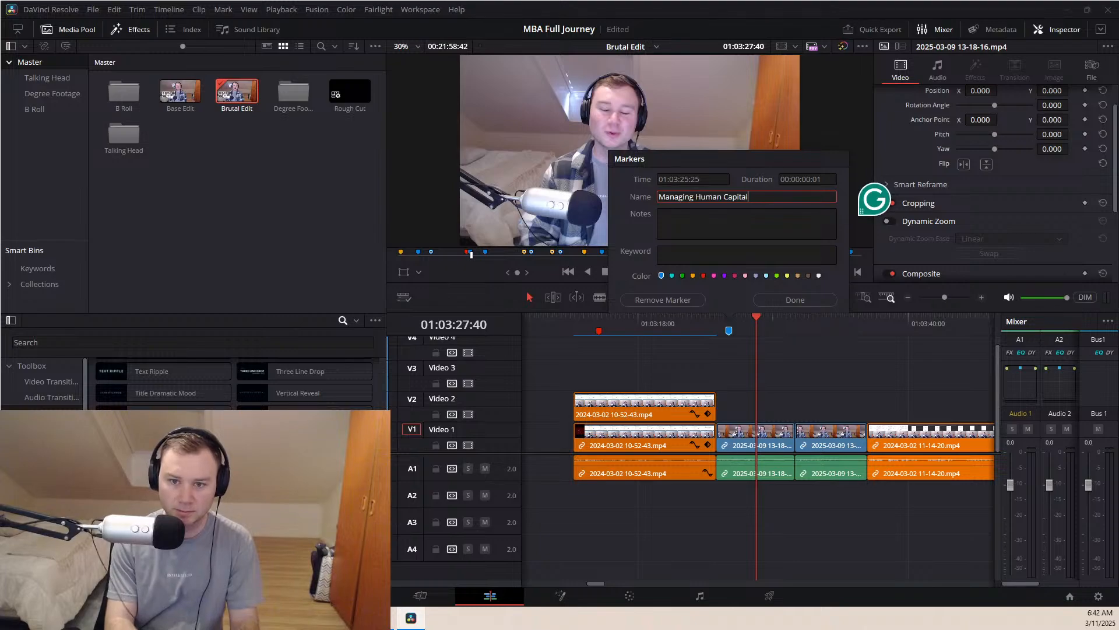
pyautogui.click(692, 275)
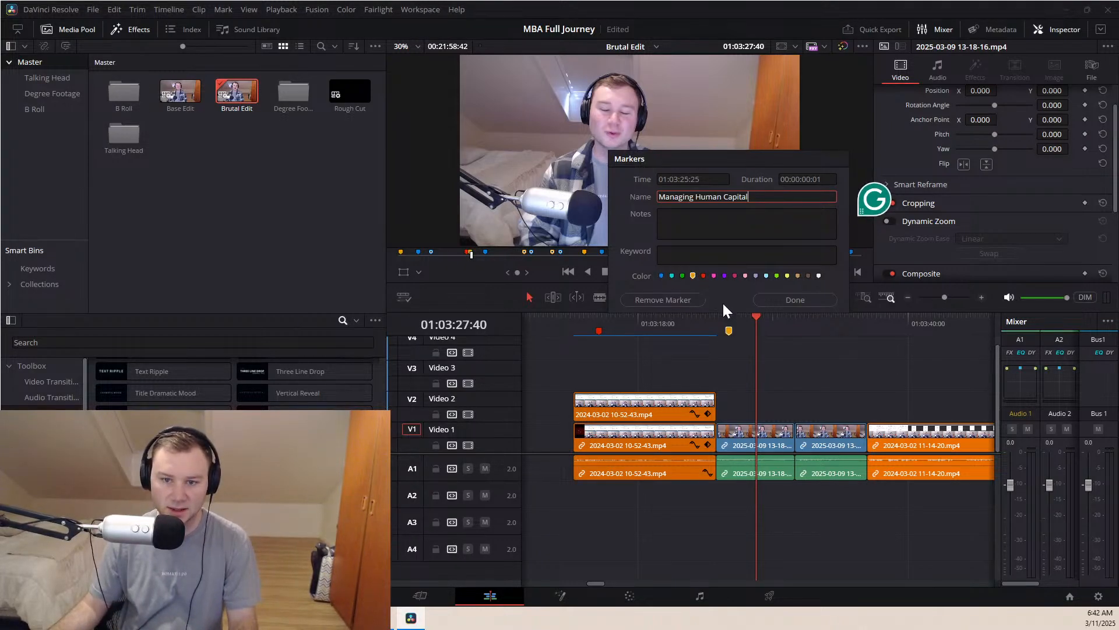
pyautogui.click(204, 267)
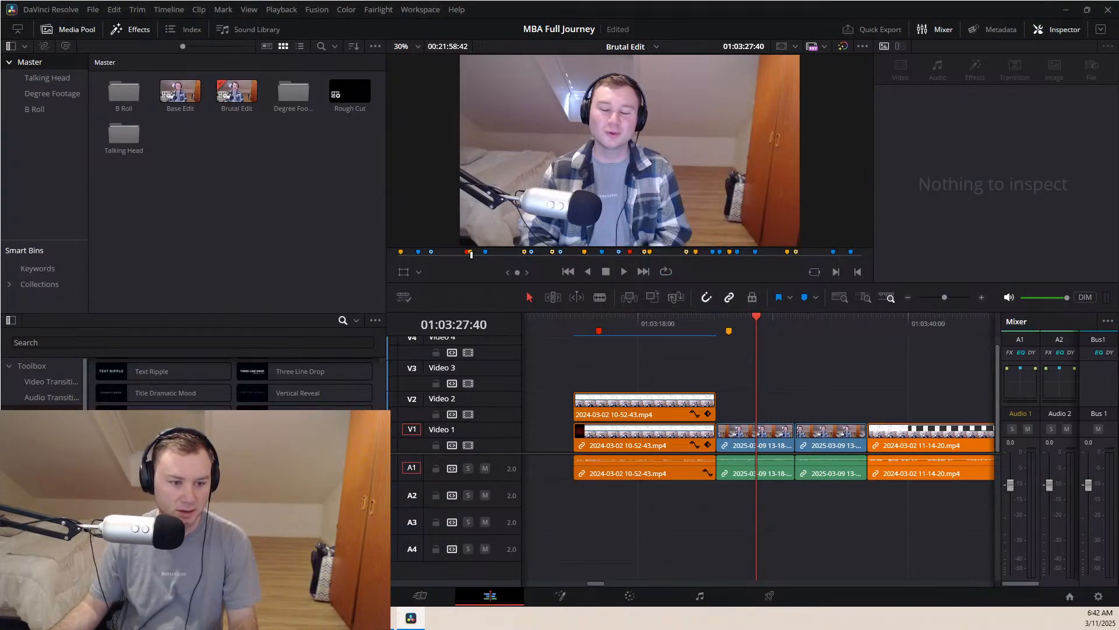
# Preview the available titles and add Center Reveal on Video 2, spanning from the yellow marker to 01:03:27:40
pyautogui.scroll(5, 233, 385)
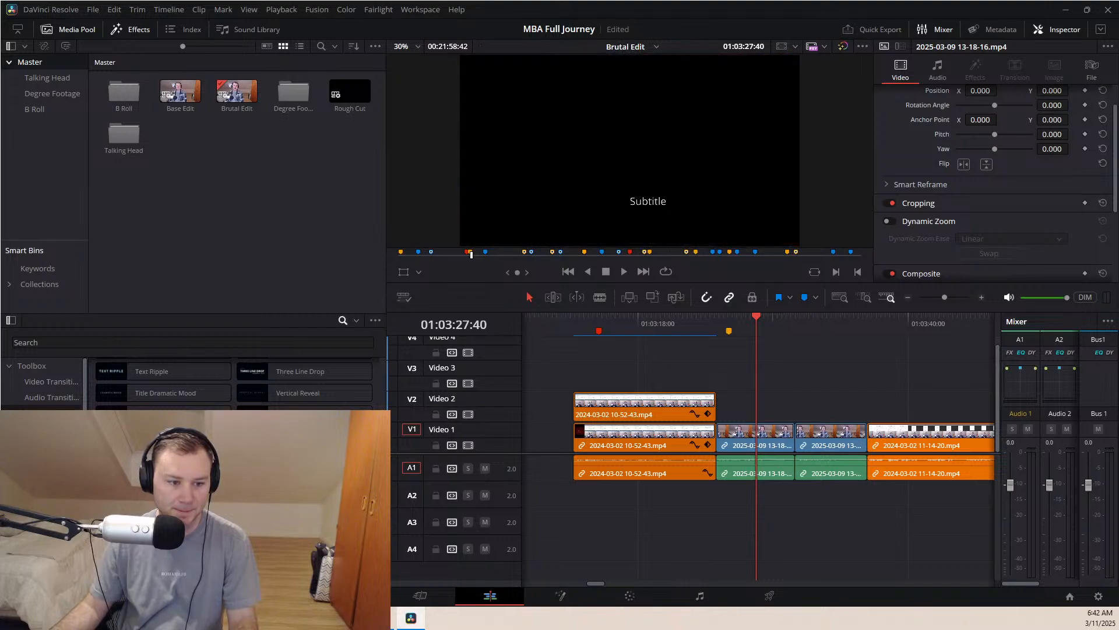
pyautogui.scroll(3, 233, 385)
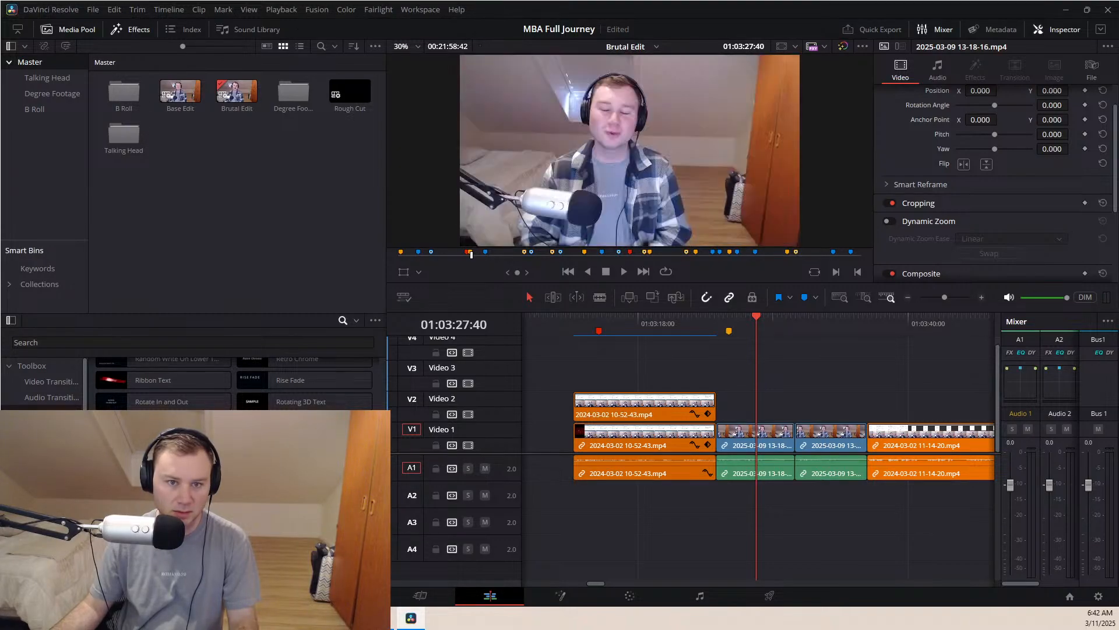
pyautogui.scroll(5, 234, 384)
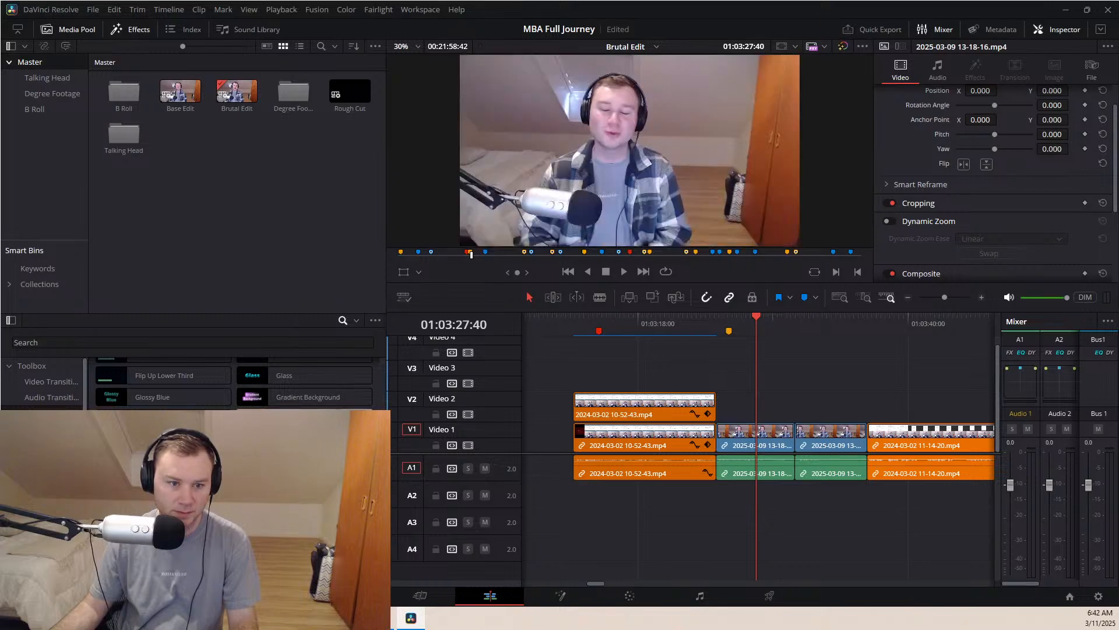
pyautogui.scroll(1, 234, 385)
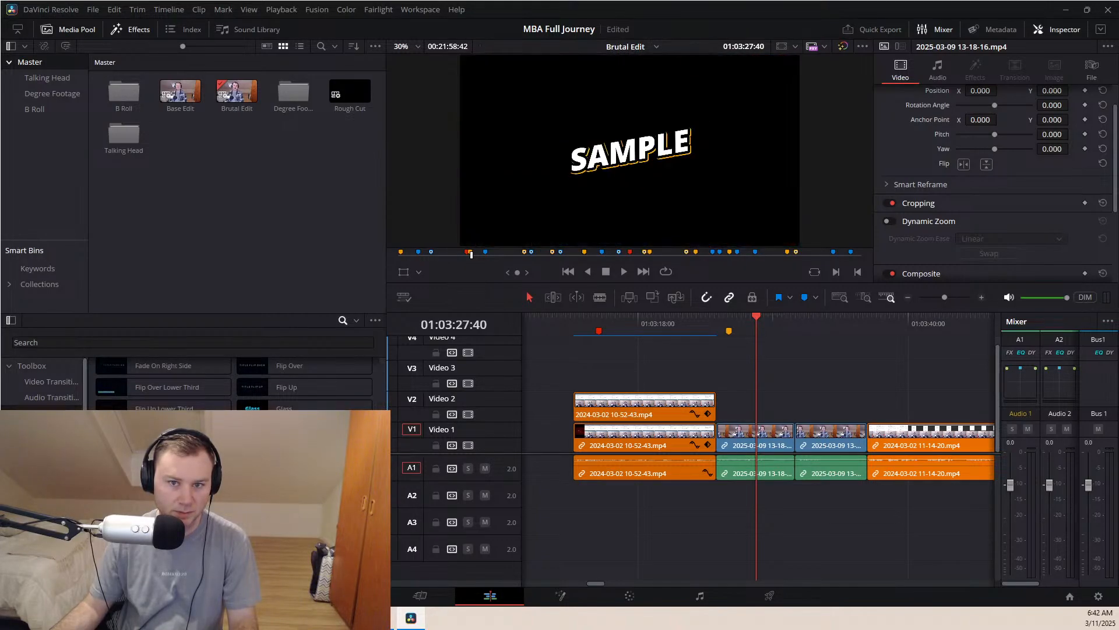
pyautogui.scroll(1, 252, 385)
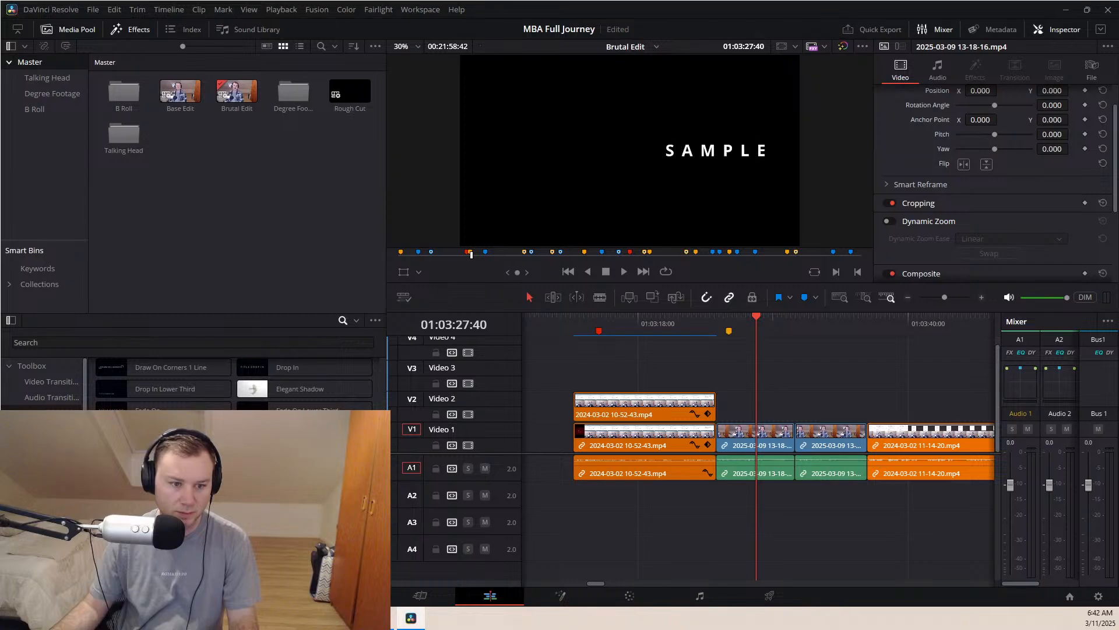
pyautogui.scroll(1, 252, 385)
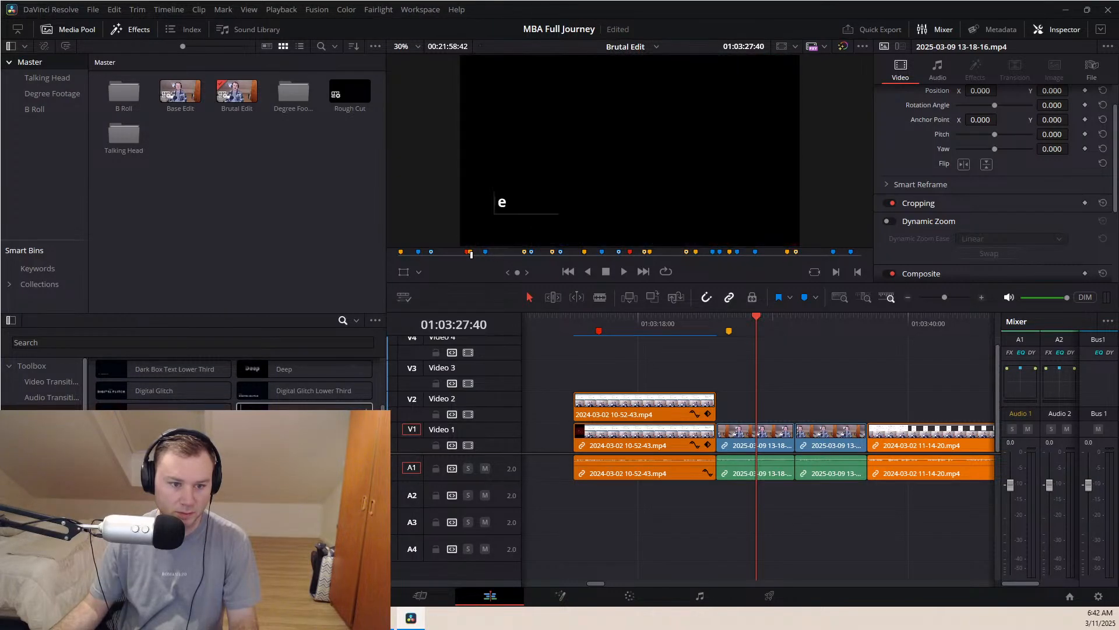
pyautogui.scroll(-8, 268, 390)
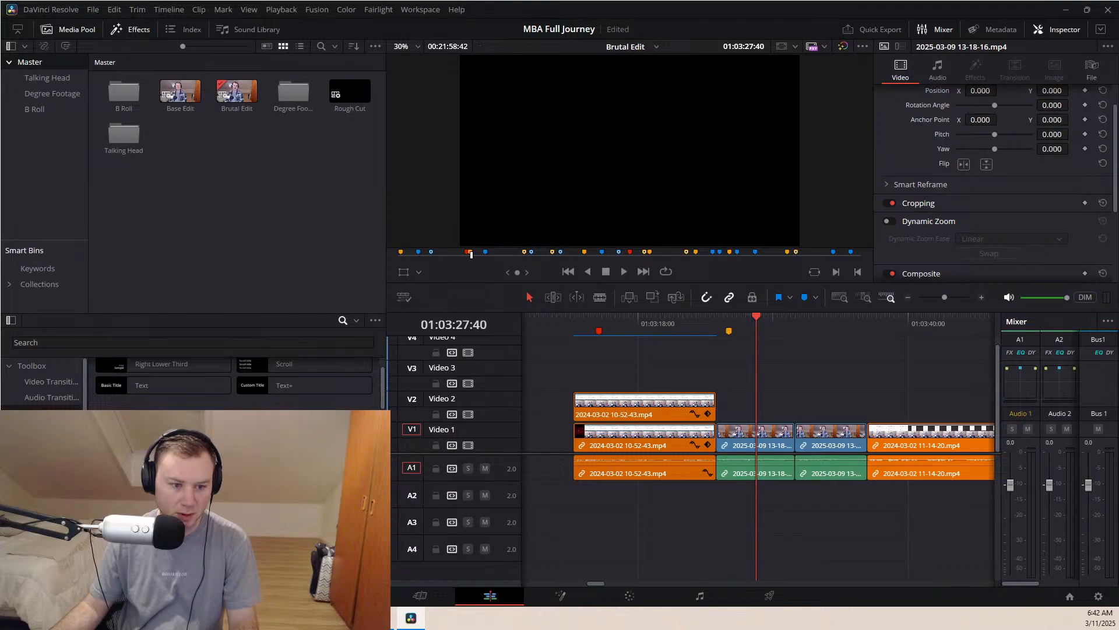
pyautogui.moveTo(283, 443); pyautogui.dragTo(754, 413)
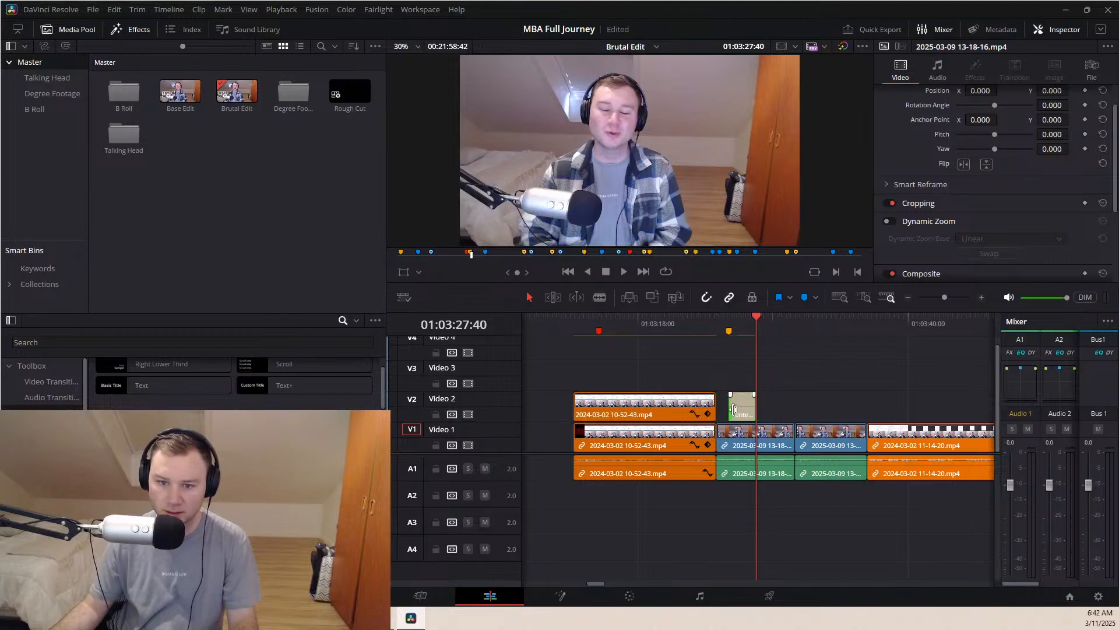
# Replace the Center Reveal title's sample text with "Course 01" and "Managing Human Capital" on two lines
pyautogui.click(739, 413)
pyautogui.scroll(3, 918, 217)
pyautogui.moveTo(910, 169); pyautogui.dragTo(876, 148)
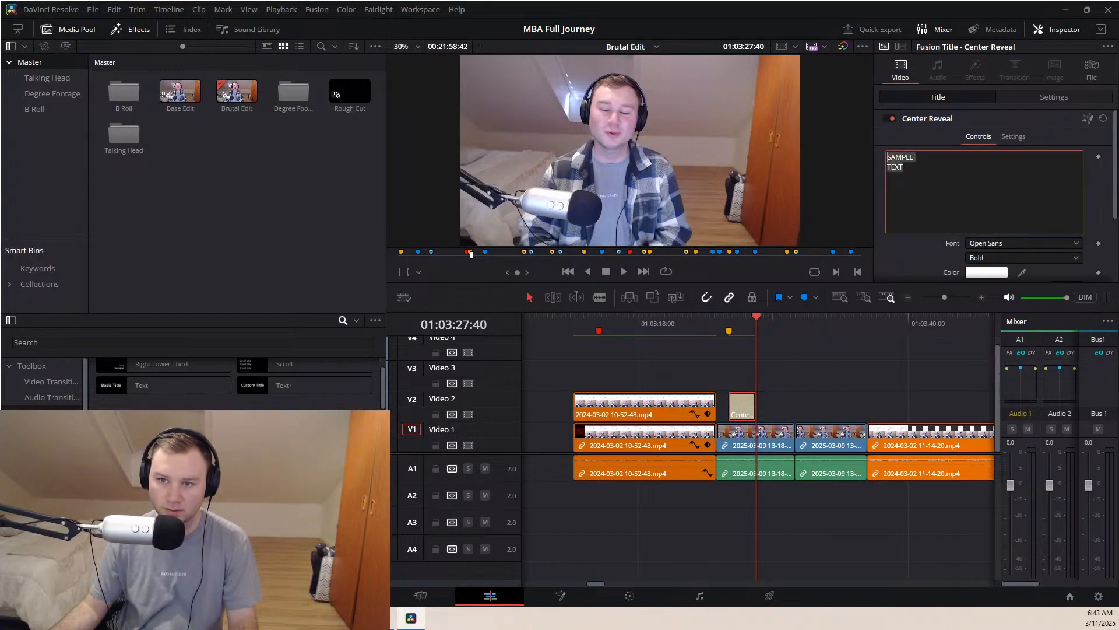
pyautogui.write('Course 01')
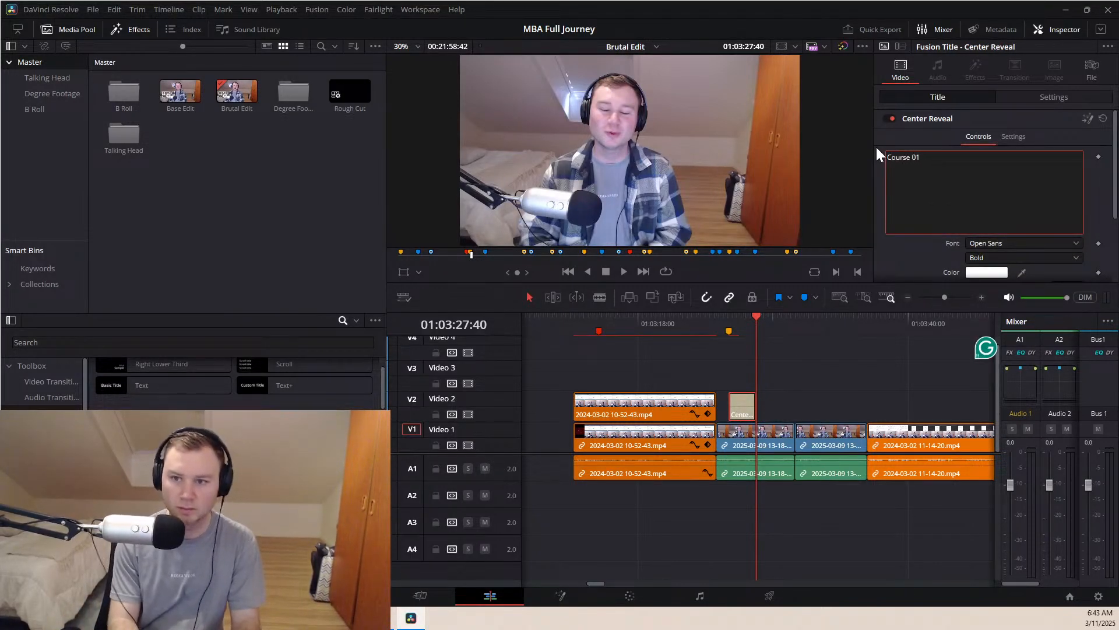
pyautogui.press('Return')
pyautogui.write('Managing ')
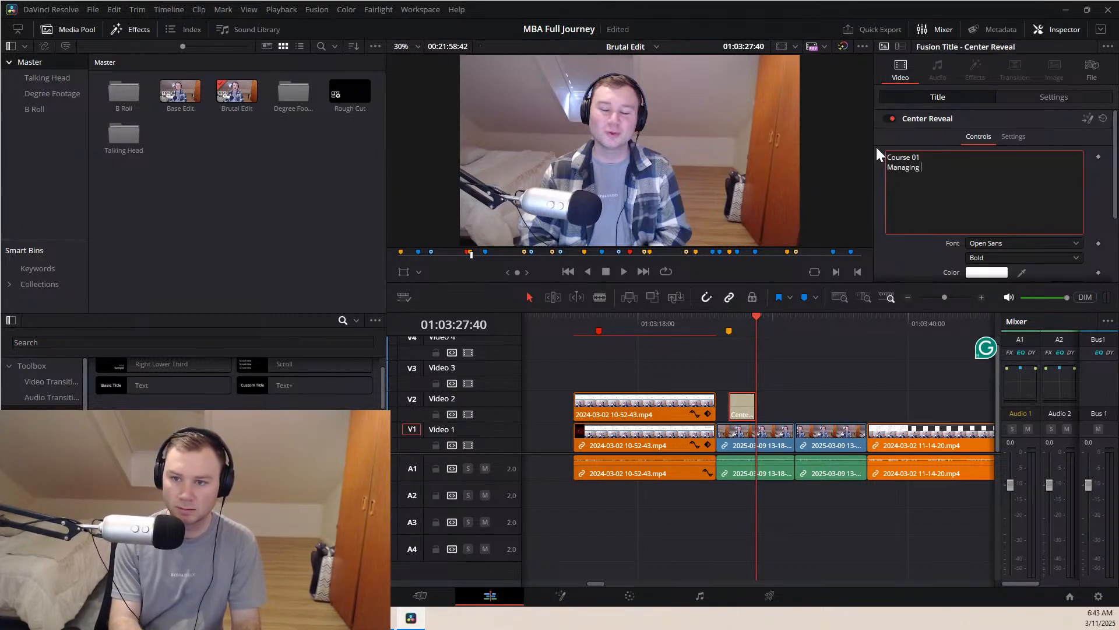
pyautogui.write('Human Capital')
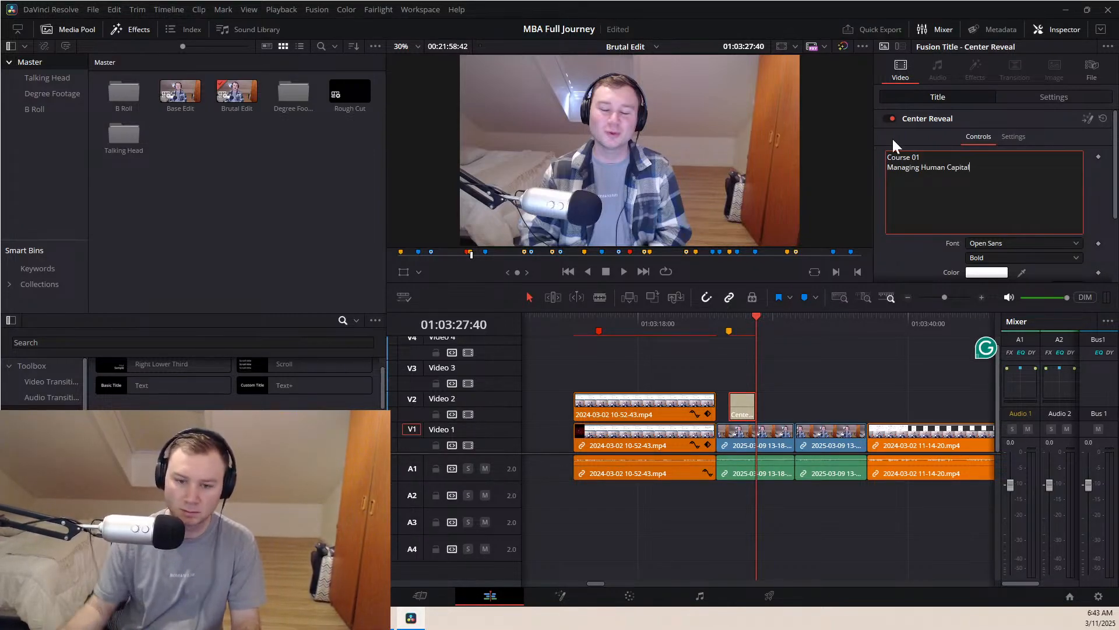
# Play the titled section from just before the yellow marker to about 01:03:30
pyautogui.click(721, 316)
pyautogui.press('space')
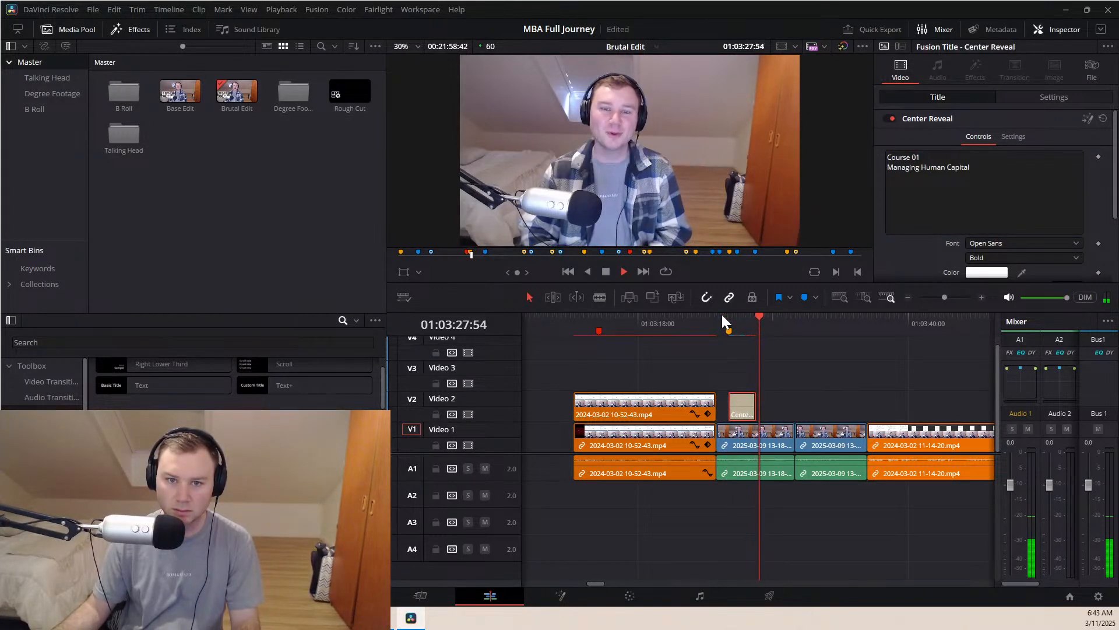
pyautogui.press('space')
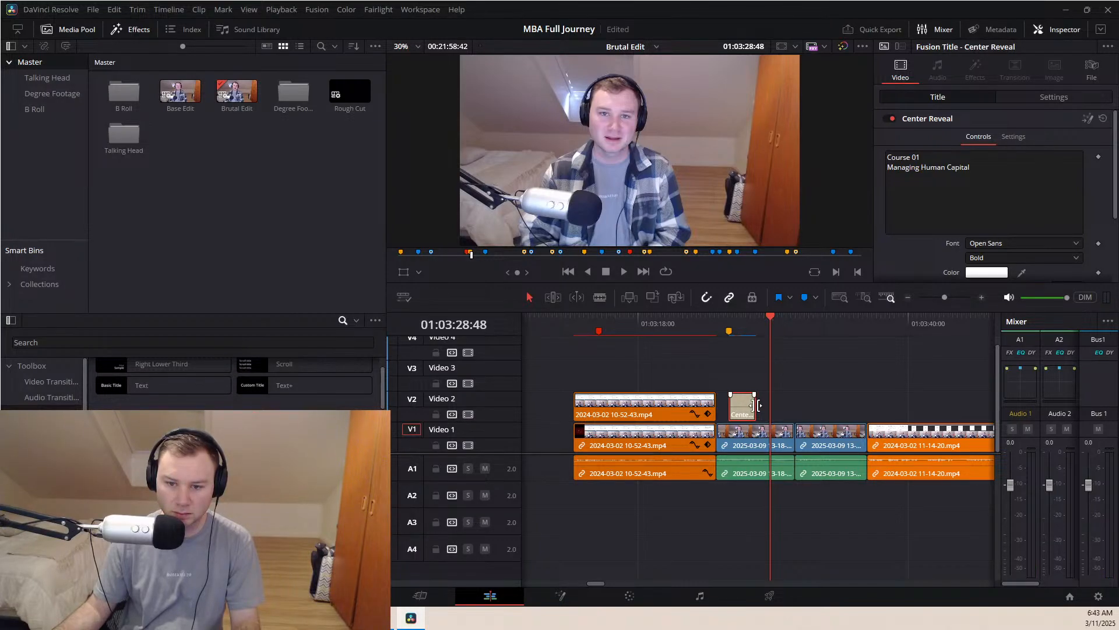
pyautogui.press('space')
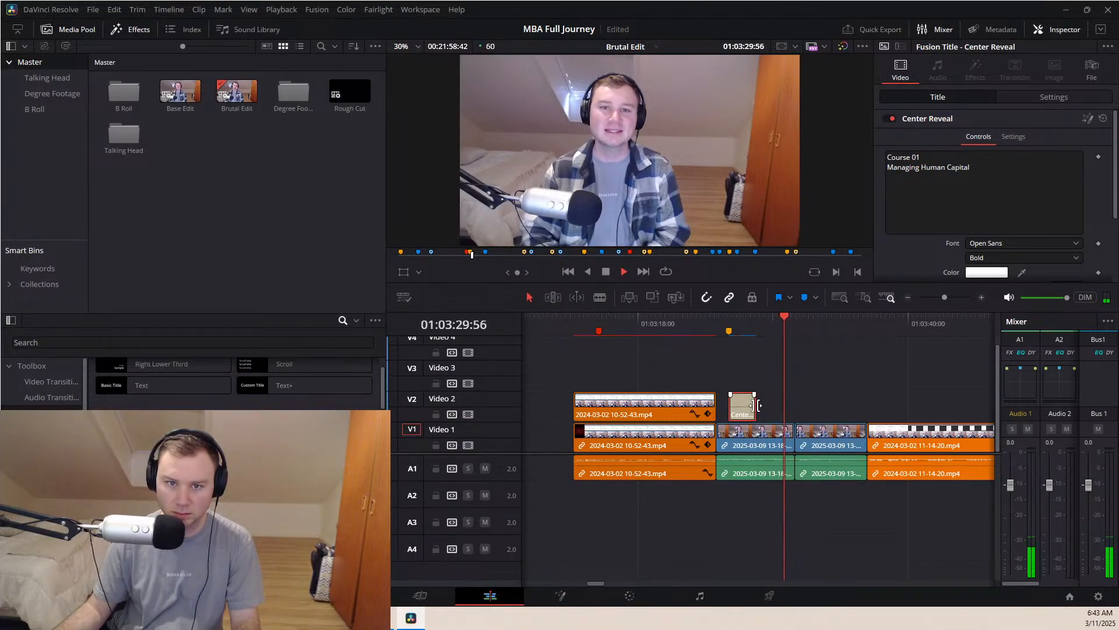
pyautogui.press('space')
# Extend the end of the Center Reveal title to 01:03:28:53
pyautogui.press('Left')
pyautogui.press('Left')
pyautogui.press('Right')
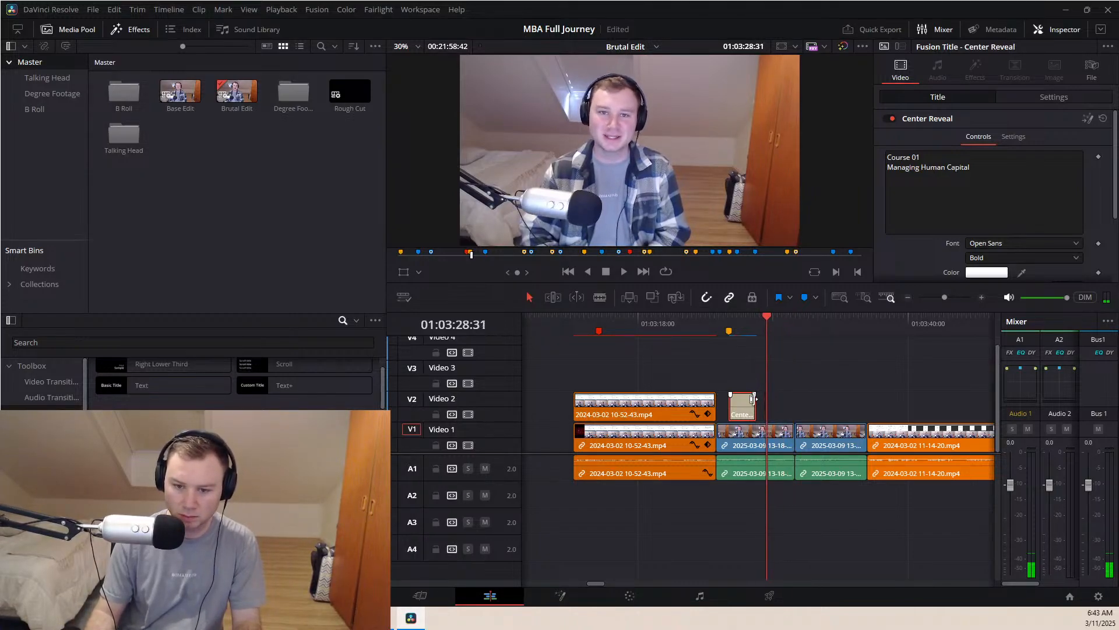
pyautogui.press('Right')
pyautogui.press('Right')
pyautogui.press('Right')
pyautogui.press('Right')
pyautogui.press('Right')
pyautogui.press('Right')
pyautogui.press('Right')
pyautogui.press('Right')
pyautogui.press('Right')
pyautogui.press('Right')
pyautogui.press('Right')
pyautogui.press('Right')
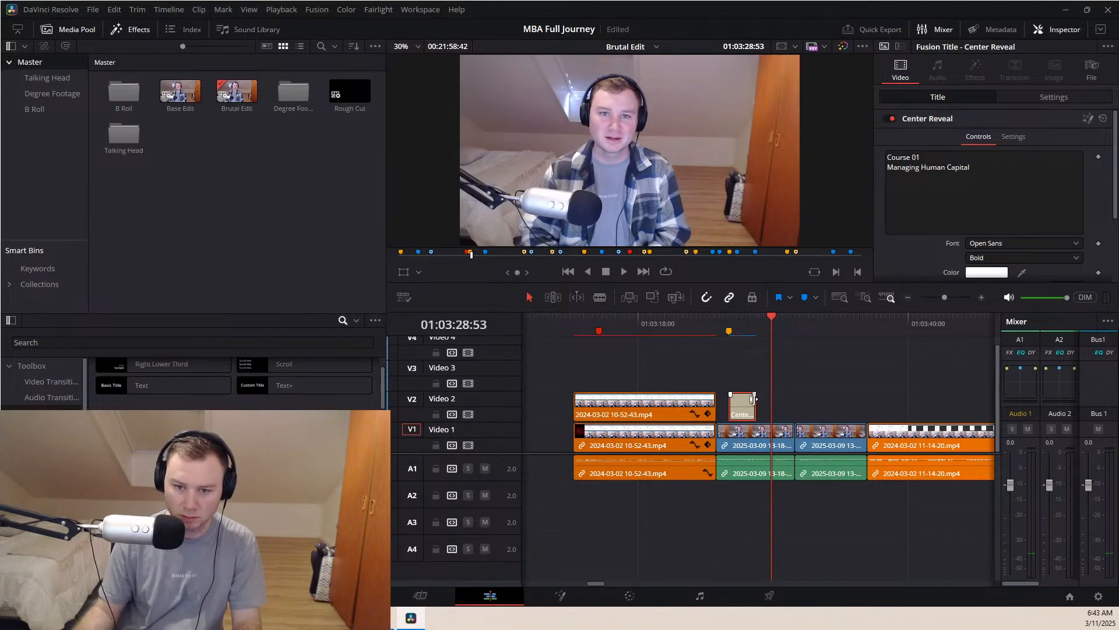
pyautogui.moveTo(758, 404); pyautogui.dragTo(777, 404)
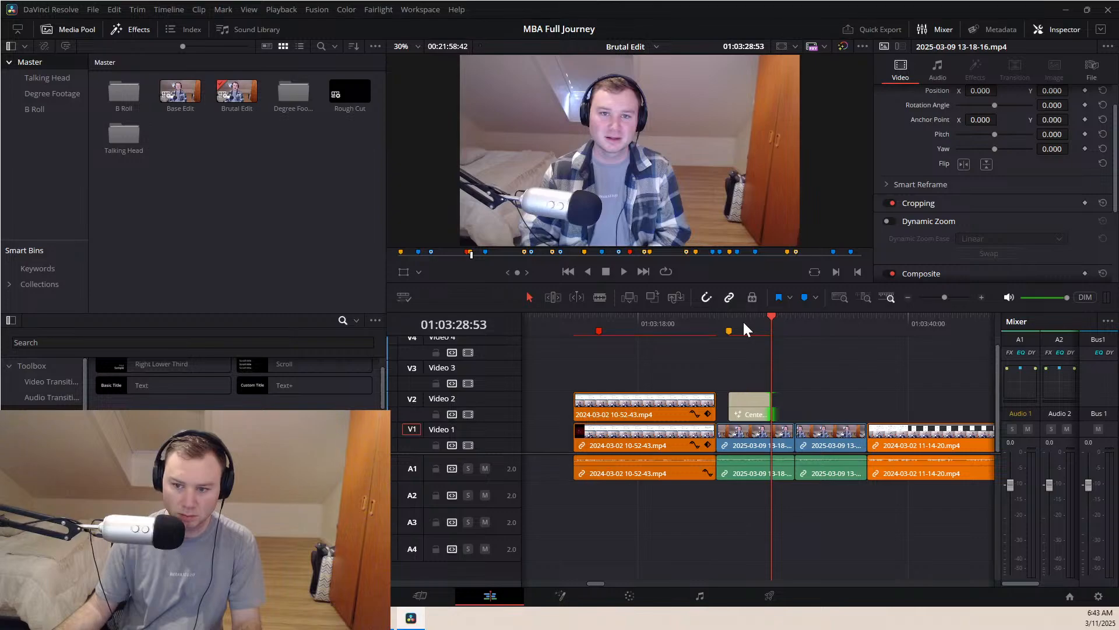
pyautogui.click(739, 437)
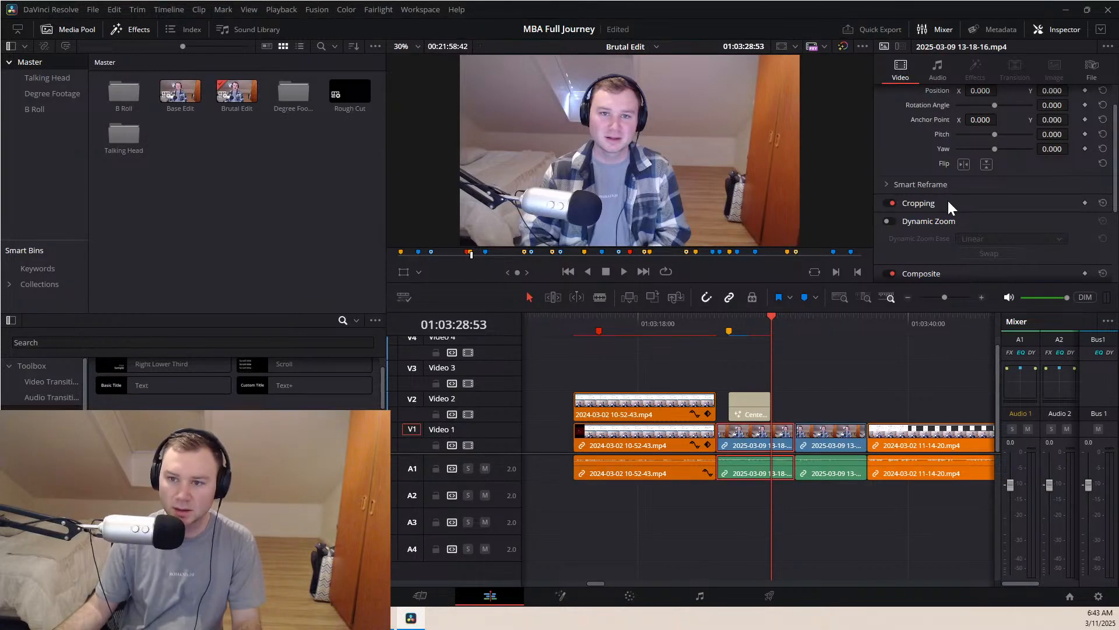
pyautogui.scroll(2, 948, 201)
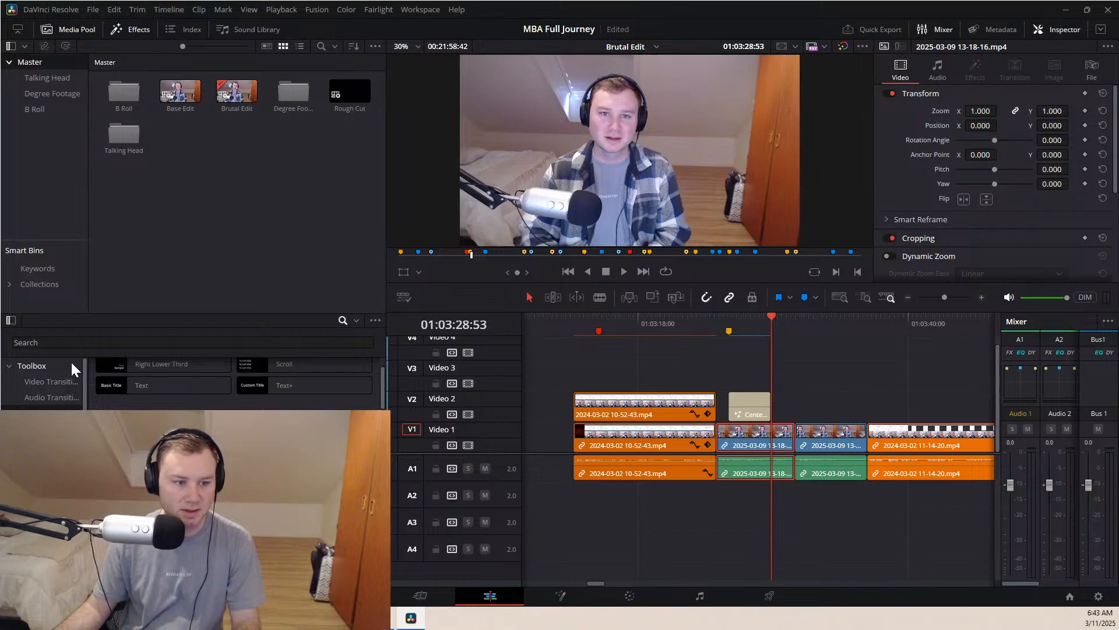
pyautogui.scroll(-5, 166, 390)
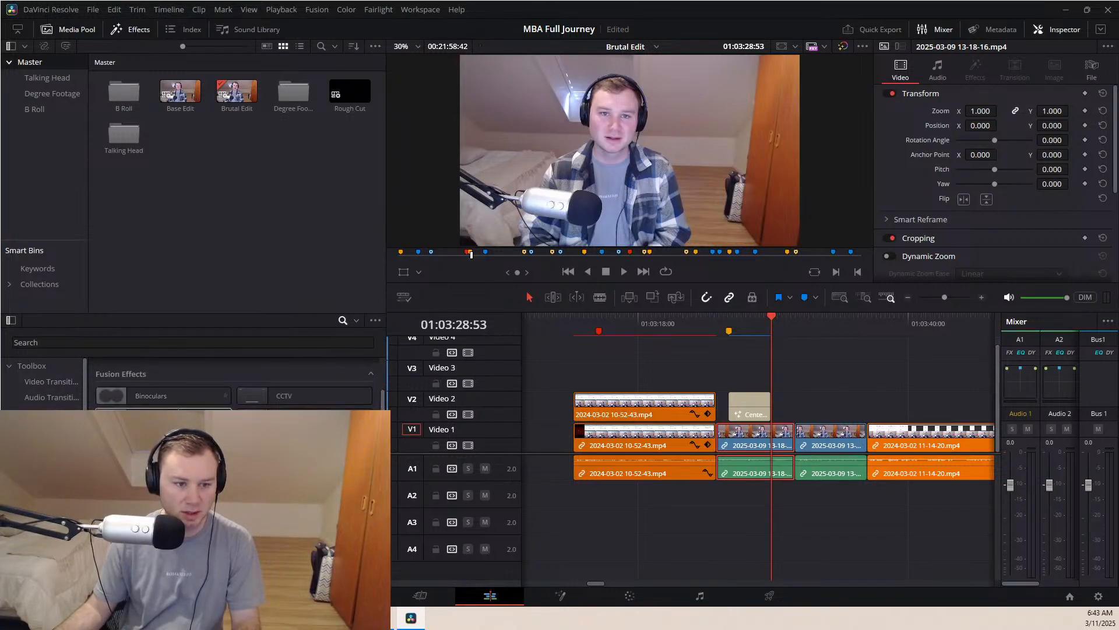
pyautogui.click(140, 345)
pyautogui.write('ga')
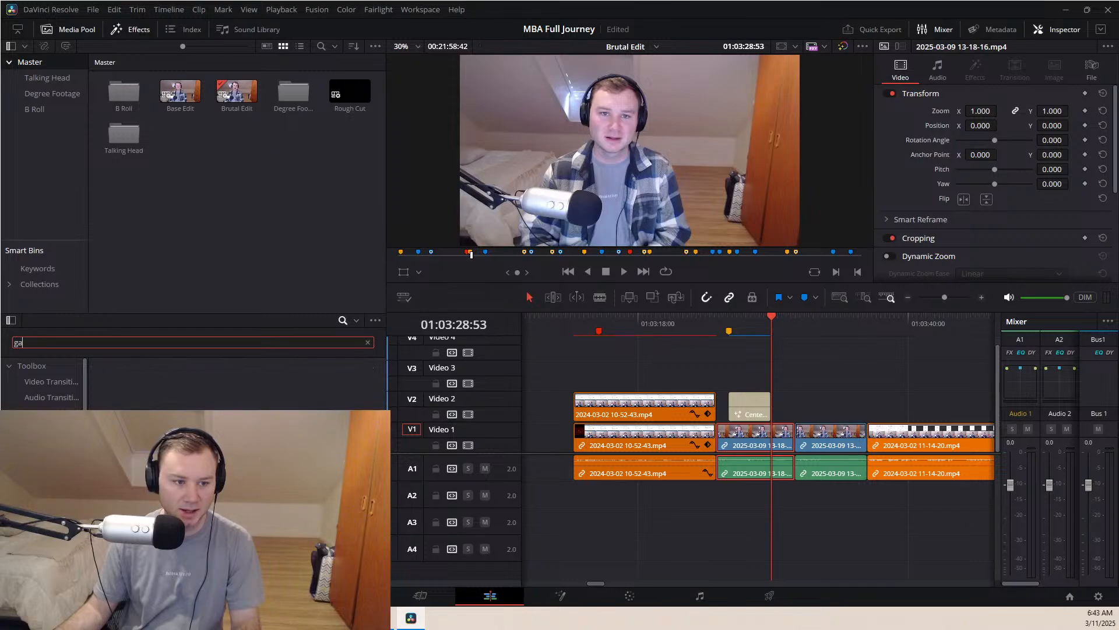
pyautogui.press('BackSpace')
pyautogui.press('BackSpace')
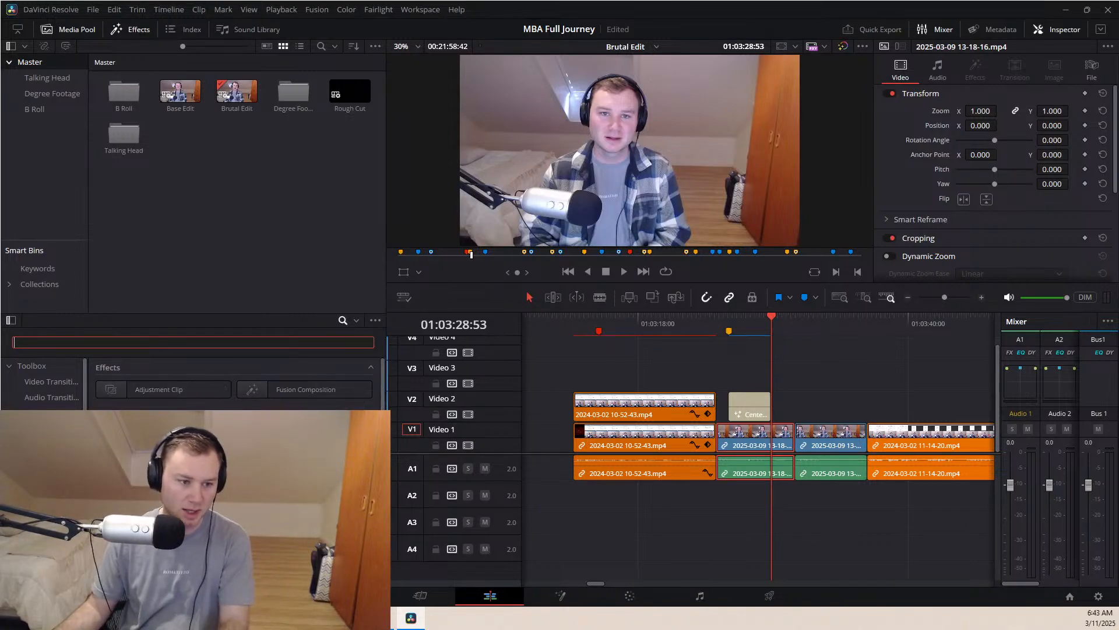
pyautogui.click(32, 460)
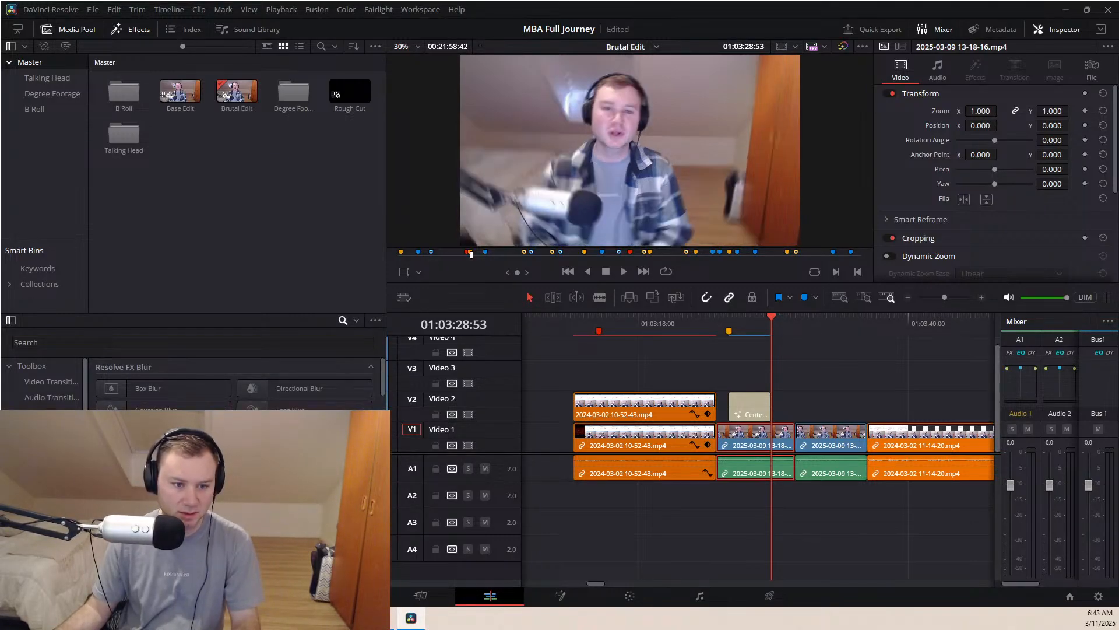
pyautogui.moveTo(166, 408); pyautogui.dragTo(767, 444)
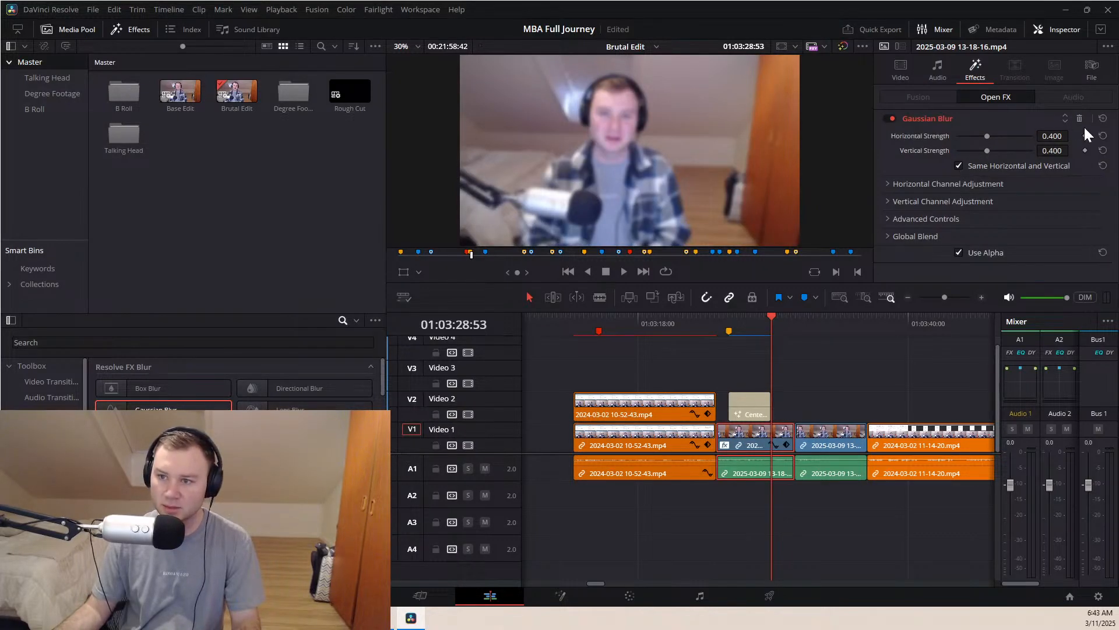
# Keyframe the Gaussian Blur strength at 01:03:28:53 and at 01:03:28:49, both at 0.400
pyautogui.press('Right')
pyautogui.press('Right')
pyautogui.press('Right')
pyautogui.press('Right')
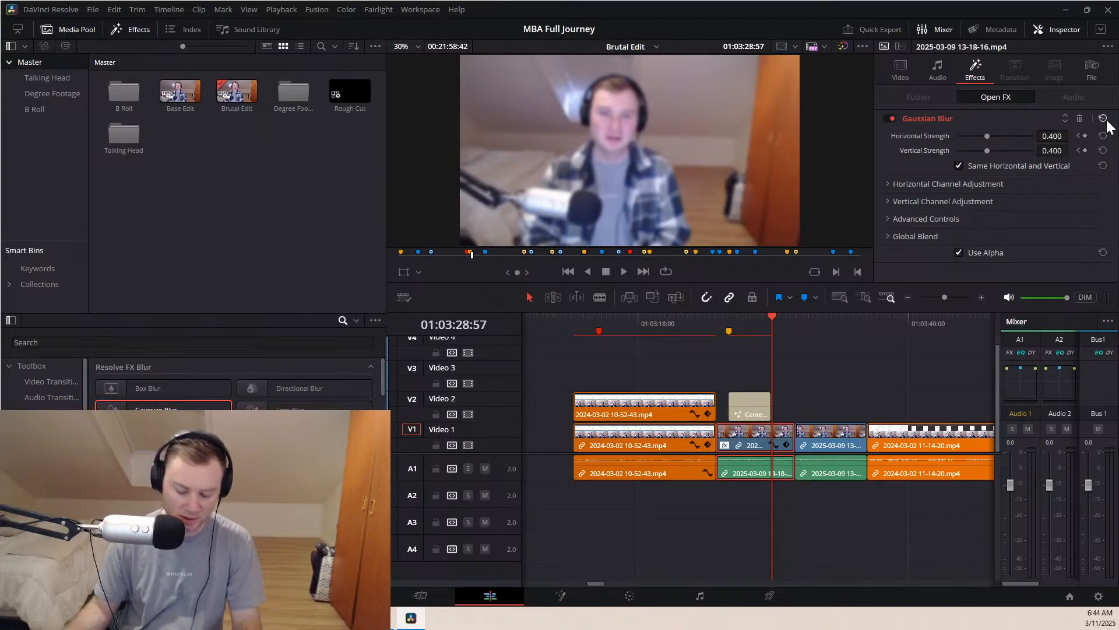
pyautogui.press('Left')
pyautogui.press('Left')
pyautogui.press('Left')
pyautogui.press('Left')
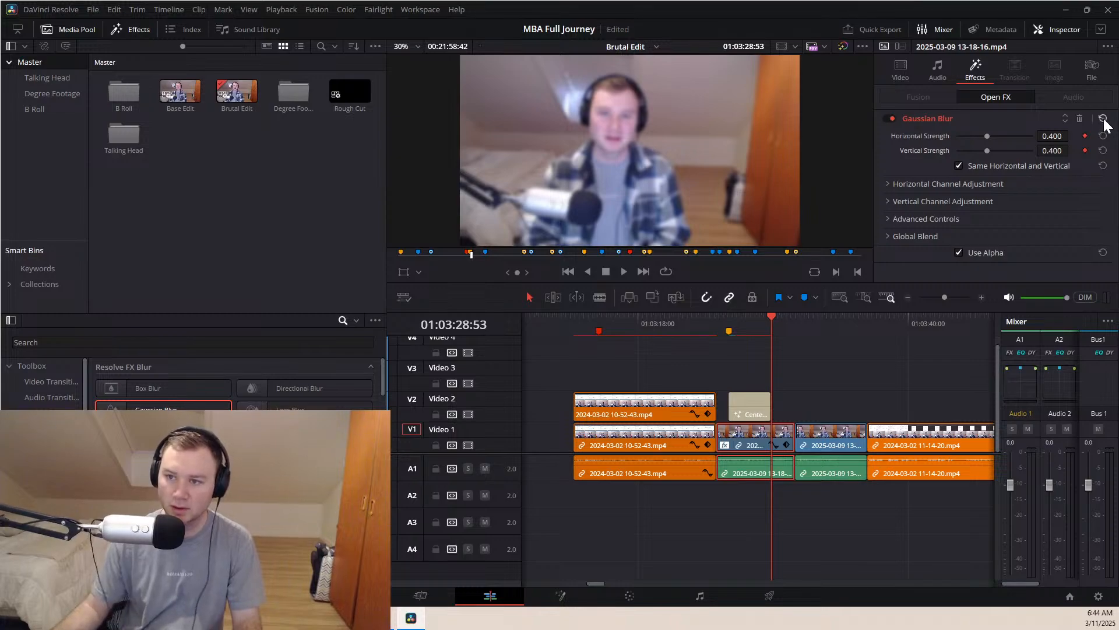
pyautogui.press('Left')
pyautogui.press('Left')
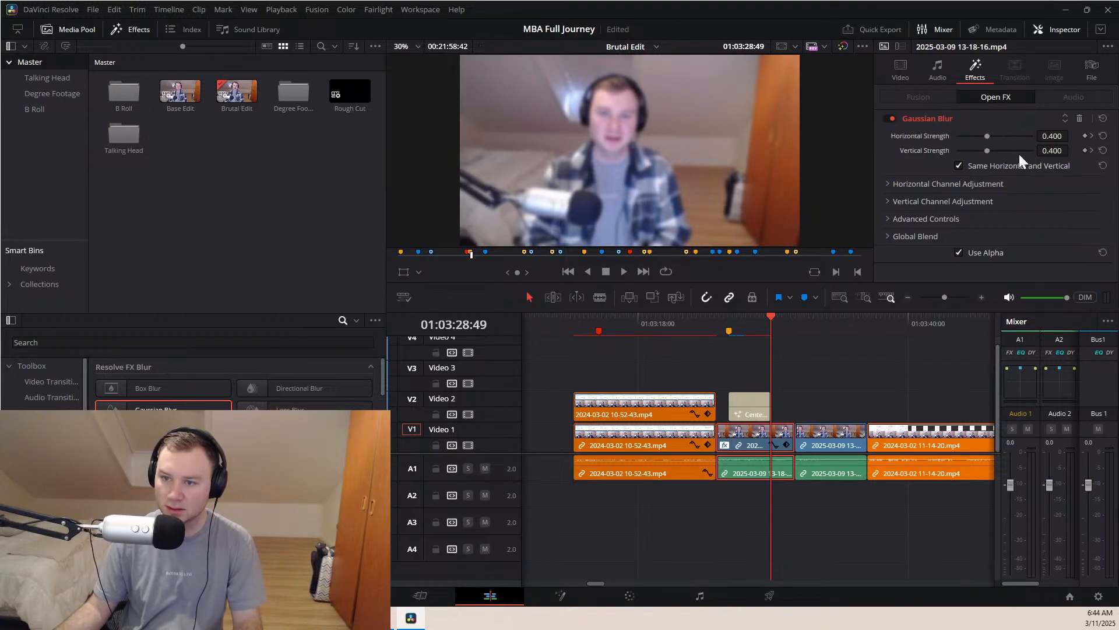
pyautogui.click(1085, 136)
# Set the horizontal and vertical blur strength to 0.000 at the 01:03:28:53 keyframe
pyautogui.press('Right')
pyautogui.press('Right')
pyautogui.press('Right')
pyautogui.press('Right')
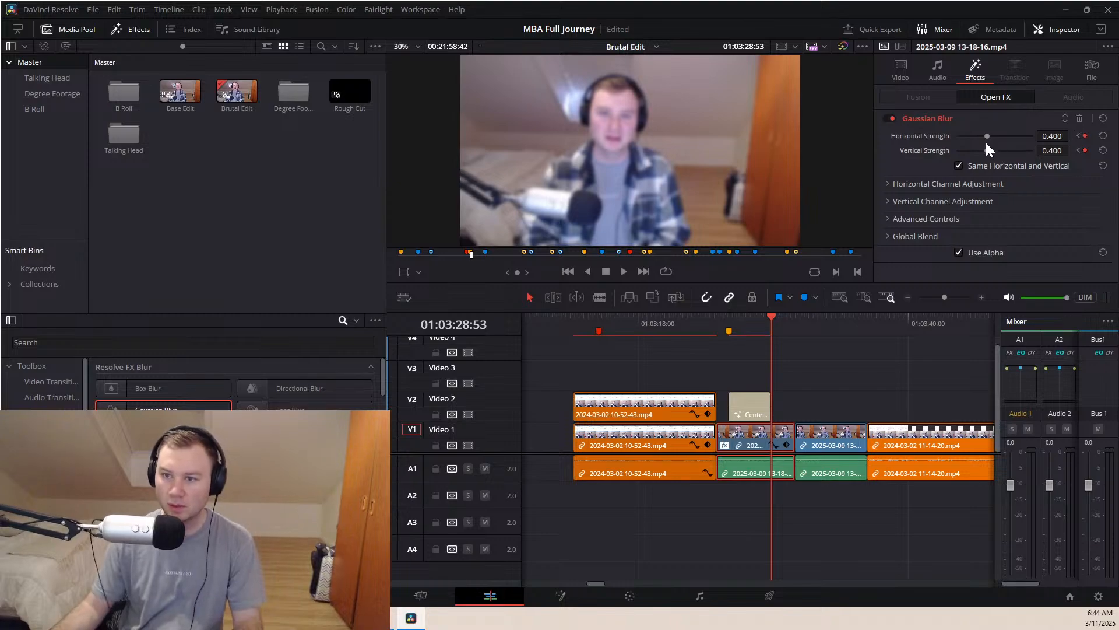
pyautogui.moveTo(968, 136); pyautogui.dragTo(862, 149)
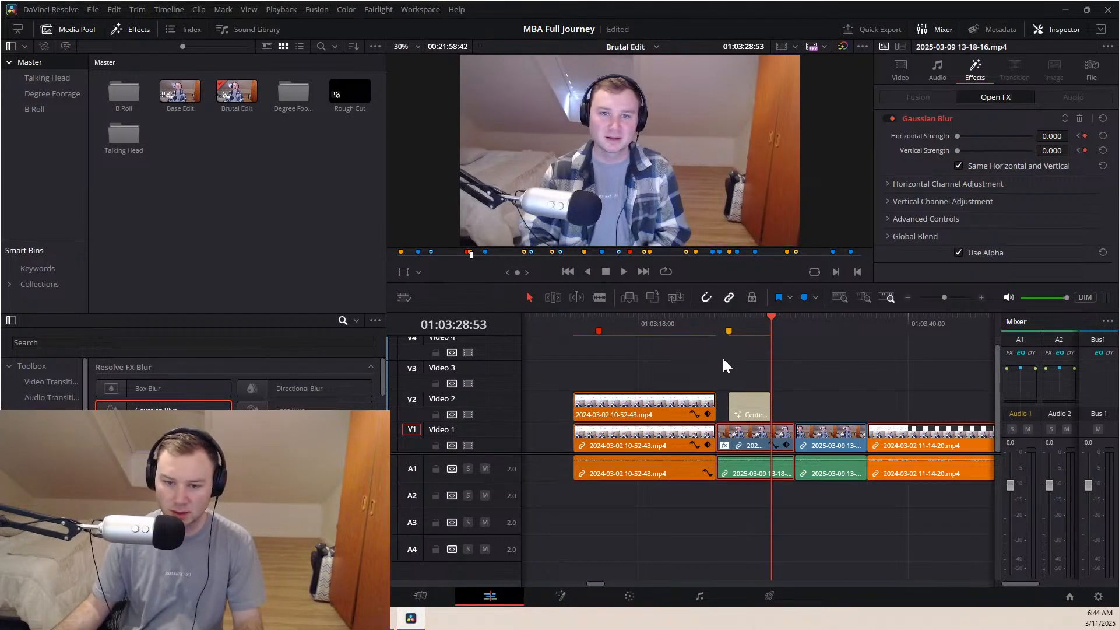
# Keyframe the blur strength at 0.400 on the yellow marker at 01:03:25:25 and at 0.000 at 01:03:25:21
pyautogui.click(729, 317)
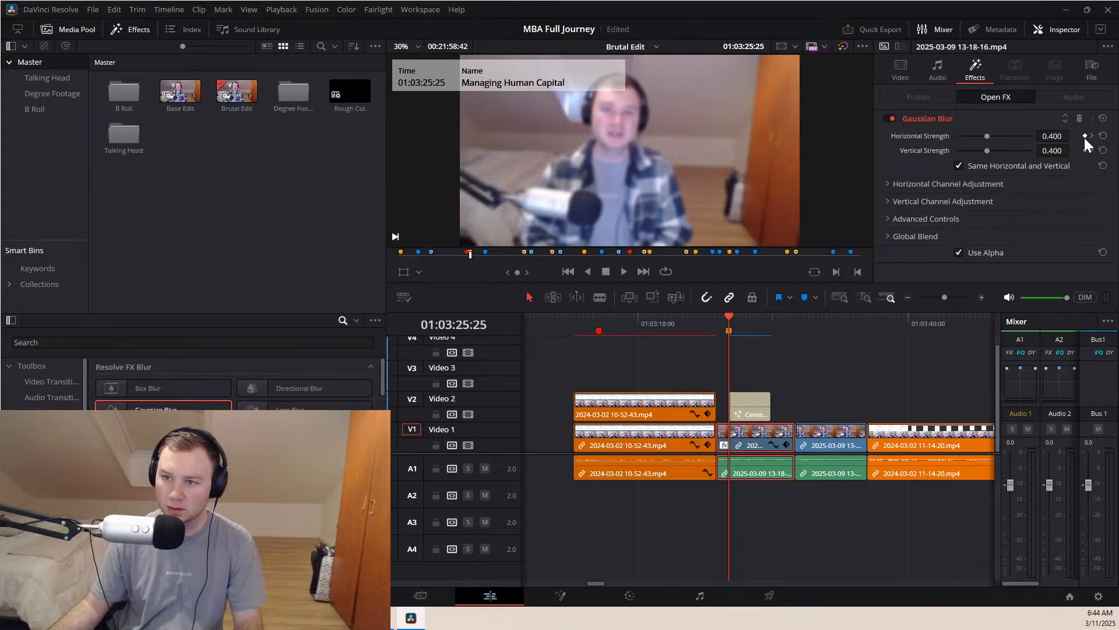
pyautogui.press('Left')
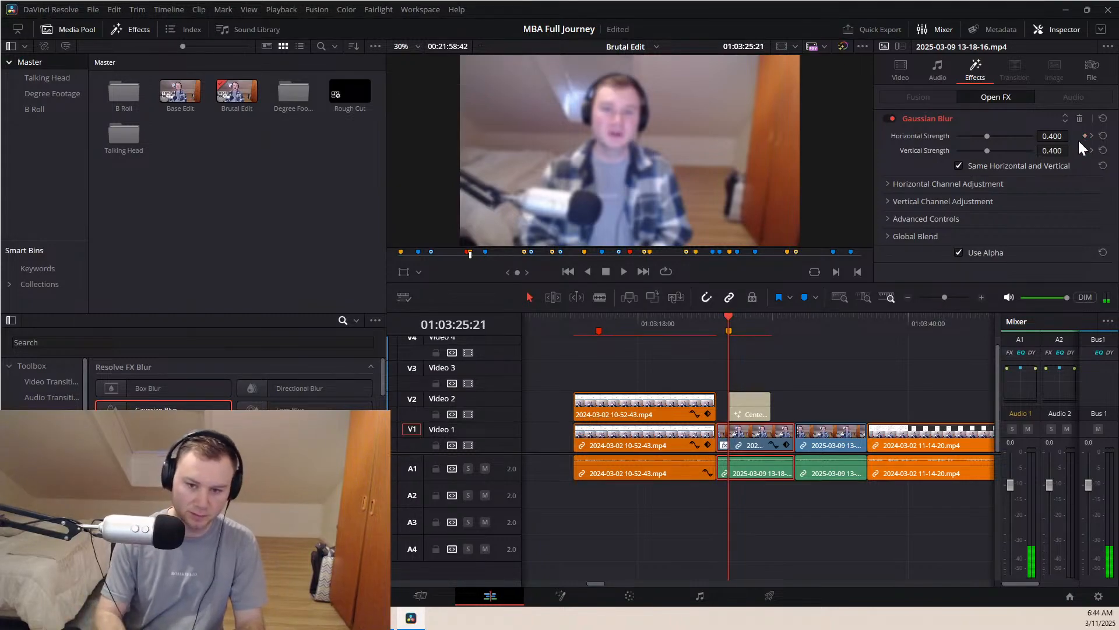
pyautogui.moveTo(991, 132); pyautogui.dragTo(784, 121)
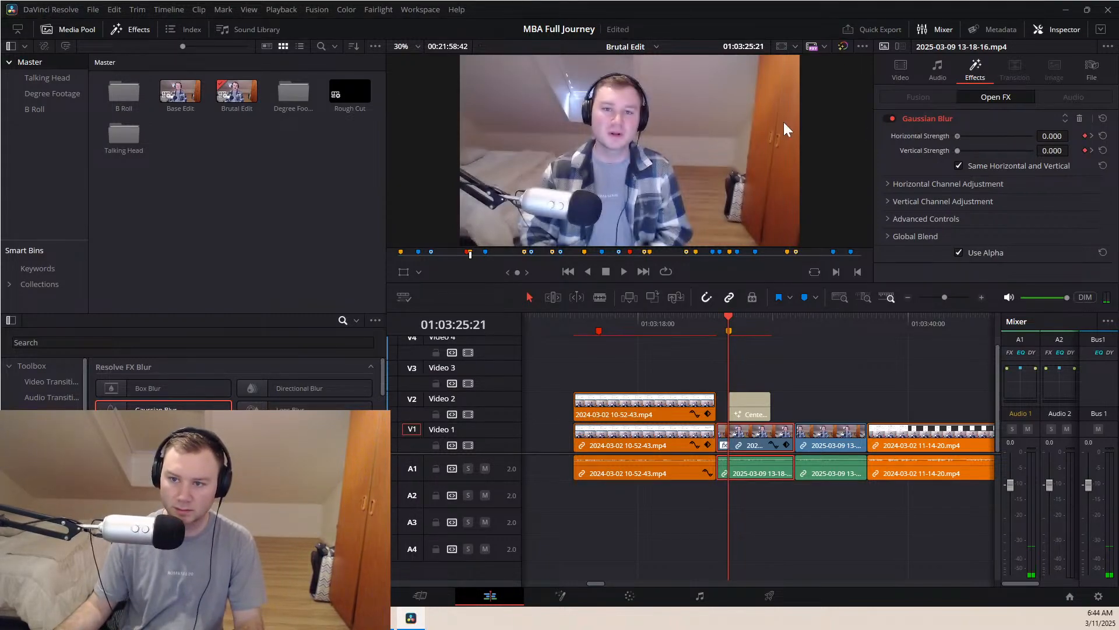
# Play back the blurred title section from just before the talking-head clip up to 01:03:43:40
pyautogui.click(710, 321)
pyautogui.press('space')
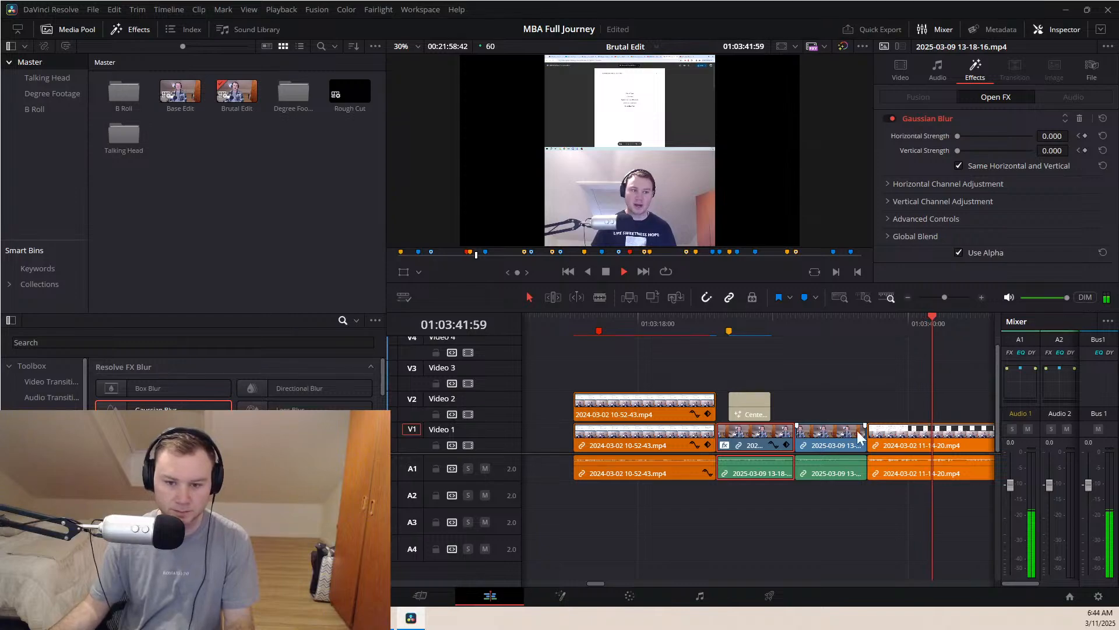
pyautogui.press('space')
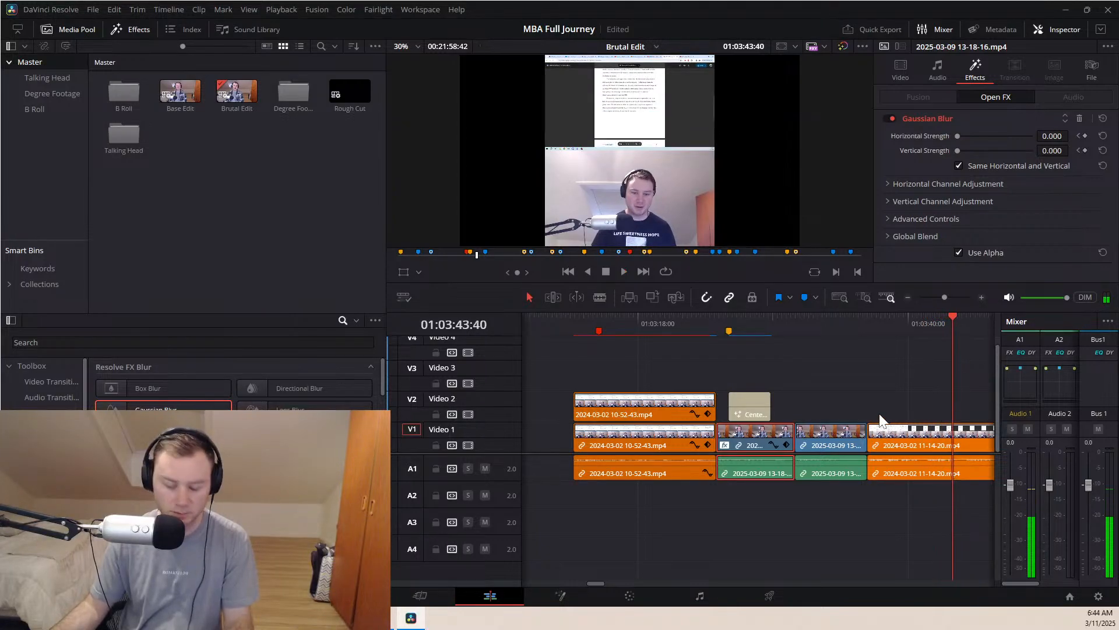
pyautogui.scroll(-3, 886, 424)
pyautogui.moveTo(773, 450); pyautogui.dragTo(775, 413)
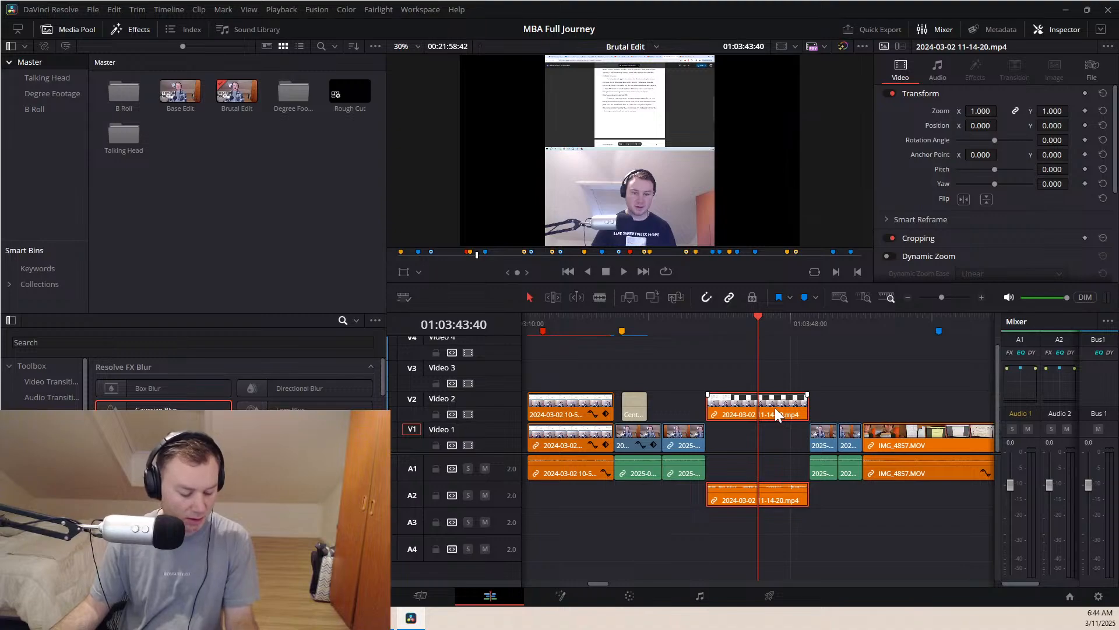
pyautogui.moveTo(774, 407); pyautogui.dragTo(773, 443)
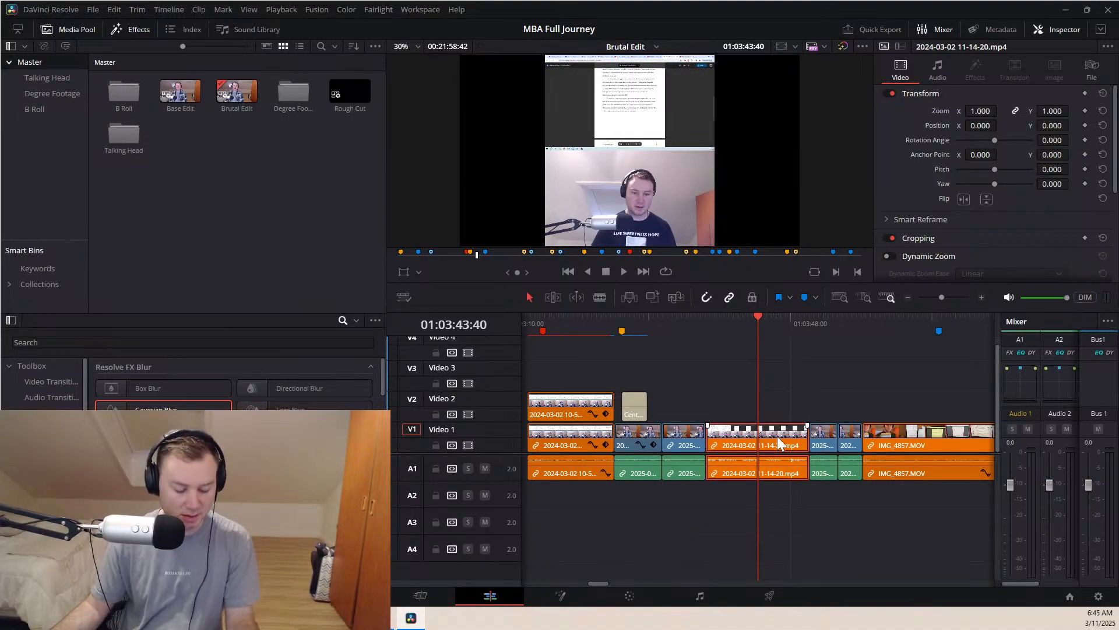
pyautogui.keyDown('alt'); pyautogui.moveTo(780, 437); pyautogui.dragTo(783, 411); pyautogui.keyUp('alt')
pyautogui.click(781, 447)
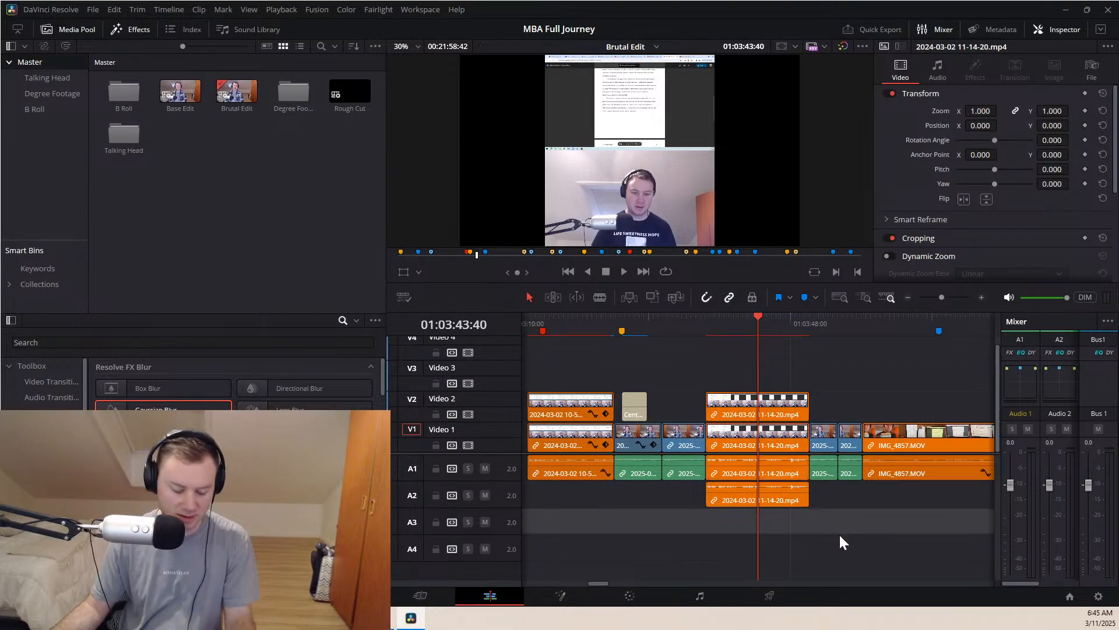
pyautogui.moveTo(841, 556); pyautogui.dragTo(765, 489)
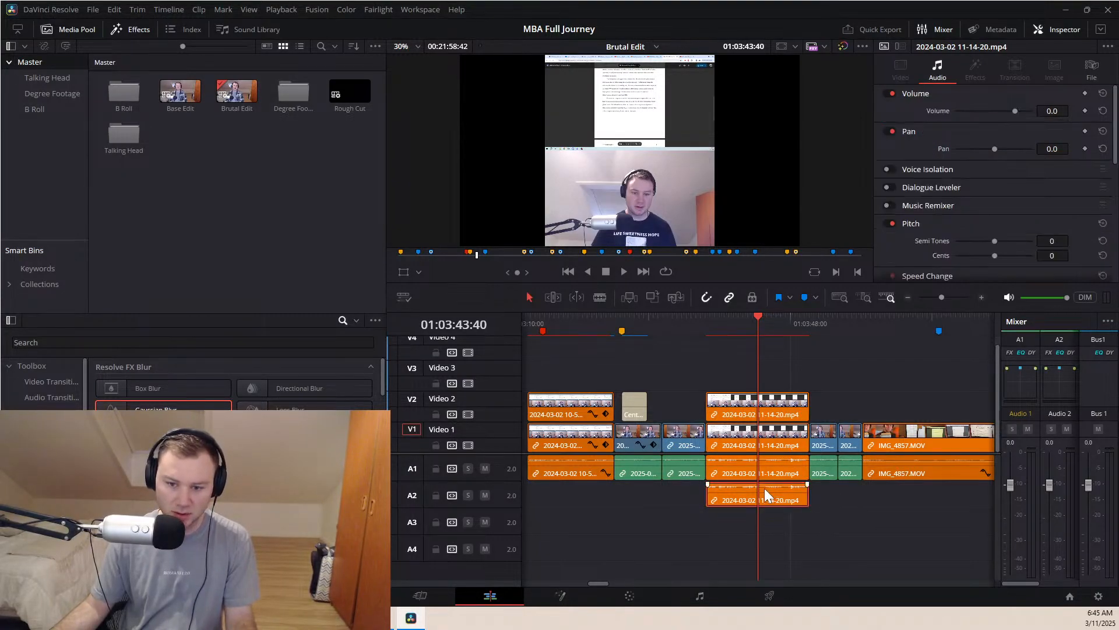
pyautogui.press('Delete')
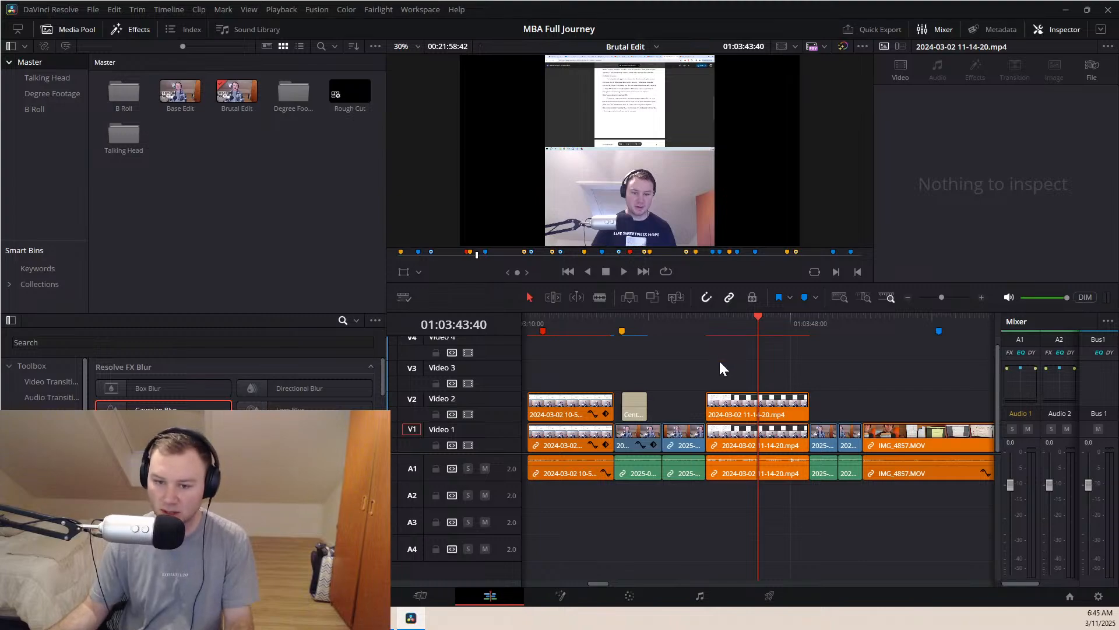
pyautogui.click(574, 445)
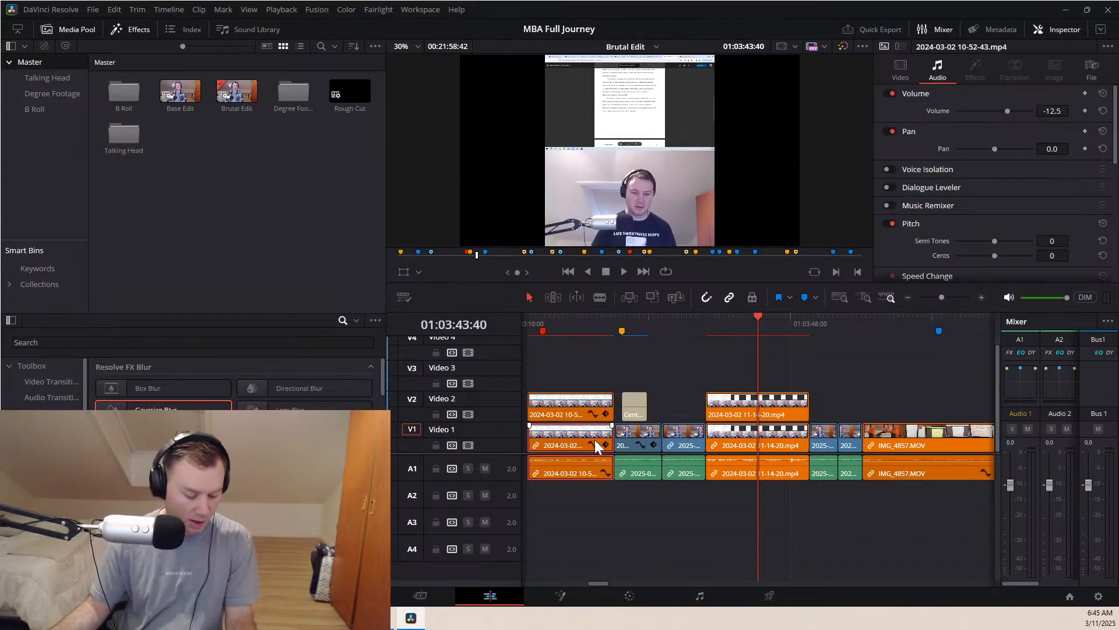
pyautogui.click(736, 446)
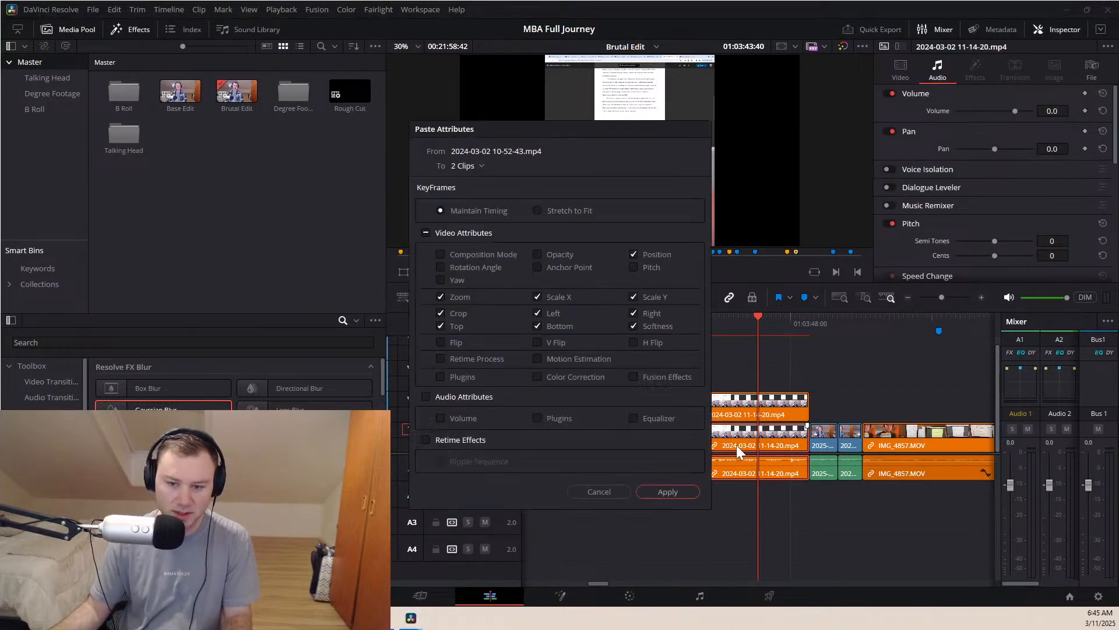
pyautogui.hotkey('alt', 'v')
pyautogui.click(667, 491)
pyautogui.click(565, 405)
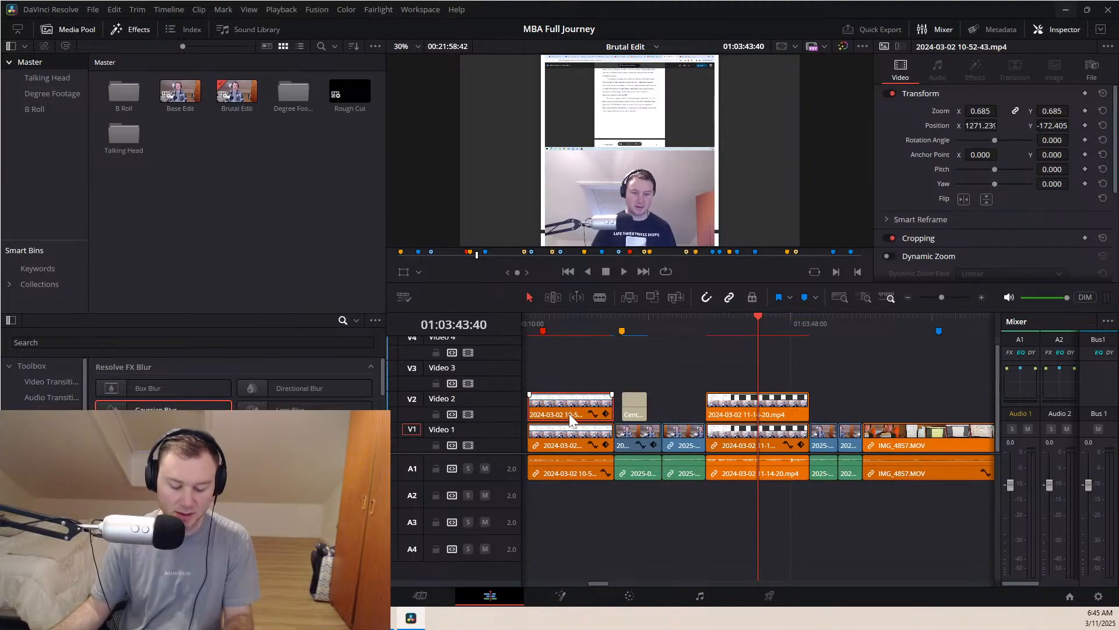
pyautogui.click(739, 414)
pyautogui.hotkey('alt', 'v')
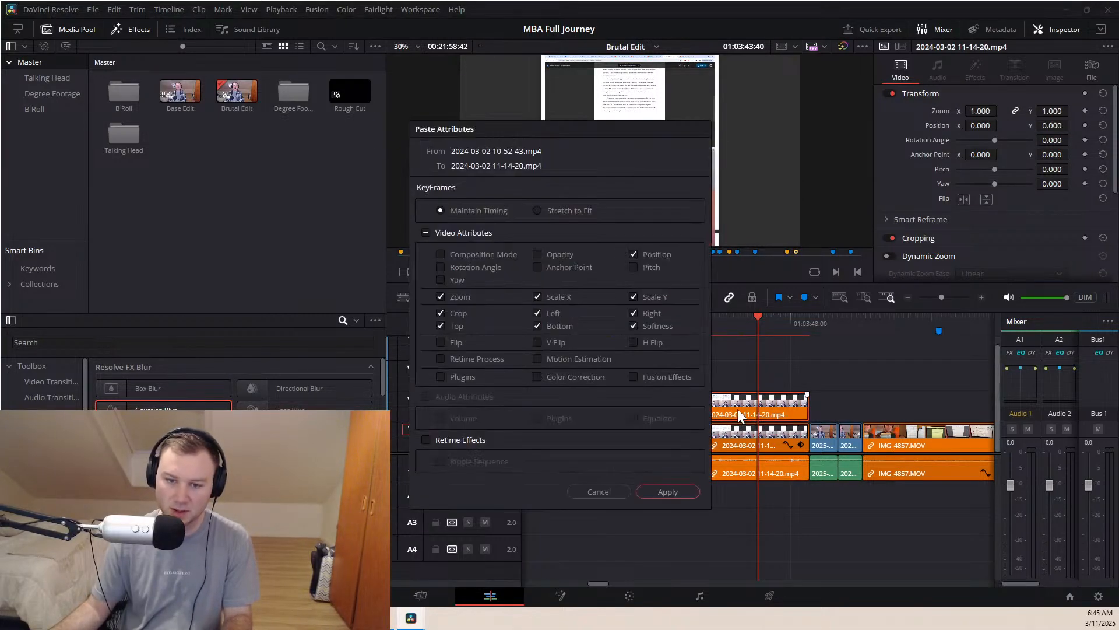
pyautogui.click(673, 492)
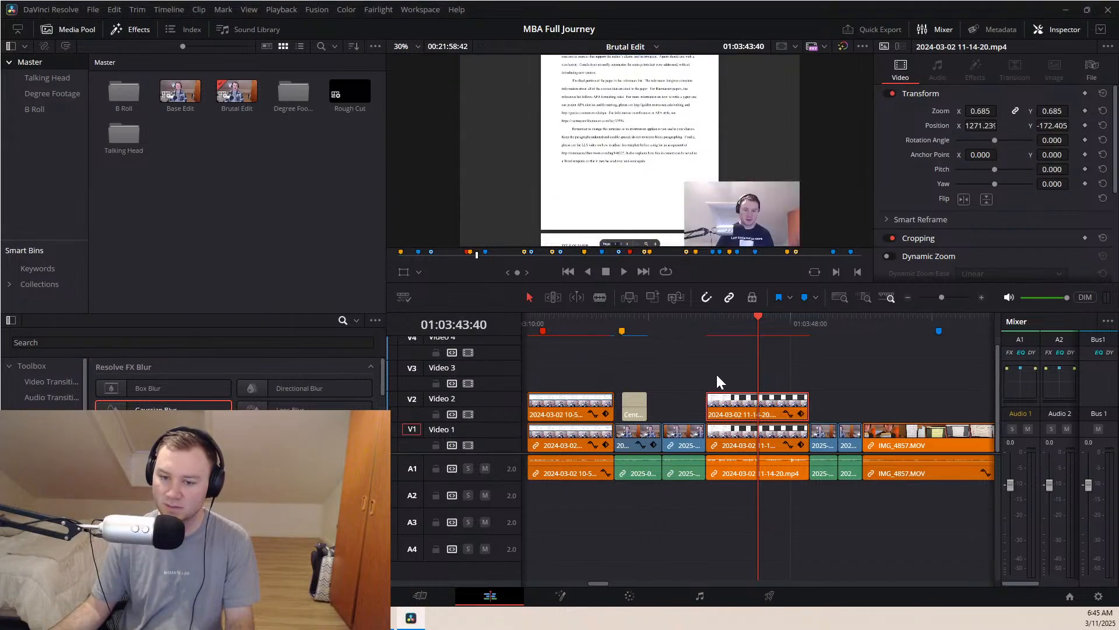
pyautogui.click(711, 323)
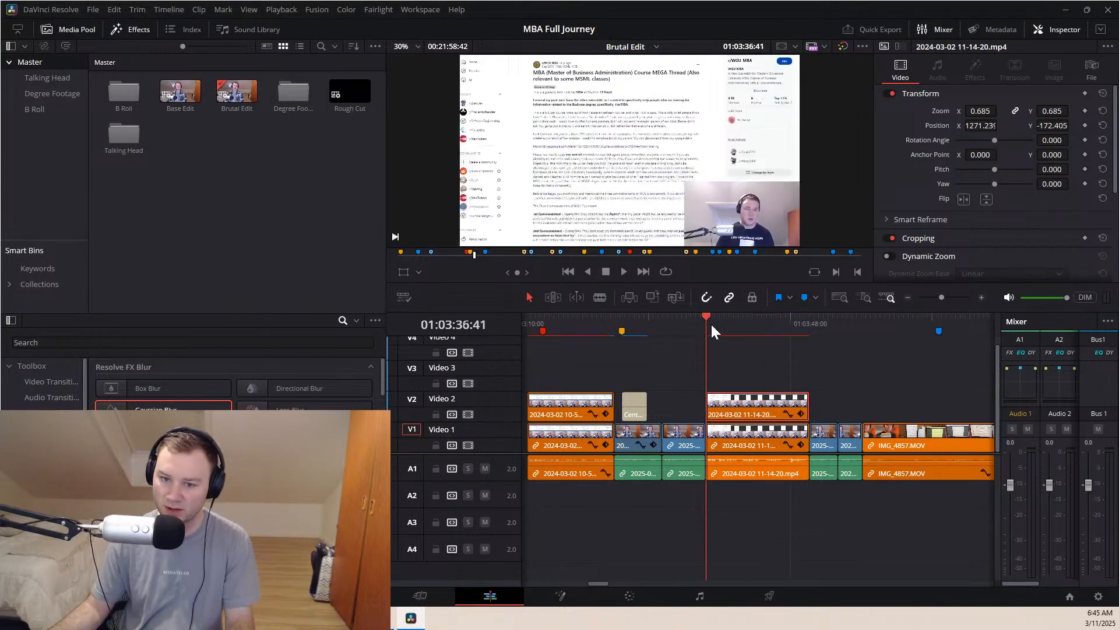
pyautogui.press('space')
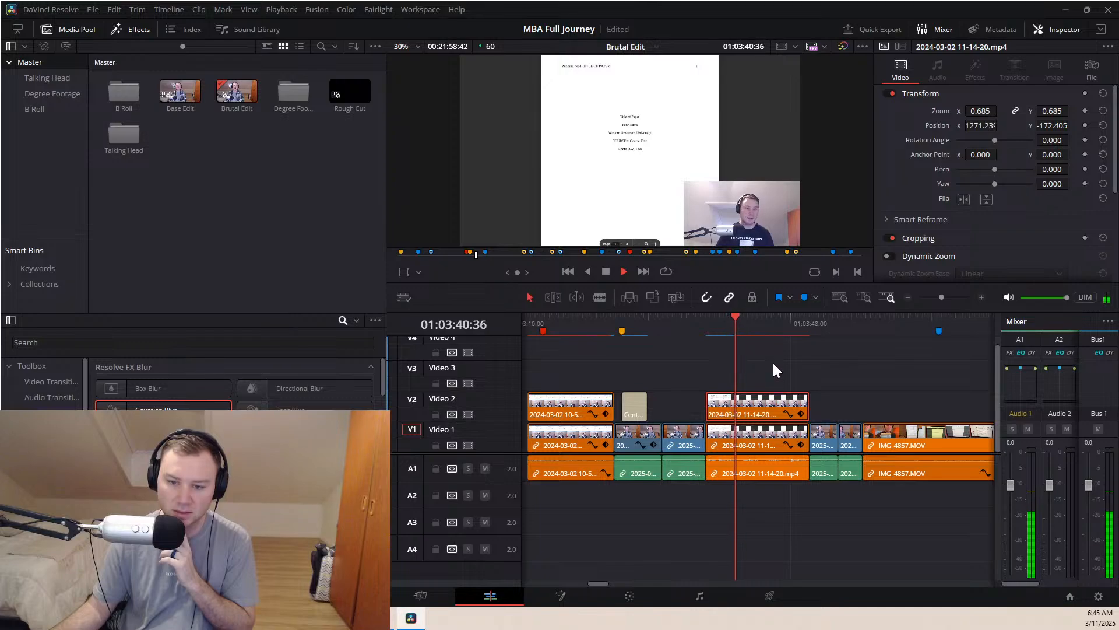
pyautogui.rightClick(782, 405)
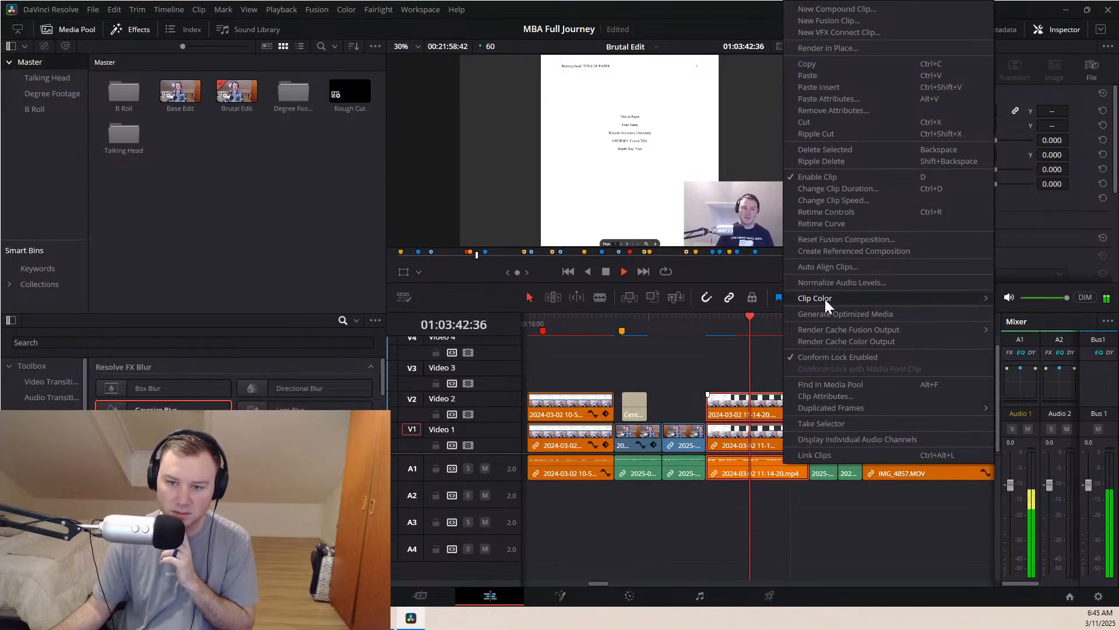
pyautogui.moveTo(903, 296)
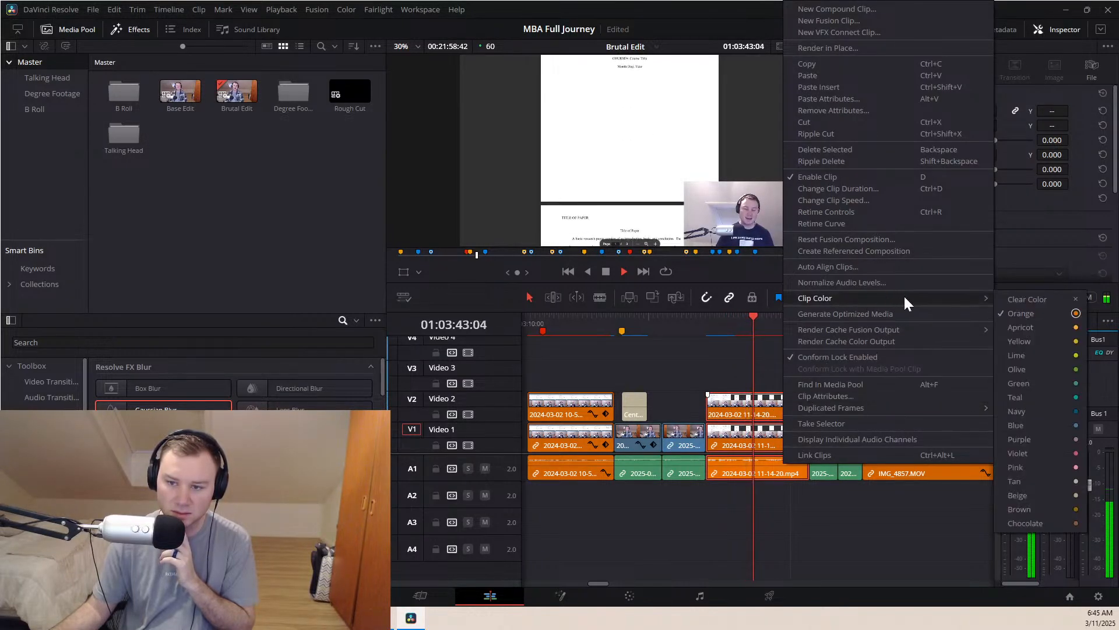
pyautogui.click(1033, 521)
pyautogui.click(743, 535)
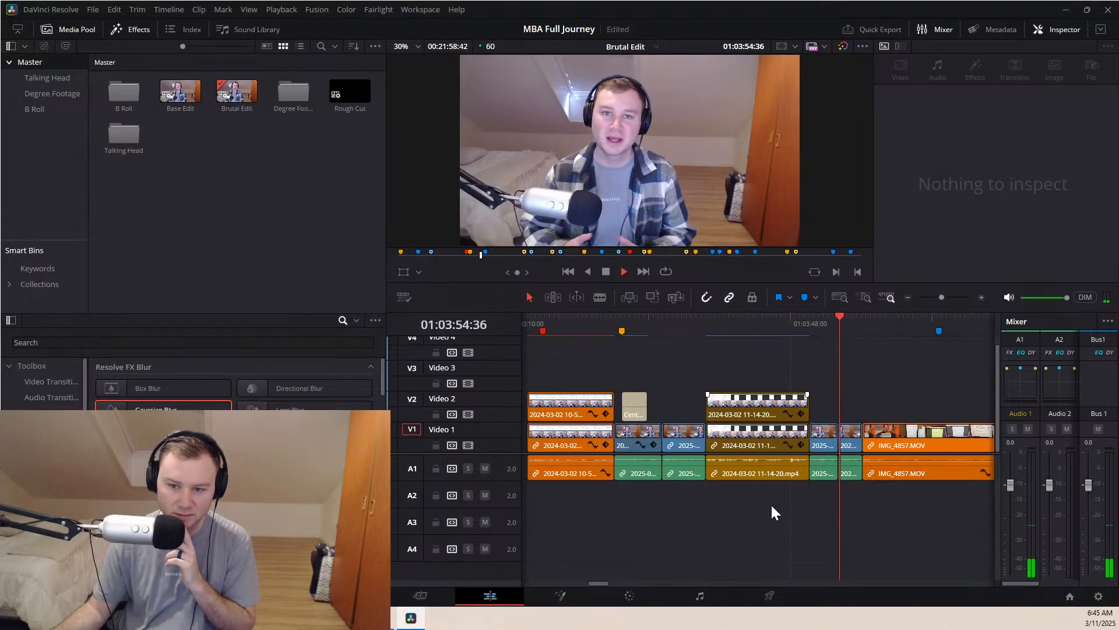
# Review the start of IMG_4857.MOV, then move the two short talking-head clips before it to directly after it
pyautogui.moveTo(602, 578); pyautogui.dragTo(611, 580)
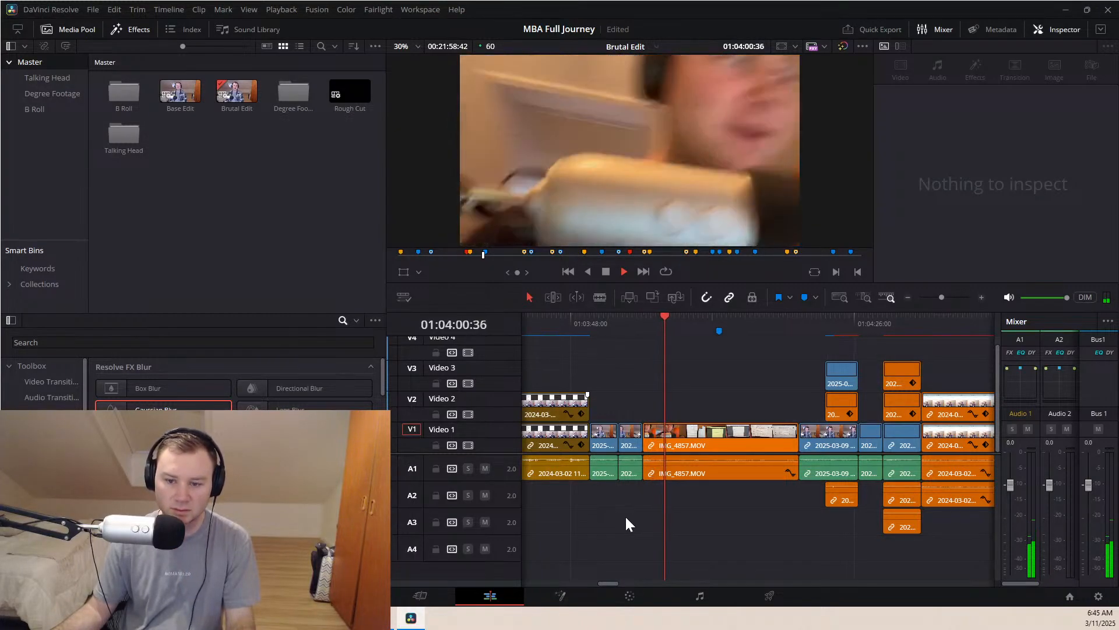
pyautogui.press('space')
pyautogui.click(557, 416)
pyautogui.moveTo(557, 416); pyautogui.dragTo(584, 437)
pyautogui.click(617, 321)
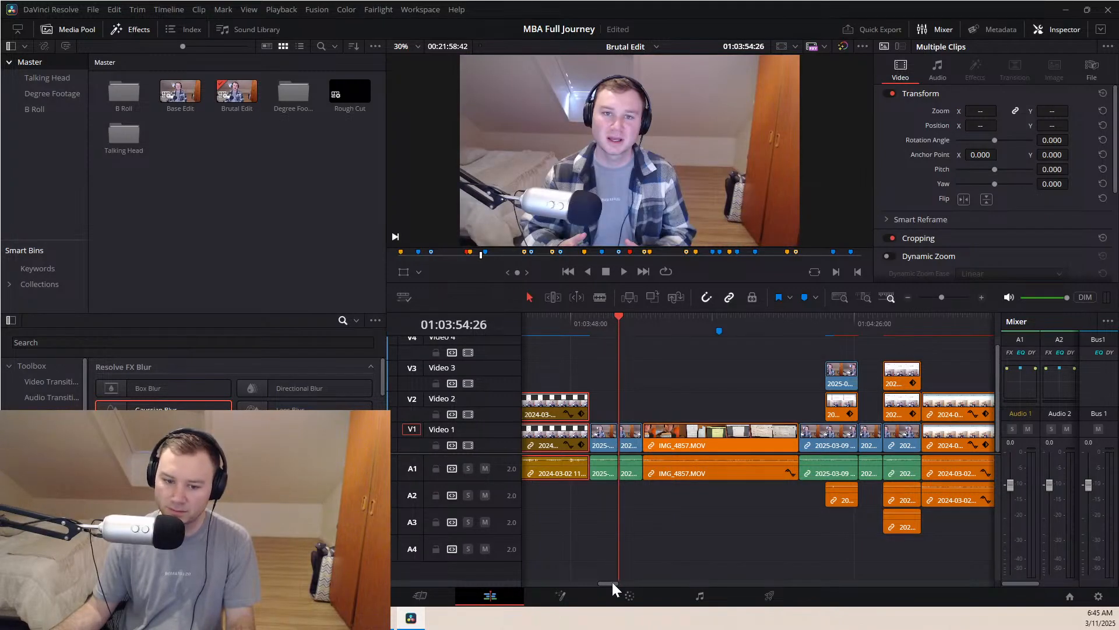
pyautogui.hscroll(-3, 611, 579)
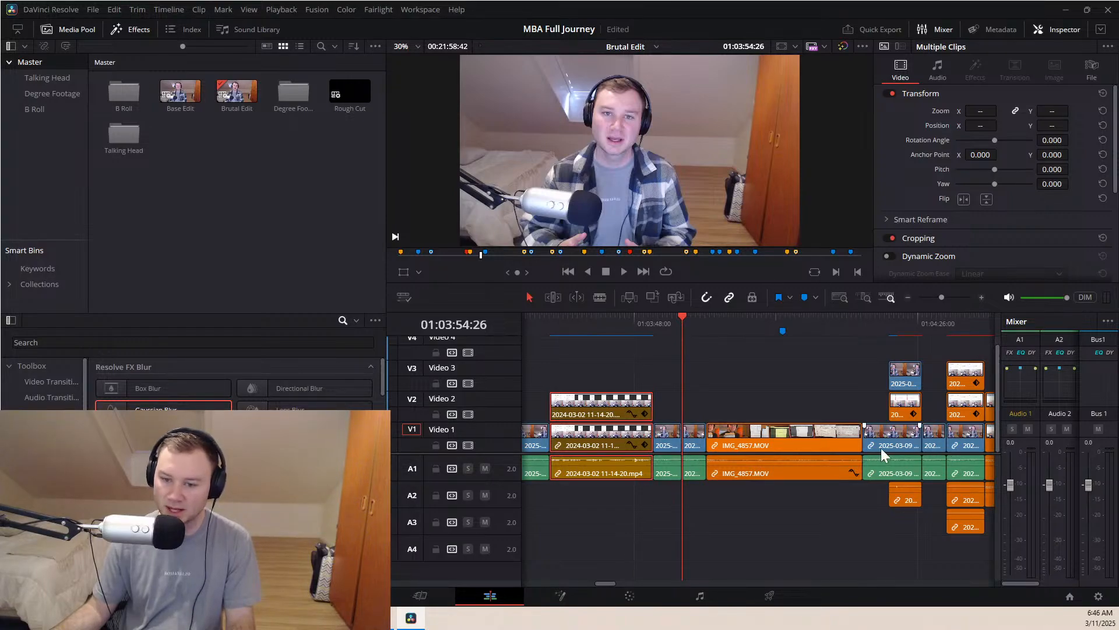
pyautogui.click(671, 437)
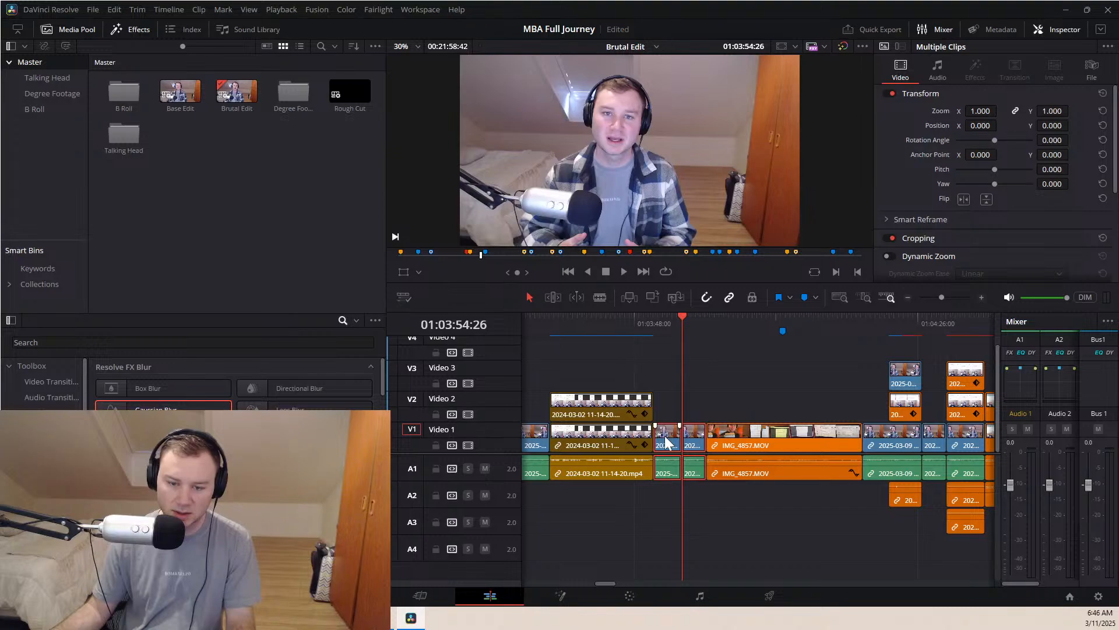
pyautogui.moveTo(668, 443); pyautogui.dragTo(816, 443)
# Play back the reordered section from just before the brown clips through IMG_4857.MOV and the talking-head clips following it
pyautogui.click(545, 321)
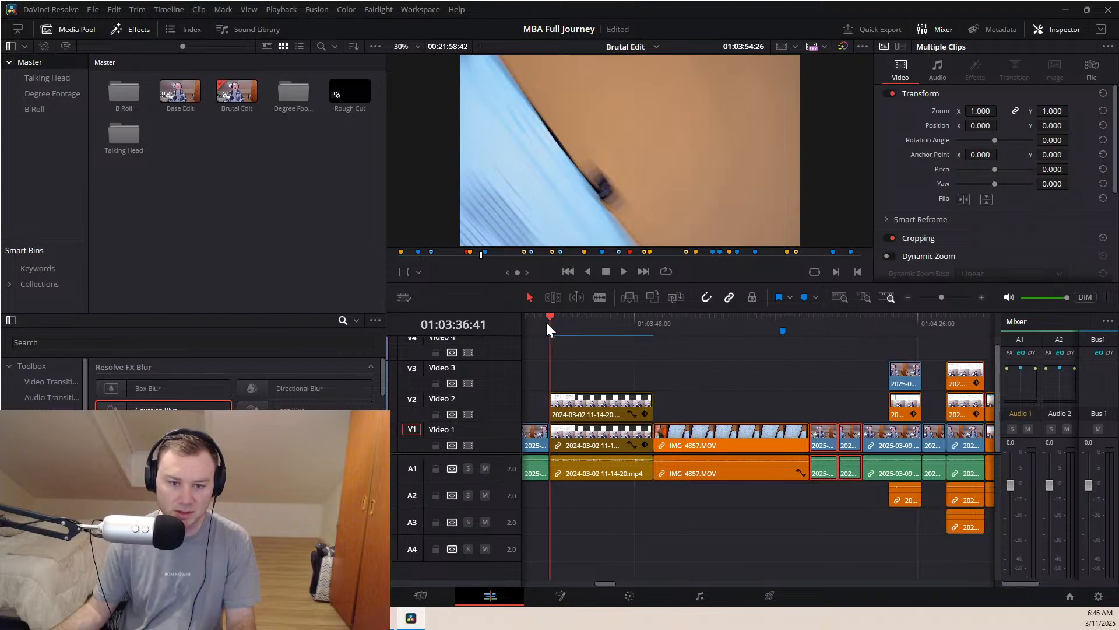
pyautogui.click(541, 324)
pyautogui.press('space')
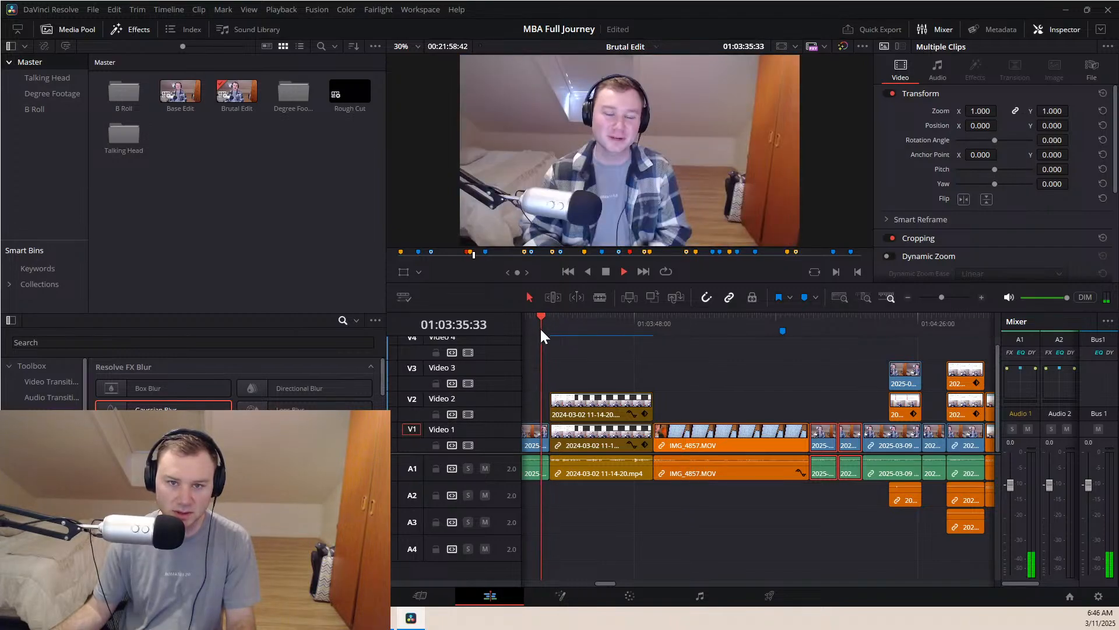
pyautogui.click(651, 320)
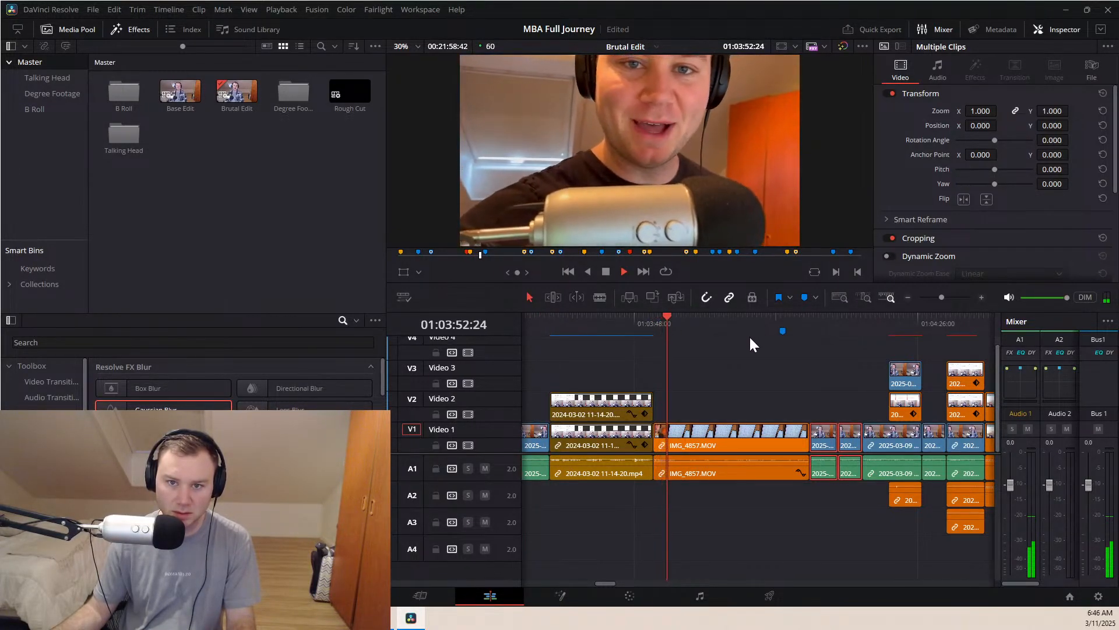
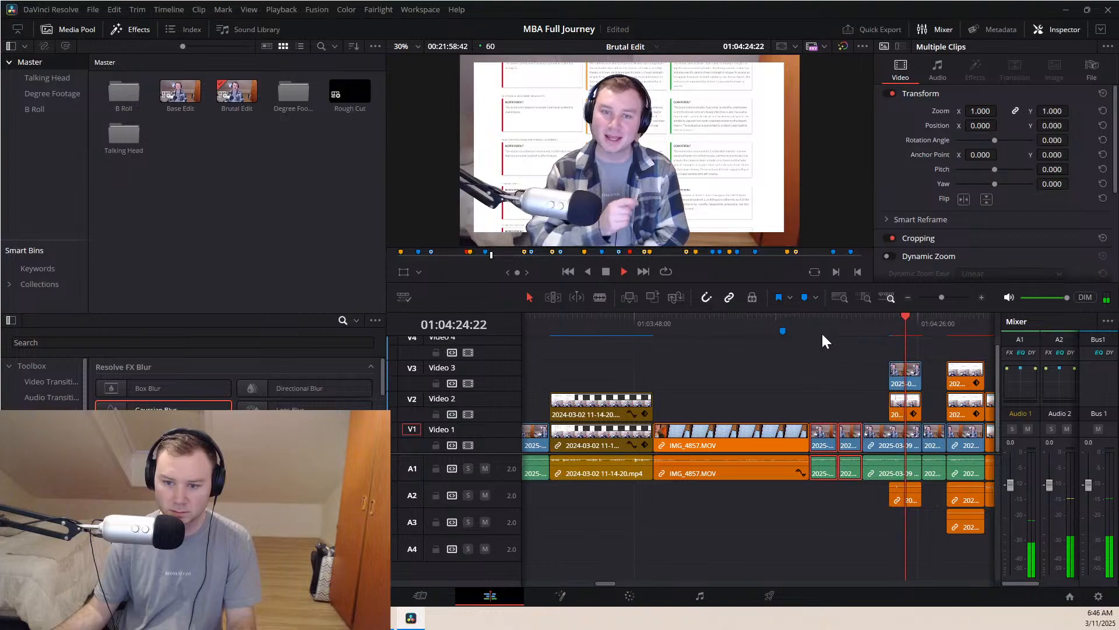
pyautogui.click(837, 320)
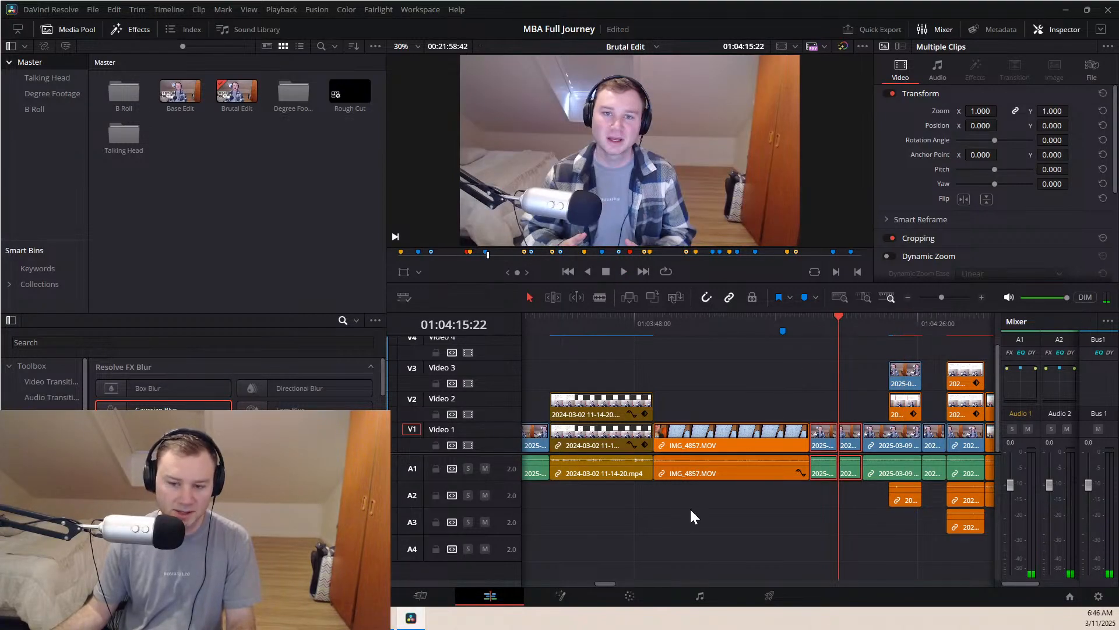
pyautogui.click(860, 397)
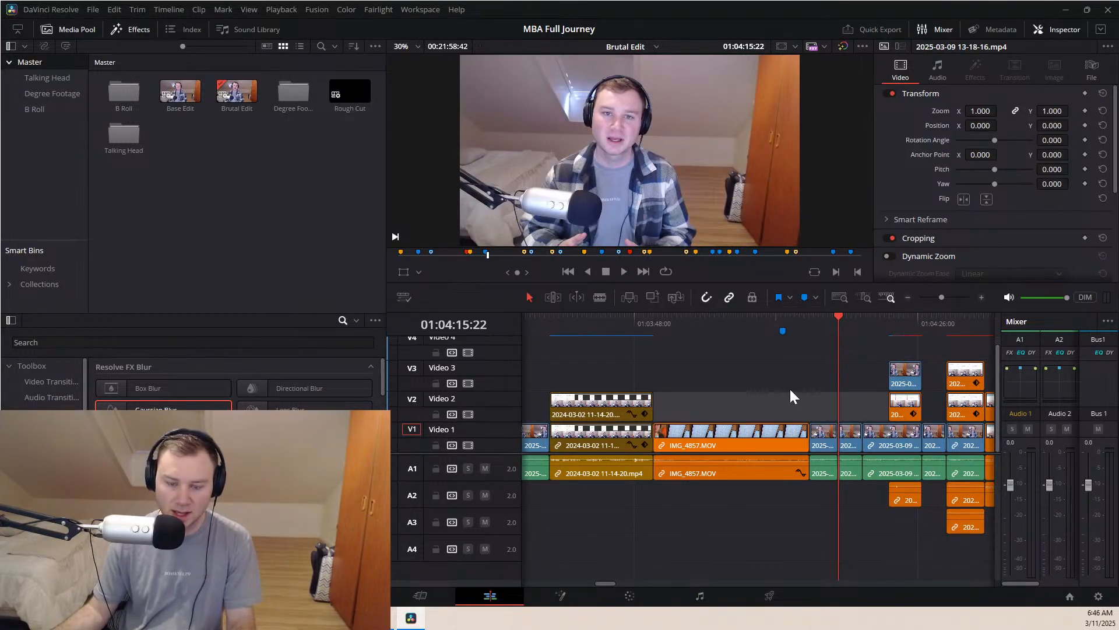
pyautogui.moveTo(624, 373); pyautogui.dragTo(610, 494)
pyautogui.press('BackSpace')
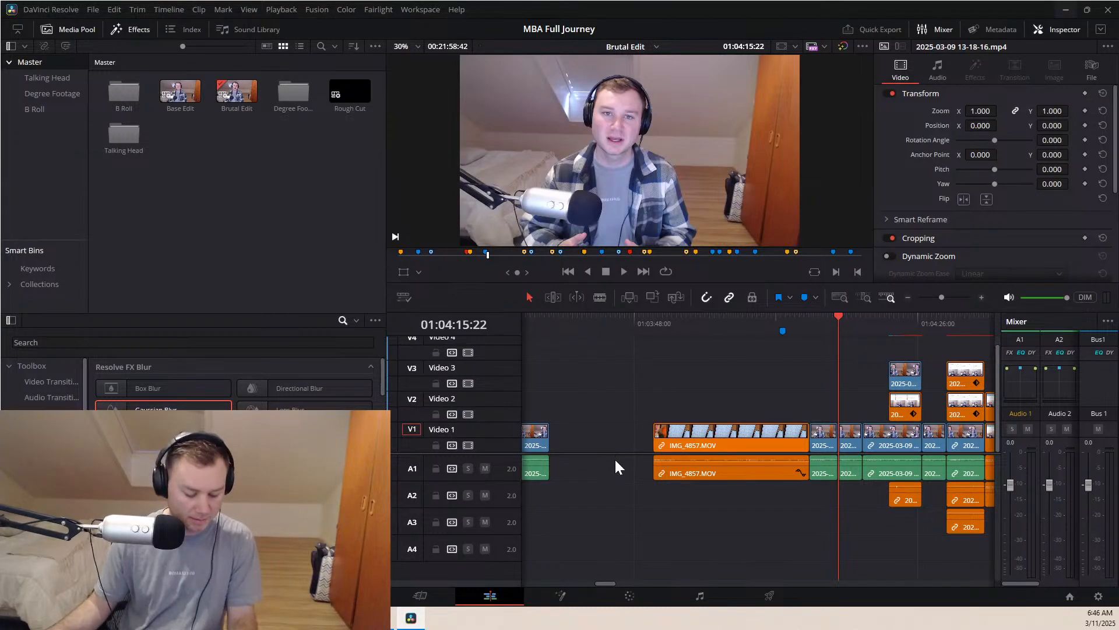
pyautogui.hotkey('ctrl', 'z')
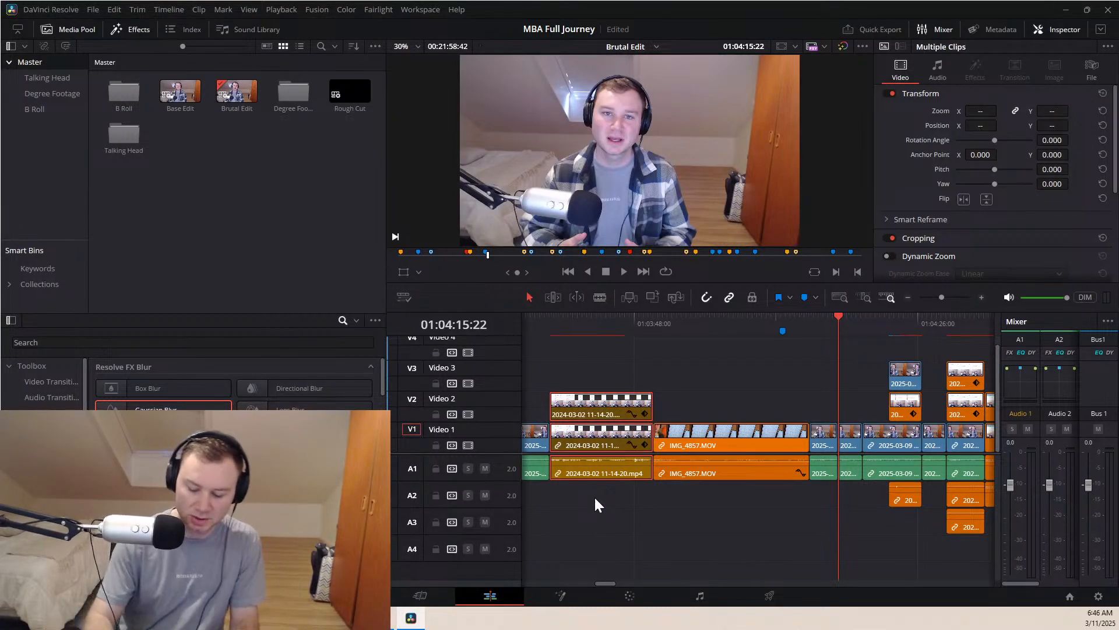
pyautogui.hotkey('shift', 'BackSpace')
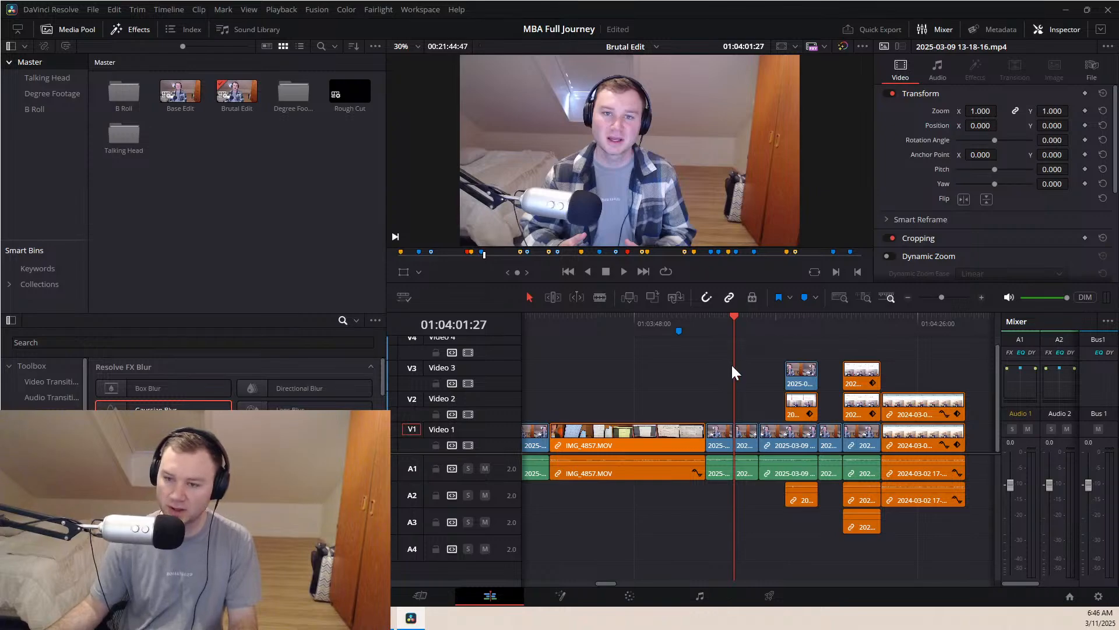
# Apply Gaussian Blur to the second talking-head clip after IMG_4857.MOV, keyframe its strength at 01:04:01:27 and advance to 01:04:01:31
pyautogui.press('/')
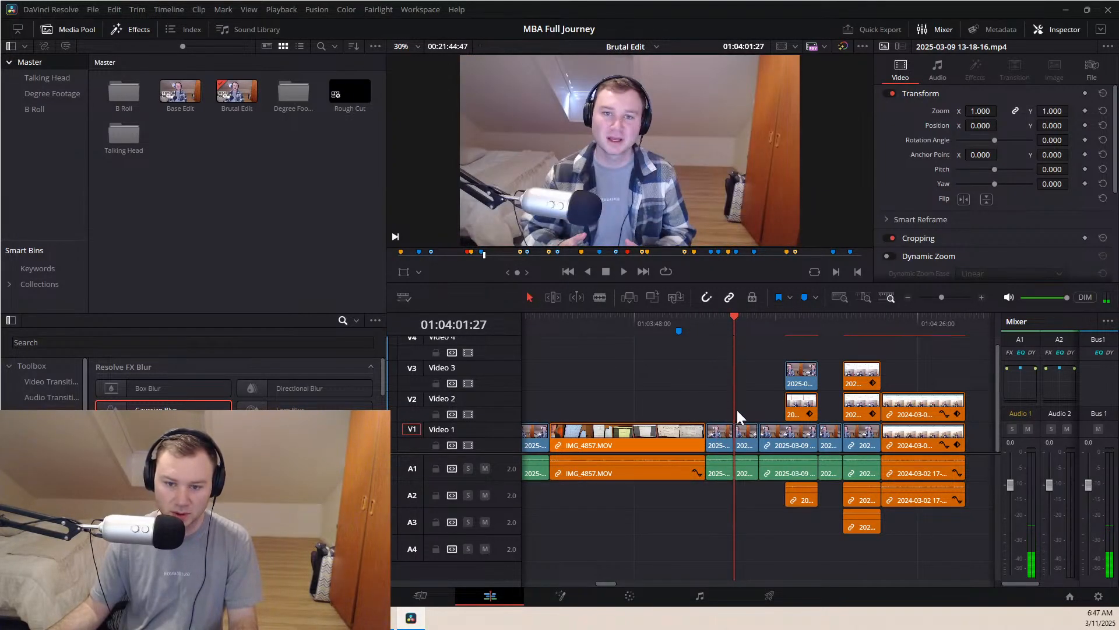
pyautogui.moveTo(155, 408); pyautogui.dragTo(663, 447)
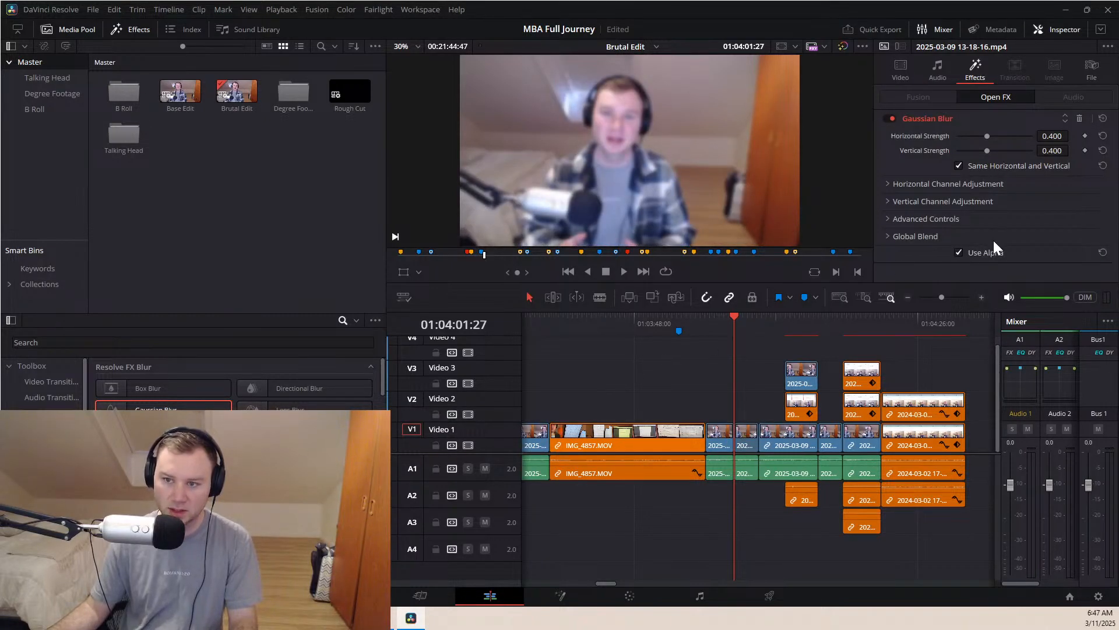
pyautogui.click(1085, 135)
pyautogui.press('Right')
pyautogui.press('Right')
pyautogui.press('Right')
pyautogui.press('Right')
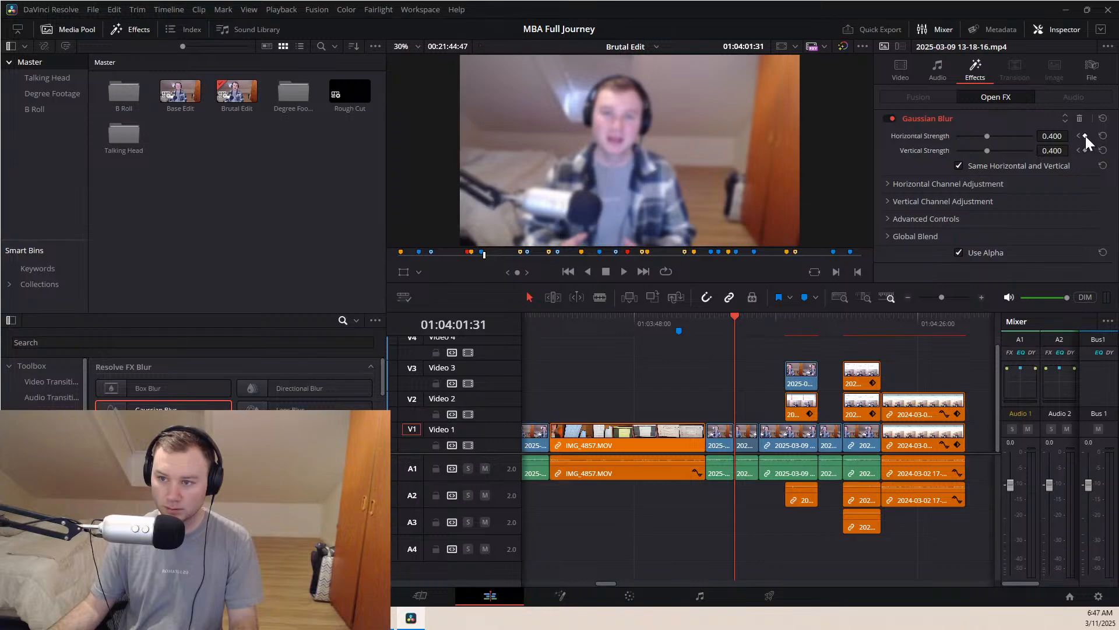
# Keyframe the blur strength at the end of the blurred talking-head clip, 01:04:04:42, and step back to 01:04:04:38
pyautogui.click(758, 318)
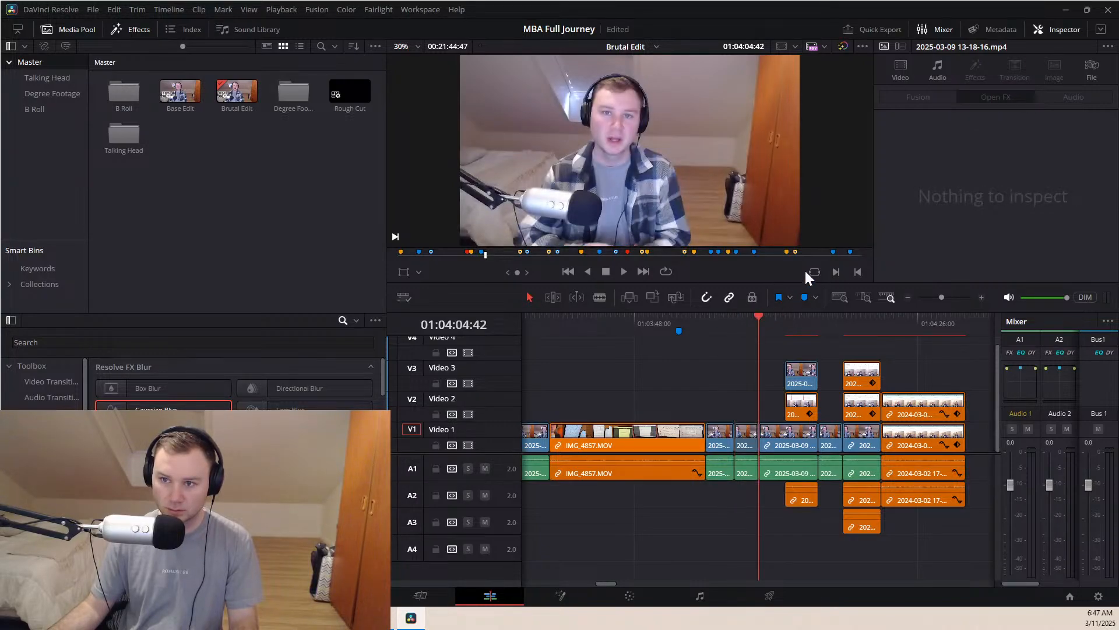
pyautogui.click(744, 438)
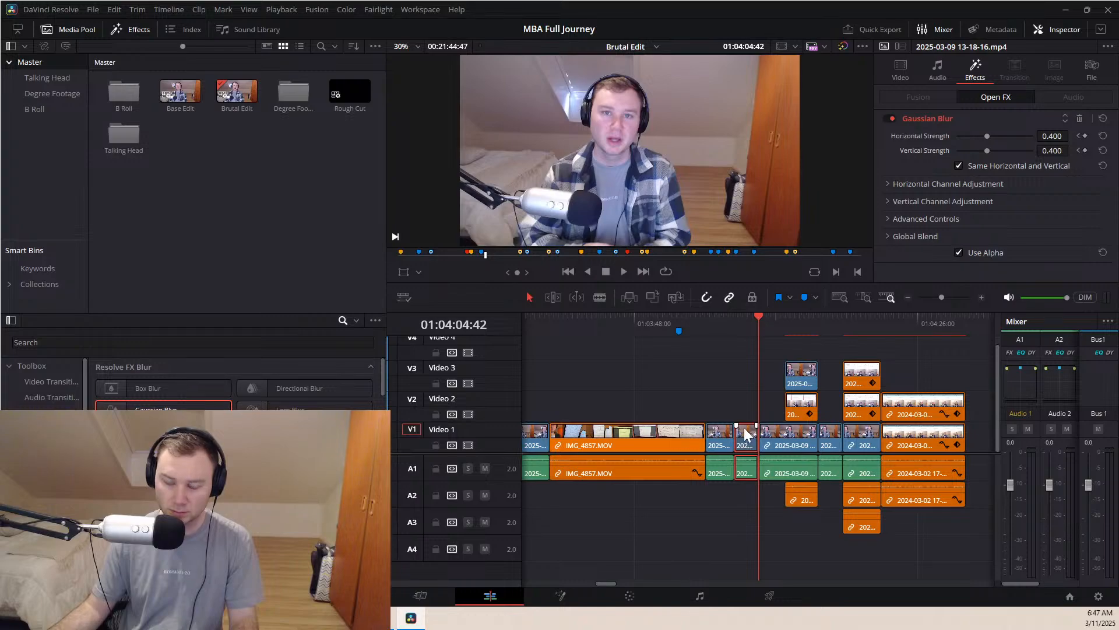
pyautogui.click(1084, 135)
pyautogui.press('Left')
pyautogui.press('Left')
pyautogui.press('Left')
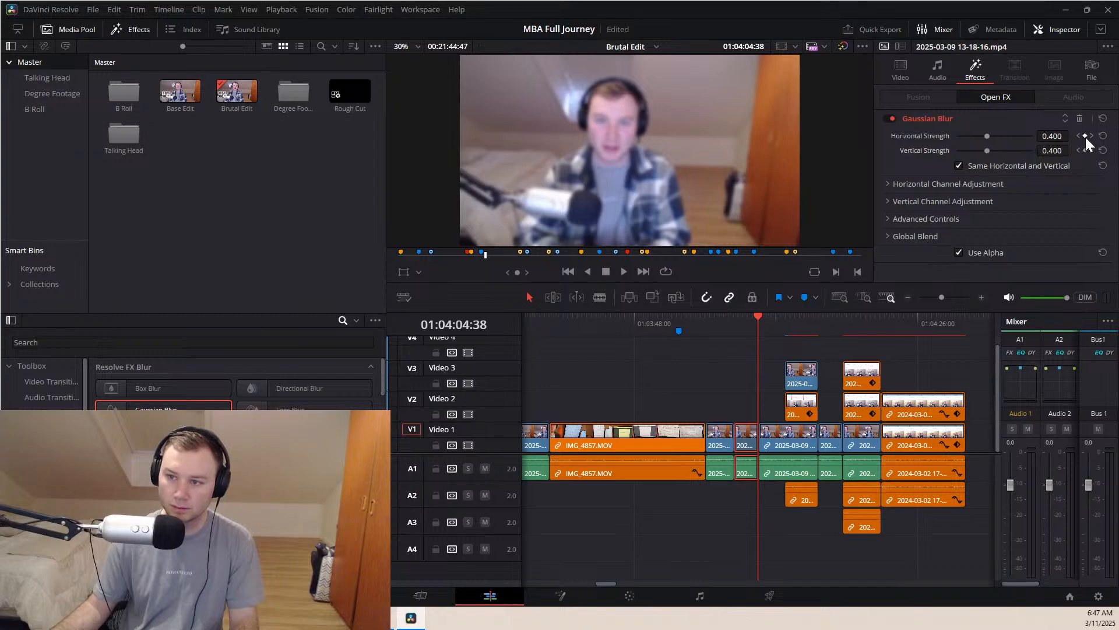
# Return to the 01:04:04:42 keyframe and set the horizontal and vertical blur strength to 0.000
pyautogui.press('Right')
pyautogui.press('Right')
pyautogui.press('Right')
pyautogui.press('Right')
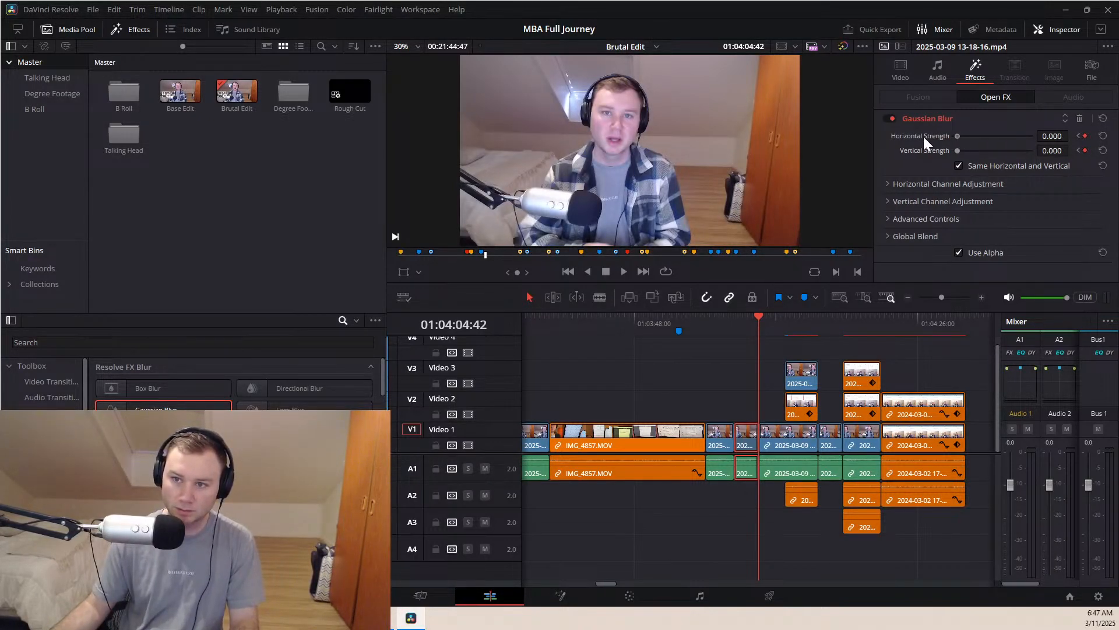
# Add a Center Reveal title on Video 2 above the blurred talking-head clip, starting at 01:04:01:27
pyautogui.click(734, 328)
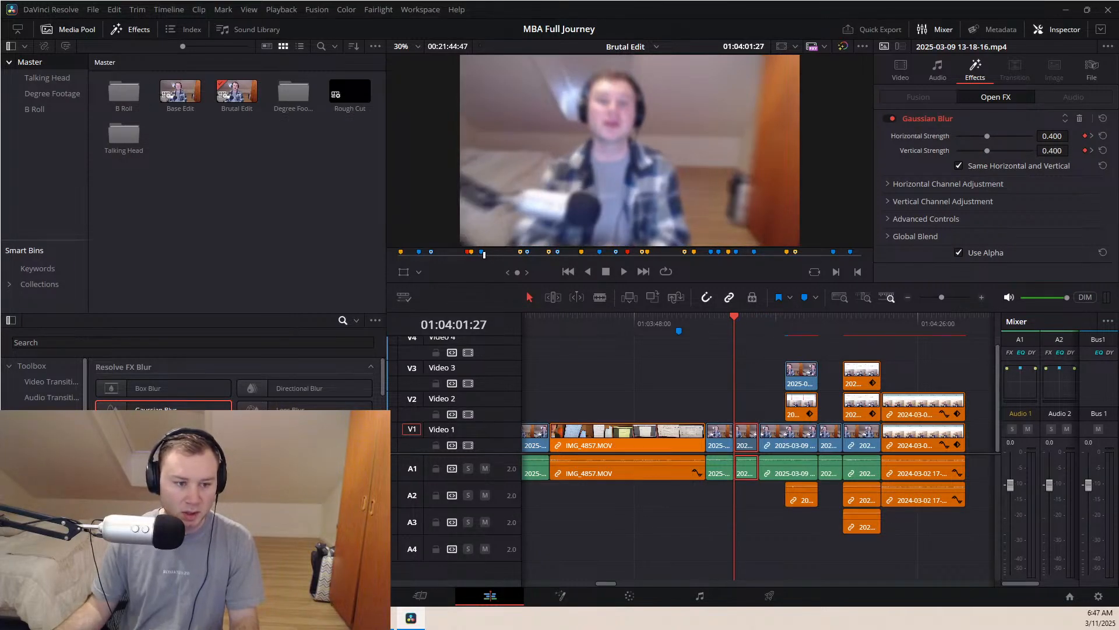
pyautogui.click(35, 413)
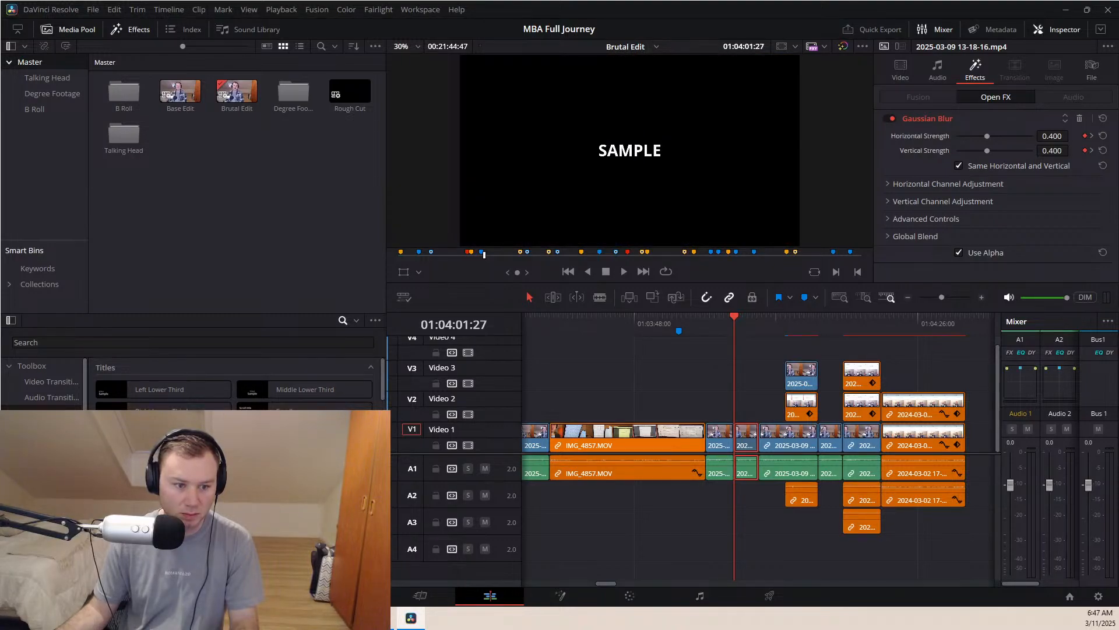
pyautogui.moveTo(259, 509); pyautogui.dragTo(735, 399)
pyautogui.click(750, 401)
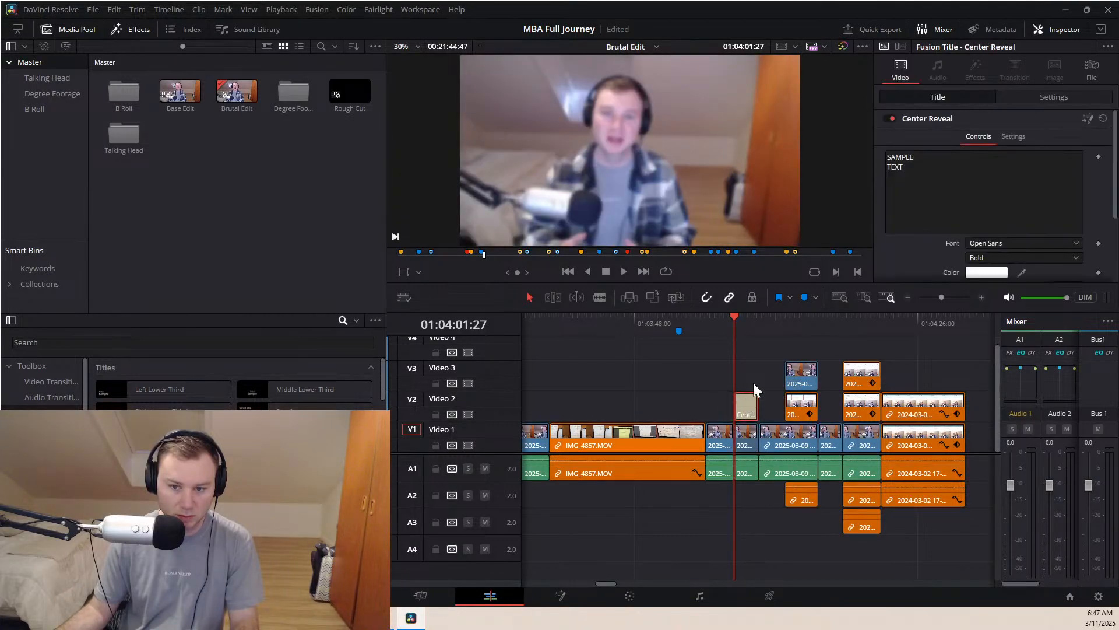
# Replace the Center Reveal title's sample text with "Tip:" and, on a second line, "Write to the Rubrik"
pyautogui.moveTo(922, 172); pyautogui.dragTo(862, 141)
pyautogui.write('T')
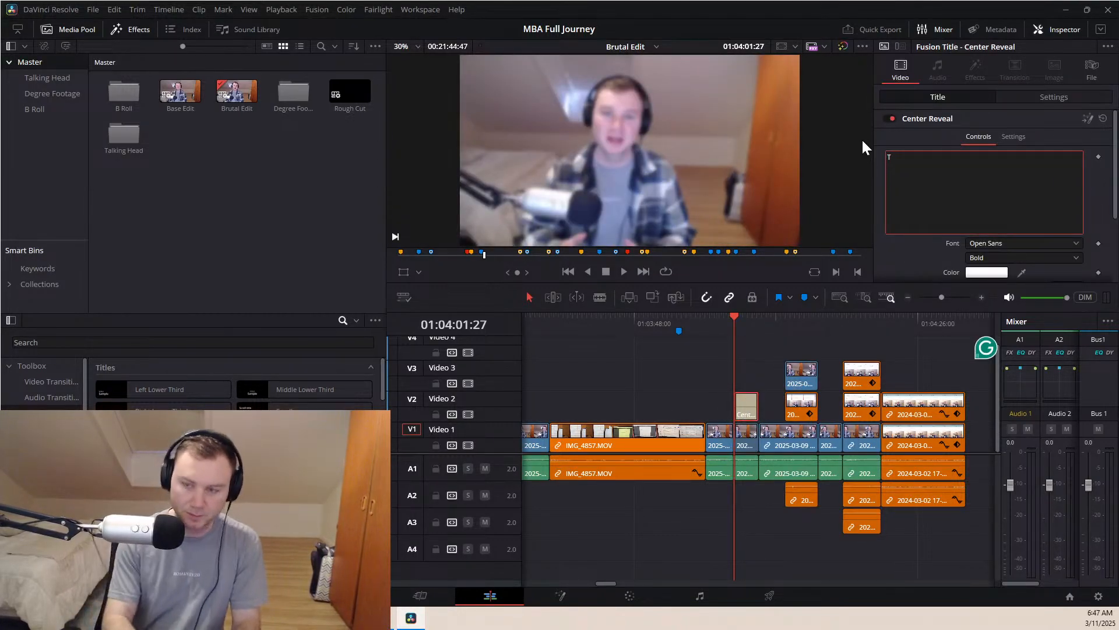
pyautogui.write('ip: ')
pyautogui.write('Write to the R')
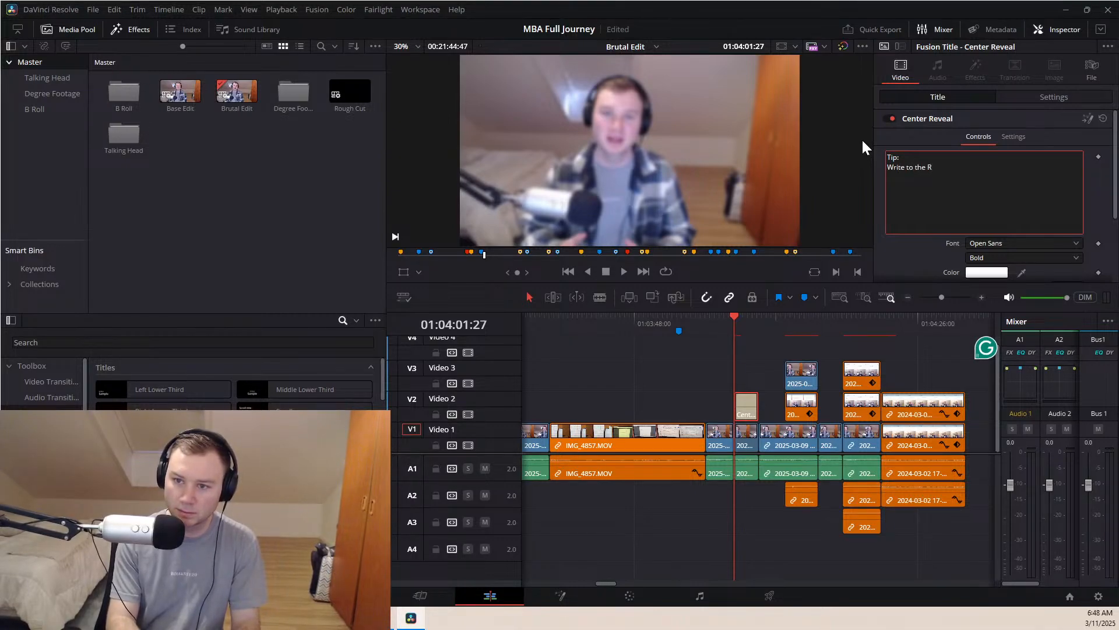
pyautogui.write('ubri')
pyautogui.press('BackSpace')
pyautogui.write('rik')
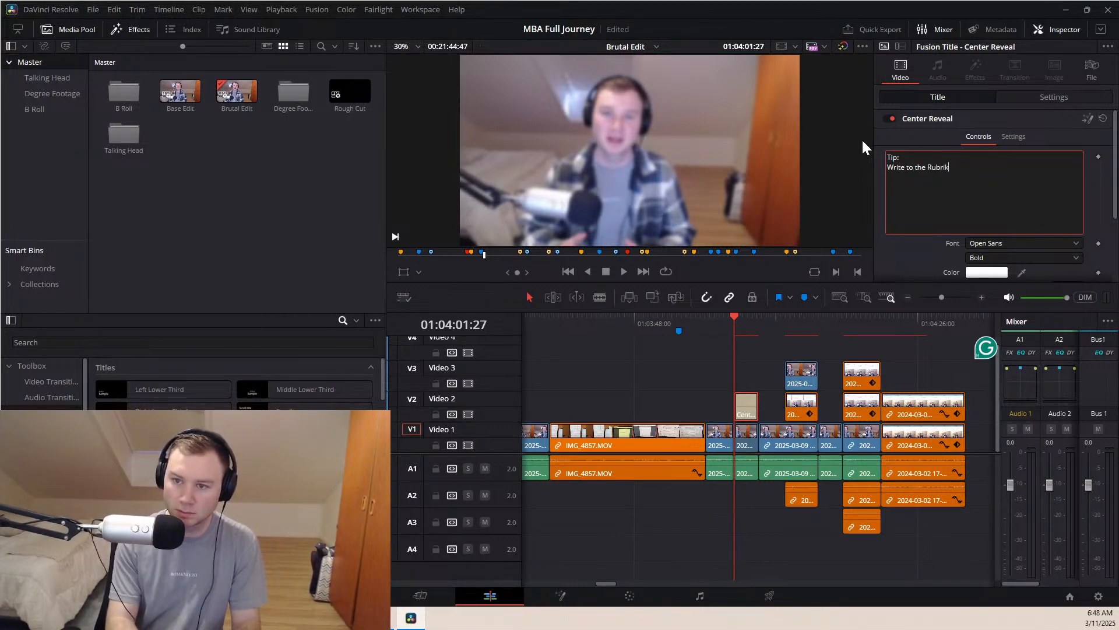
# Search Google in Chrome for "rubrik" and "rubrik meaning" to check the spelling, and return to DaVinci Resolve
pyautogui.moveTo(0, 11); pyautogui.dragTo(384, 58)
pyautogui.click(459, 41)
pyautogui.write('r')
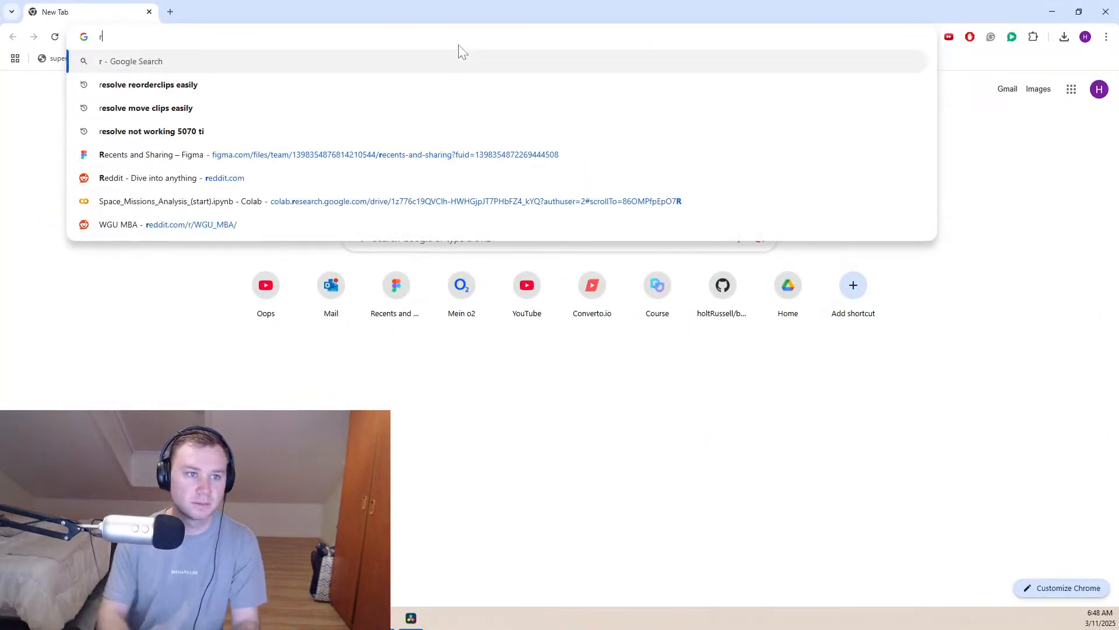
pyautogui.write('ubrik')
pyautogui.press('Return')
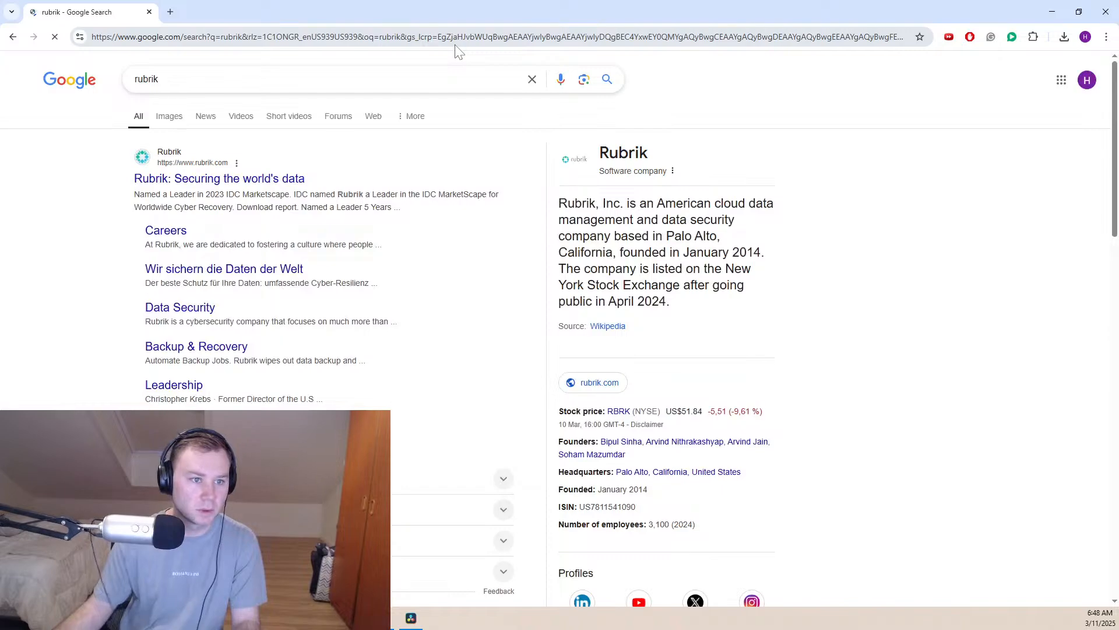
pyautogui.click(160, 79)
pyautogui.click(159, 79)
pyautogui.write('meaning')
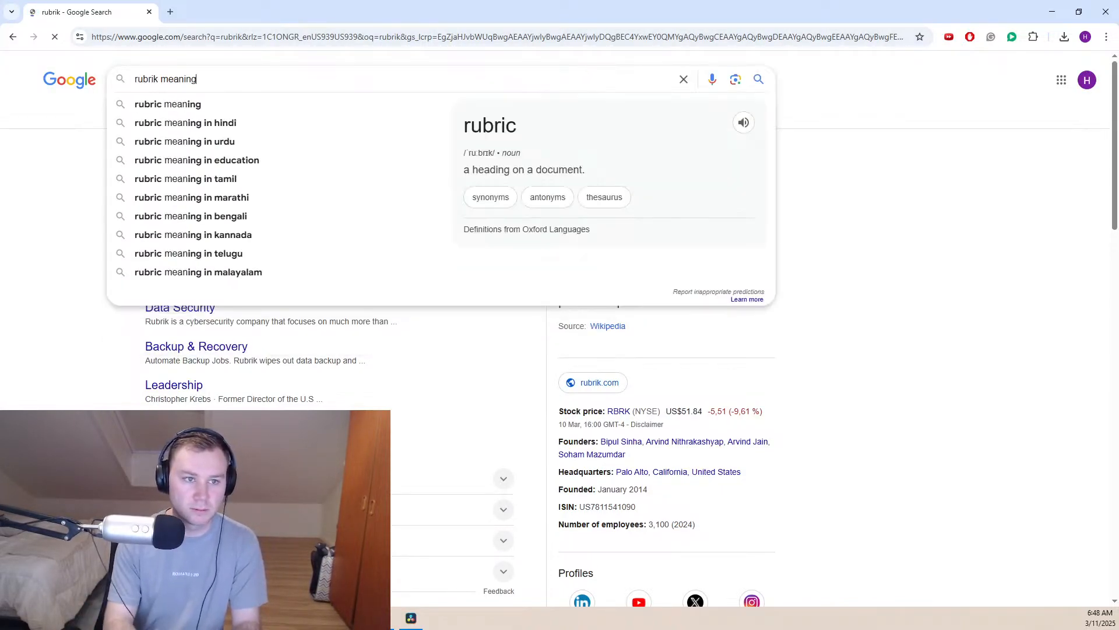
pyautogui.press('Return')
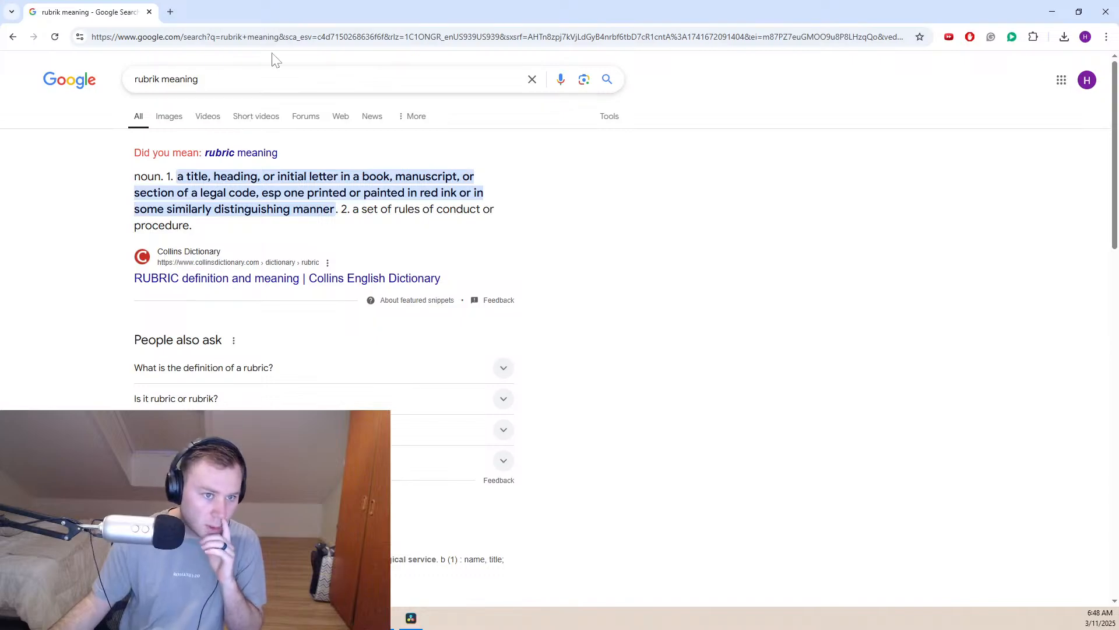
pyautogui.hotkey('alt', 'Tab')
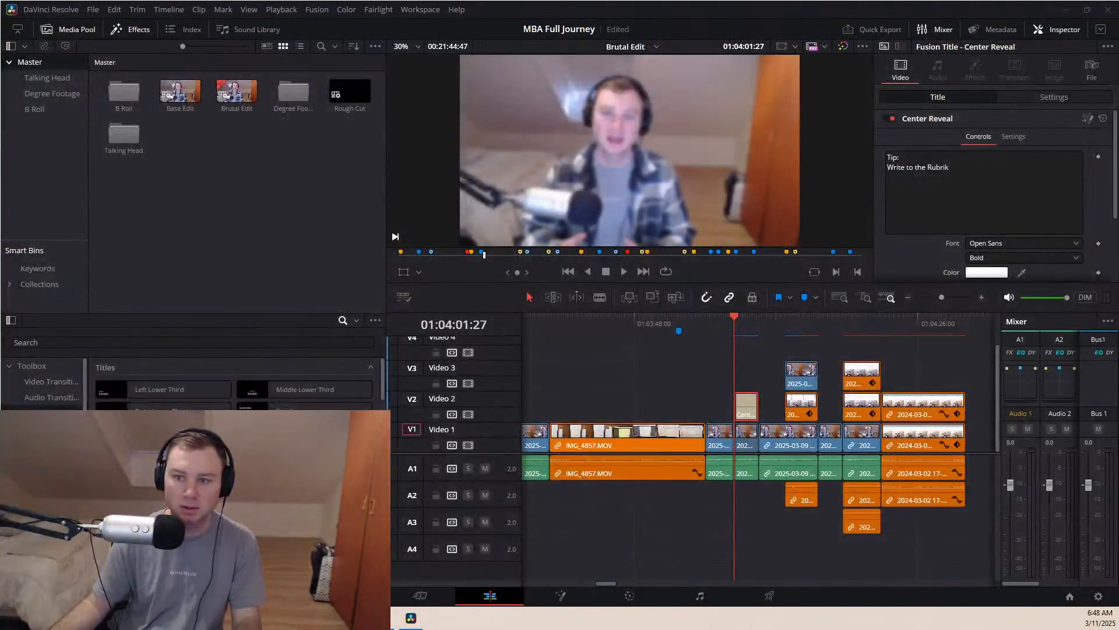
# Correct the title's second line to "Write to the Rubric!" and play back the section from just before the title
pyautogui.press('BackSpace')
pyautogui.write('c')
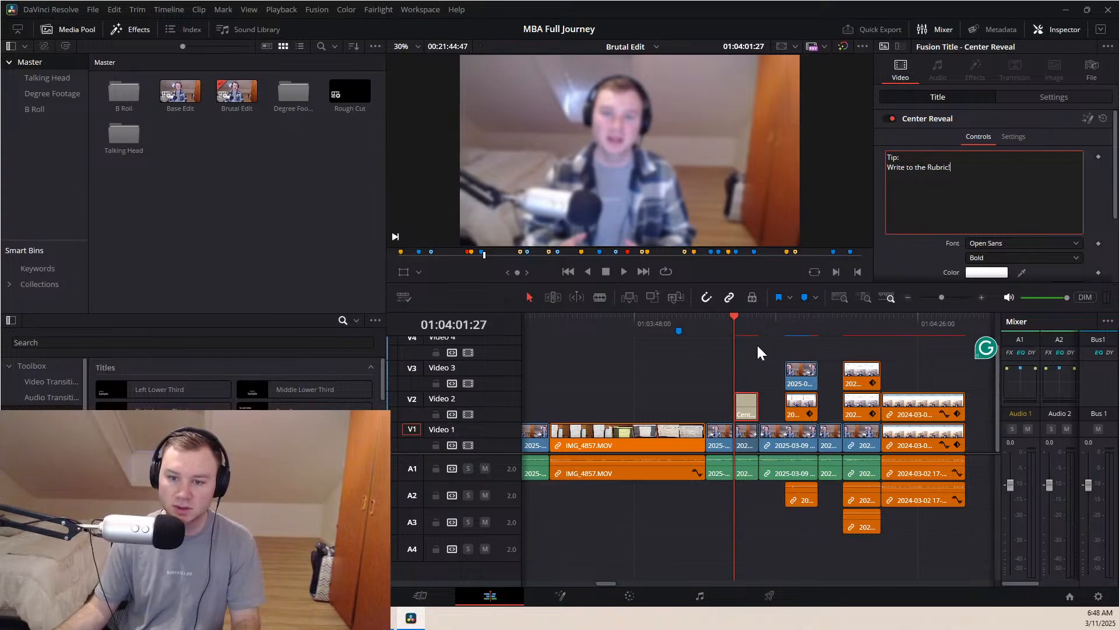
pyautogui.click(718, 316)
pyautogui.press('space')
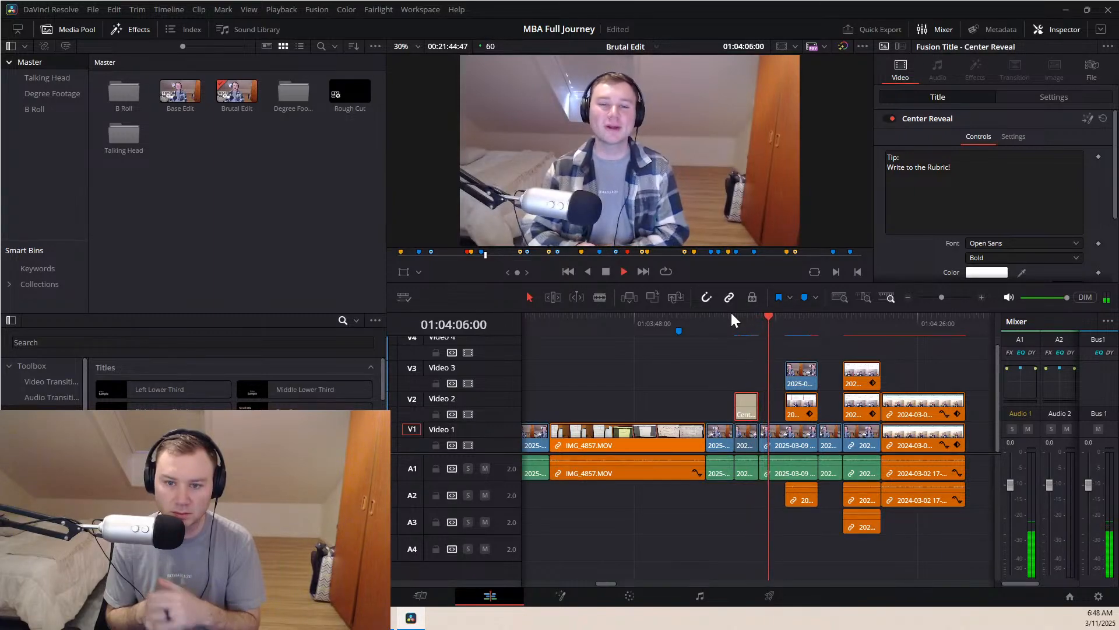
pyautogui.press('space')
pyautogui.click(727, 316)
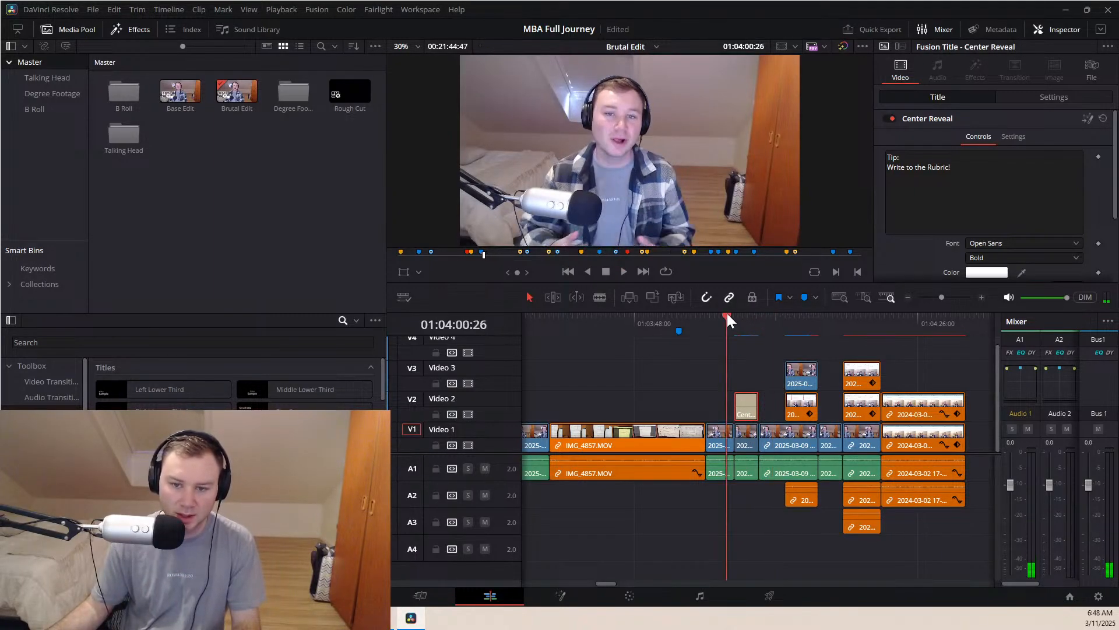
pyautogui.press('space')
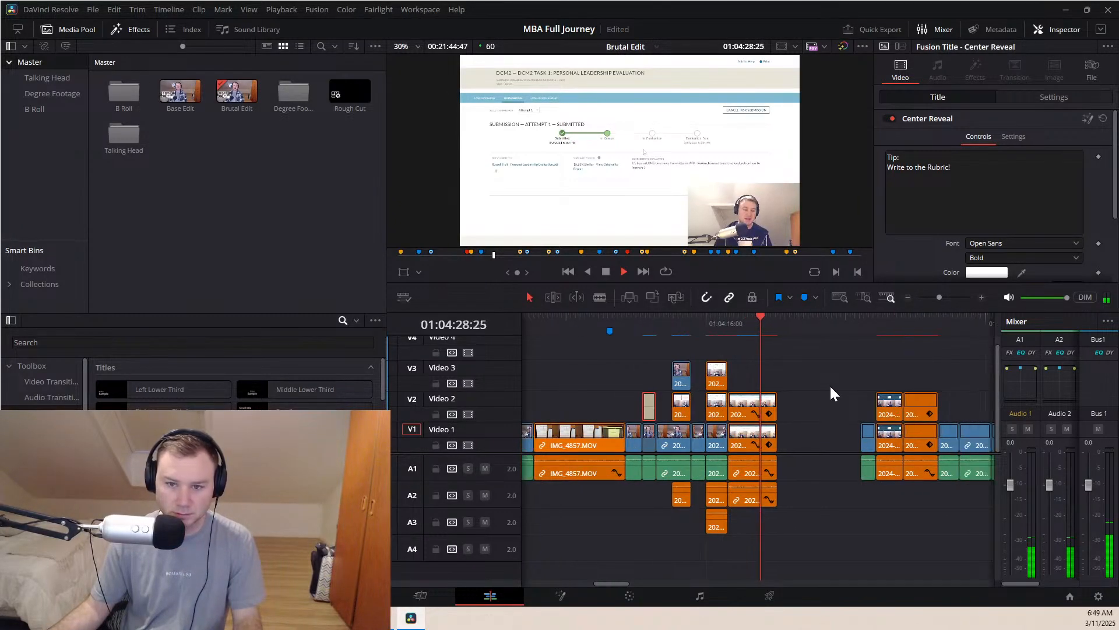
# Go to the talking-head clip after the timeline gap and play it from 01:04:51:32 to 01:04:52:58
pyautogui.click(862, 321)
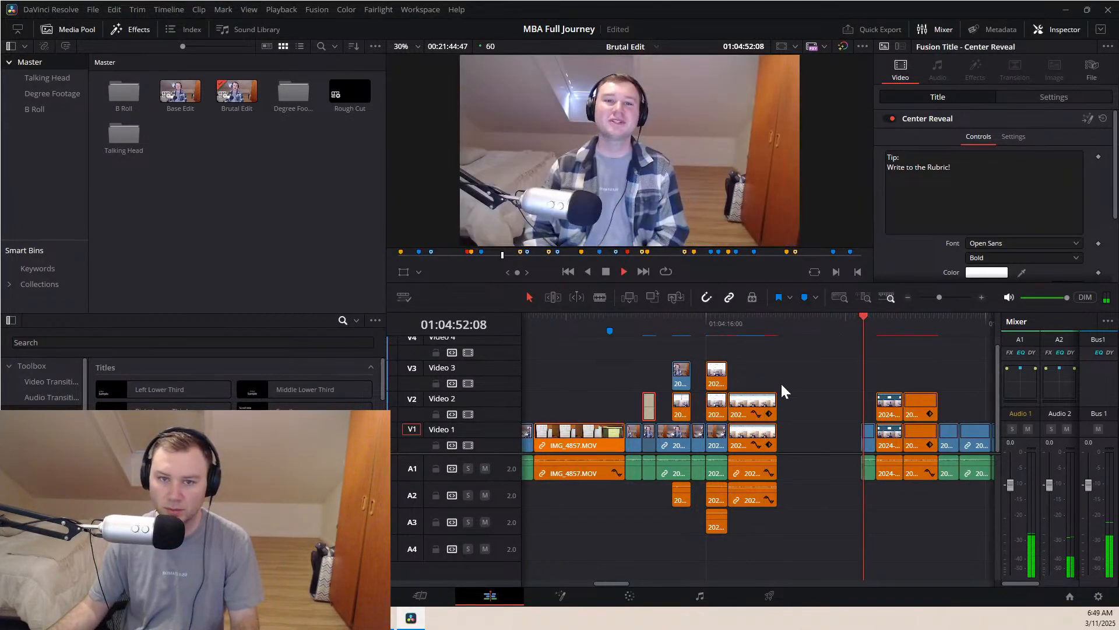
pyautogui.hscroll(3, 772, 402)
pyautogui.hscroll(-4, 762, 400)
pyautogui.hscroll(2, 762, 400)
pyautogui.hscroll(5, 762, 401)
pyautogui.click(609, 322)
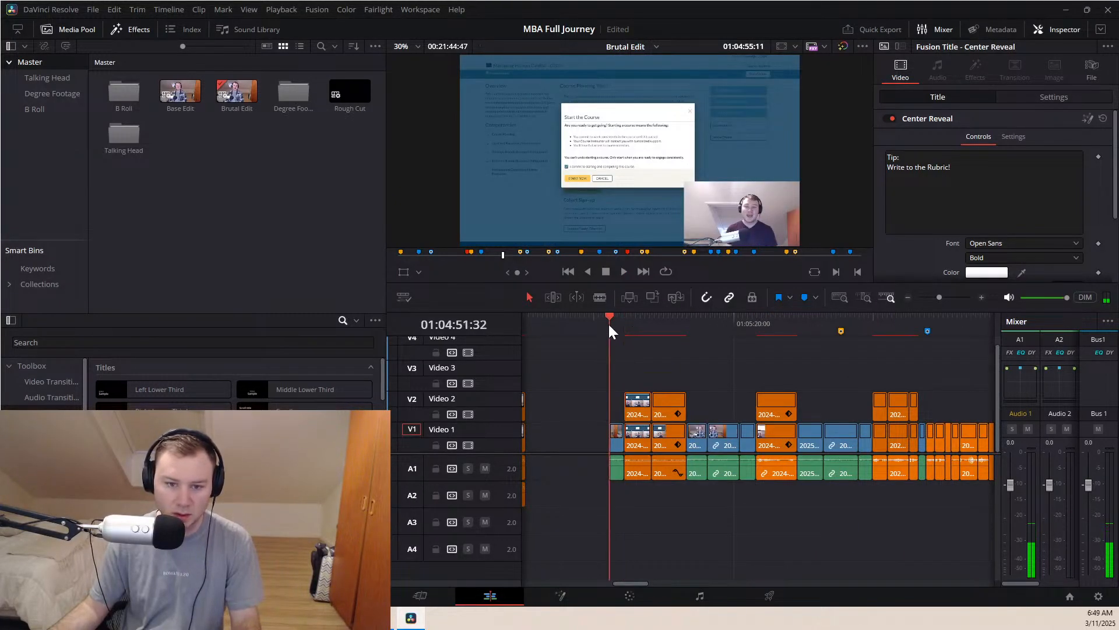
pyautogui.moveTo(613, 321); pyautogui.dragTo(614, 322)
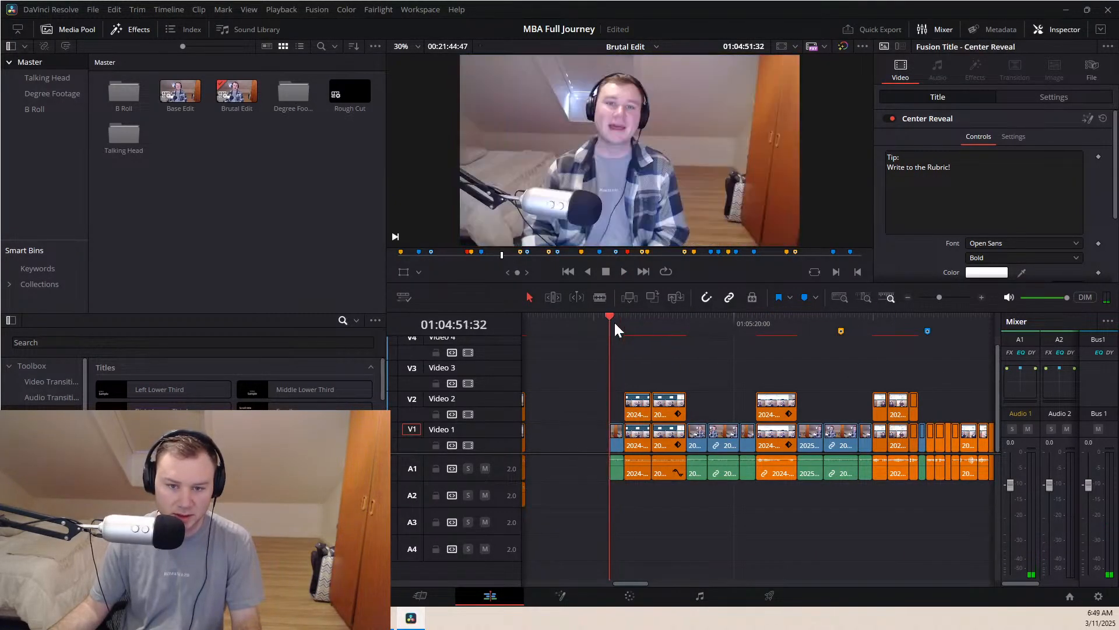
pyautogui.press('space')
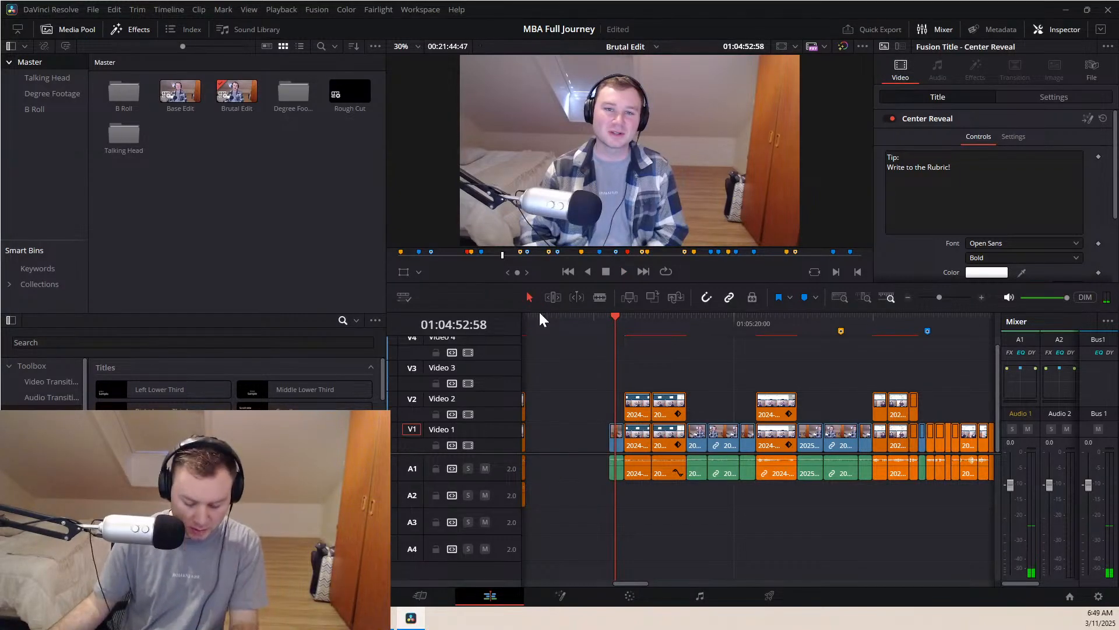
# Add a yellow timeline marker at 01:04:52:58 and name it "Course 02 Managing"
pyautogui.press('m')
pyautogui.doubleClick(615, 331)
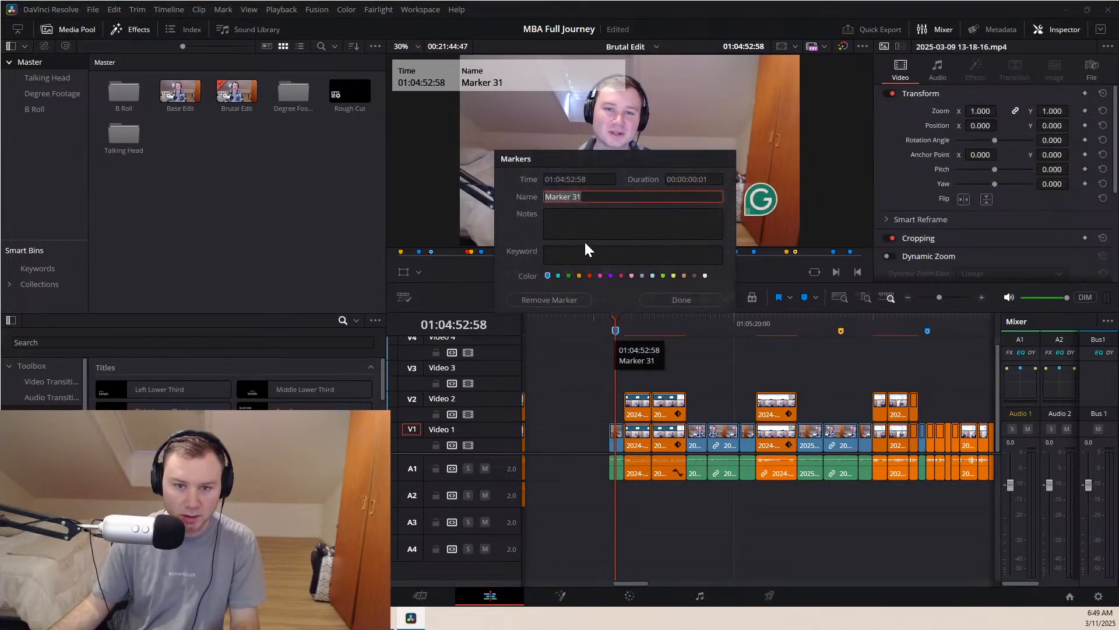
pyautogui.click(579, 275)
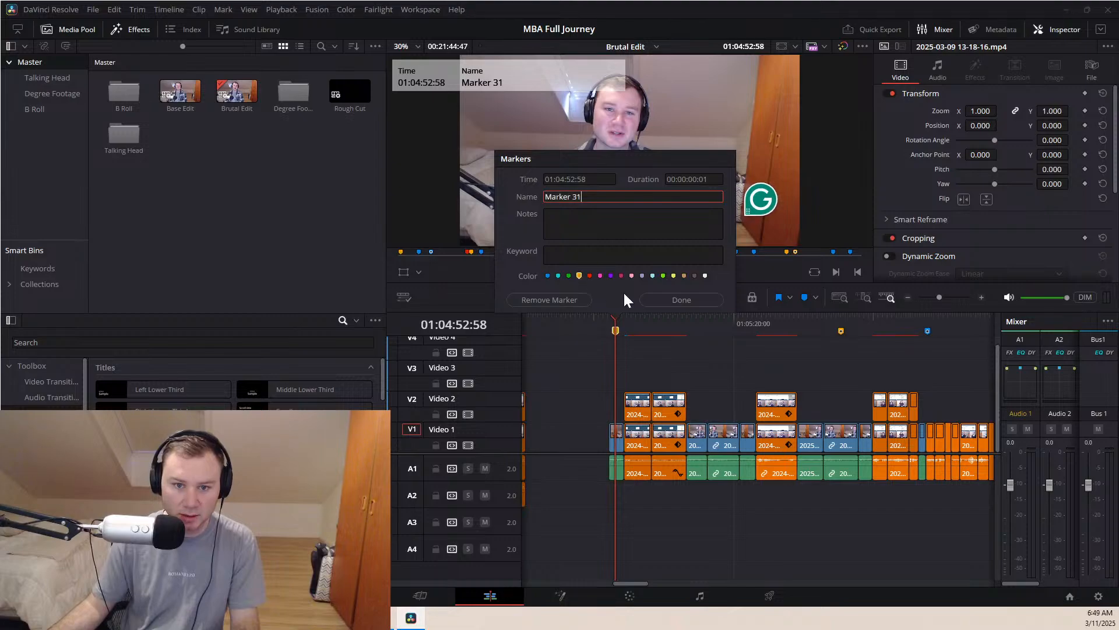
pyautogui.moveTo(583, 196); pyautogui.dragTo(535, 192)
pyautogui.write('Cour')
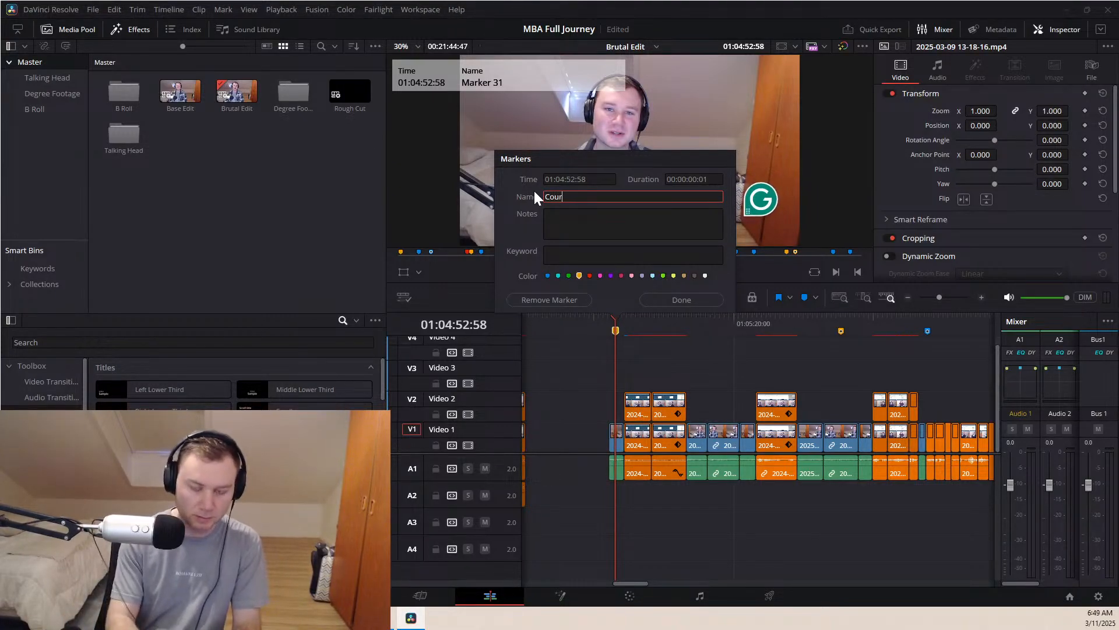
pyautogui.write('se 02 ')
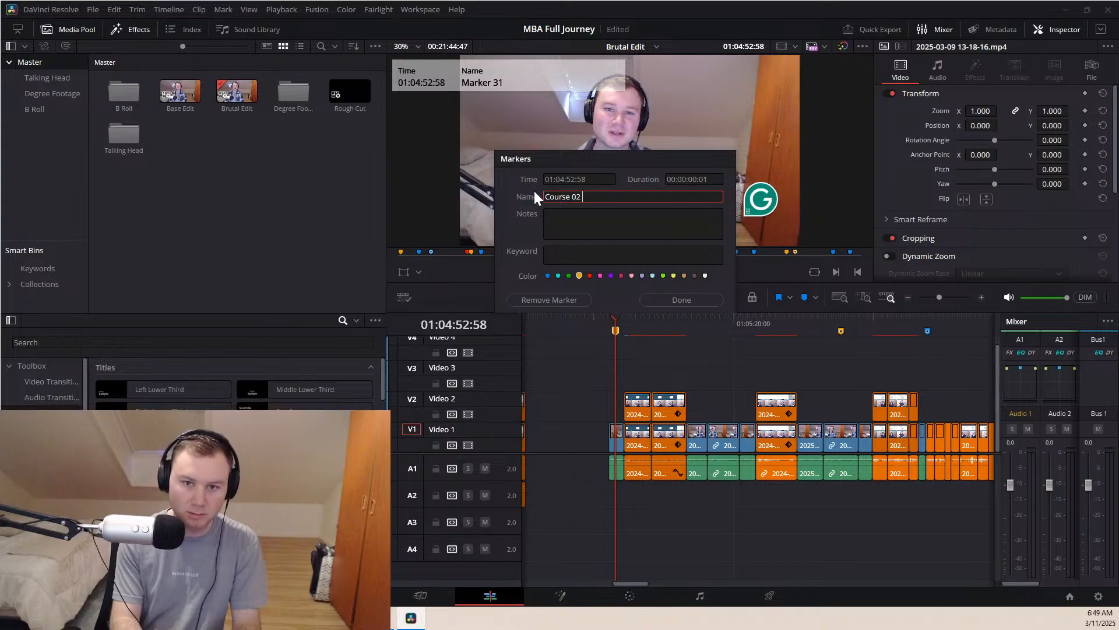
pyautogui.write('Managing')
pyautogui.press('Return')
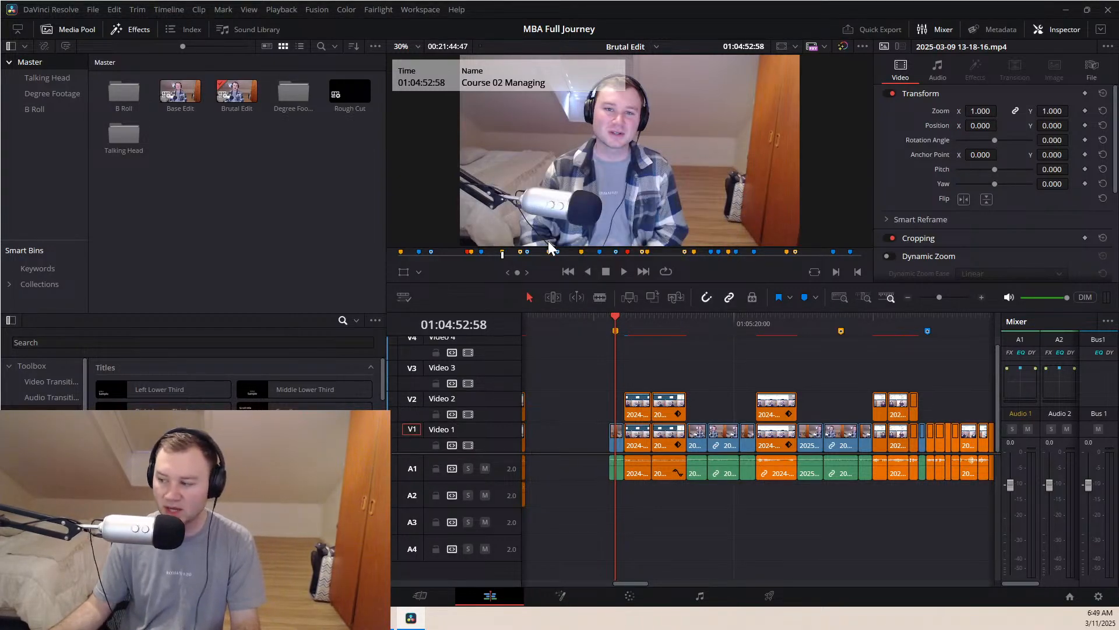
# Play the clip past the Course 02 marker and return the playhead to 01:04:52:58
pyautogui.press('space')
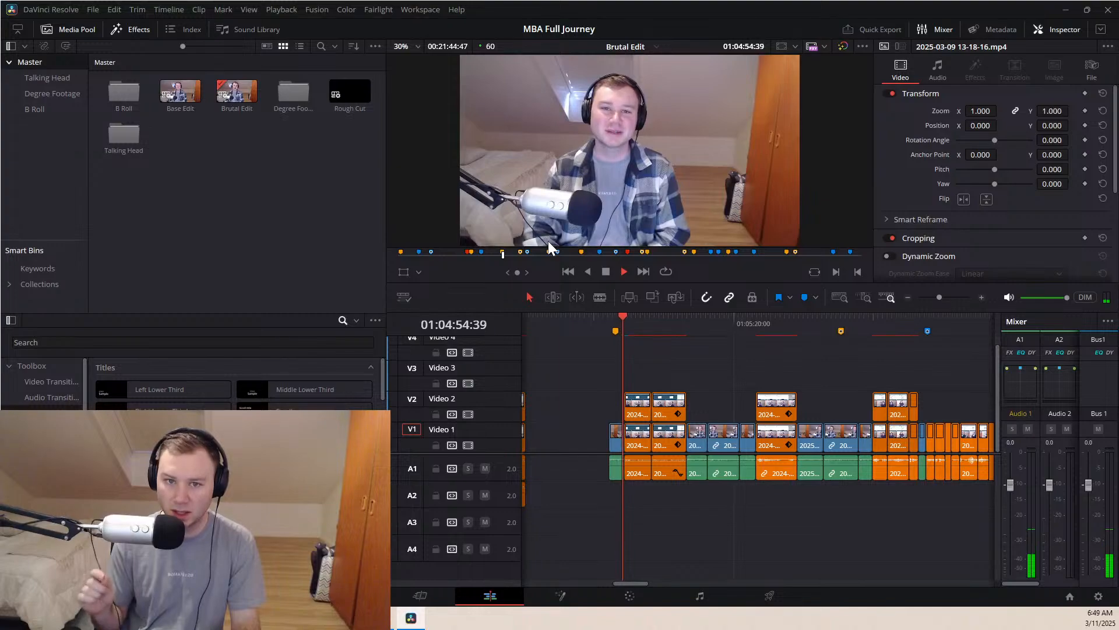
pyautogui.press('space')
pyautogui.click(610, 313)
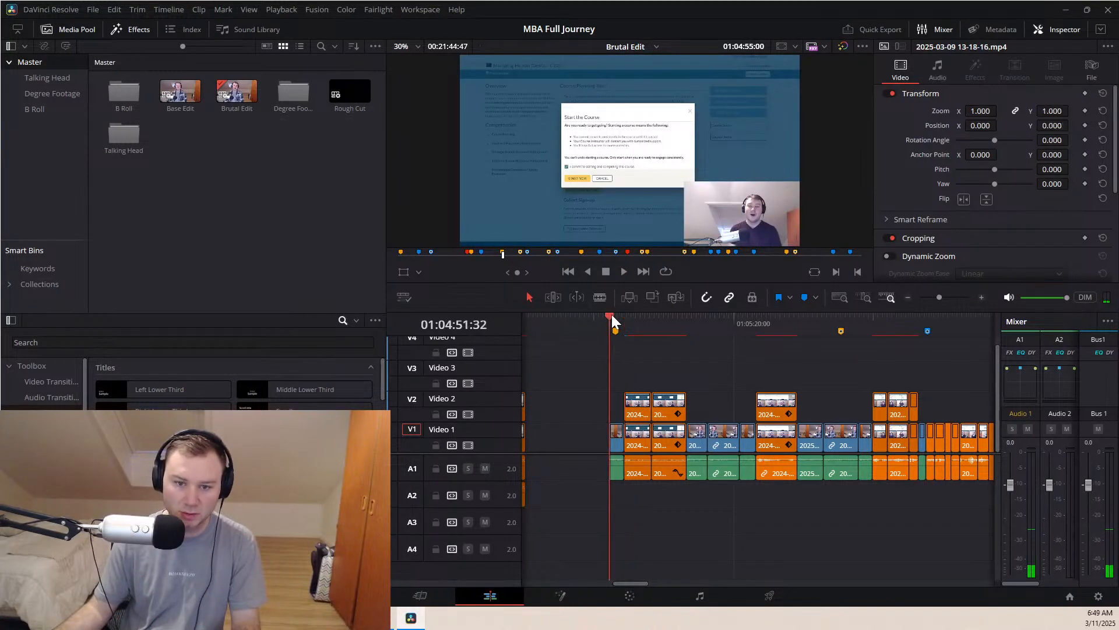
pyautogui.click(616, 317)
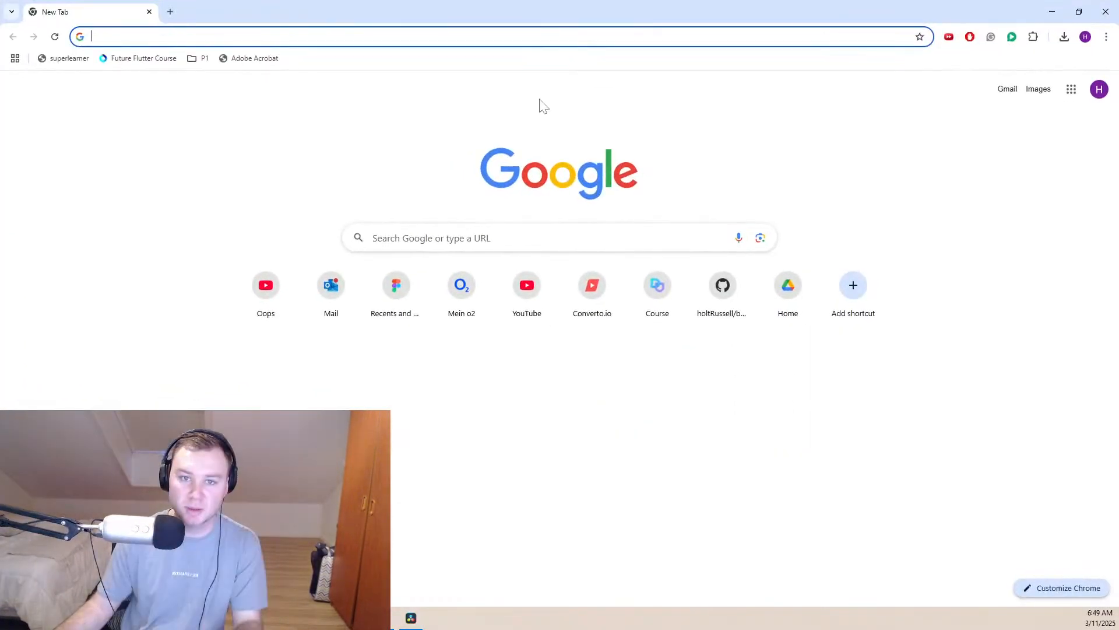
# Switch to Chrome and search Google for "wgu mba itm"
pyautogui.click(525, 37)
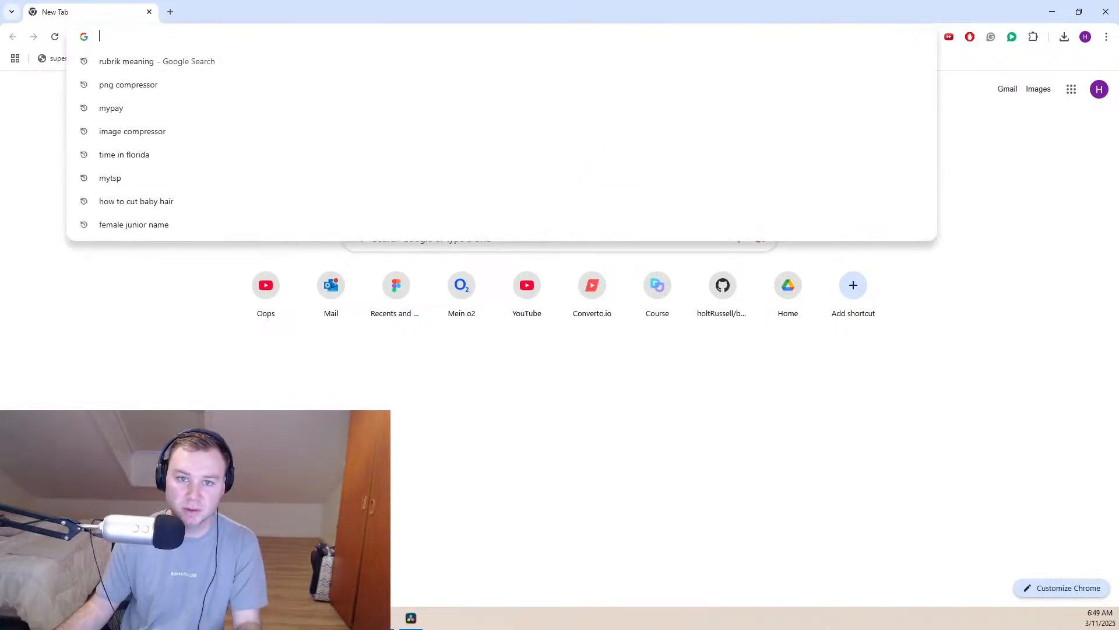
pyautogui.write('c')
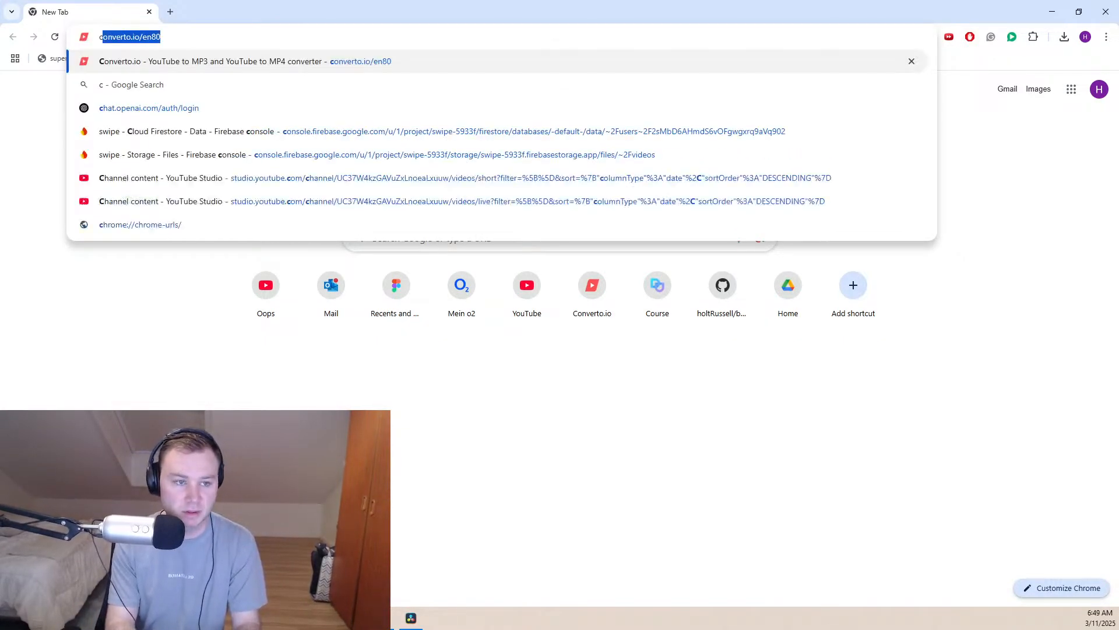
pyautogui.press('Escape')
pyautogui.write('wgu ')
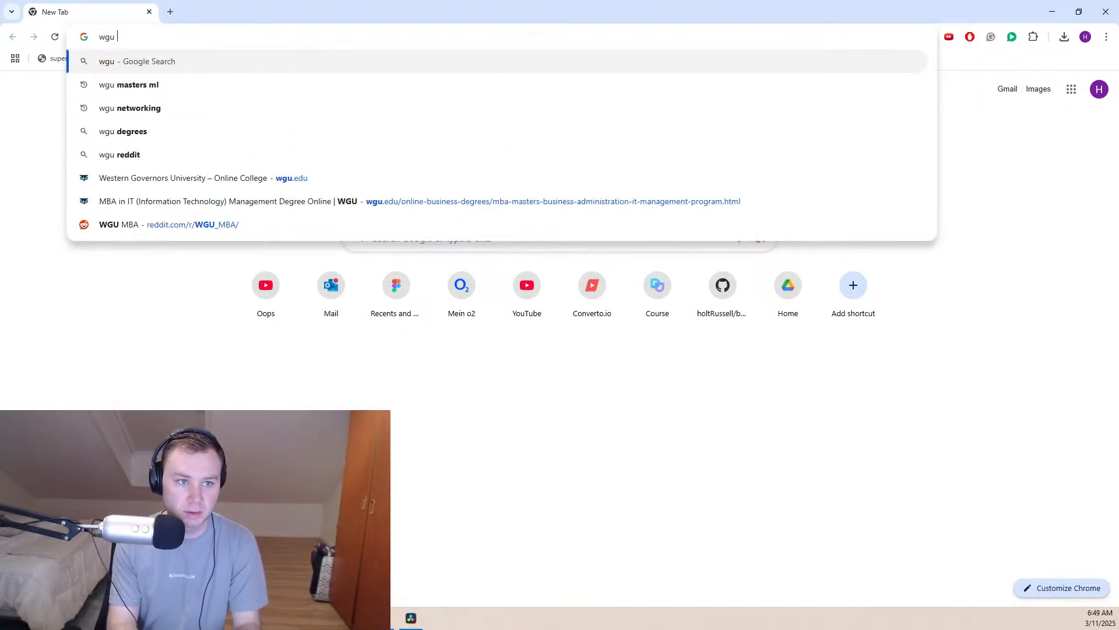
pyautogui.write('course')
pyautogui.press('BackSpace')
pyautogui.press('BackSpace')
pyautogui.press('BackSpace')
pyautogui.press('BackSpace')
pyautogui.press('BackSpace')
pyautogui.press('BackSpace')
pyautogui.press('BackSpace')
pyautogui.write('mba itm')
pyautogui.press('Return')
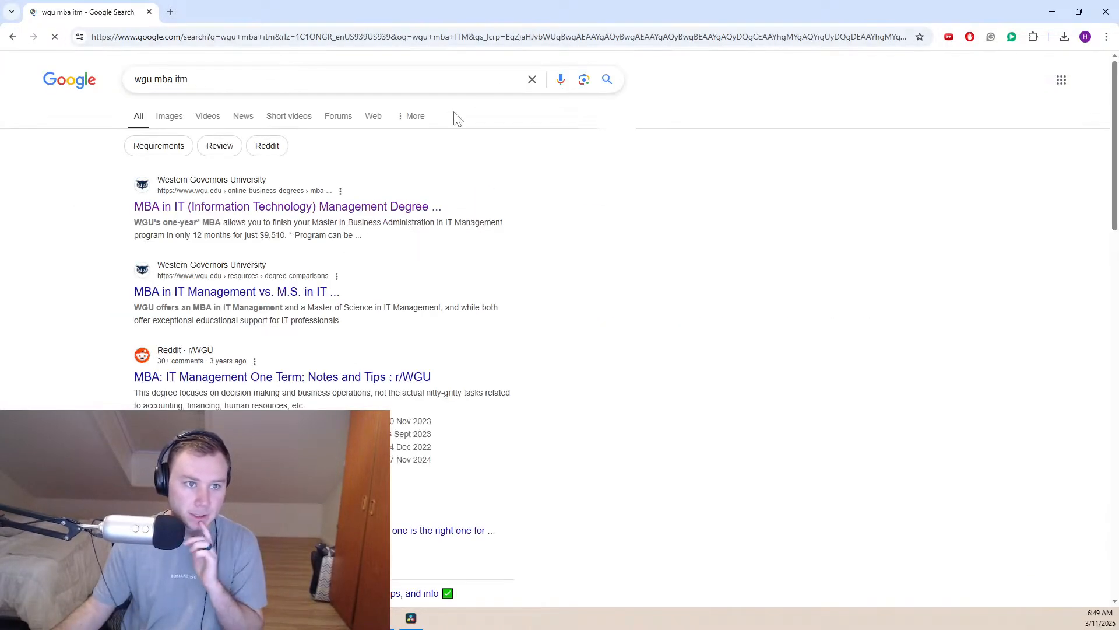
# Open WGU's MBA in IT Management page, examine its course list for the course name, and return to DaVinci Resolve
pyautogui.click(252, 208)
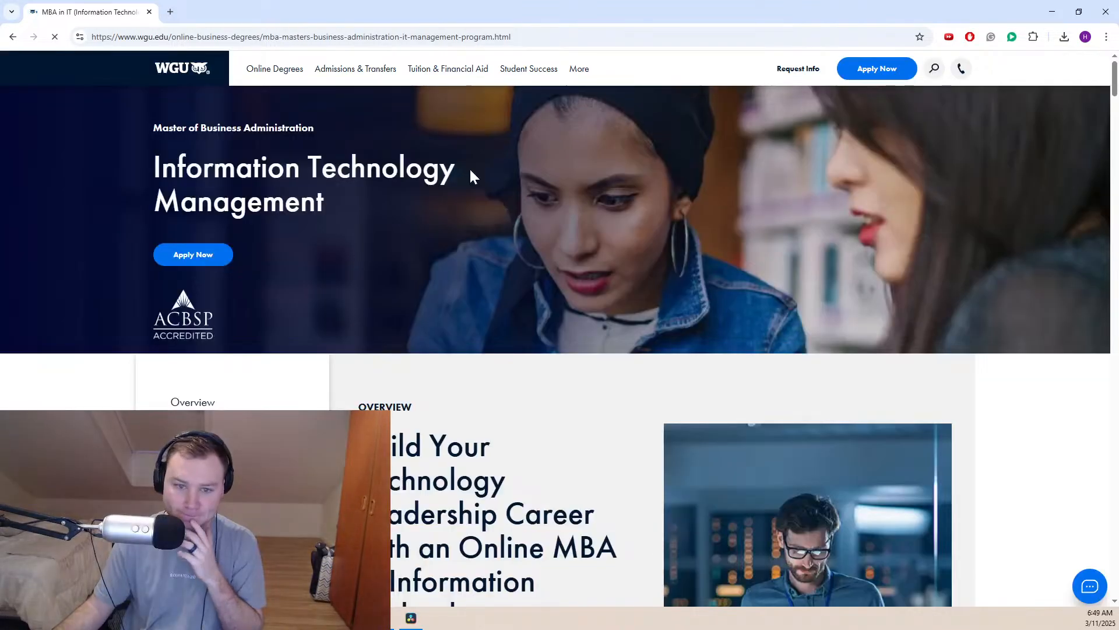
pyautogui.scroll(-15, 587, 268)
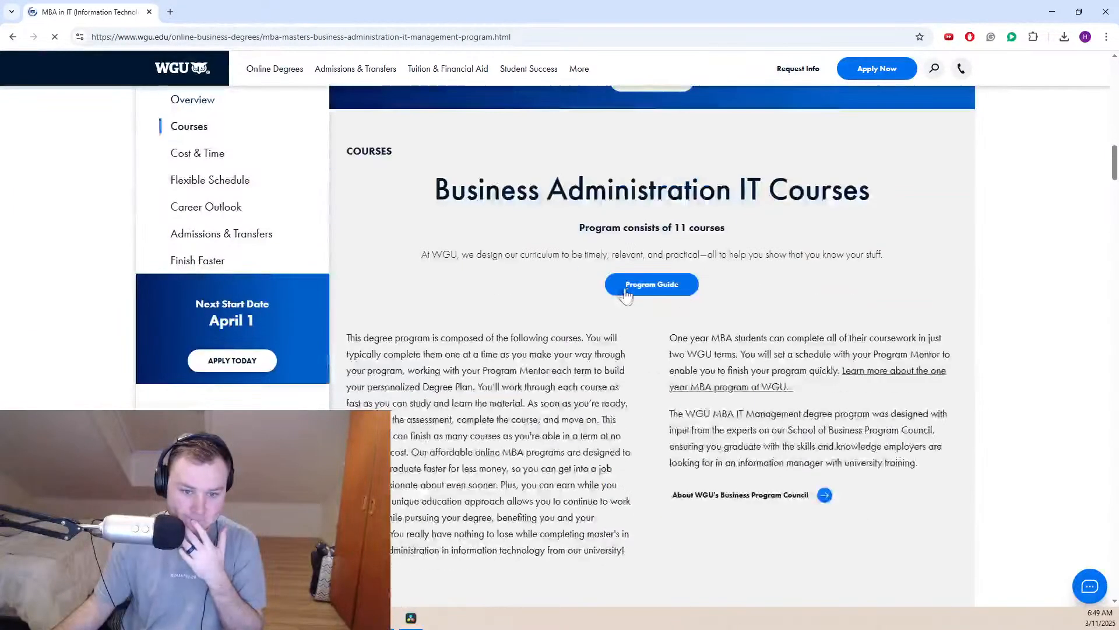
pyautogui.scroll(-9, 618, 287)
pyautogui.scroll(3, 614, 274)
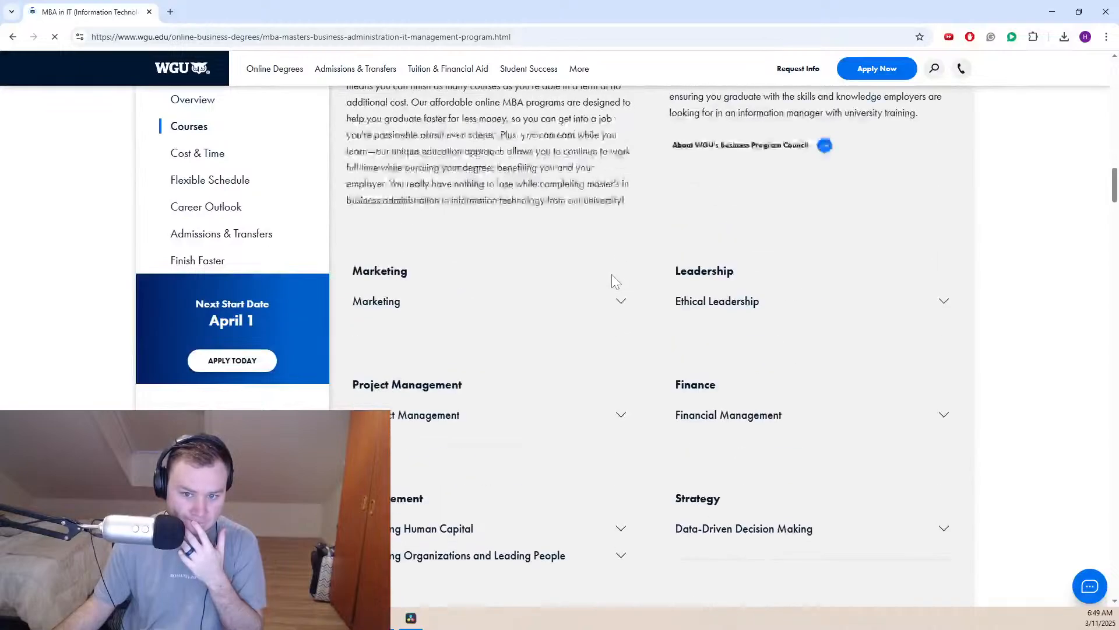
pyautogui.moveTo(449, 6); pyautogui.dragTo(1118, 12)
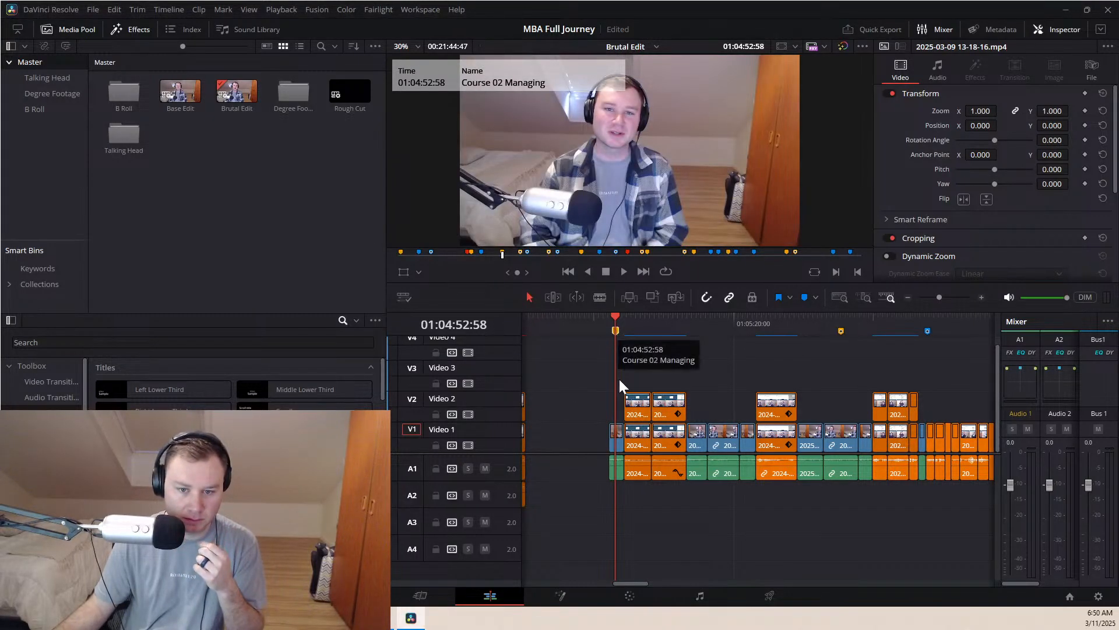
# Add a Center Reveal title on Video 2 at the Course 02 marker, reading "Course 02:" and "Managing Organizations and People" on two lines
pyautogui.moveTo(265, 496); pyautogui.dragTo(615, 408)
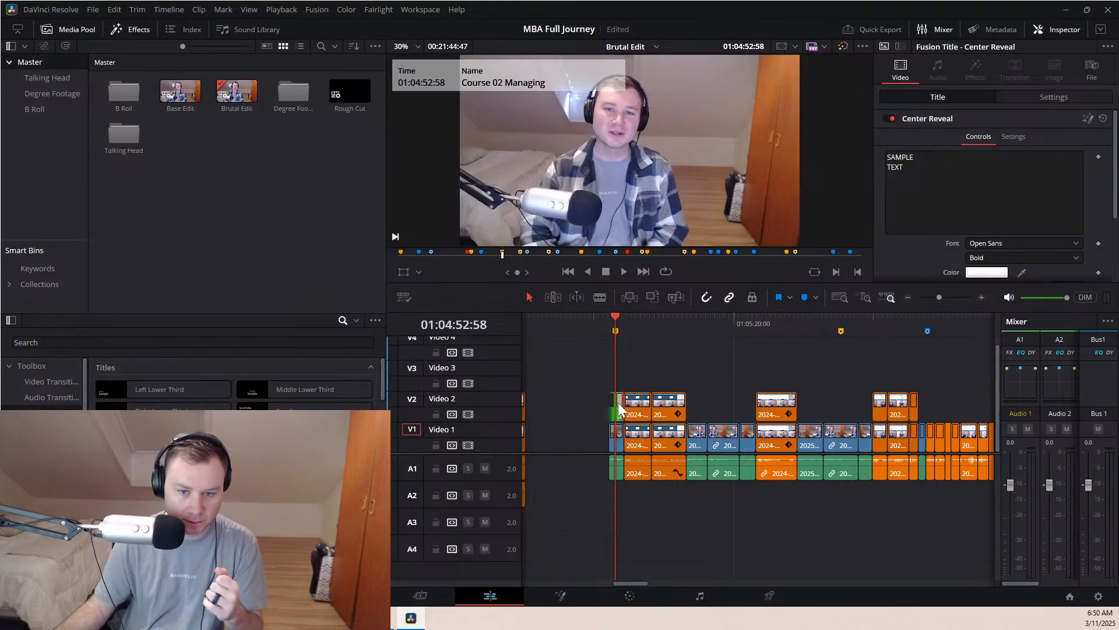
pyautogui.moveTo(933, 179); pyautogui.dragTo(847, 142)
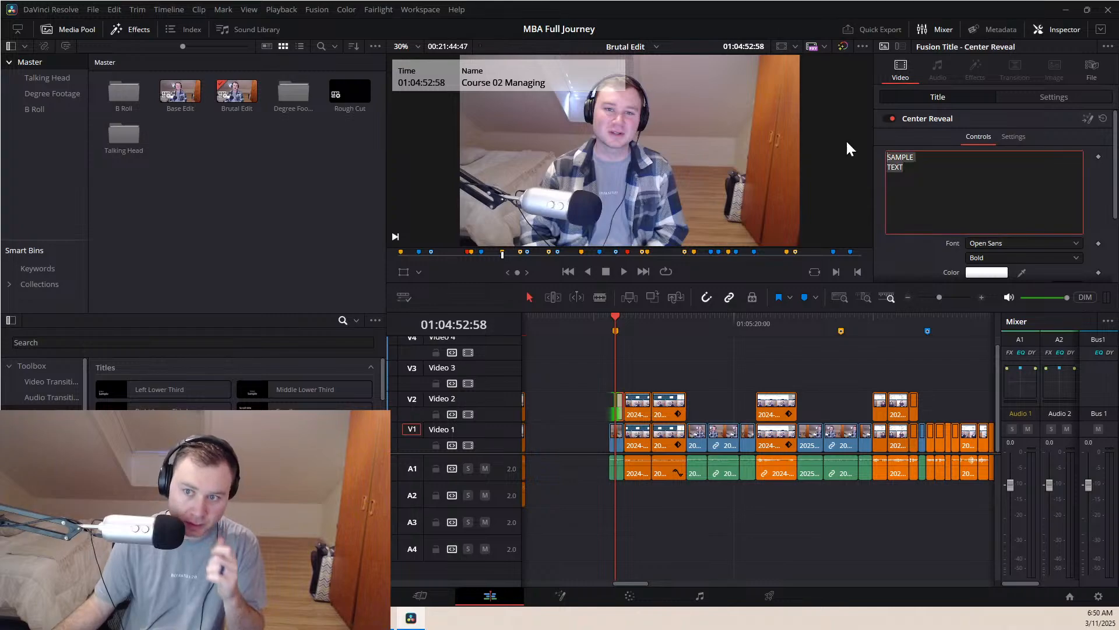
pyautogui.write('Cour')
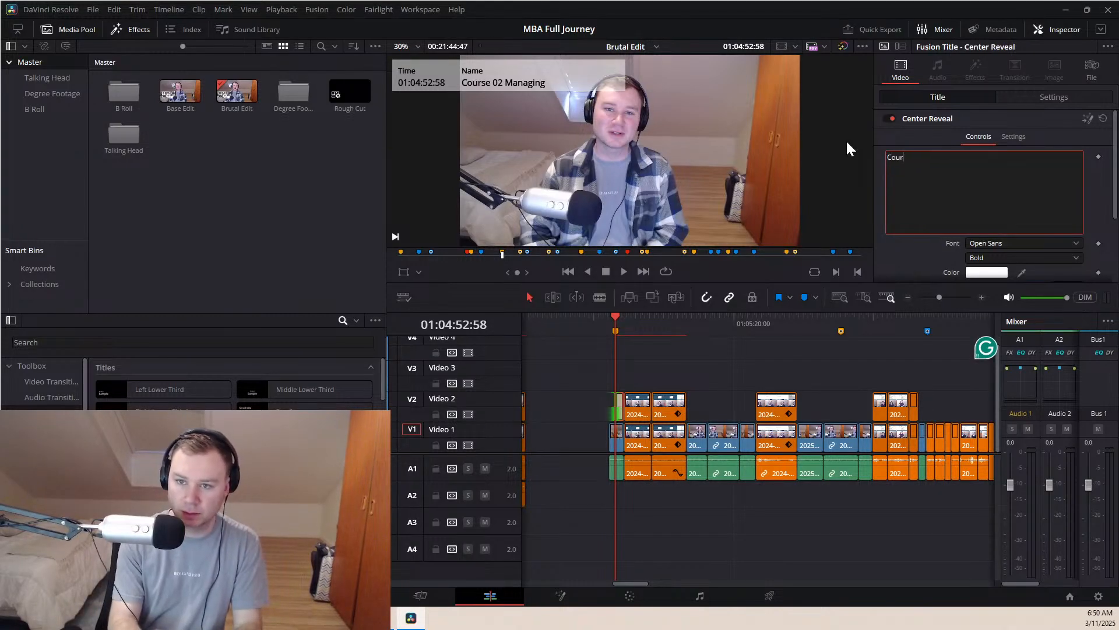
pyautogui.write('se 02')
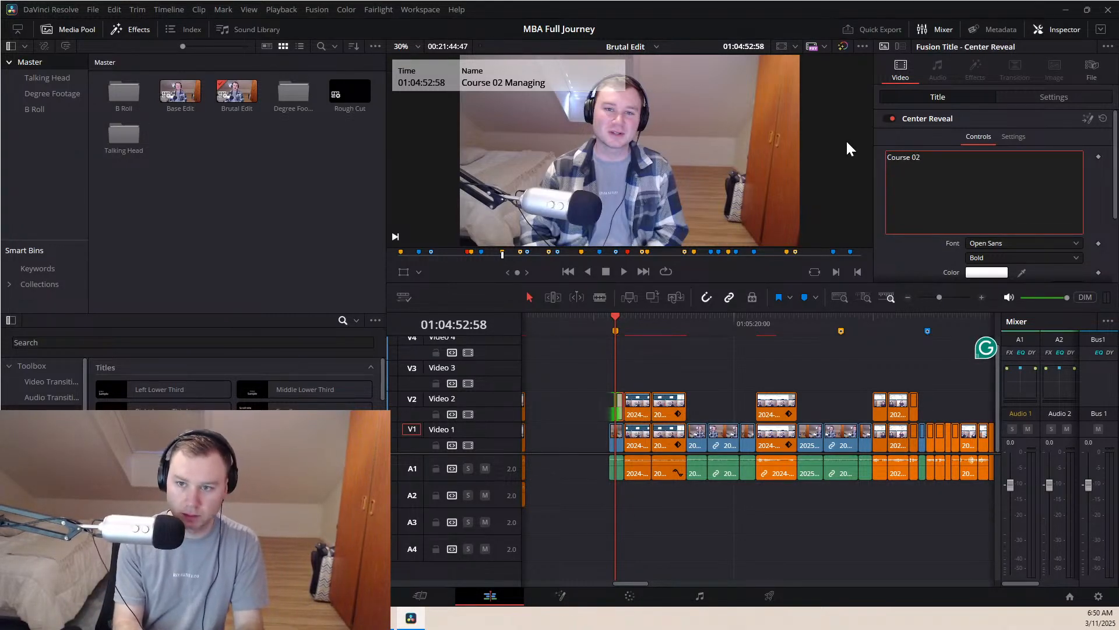
pyautogui.write(':')
pyautogui.press('Return')
pyautogui.write('Managing Organizations and')
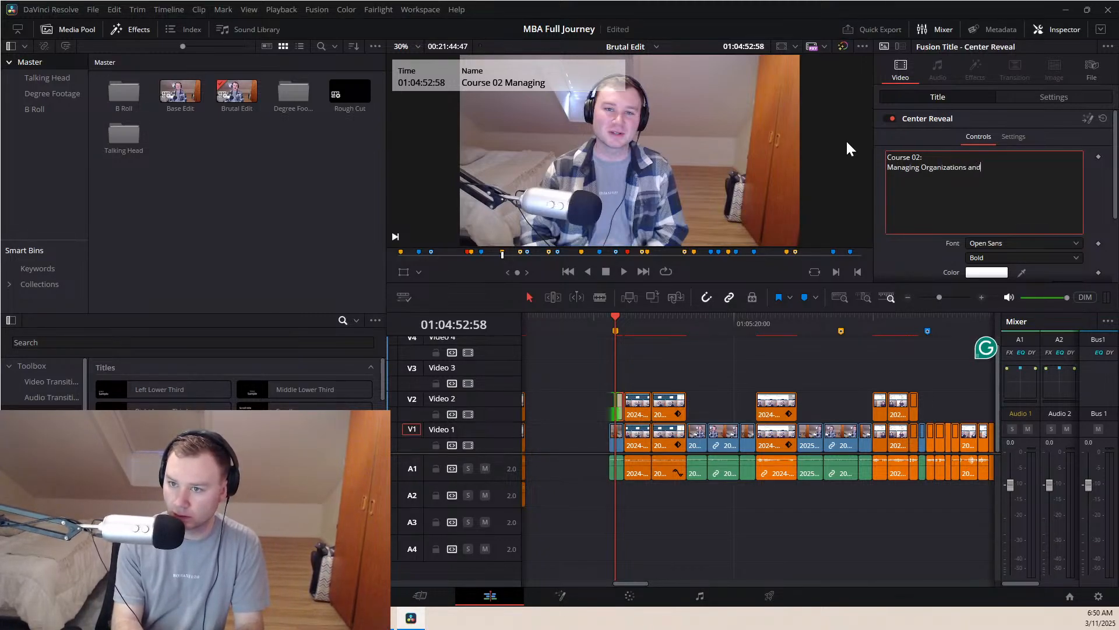
pyautogui.write(' People')
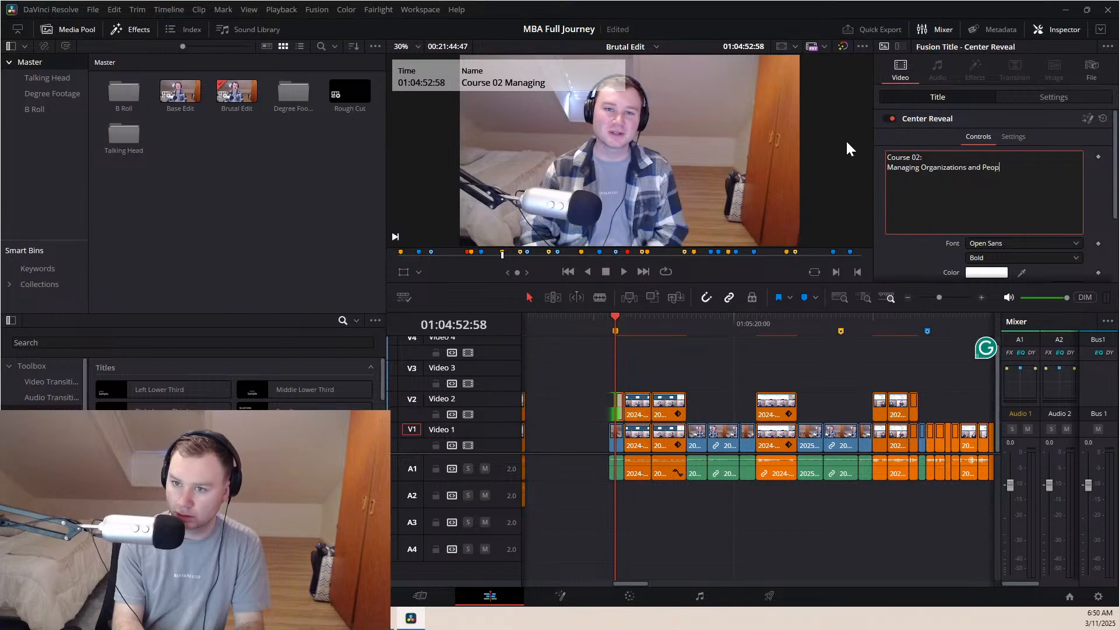
# Play through the Course 02 title and reword its course name as "Managing Organizations and" with "Leading People" on a third line
pyautogui.click(603, 320)
pyautogui.press('space')
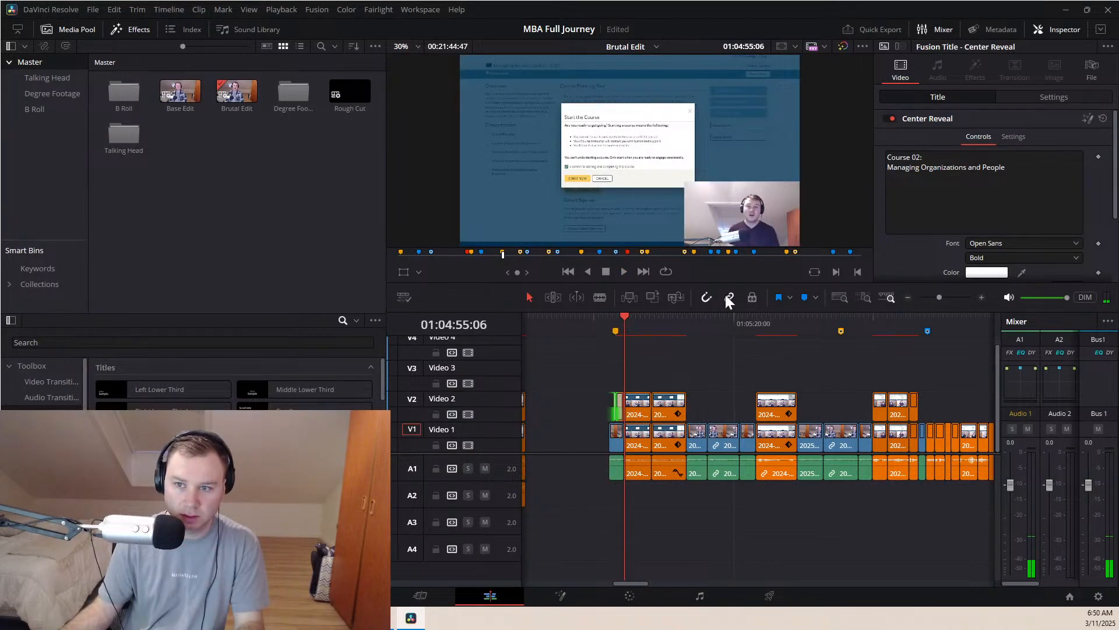
pyautogui.press('space')
pyautogui.click(983, 166)
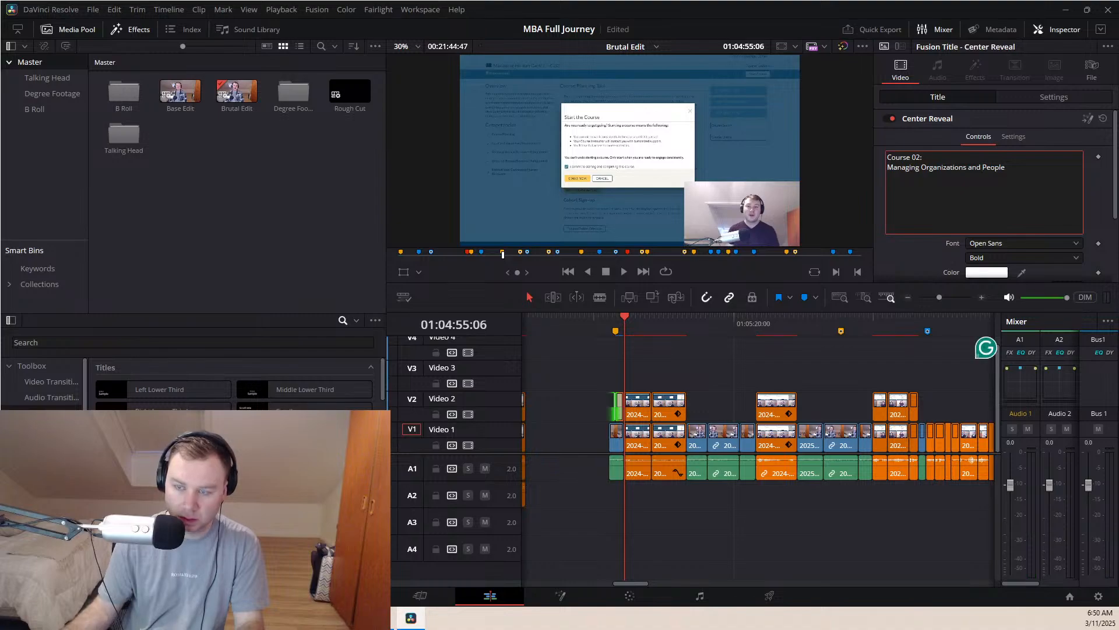
pyautogui.press('Return')
pyautogui.write('Leading')
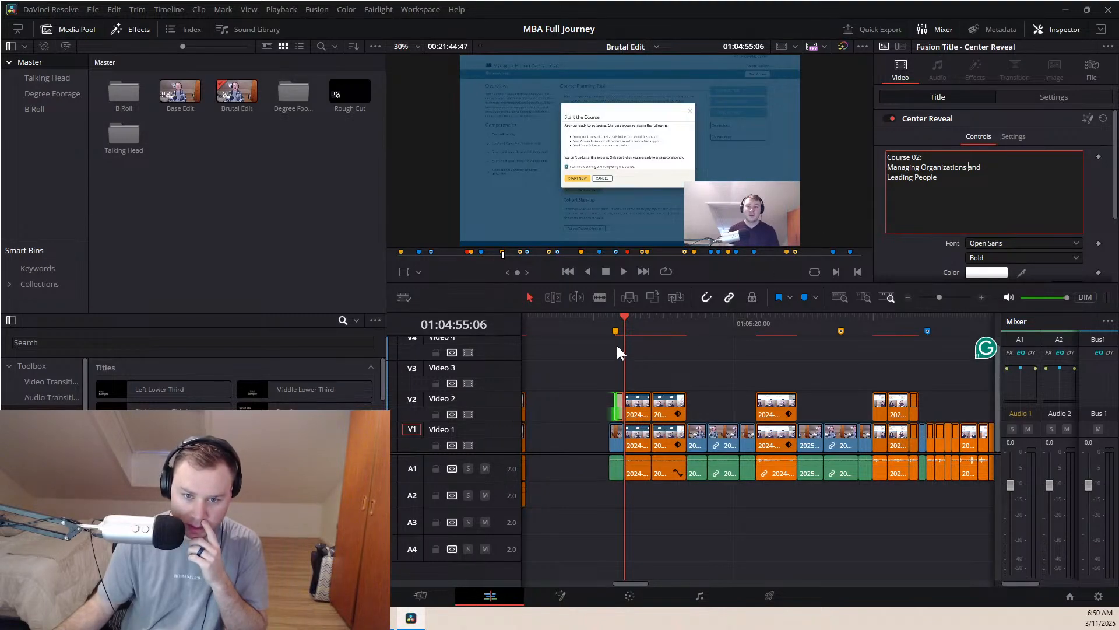
# Return the playhead to 01:04:52:58 and apply the Gaussian Blur effect to the Video 1 talking-head clip beneath the Course 02 title
pyautogui.click(614, 317)
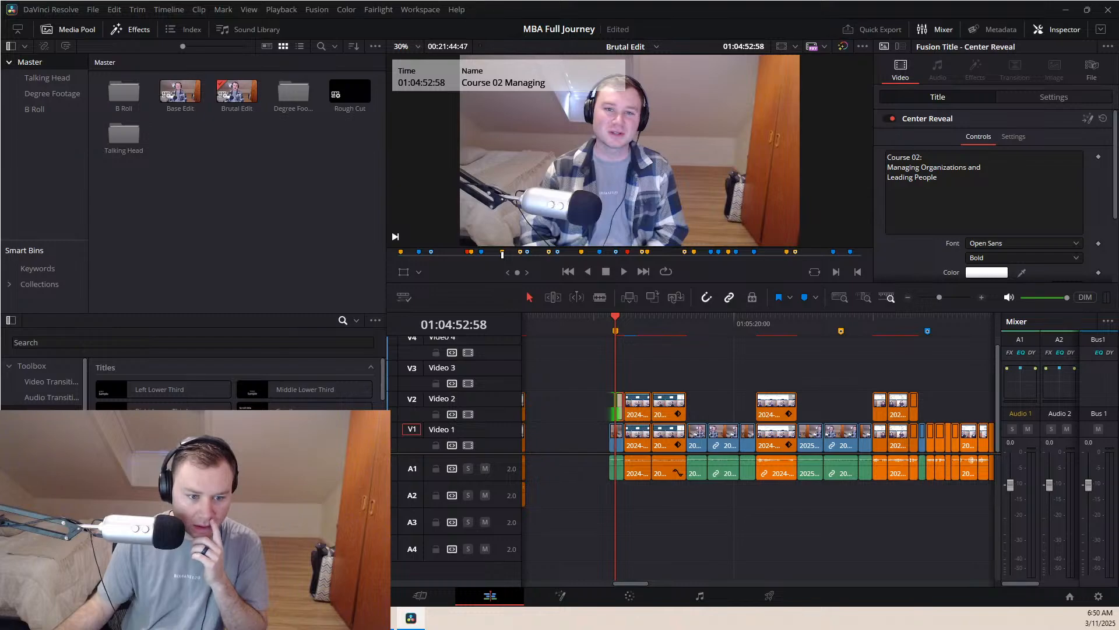
pyautogui.click(38, 459)
pyautogui.moveTo(163, 407); pyautogui.dragTo(611, 436)
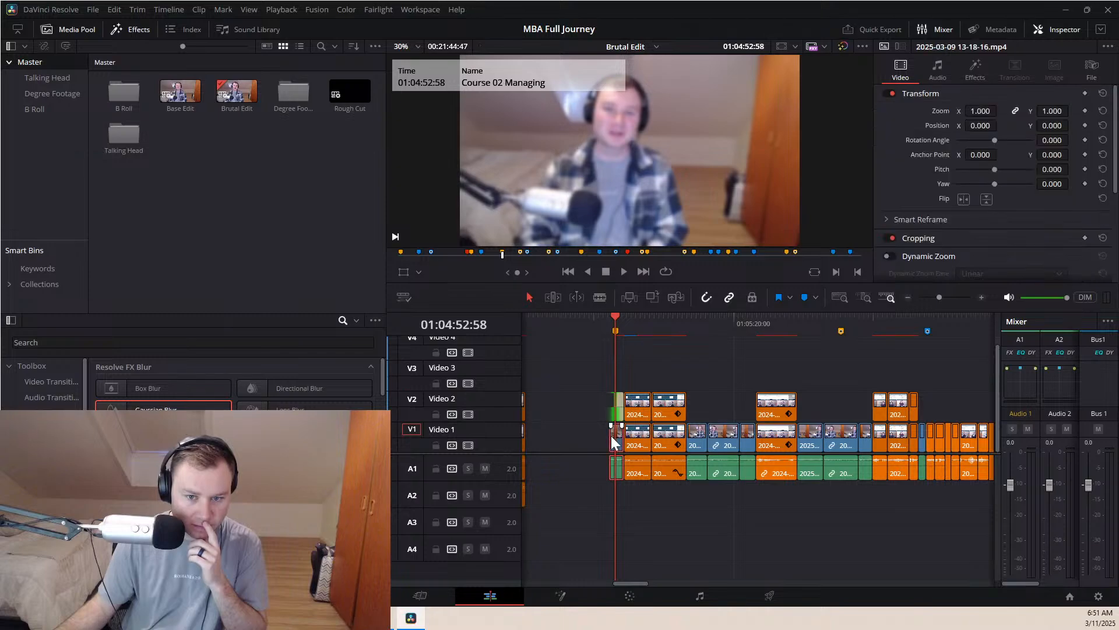
# Keyframe the Gaussian Blur strength from 0 a few frames before the Course 02 Managing marker to 0.400 at the marker
pyautogui.click(972, 73)
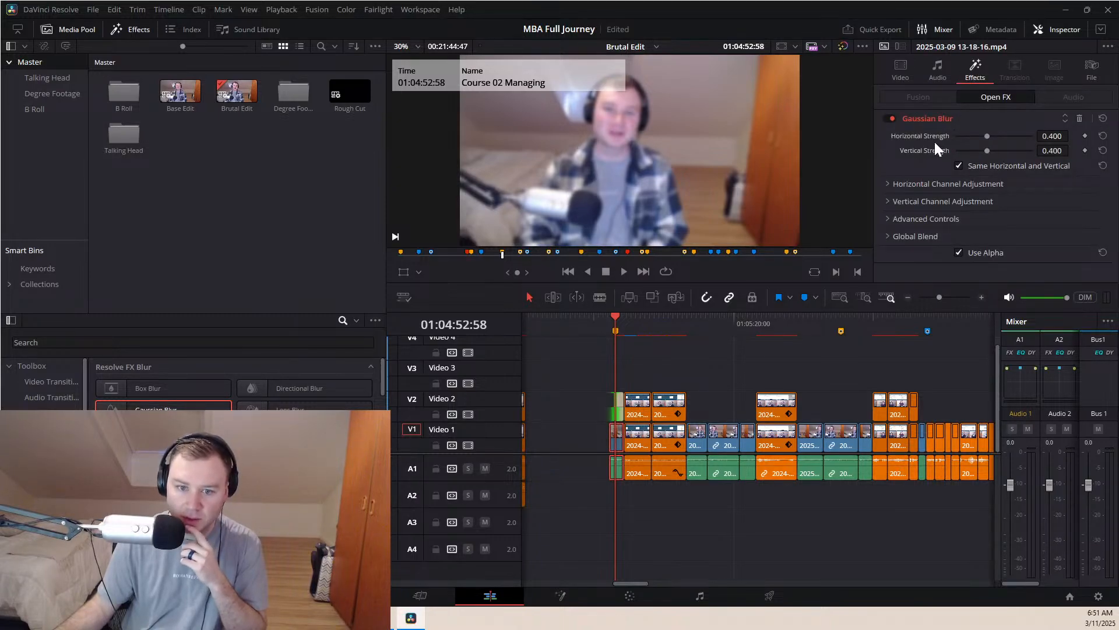
pyautogui.moveTo(615, 317)
pyautogui.mouseDown()
pyautogui.moveTo(601, 317)
pyautogui.moveTo(617, 319)
pyautogui.mouseUp()
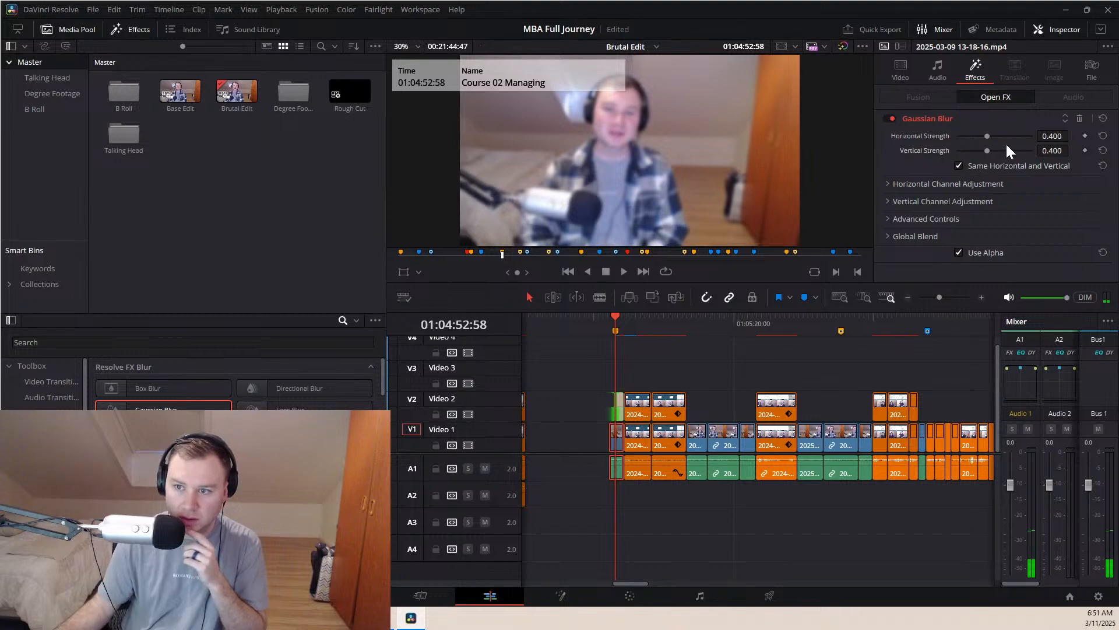
pyautogui.press('Left')
pyautogui.press('Left')
pyautogui.press('Left')
pyautogui.press('Left')
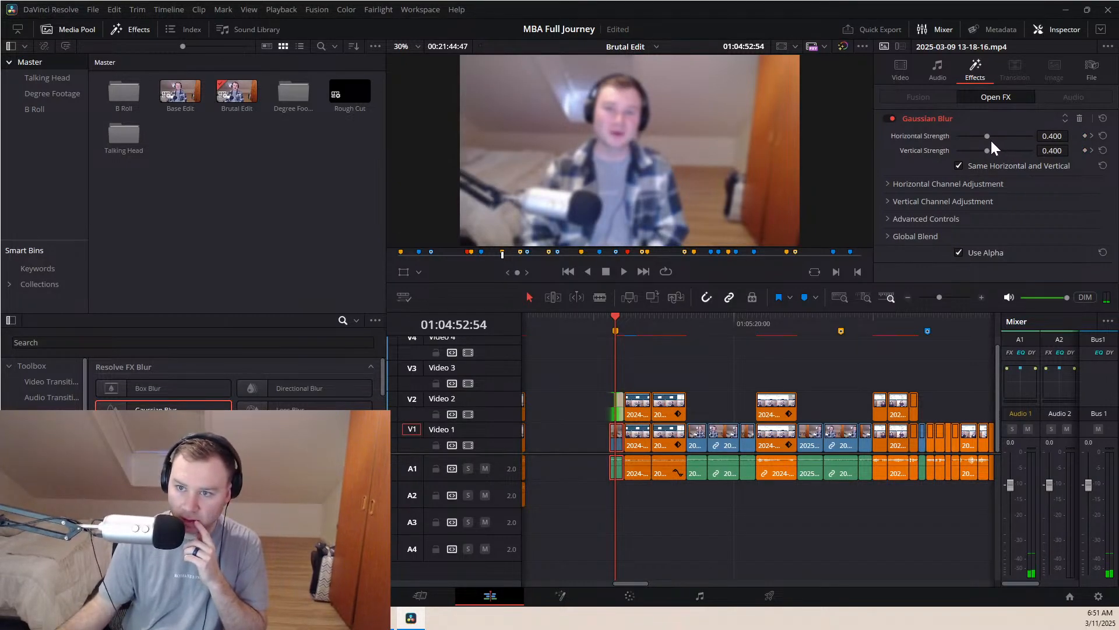
pyautogui.moveTo(990, 135); pyautogui.dragTo(842, 151)
pyautogui.moveTo(603, 321); pyautogui.dragTo(618, 317)
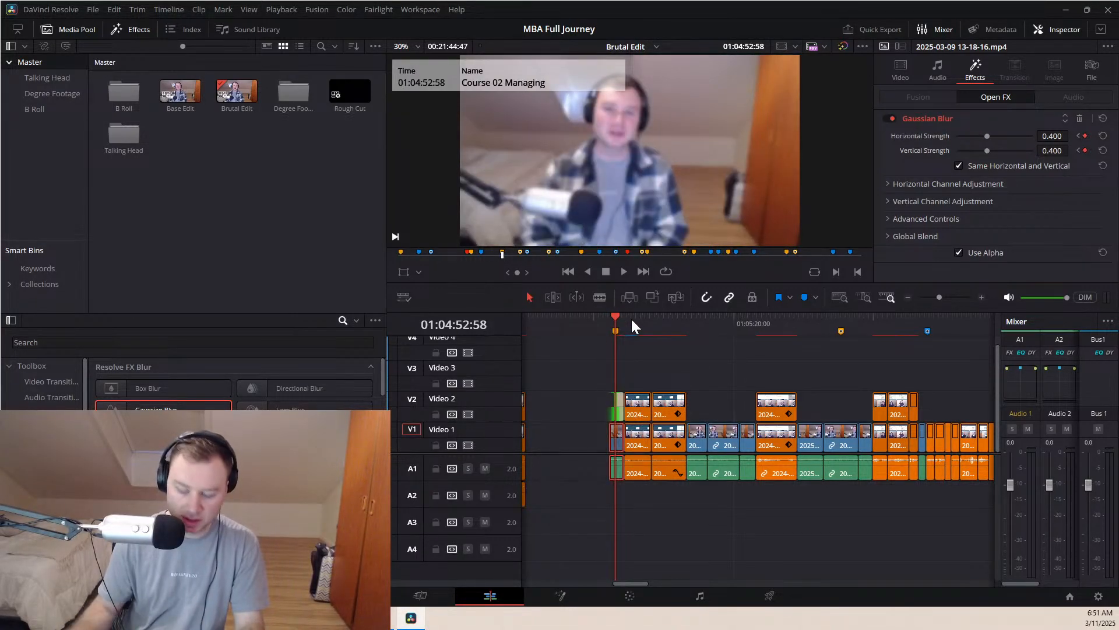
# Check the blur keyframes frame by frame before the Course 02 Managing marker and play back that section
pyautogui.press('Left')
pyautogui.press('Left')
pyautogui.press('Left')
pyautogui.press('Left')
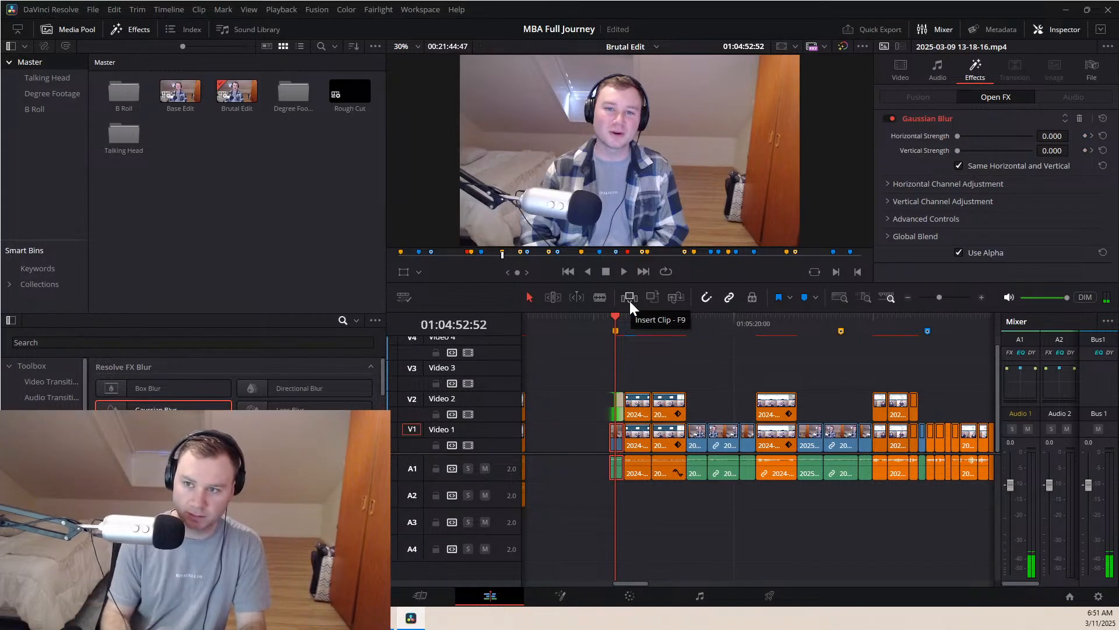
pyautogui.click(1085, 136)
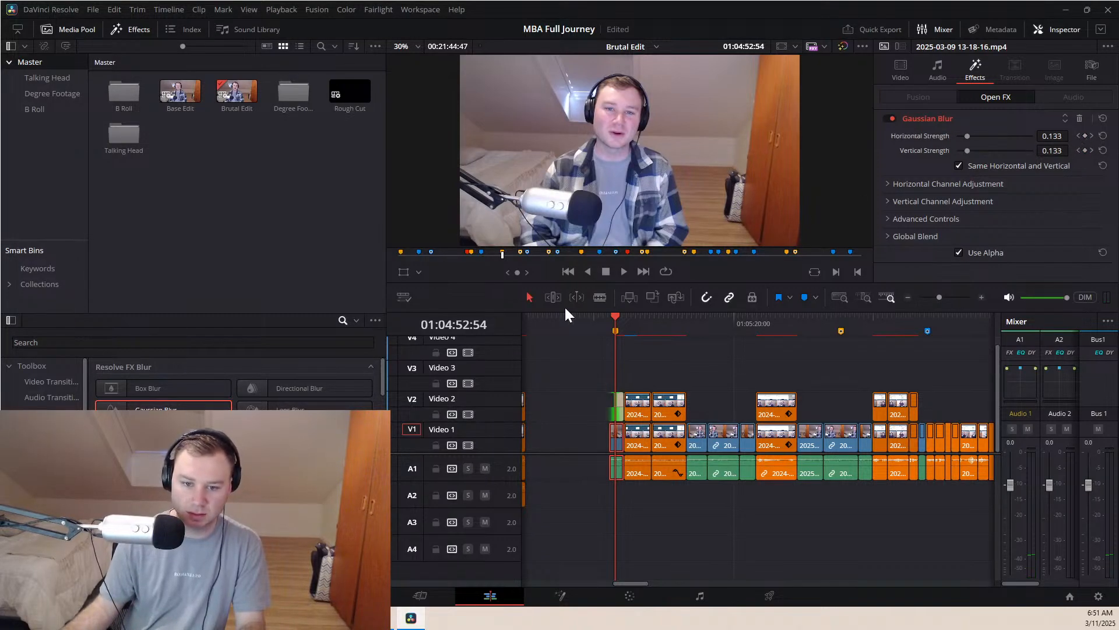
pyautogui.click(604, 320)
pyautogui.press('space')
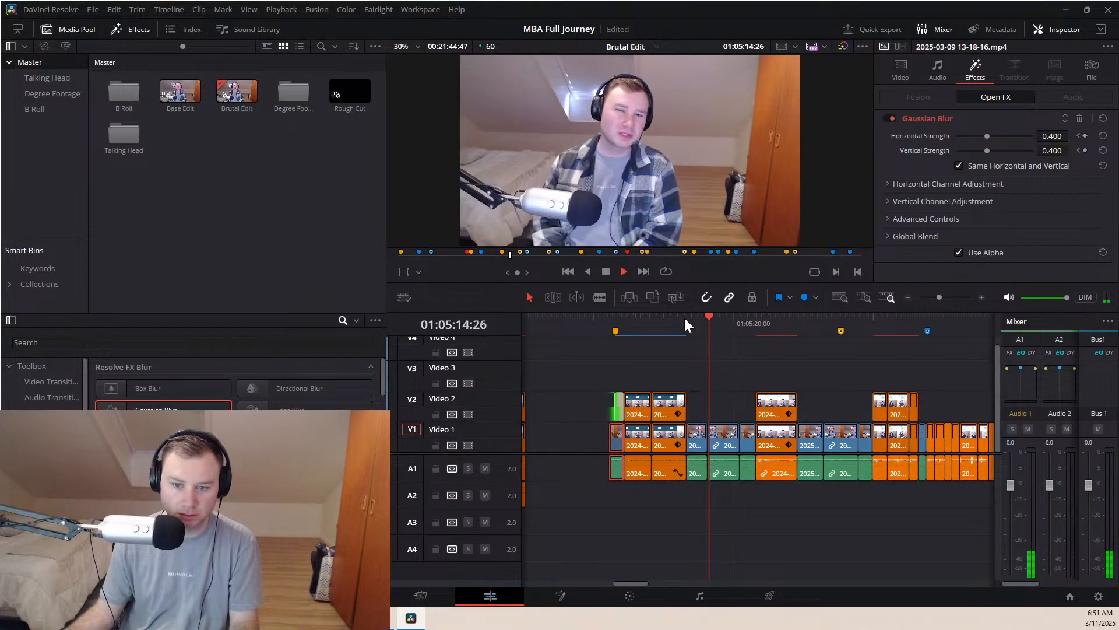
# Add a yellow marker named "Tip 02" at 01:05:15:39 on the timeline
pyautogui.click(705, 317)
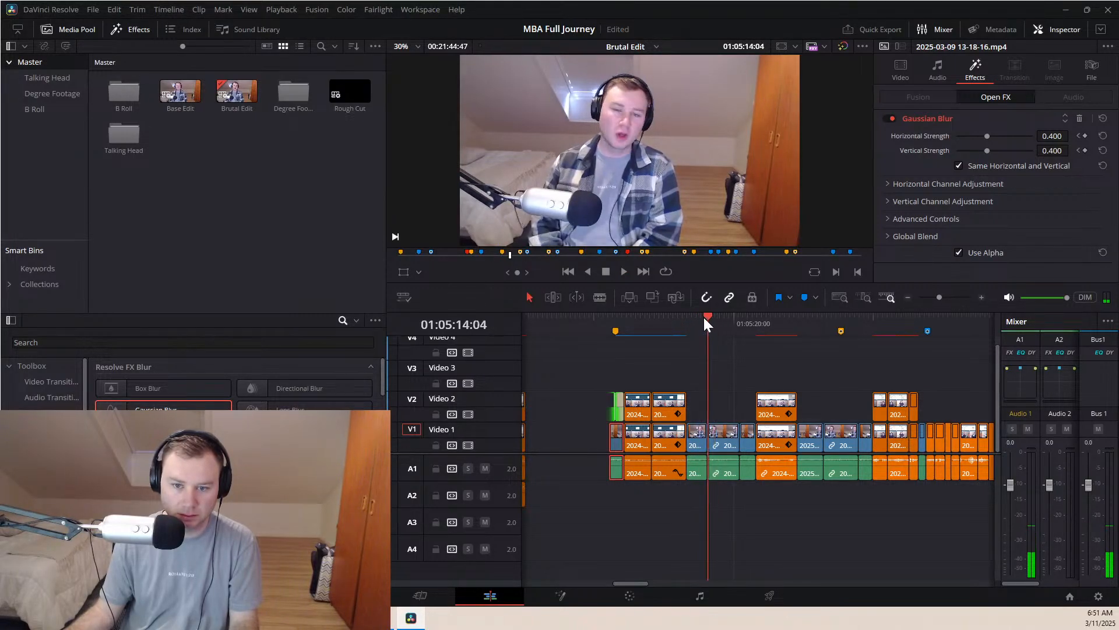
pyautogui.press('space')
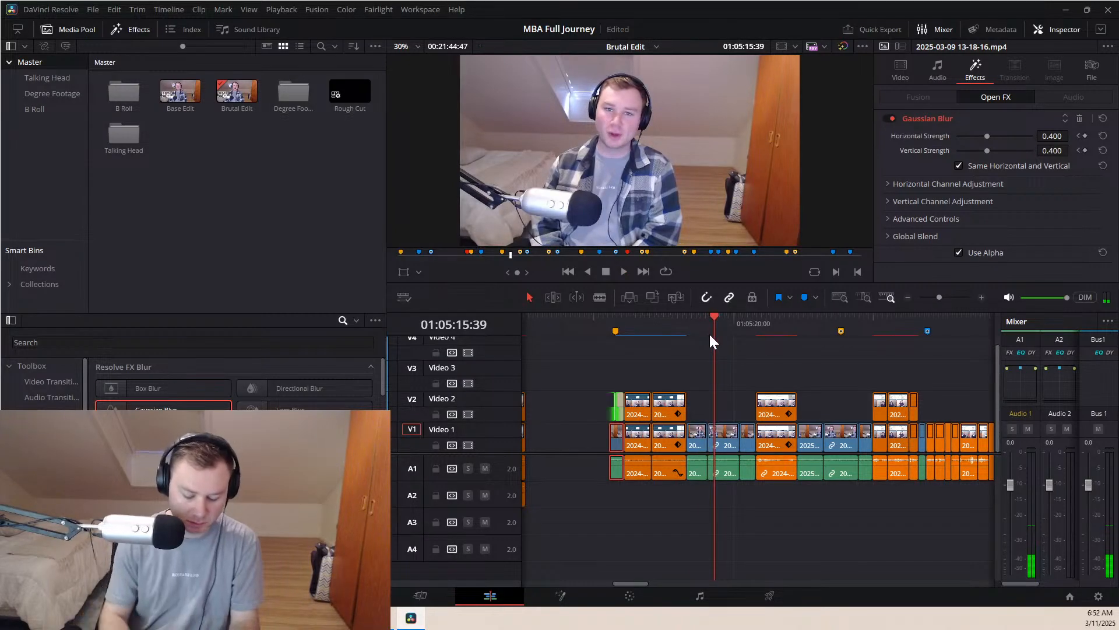
pyautogui.press('m')
pyautogui.doubleClick(715, 329)
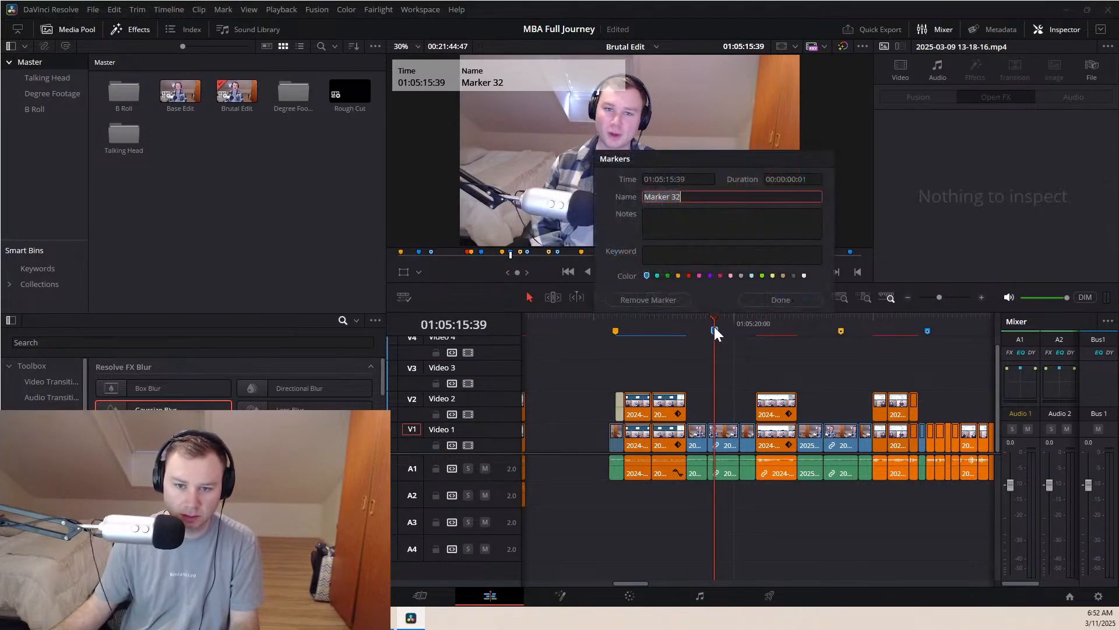
pyautogui.click(678, 273)
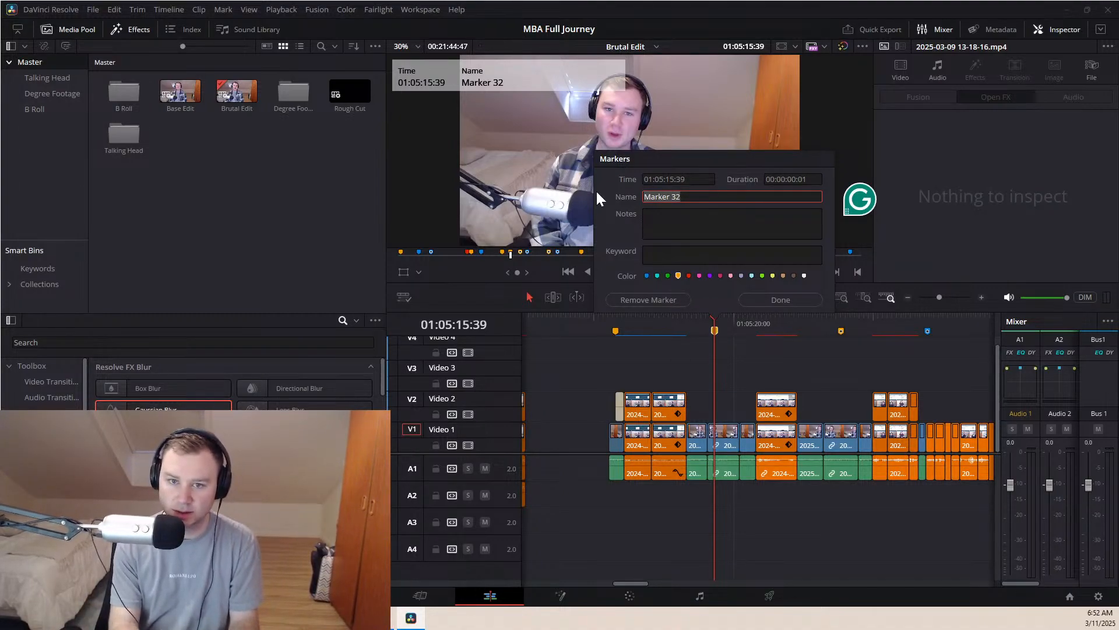
pyautogui.write('Tip 02')
# Enter "Take the pretest first!" as the notes of the Tip 02 marker and save it
pyautogui.click(647, 217)
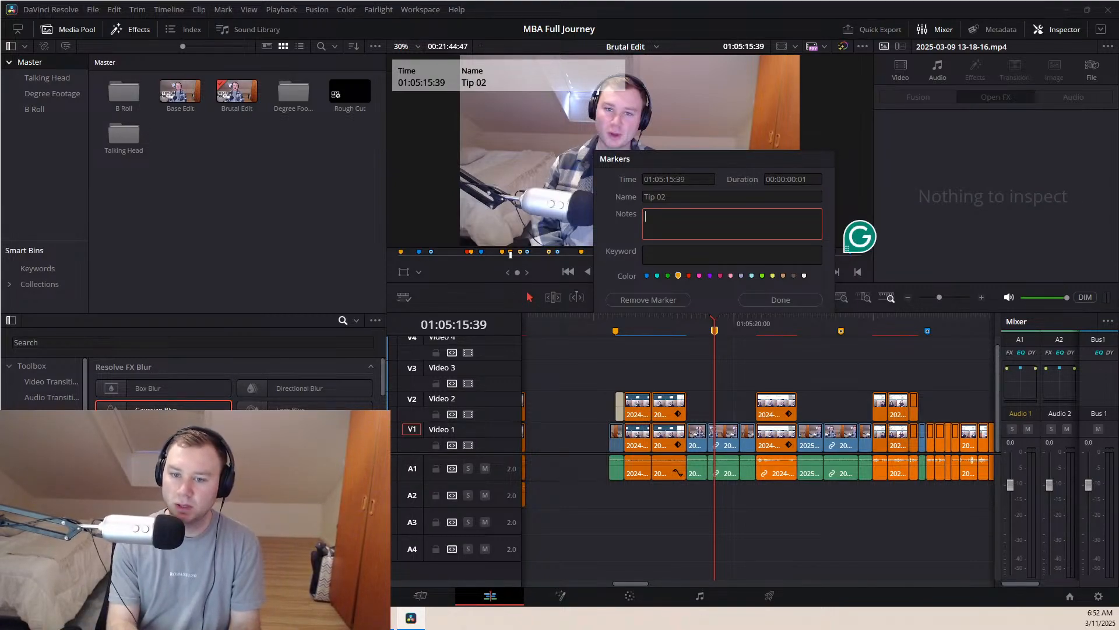
pyautogui.write('Take the pretest')
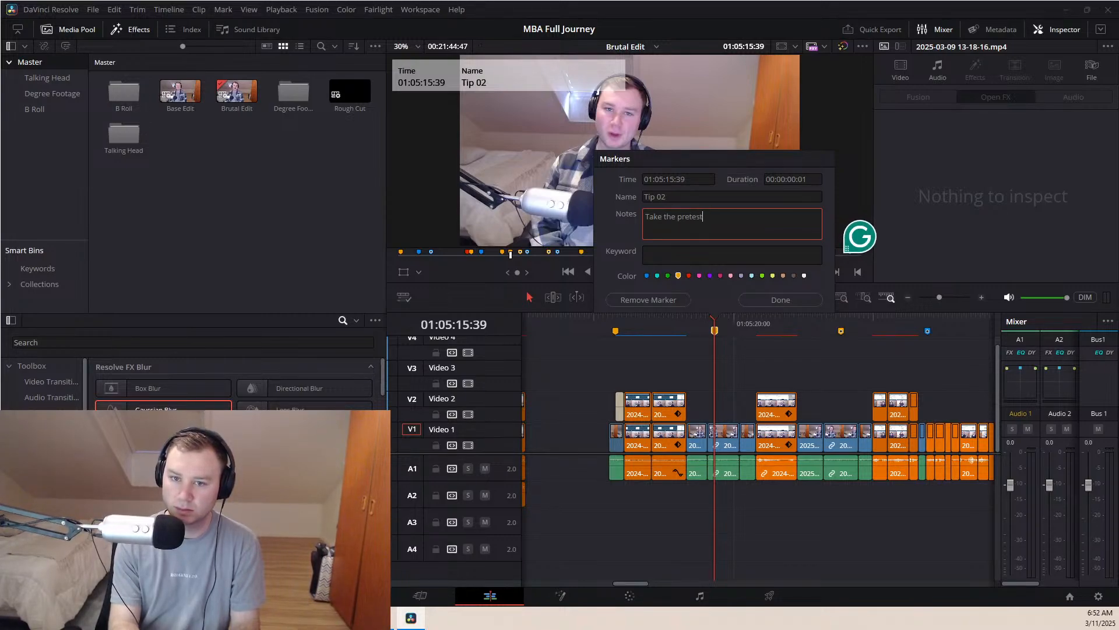
pyautogui.write(' first!')
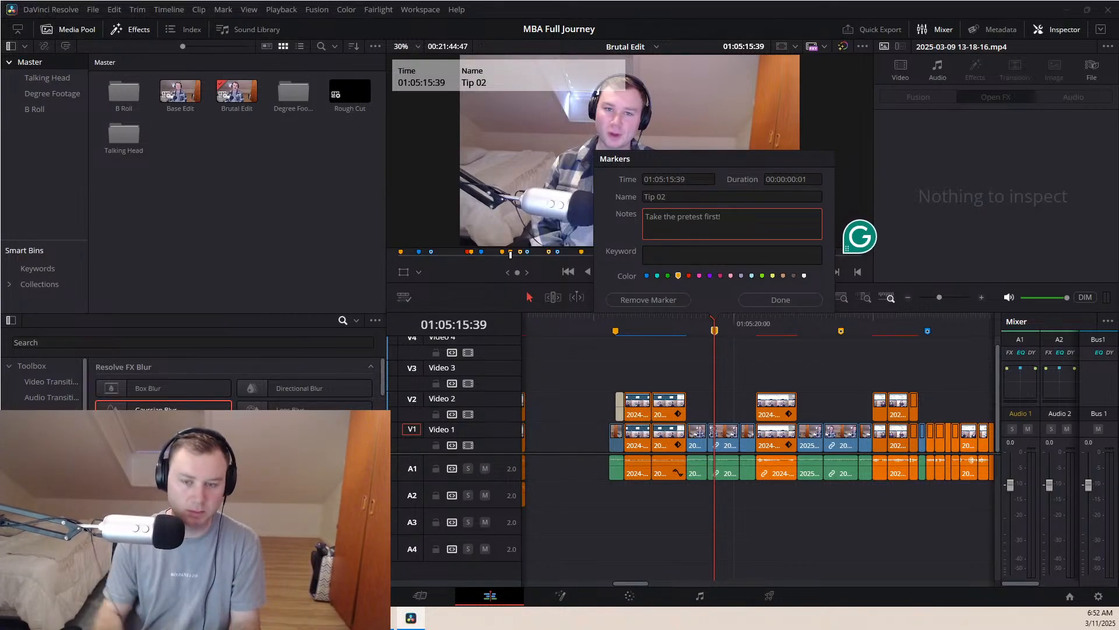
pyautogui.hotkey('ctrl', 'a')
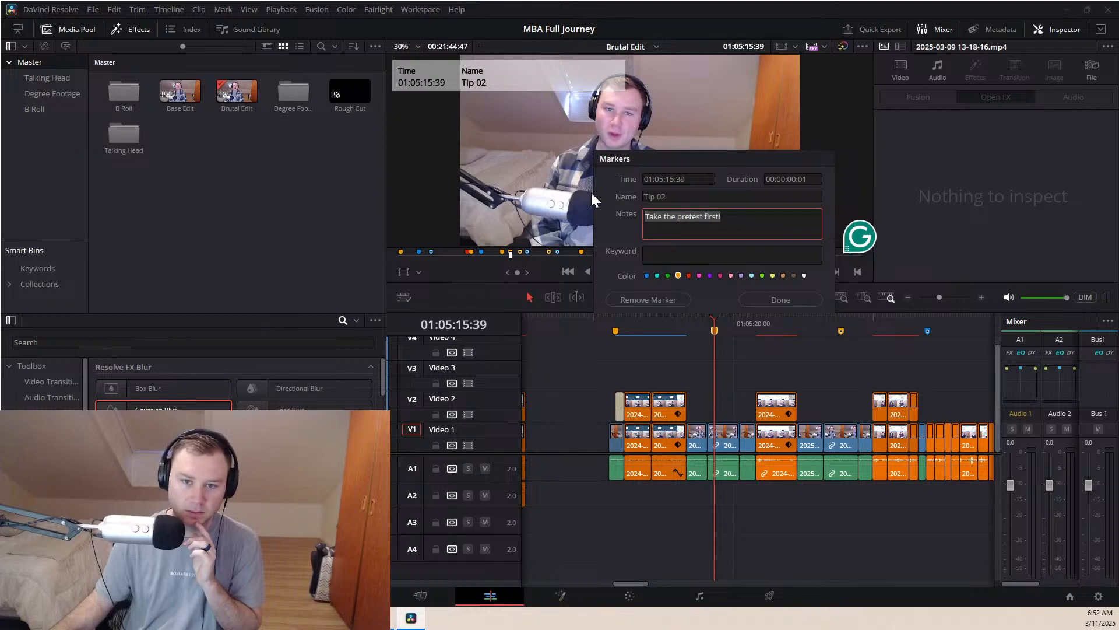
pyautogui.click(774, 299)
pyautogui.moveTo(716, 333)
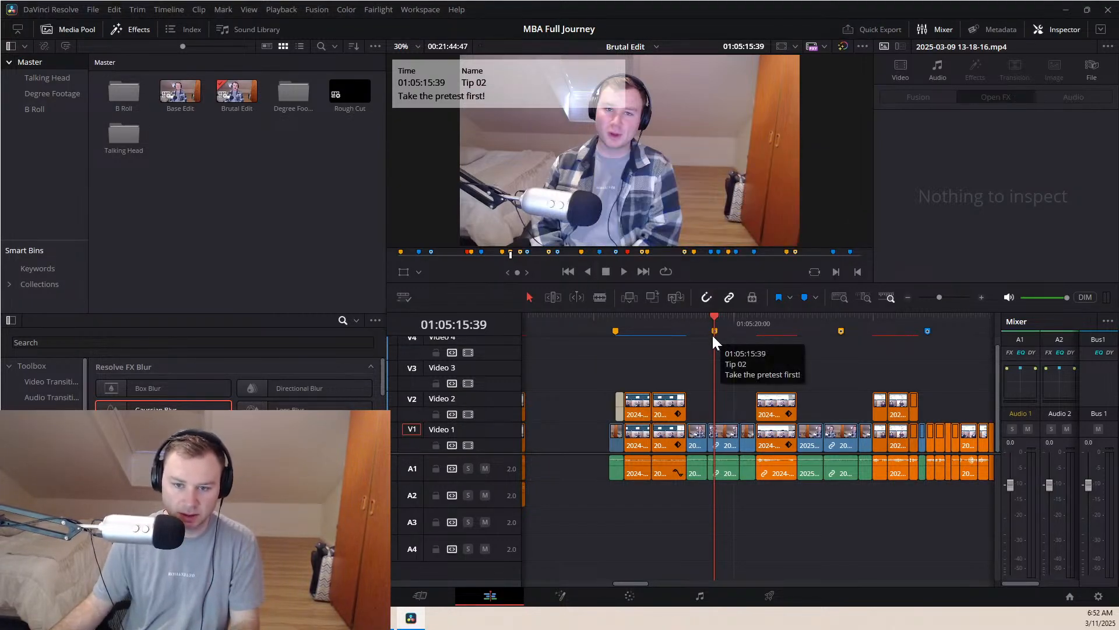
# Apply Gaussian Blur to the Video 1 clip at Tip 02, keyframing its strength from 0 at 01:05:15:31 to 0.400 at 01:05:15:39
pyautogui.moveTo(164, 408); pyautogui.dragTo(718, 442)
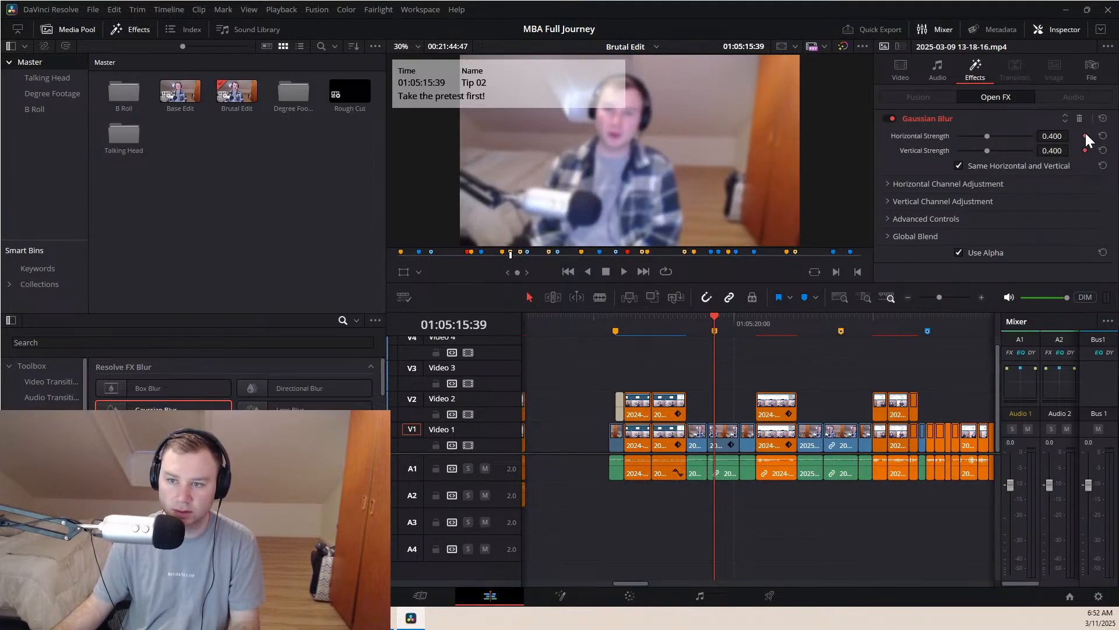
pyautogui.press('Left')
pyautogui.press('Left')
pyautogui.press('Left')
pyautogui.press('Left')
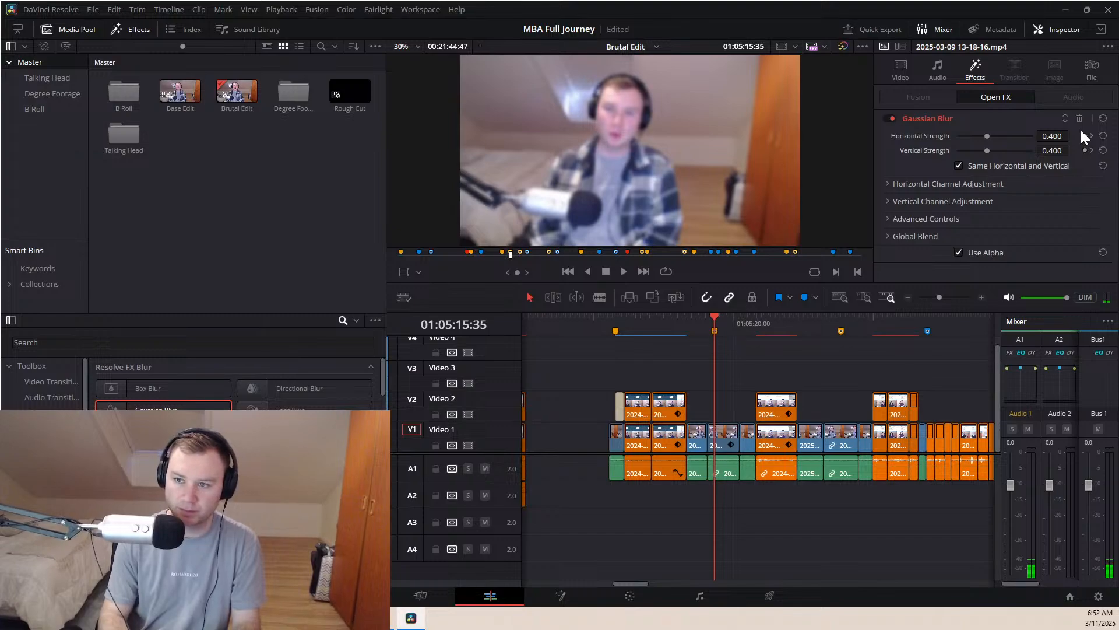
pyautogui.press('Left')
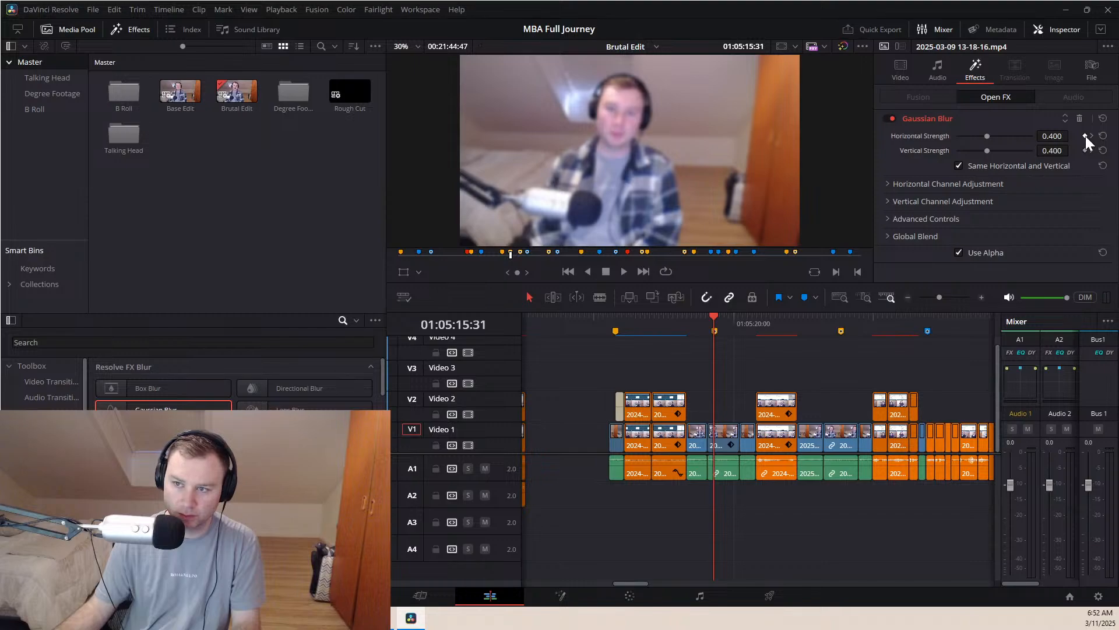
pyautogui.moveTo(987, 136); pyautogui.dragTo(793, 115)
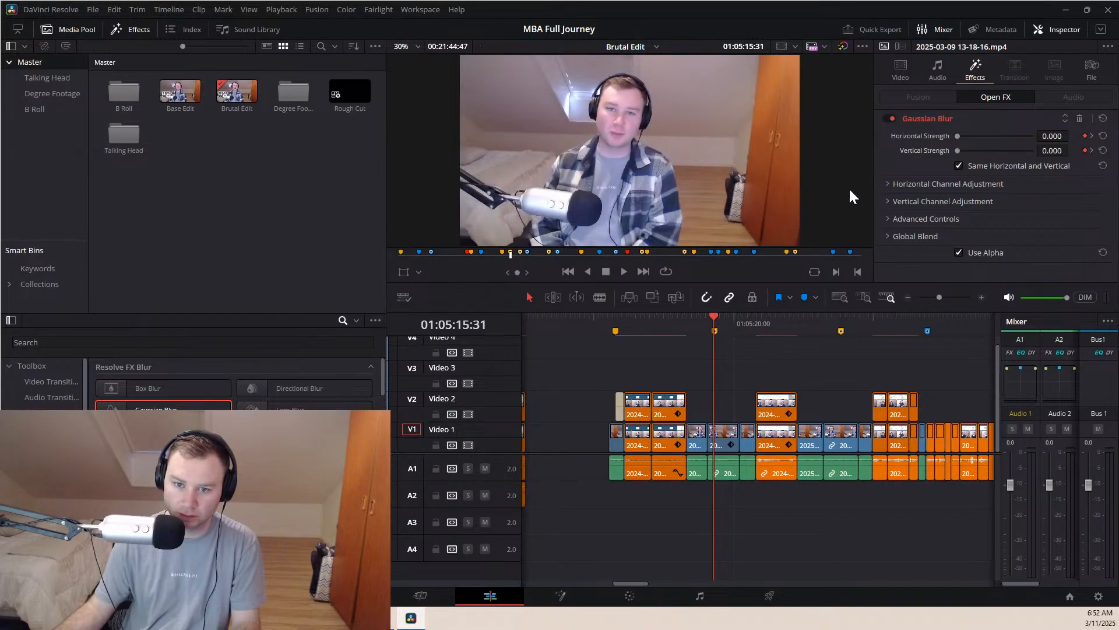
pyautogui.moveTo(713, 316); pyautogui.dragTo(715, 316)
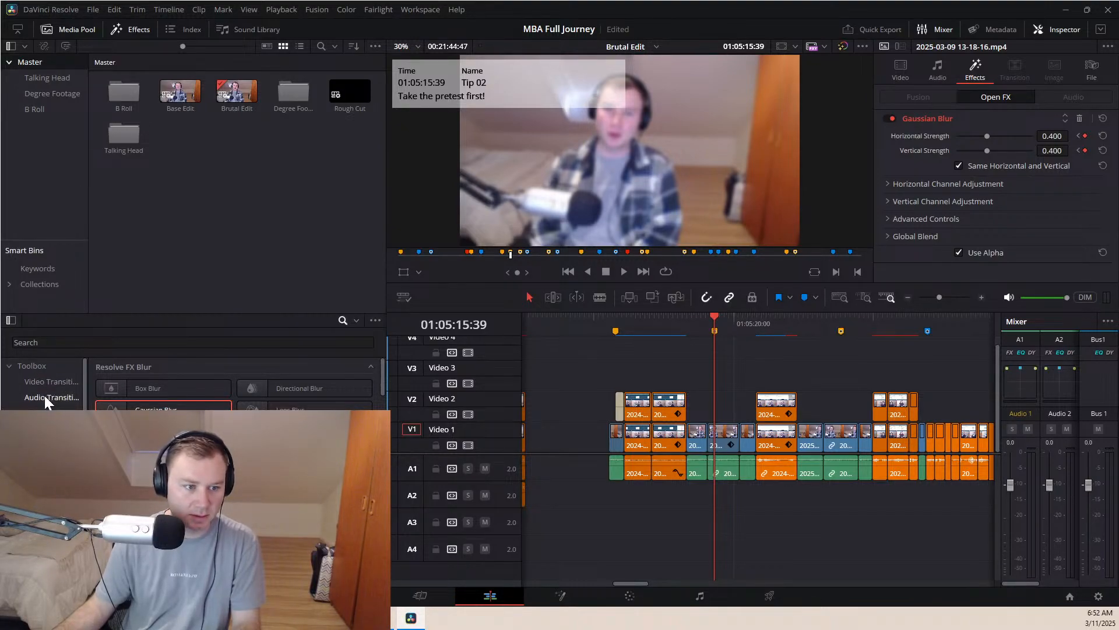
# Add a Center Reveal title on Video 2 above the blurred clip, starting at the Tip 02 marker
pyautogui.click(42, 413)
pyautogui.moveTo(273, 515); pyautogui.dragTo(715, 402)
pyautogui.click(734, 405)
# Replace the title's sample text with "Tip 02:" and "Take the Pretest First!" on two lines, and play back the section
pyautogui.moveTo(916, 169); pyautogui.dragTo(882, 128)
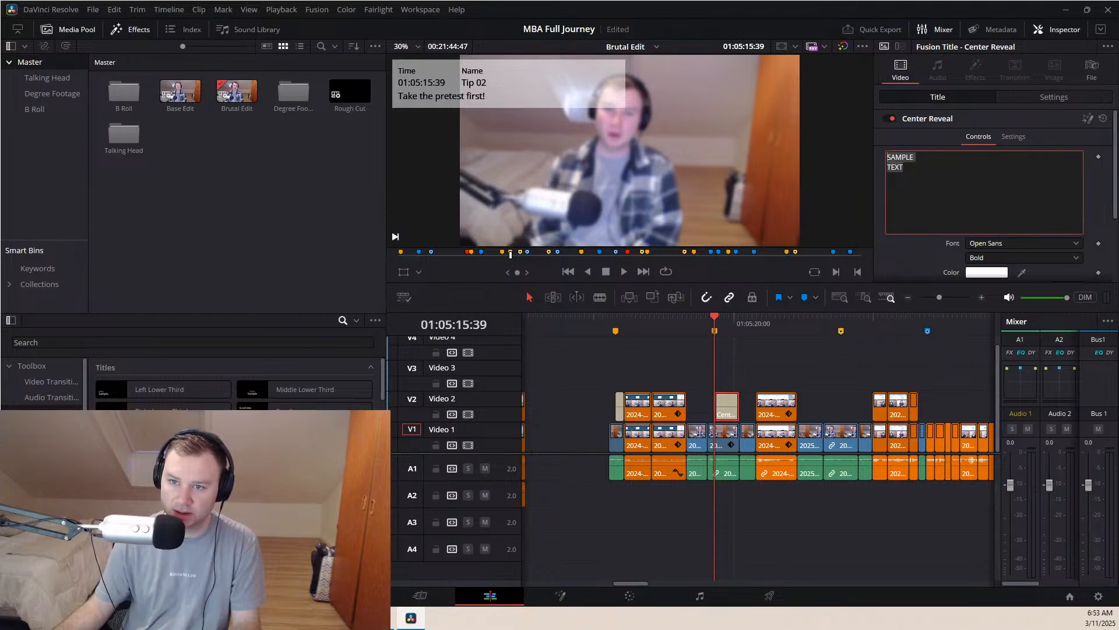
pyautogui.write('Tiop')
pyautogui.press('BackSpace')
pyautogui.press('BackSpace')
pyautogui.write('p 02:')
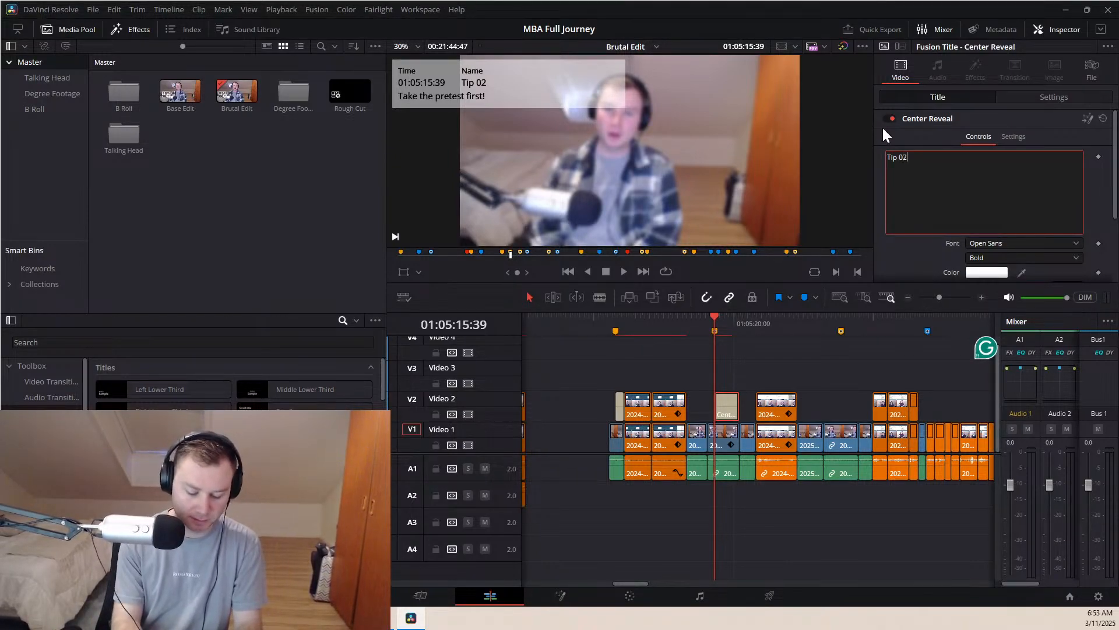
pyautogui.press('Return')
pyautogui.write('Tak')
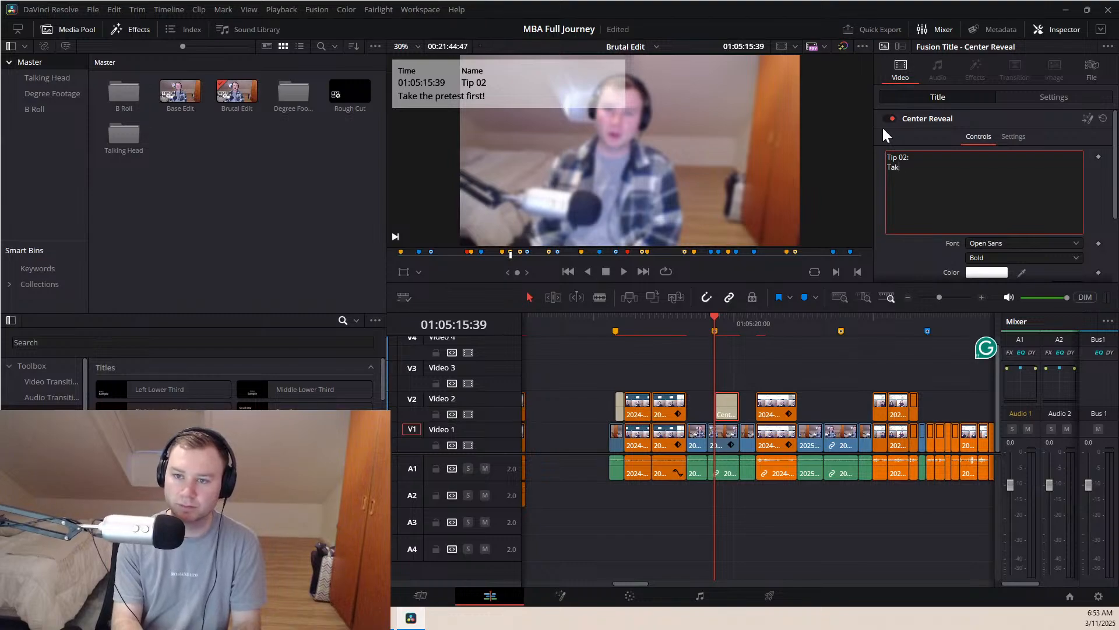
pyautogui.write('e the Pretest First!')
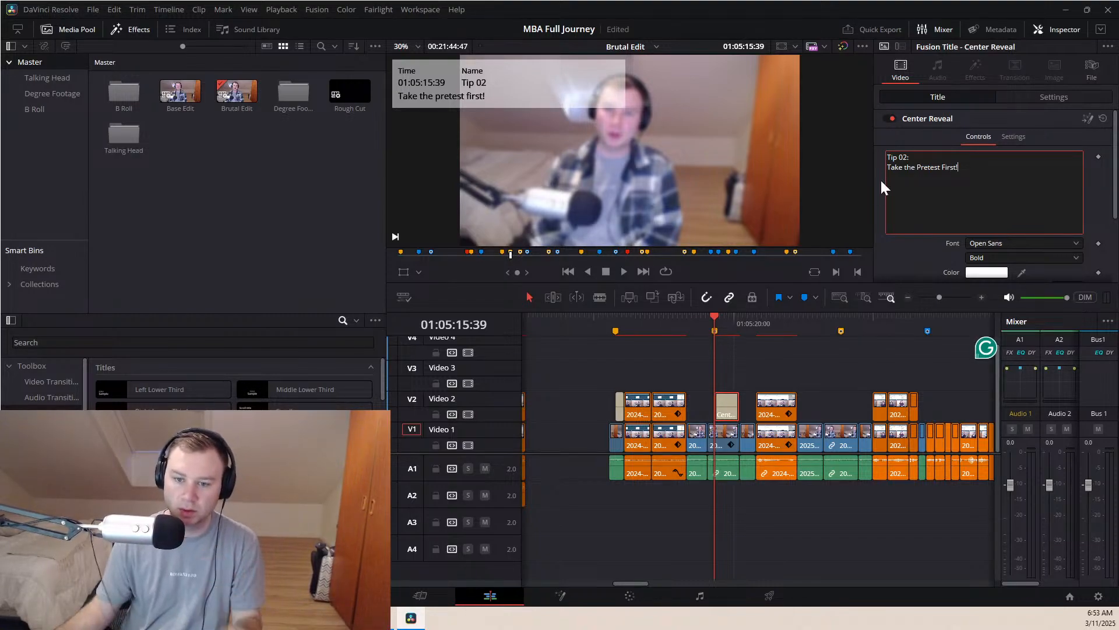
pyautogui.click(708, 326)
pyautogui.press('space')
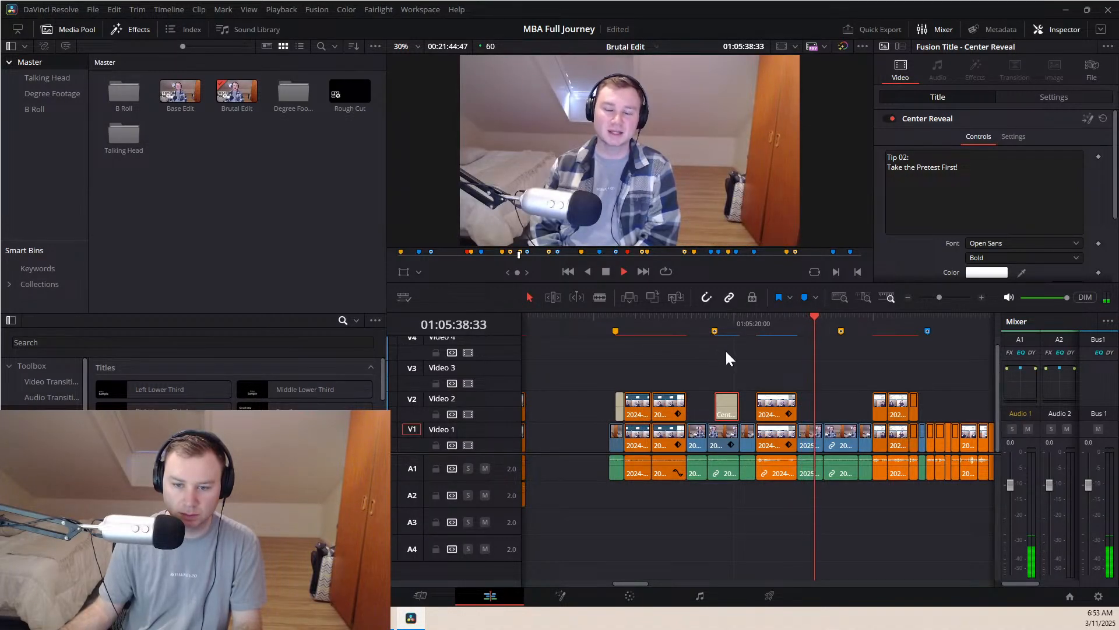
# Try moving the stacked orange clips on Video 1 and Video 2 to directly before the blurred Tip 02 clip
pyautogui.click(688, 319)
pyautogui.click(781, 474)
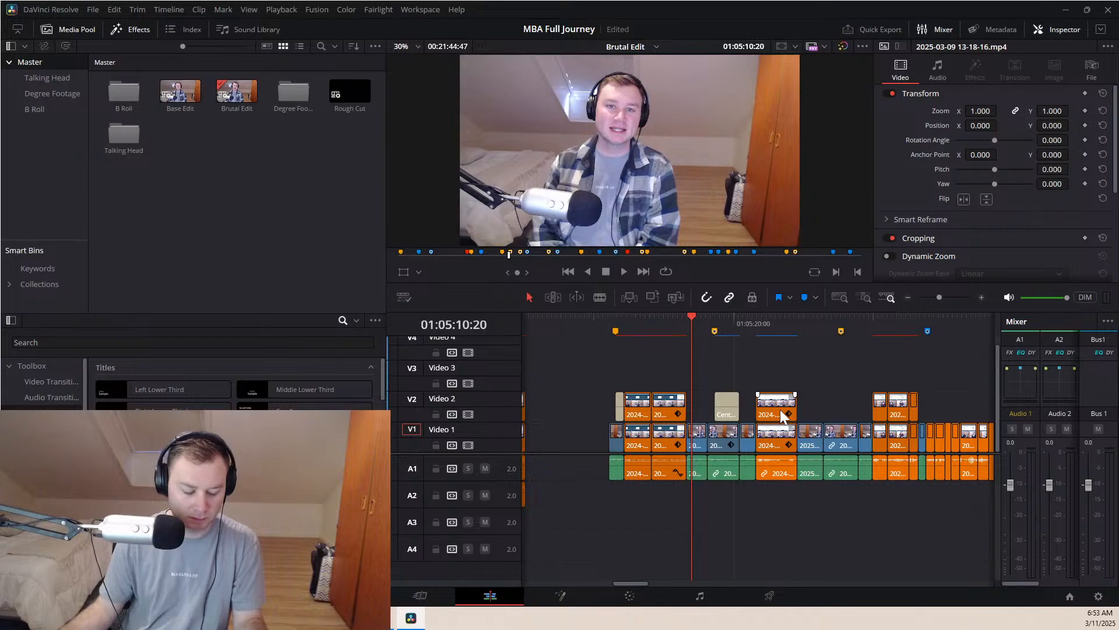
pyautogui.moveTo(779, 409); pyautogui.dragTo(703, 408)
pyautogui.keyDown('ctrl'); pyautogui.click(775, 431); pyautogui.keyUp('ctrl')
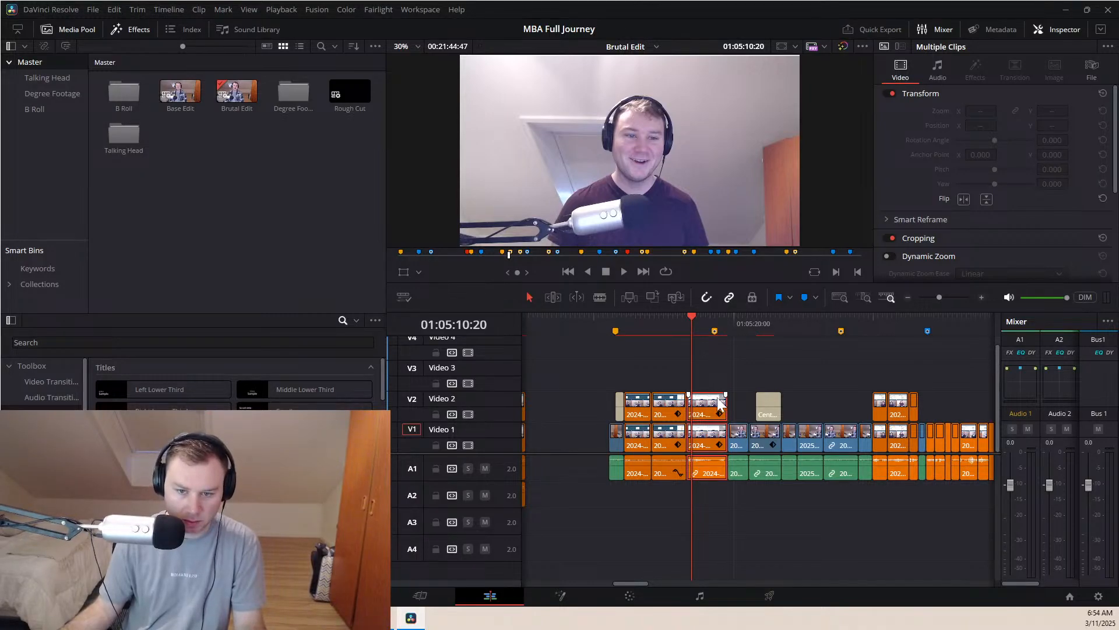
pyautogui.hotkey('ctrl', 'shift', '.')
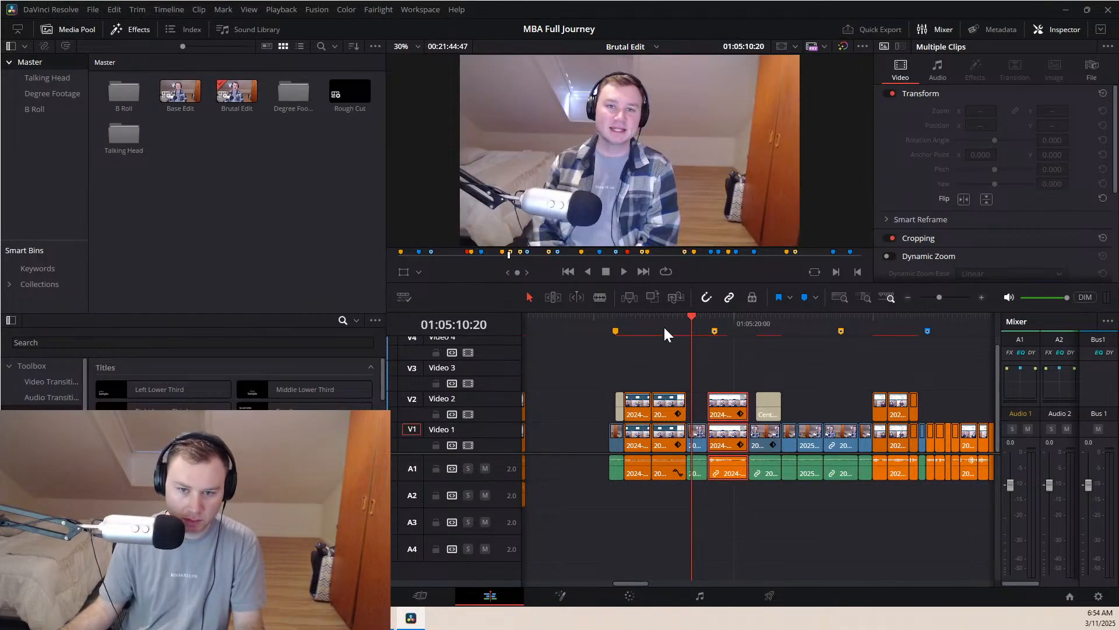
# Play back the rearranged sequence from before the moved orange clips through the Tip 02 title and the clips that follow
pyautogui.click(665, 324)
pyautogui.press('space')
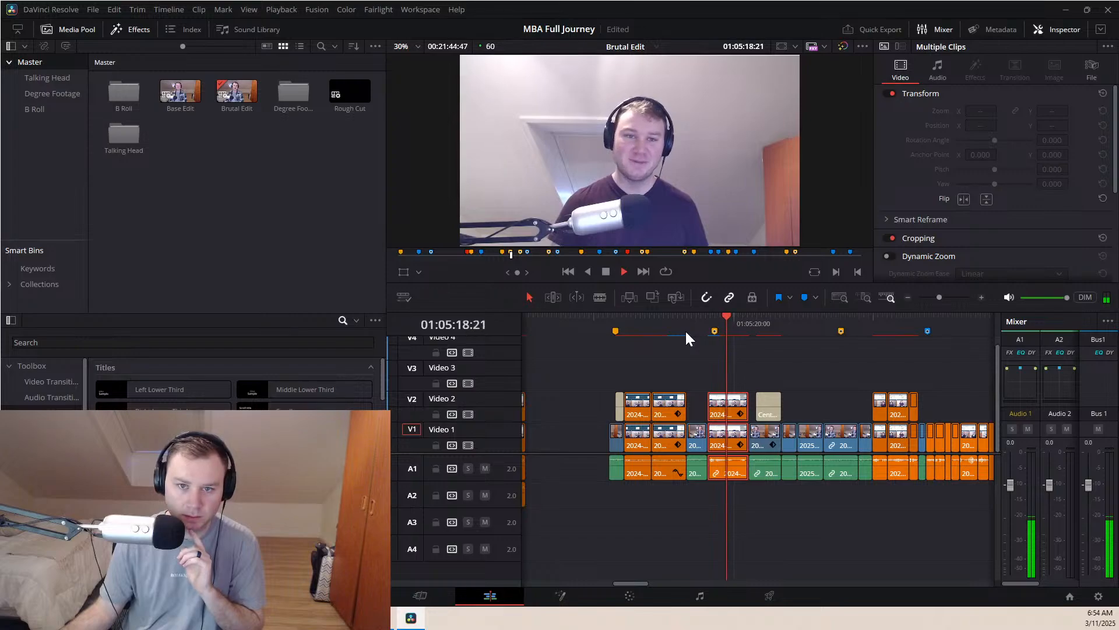
pyautogui.click(750, 319)
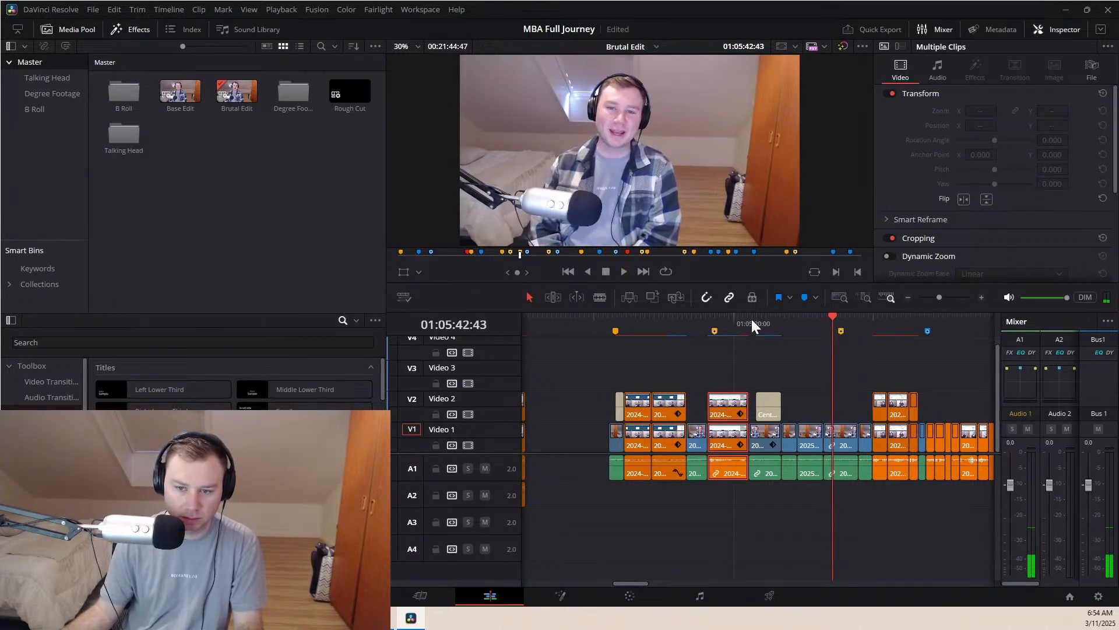
pyautogui.press('space')
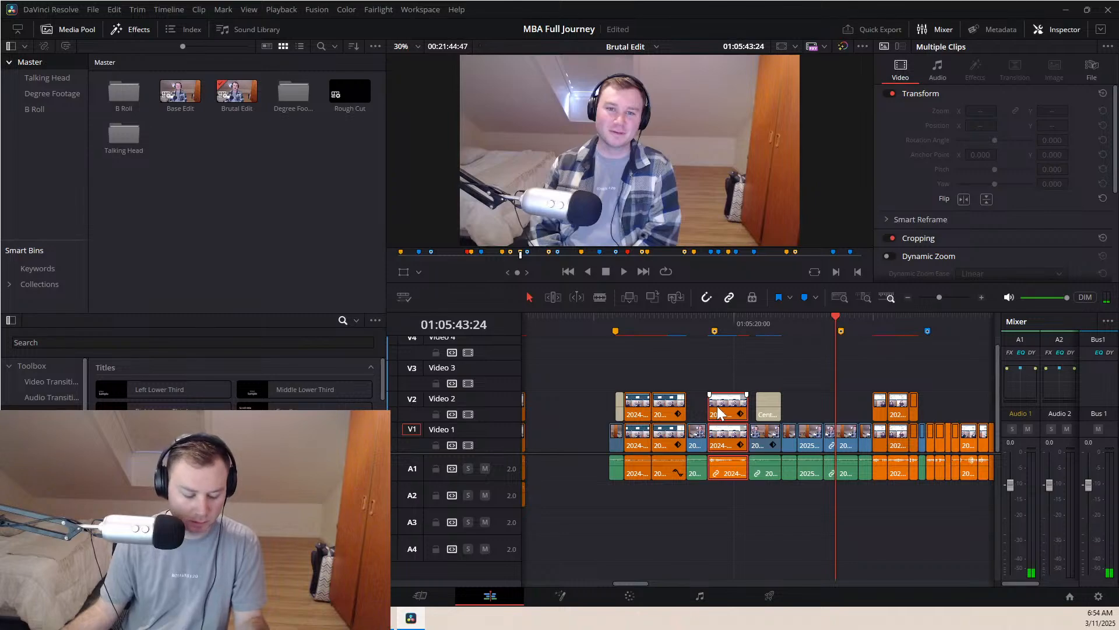
# Move the stacked orange clips to directly after the 2025 clip that follows the Tip 02 section, and play back the new order
pyautogui.moveTo(719, 401); pyautogui.dragTo(791, 398)
pyautogui.click(761, 325)
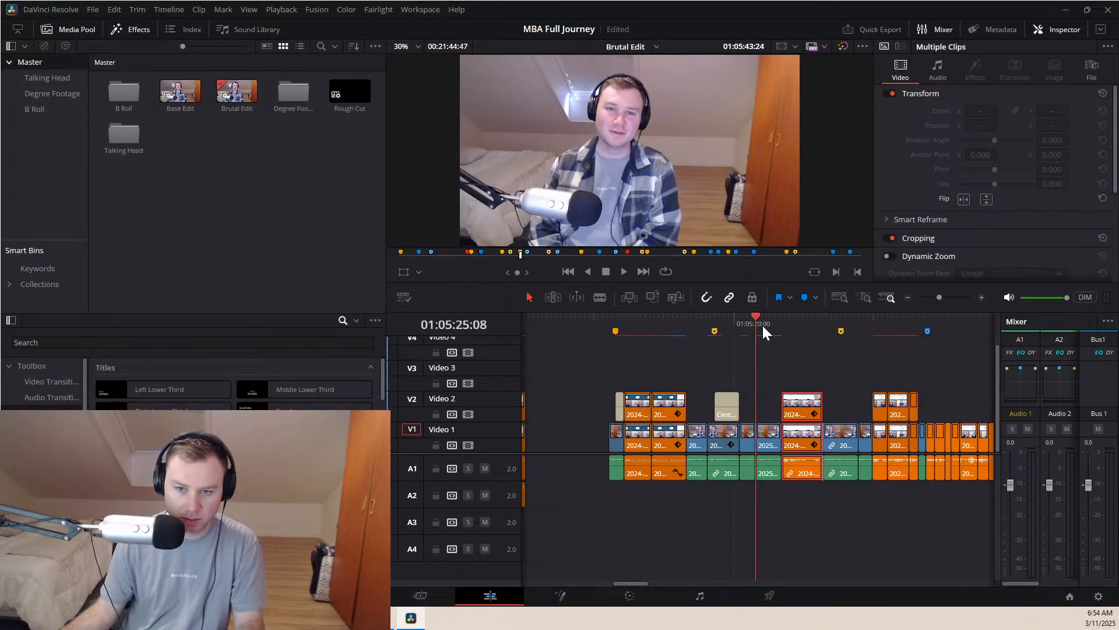
pyautogui.press('space')
pyautogui.click(776, 327)
pyautogui.click(813, 327)
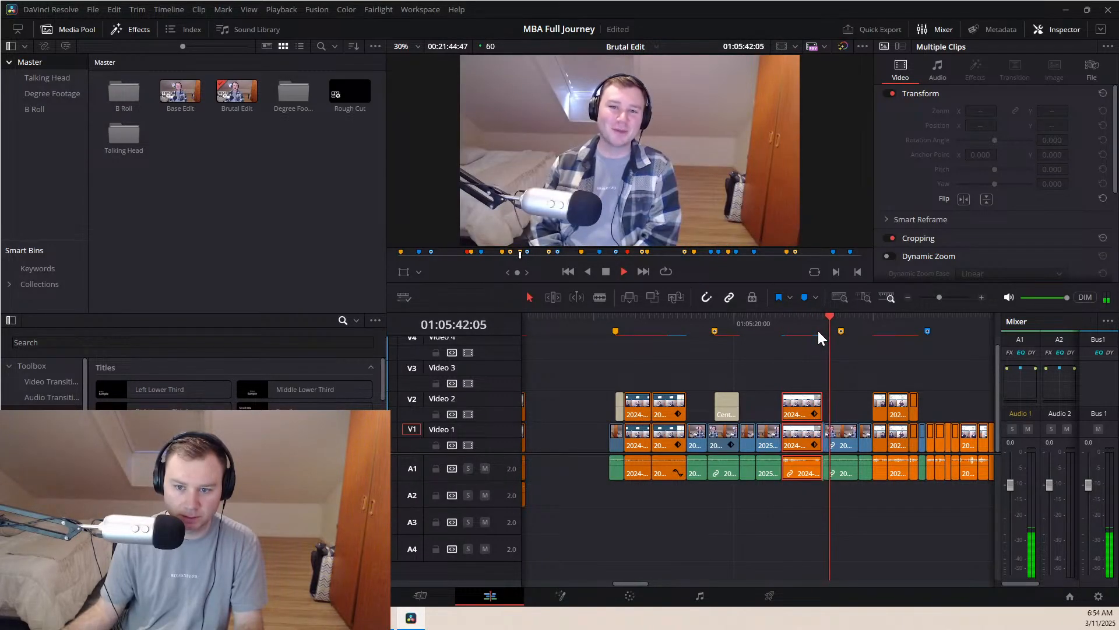
pyautogui.click(849, 322)
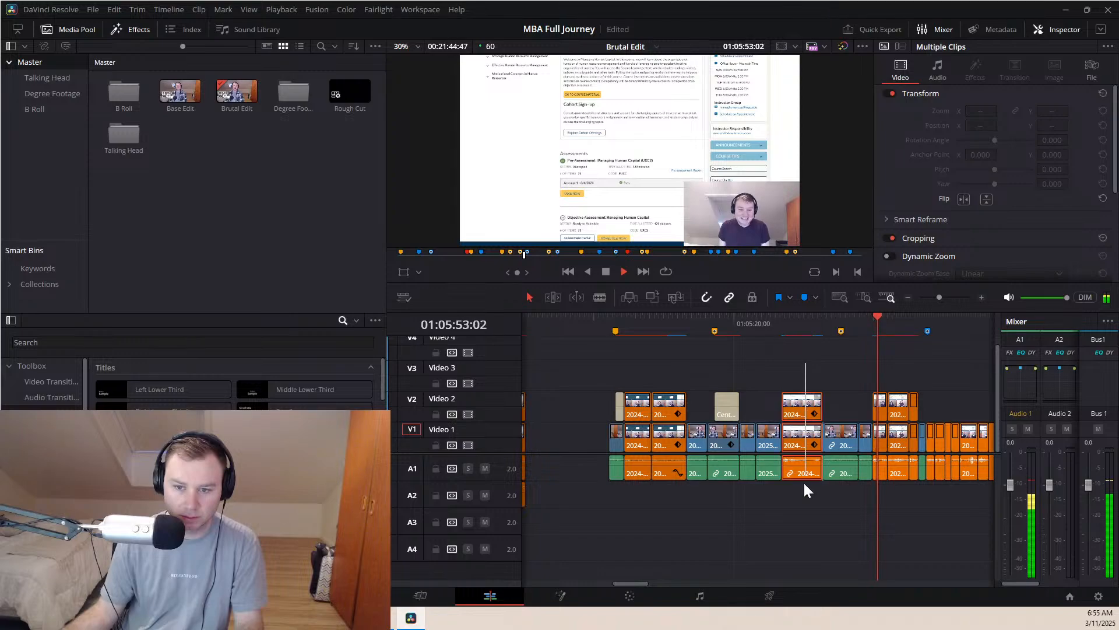
# Set the clip color of the selected stacked clips on Video 1 and Video 2 to Brown, and stop playback
pyautogui.rightClick(802, 396)
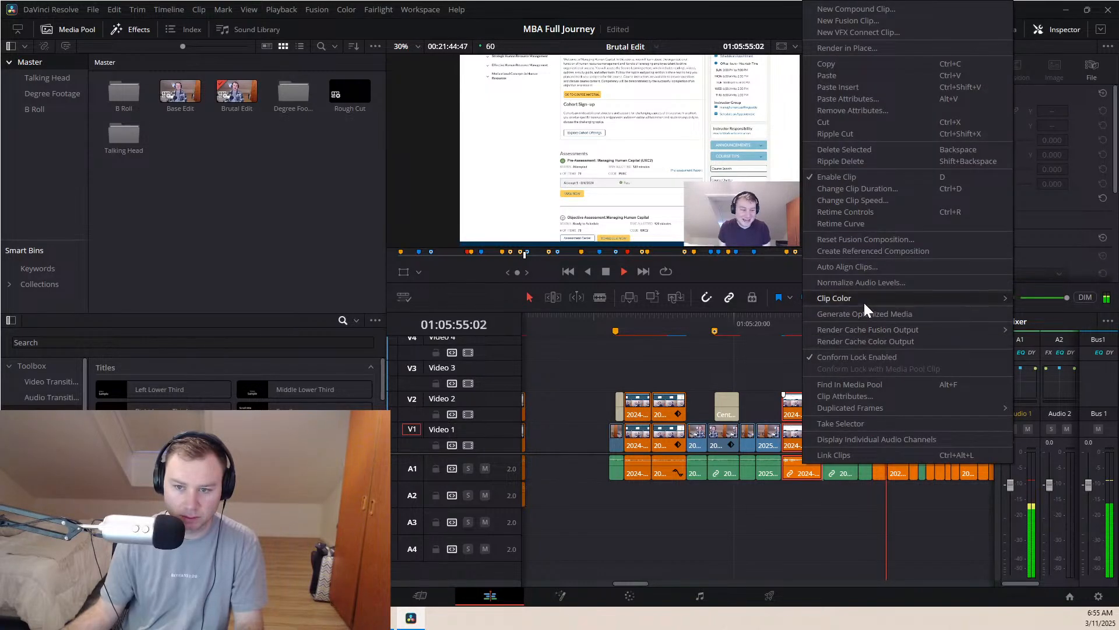
pyautogui.moveTo(865, 298)
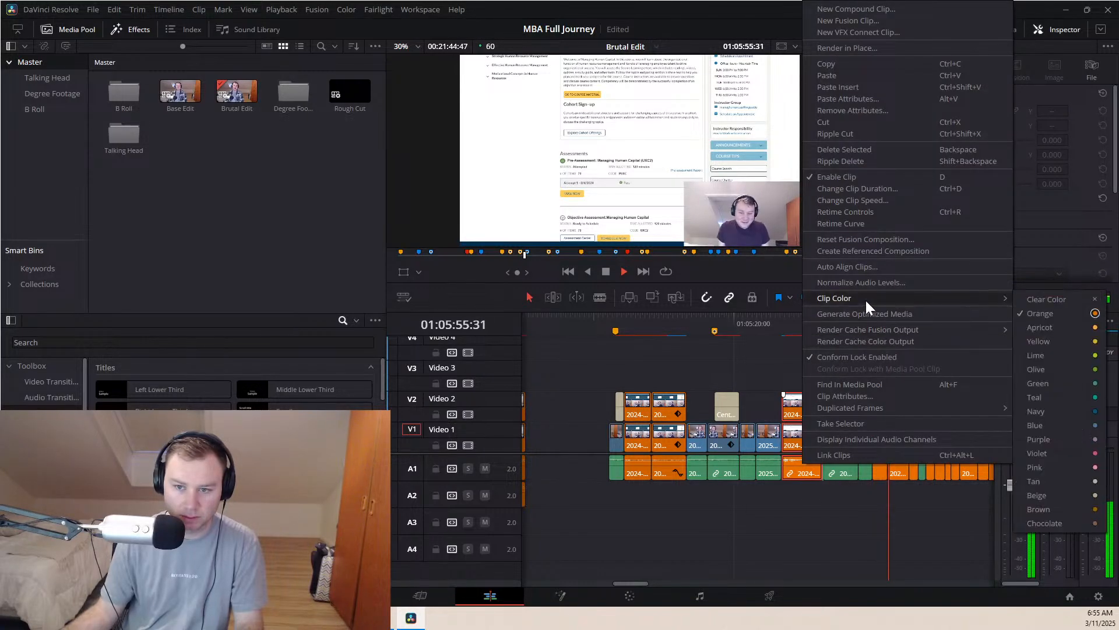
pyautogui.click(1065, 507)
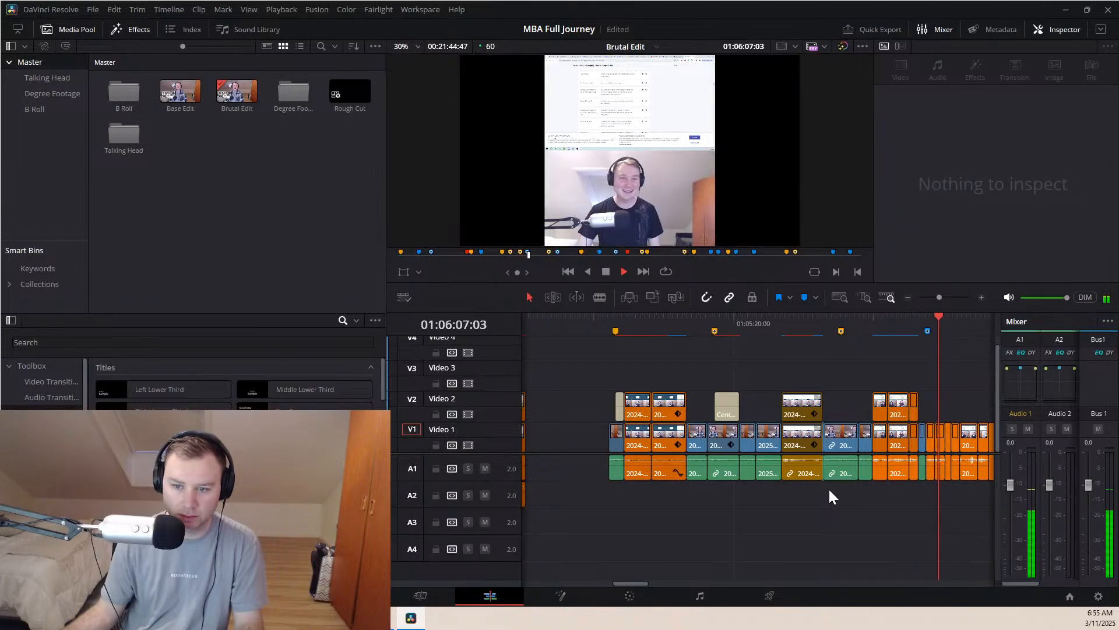
pyautogui.press('space')
# Move the remaining group of stacked orange clips near the blue marker to directly after the blurred Tip 02 clip and its title
pyautogui.click(868, 410)
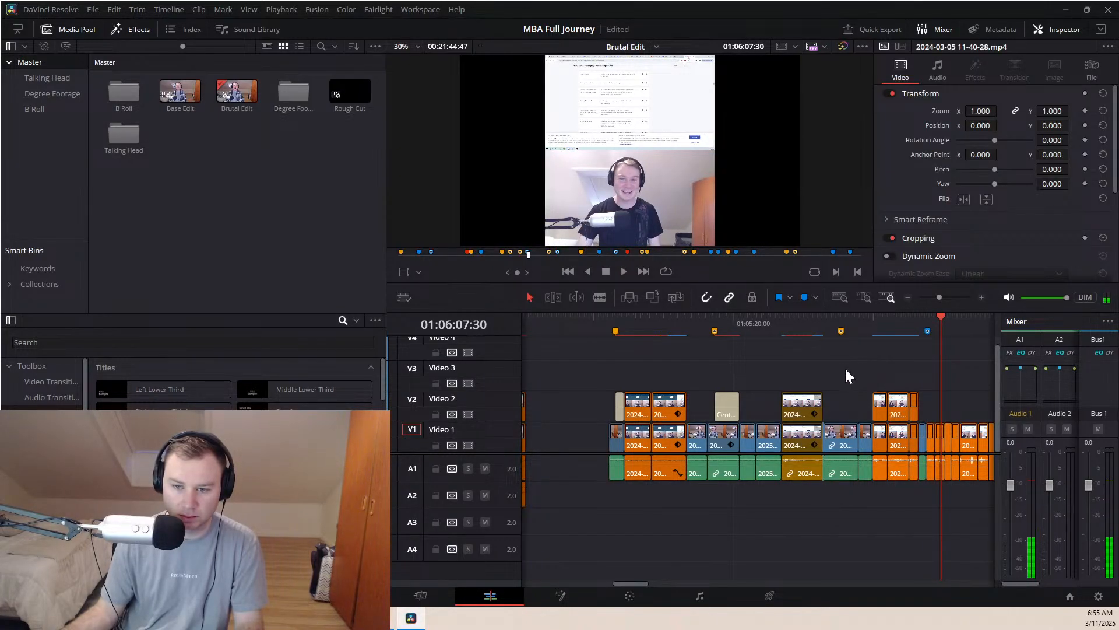
pyautogui.click(758, 321)
pyautogui.press('space')
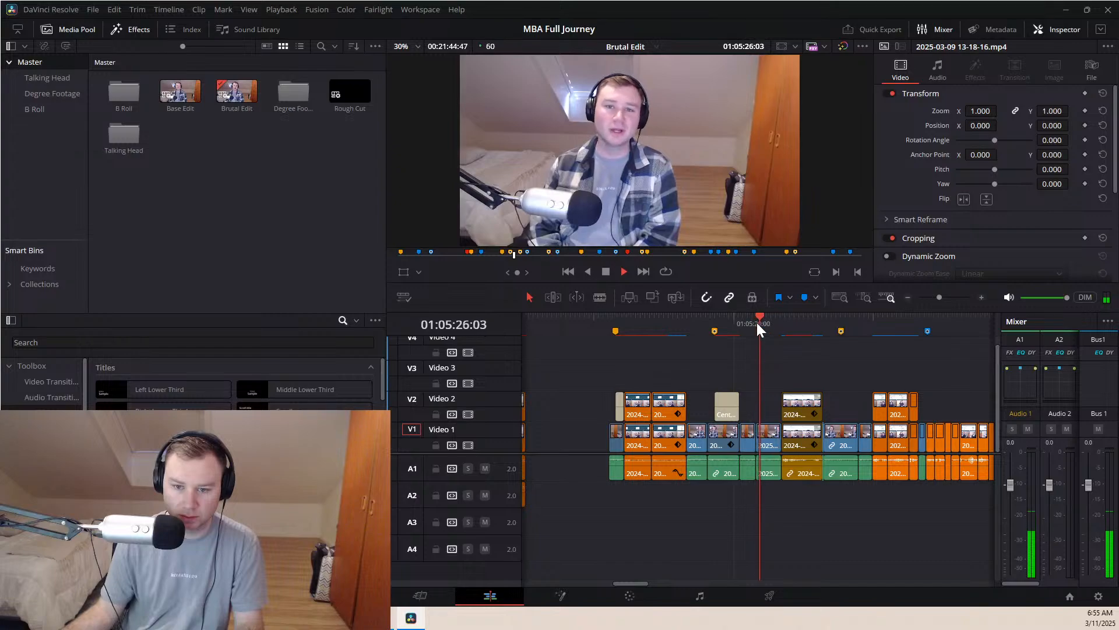
pyautogui.press('space')
pyautogui.click(746, 318)
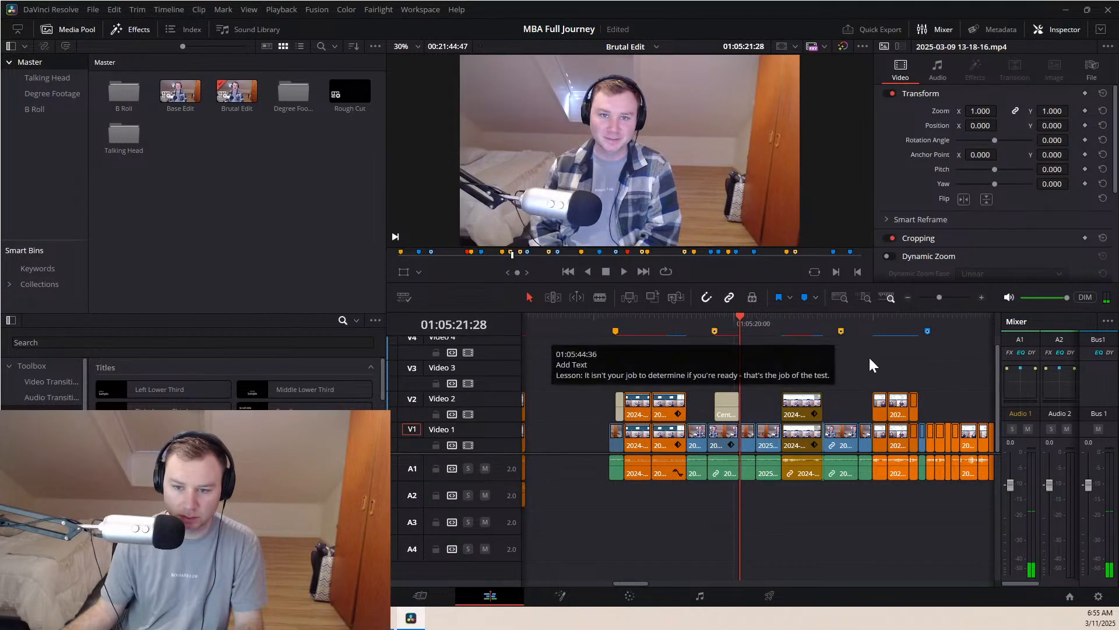
pyautogui.moveTo(914, 475); pyautogui.dragTo(914, 478)
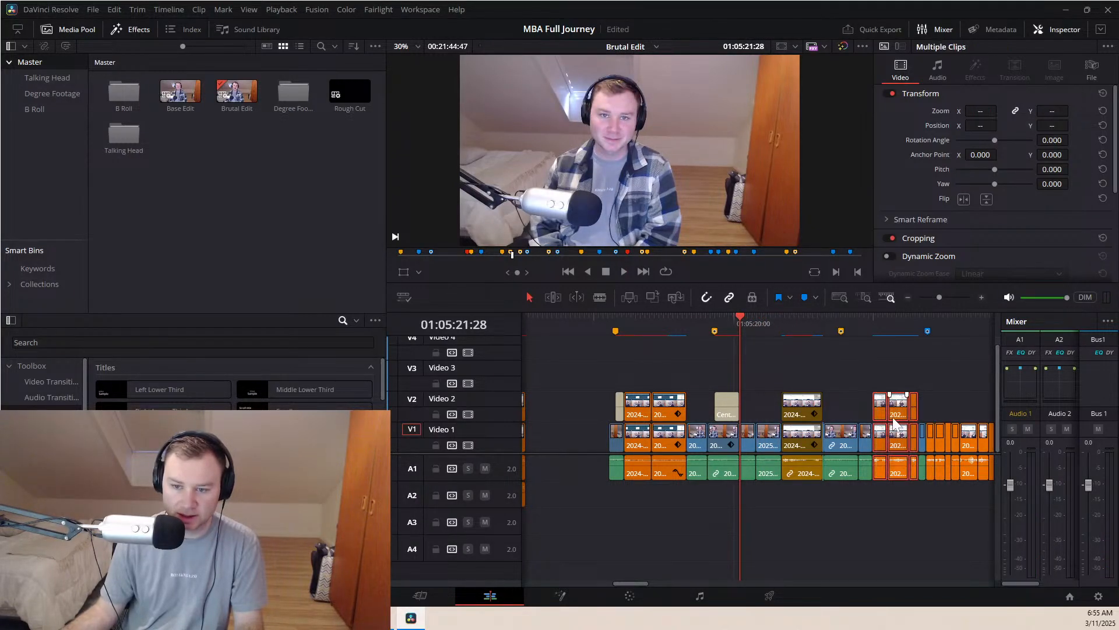
pyautogui.moveTo(896, 406); pyautogui.dragTo(765, 408)
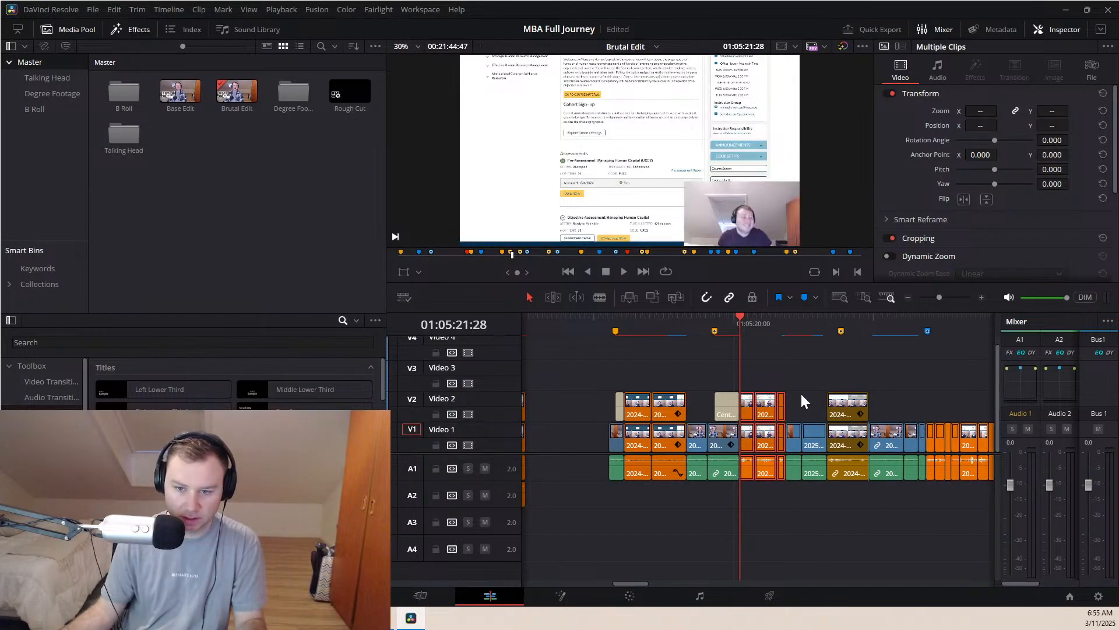
# Ripple-delete the brown stacked clips with their audio, and play back the sequence from the Tip 02 marker
pyautogui.moveTo(844, 375); pyautogui.dragTo(851, 466)
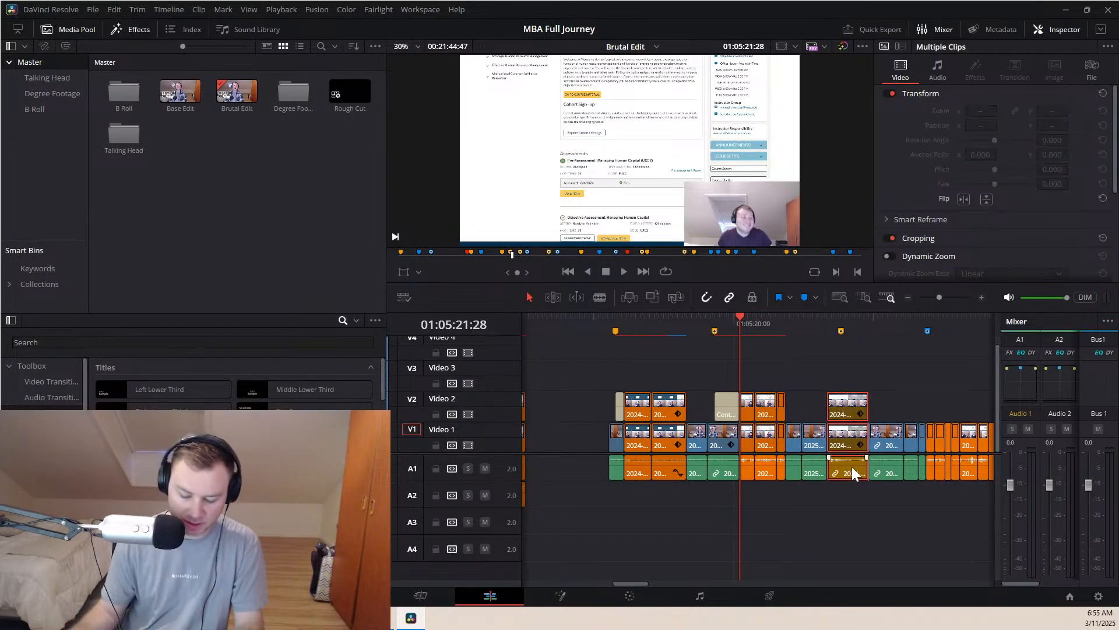
pyautogui.press('Delete')
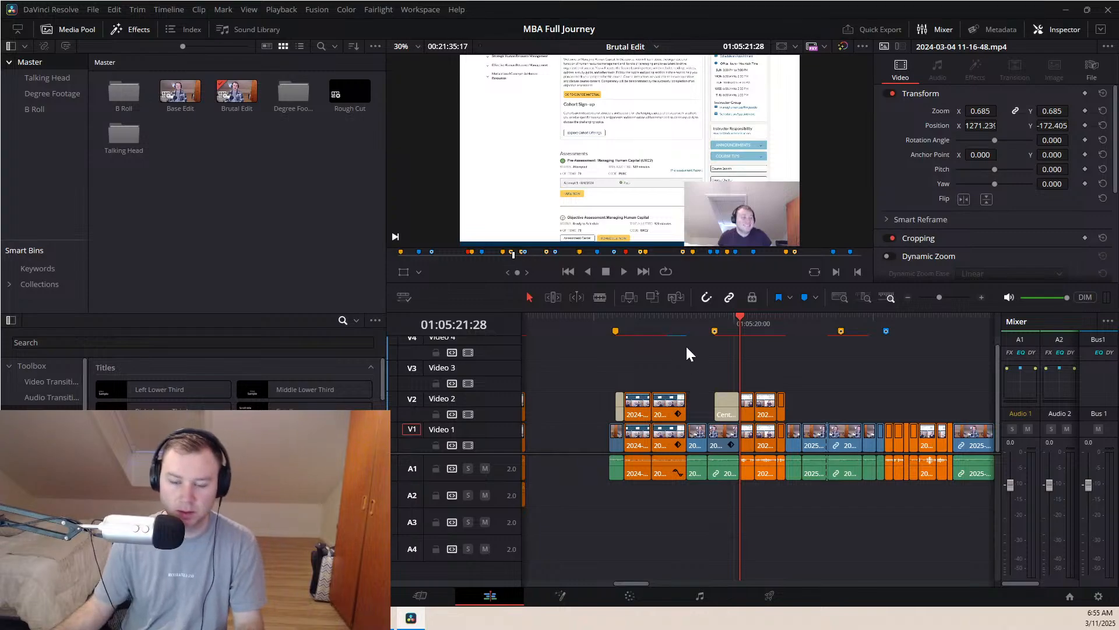
pyautogui.click(714, 320)
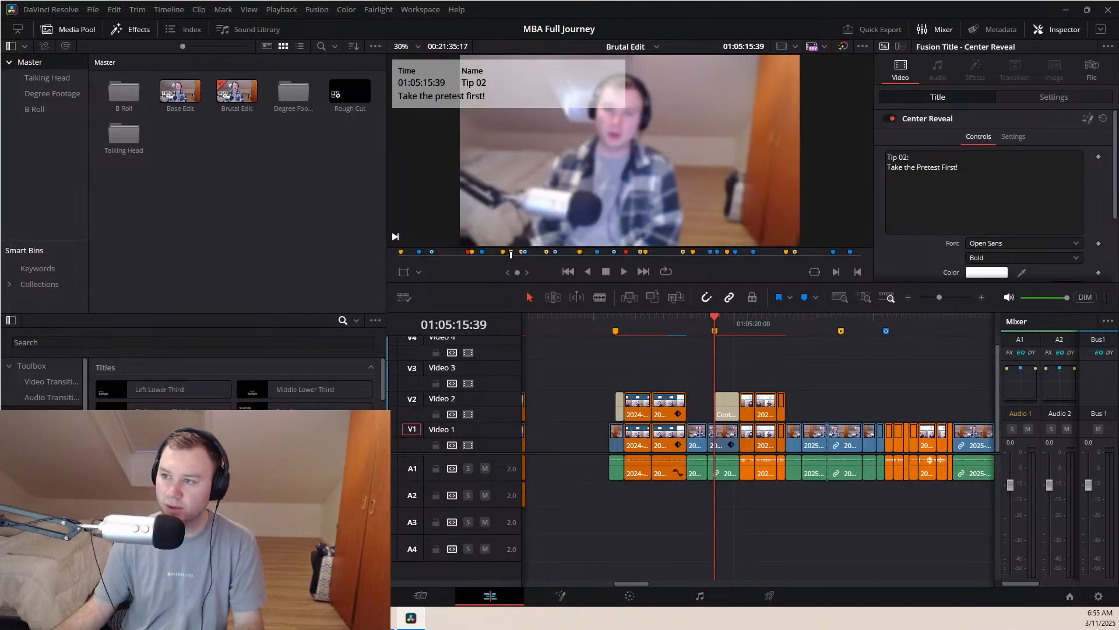
pyautogui.press('space')
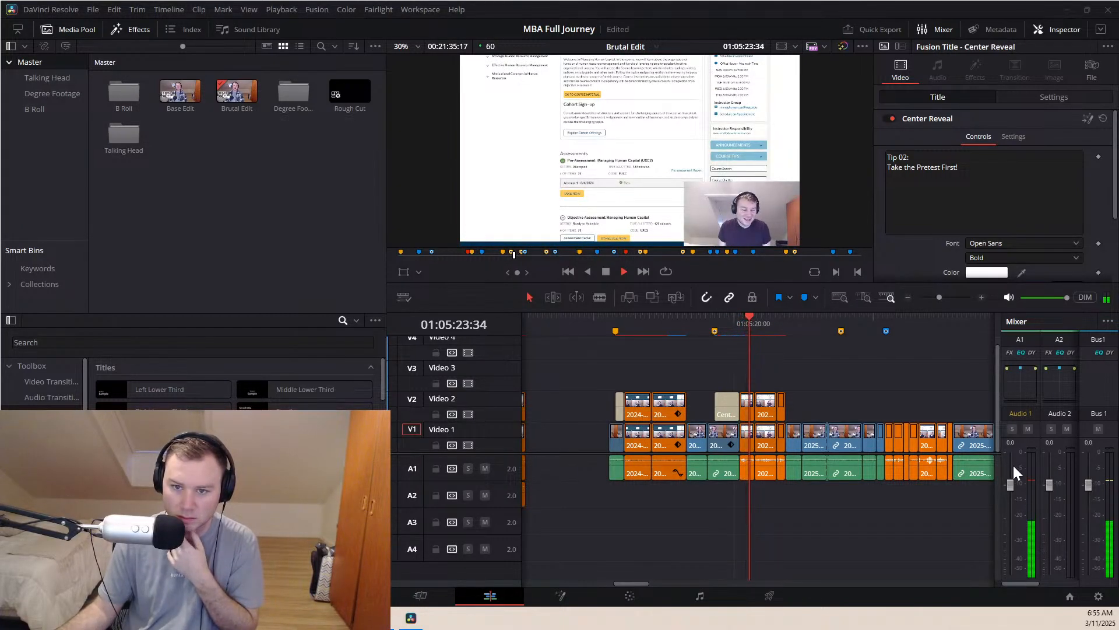
# Preview the talking-head clip after the stacked orange clips, and move the orange group to directly after that short clip
pyautogui.click(800, 317)
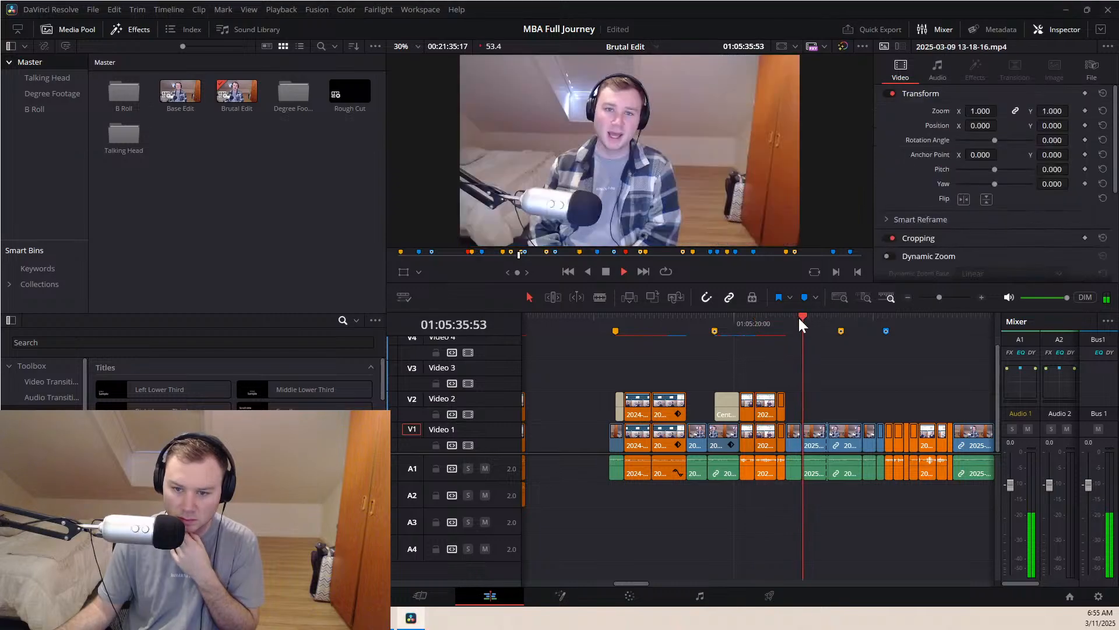
pyautogui.click(788, 318)
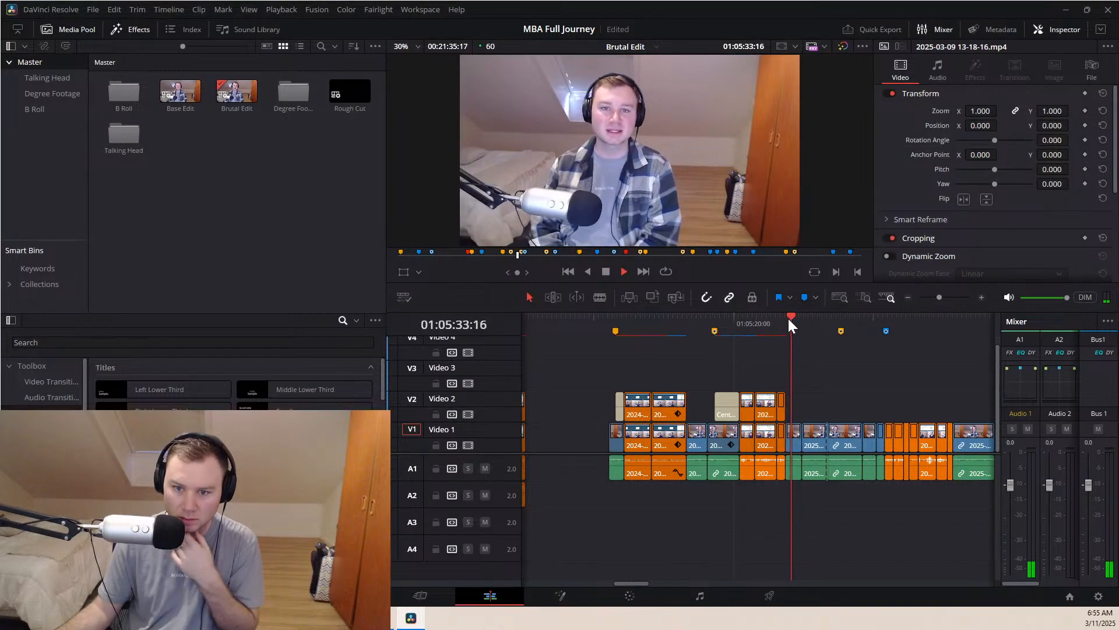
pyautogui.press('space')
pyautogui.click(772, 463)
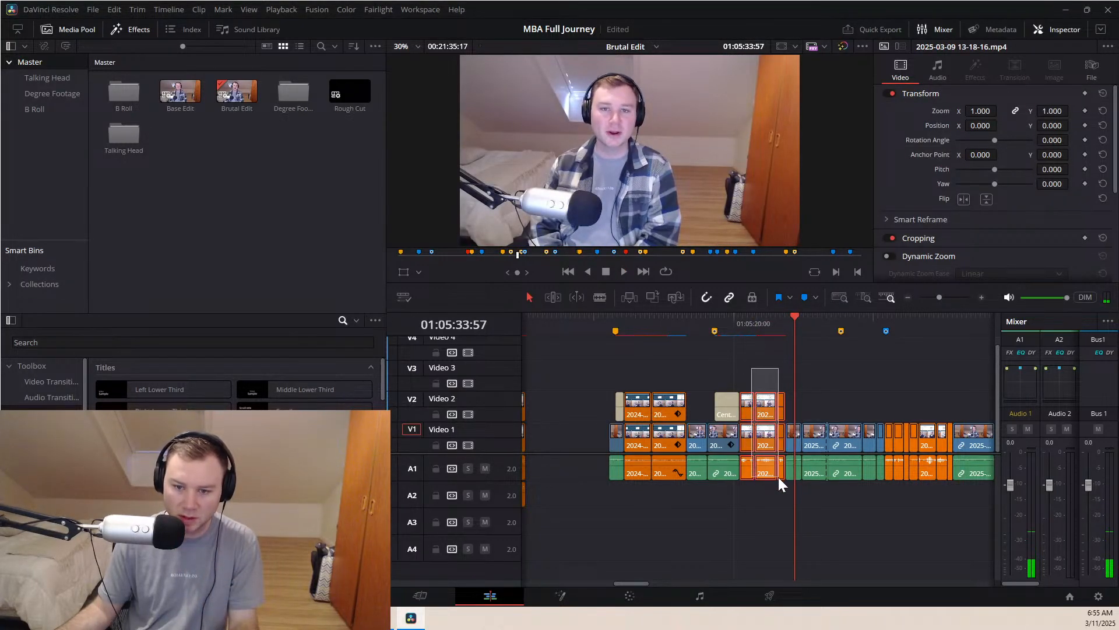
pyautogui.moveTo(778, 477); pyautogui.dragTo(777, 475)
pyautogui.moveTo(763, 407)
pyautogui.mouseDown()
pyautogui.moveTo(816, 405)
pyautogui.moveTo(777, 406)
pyautogui.mouseUp()
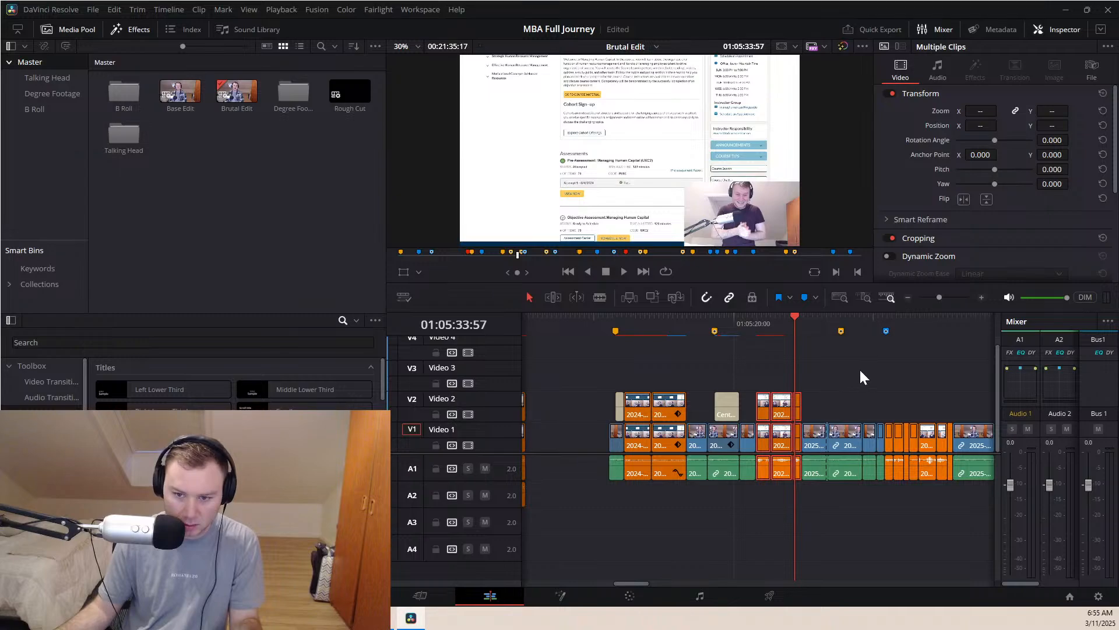
# Play back the new clip order after the Tip 02 title through the end of the following group of orange clips
pyautogui.click(749, 324)
pyautogui.press('space')
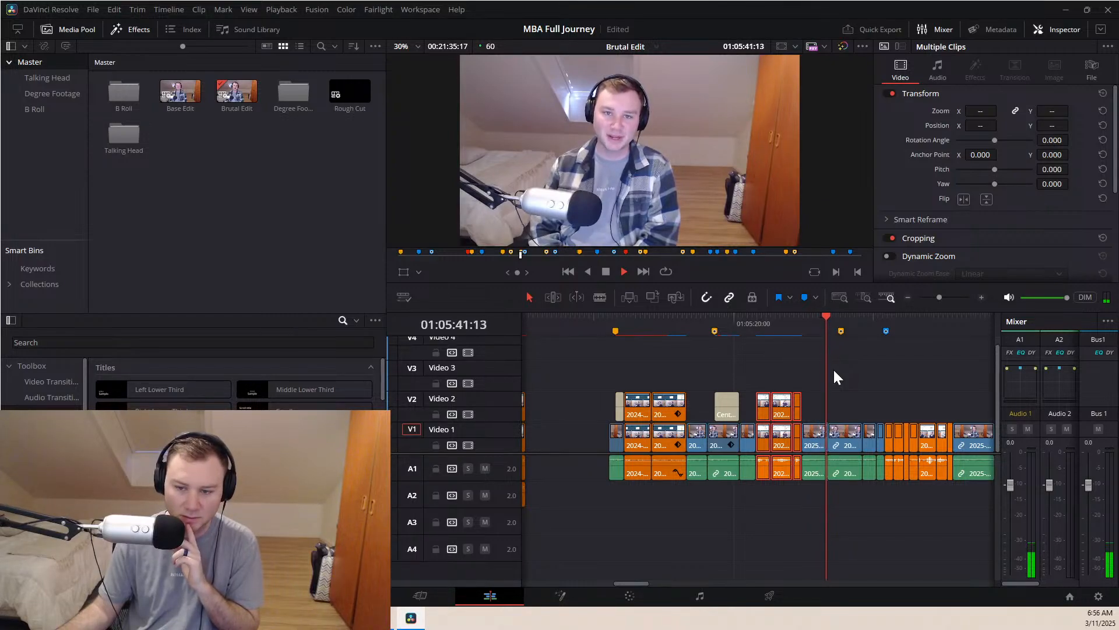
pyautogui.click(866, 319)
pyautogui.moveTo(842, 330)
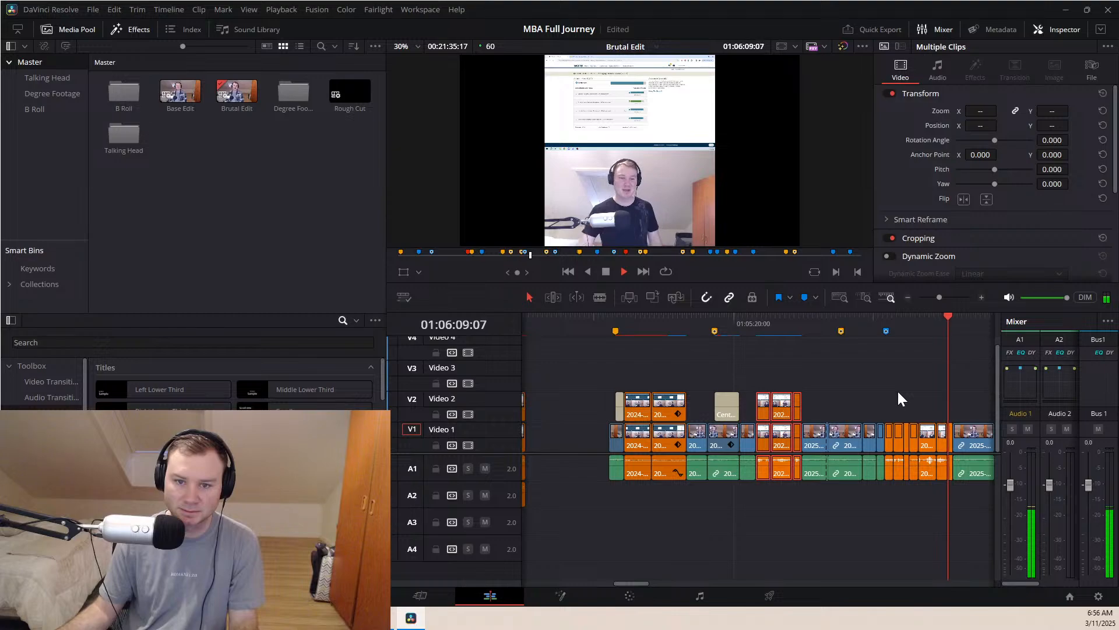
pyautogui.press('space')
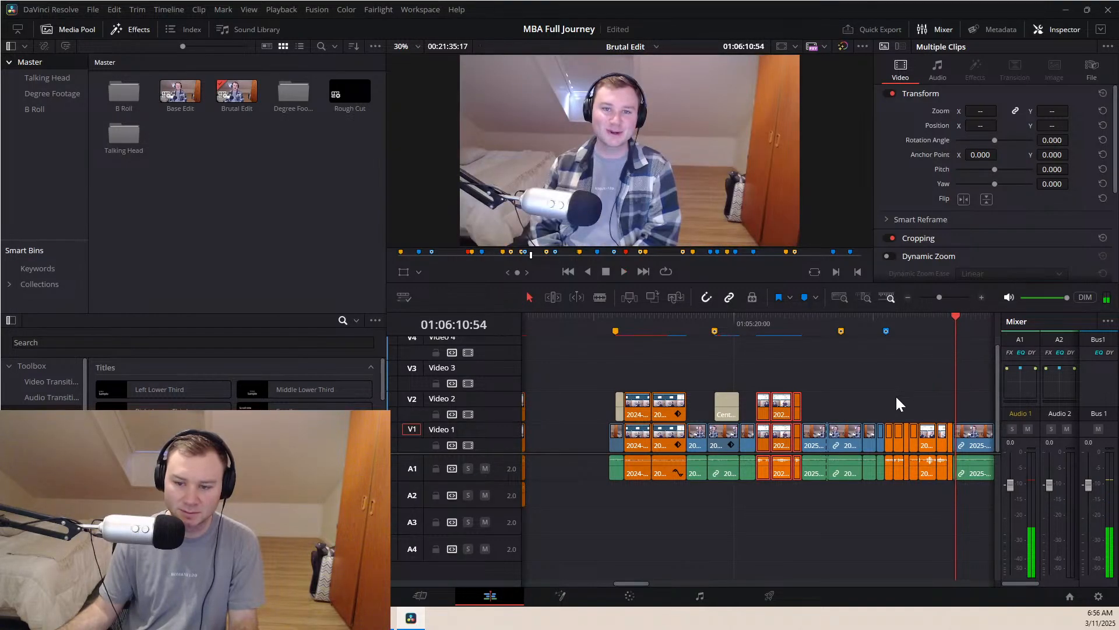
# Duplicate the orange clips at the blue marker onto Video 2, and delete their duplicated audio on A2
pyautogui.click(905, 434)
pyautogui.moveTo(938, 445); pyautogui.dragTo(949, 445)
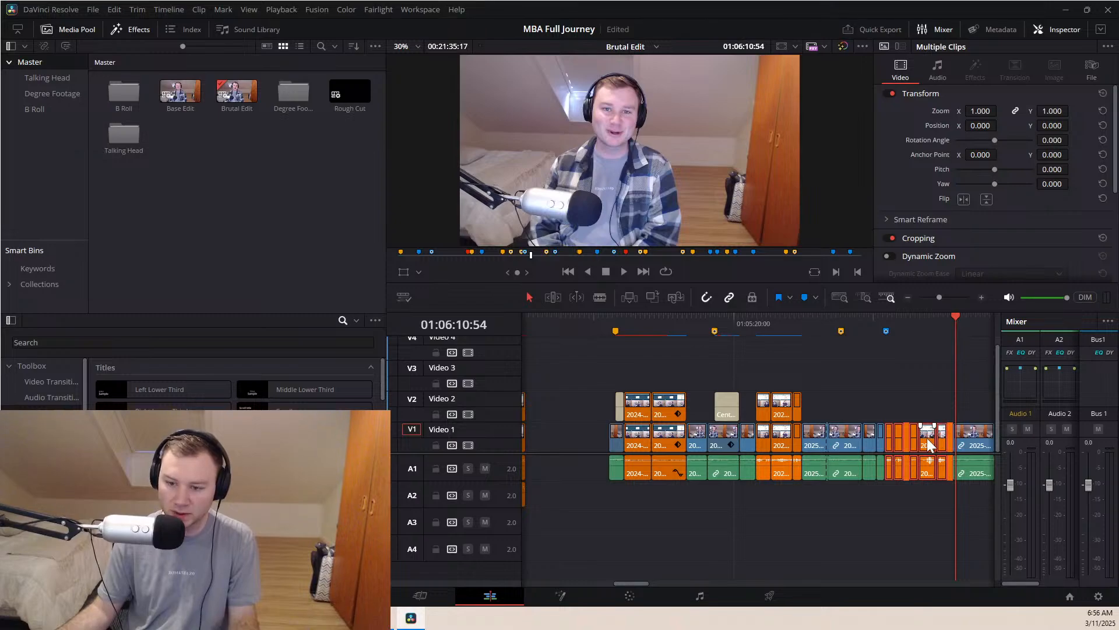
pyautogui.moveTo(927, 438); pyautogui.dragTo(926, 421)
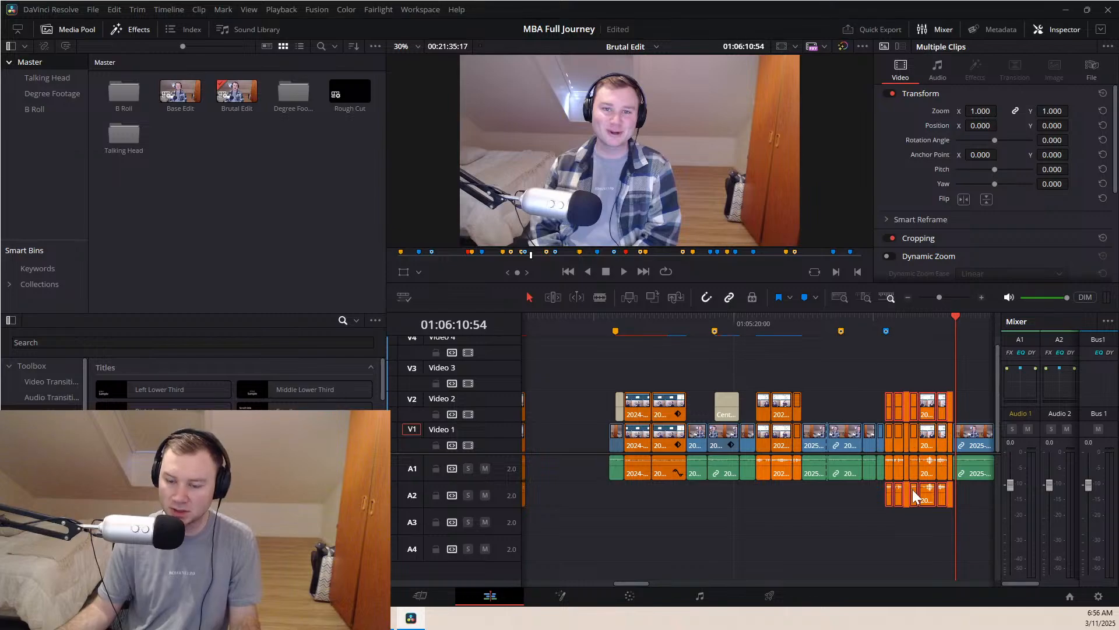
pyautogui.click(901, 521)
pyautogui.moveTo(873, 517); pyautogui.dragTo(967, 499)
pyautogui.press('Delete')
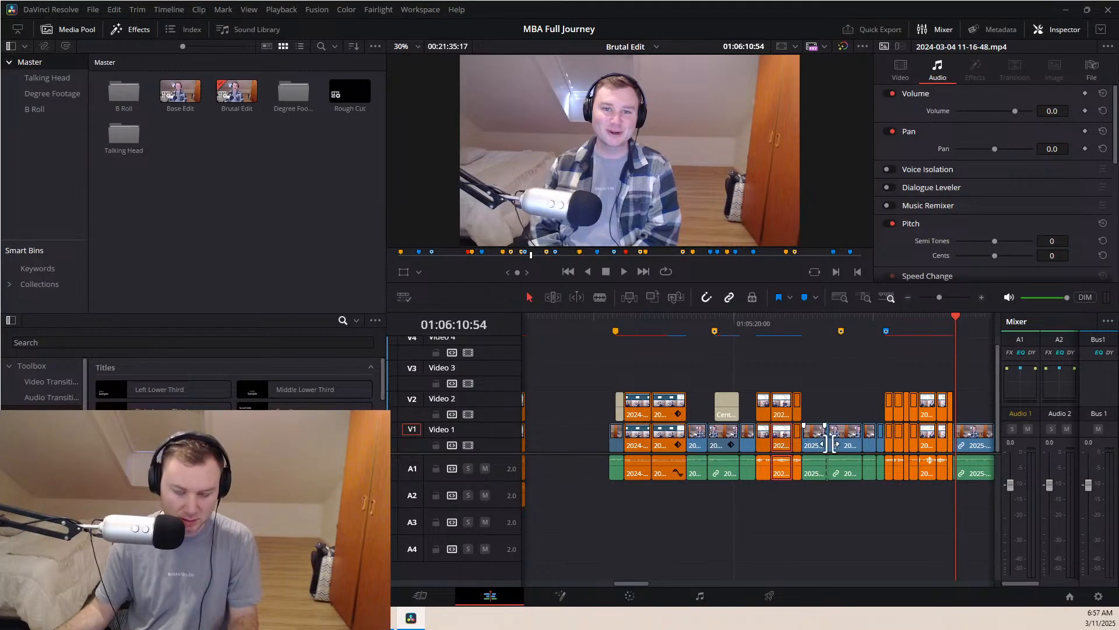
# Paste the position, zoom and crop attributes onto the orange Video 1 clips at the blue marker, and check the resulting frame
pyautogui.moveTo(953, 404); pyautogui.dragTo(950, 442)
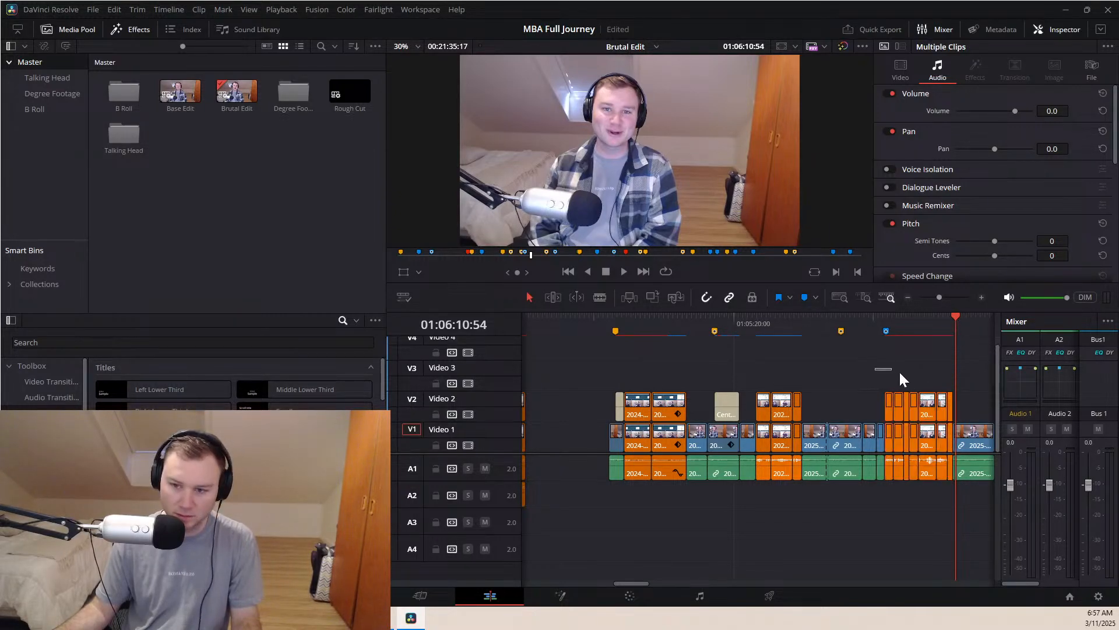
pyautogui.moveTo(952, 402); pyautogui.dragTo(921, 382)
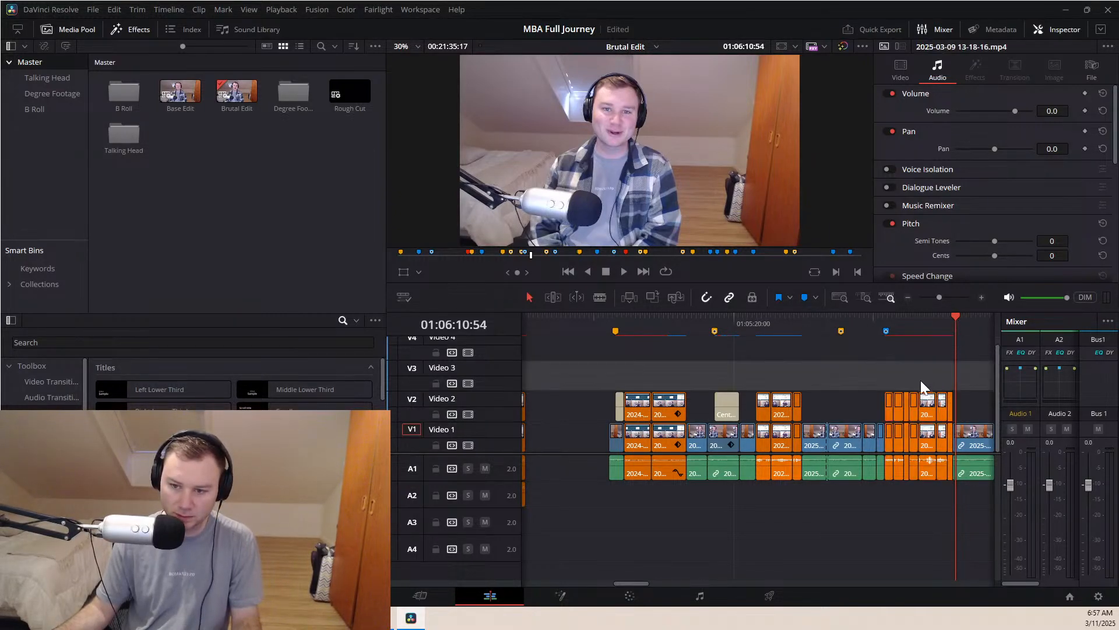
pyautogui.click(891, 435)
pyautogui.keyDown('shift'); pyautogui.click(949, 440); pyautogui.keyUp('shift')
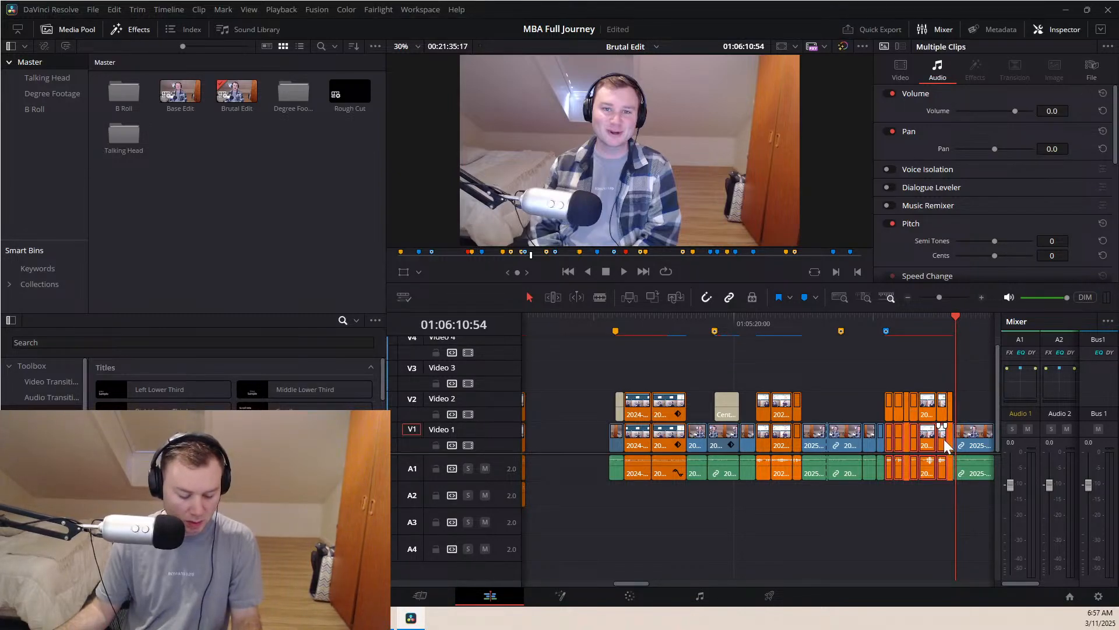
pyautogui.hotkey('alt', 'v')
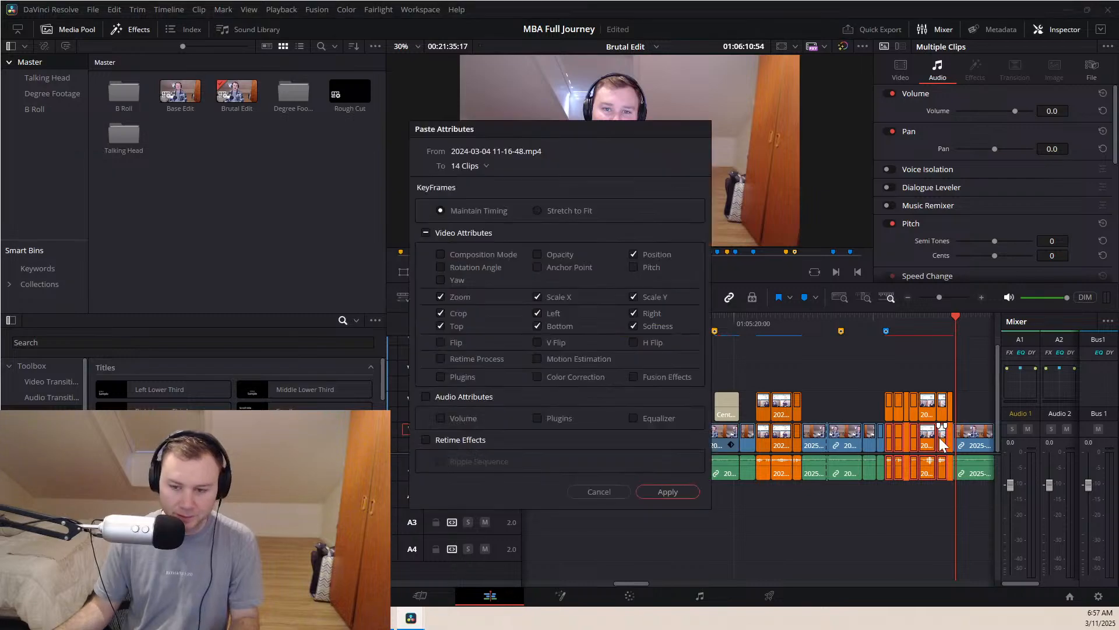
pyautogui.click(668, 491)
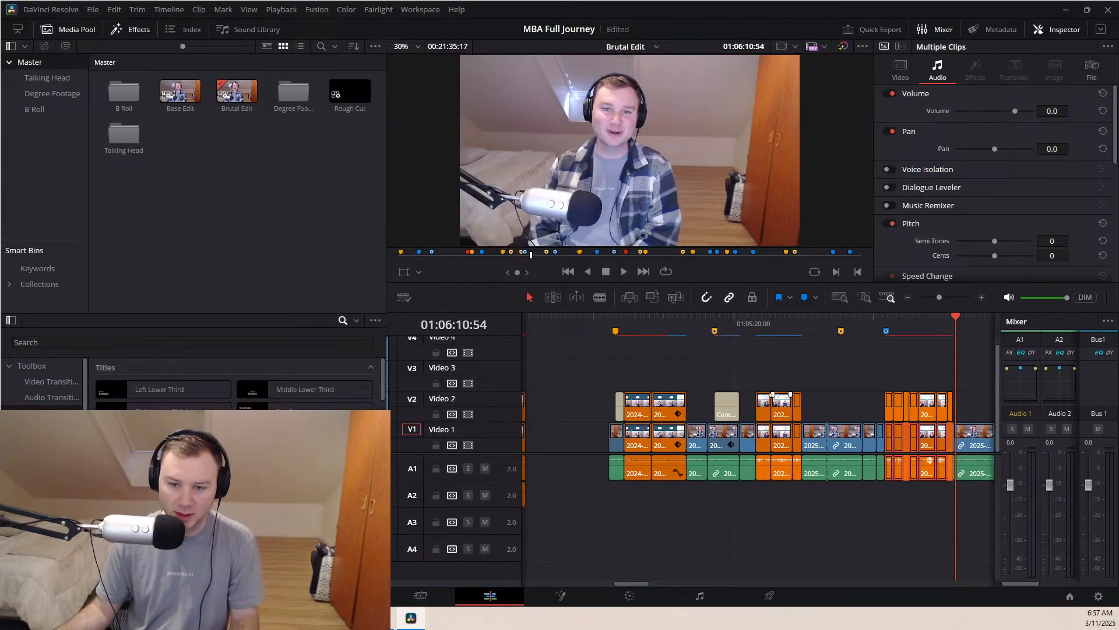
pyautogui.click(918, 318)
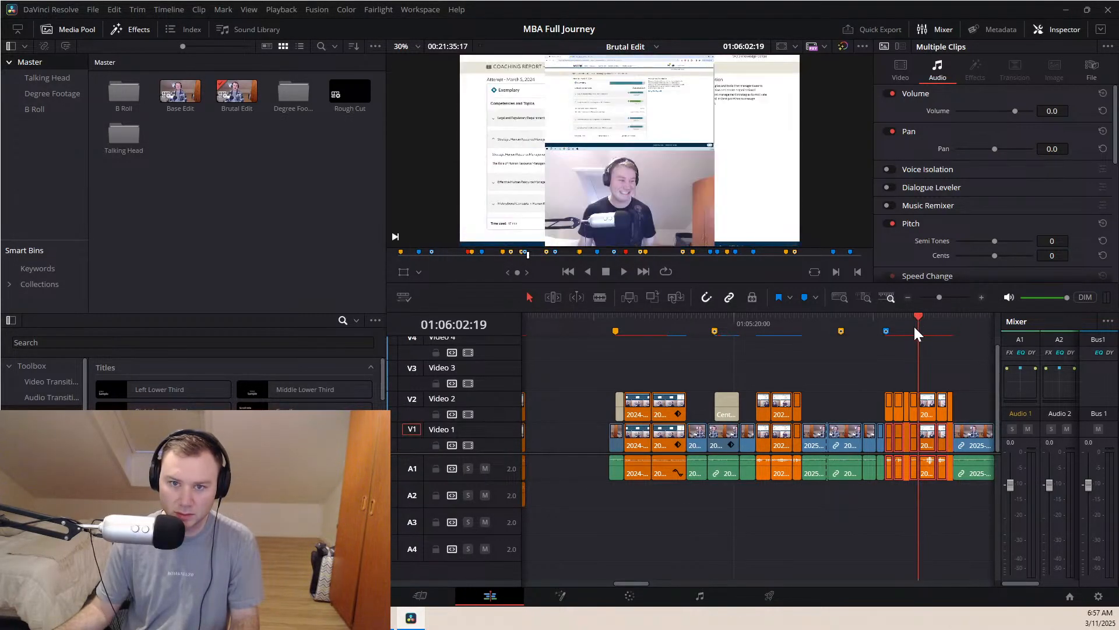
# Copy the Video 2 webcam clip's position, zoom and crop attributes onto the seven duplicated Video 2 clips at the blue marker
pyautogui.click(782, 401)
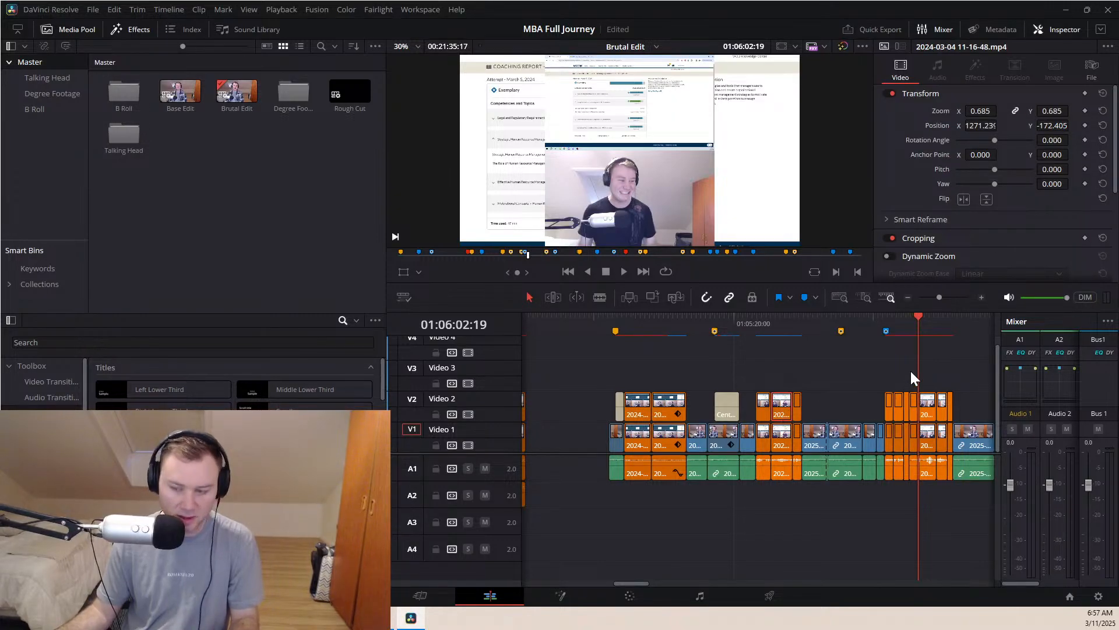
pyautogui.moveTo(915, 398); pyautogui.dragTo(962, 400)
pyautogui.hotkey('alt', 'v')
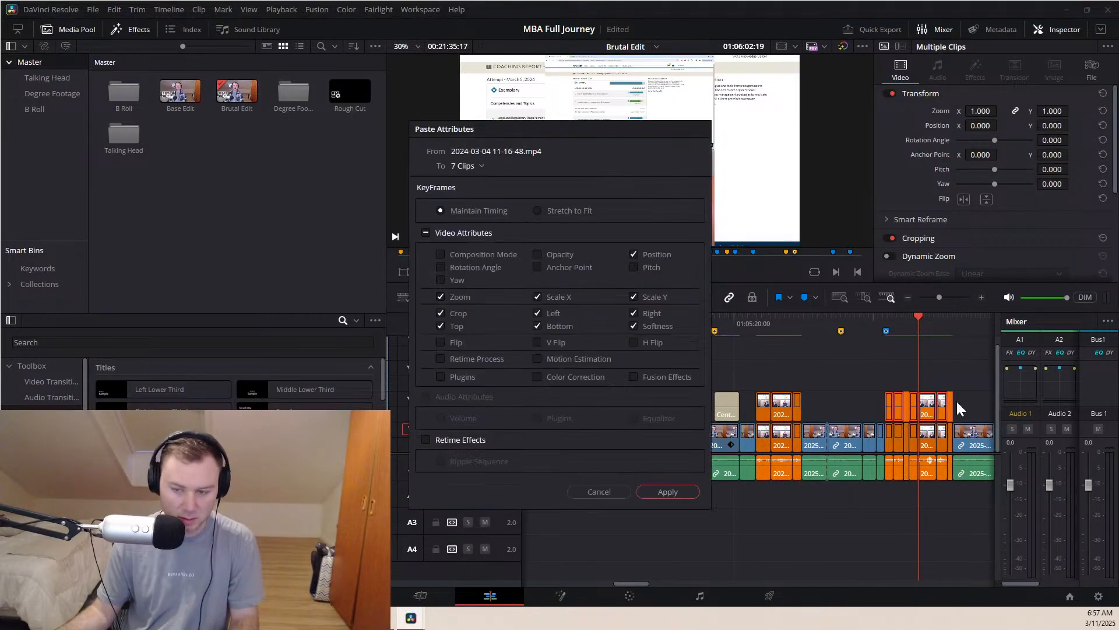
pyautogui.click(668, 491)
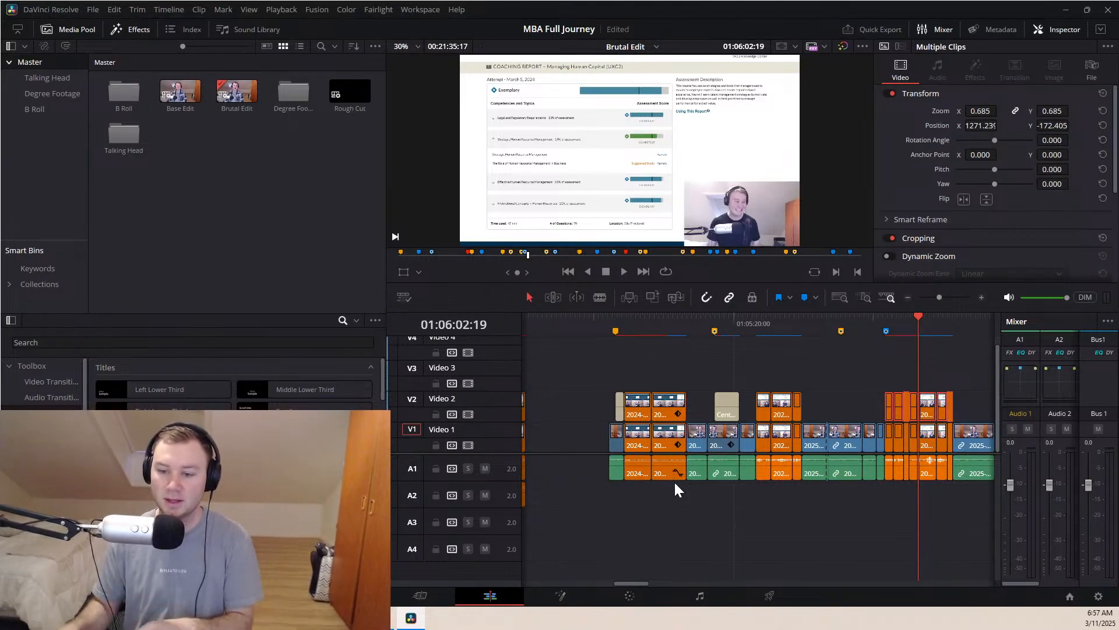
# Play back the reframed orange clips, read the Add Text marker's note, and replay the section leading up to that marker
pyautogui.press('space')
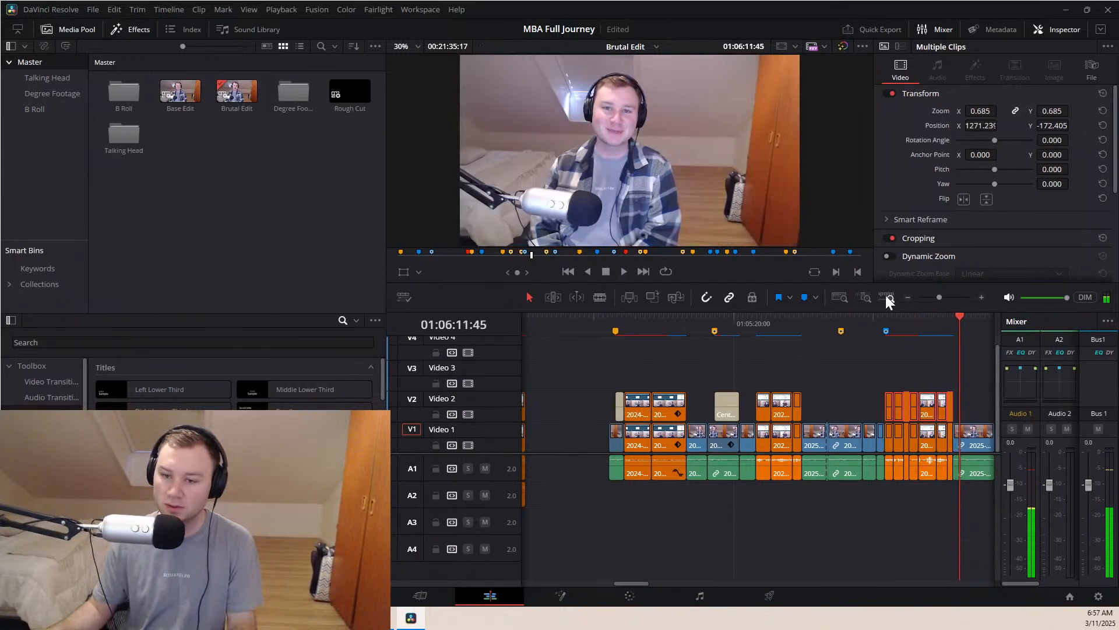
pyautogui.moveTo(888, 330)
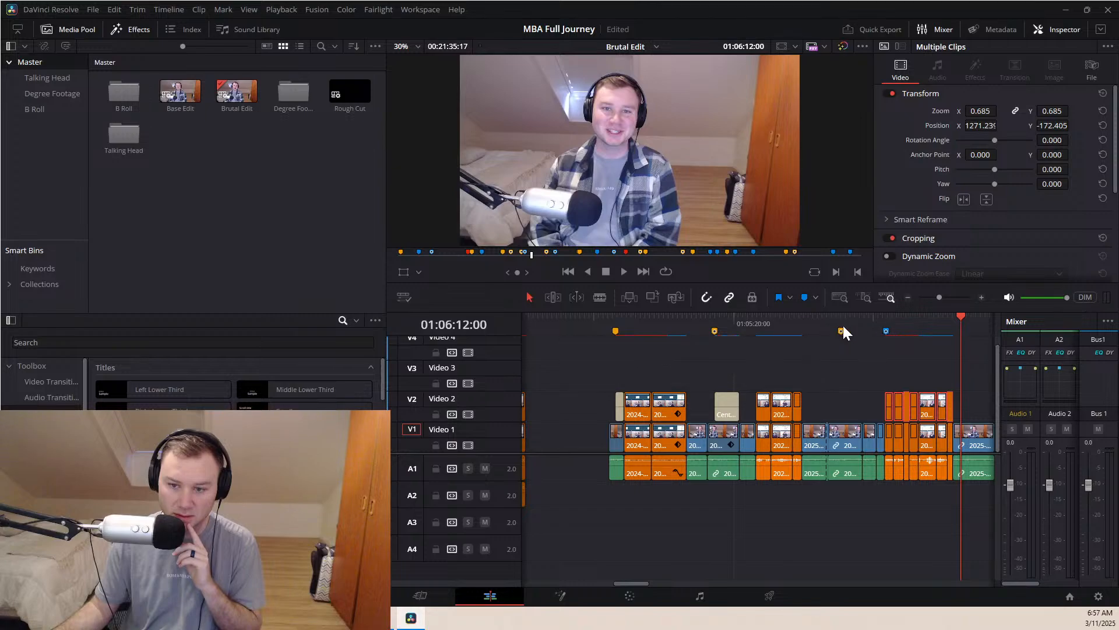
pyautogui.moveTo(844, 327)
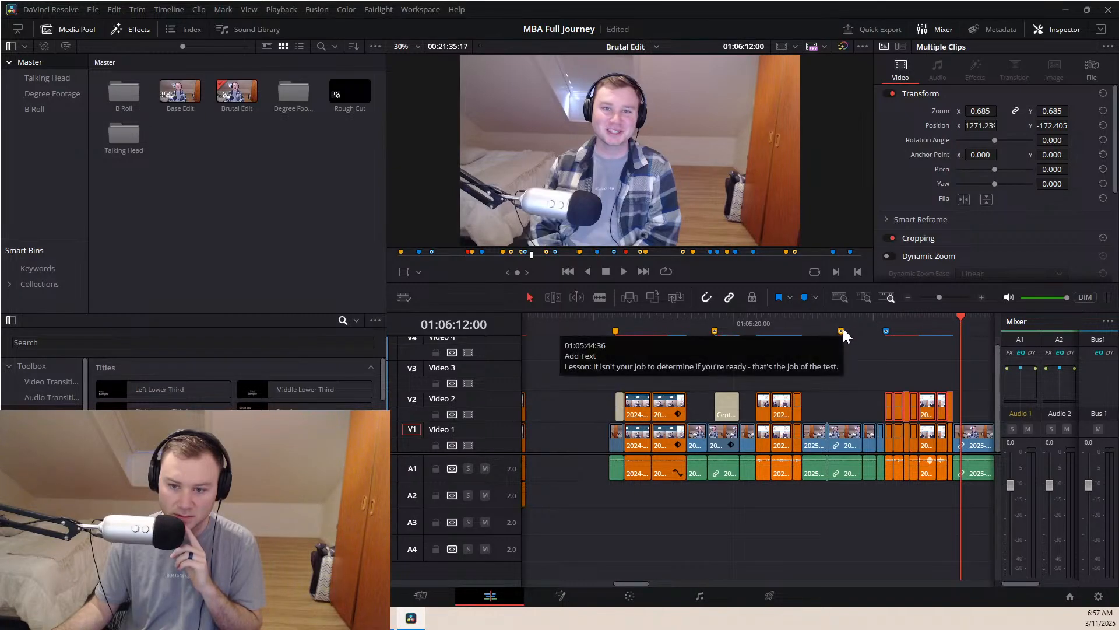
pyautogui.click(820, 322)
pyautogui.press('space')
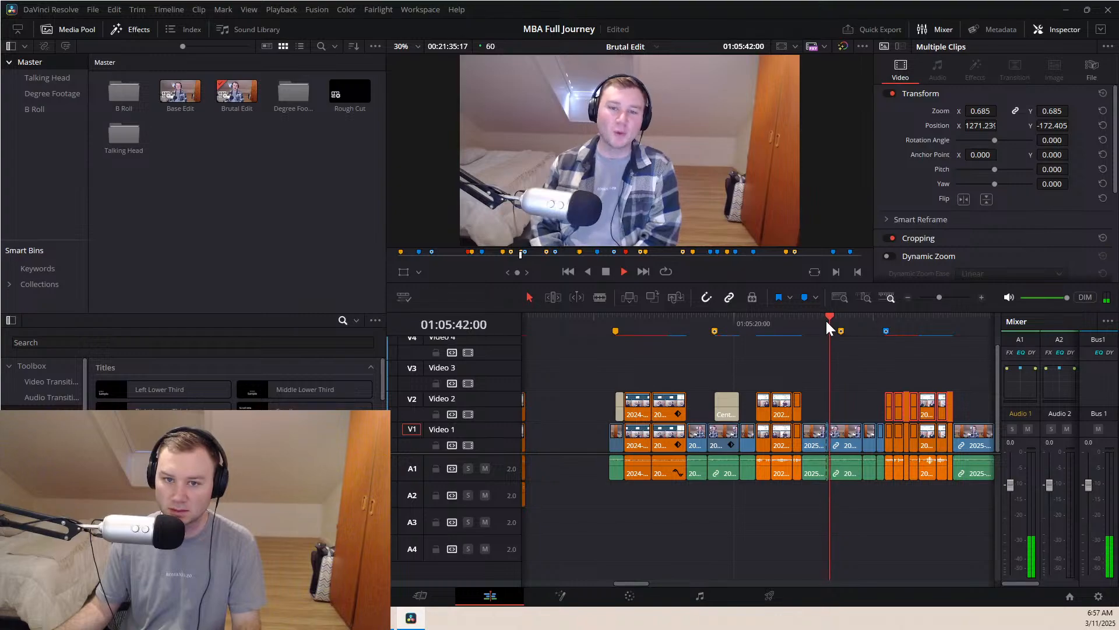
# Play up to the Add Text marker and place a Center Reveal title on Video 2 at that marker
pyautogui.press('space')
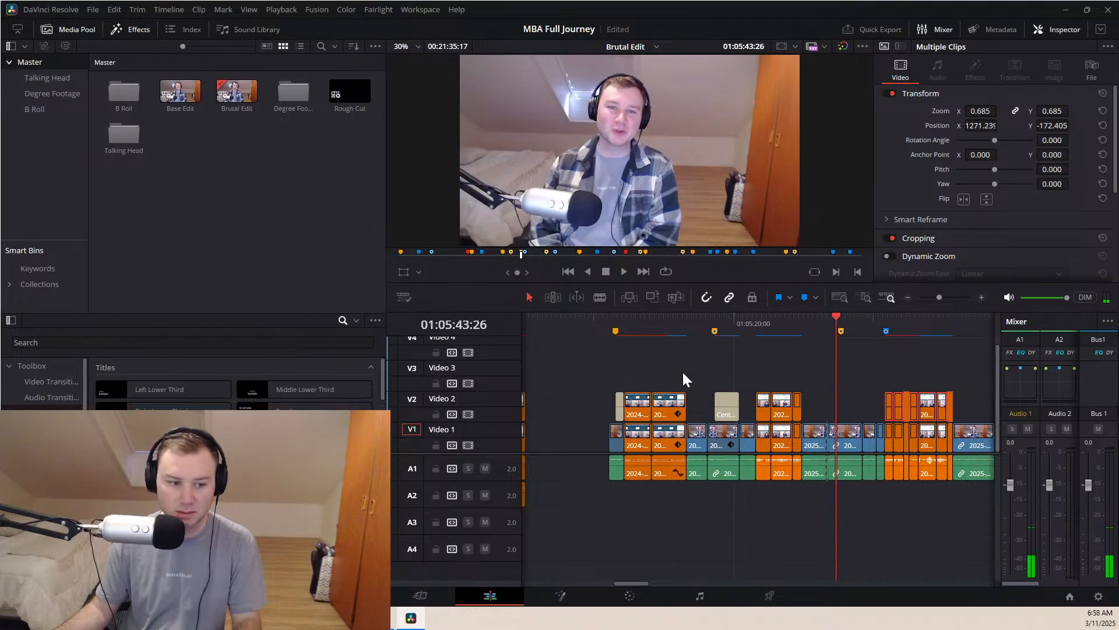
pyautogui.press('space')
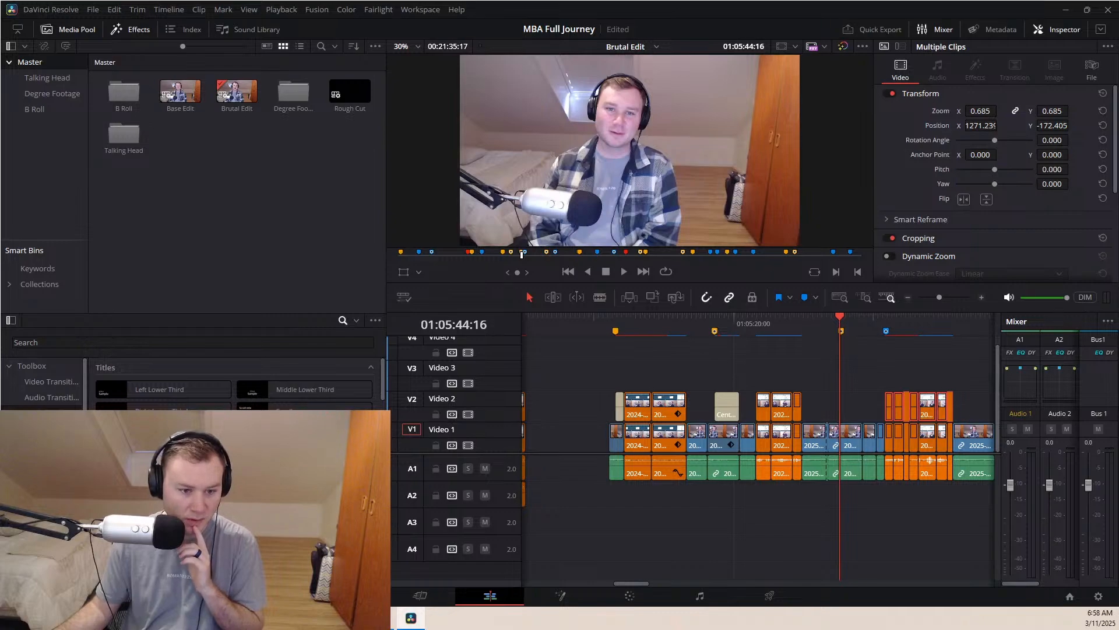
pyautogui.moveTo(256, 508); pyautogui.dragTo(840, 412)
pyautogui.click(857, 414)
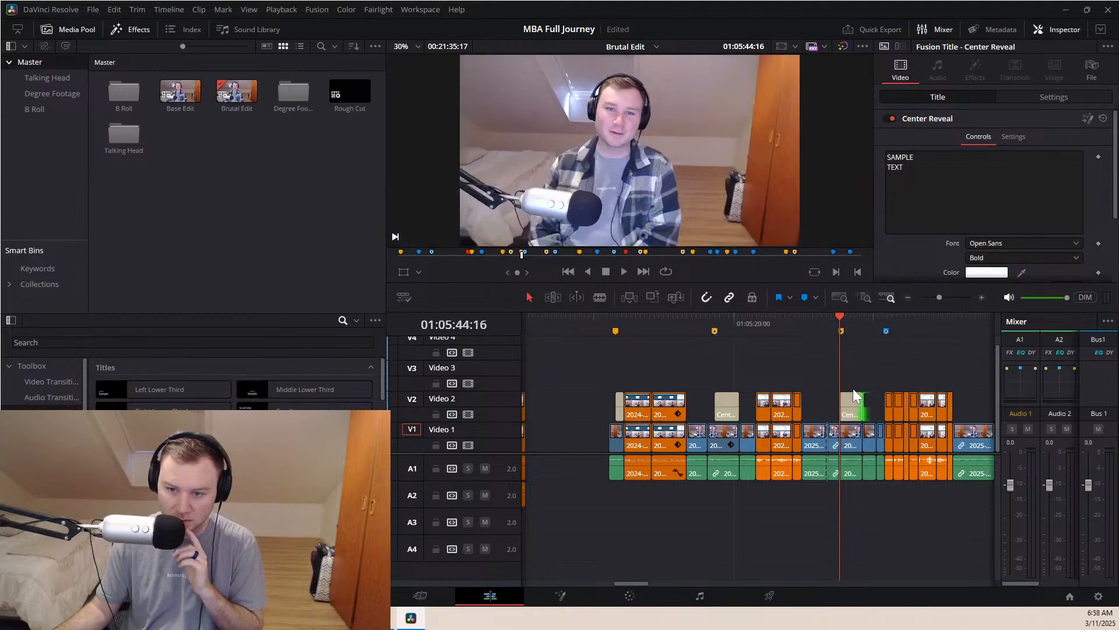
# Set the new title's text to "Lesson:" with a second line reading: It isn't your job to decide if you're "Ready."
pyautogui.write('Lesson:')
pyautogui.press('Return')
pyautogui.write("It isn't you")
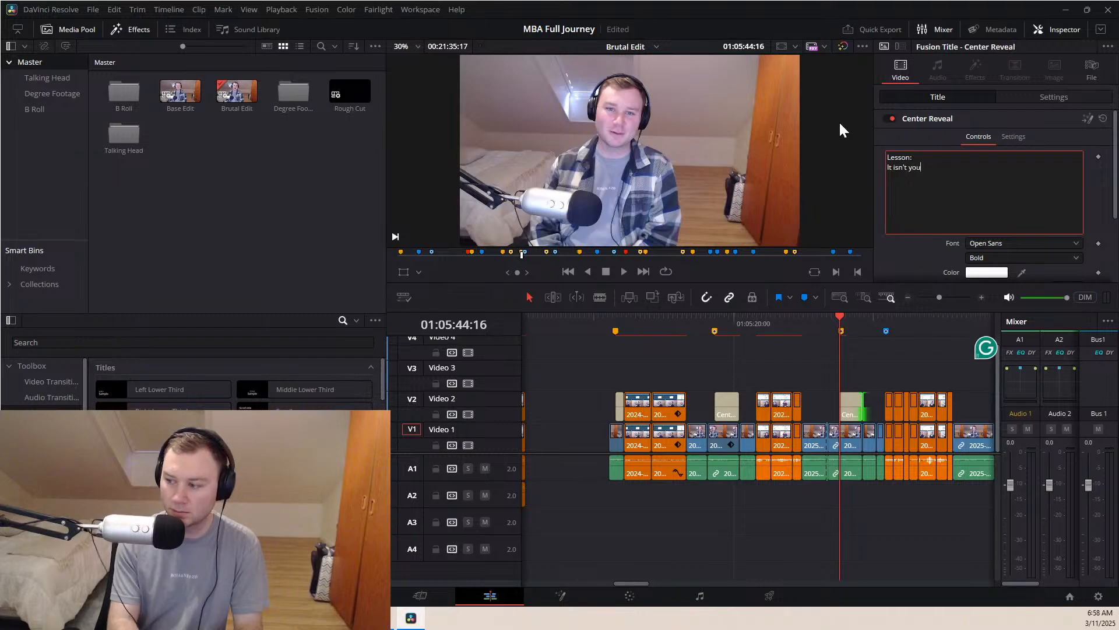
pyautogui.write('r job to t')
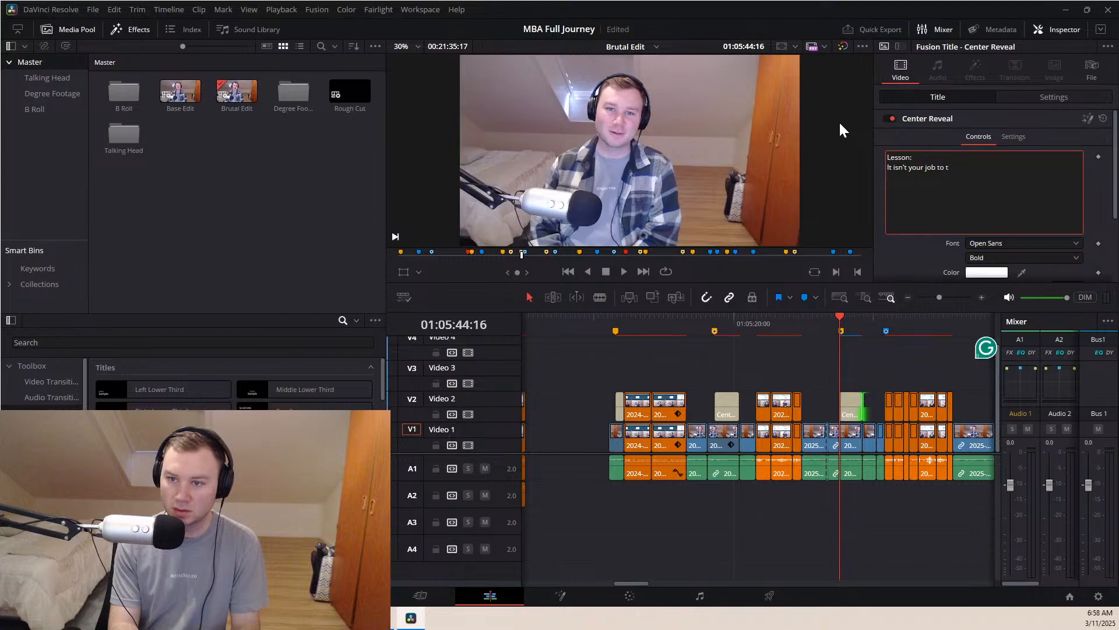
pyautogui.press('BackSpace')
pyautogui.write('decide')
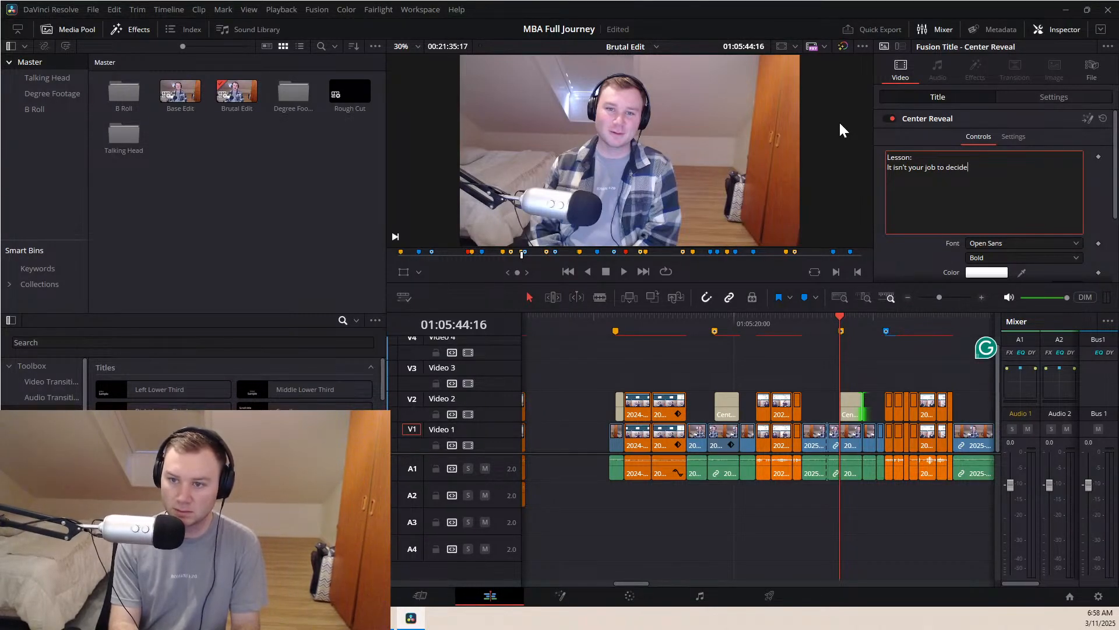
pyautogui.write(" if you're ")
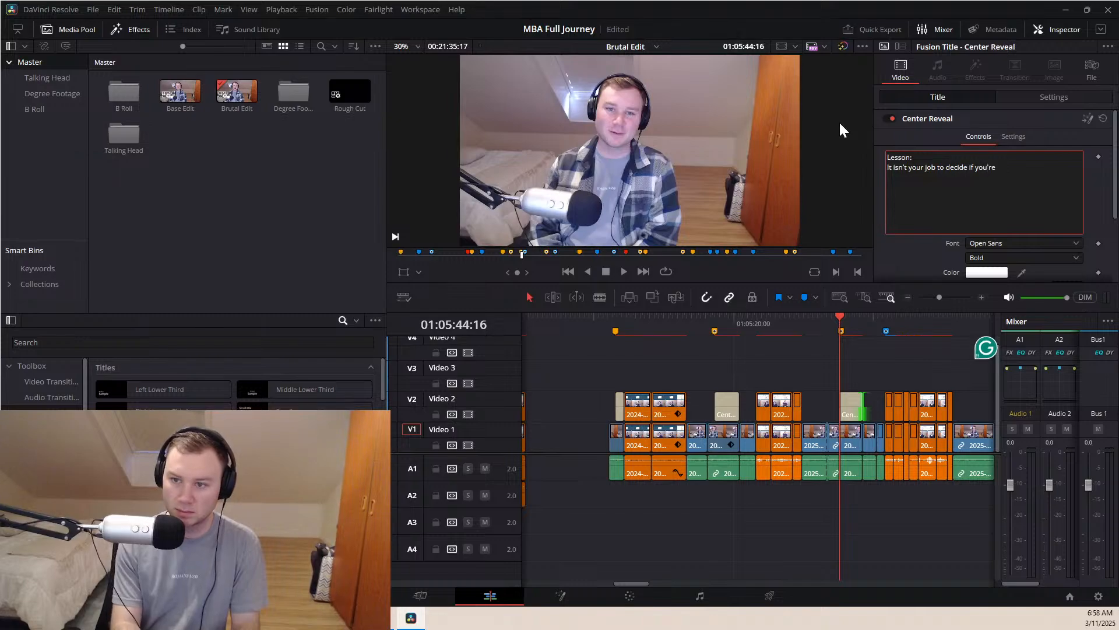
pyautogui.write('"Ready')
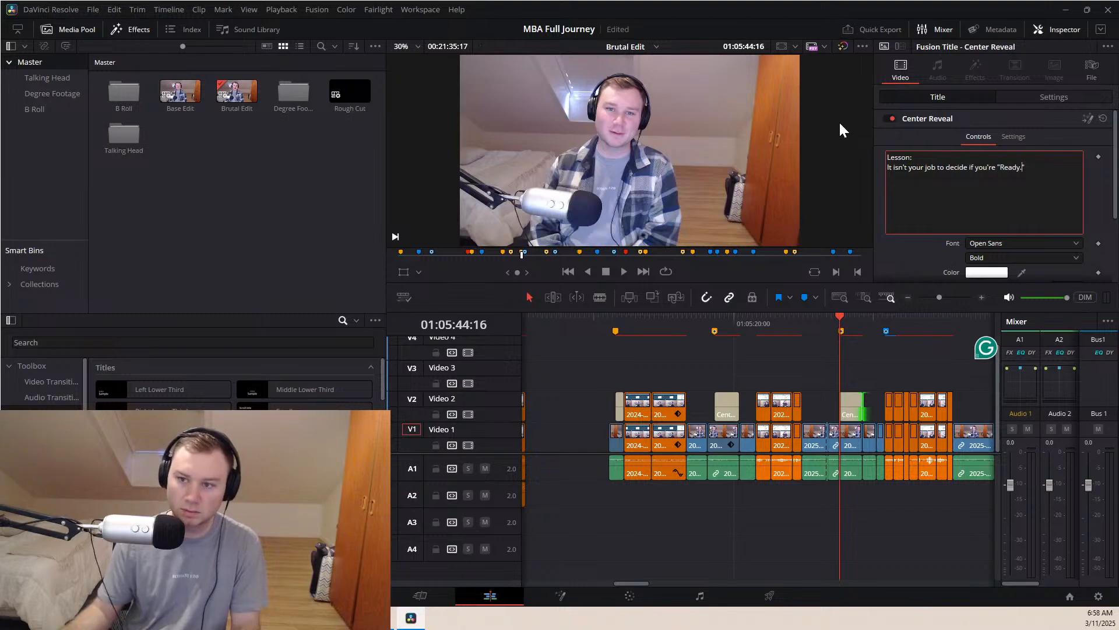
pyautogui.write('.')
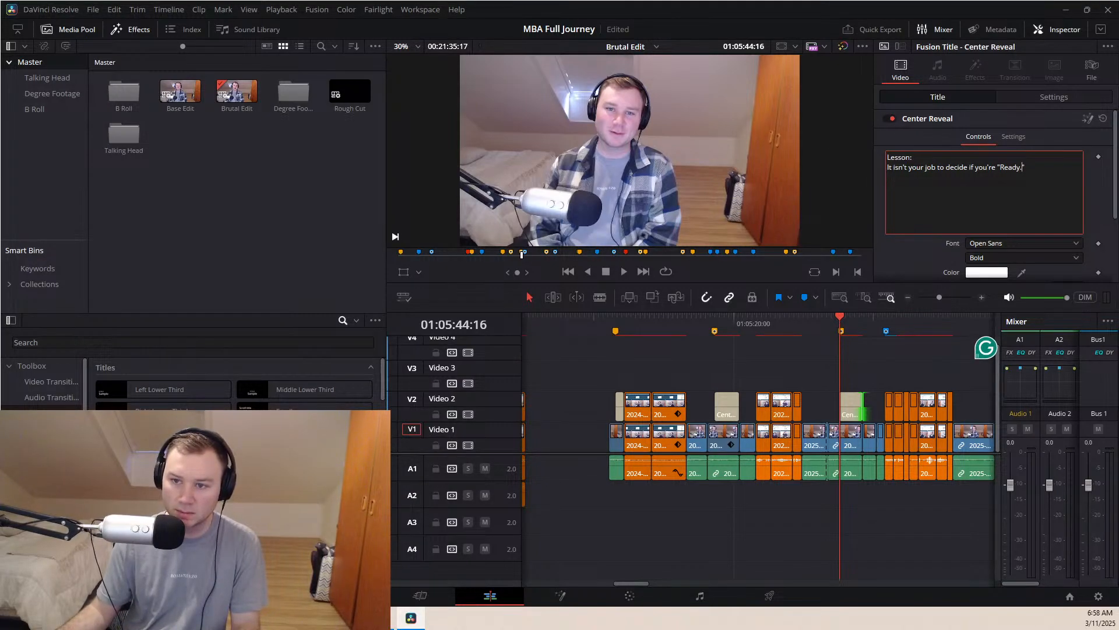
# Reword the start of the title's second line from "It isn't your" to "It's the Test's"
pyautogui.moveTo(923, 168); pyautogui.dragTo(862, 165)
pyautogui.write('U')
pyautogui.press('BackSpace')
pyautogui.write("It's t")
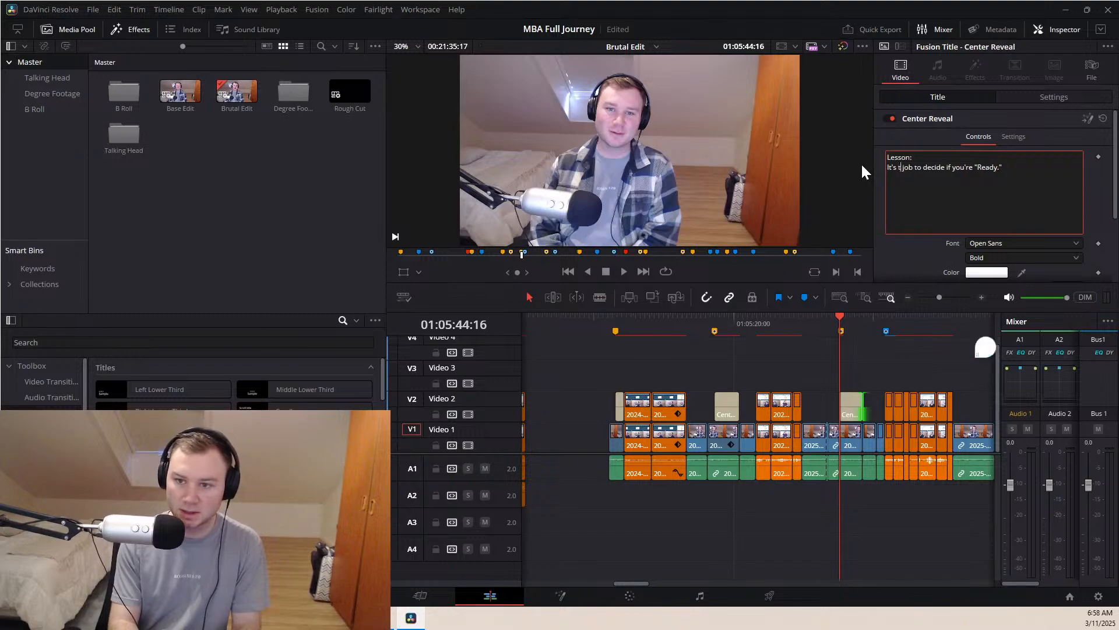
pyautogui.write(' heir')
pyautogui.press('BackSpace')
pyautogui.press('BackSpace')
pyautogui.press('BackSpace')
pyautogui.write('t')
pyautogui.press('BackSpace')
pyautogui.write('e ')
pyautogui.write('Test')
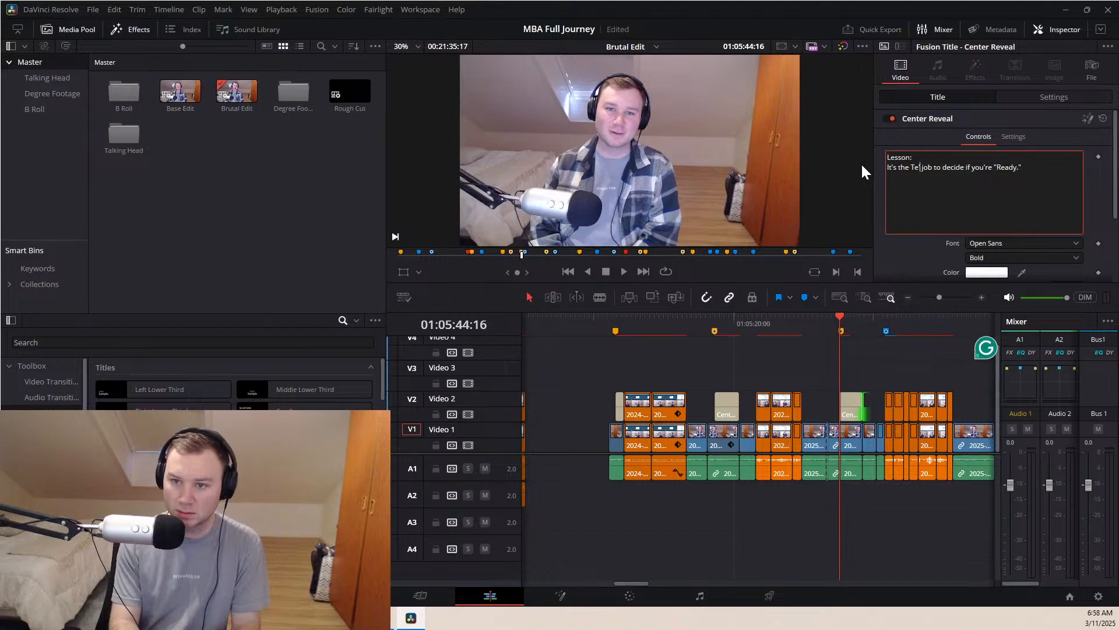
pyautogui.write("'s")
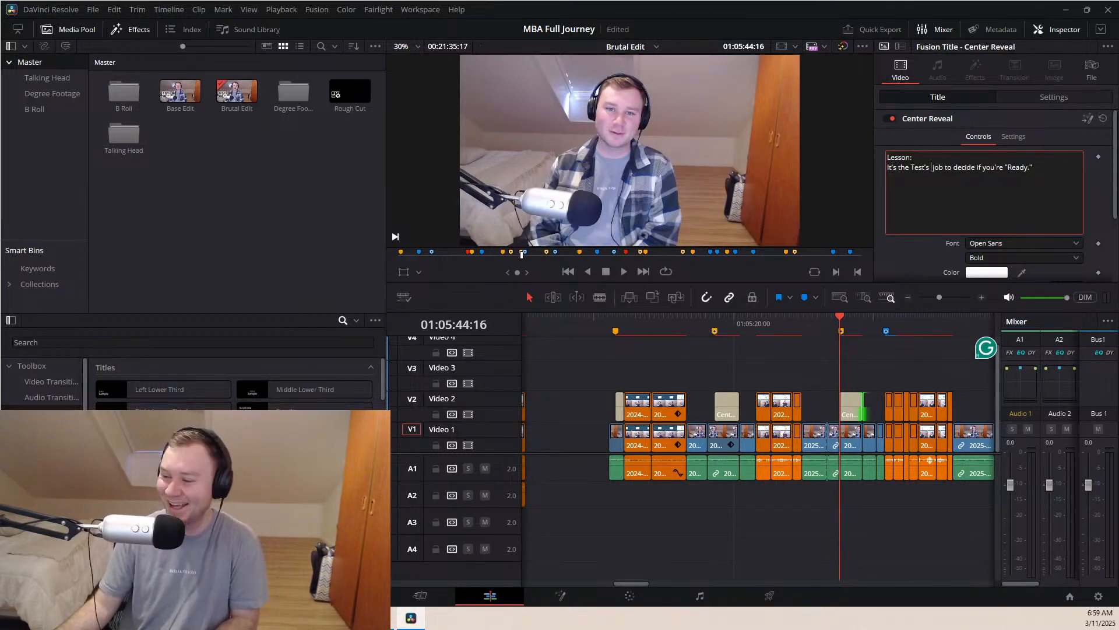
pyautogui.moveTo(1033, 168); pyautogui.dragTo(884, 173)
pyautogui.click(1035, 168)
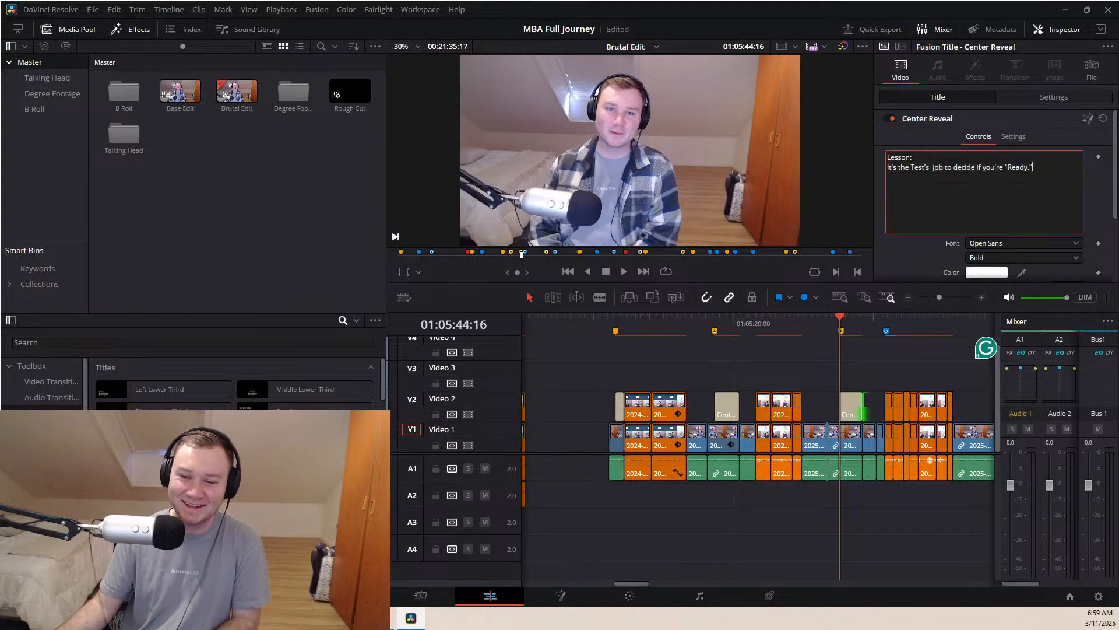
# Play back the lead-in to the Lesson title, and return the playhead to the title's start
pyautogui.hscroll(3, 745, 492)
pyautogui.scroll(-5, 751, 500)
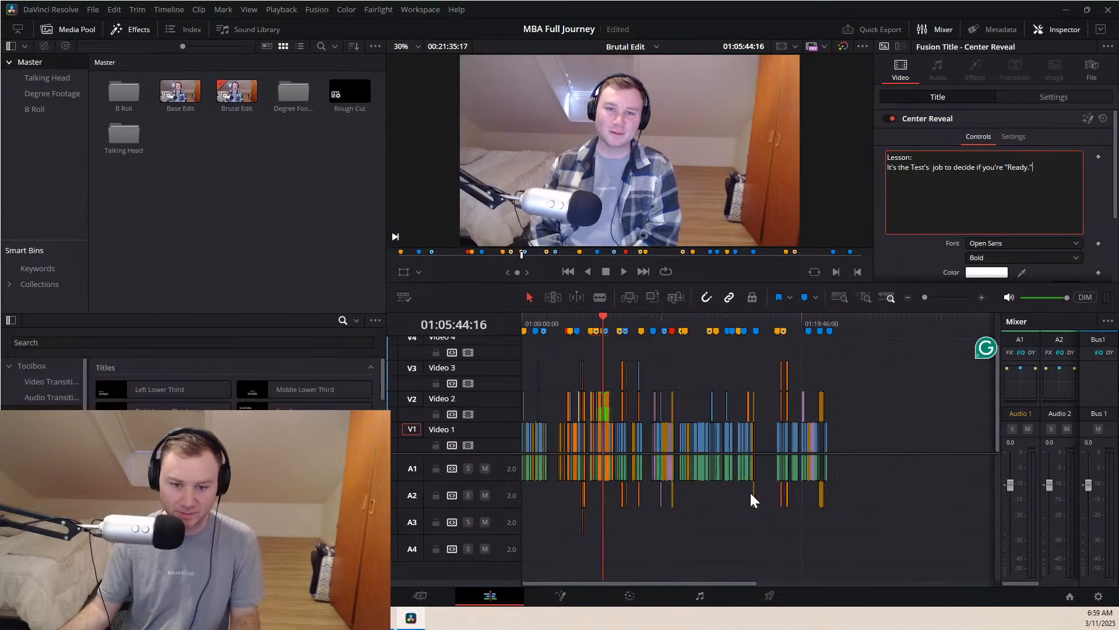
pyautogui.scroll(-3, 751, 498)
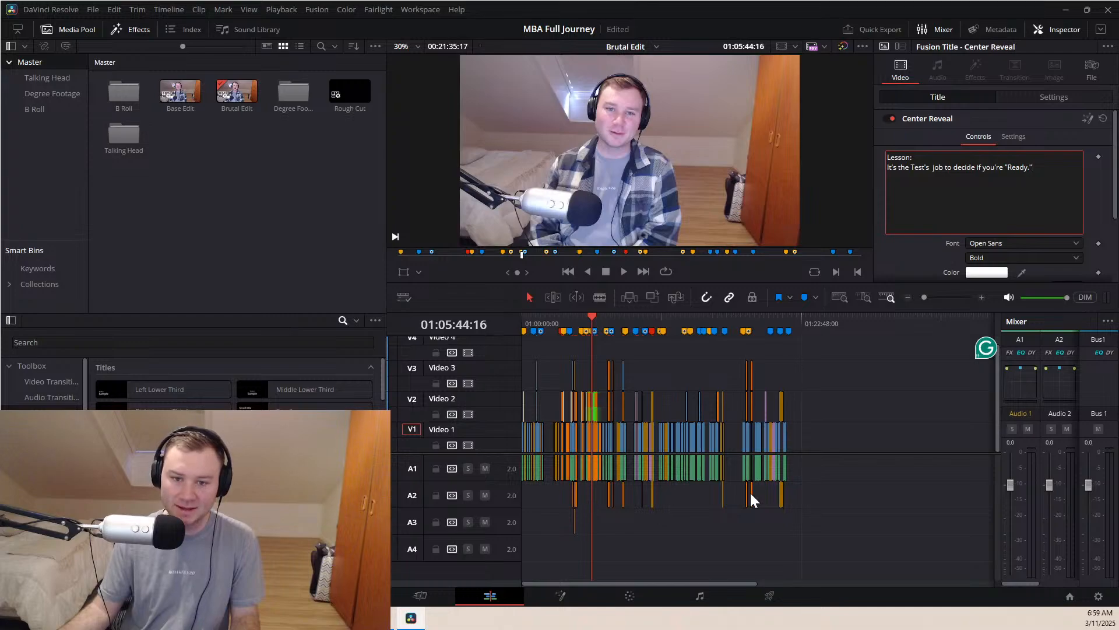
pyautogui.scroll(3, 751, 493)
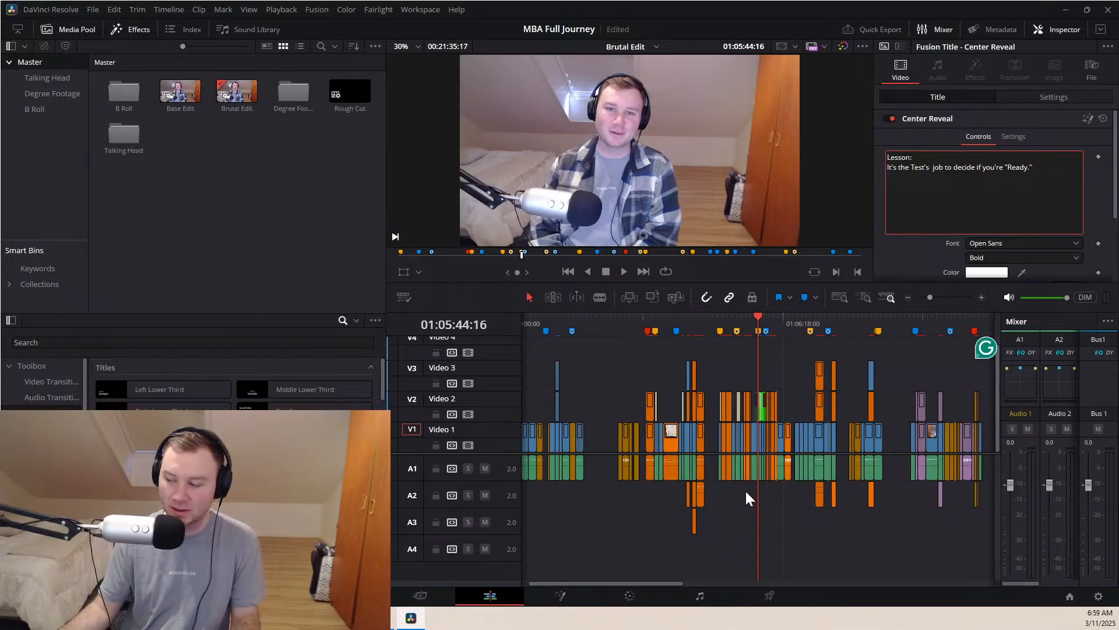
pyautogui.press('j')
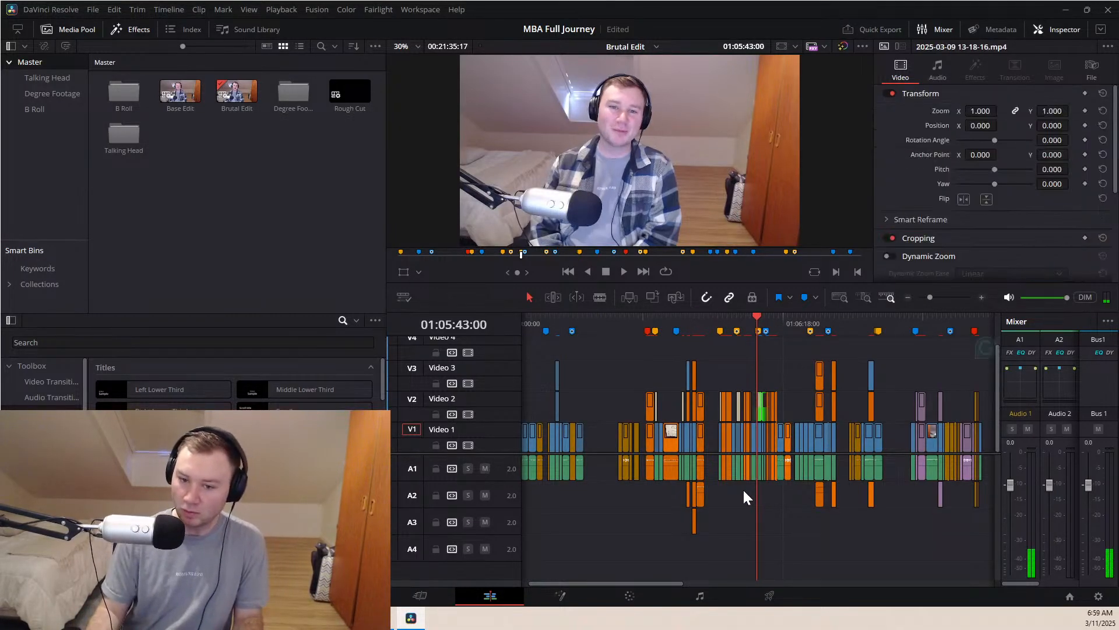
pyautogui.press('l')
pyautogui.press('k')
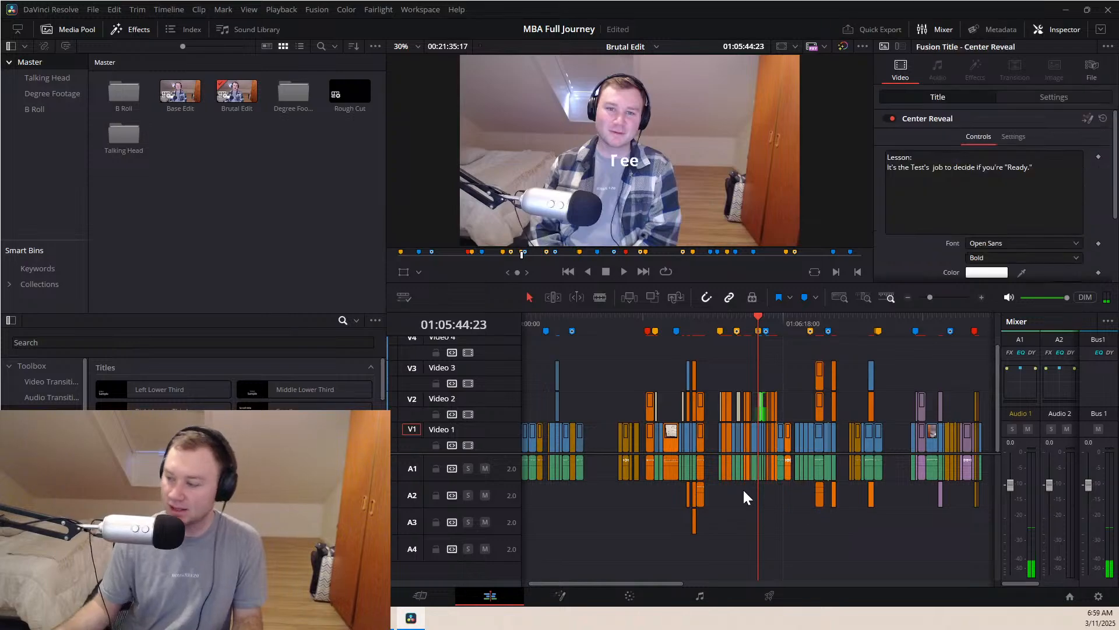
pyautogui.scroll(4, 775, 403)
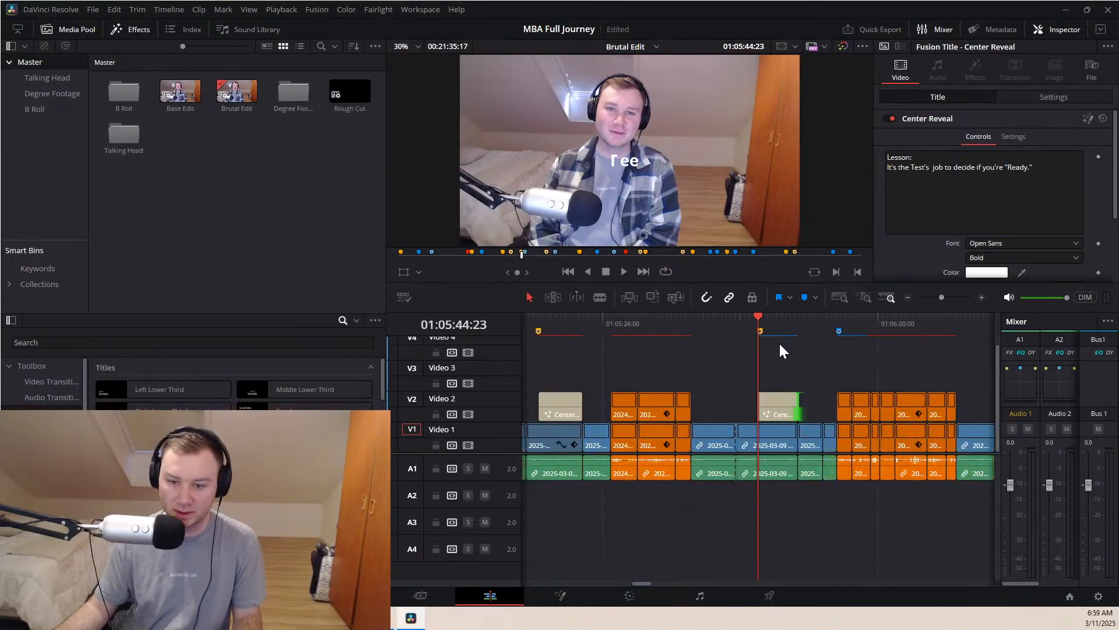
pyautogui.moveTo(756, 315)
pyautogui.mouseDown()
pyautogui.moveTo(798, 317)
pyautogui.moveTo(750, 313)
pyautogui.mouseUp()
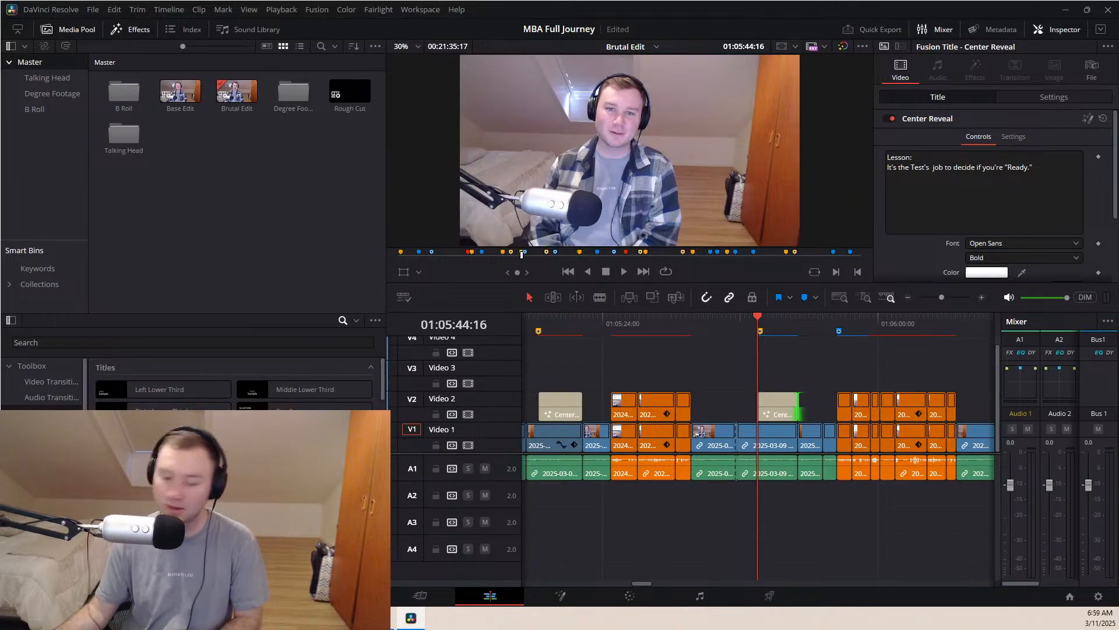
# Remove the period after "Ready" in the Lesson title and start a third text line
pyautogui.moveTo(1035, 168); pyautogui.dragTo(887, 168)
pyautogui.click(1035, 168)
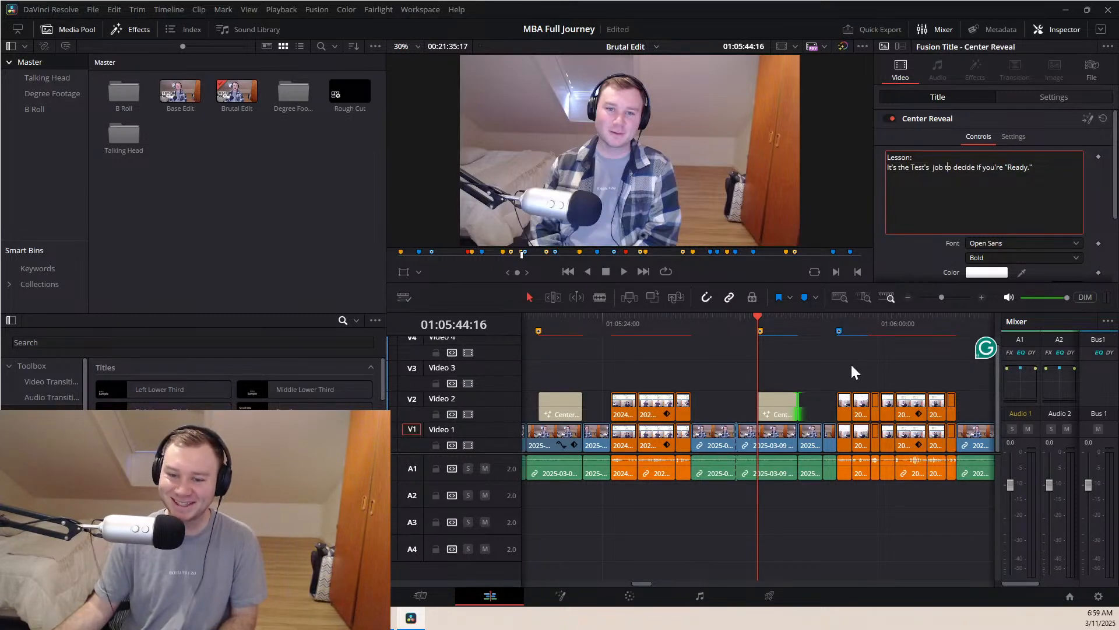
pyautogui.click(778, 400)
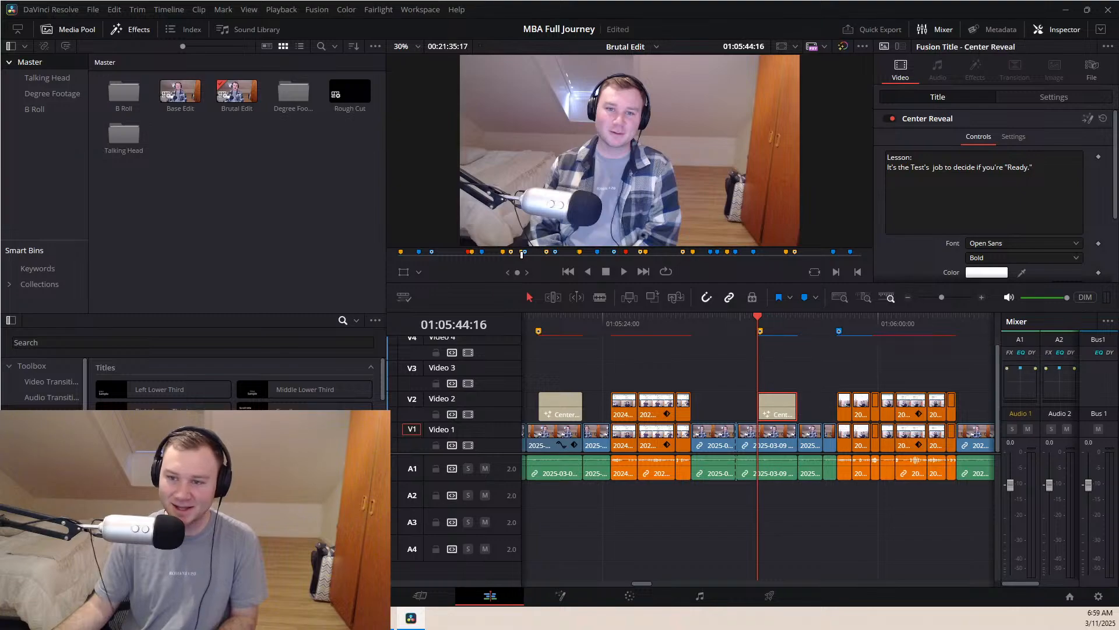
pyautogui.press('Left')
pyautogui.press('BackSpace')
pyautogui.press('Right')
pyautogui.press('Return')
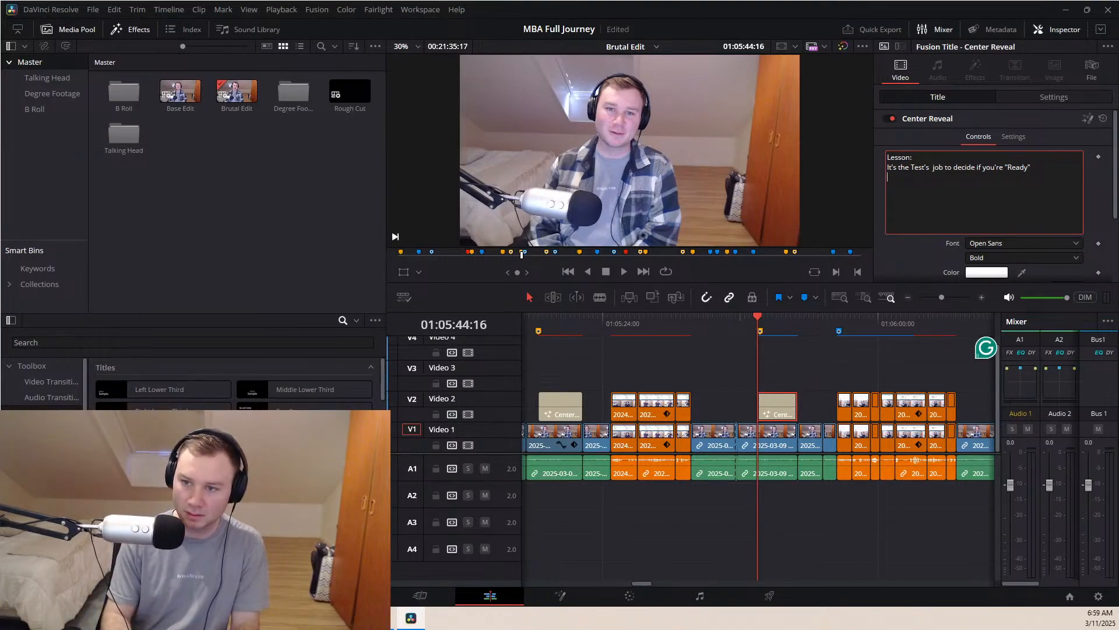
# Begin the third line of the Lesson title with "Don't"
pyautogui.write("Don't")
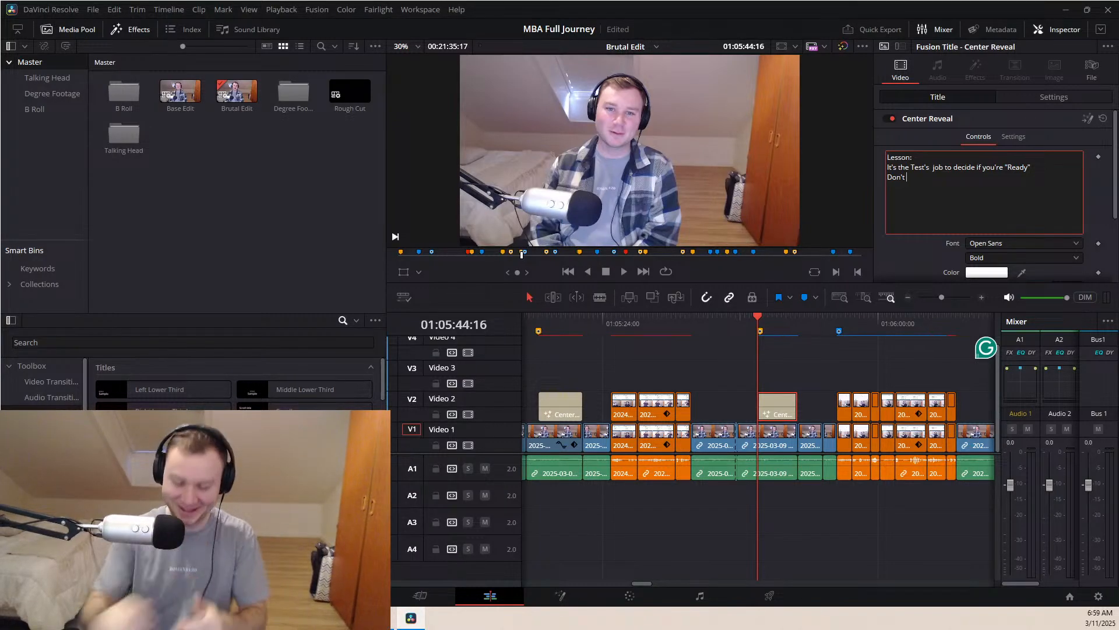
pyautogui.hotkey('shift', 'Left')
pyautogui.hotkey('shift', 'Left')
pyautogui.hotkey('shift', 'Left')
pyautogui.hotkey('shift', 'Left')
pyautogui.hotkey('shift', 'Left')
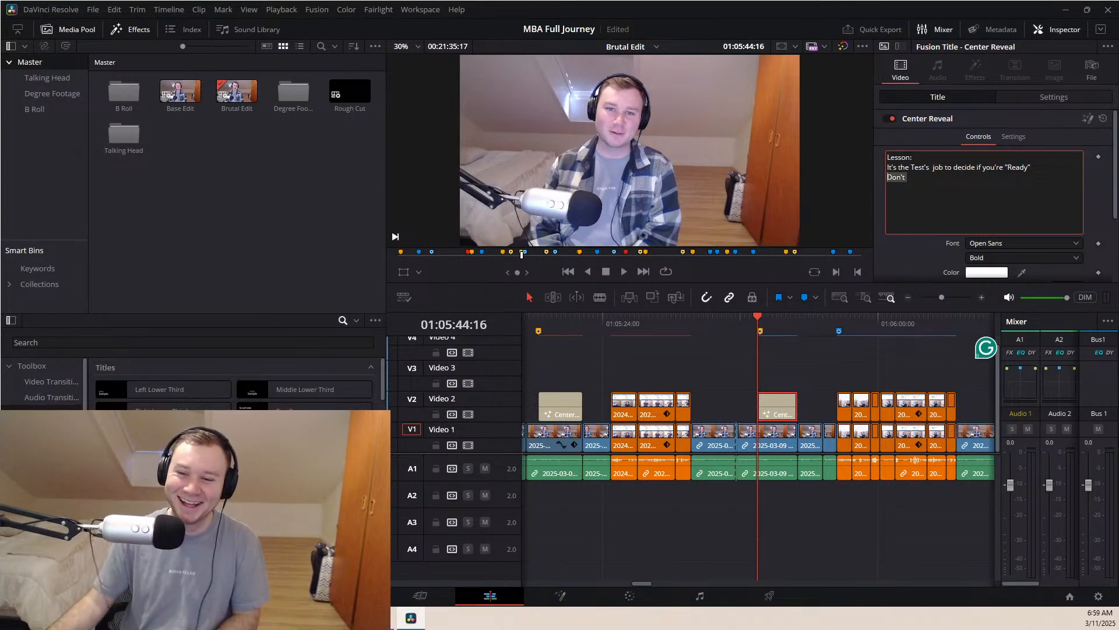
pyautogui.press('Right')
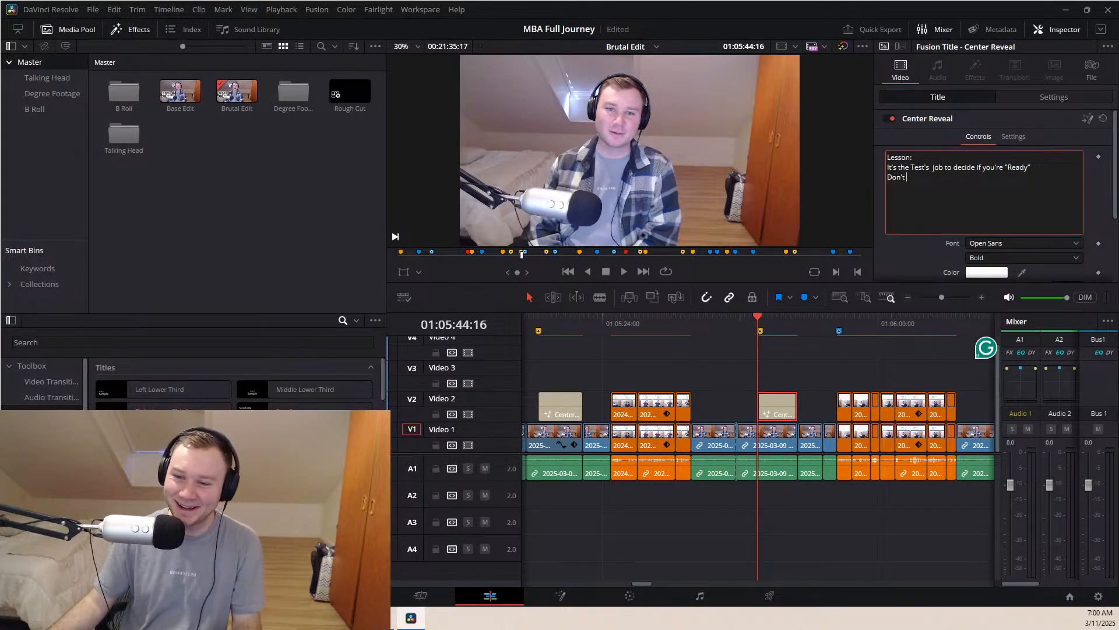
# Change the opening of the title's second line to "It's not your"
pyautogui.tripleClick(928, 167)
pyautogui.press('Left')
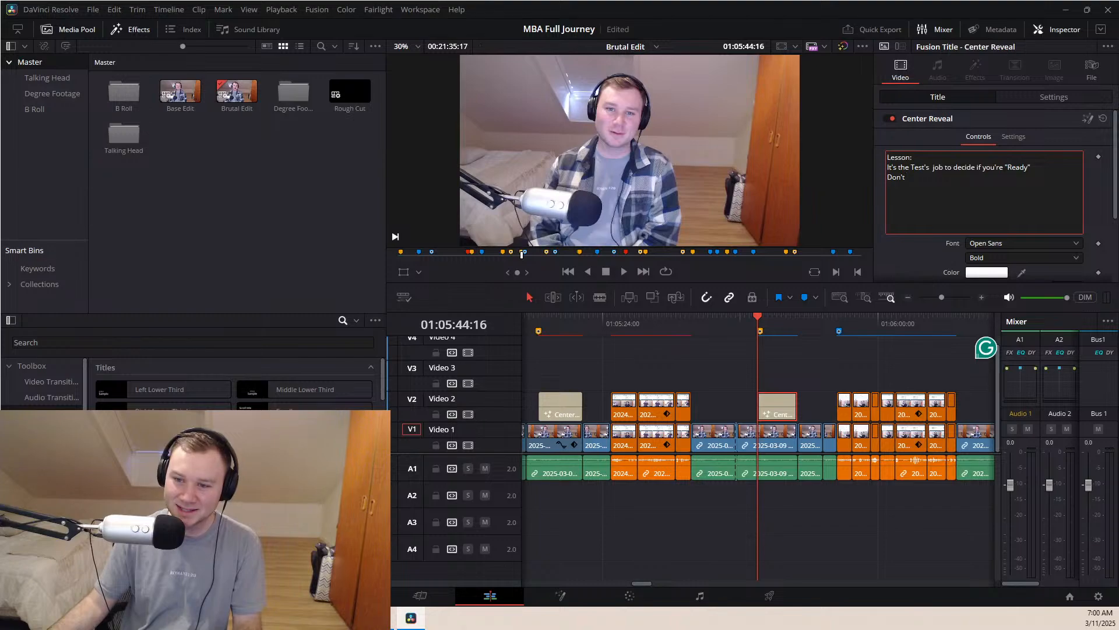
pyautogui.hotkey('ctrl', 'shift', 'Left')
pyautogui.hotkey('ctrl', 'shift', 'Left')
pyautogui.hotkey('ctrl', 'shift', 'Left')
pyautogui.hotkey('ctrl', 'shift', 'Left')
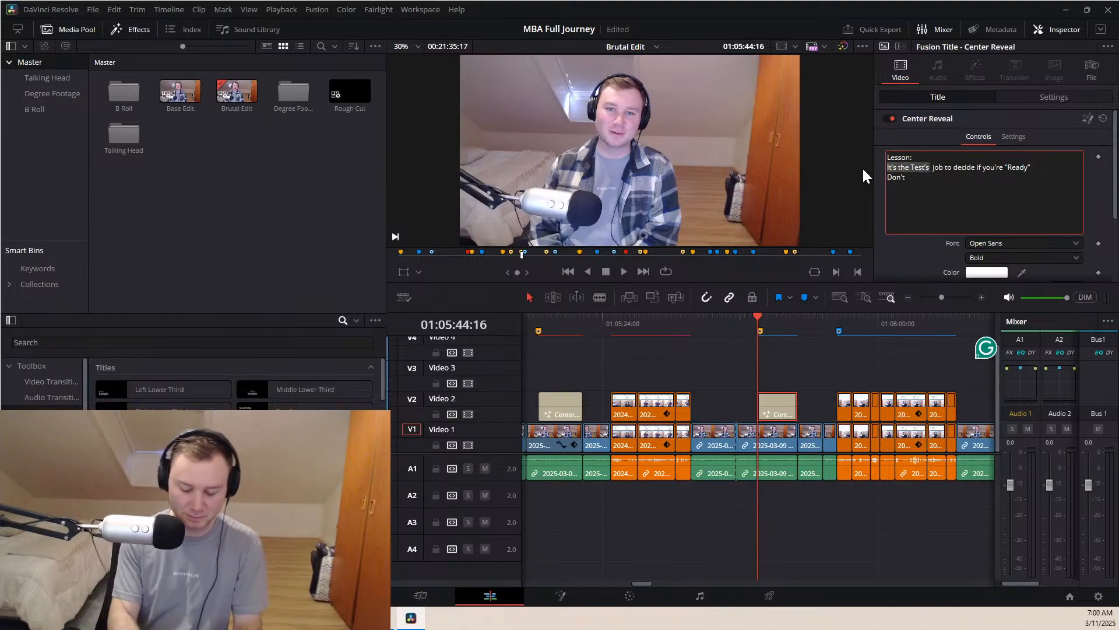
pyautogui.press('BackSpace')
pyautogui.write('s not your')
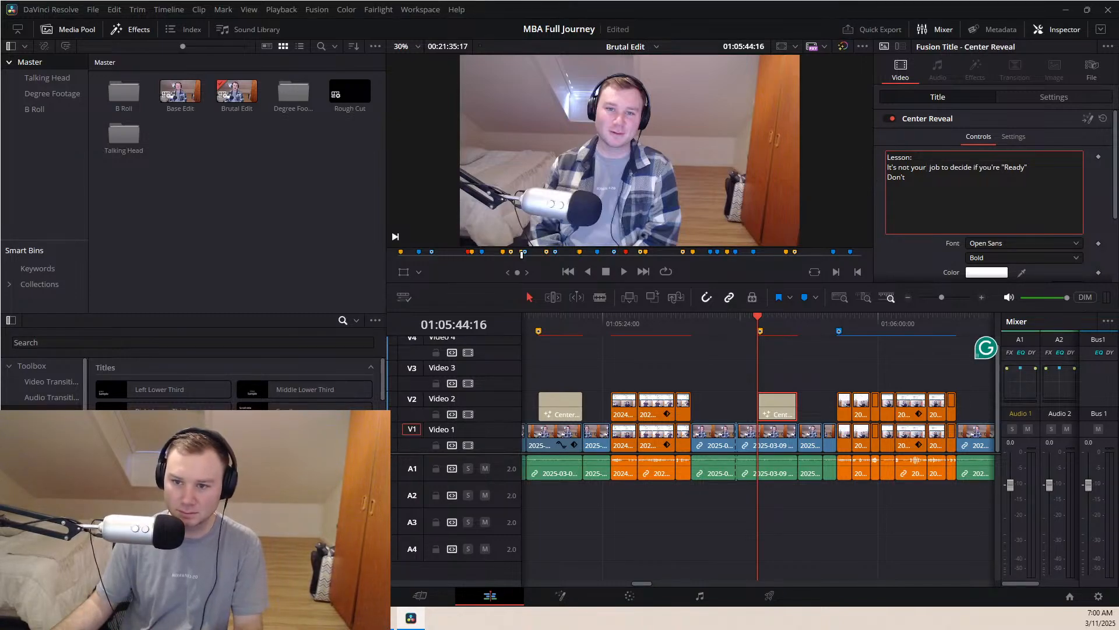
# Replace the title's third line with "Let the test do it's job."
pyautogui.hotkey('shift', 'Home')
pyautogui.write('Let t')
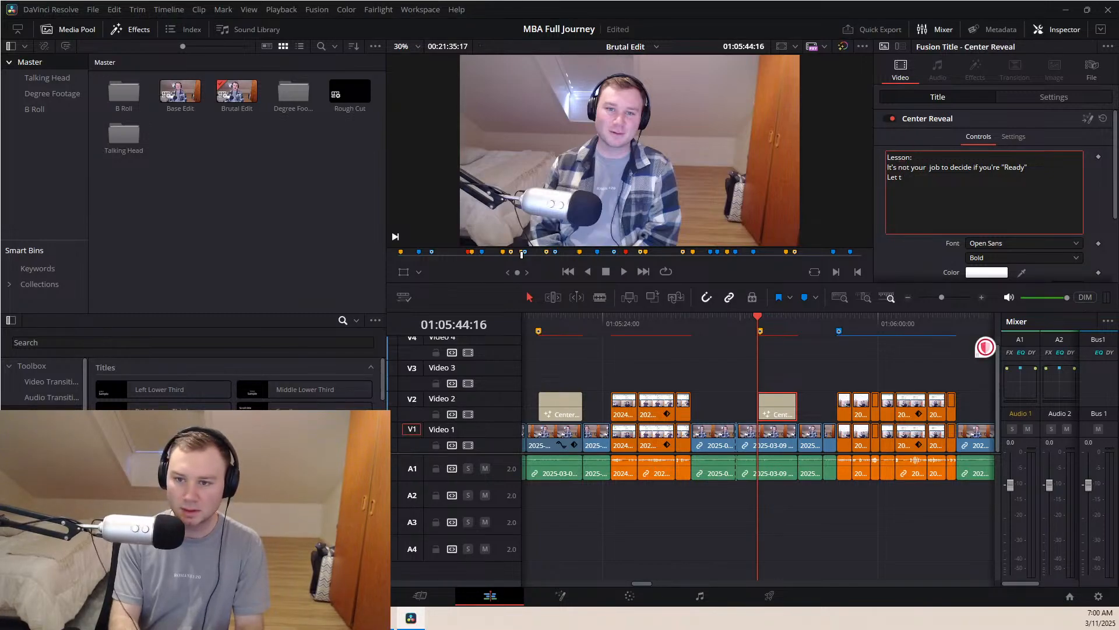
pyautogui.write('he the test ')
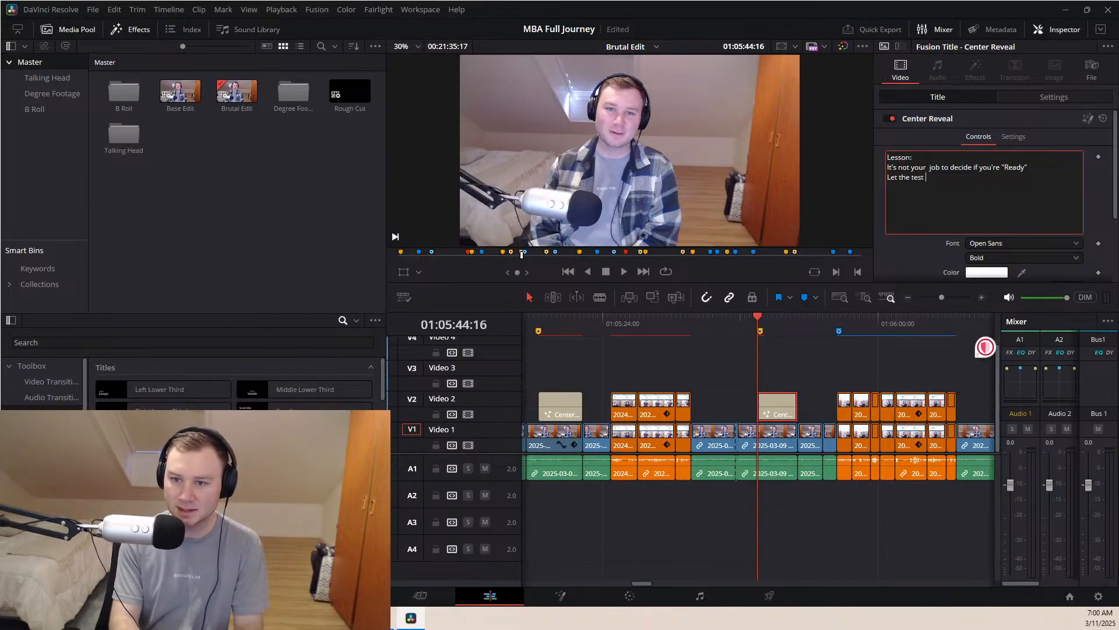
pyautogui.write('decide')
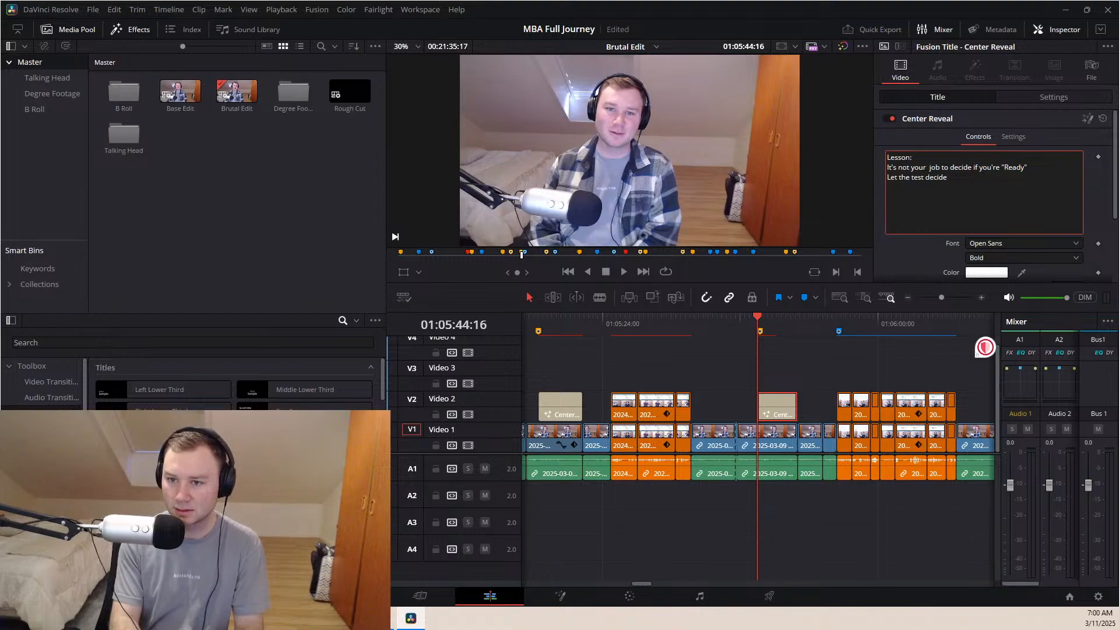
pyautogui.press('BackSpace')
pyautogui.press('BackSpace')
pyautogui.press('BackSpace')
pyautogui.press('BackSpace')
pyautogui.press('BackSpace')
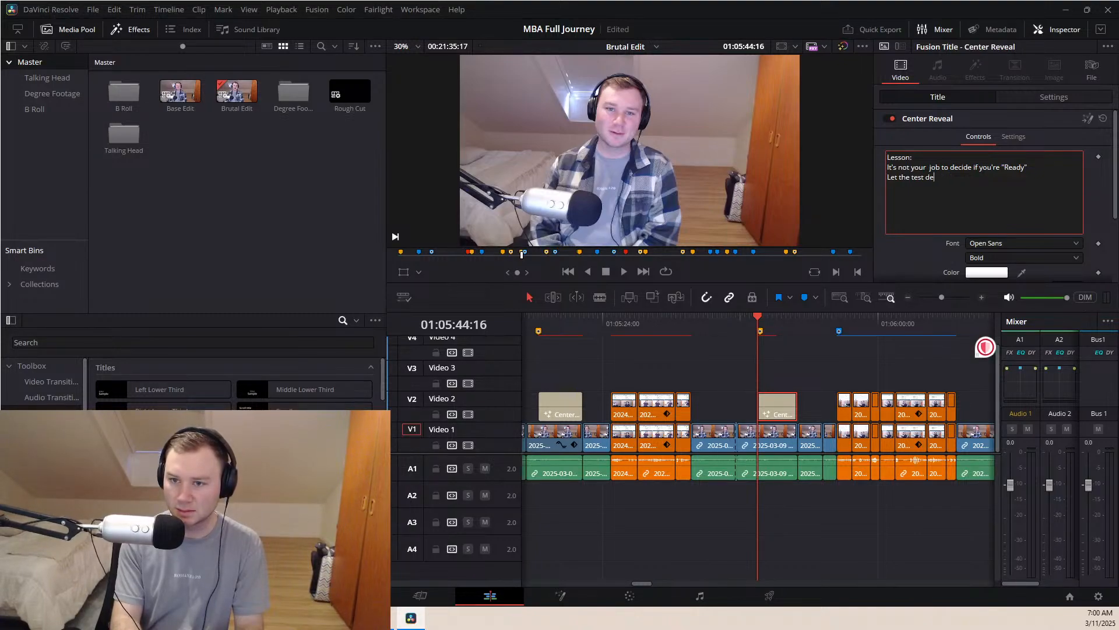
pyautogui.write('op')
pyautogui.write(" it's jb")
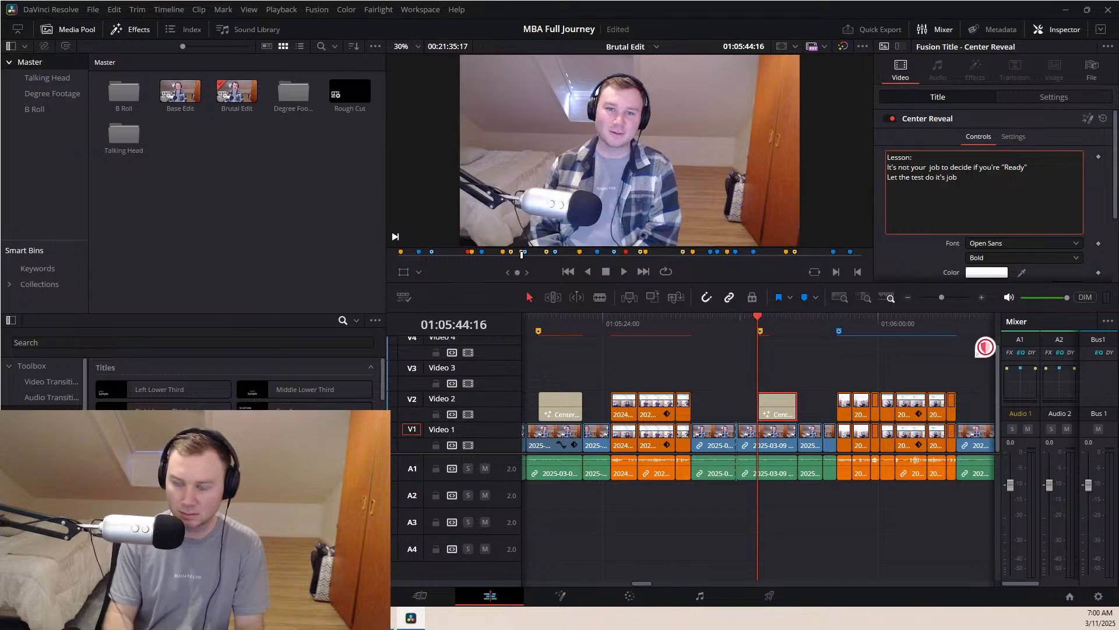
pyautogui.write('.')
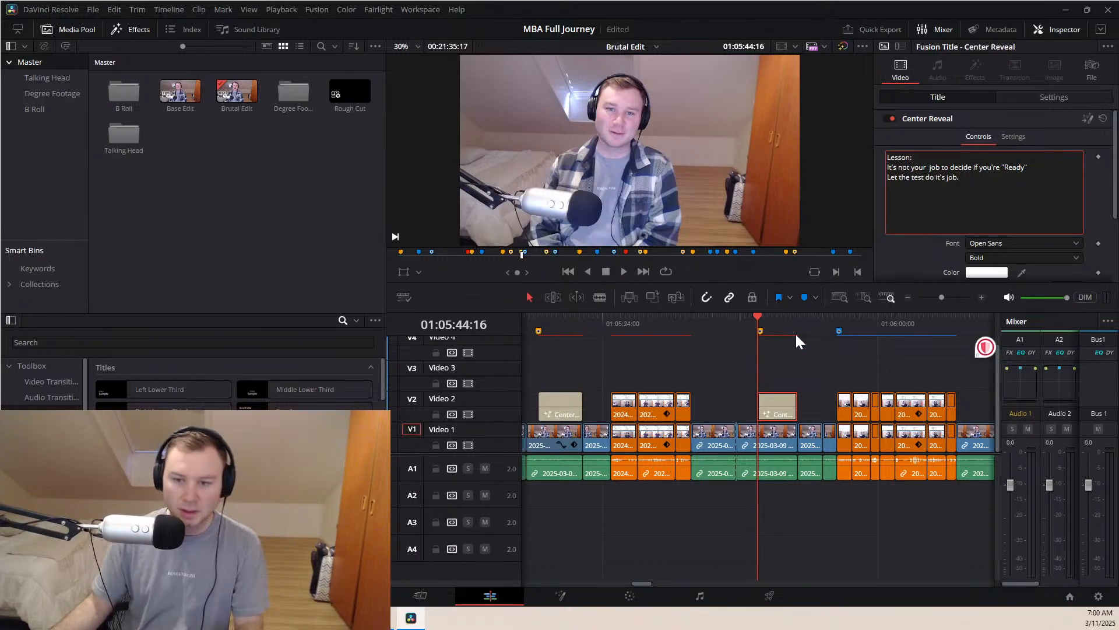
# Preview the Lesson title, and replace the text below its "Lesson:" line with "It's not your job to decide"
pyautogui.click(749, 321)
pyautogui.press('space')
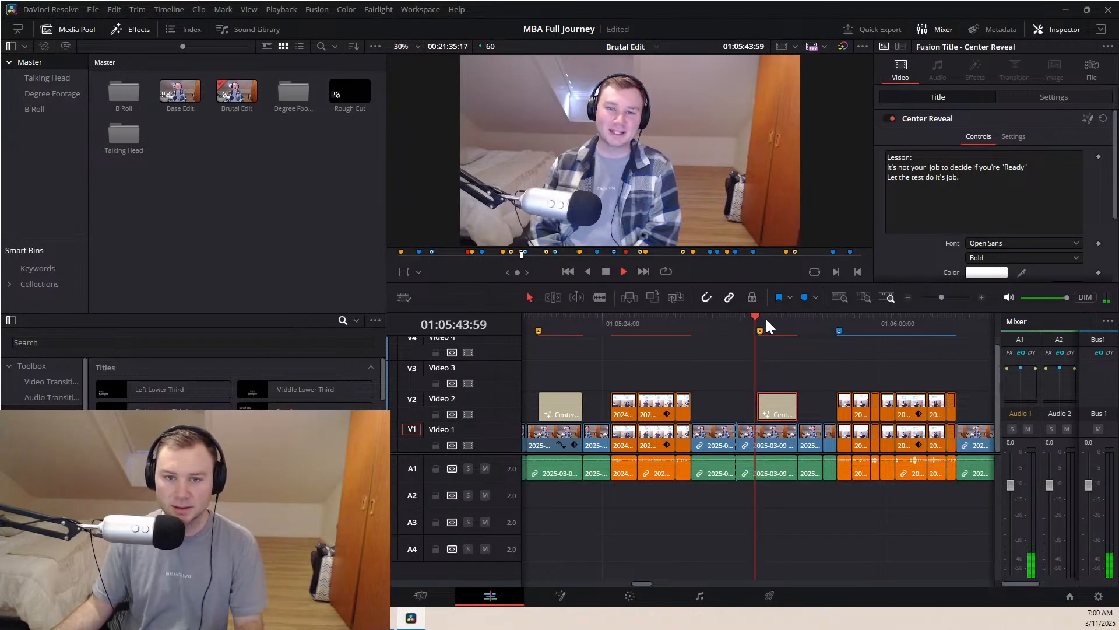
pyautogui.press('space')
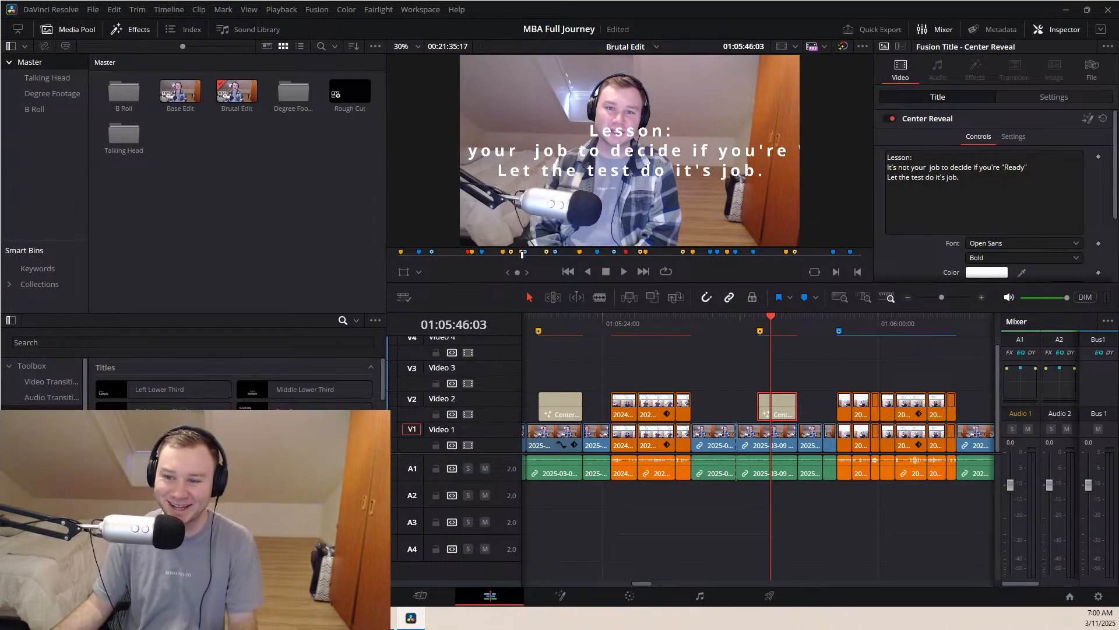
pyautogui.scroll(-4, 1013, 207)
pyautogui.moveTo(978, 187); pyautogui.dragTo(882, 168)
pyautogui.scroll(4, 950, 199)
pyautogui.click(952, 198)
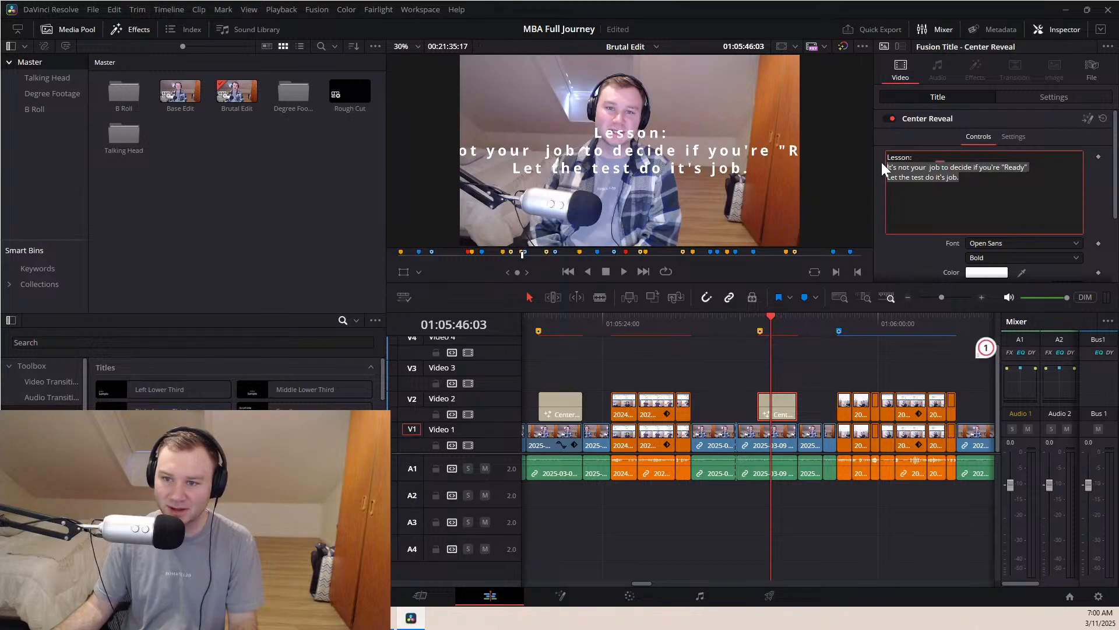
pyautogui.write('I')
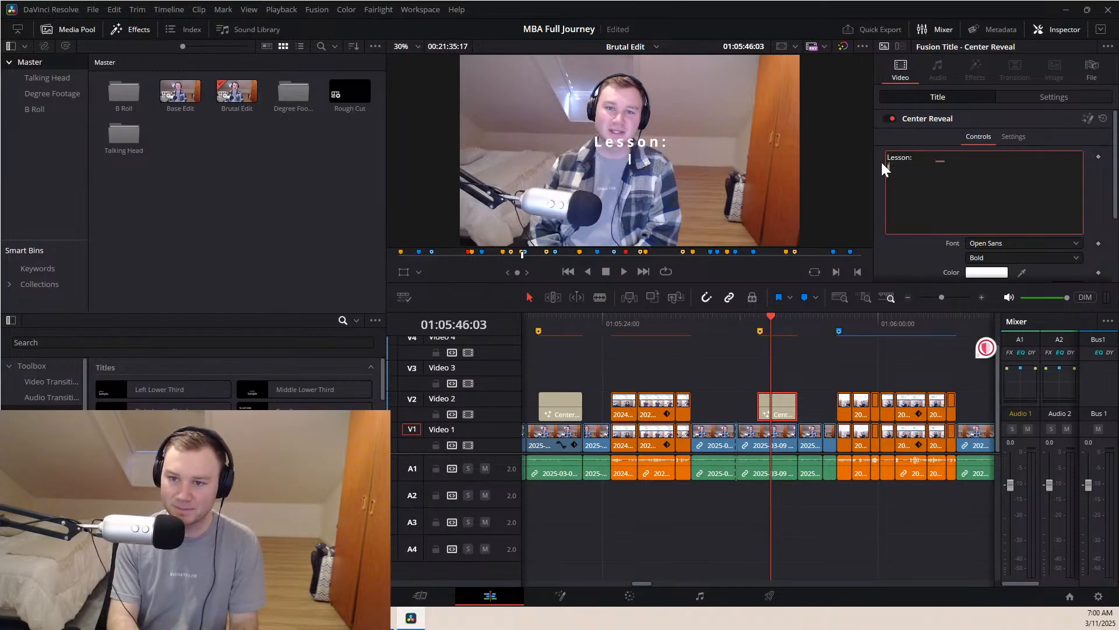
pyautogui.write("t's not your j")
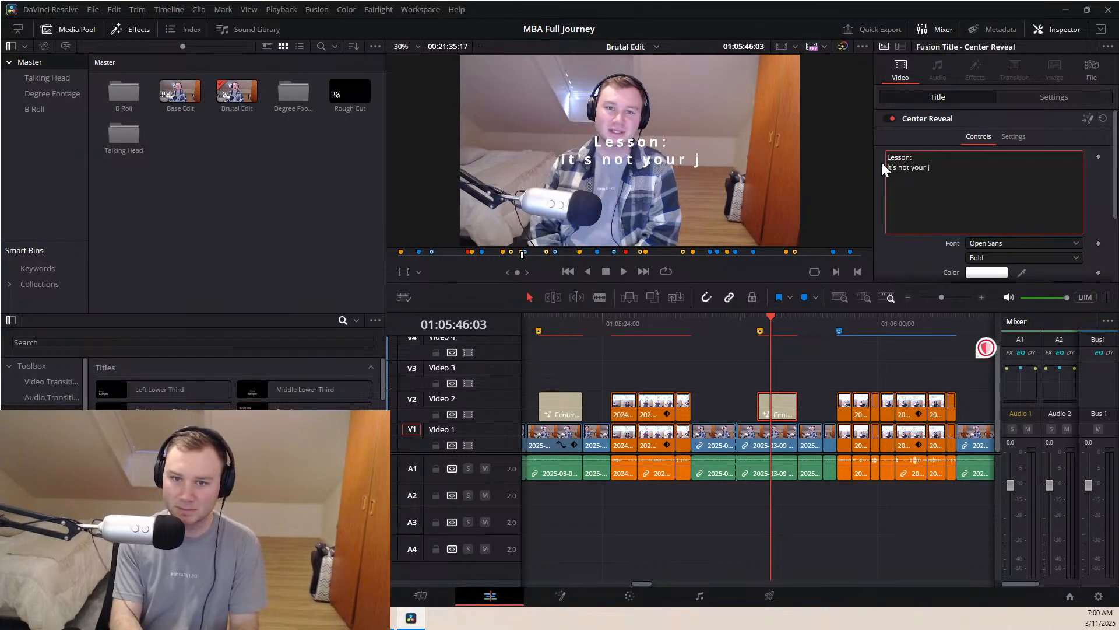
pyautogui.write('ob to ')
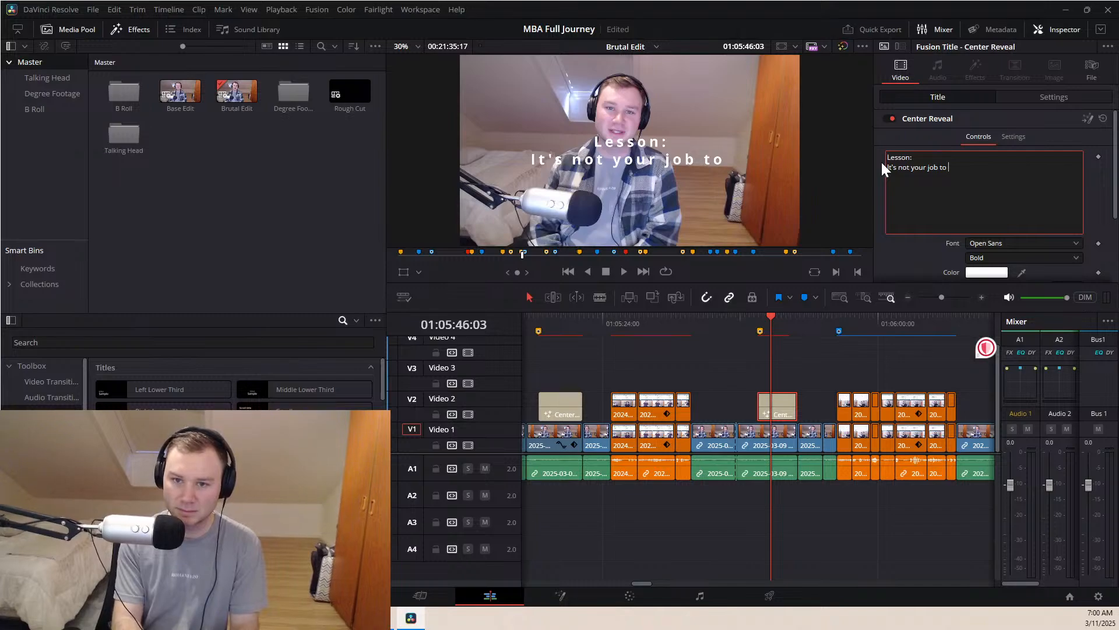
pyautogui.write('decide')
# Add a third line reading if you're "Ready" to the Lesson title
pyautogui.press('Return')
pyautogui.write('if you\'re "Rea"')
pyautogui.press('Left')
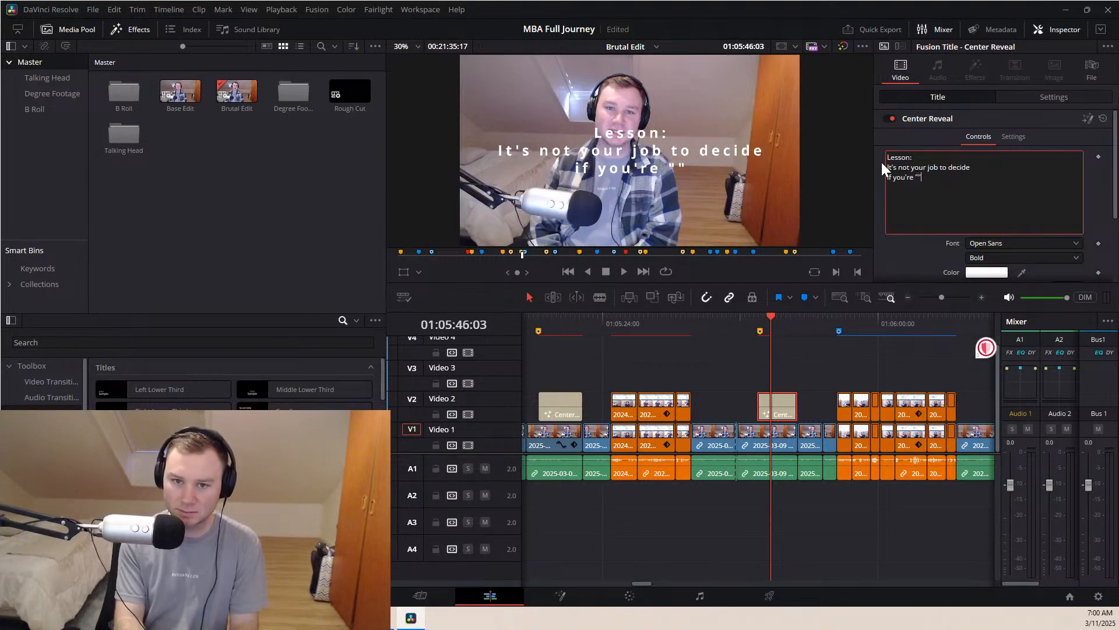
pyautogui.write('Ready')
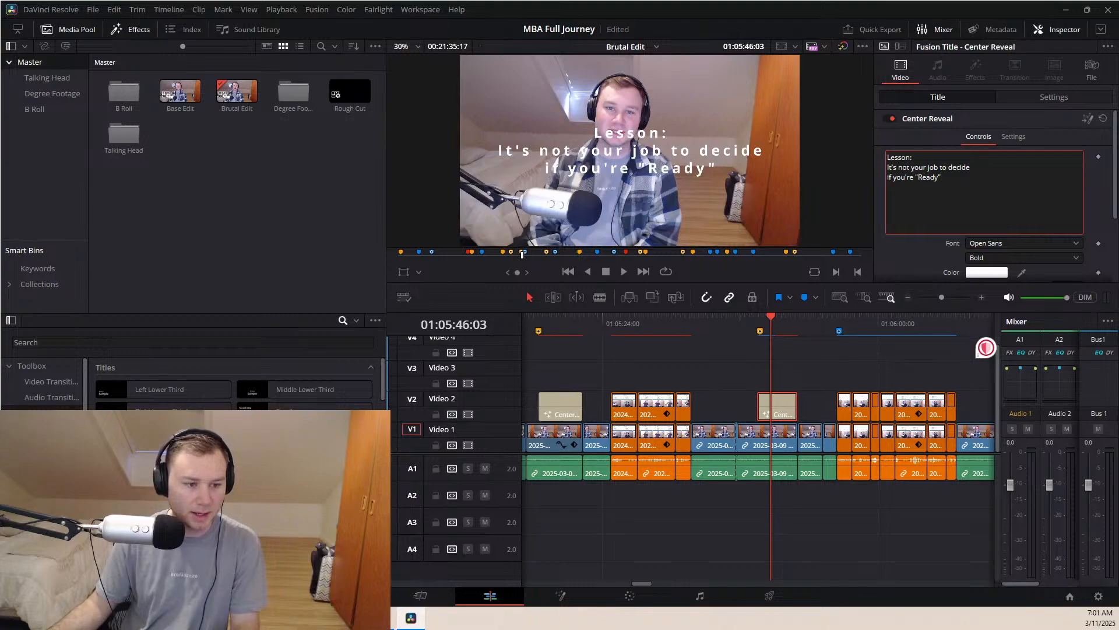
# Apply the Gaussian Blur effect to the talking-head clip beneath the Lesson title and check it at the marker
pyautogui.click(35, 459)
pyautogui.moveTo(151, 409); pyautogui.dragTo(771, 430)
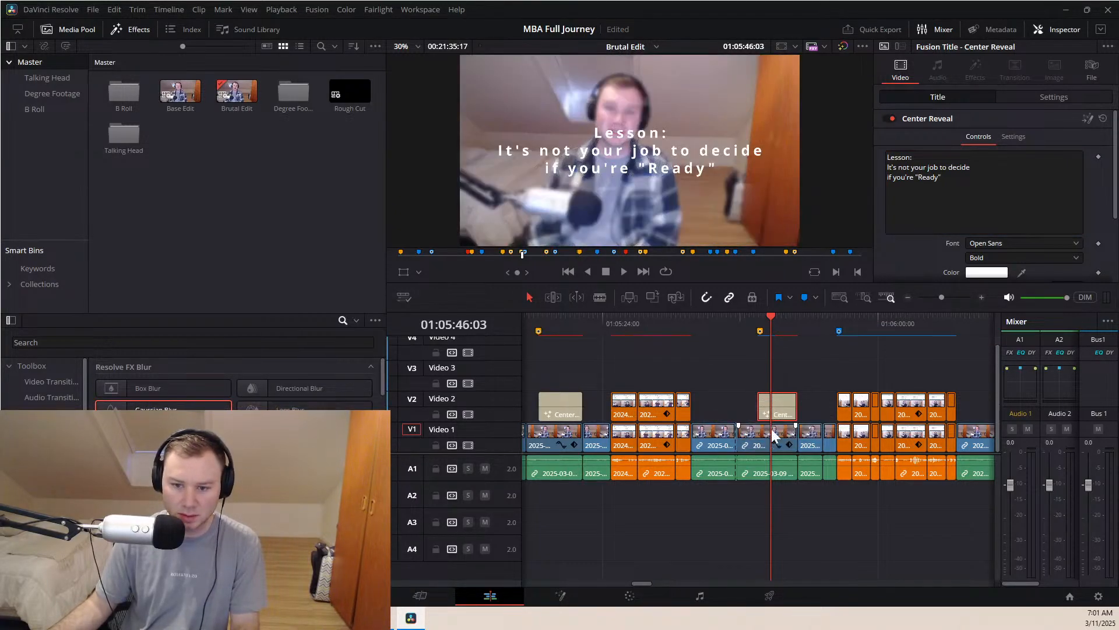
pyautogui.click(761, 319)
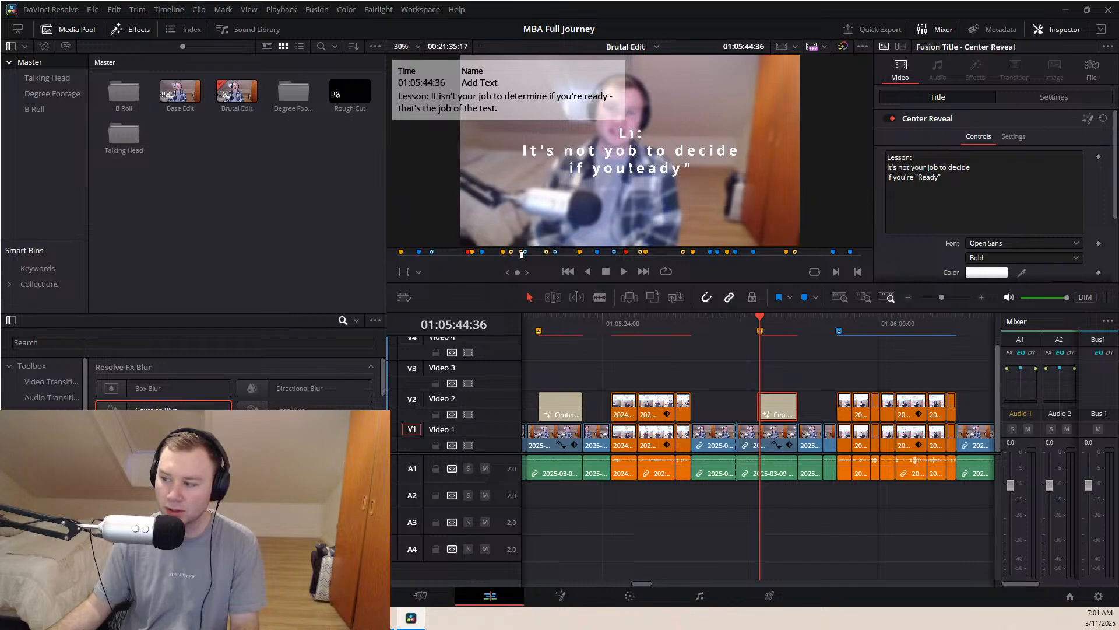
pyautogui.scroll(-4, 1044, 192)
pyautogui.scroll(4, 1047, 247)
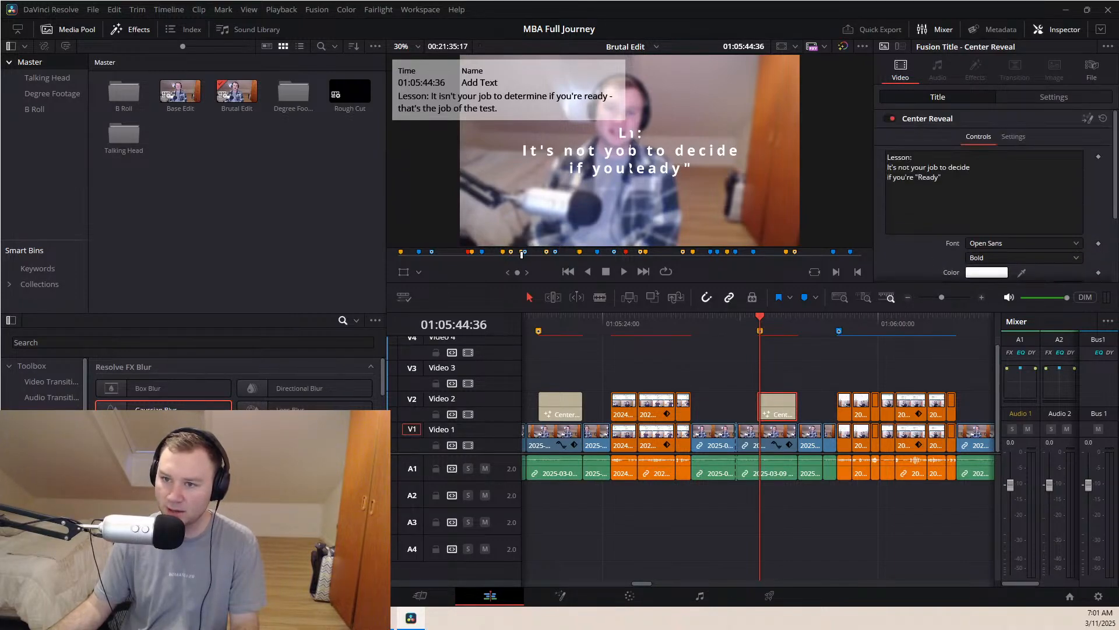
# Try to keyframe the talking-head clip's Gaussian Blur strength at the marker, go back six frames, and undo the keyframe
pyautogui.click(778, 414)
pyautogui.click(774, 434)
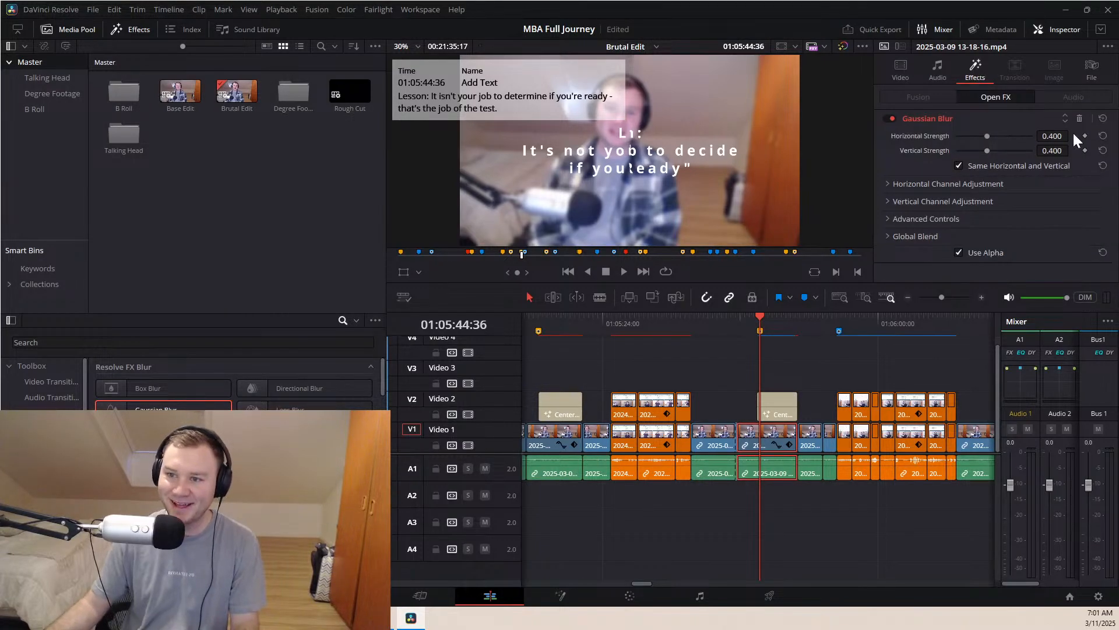
pyautogui.press('Left')
pyautogui.press('Left')
pyautogui.press('Left')
pyautogui.press('Left')
pyautogui.press('Left')
pyautogui.press('Left')
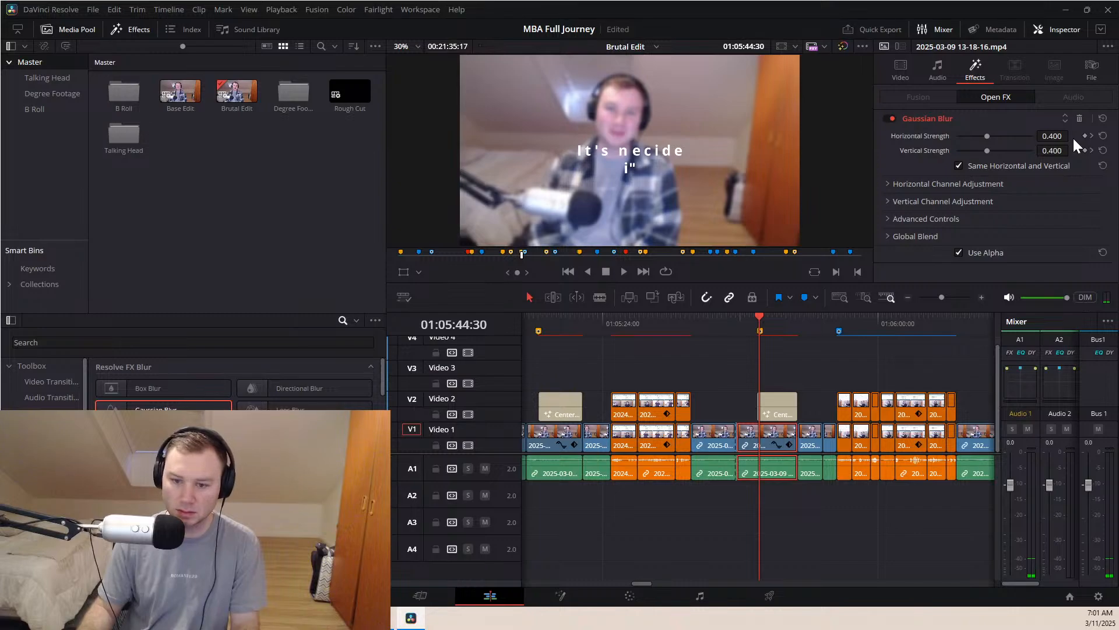
pyautogui.hotkey('ctrl', 'z')
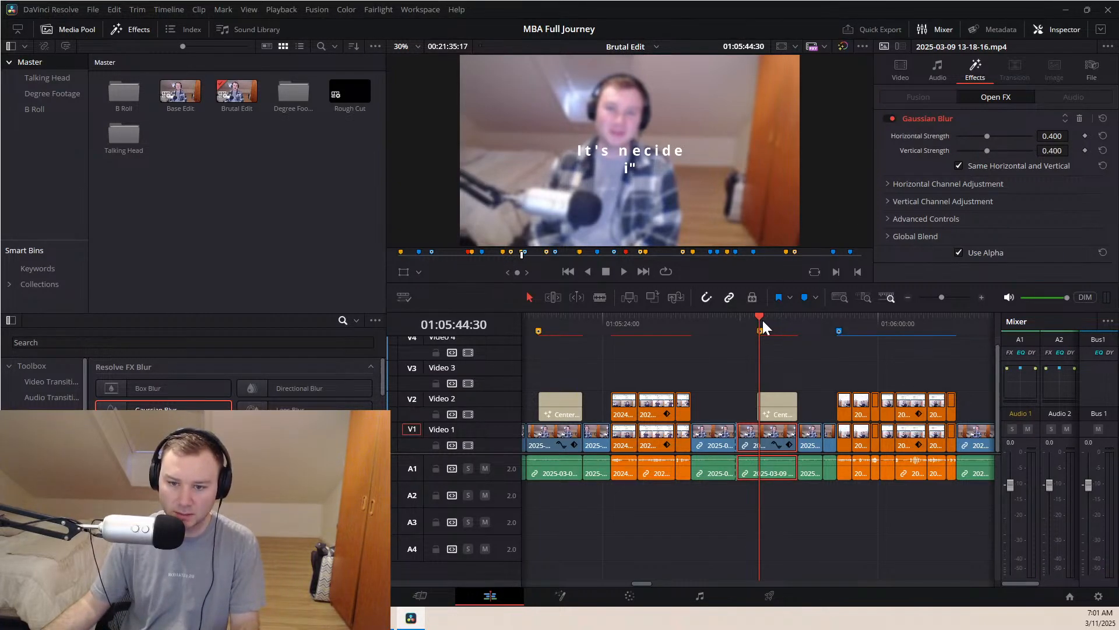
pyautogui.click(763, 320)
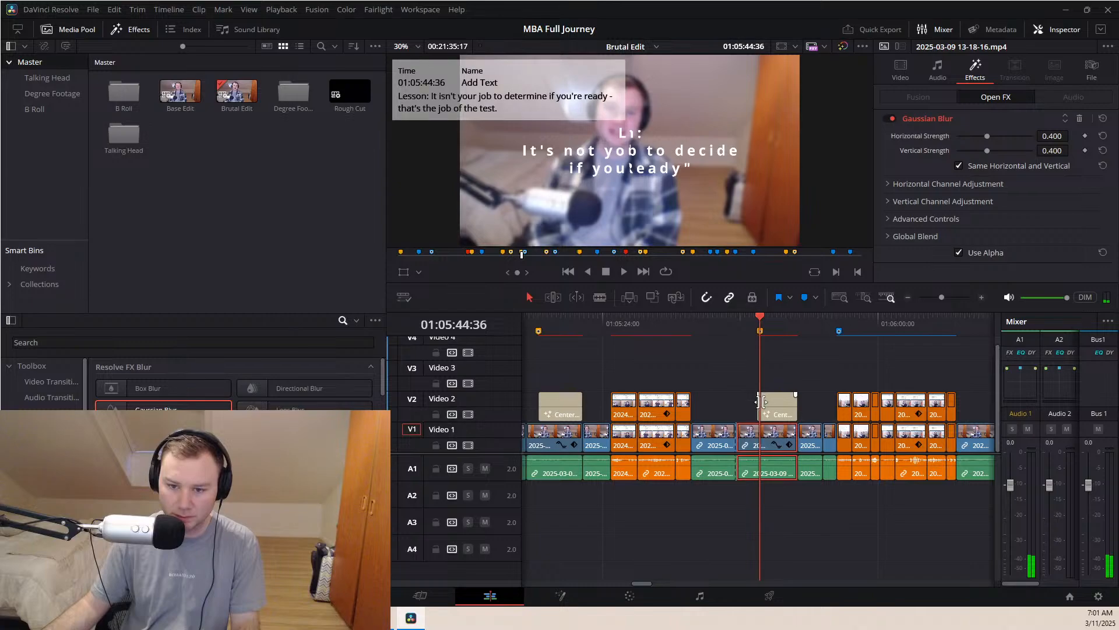
pyautogui.moveTo(762, 401); pyautogui.dragTo(797, 410)
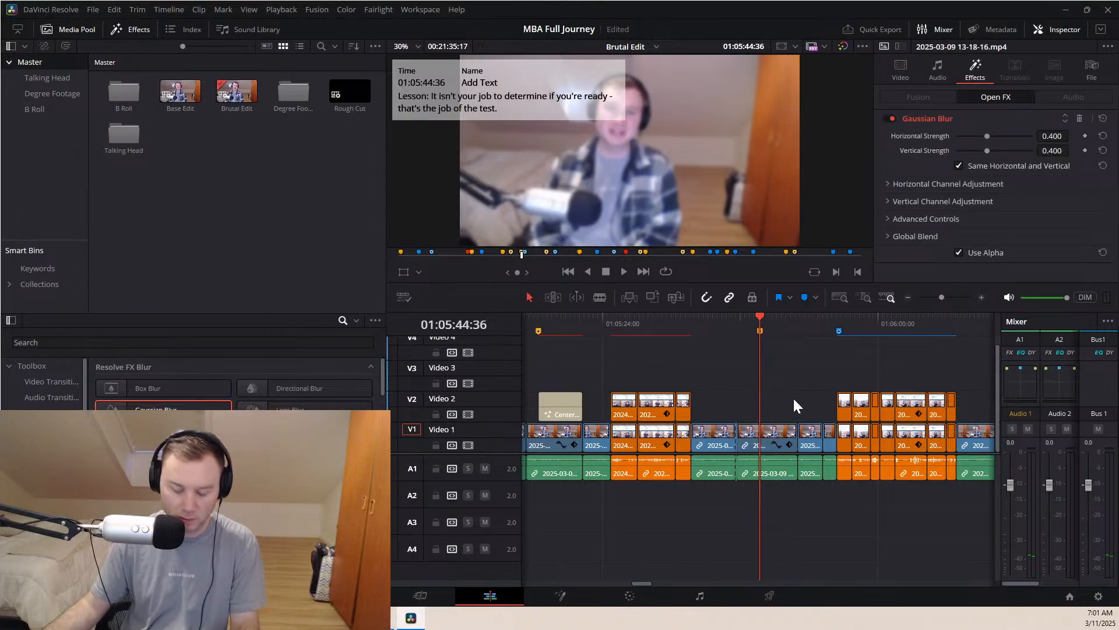
pyautogui.hotkey('ctrl', 'z')
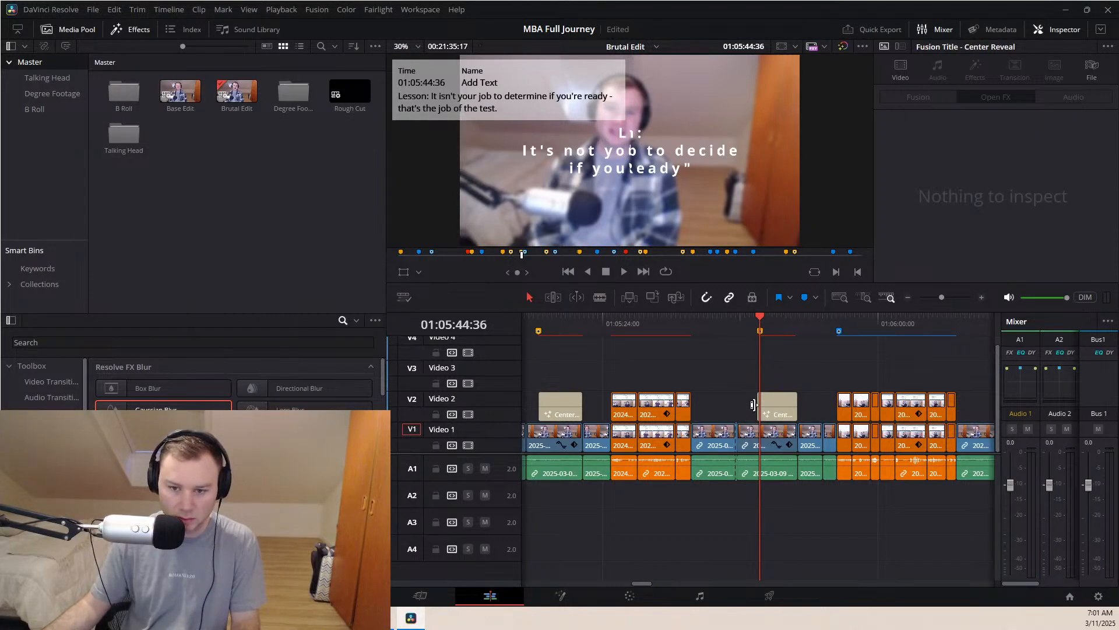
# Trim the start of the Lesson title to the Add Text marker
pyautogui.press('Up')
pyautogui.click(738, 325)
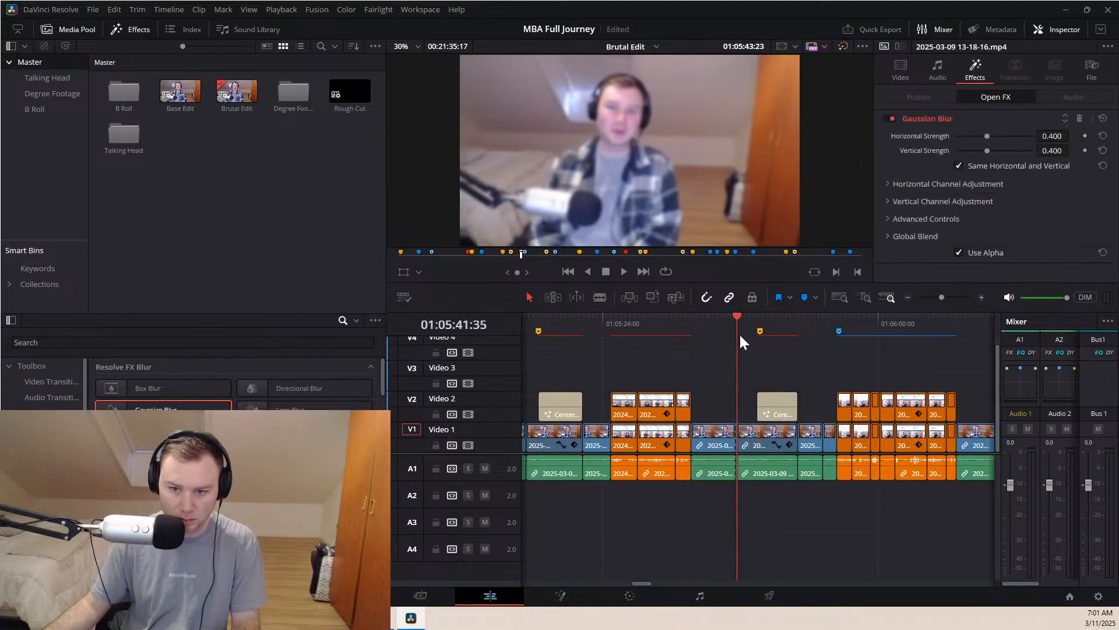
pyautogui.moveTo(758, 407); pyautogui.dragTo(761, 406)
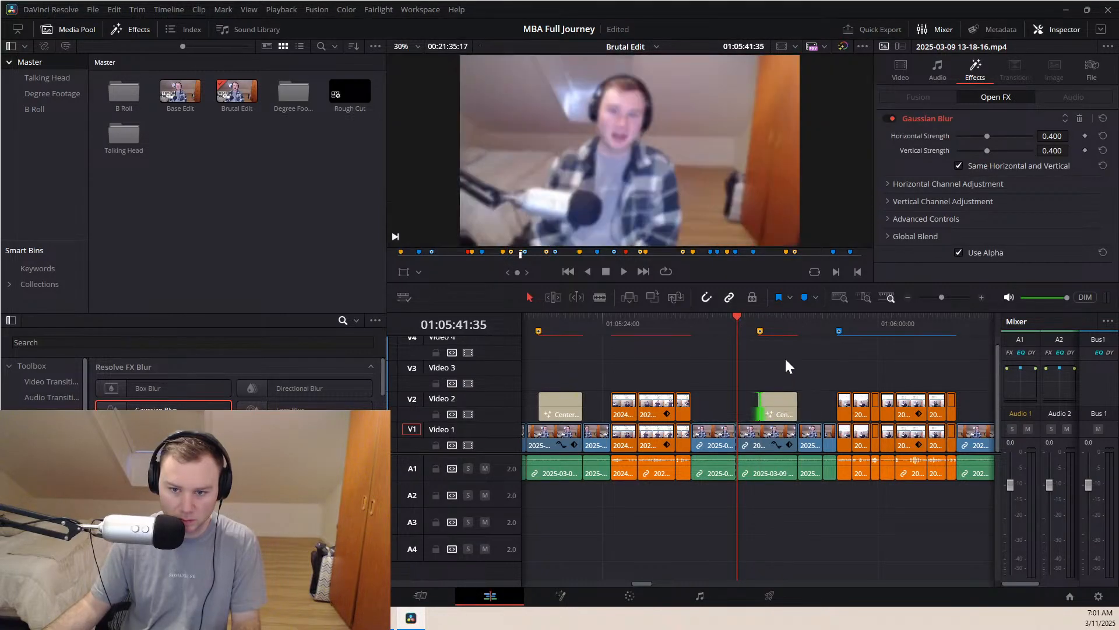
# Keyframe the Gaussian Blur strength of the clip beneath the Lesson title at 0.400 on the 01:05:44:36 marker
pyautogui.click(760, 316)
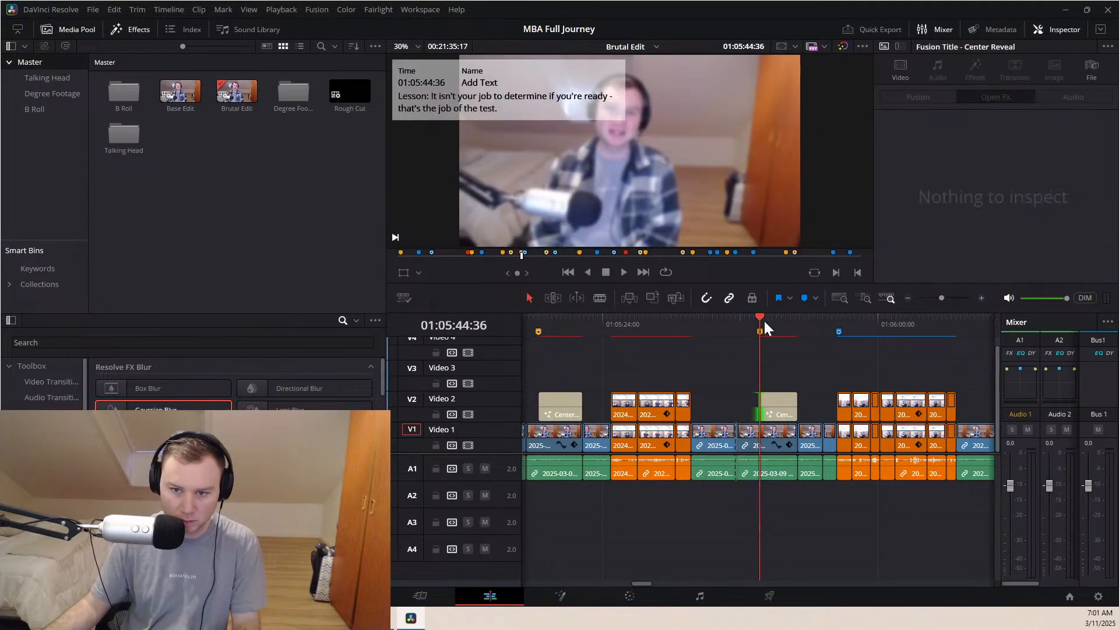
pyautogui.click(772, 433)
pyautogui.moveTo(986, 140); pyautogui.dragTo(982, 137)
pyautogui.hotkey('ctrl', 'z')
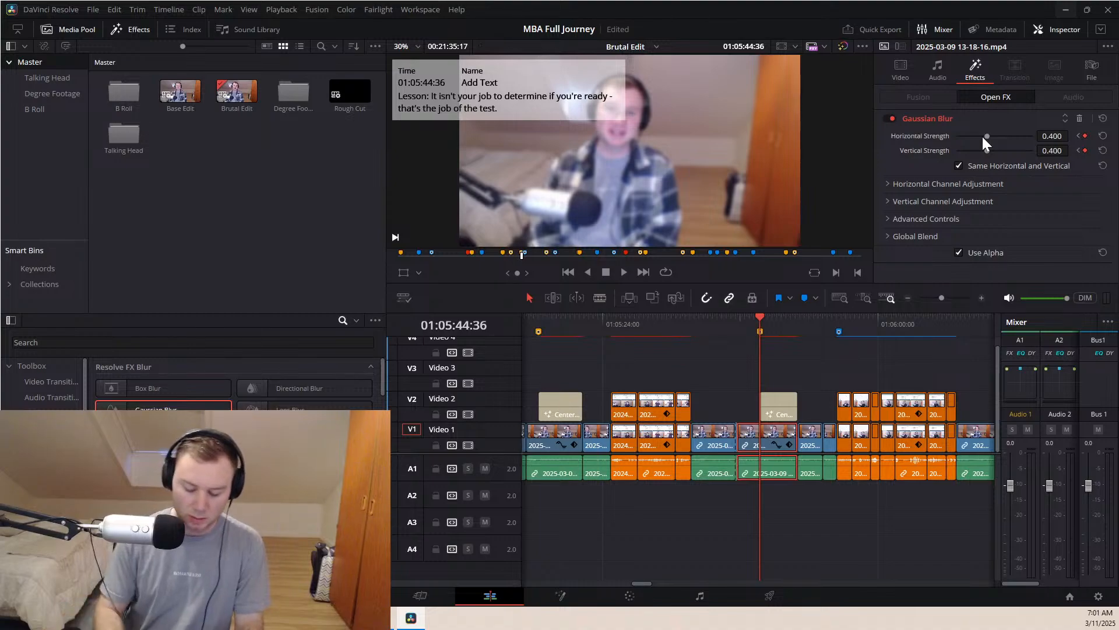
# Set the clip's Gaussian Blur strength to 0.000 eight frames before the marker, at 01:05:44:28
pyautogui.press('Left')
pyautogui.press('Left')
pyautogui.press('Left')
pyautogui.press('Left')
pyautogui.press('Left')
pyautogui.press('Left')
pyautogui.press('Left')
pyautogui.press('Left')
pyautogui.moveTo(987, 138); pyautogui.dragTo(838, 123)
# Scrub and play back the Lesson title section to review the animated blur behind the text
pyautogui.moveTo(741, 328); pyautogui.dragTo(796, 321)
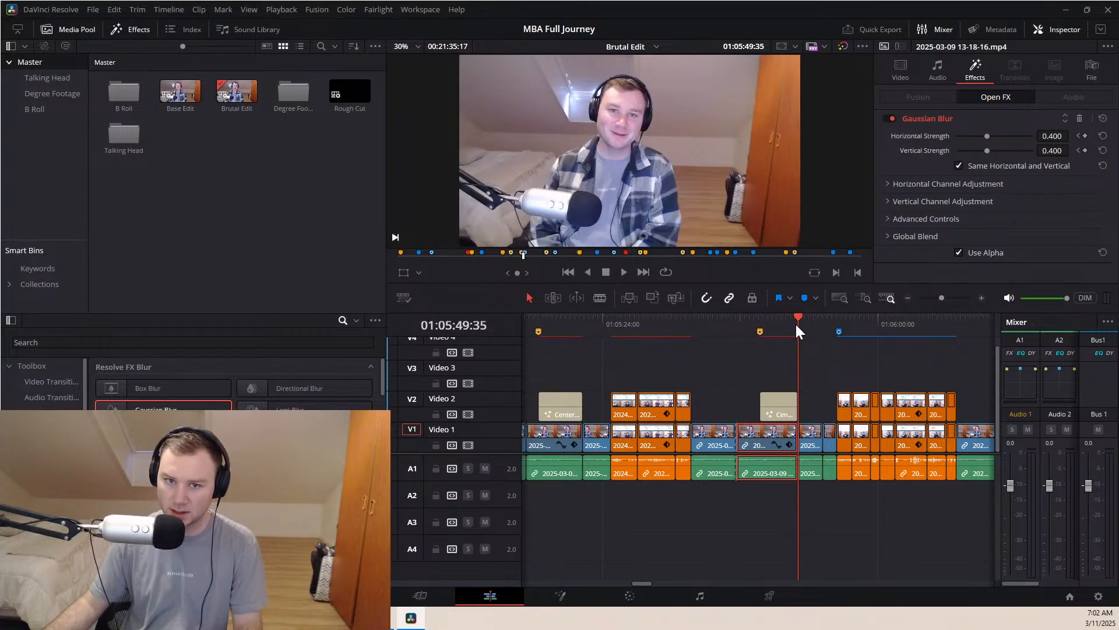
pyautogui.moveTo(757, 325); pyautogui.dragTo(794, 330)
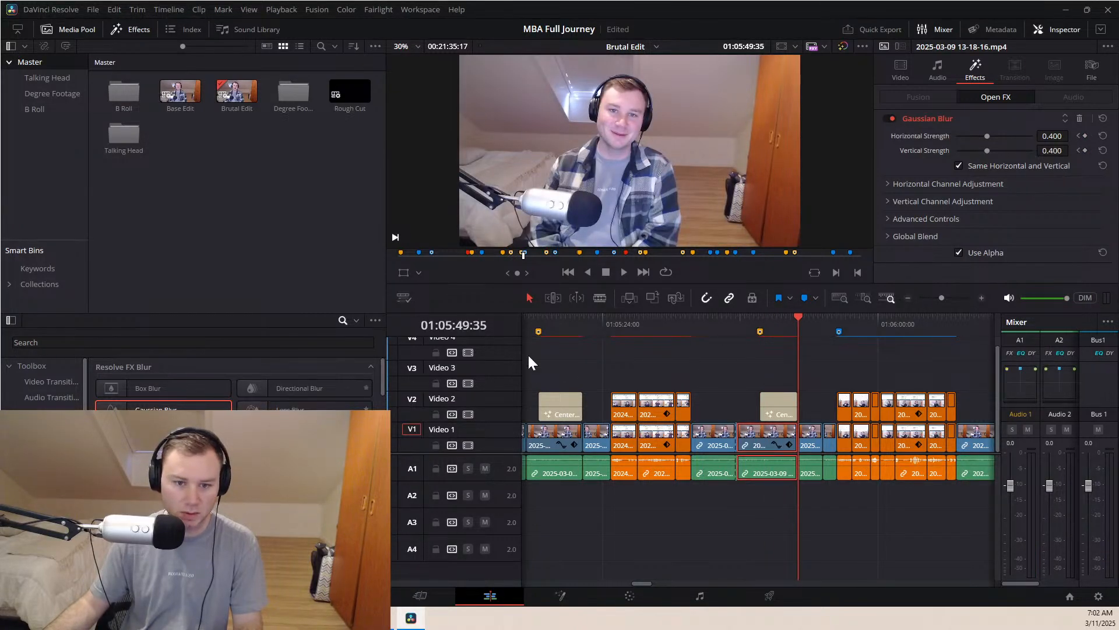
pyautogui.click(749, 323)
pyautogui.press('space')
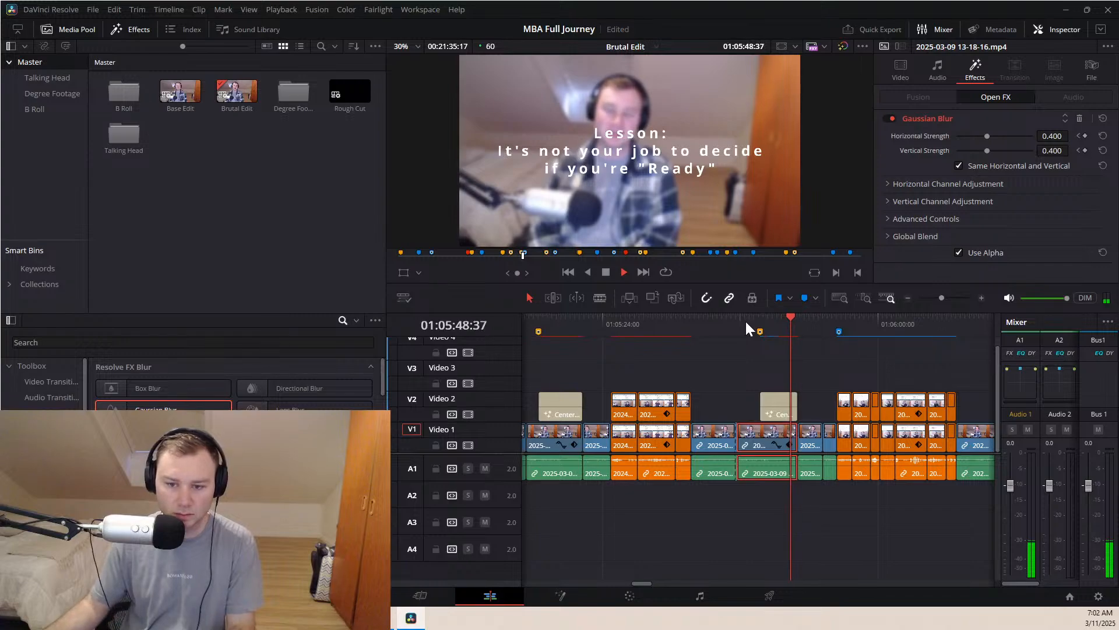
pyautogui.press('space')
pyautogui.click(748, 320)
pyautogui.press('space')
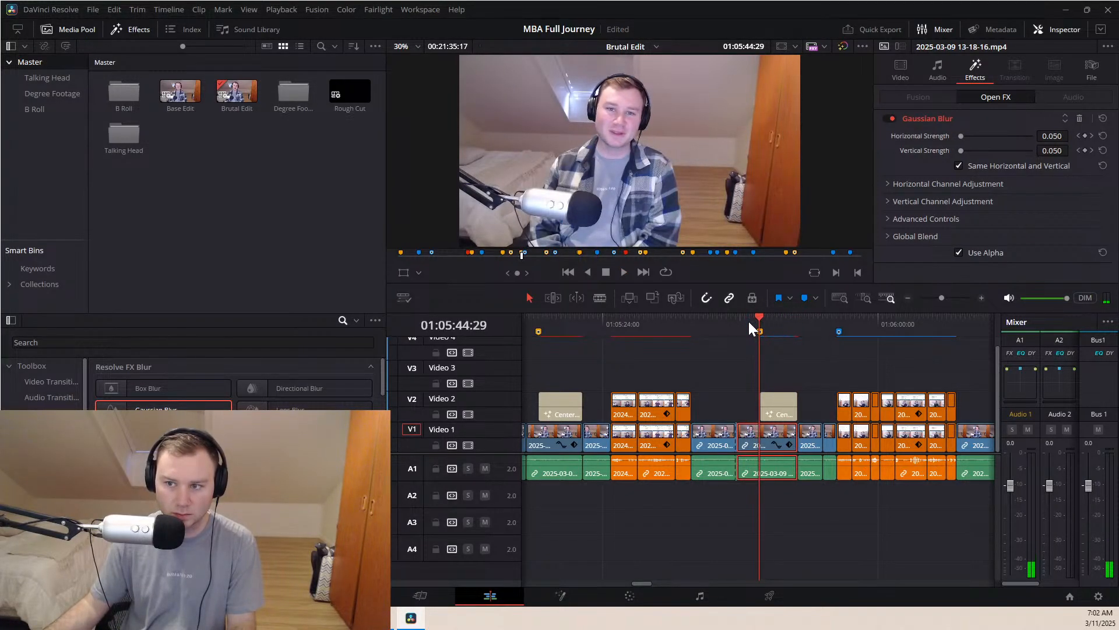
# Extend the start of the Lesson title back to the blur's first keyframe at 01:05:44:28
pyautogui.press('Left')
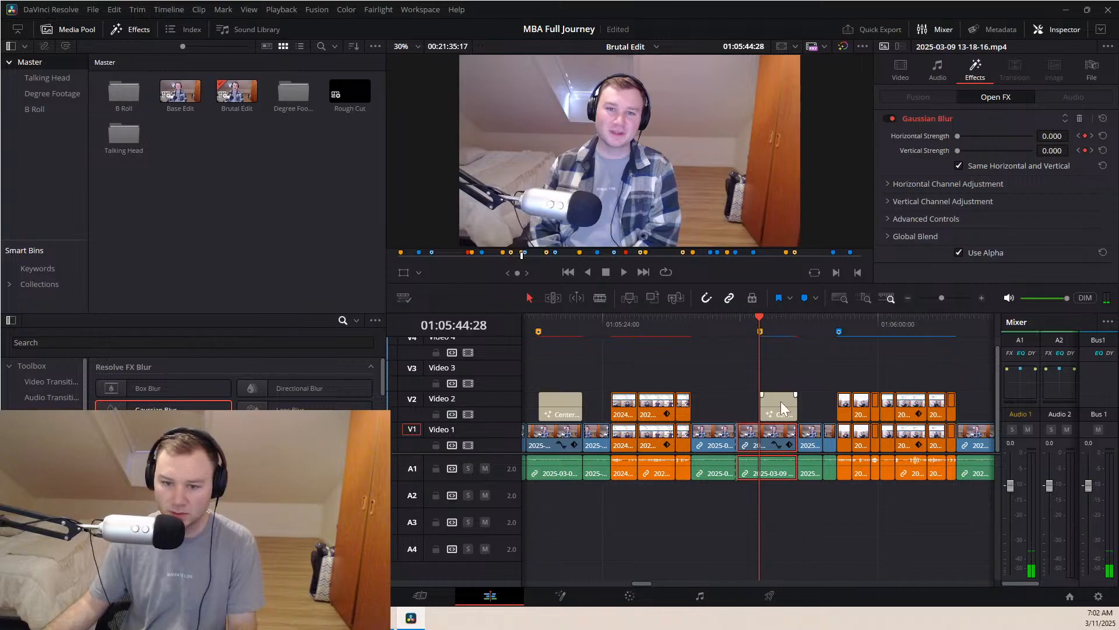
pyautogui.scroll(5, 821, 370)
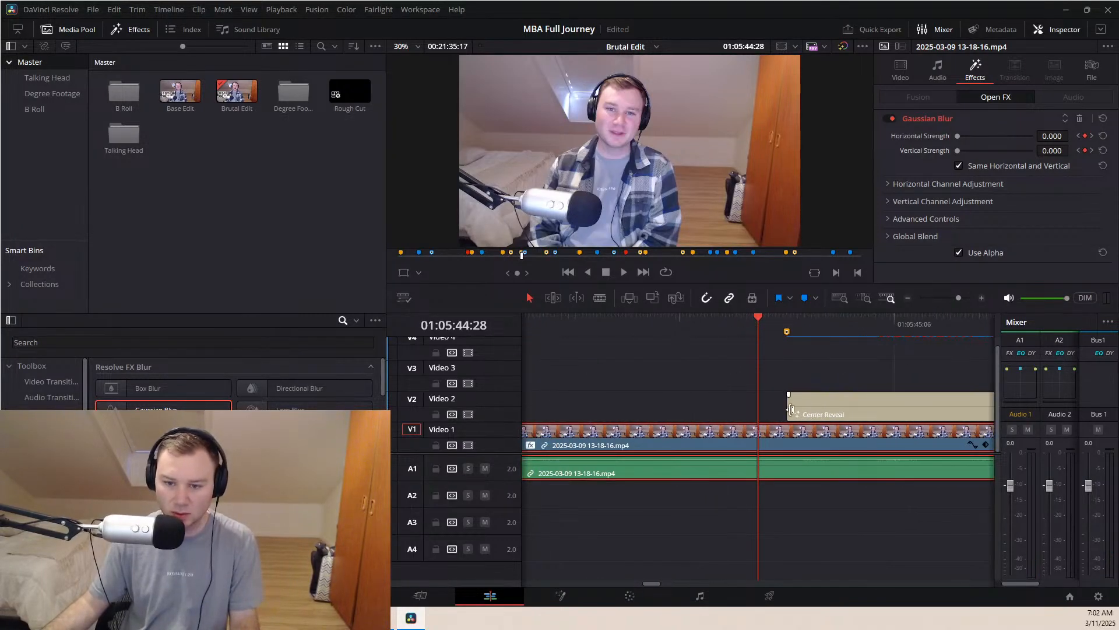
pyautogui.moveTo(791, 409); pyautogui.dragTo(759, 409)
pyautogui.scroll(-3, 804, 408)
pyautogui.scroll(-4, 809, 415)
# Review the timeline from the end of the Lesson title through the screen-recording clips to the talking-head clip after the gap
pyautogui.click(798, 318)
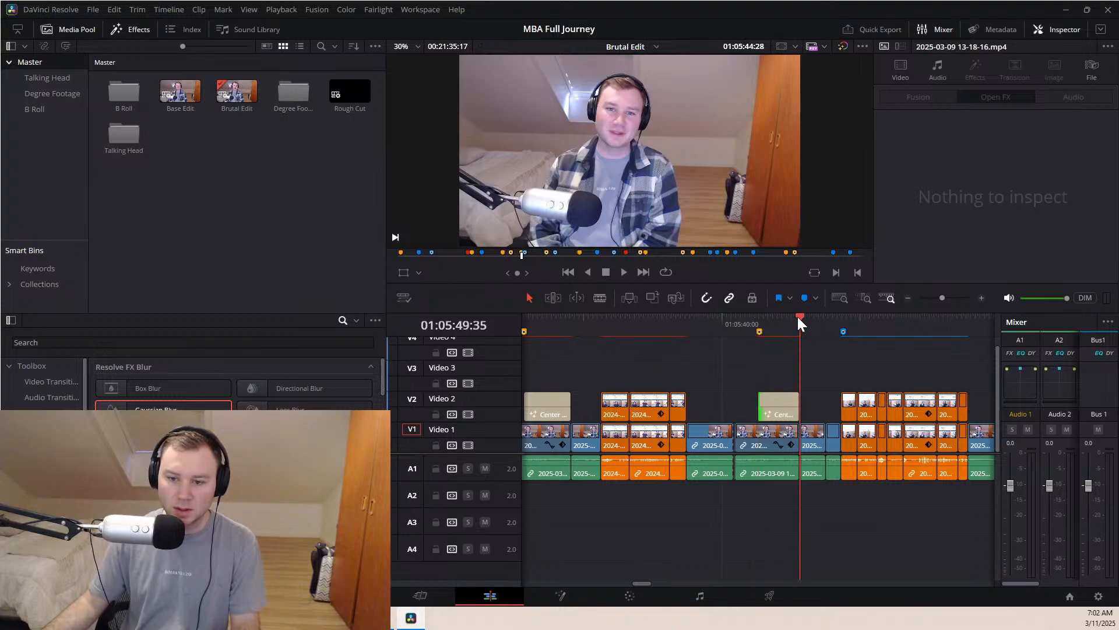
pyautogui.press('space')
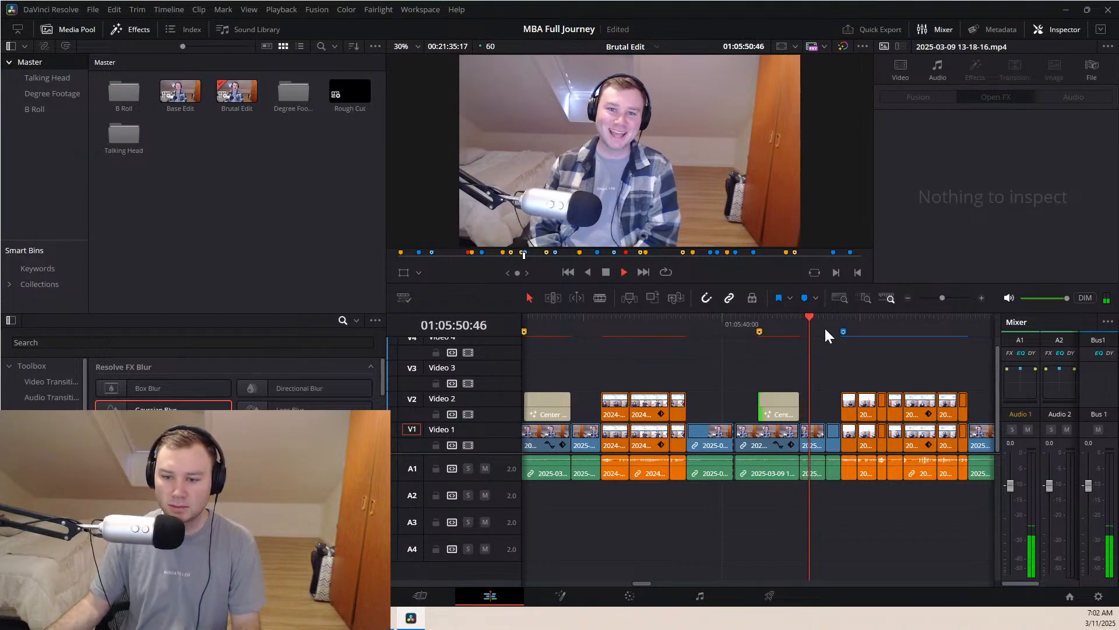
pyautogui.click(842, 318)
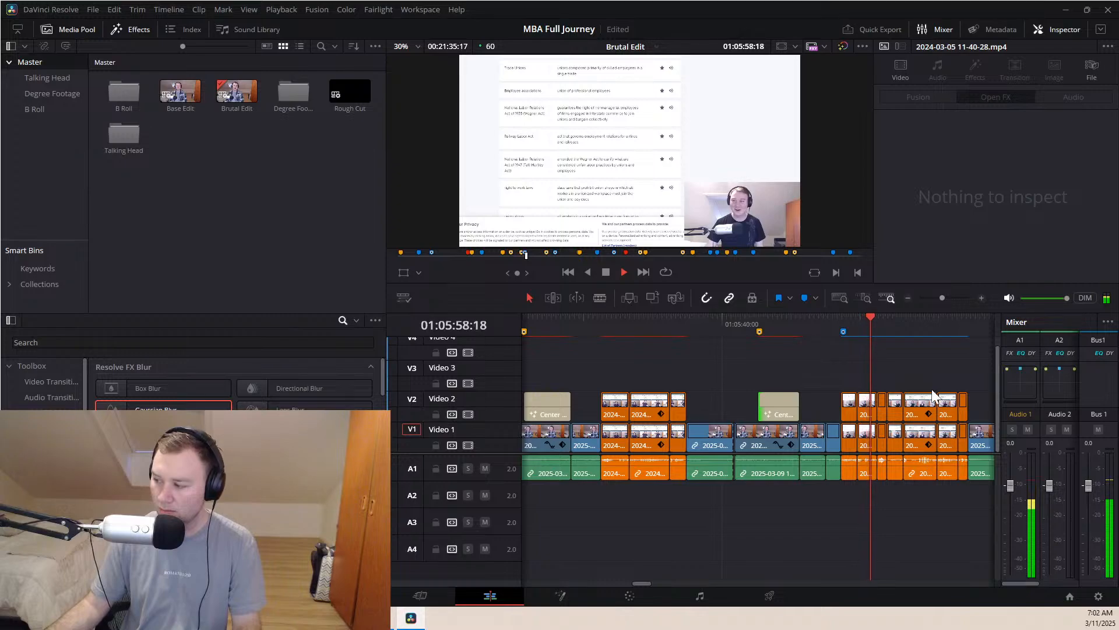
pyautogui.scroll(-2, 905, 441)
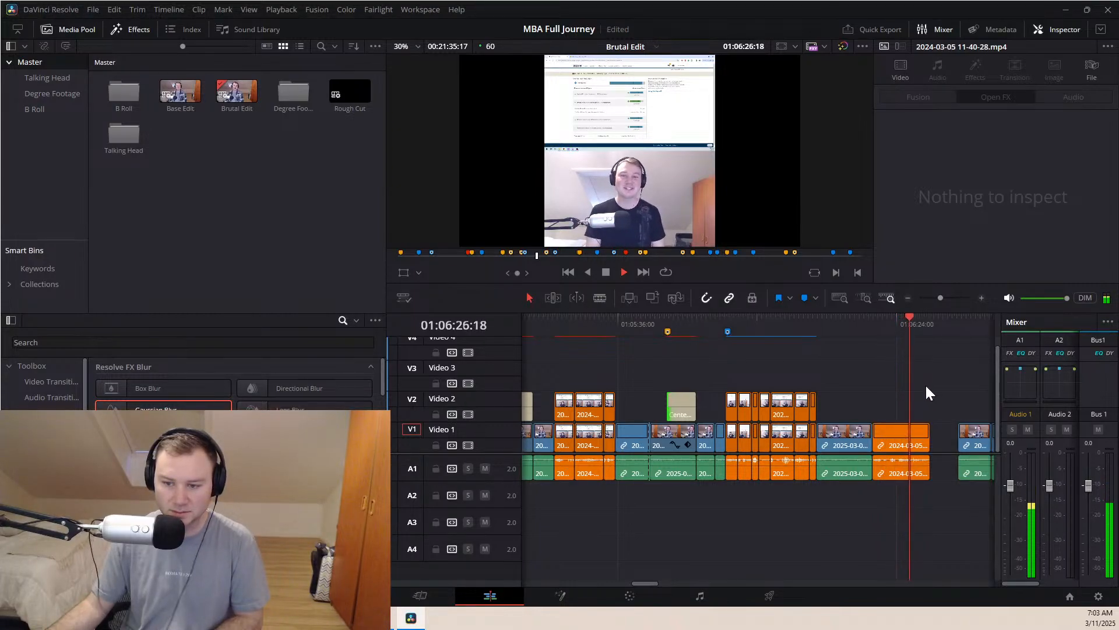
pyautogui.click(953, 324)
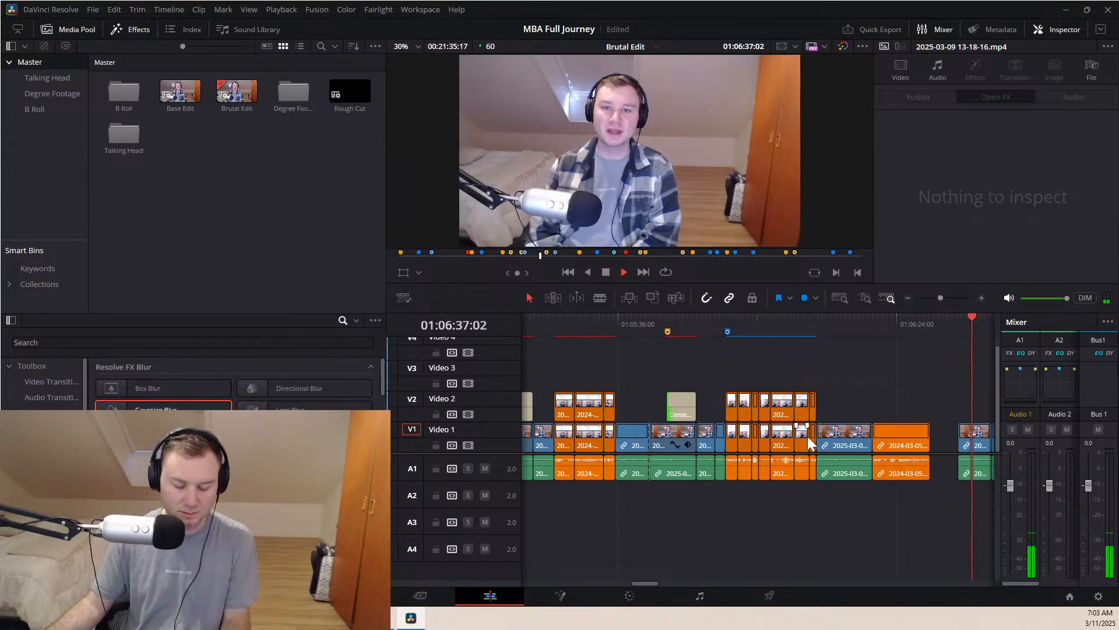
pyautogui.press('space')
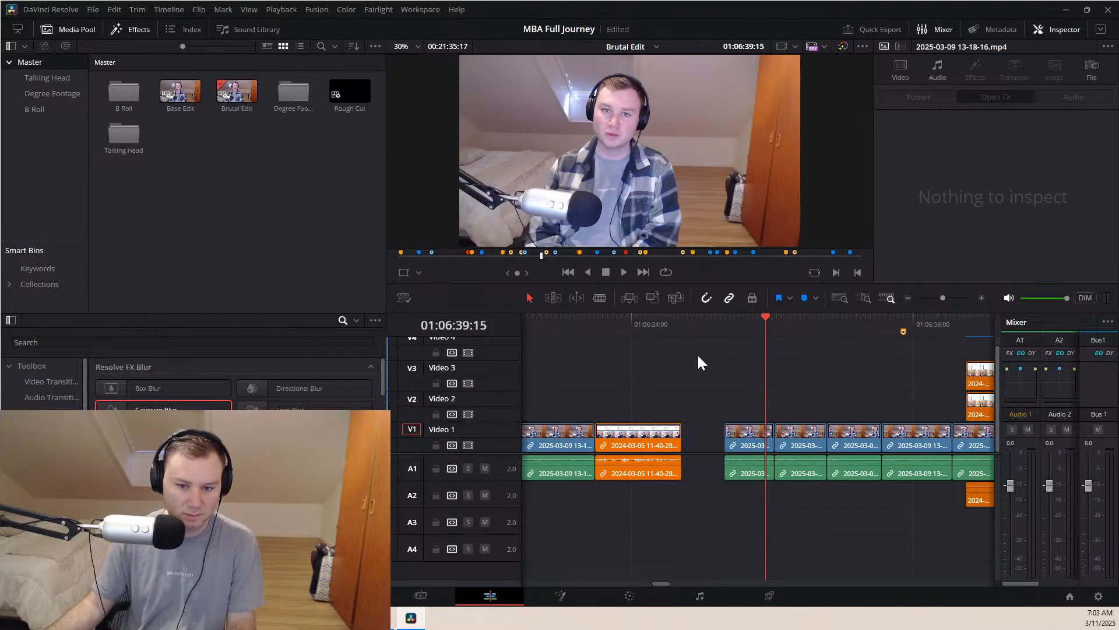
pyautogui.moveTo(660, 320)
pyautogui.mouseDown()
pyautogui.moveTo(644, 323)
pyautogui.moveTo(654, 324)
pyautogui.mouseUp()
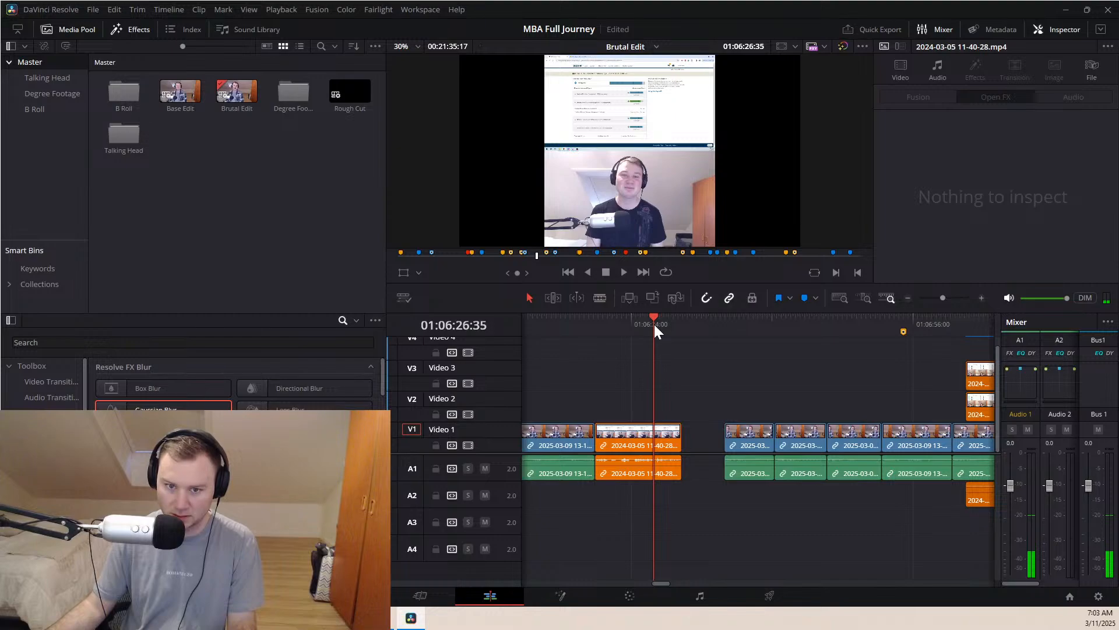
pyautogui.press('space')
pyautogui.moveTo(654, 322)
pyautogui.mouseDown()
pyautogui.moveTo(623, 323)
pyautogui.moveTo(633, 325)
pyautogui.mouseUp()
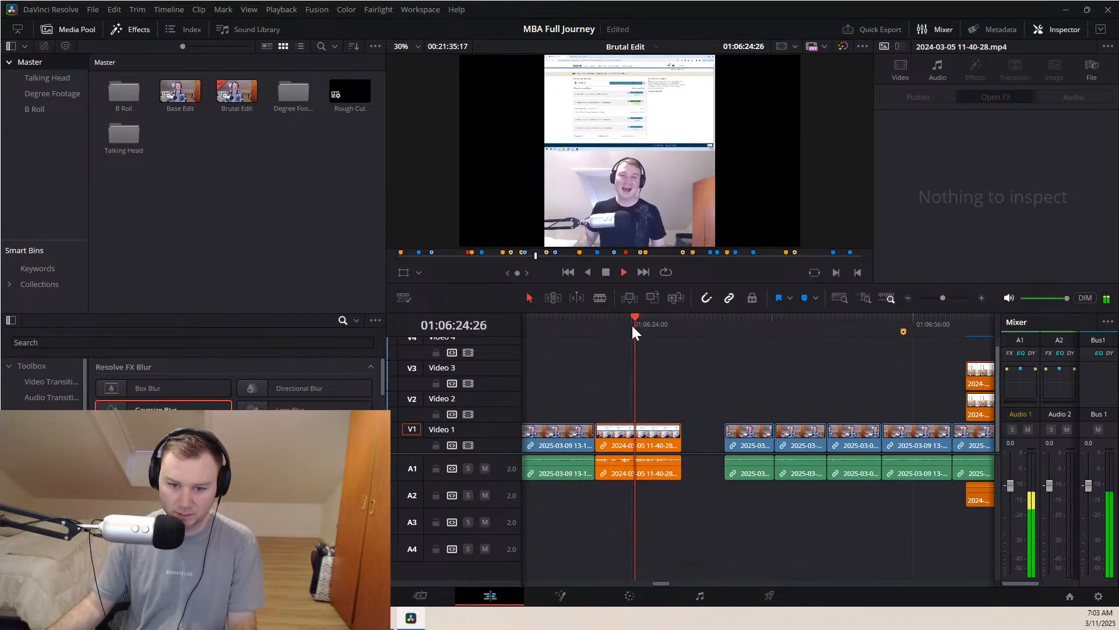
pyautogui.click(632, 326)
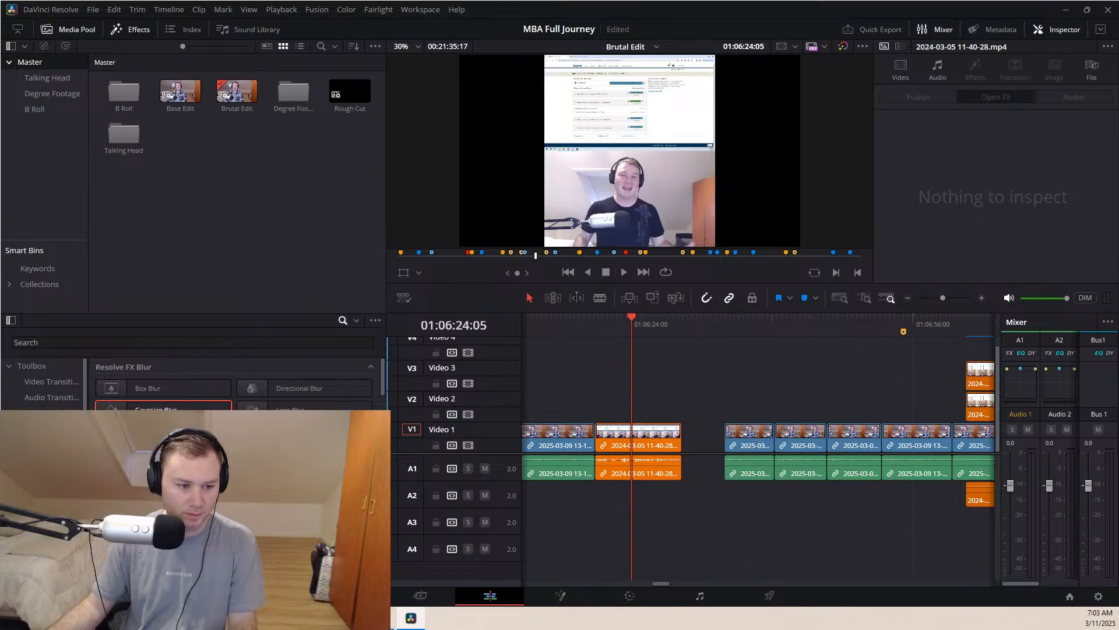
pyautogui.click(35, 412)
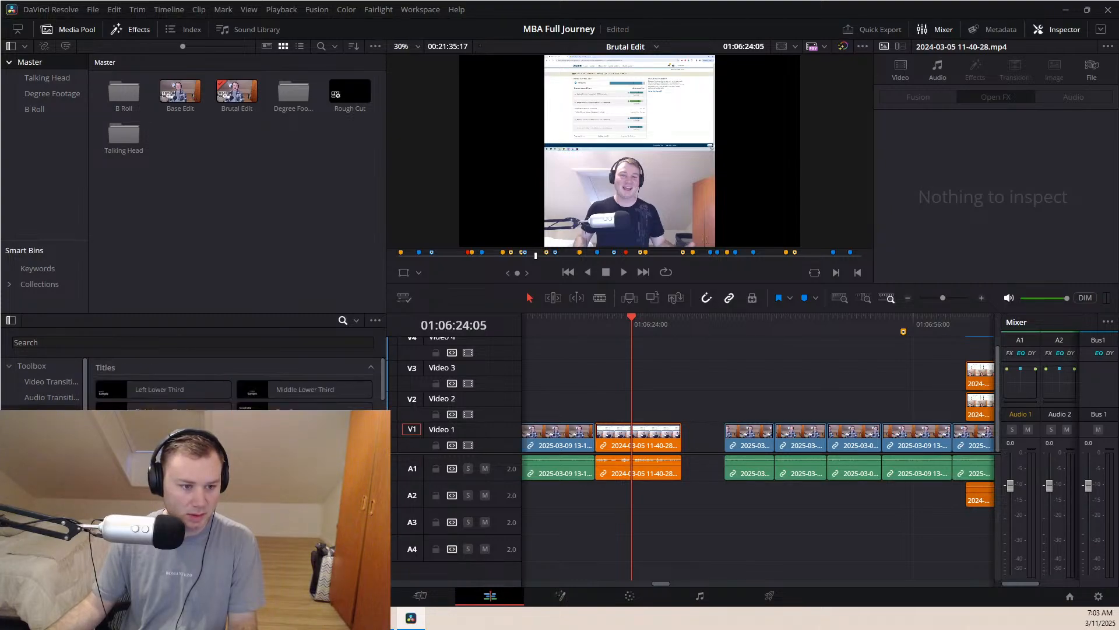
pyautogui.scroll(-1, 233, 385)
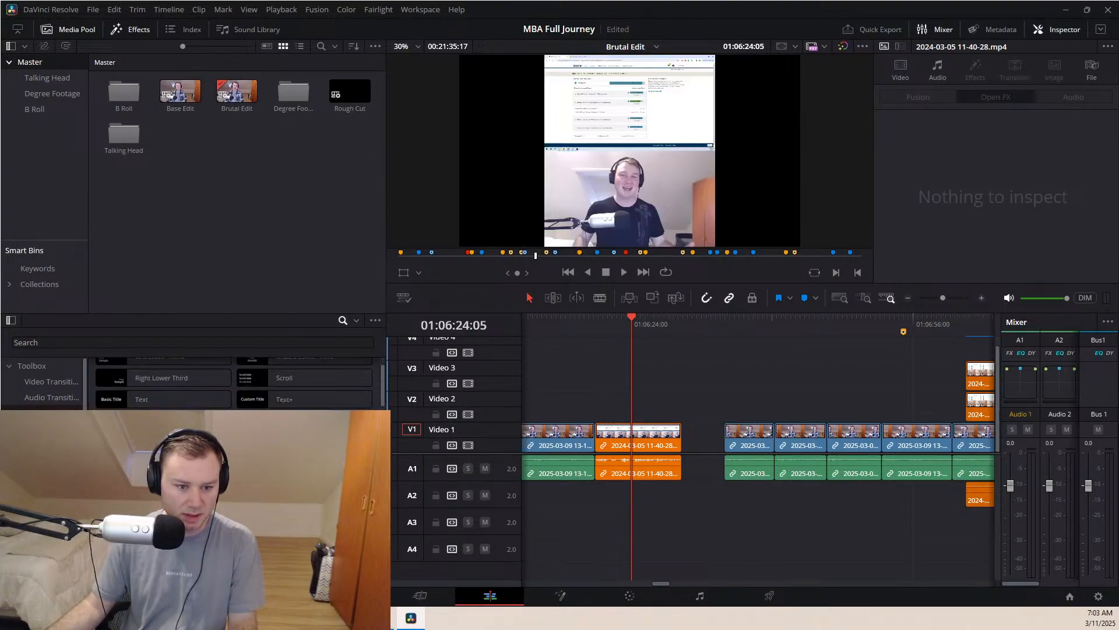
pyautogui.moveTo(174, 443); pyautogui.dragTo(634, 401)
pyautogui.click(640, 407)
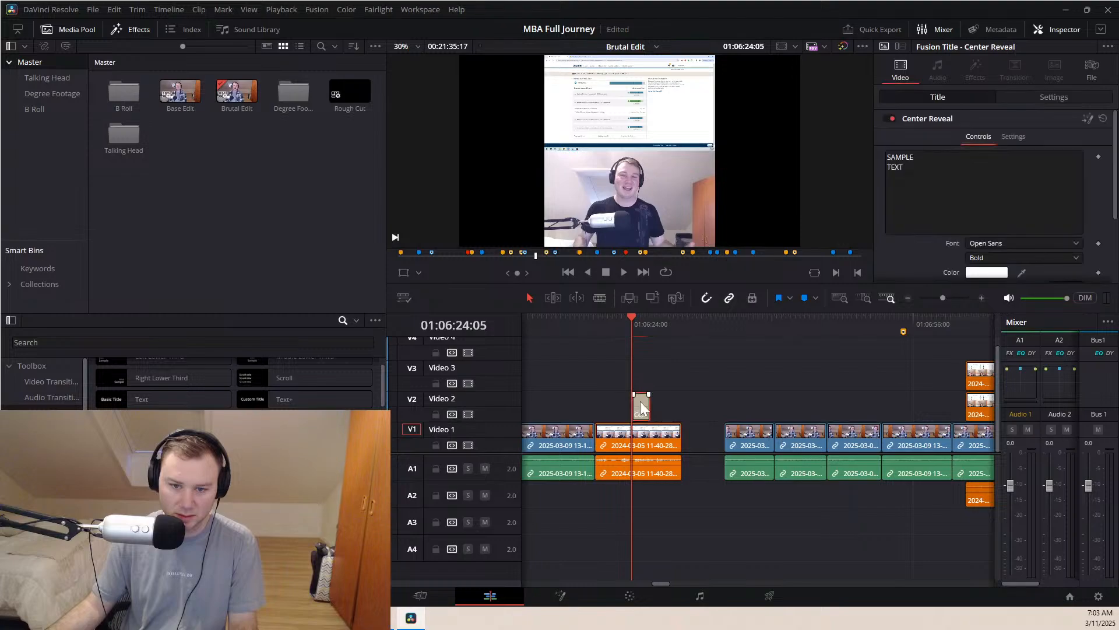
# Set the new title's text to "Course 03:" and "IT Strategic Solutions" on two lines, and play it back
pyautogui.moveTo(915, 157); pyautogui.dragTo(887, 157)
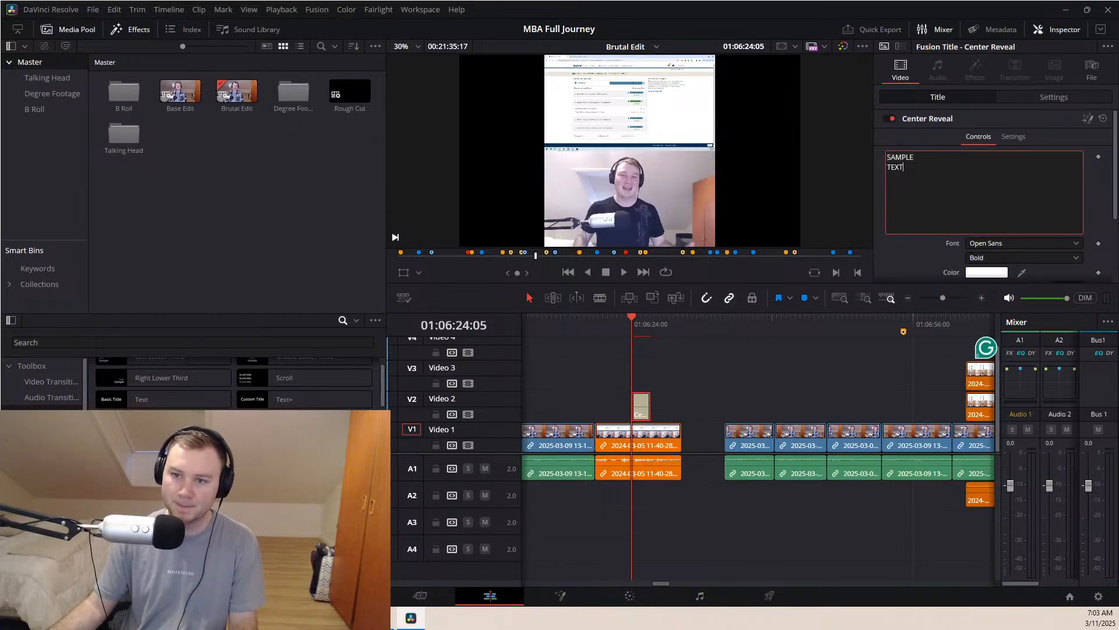
pyautogui.write('Course')
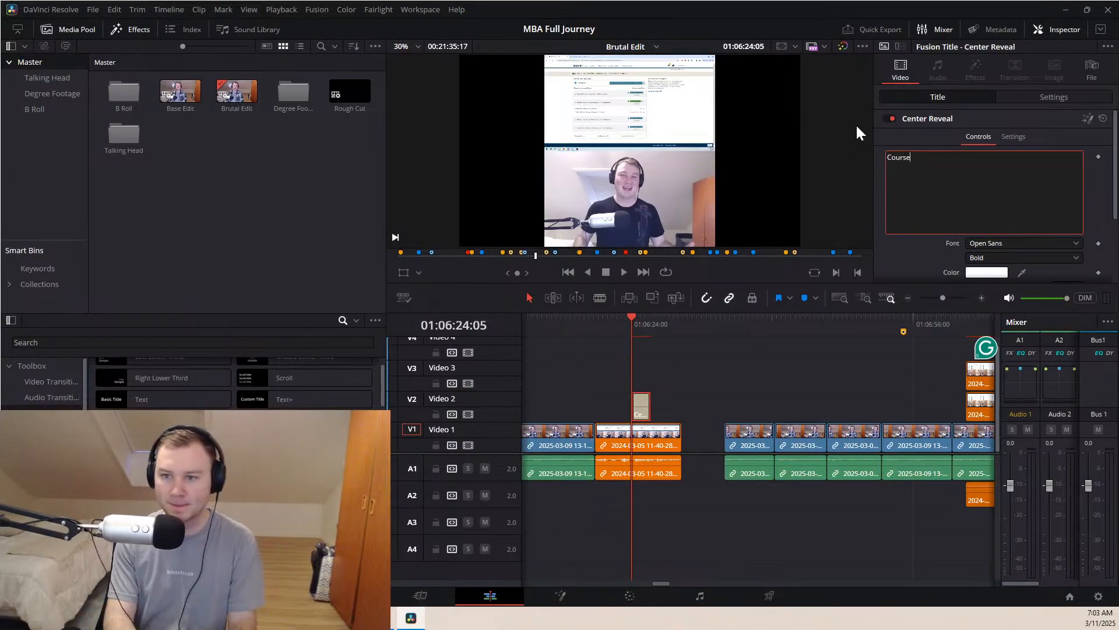
pyautogui.write(' 03')
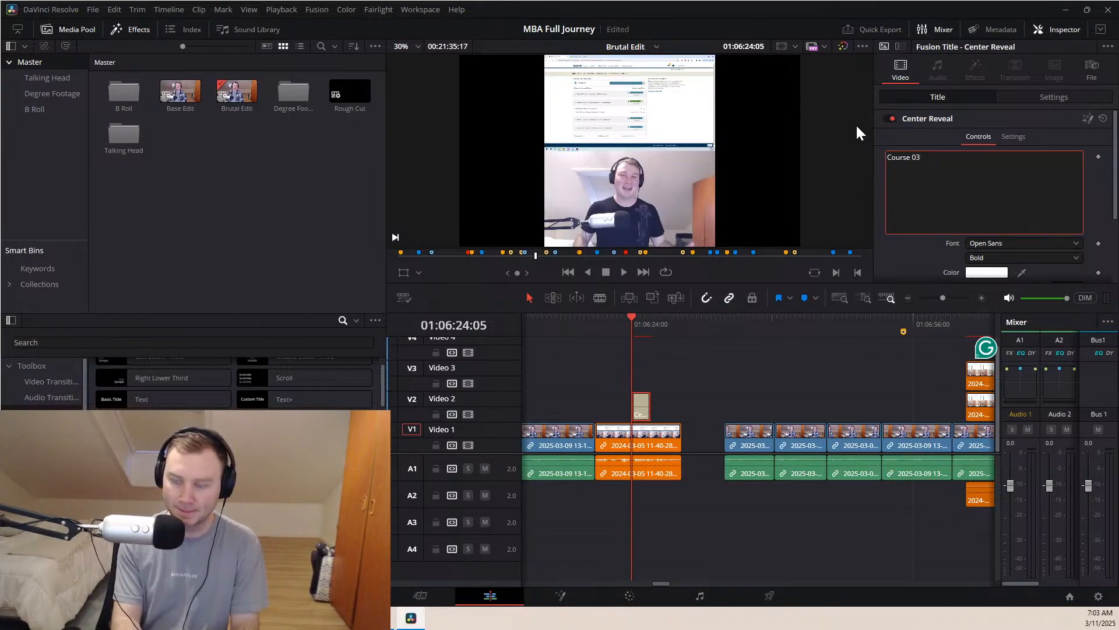
pyautogui.write(':')
pyautogui.press('Return')
pyautogui.write('IT Strat')
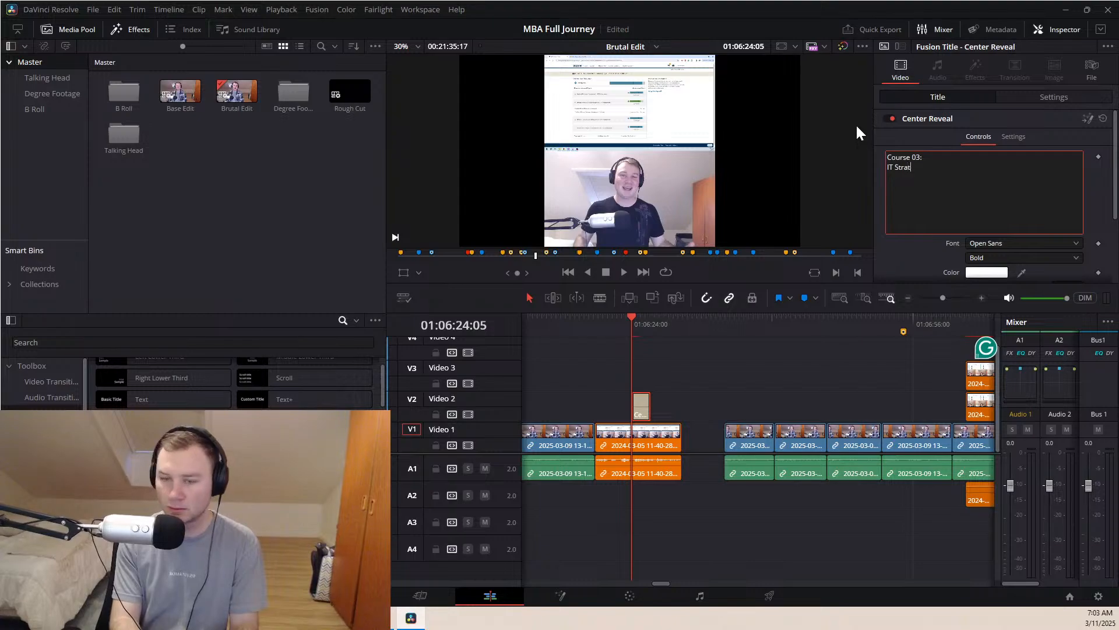
pyautogui.write('egic Solutions')
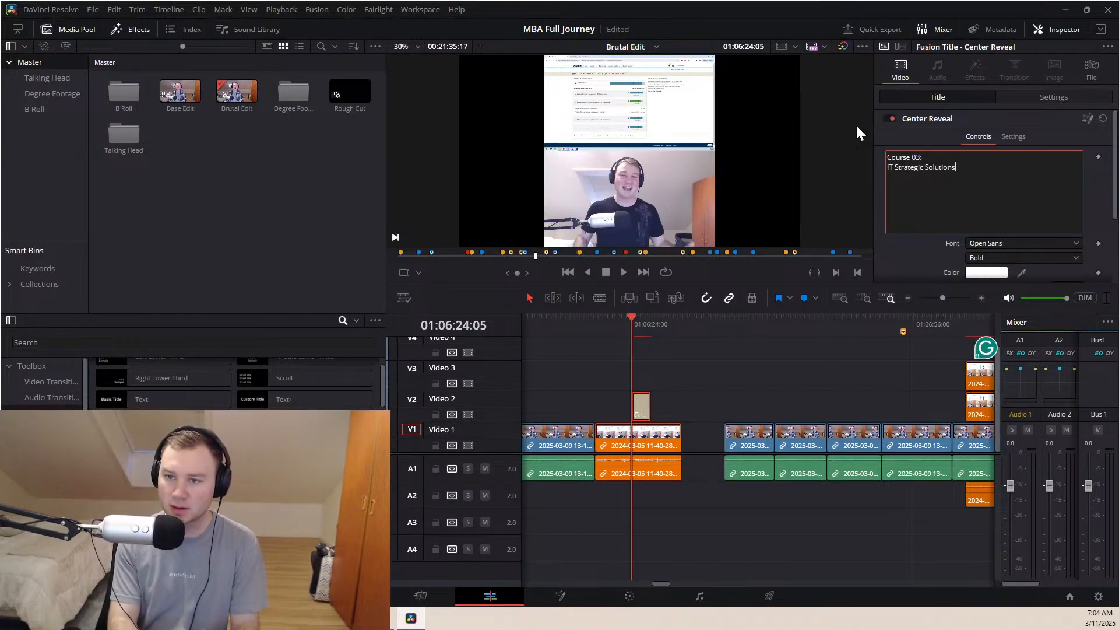
pyautogui.click(624, 318)
pyautogui.press('space')
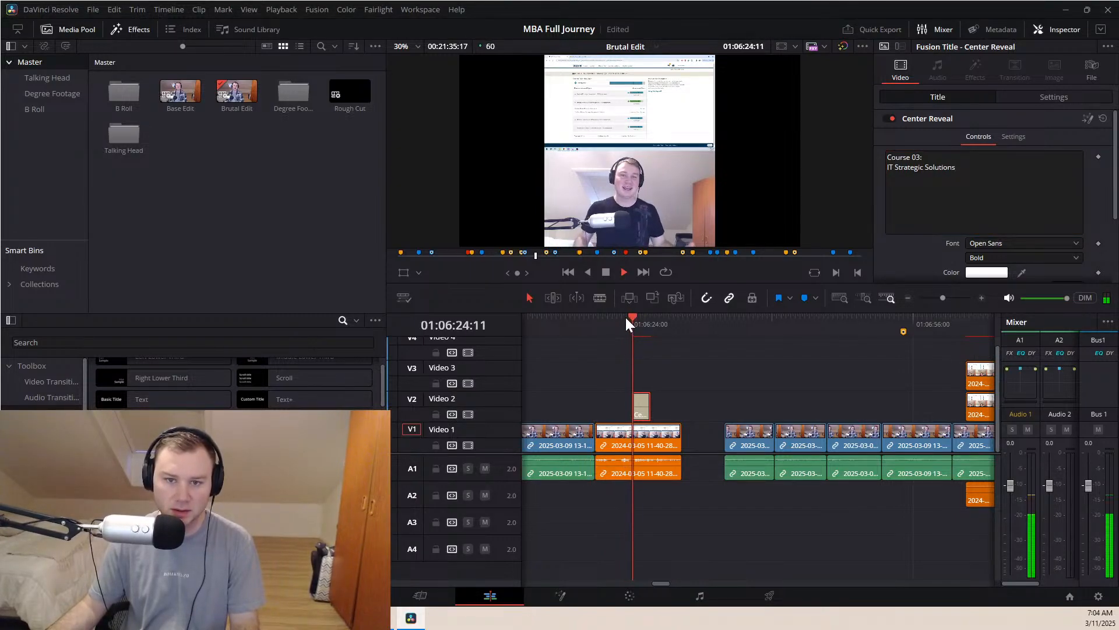
pyautogui.press('space')
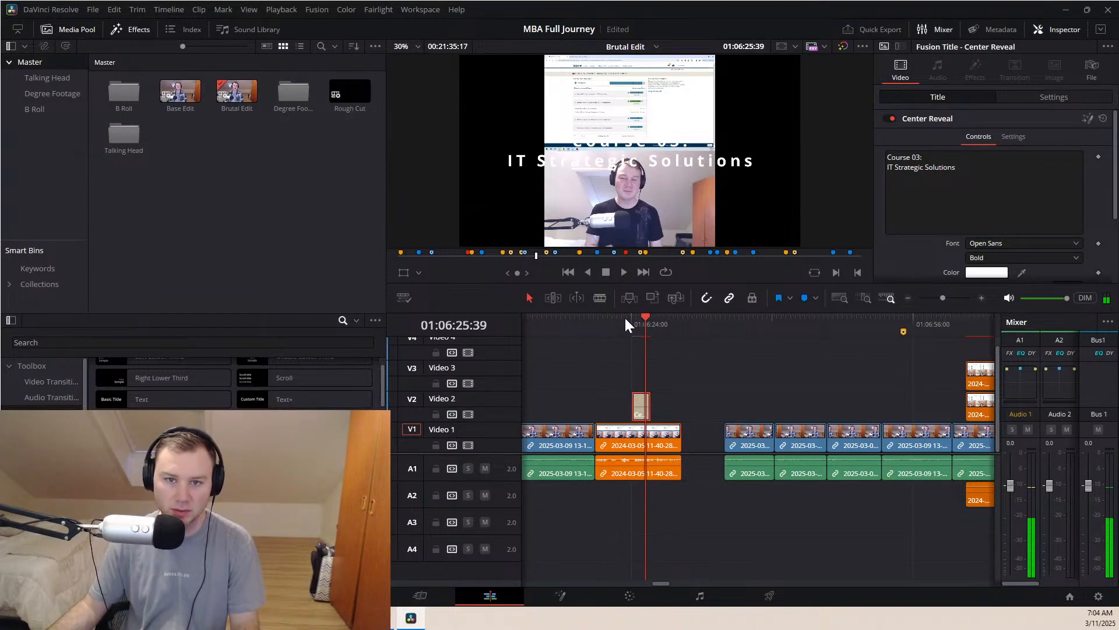
# Examine the following screen-recording sections up to about 01:08:14 to compare how the webcam and screen are framed
pyautogui.click(666, 443)
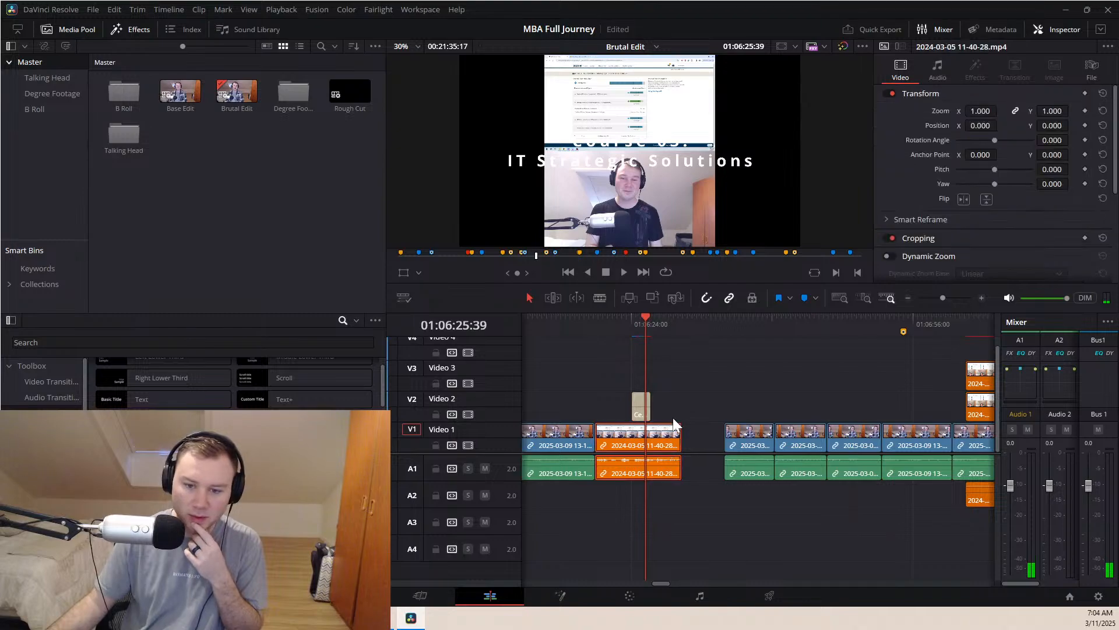
pyautogui.scroll(-5, 725, 463)
pyautogui.scroll(-3, 726, 464)
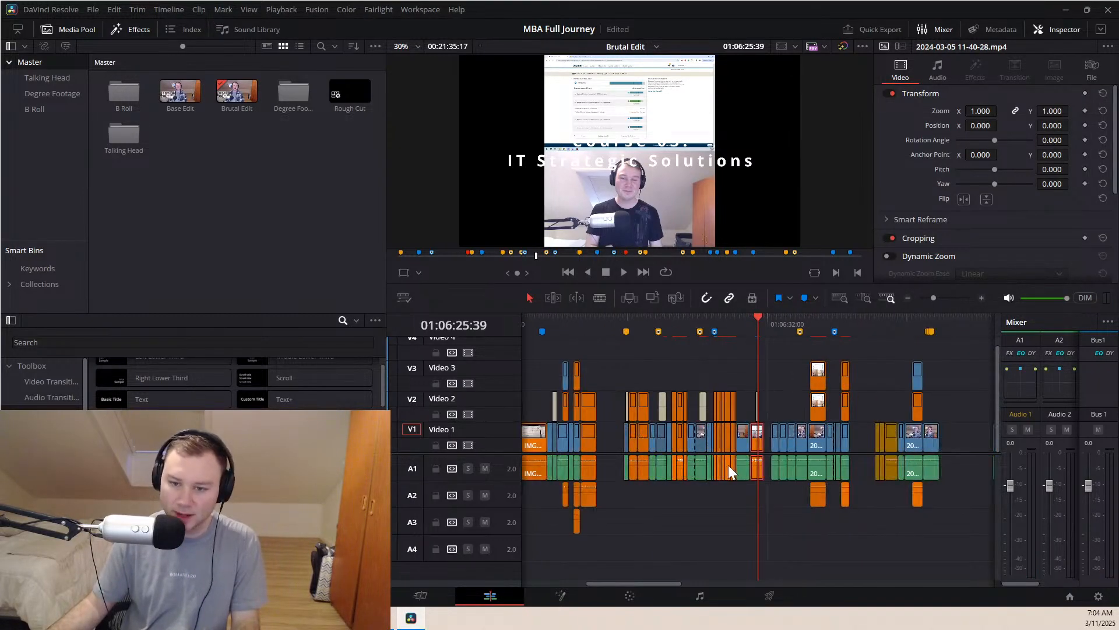
pyautogui.click(820, 325)
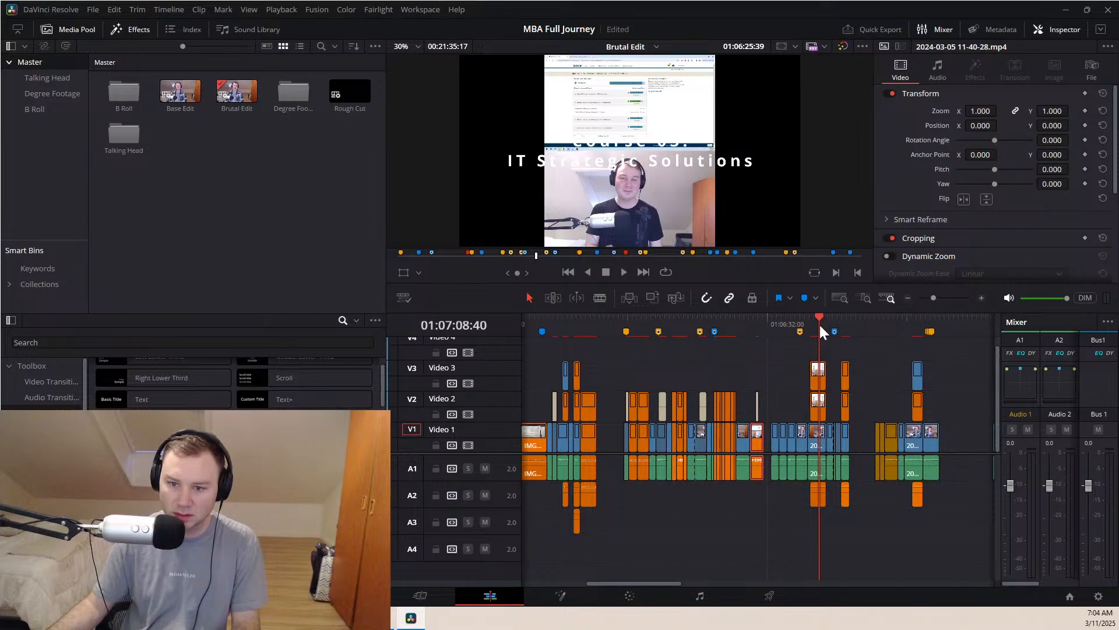
pyautogui.press('space')
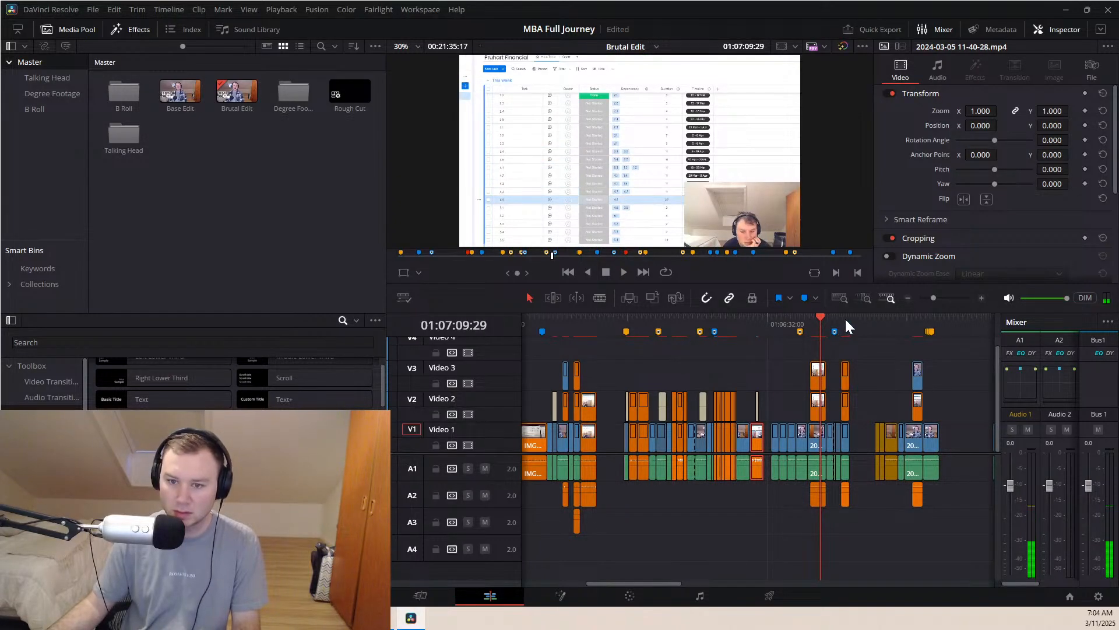
pyautogui.click(845, 318)
pyautogui.click(851, 320)
pyautogui.click(919, 326)
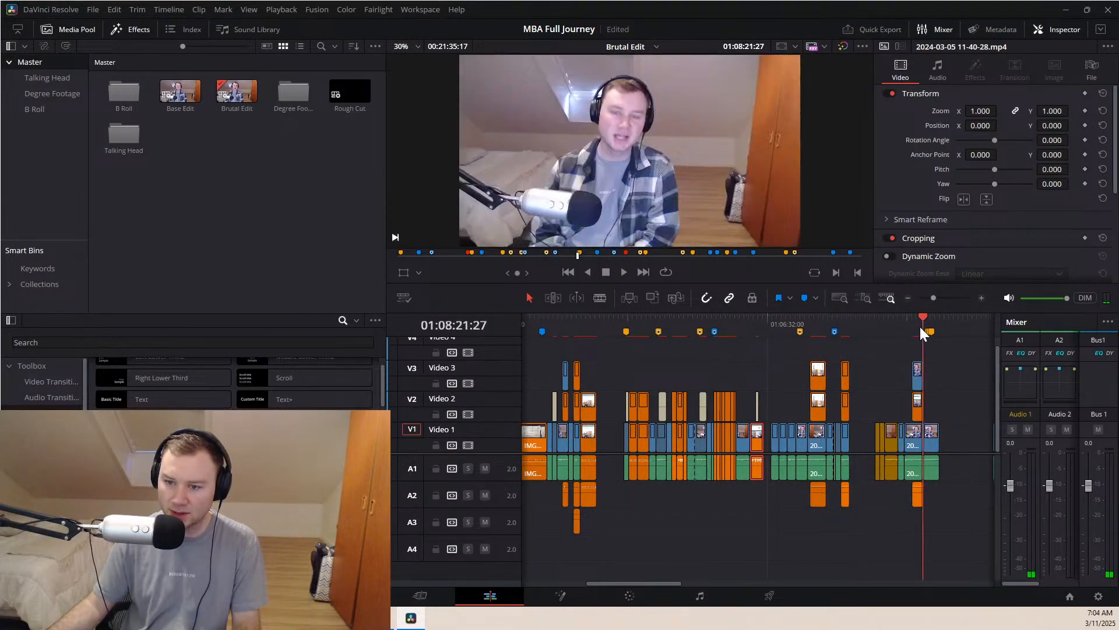
pyautogui.click(916, 327)
pyautogui.press('space')
pyautogui.press('space')
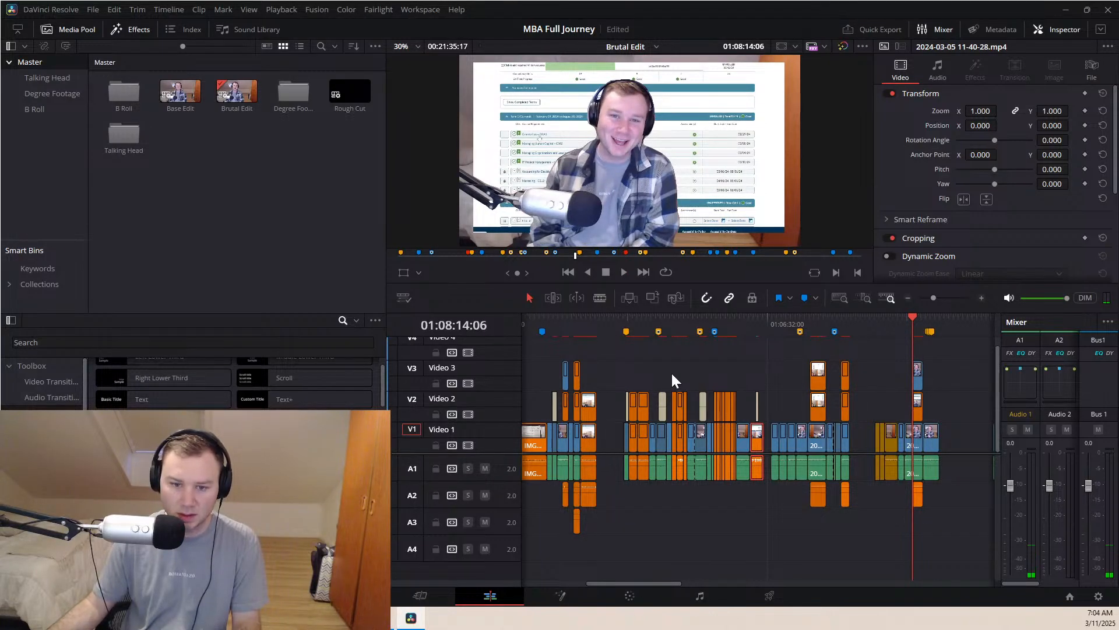
# Compare the Course 03 clip's framing with the earlier screen recordings and the stacked screen-and-webcam clip near 01:20:36
pyautogui.click(755, 324)
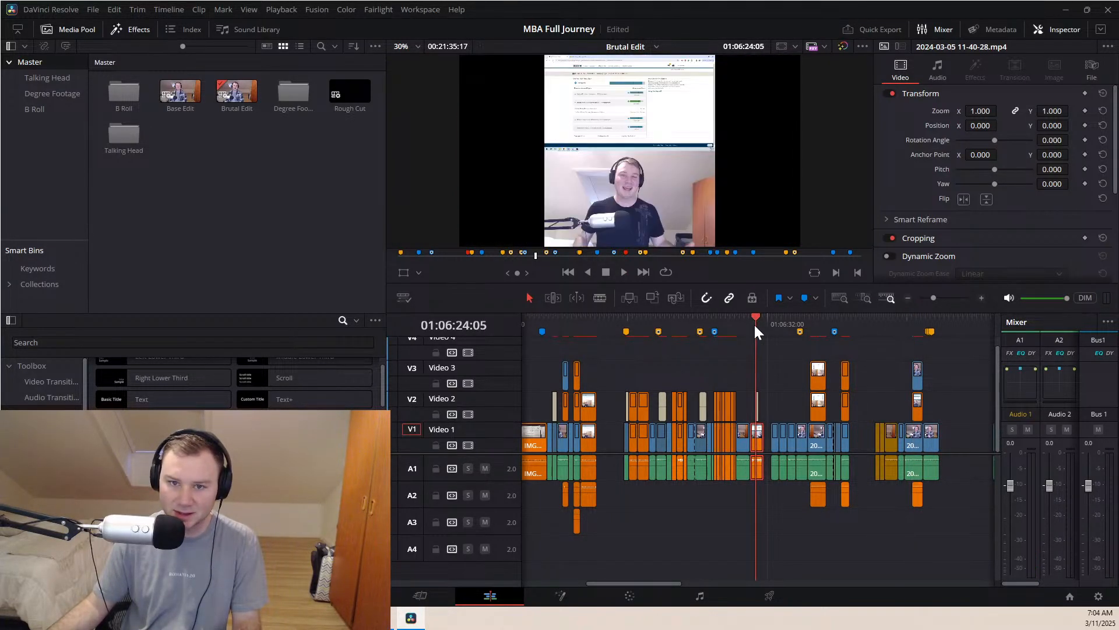
pyautogui.press('space')
pyautogui.moveTo(738, 327); pyautogui.dragTo(578, 338)
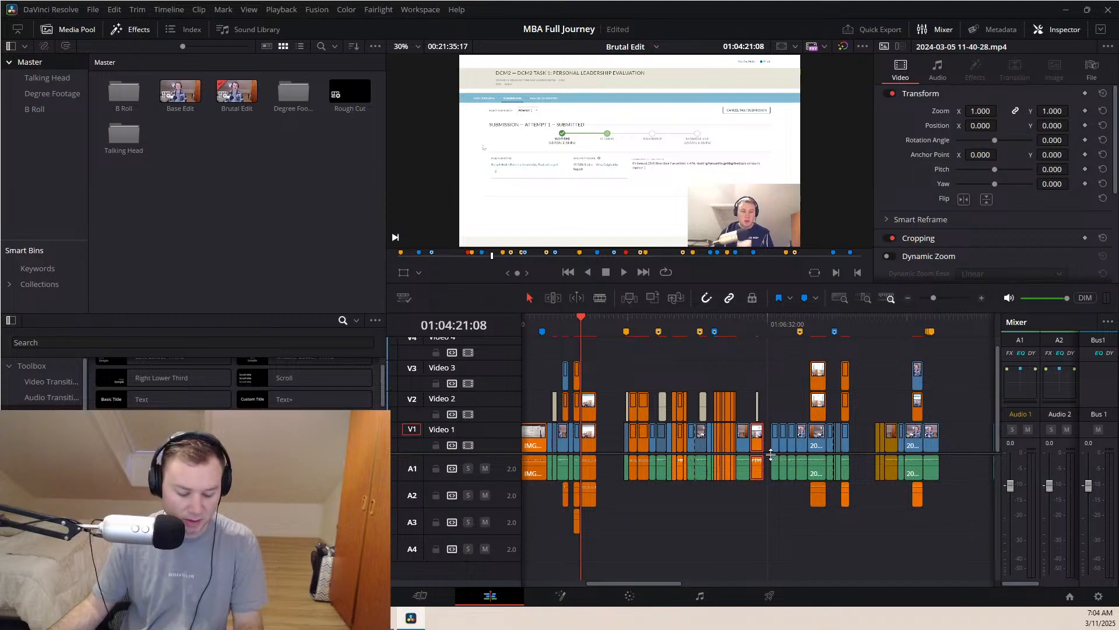
pyautogui.hscroll(10, 793, 458)
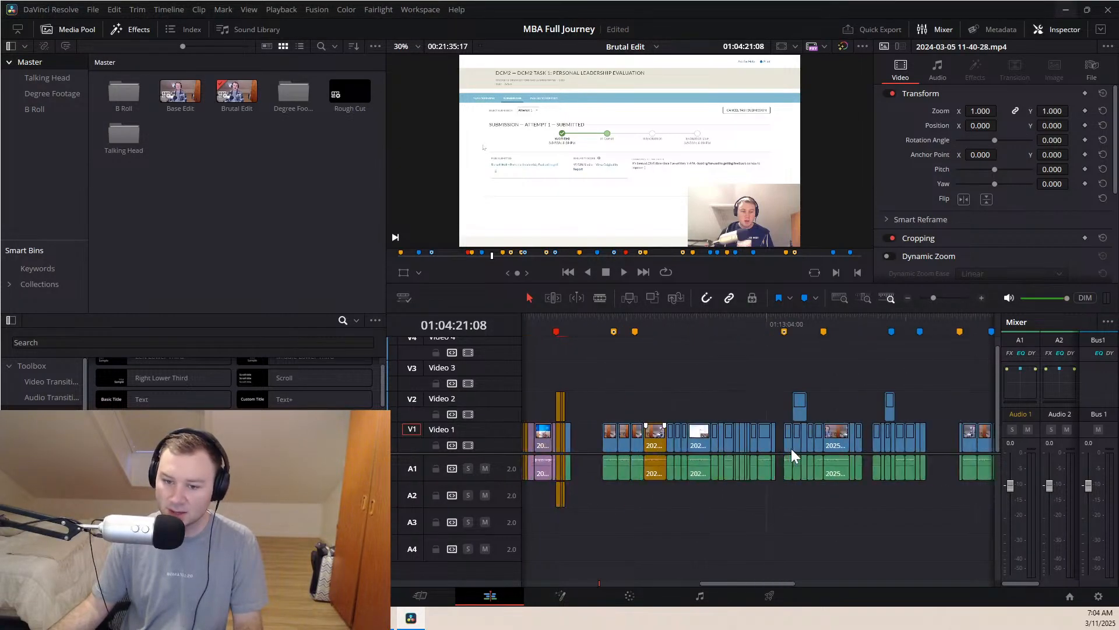
pyautogui.hscroll(5, 787, 458)
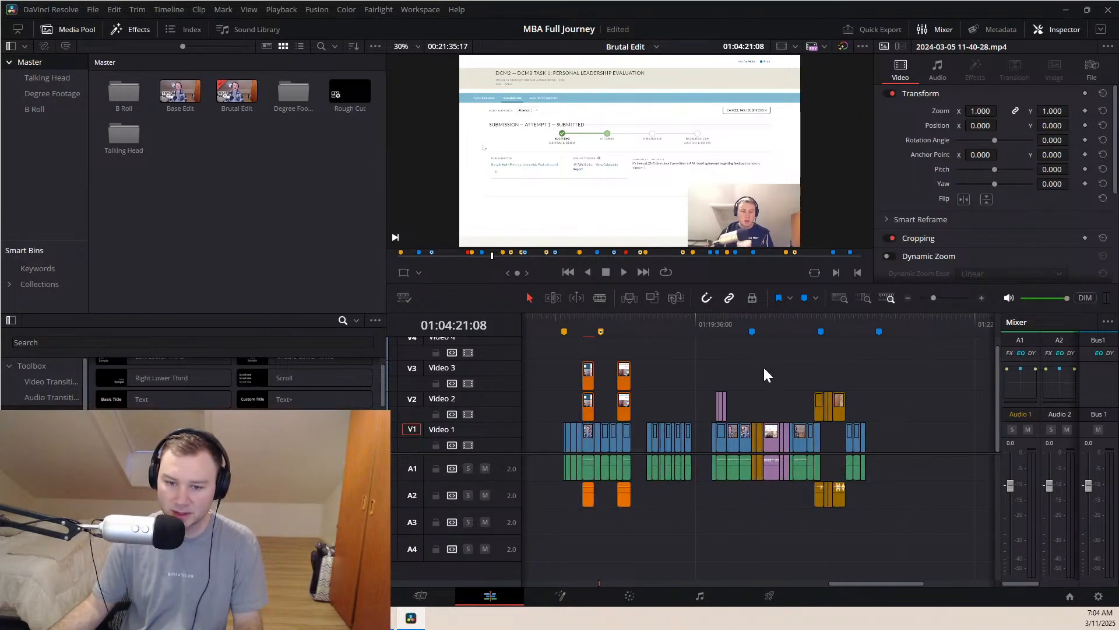
pyautogui.moveTo(764, 320)
pyautogui.mouseDown()
pyautogui.moveTo(792, 324)
pyautogui.moveTo(721, 324)
pyautogui.moveTo(801, 331)
pyautogui.moveTo(767, 330)
pyautogui.mouseUp()
pyautogui.press('space')
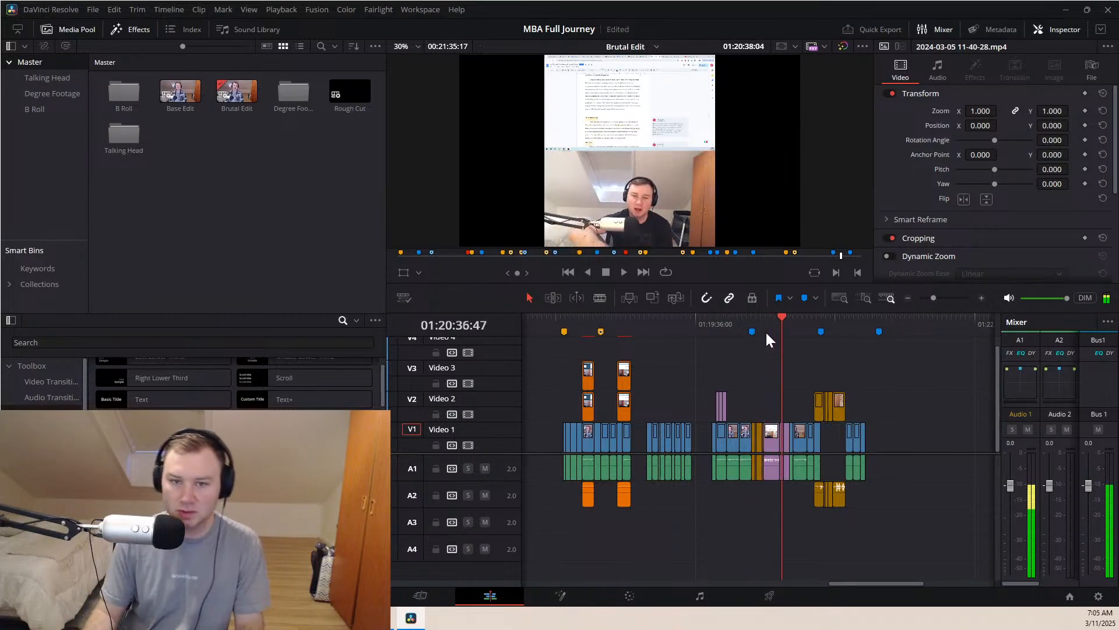
pyautogui.press('j')
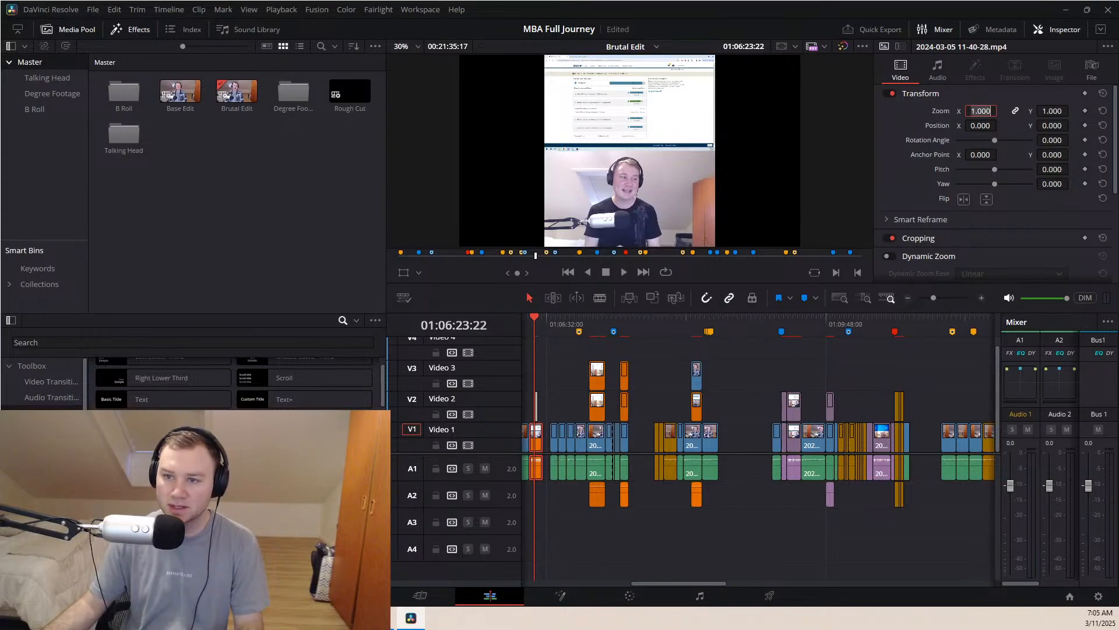
pyautogui.write('20')
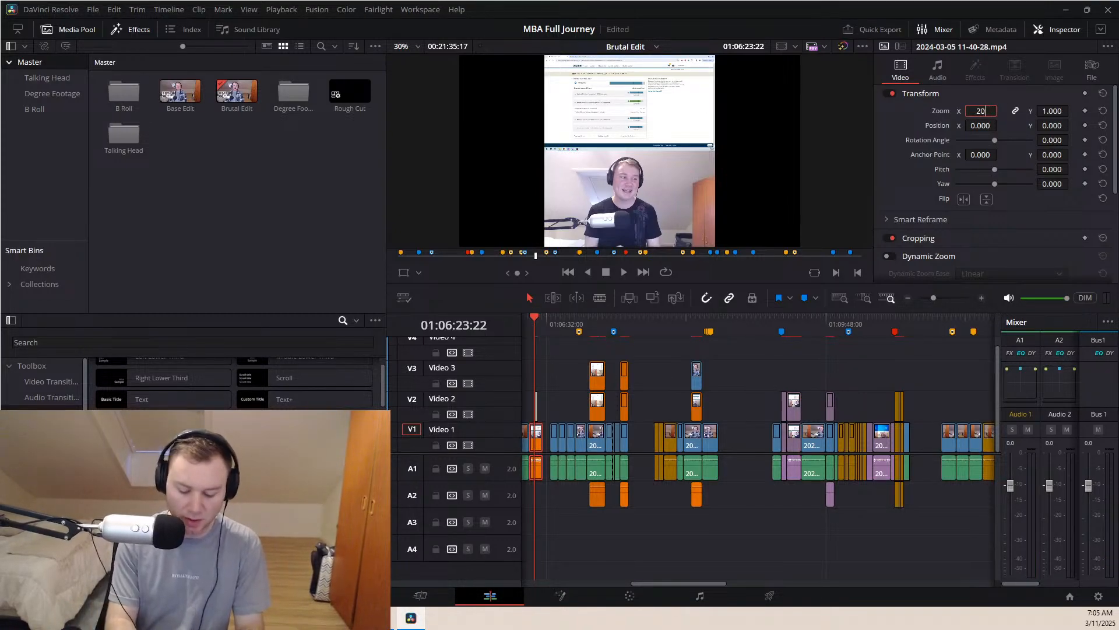
pyautogui.press('BackSpace')
pyautogui.press('Return')
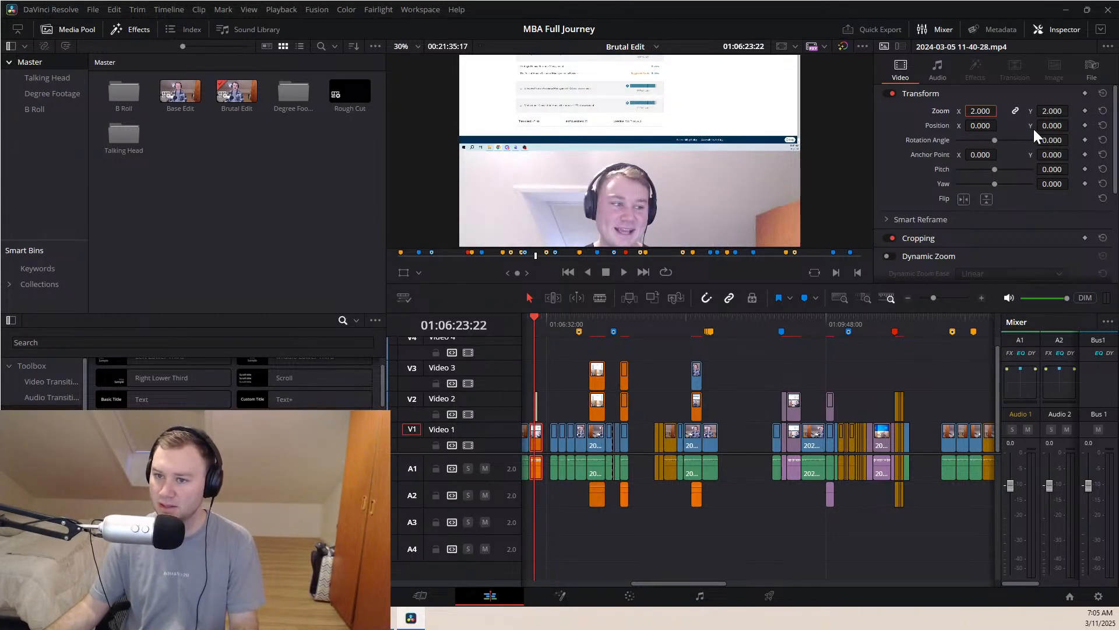
pyautogui.moveTo(1052, 125); pyautogui.dragTo(1072, 125)
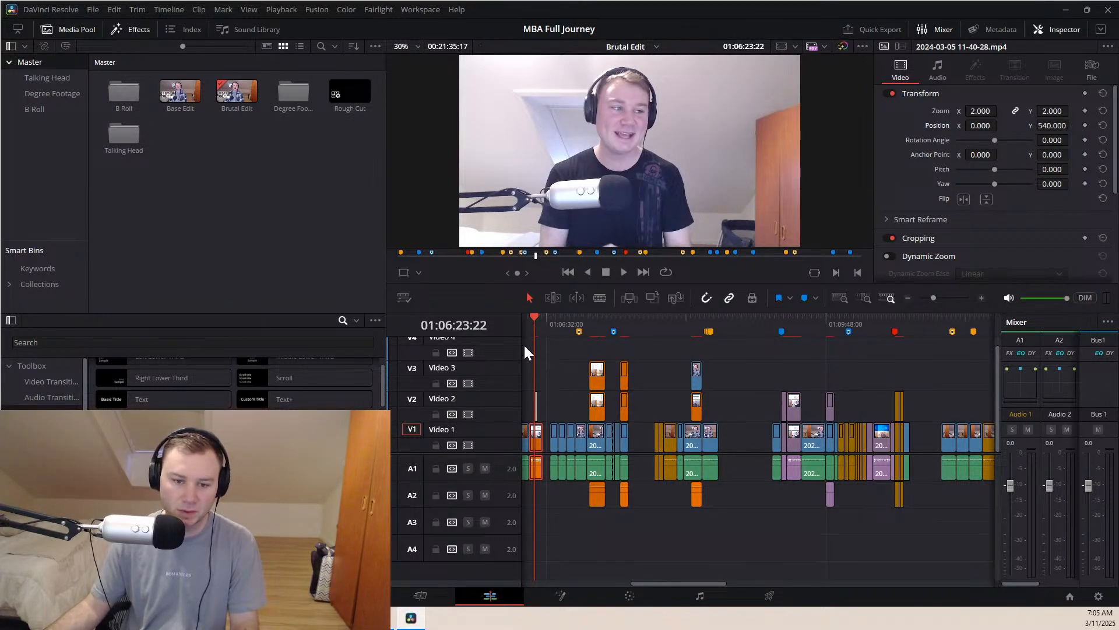
pyautogui.scroll(4, 569, 407)
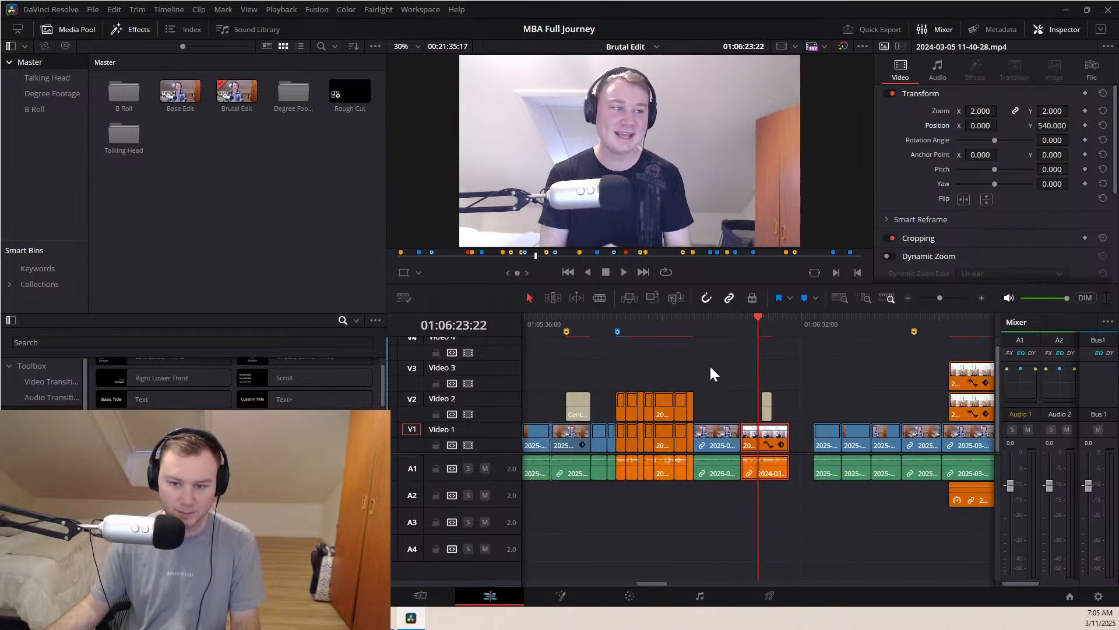
pyautogui.click(745, 323)
pyautogui.press('space')
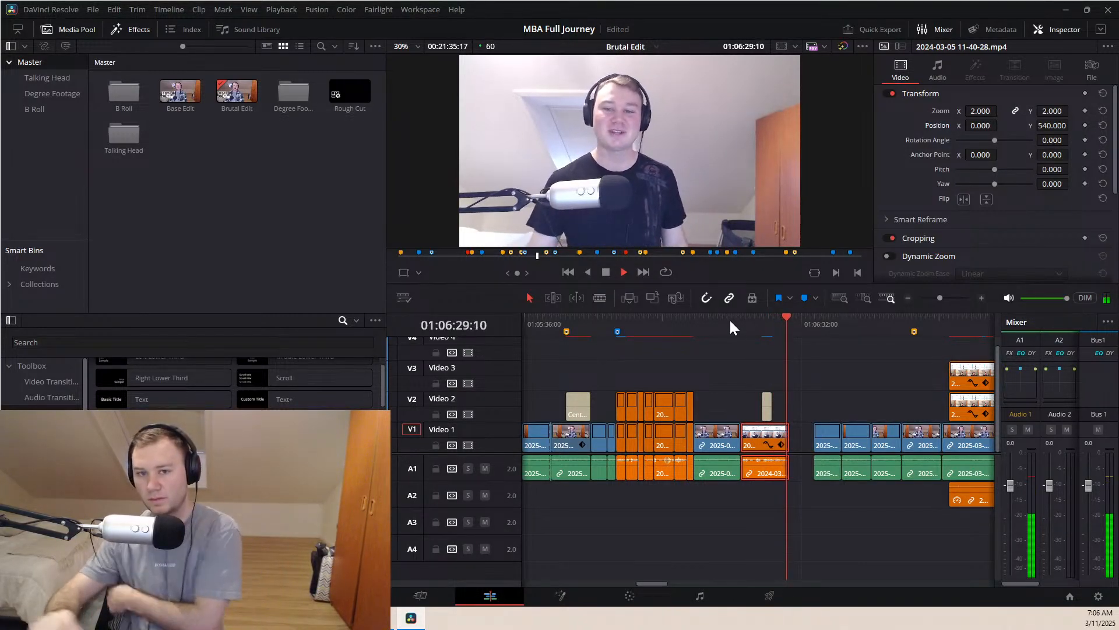
pyautogui.press('space')
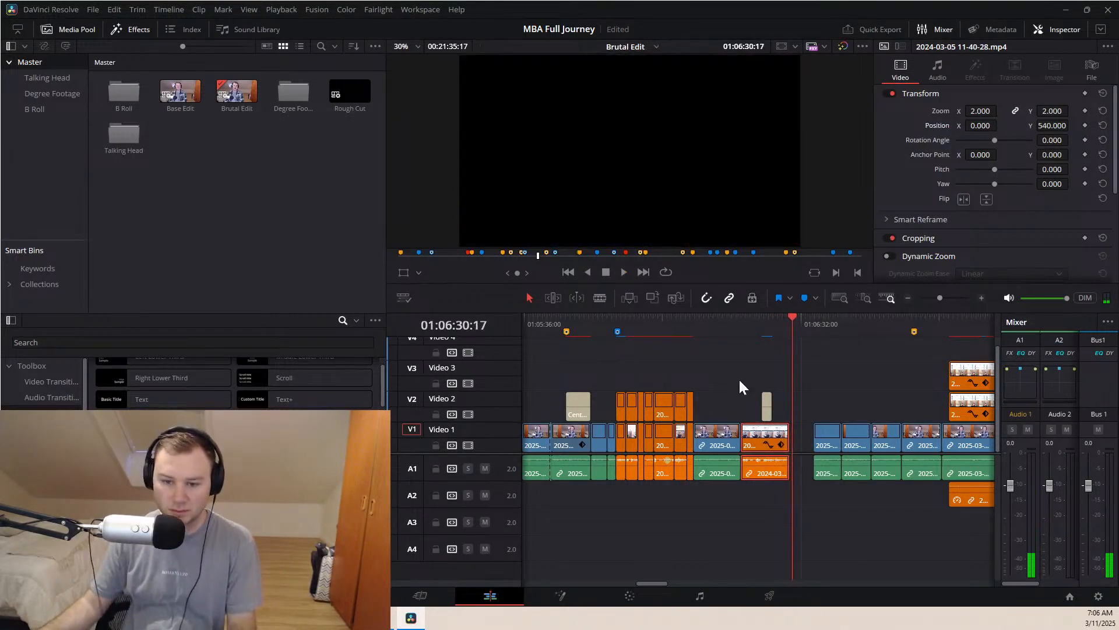
# Extend the end of the Course 03 title to 01:06:28:16 and play on into the talking-head clips after the gap
pyautogui.click(763, 322)
pyautogui.press('space')
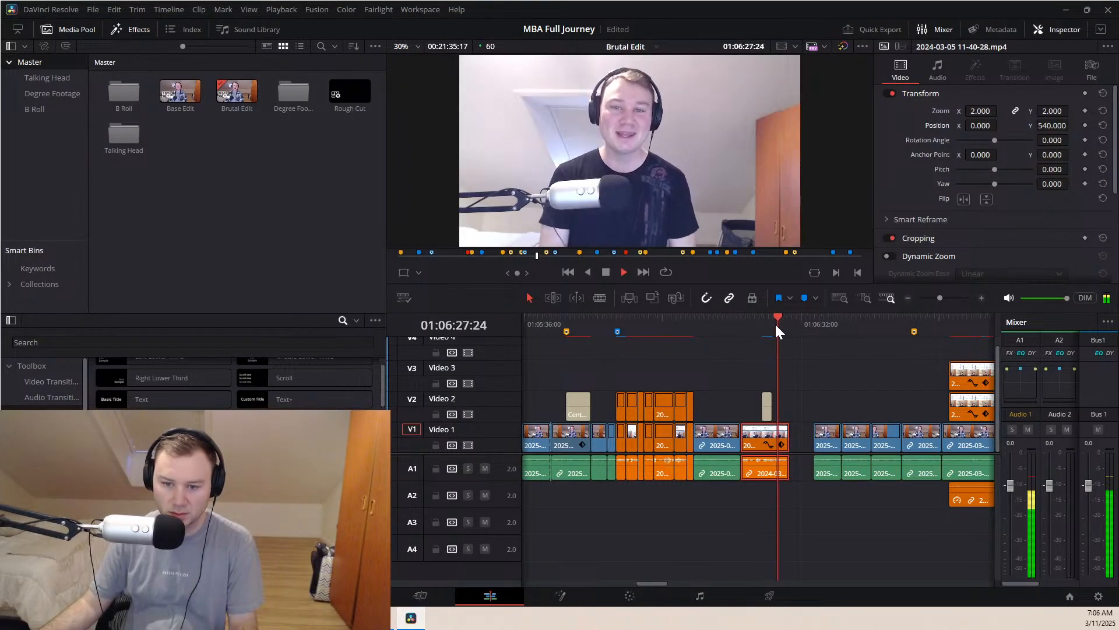
pyautogui.press('space')
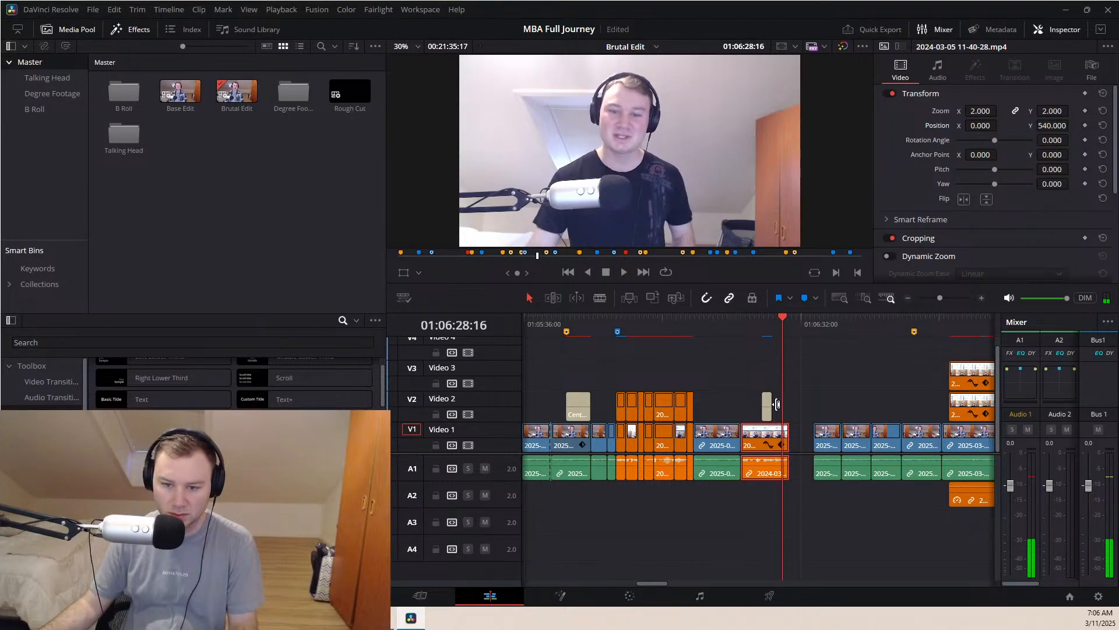
pyautogui.moveTo(772, 404); pyautogui.dragTo(783, 404)
pyautogui.press('space')
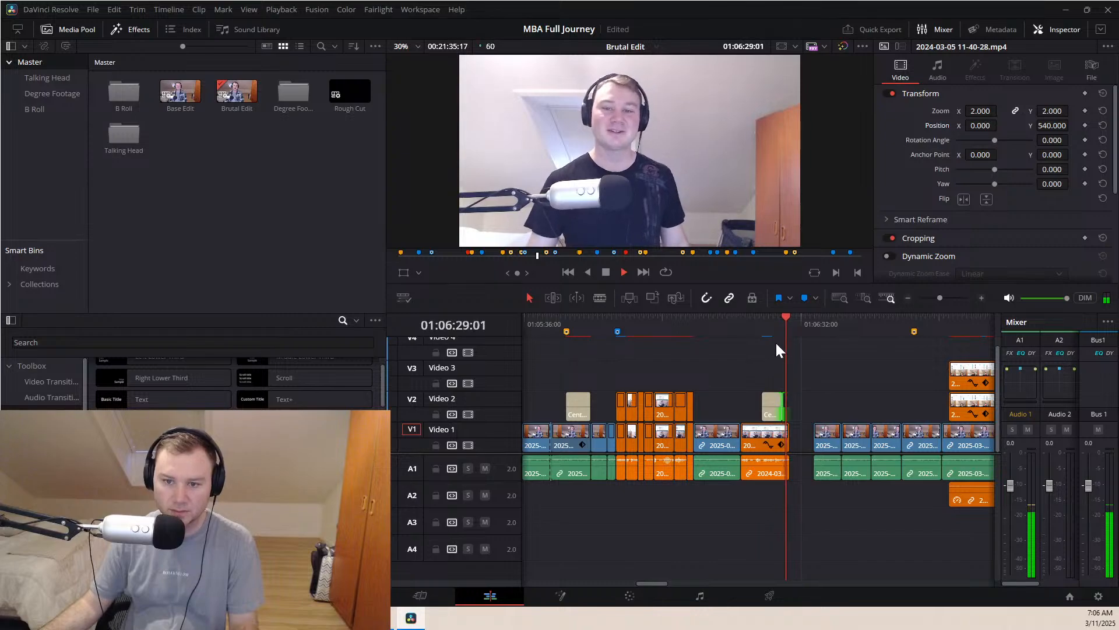
pyautogui.click(817, 319)
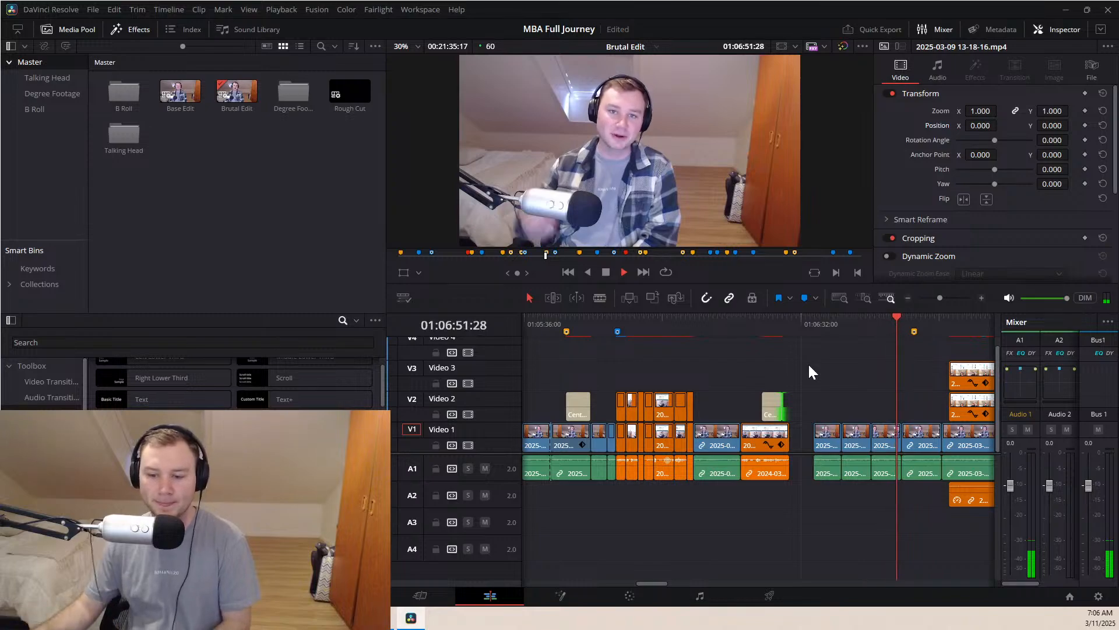
# Play through the talking-head clips after the Course 03 title and move the assignment-guides tip marker to 01:06:55:42
pyautogui.click(858, 325)
pyautogui.click(840, 327)
pyautogui.click(894, 466)
pyautogui.click(838, 376)
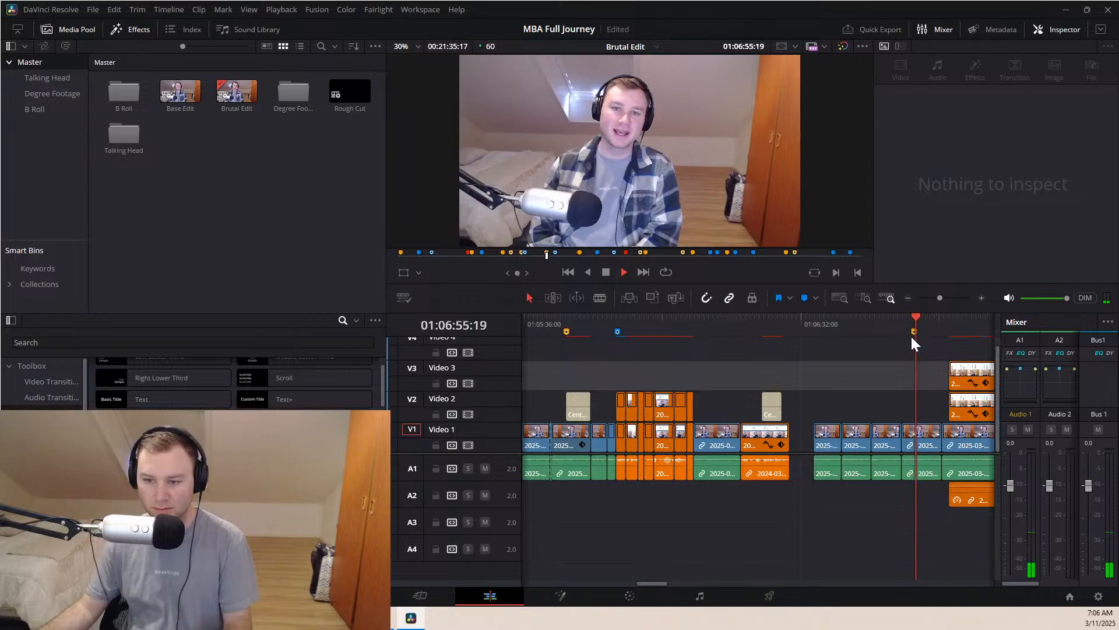
pyautogui.moveTo(914, 329)
pyautogui.press('space')
pyautogui.moveTo(914, 331); pyautogui.dragTo(920, 330)
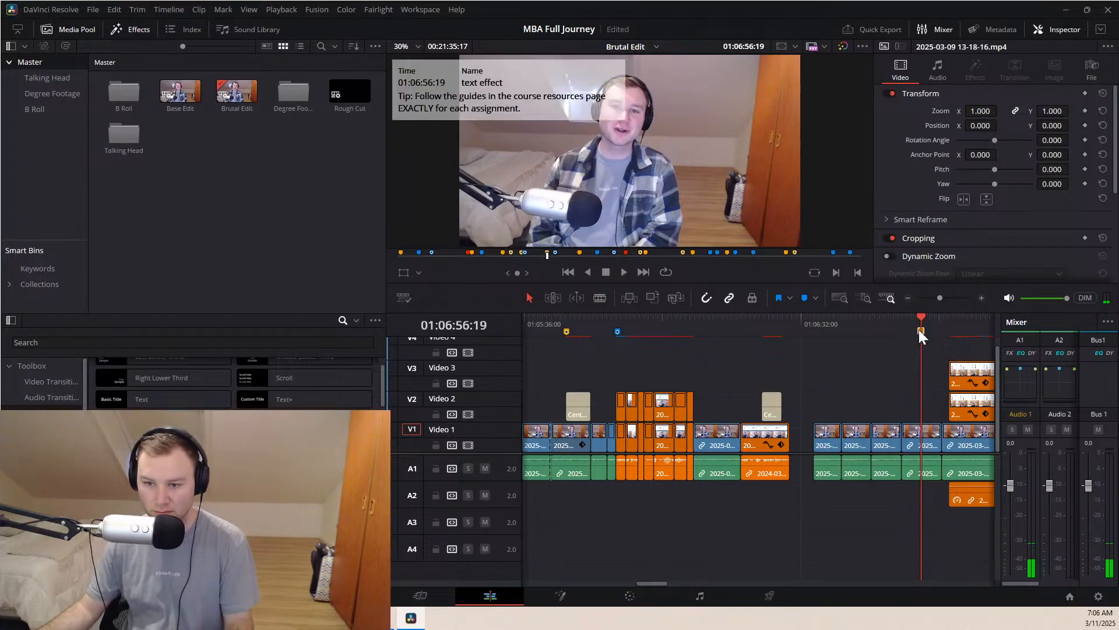
pyautogui.press('space')
pyautogui.click(909, 317)
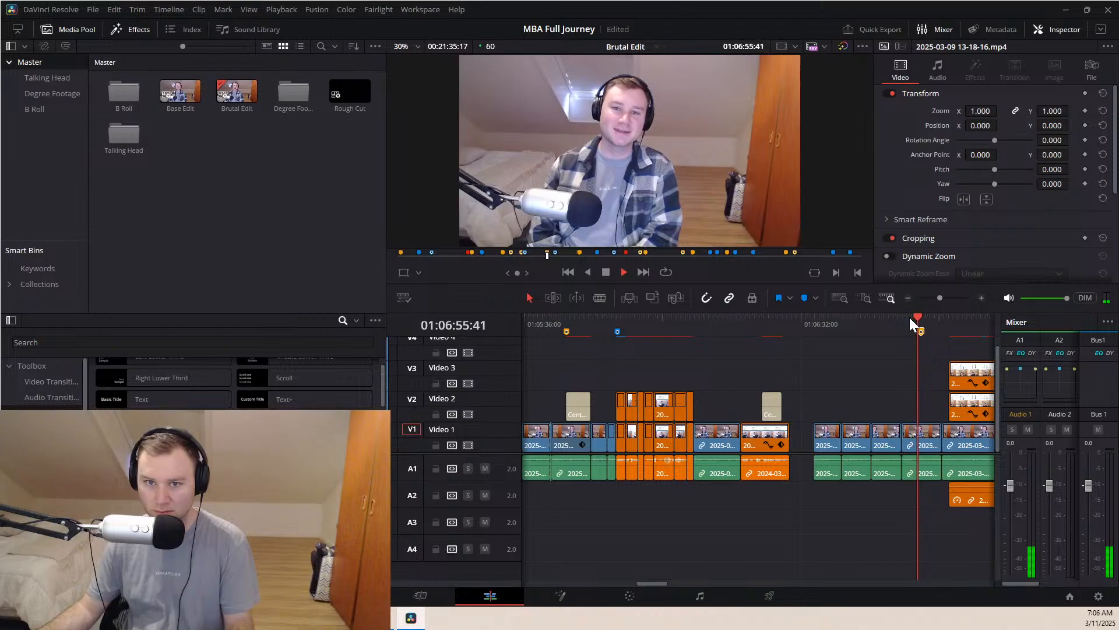
pyautogui.press('space')
pyautogui.moveTo(925, 341)
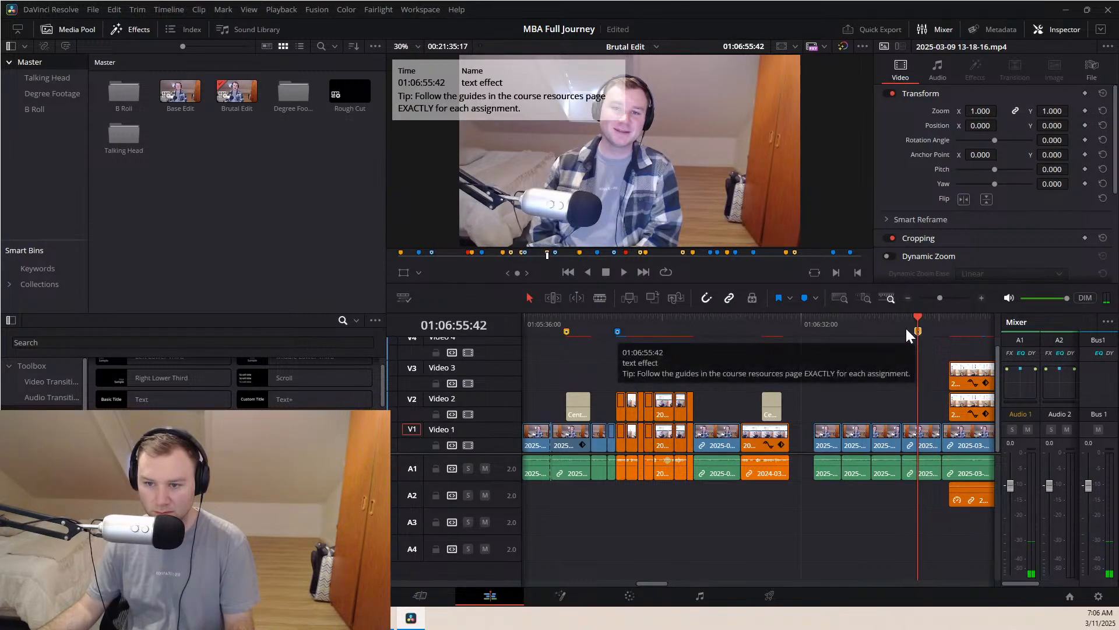
# Find where the tip ends at 01:07:00:29 and place a Center Reveal title on Video 2 from the tip marker to that point
pyautogui.press('space')
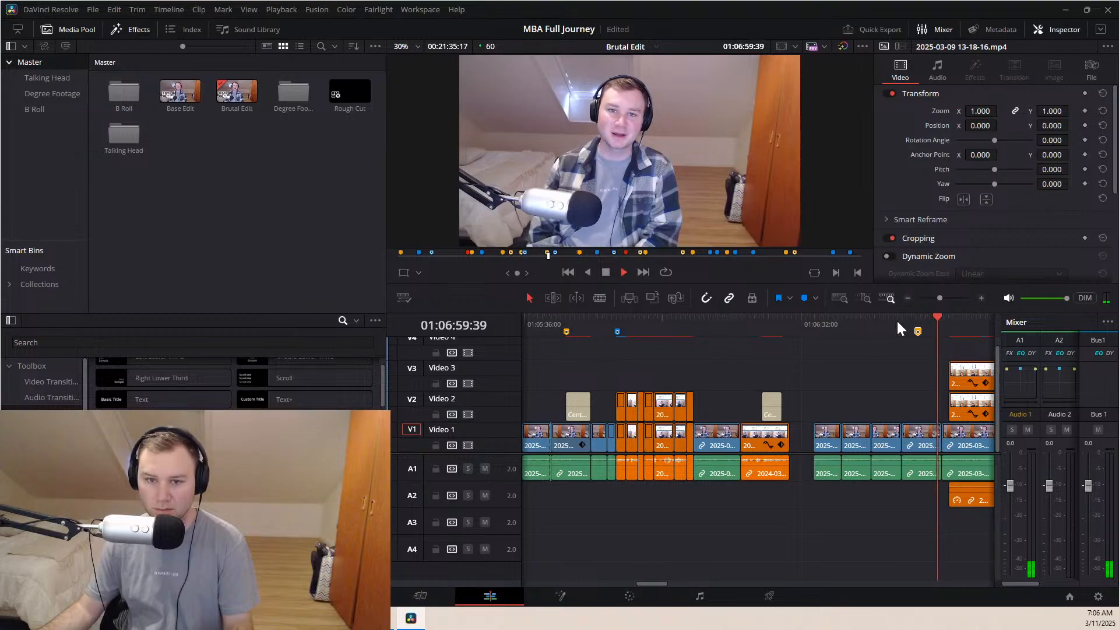
pyautogui.press('space')
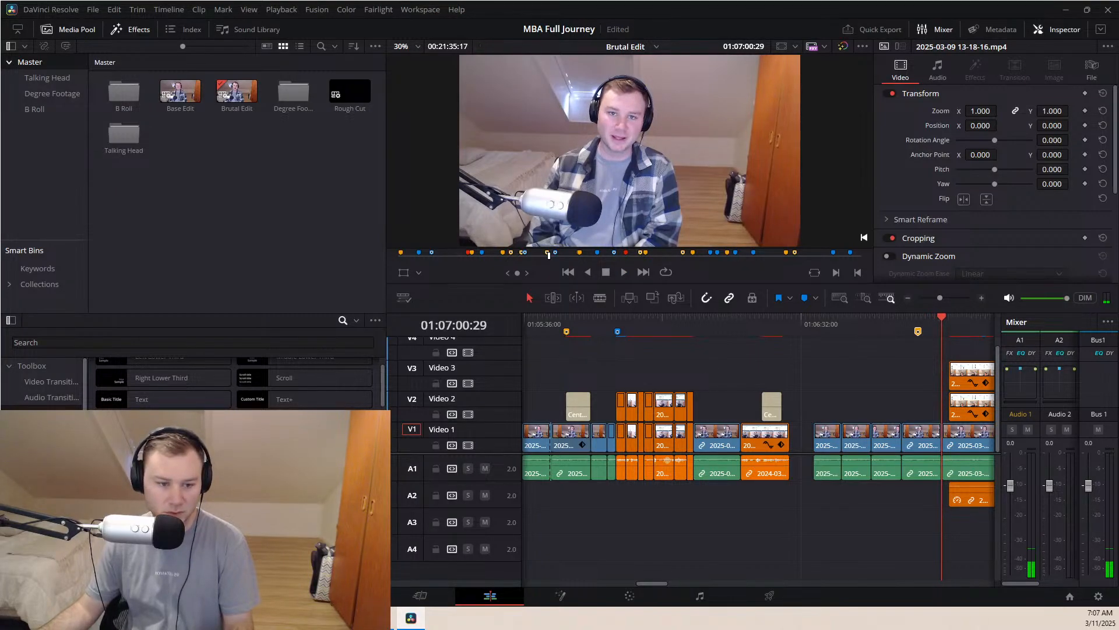
pyautogui.hotkey('ctrl', 's')
pyautogui.moveTo(257, 486); pyautogui.dragTo(917, 411)
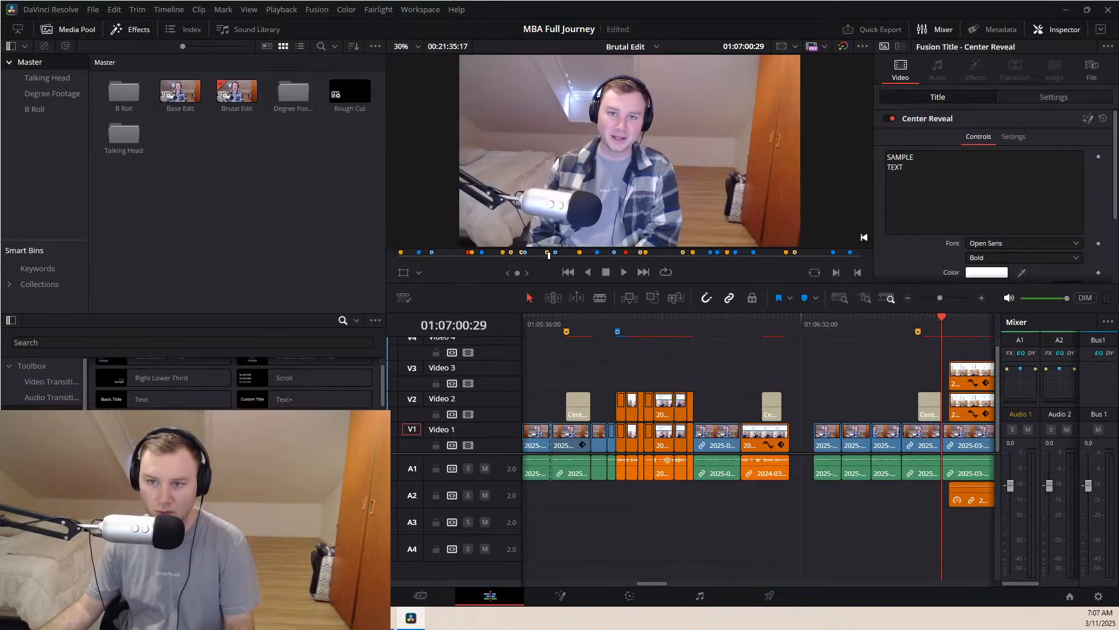
# Replace the title's sample text with "Tip:" on the first line and "Follow the tutorials EXACTLY!" on the second
pyautogui.moveTo(939, 182); pyautogui.dragTo(829, 126)
pyautogui.write('Tip')
pyautogui.write(': ')
pyautogui.write('Follow')
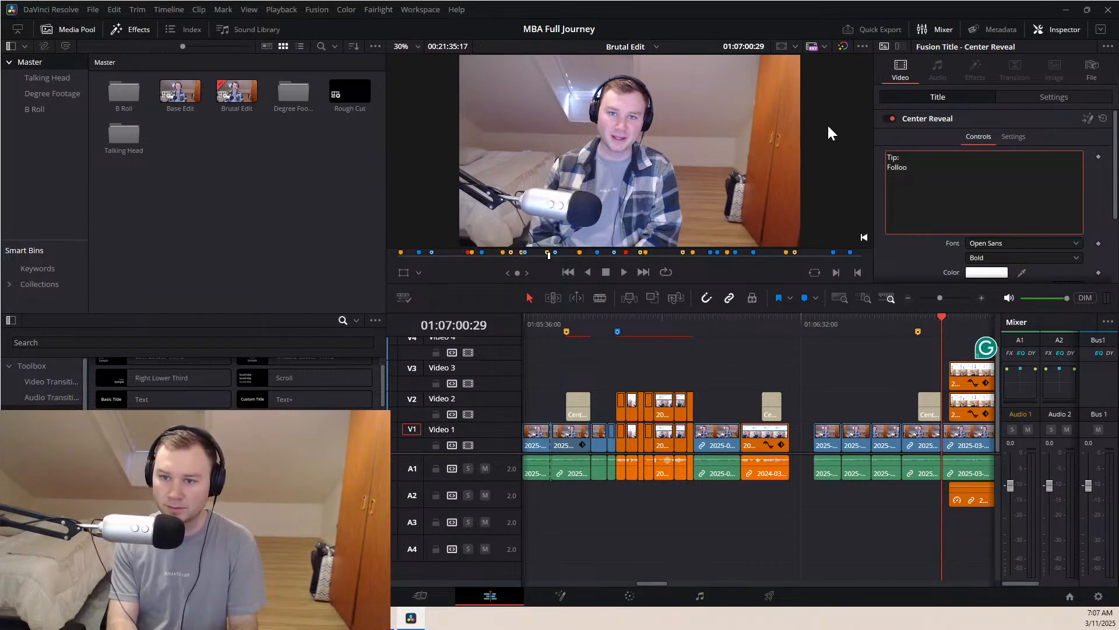
pyautogui.write(' the Assignm')
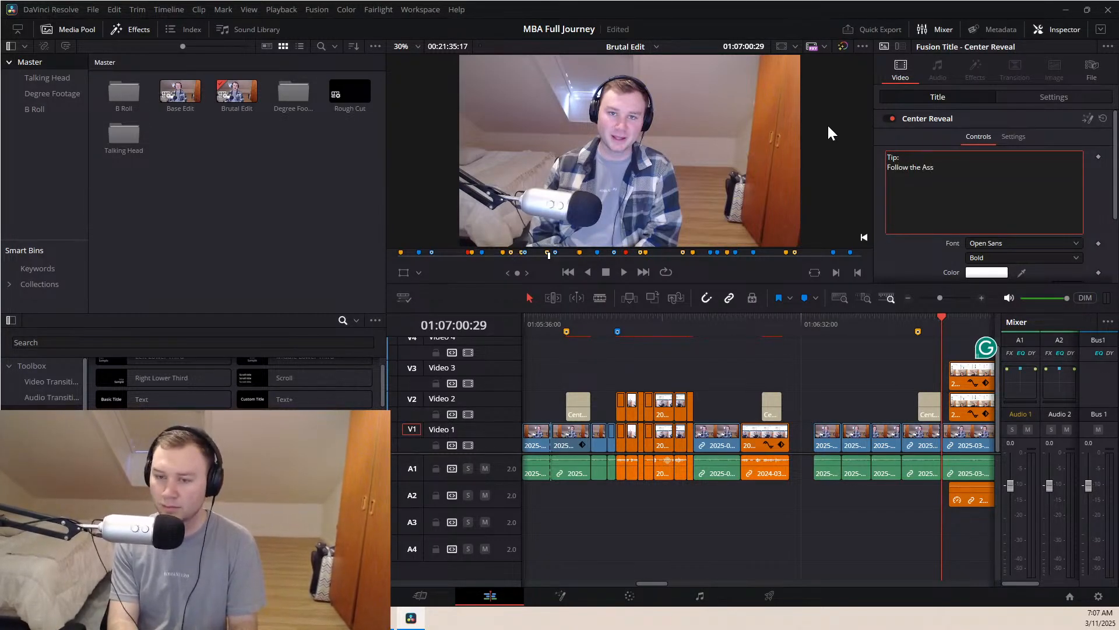
pyautogui.press('BackSpace')
pyautogui.press('BackSpace')
pyautogui.press('BackSpace')
pyautogui.press('BackSpace')
pyautogui.press('BackSpace')
pyautogui.press('BackSpace')
pyautogui.press('BackSpace')
pyautogui.press('BackSpace')
pyautogui.press('BackSpace')
pyautogui.press('BackSpace')
pyautogui.press('BackSpace')
pyautogui.press('BackSpace')
pyautogui.press('BackSpace')
pyautogui.press('BackSpace')
pyautogui.press('BackSpace')
pyautogui.press('BackSpace')
pyautogui.press('BackSpace')
pyautogui.press('BackSpace')
pyautogui.press('BackSpace')
pyautogui.press('BackSpace')
pyautogui.press('BackSpace')
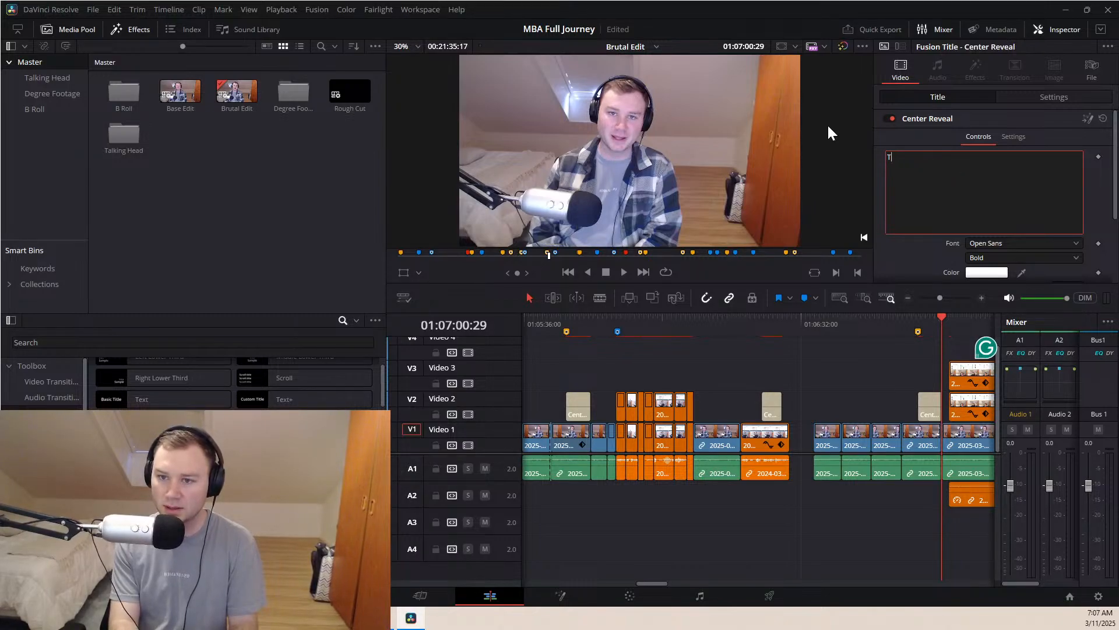
pyautogui.write('ip: ')
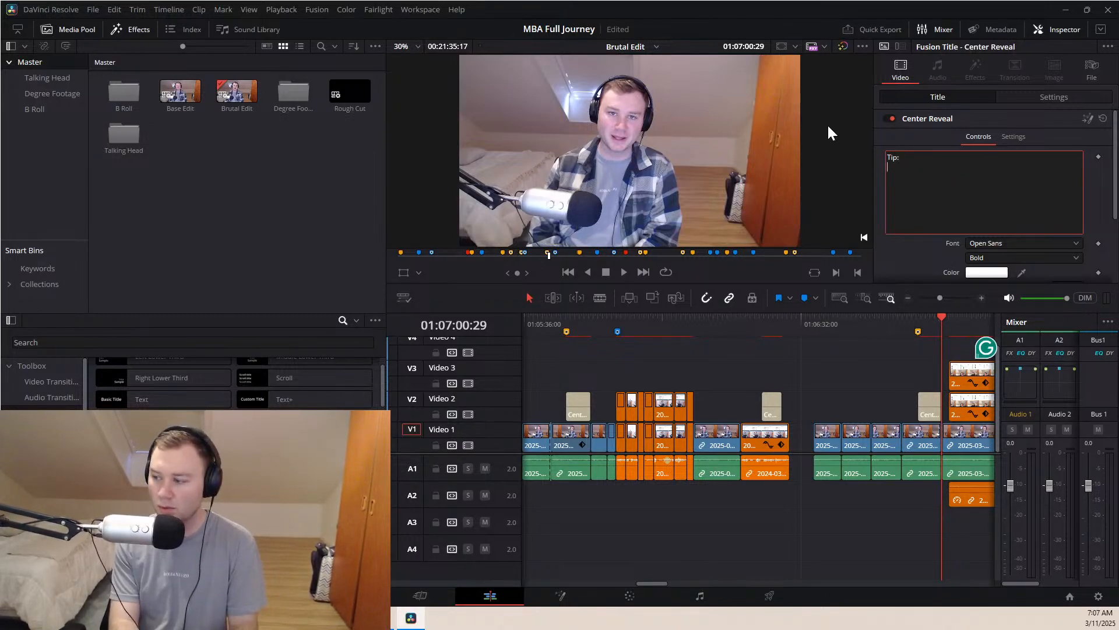
pyautogui.write('Foll')
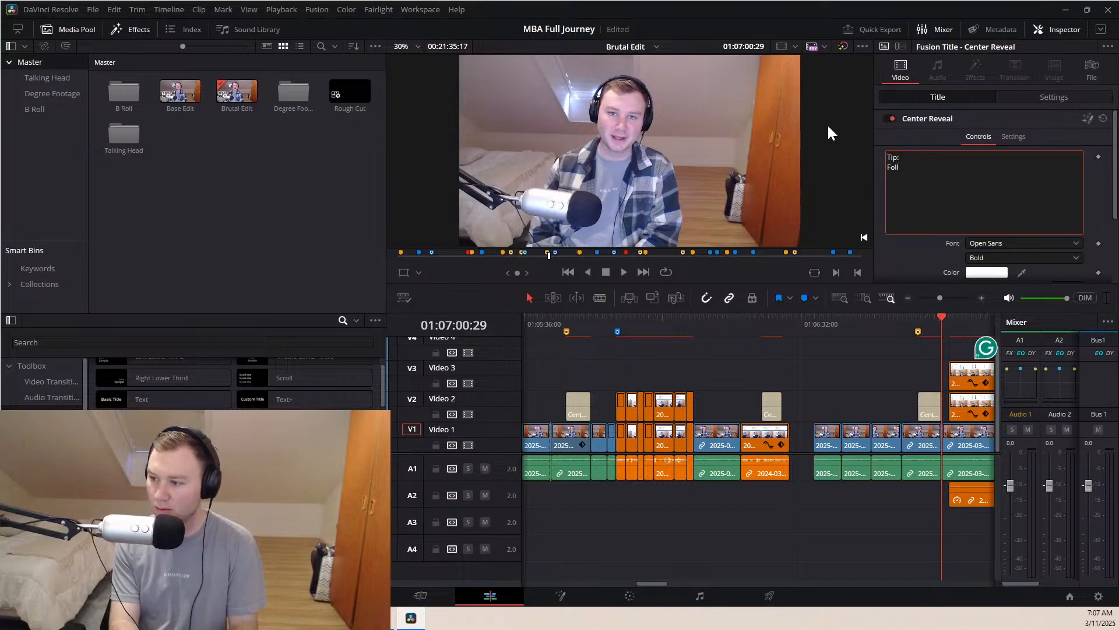
pyautogui.write('ow the A')
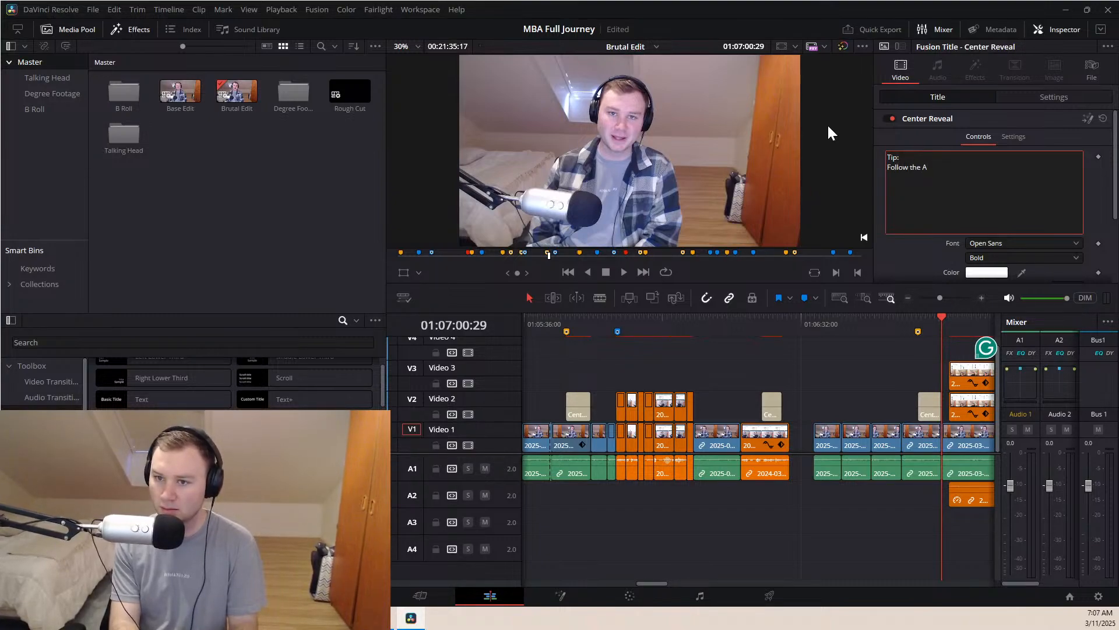
pyautogui.press('BackSpace')
pyautogui.write('t')
pyautogui.write('uto')
pyautogui.press('BackSpace')
pyautogui.write('torials EXACTLY')
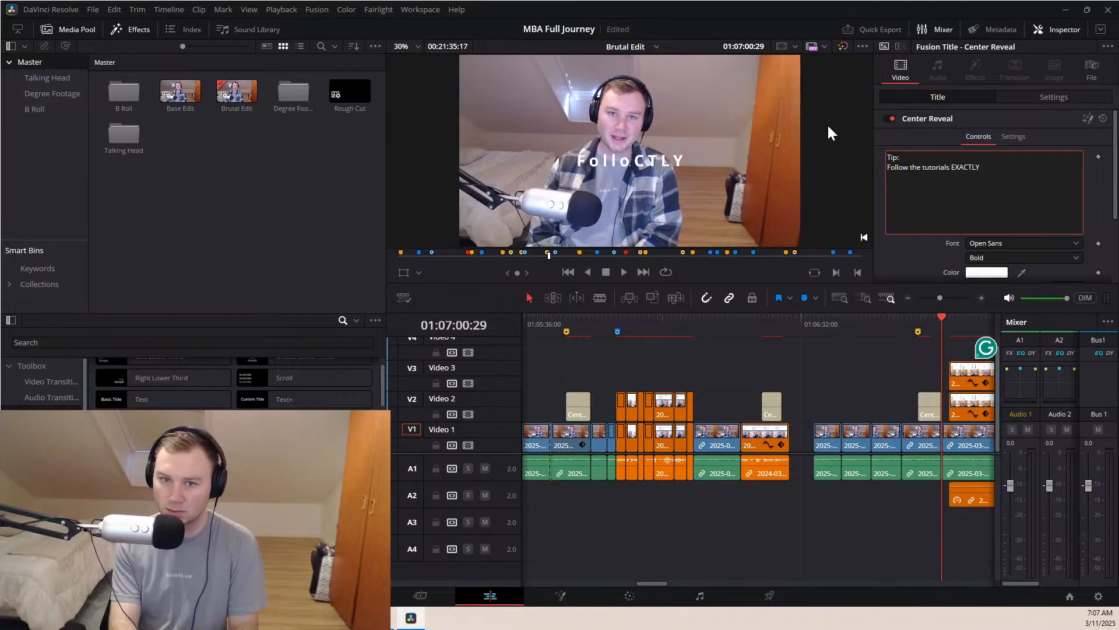
pyautogui.write('!')
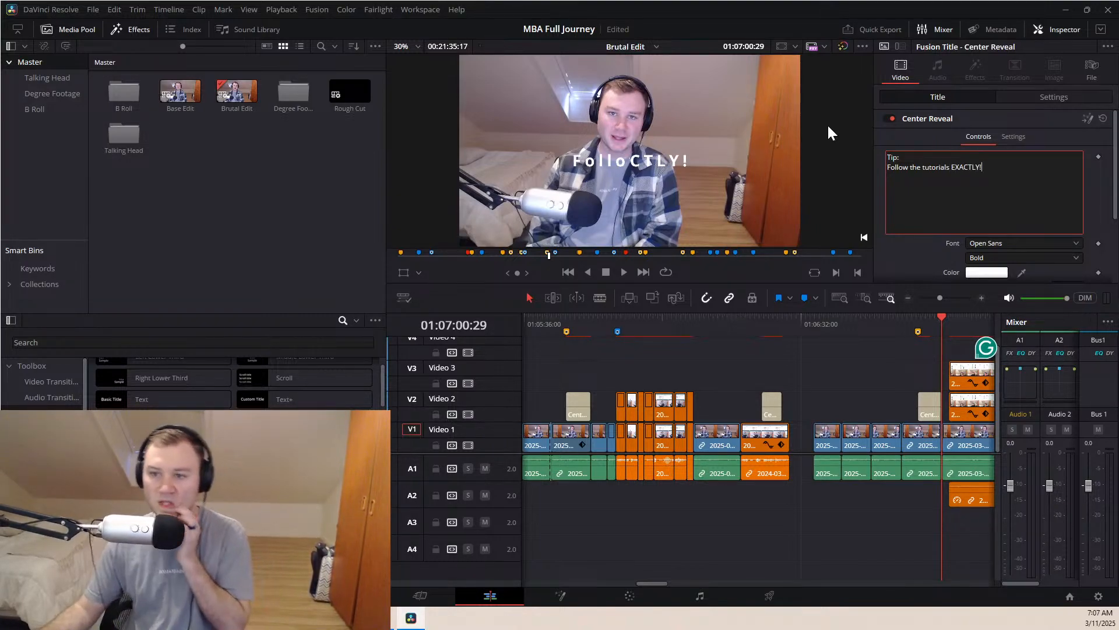
# Add a Gaussian Blur to the talking-head clip under the tip title and keyframe its strength at 0.400 on 01:06:55:42
pyautogui.scroll(-4, 942, 193)
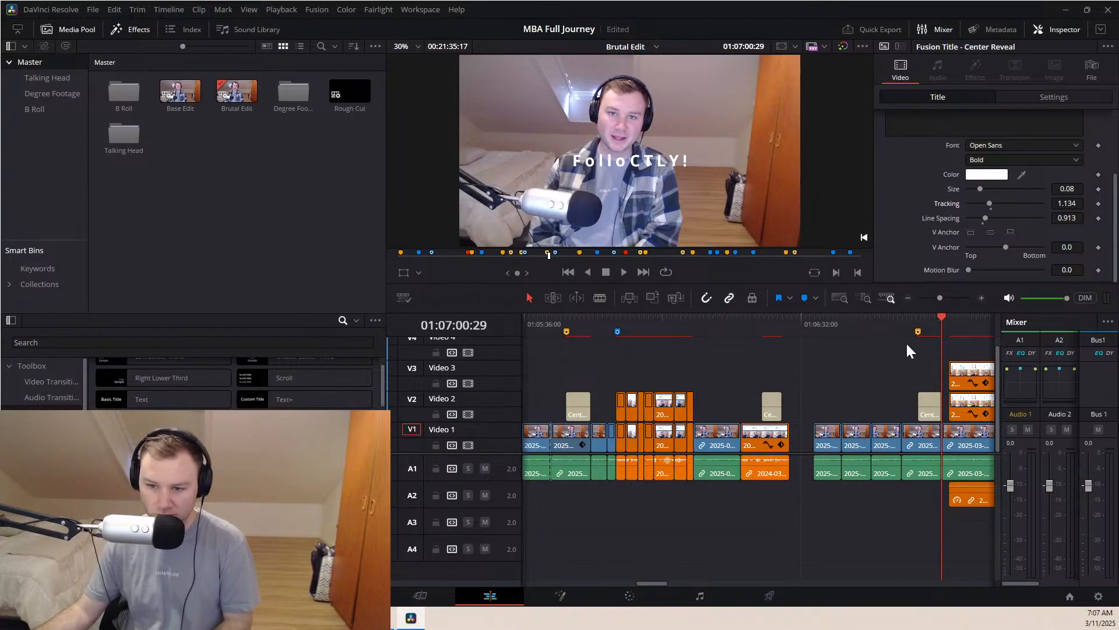
pyautogui.click(914, 321)
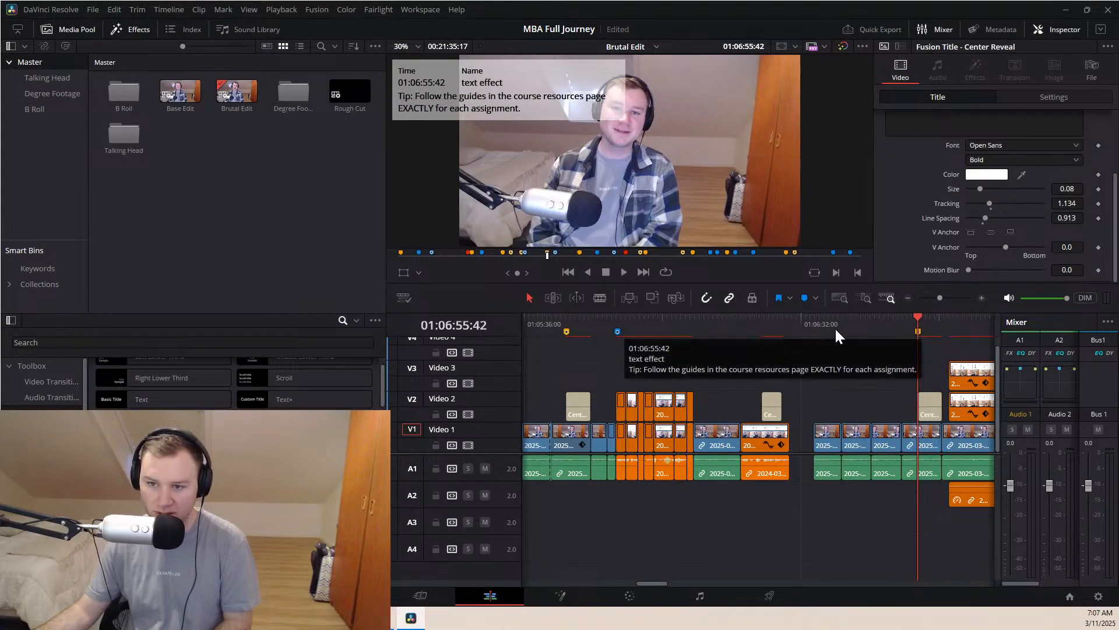
pyautogui.scroll(4, 938, 252)
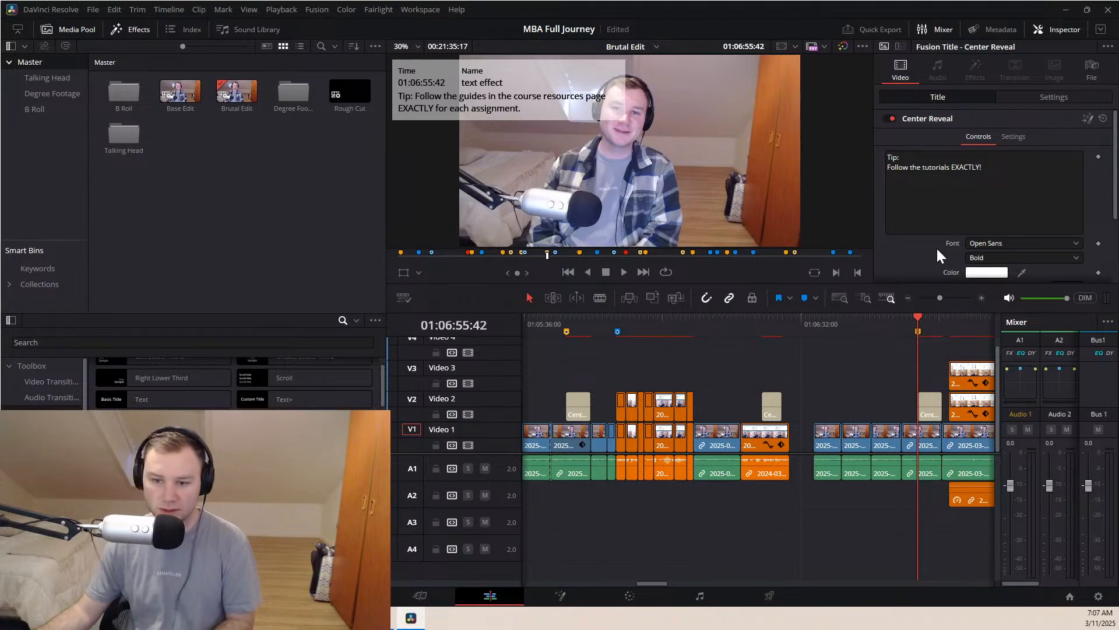
pyautogui.scroll(-4, 943, 241)
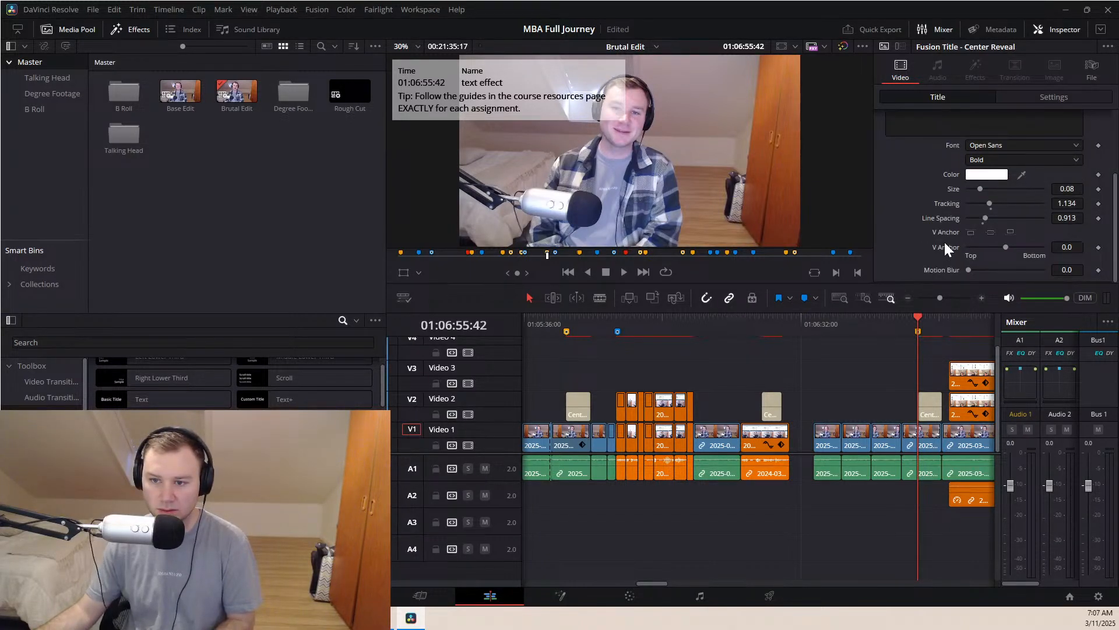
pyautogui.scroll(4, 942, 246)
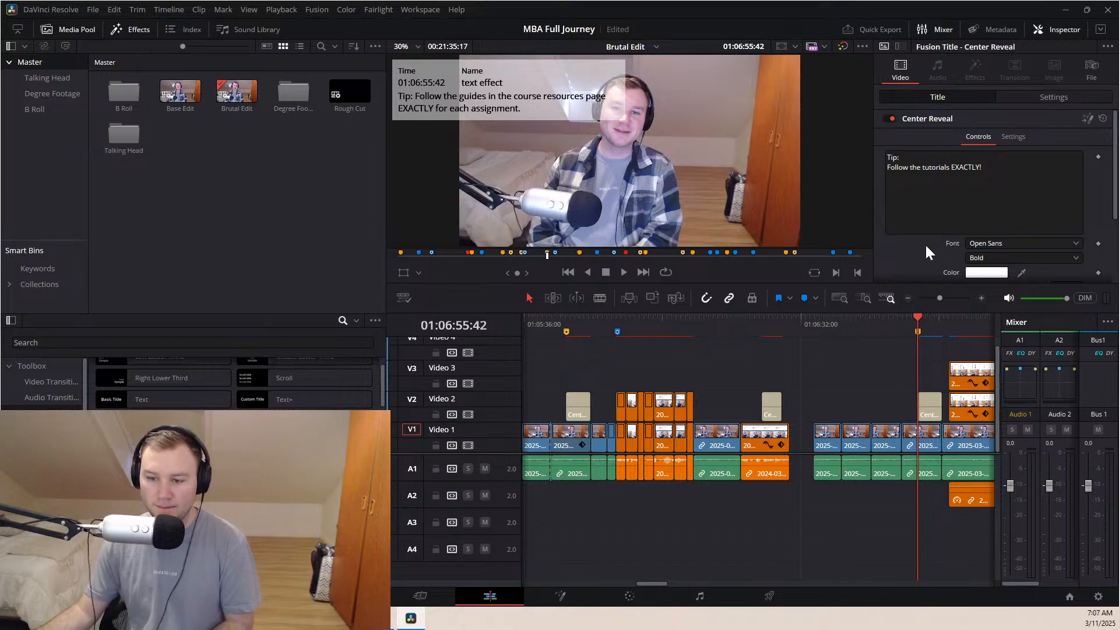
pyautogui.click(929, 443)
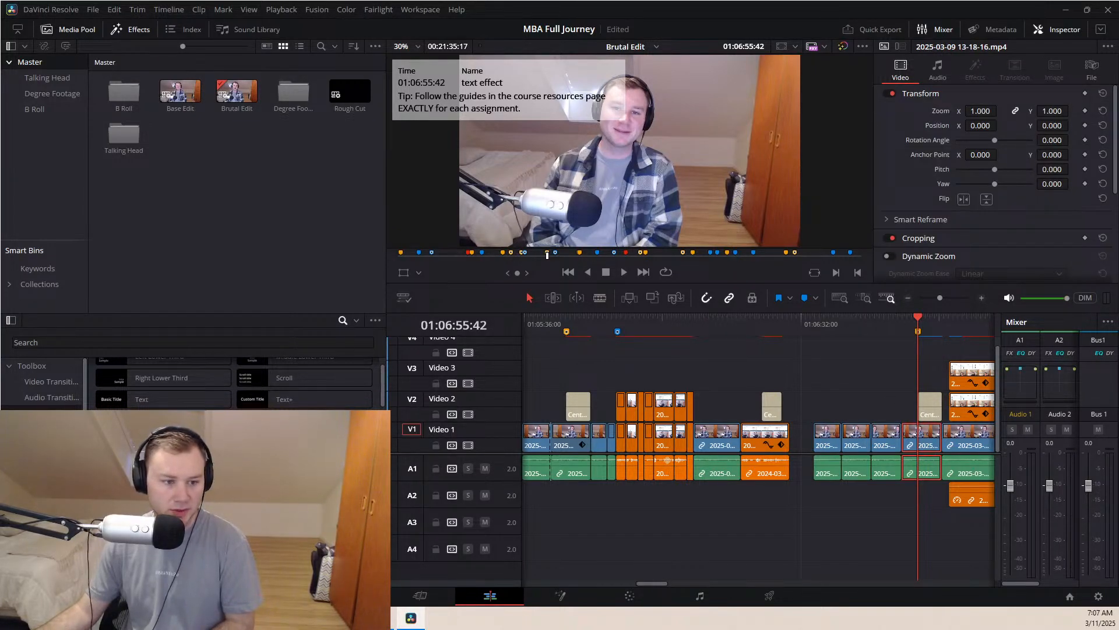
pyautogui.click(31, 460)
pyautogui.moveTo(156, 408); pyautogui.dragTo(932, 443)
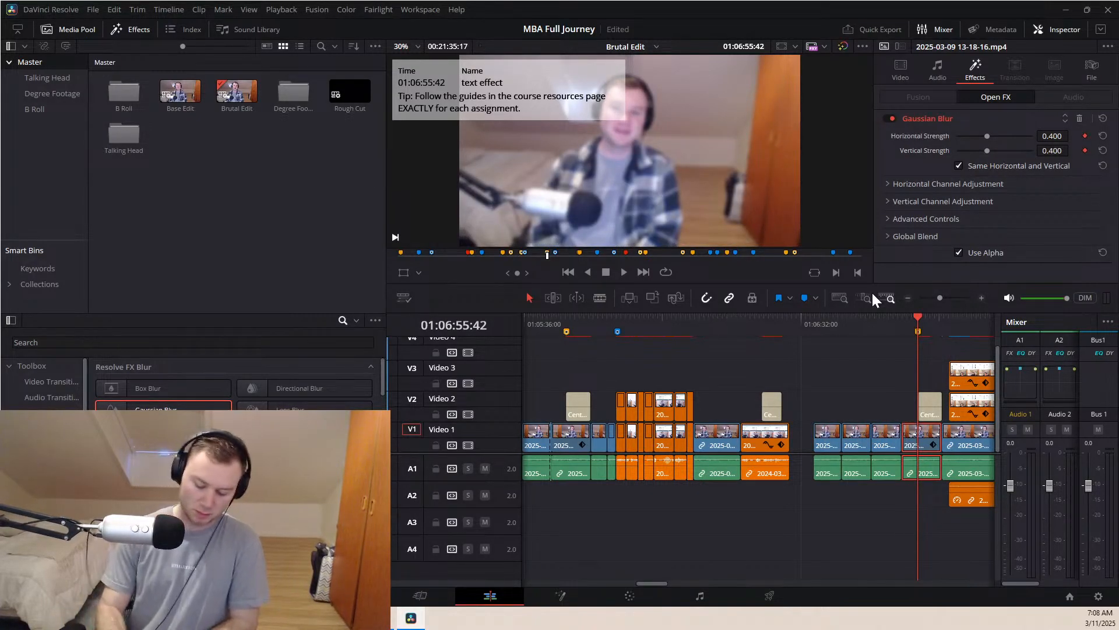
# Set the Gaussian Blur strength keyframe to 0.000 at 01:06:55:34 so the blur starts just as the title begins
pyautogui.press('Left')
pyautogui.press('Left')
pyautogui.press('Left')
pyautogui.press('Left')
pyautogui.press('Left')
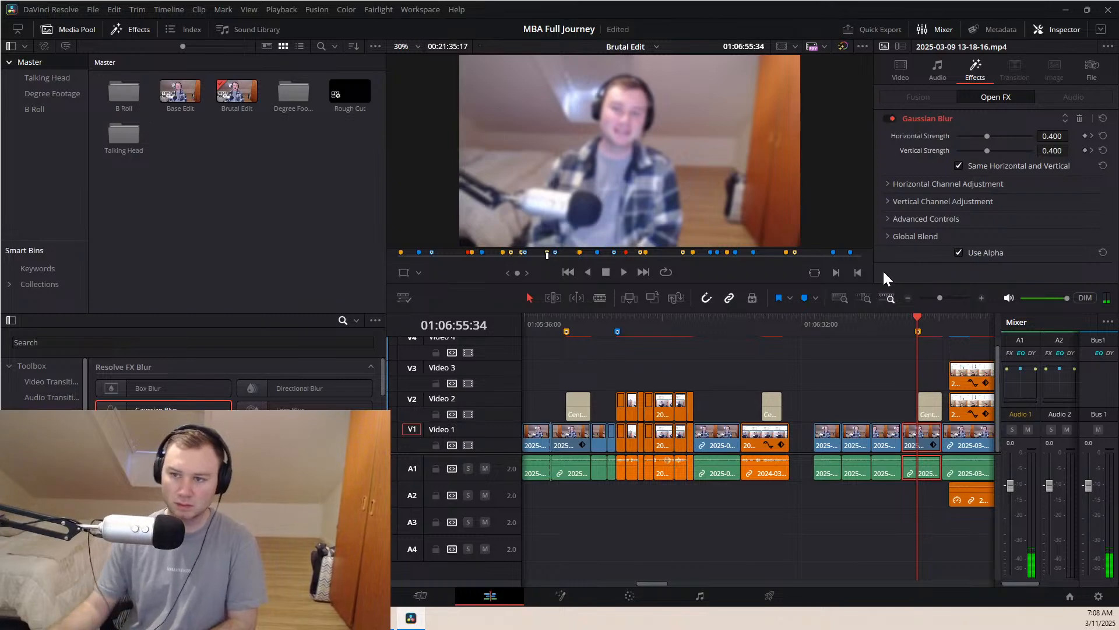
pyautogui.moveTo(986, 136); pyautogui.dragTo(839, 123)
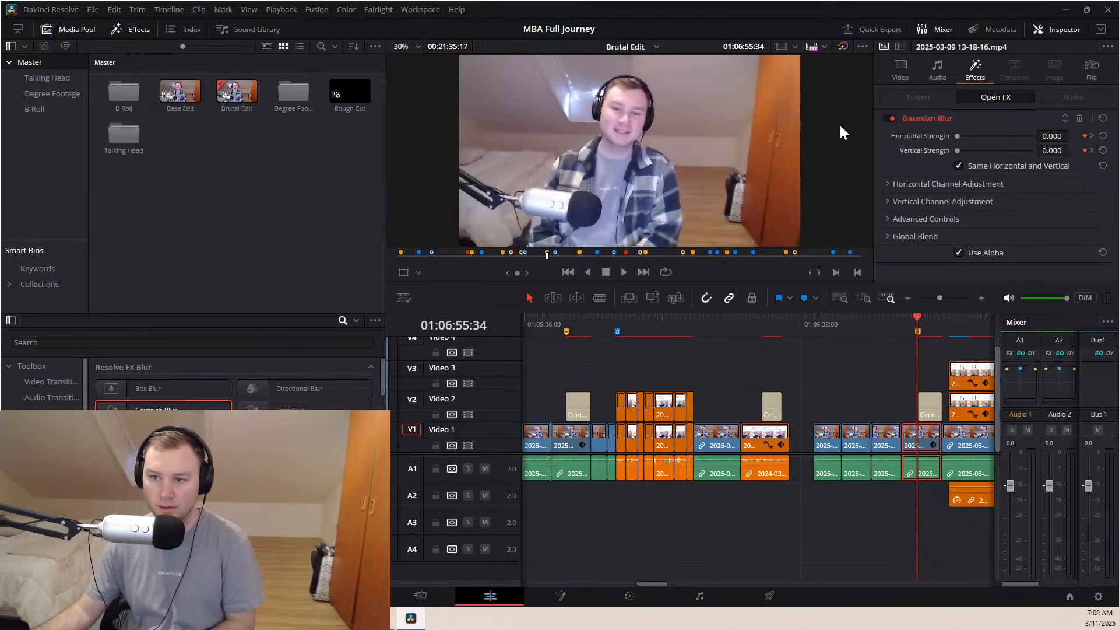
# Play back the blurred tip title and continue through the following screen-recording sections to the gap near 01:07:30
pyautogui.click(941, 321)
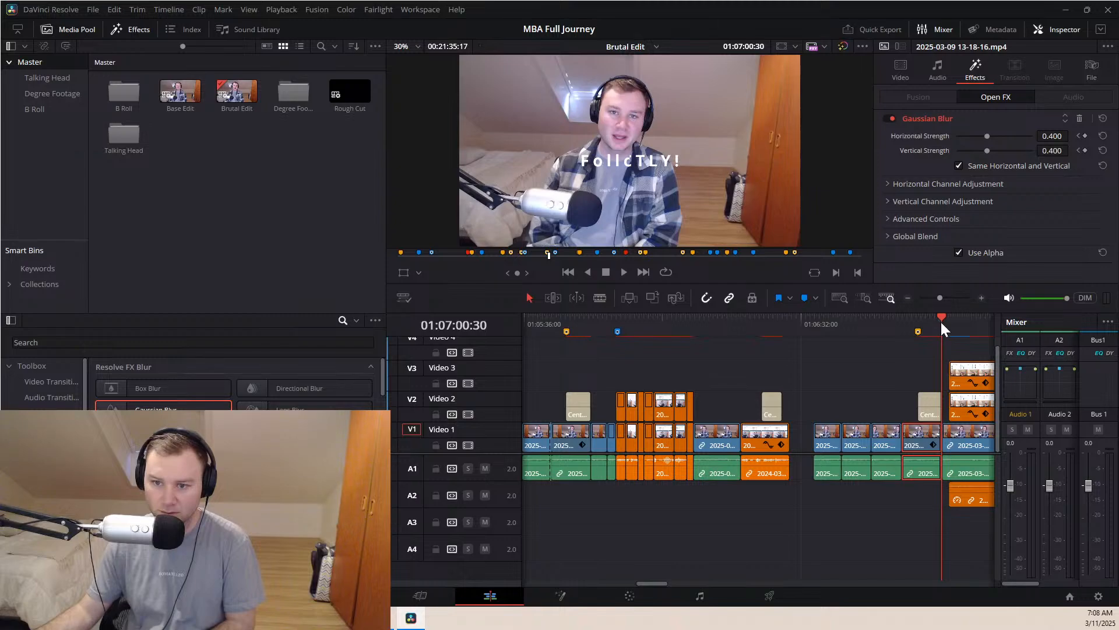
pyautogui.click(904, 320)
pyautogui.press('space')
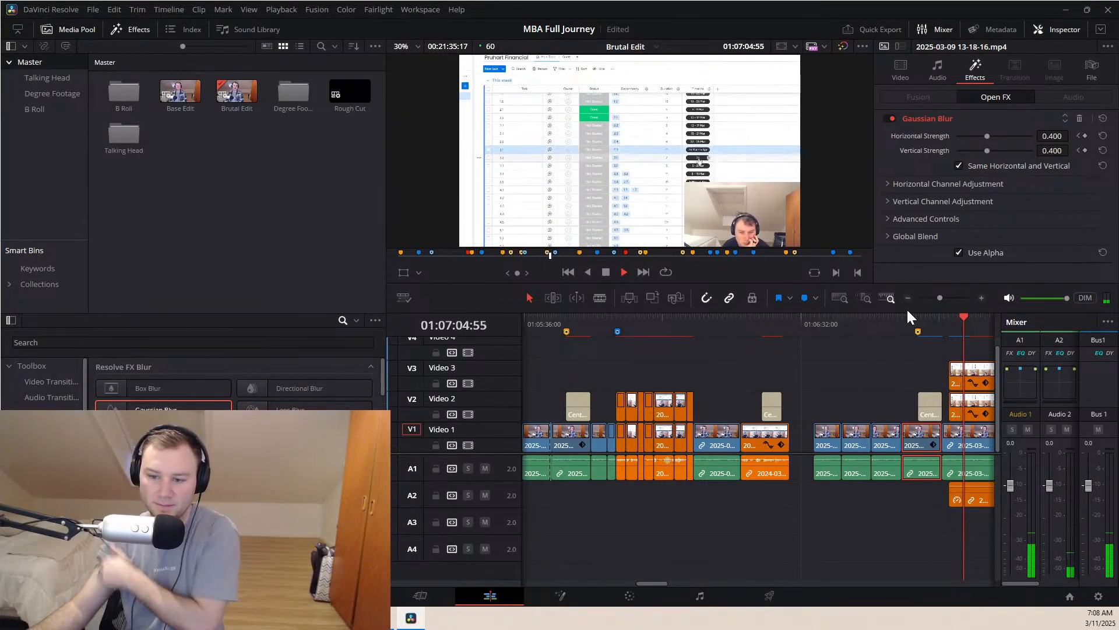
pyautogui.press('space')
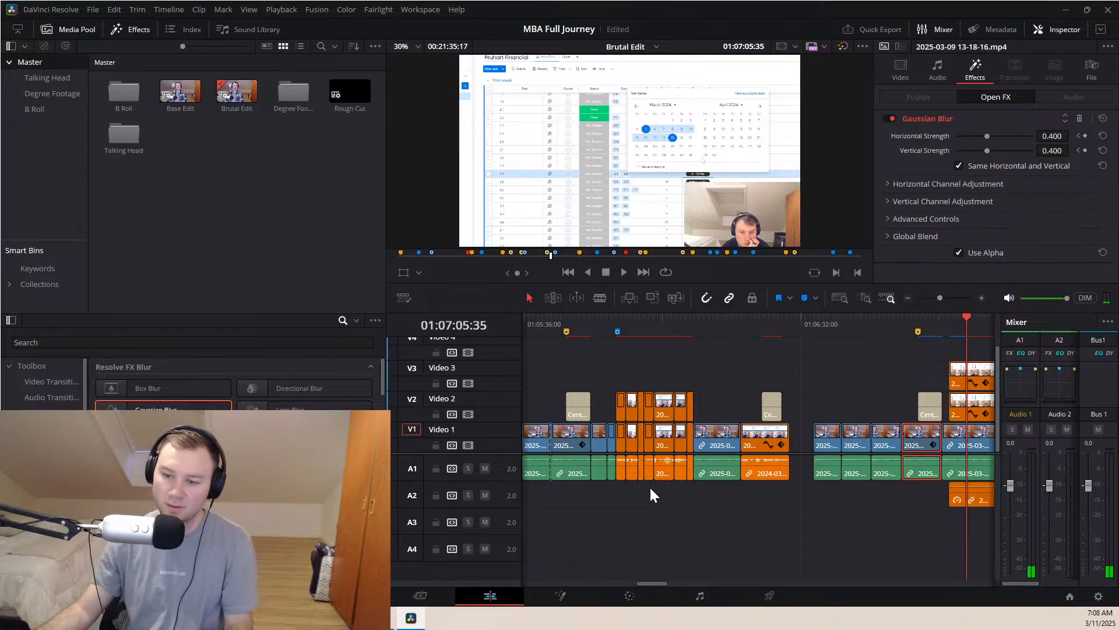
pyautogui.hscroll(5, 647, 488)
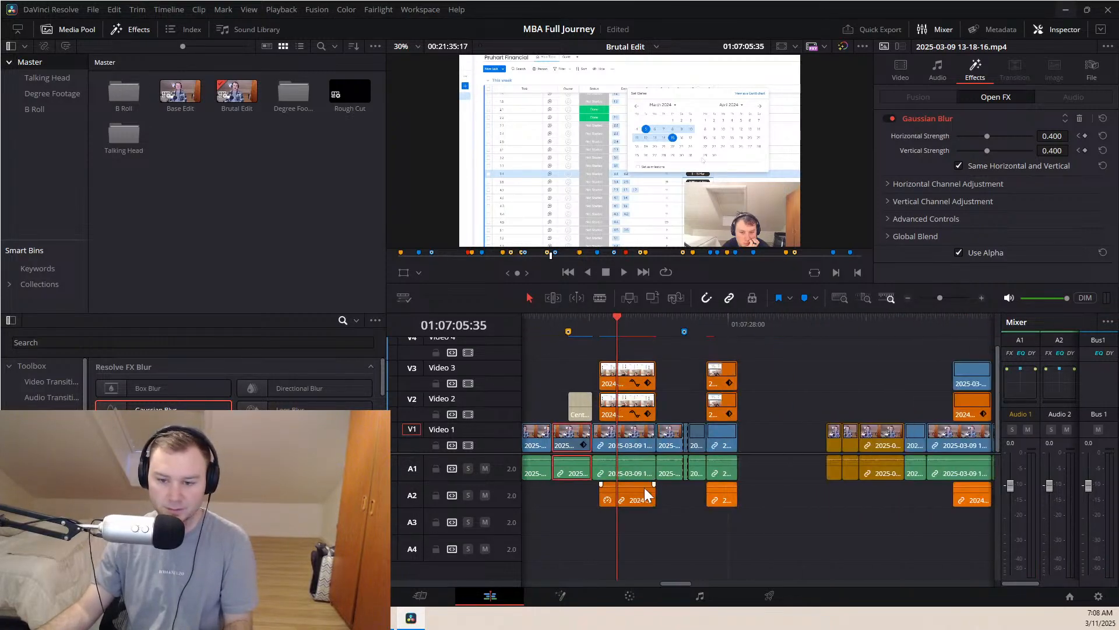
pyautogui.press('space')
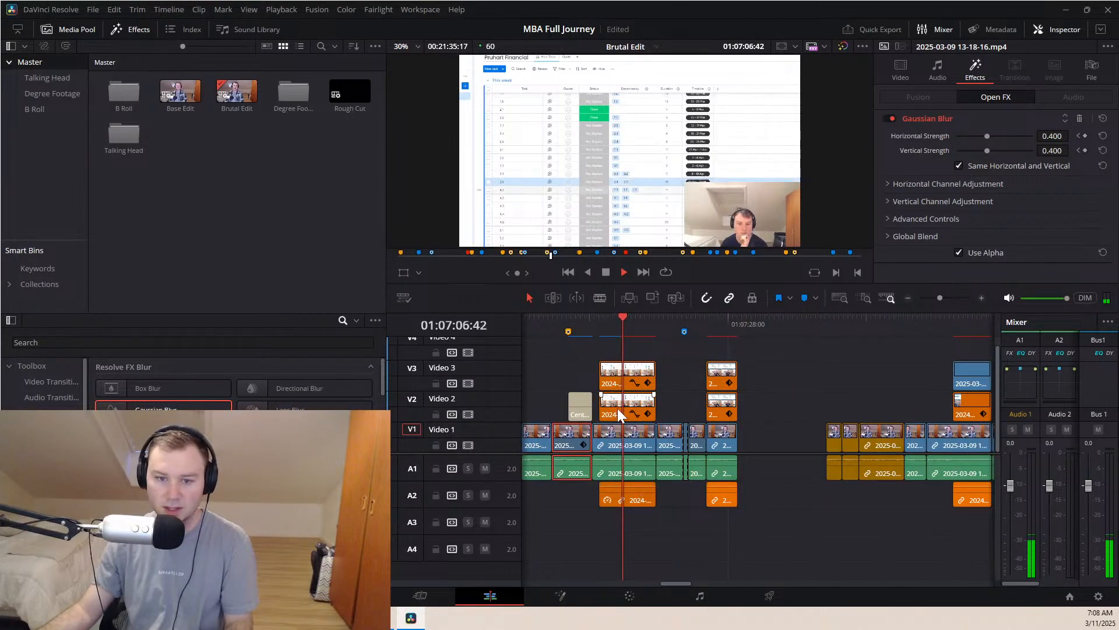
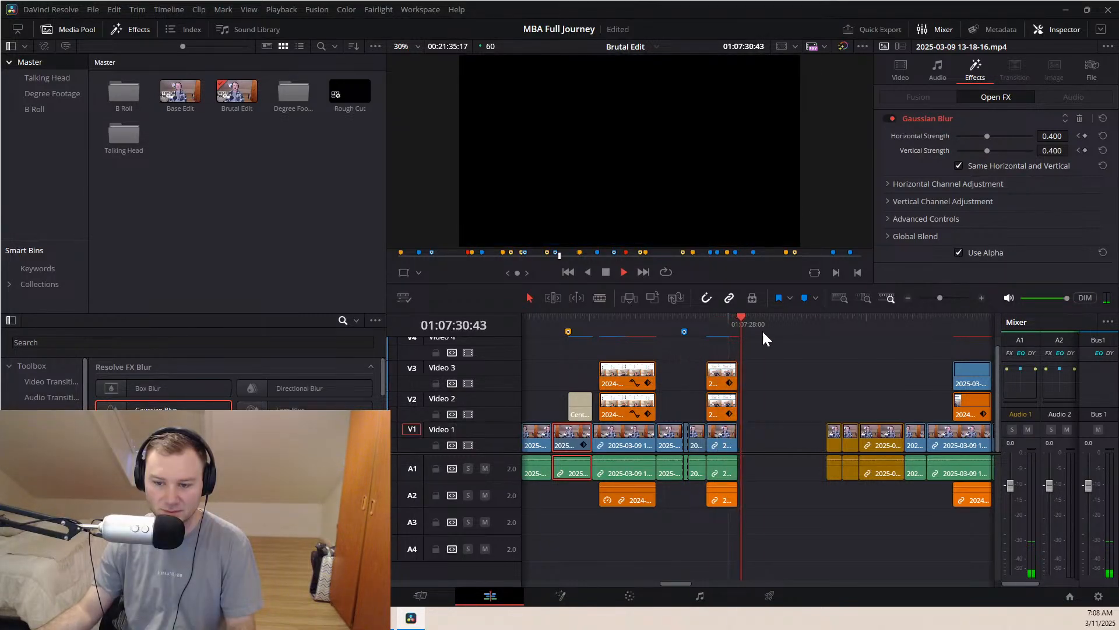
# Review the three yellow talking-head clips after the gap and move them back to directly follow the preceding clip
pyautogui.click(832, 319)
pyautogui.click(815, 329)
pyautogui.press('space')
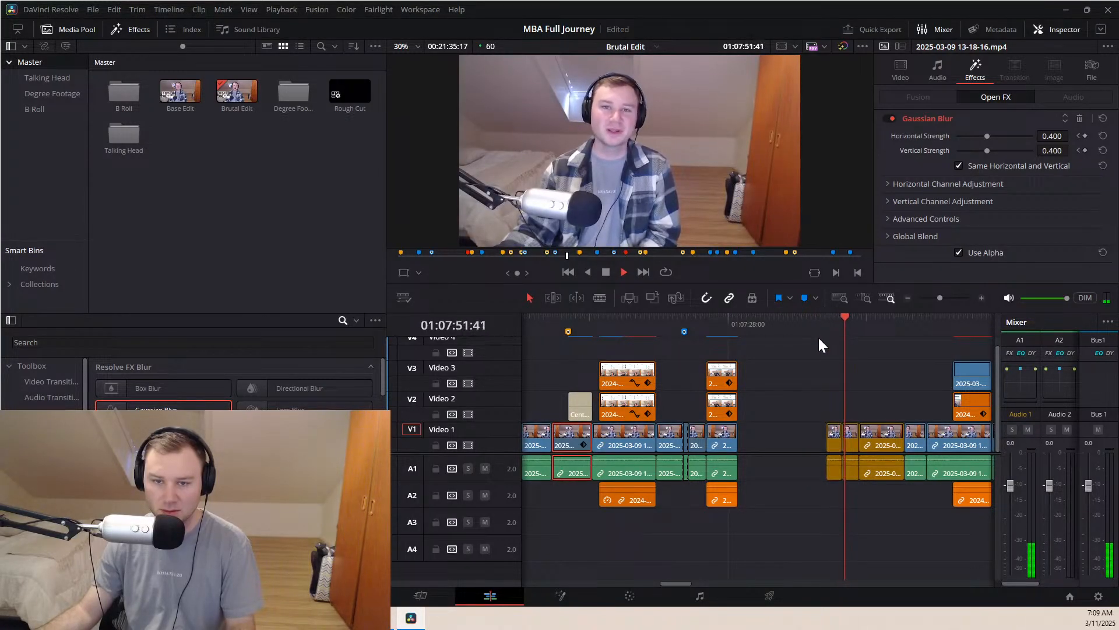
pyautogui.click(875, 320)
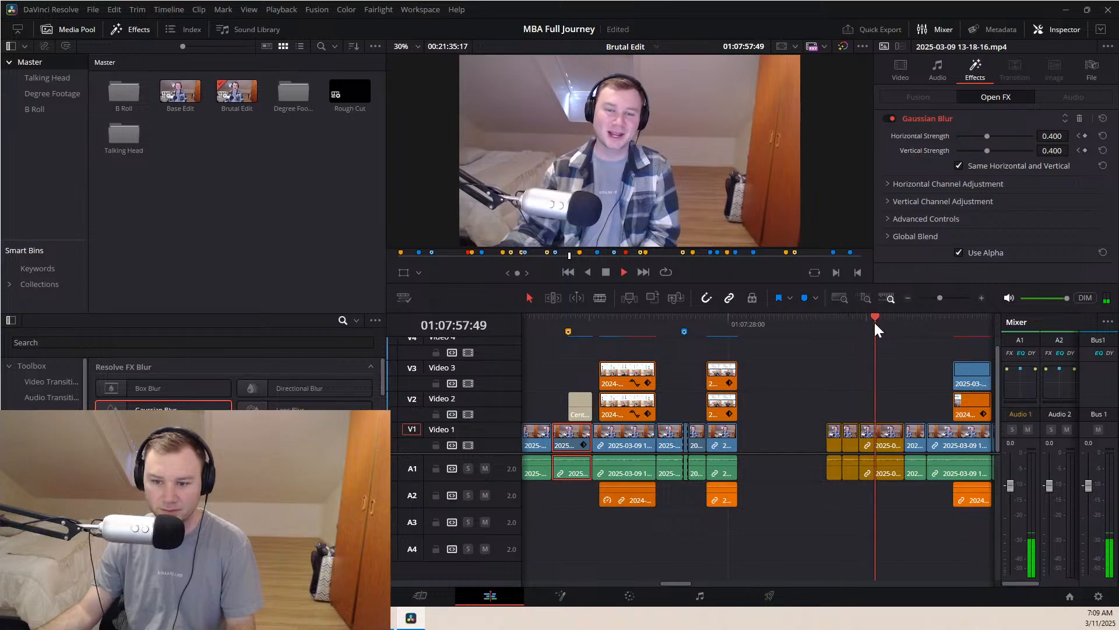
pyautogui.moveTo(811, 388); pyautogui.dragTo(776, 435)
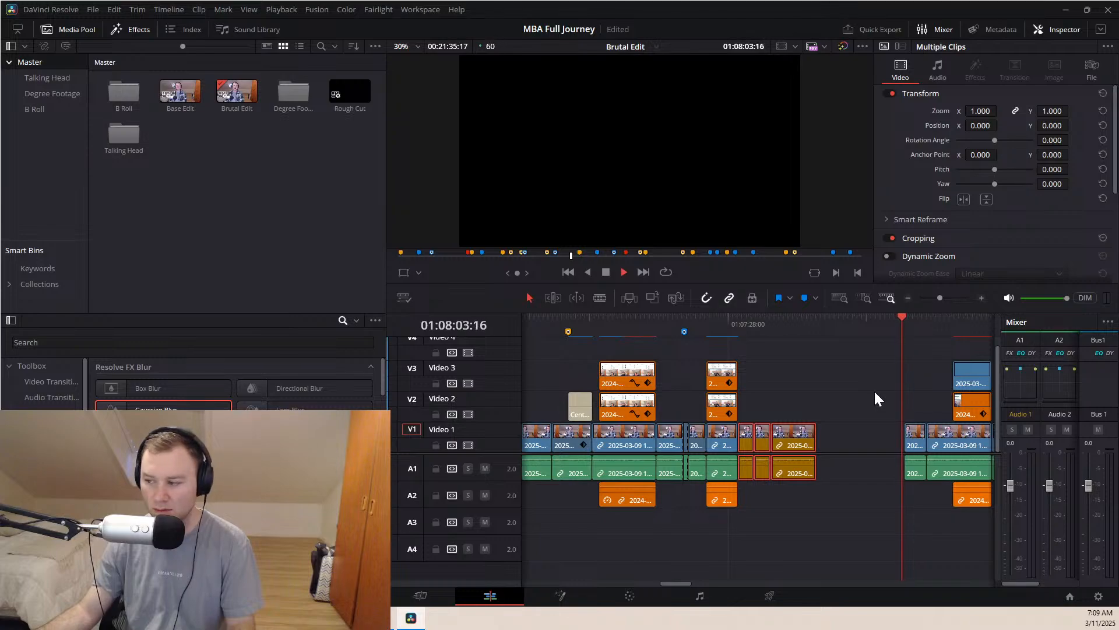
# Play on through the next talking-head clips and their screen-recording overlay to about 01:08:19
pyautogui.press('space')
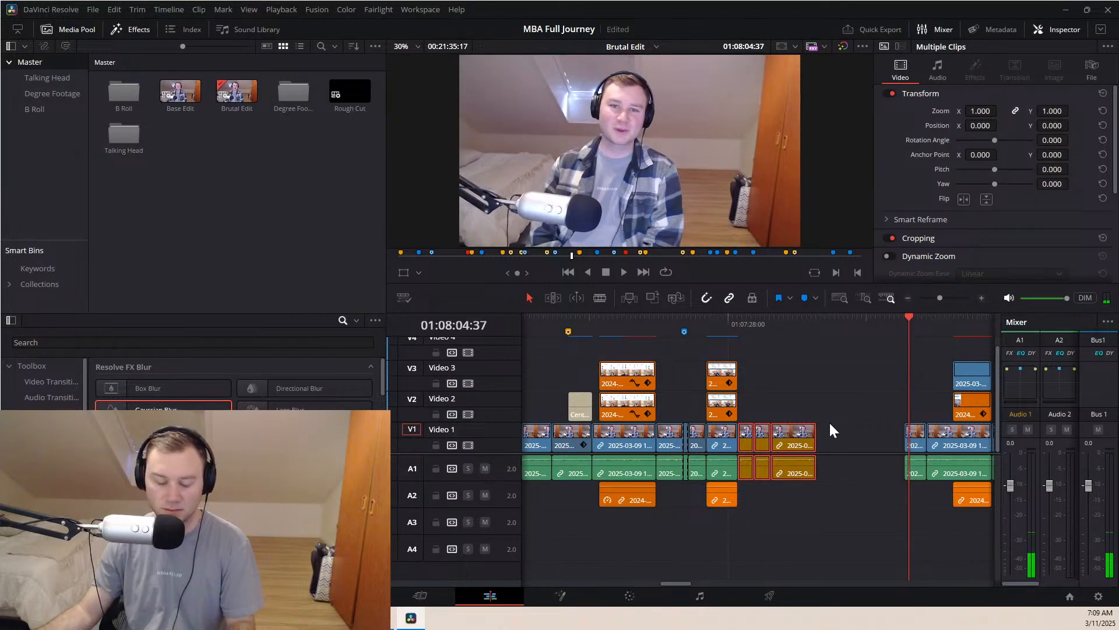
pyautogui.hscroll(3, 828, 429)
pyautogui.press('space')
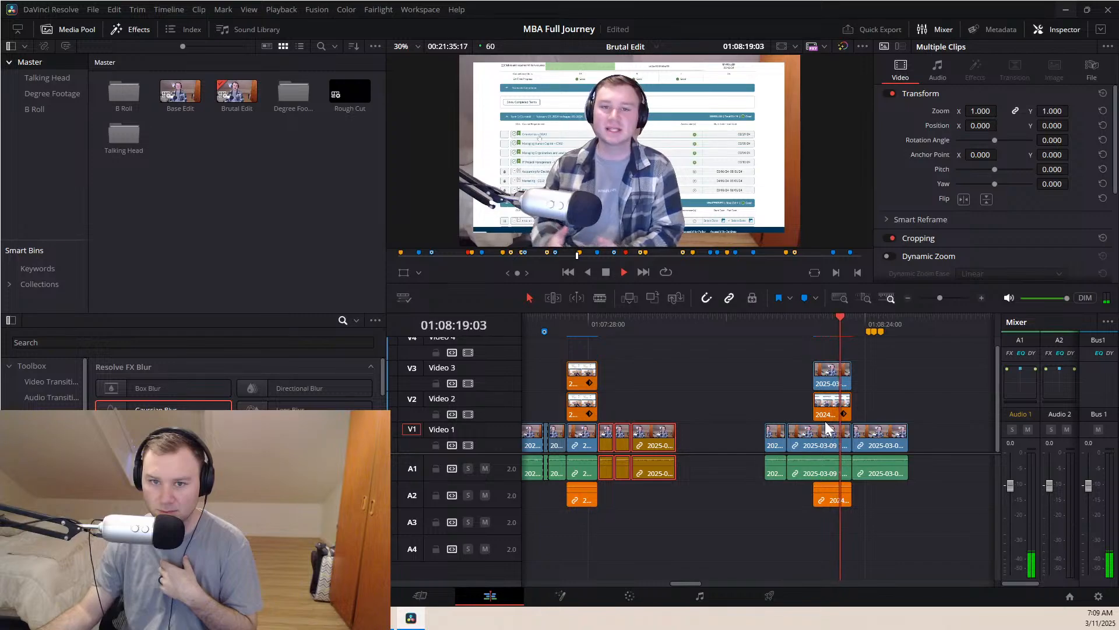
# Replay the screen-recording overlay section from 01:08:16:35 through to the group of course markers near 01:08:25
pyautogui.press('space')
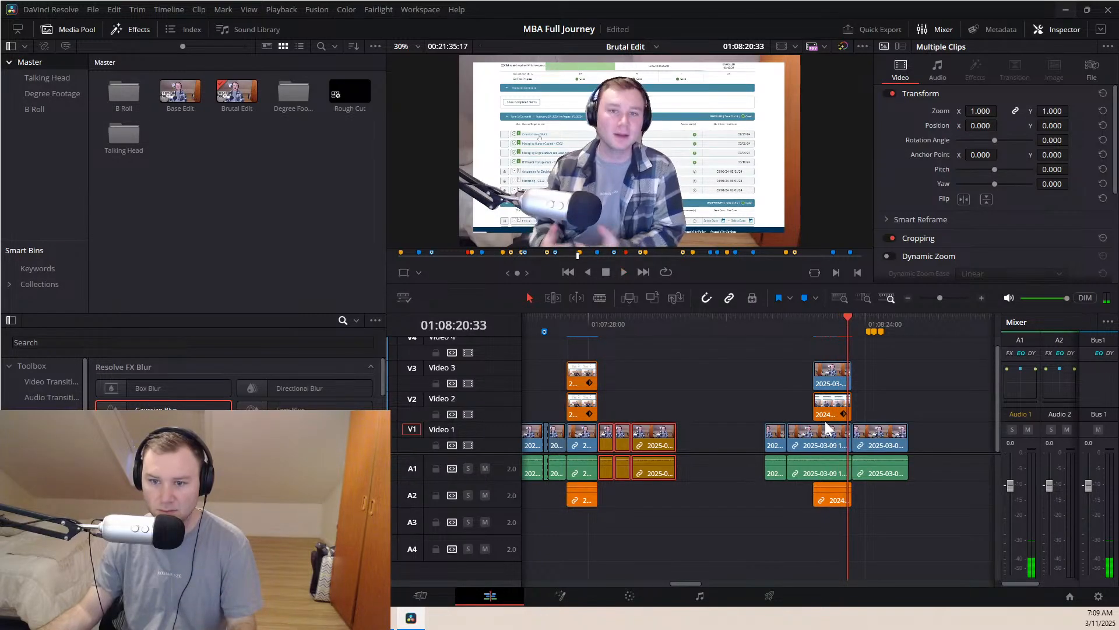
pyautogui.click(828, 326)
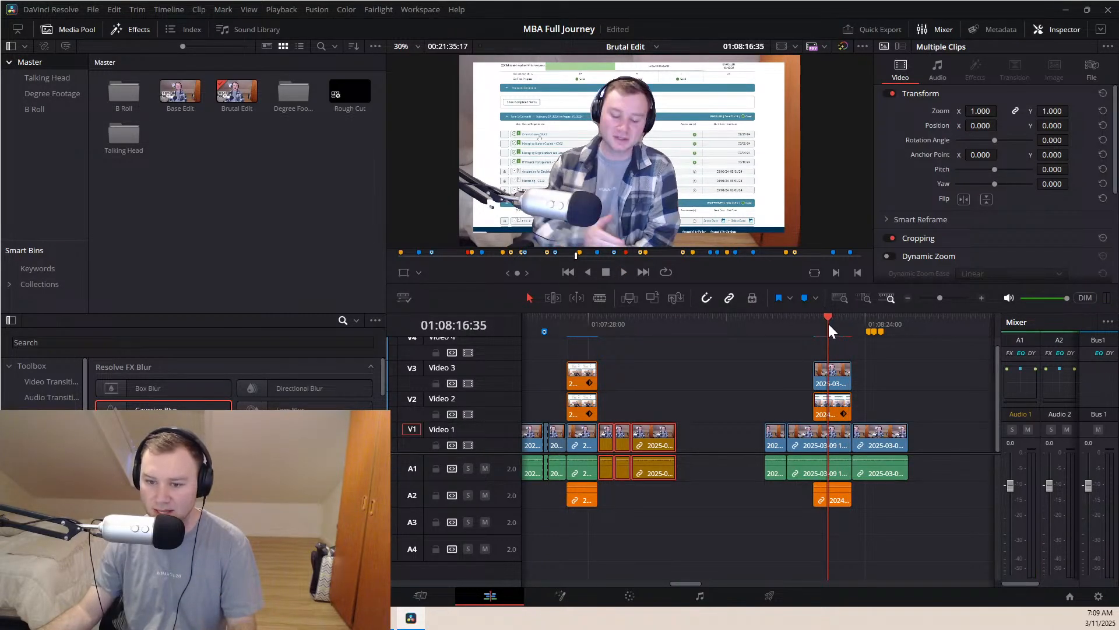
pyautogui.press('space')
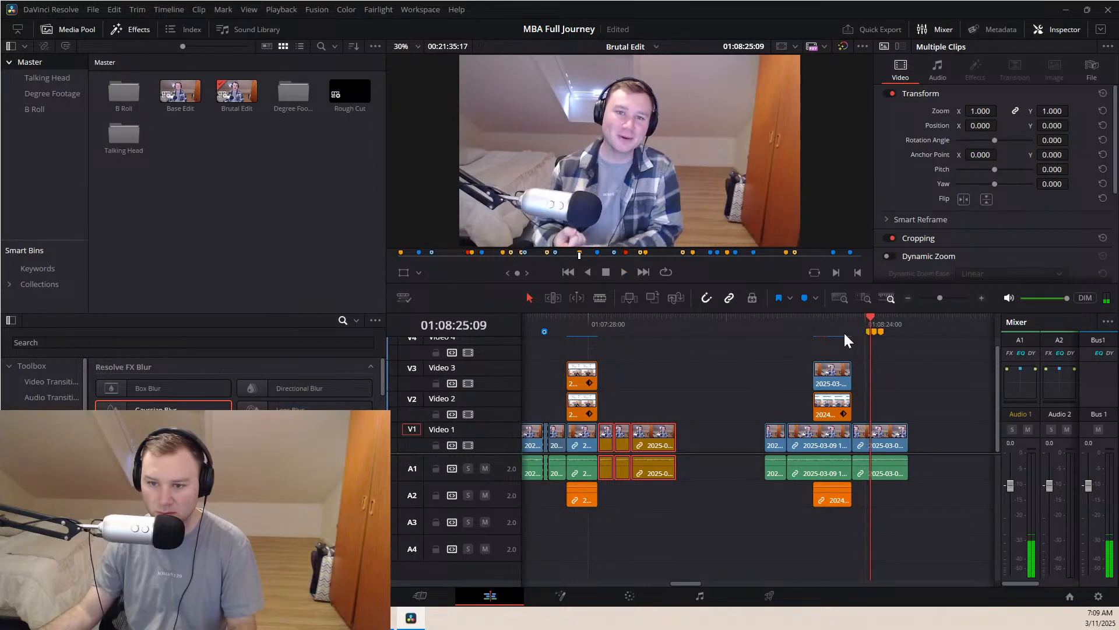
pyautogui.scroll(6, 869, 344)
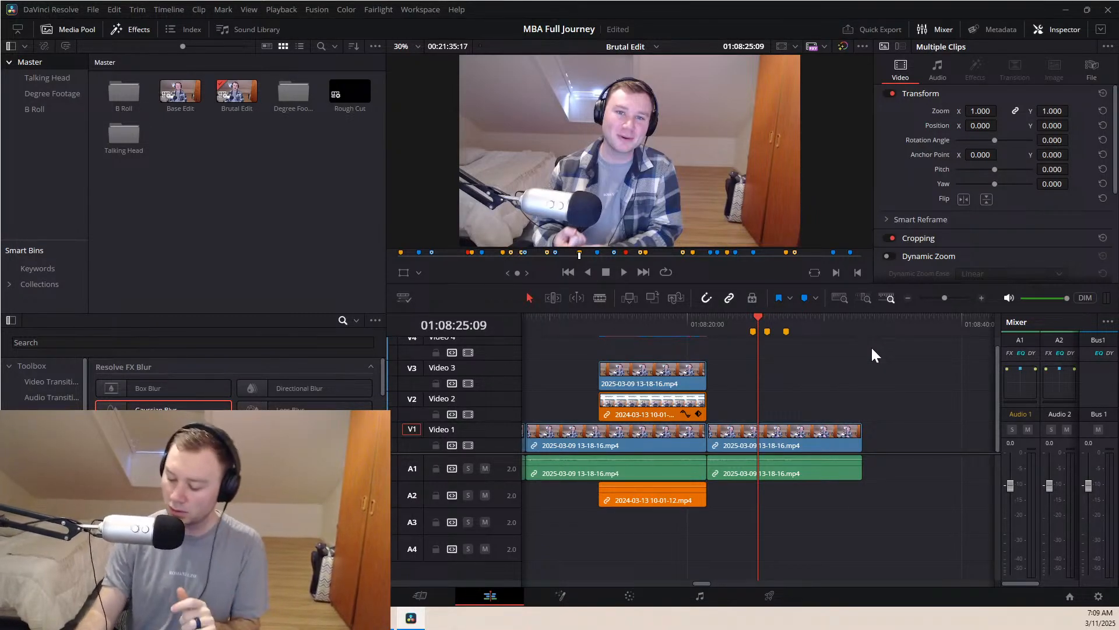
# Step back to the Accounting marker at 01:08:24:48 and play through the following markers to about 01:08:27:18
pyautogui.press('j')
pyautogui.press('j')
pyautogui.press('l')
pyautogui.press('space')
pyautogui.press('Left')
pyautogui.press('Left')
pyautogui.press('Left')
pyautogui.press('Left')
pyautogui.press('Left')
pyautogui.press('Left')
pyautogui.press('Left')
pyautogui.press('Left')
pyautogui.press('Left')
pyautogui.press('Left')
pyautogui.press('Left')
pyautogui.hotkey('shift', 'Down')
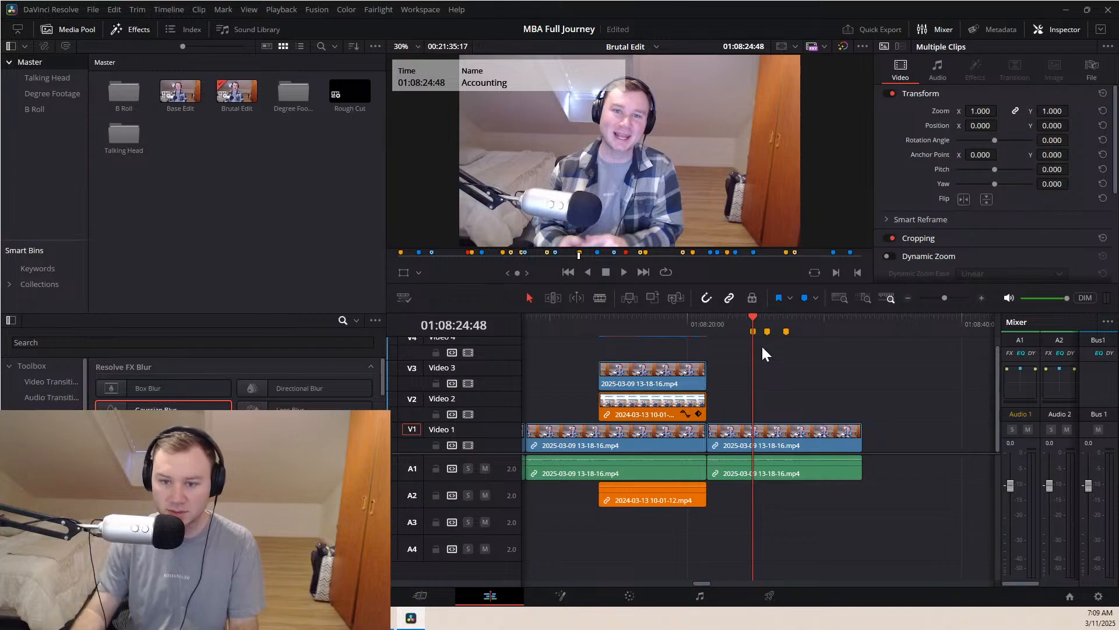
pyautogui.press('space')
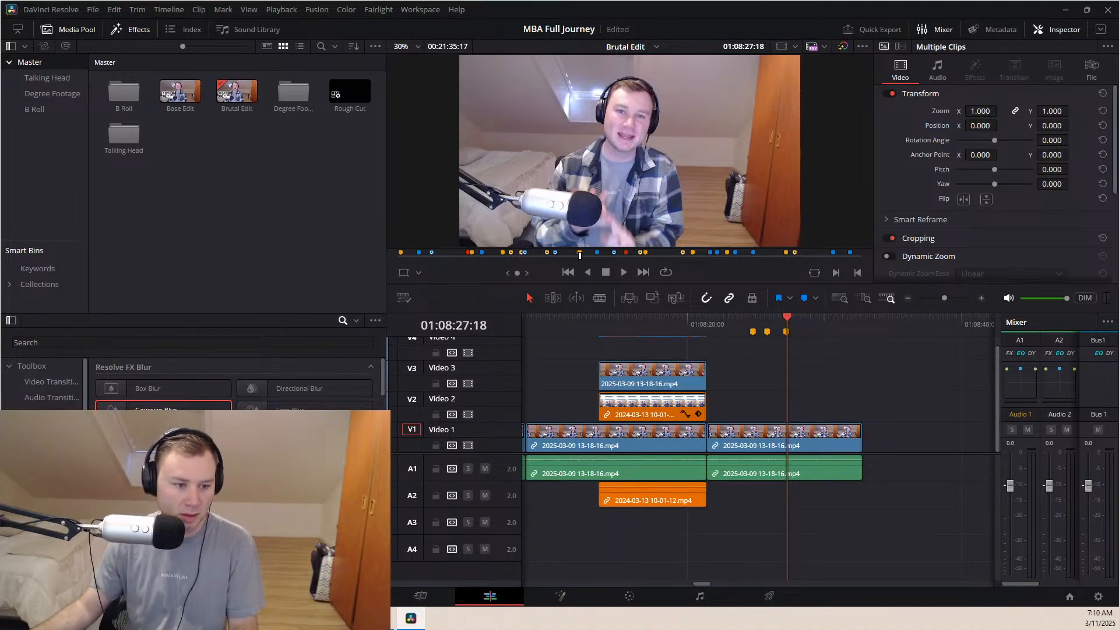
# Add a MrBeastTitle on Video 2 starting at the Accounting marker and set its text to "Accounting"
pyautogui.scroll(-15, 234, 381)
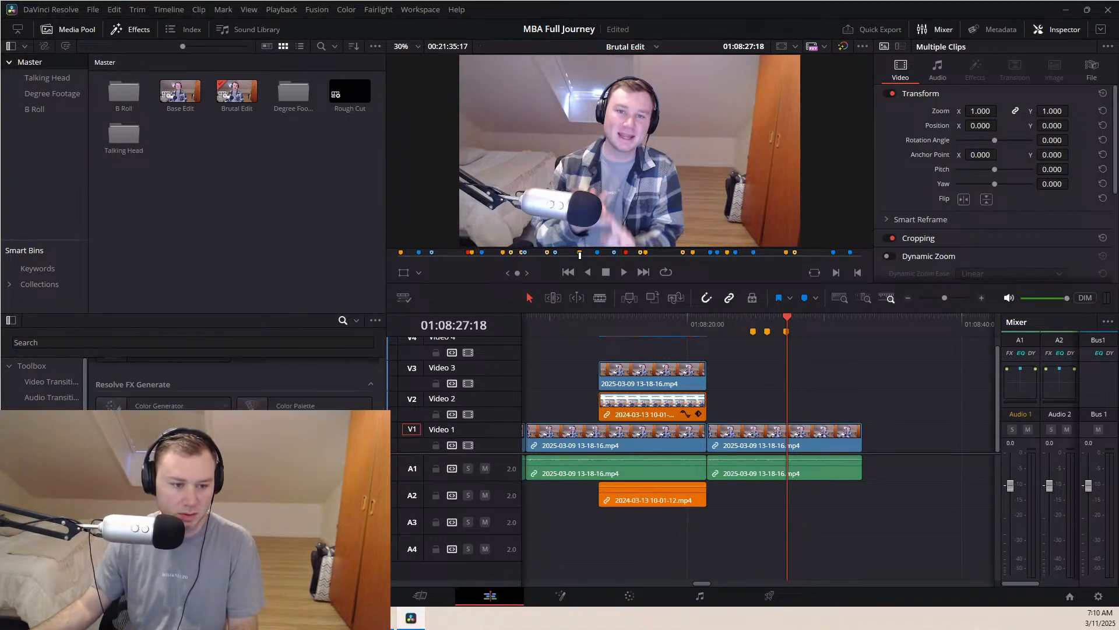
pyautogui.scroll(-5, 233, 376)
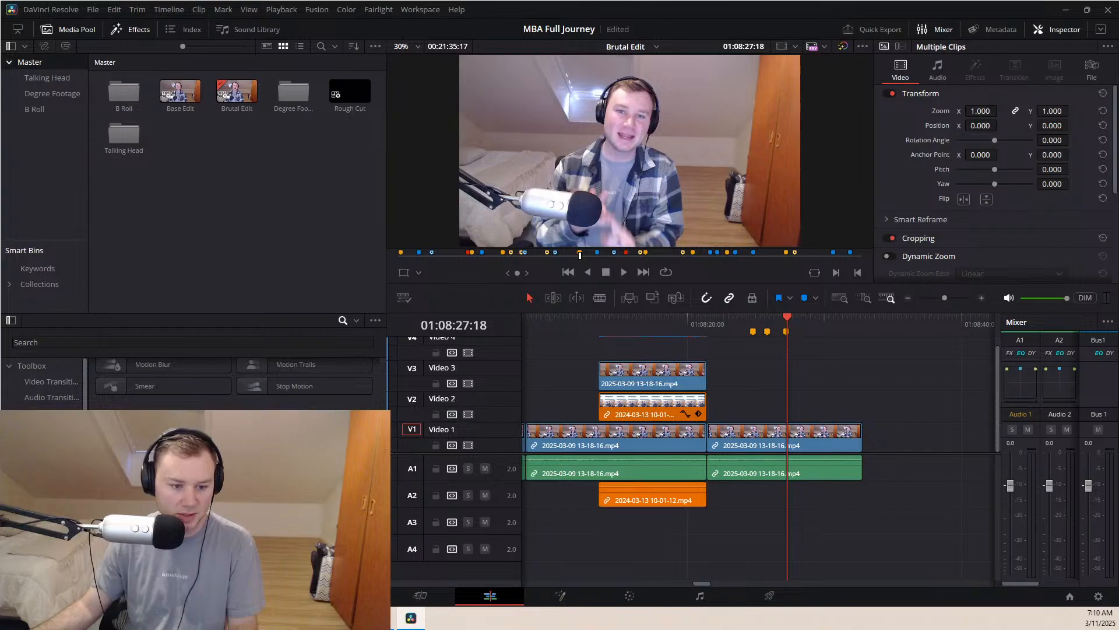
pyautogui.scroll(-5, 233, 379)
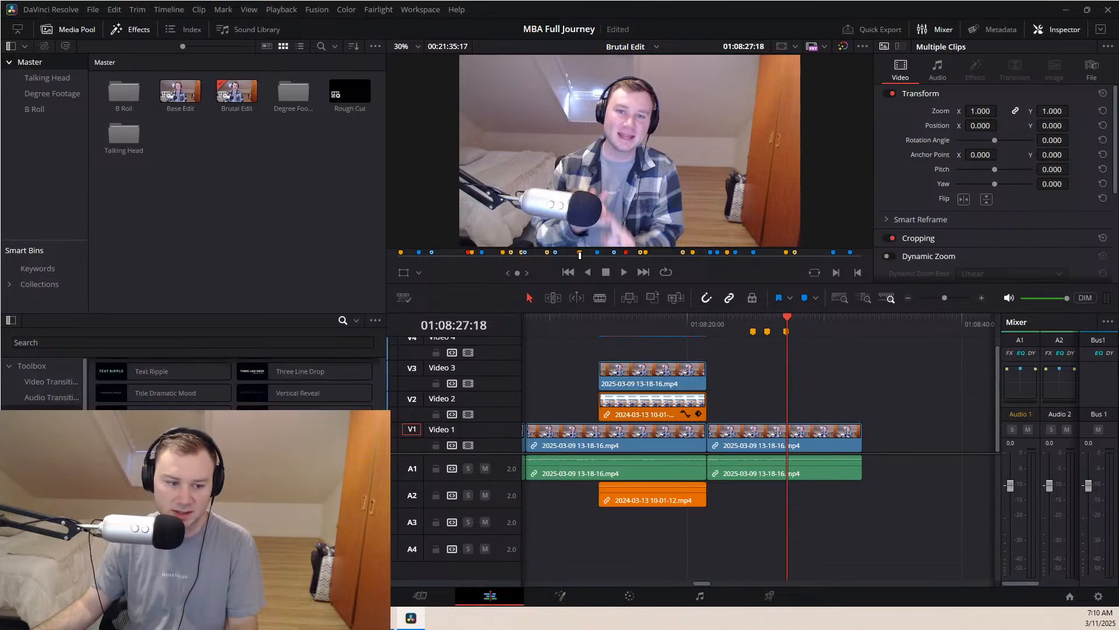
pyautogui.moveTo(163, 415); pyautogui.dragTo(767, 404)
pyautogui.click(768, 404)
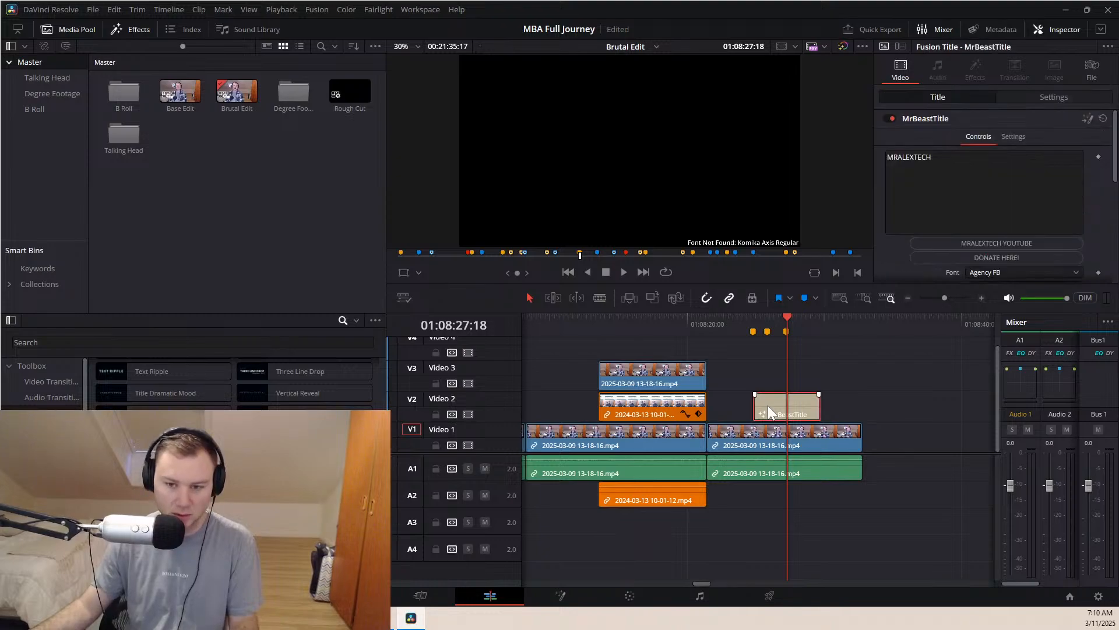
pyautogui.moveTo(944, 158); pyautogui.dragTo(818, 133)
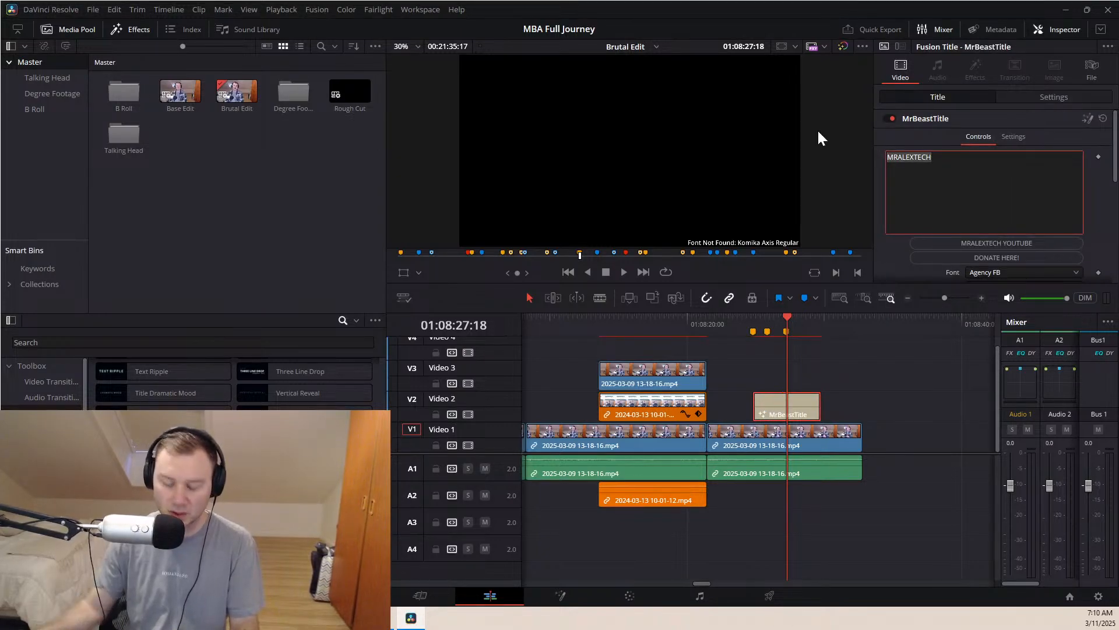
pyautogui.write('Accounting')
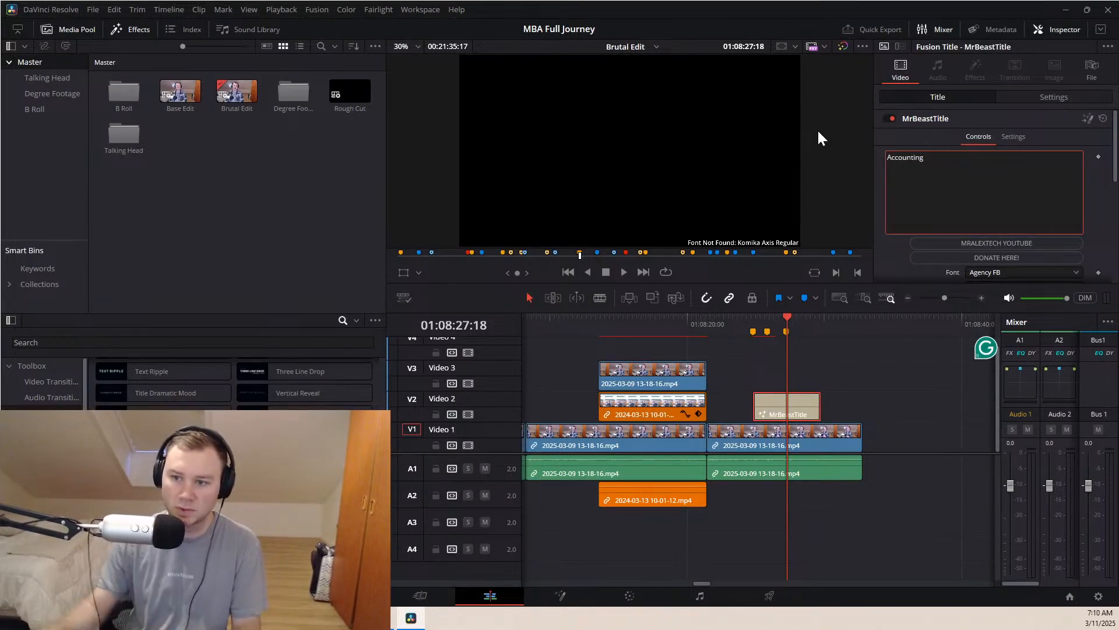
# Set the Accounting title's font to Arial Bold and its size to 0.08
pyautogui.scroll(-2, 959, 187)
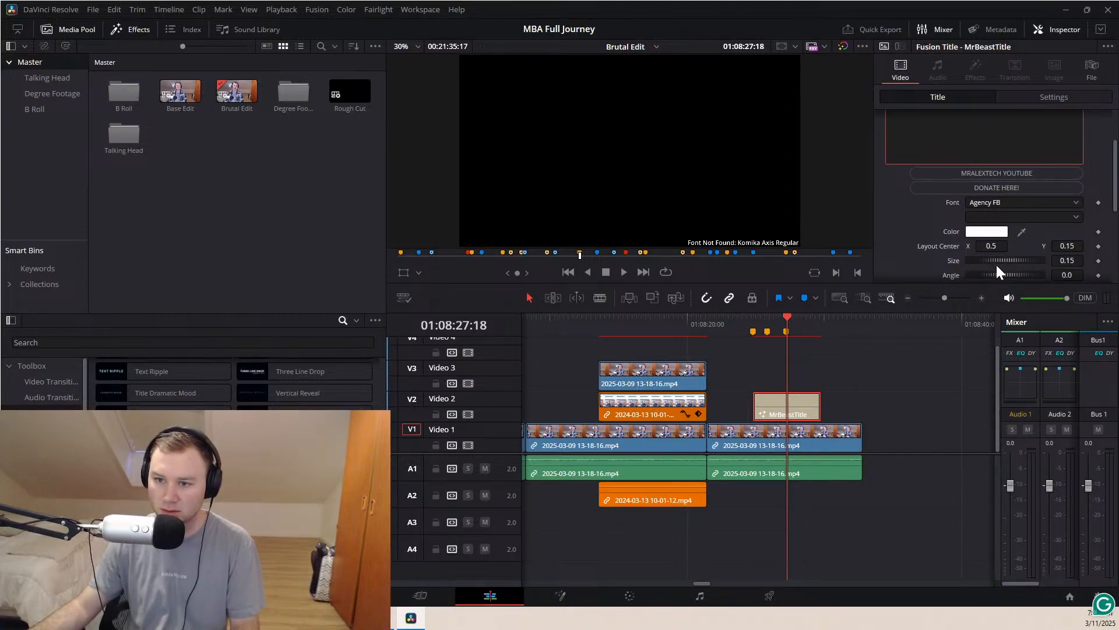
pyautogui.click(1012, 200)
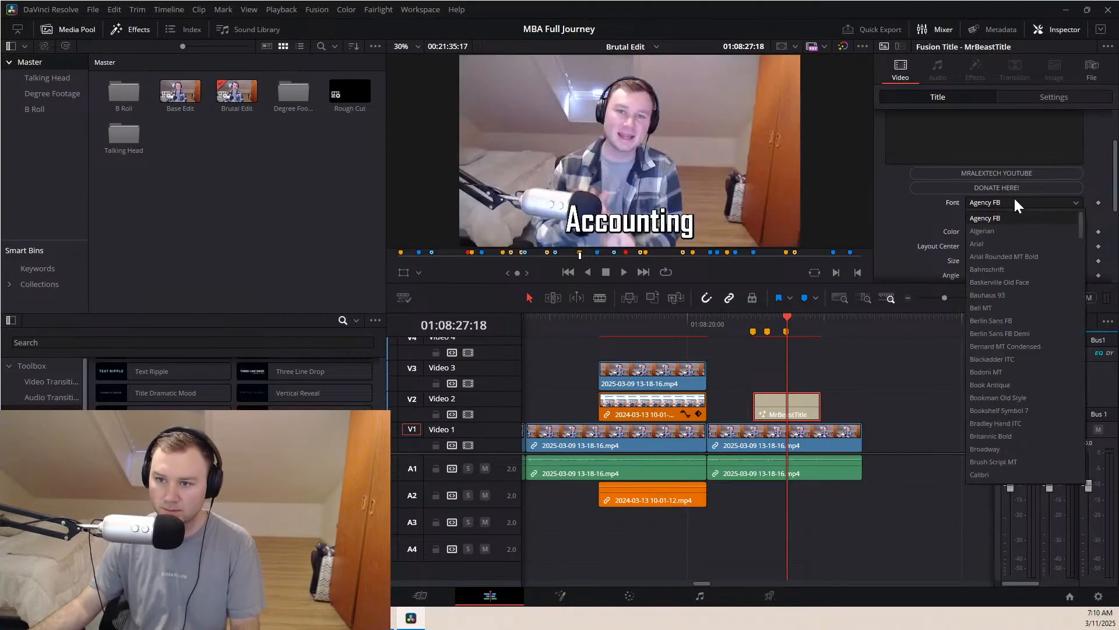
pyautogui.click(1001, 243)
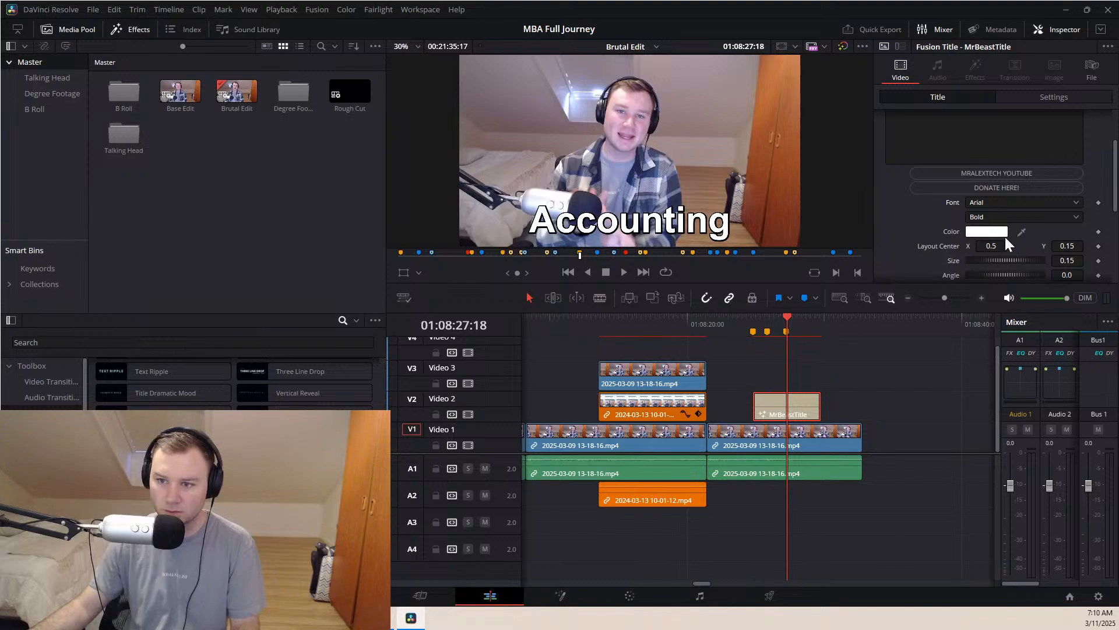
pyautogui.scroll(-2, 1005, 236)
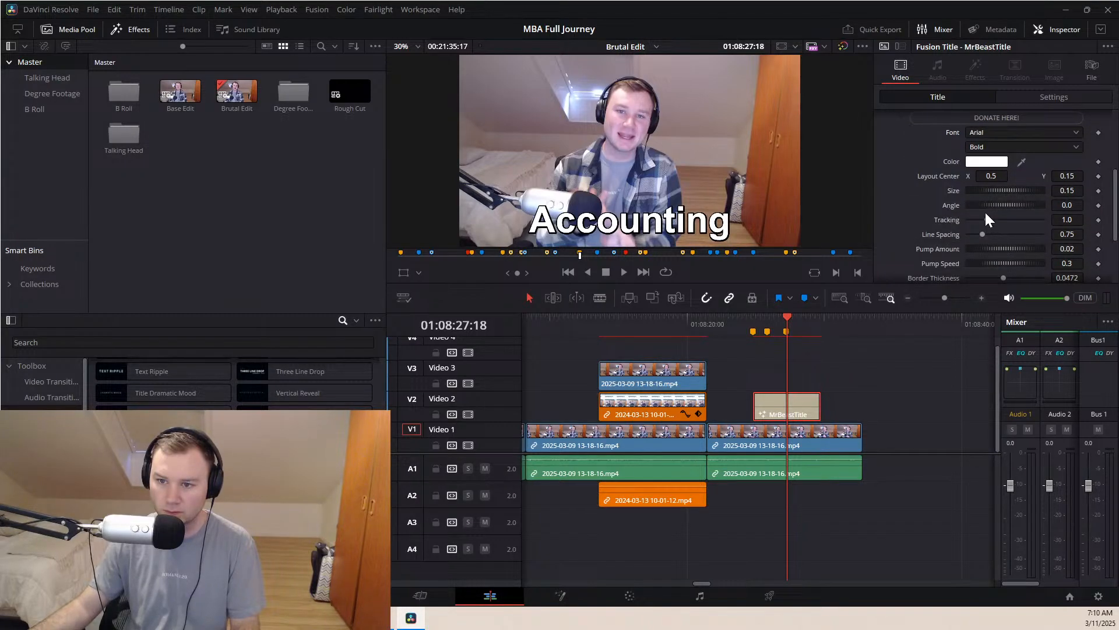
pyautogui.moveTo(1002, 191); pyautogui.dragTo(1002, 194)
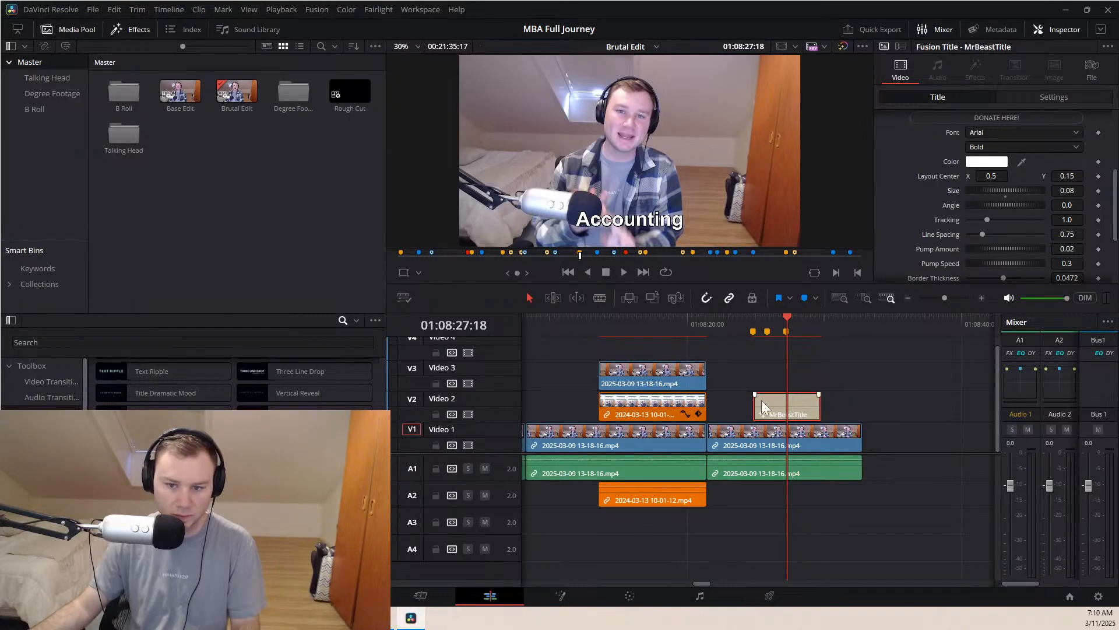
# Duplicate the Accounting title onto Video 3 and Video 4 at the next two course markers and play the section
pyautogui.moveTo(767, 413); pyautogui.dragTo(797, 352)
pyautogui.click(744, 321)
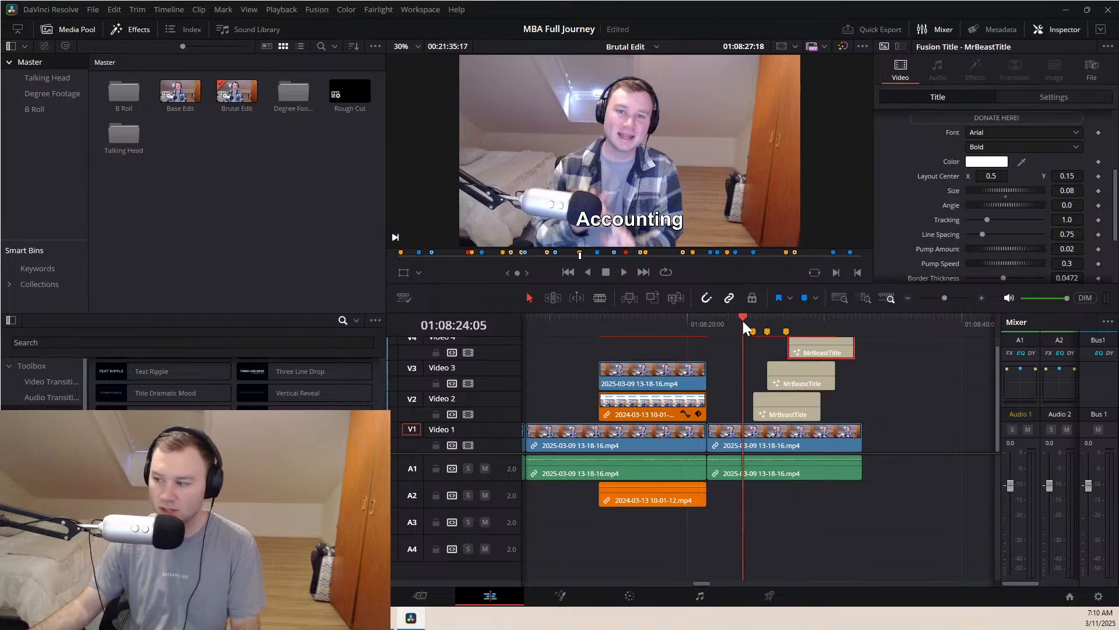
pyautogui.press('space')
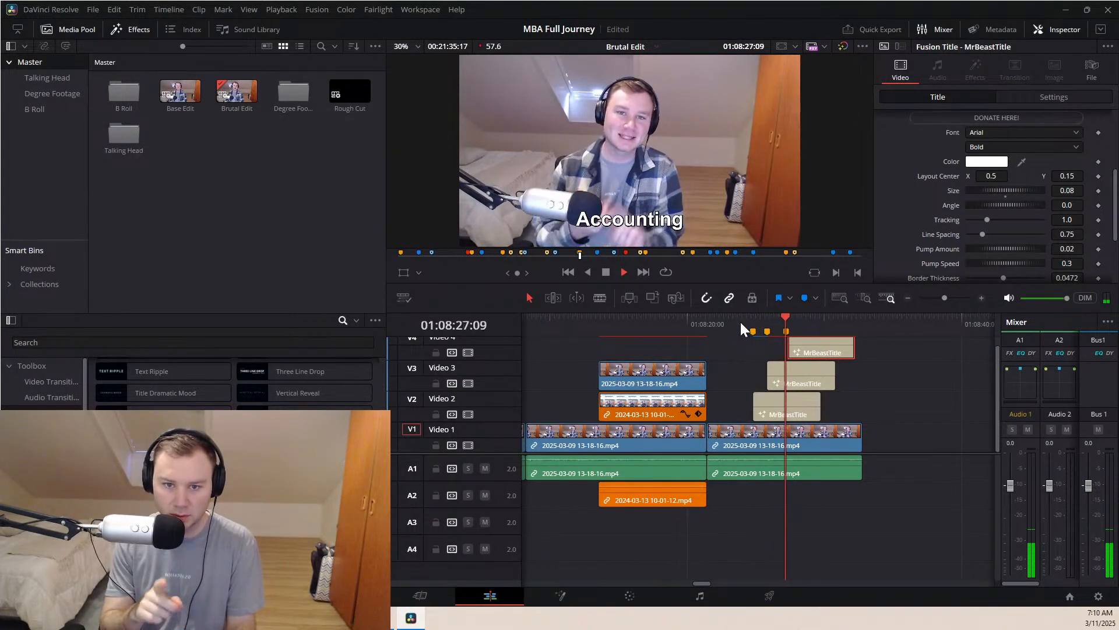
pyautogui.press('space')
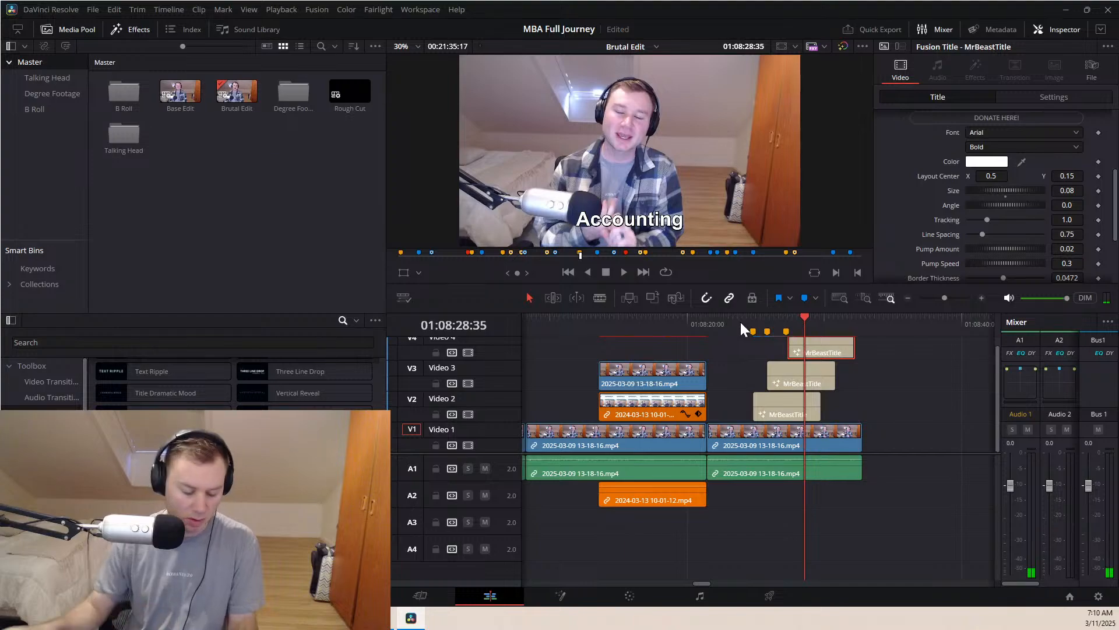
# Find the frame where the first course name starts and move the Accounting marker to 01:08:24:38
pyautogui.scroll(6, 757, 360)
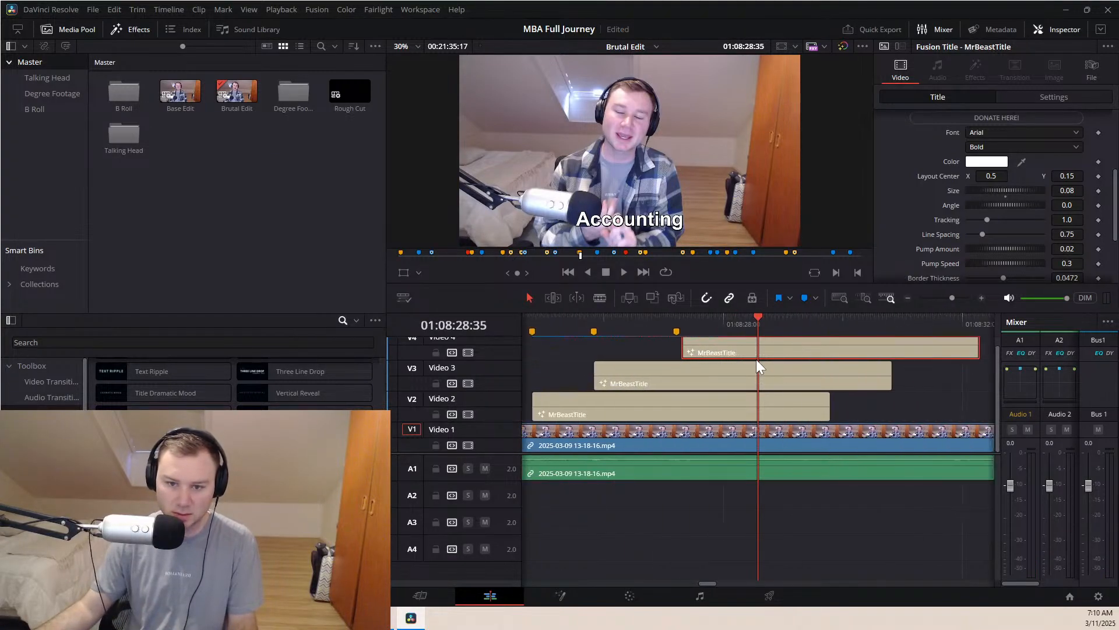
pyautogui.scroll(-5, 684, 348)
pyautogui.click(683, 317)
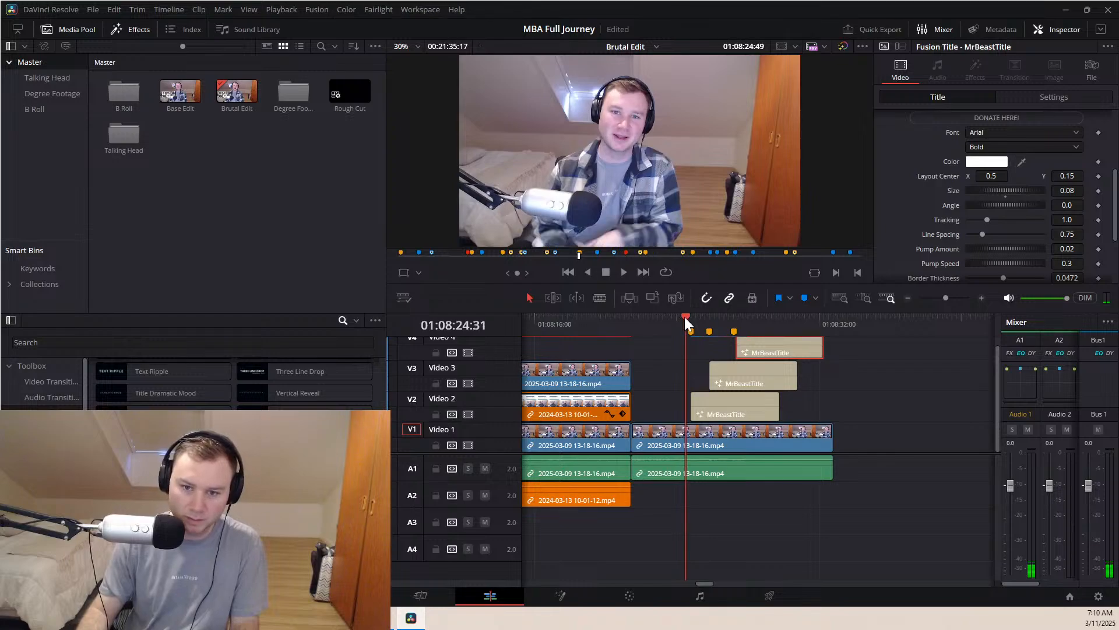
pyautogui.press('space')
pyautogui.press('j')
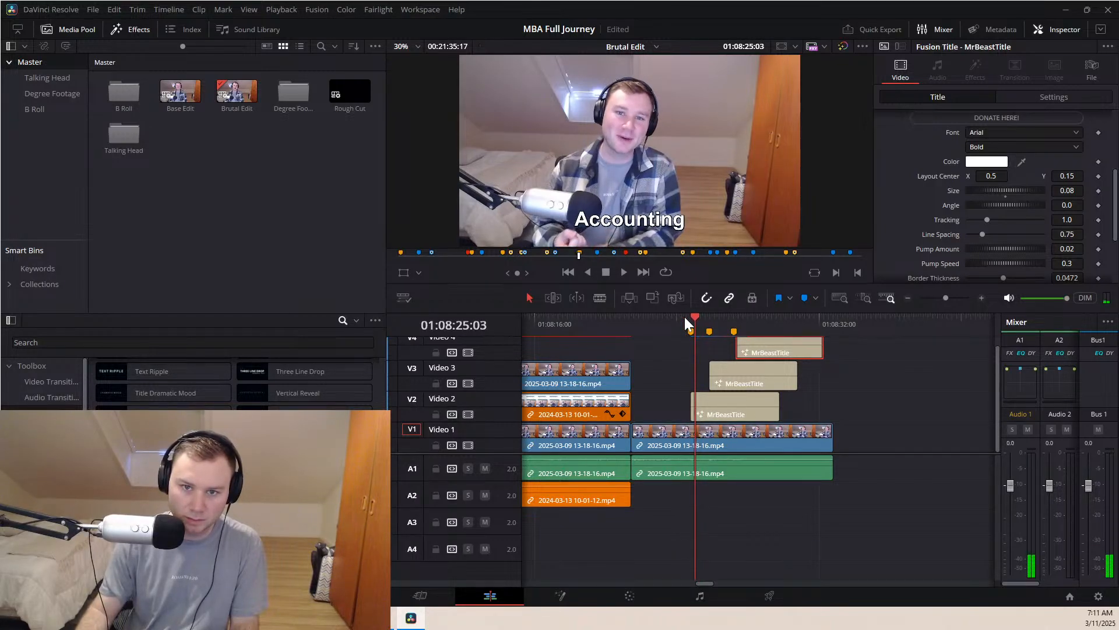
pyautogui.press('Left')
pyautogui.press('Left')
pyautogui.press('Left')
pyautogui.press('Left')
pyautogui.press('Left')
pyautogui.press('Left')
pyautogui.press('Left')
pyautogui.press('Left')
pyautogui.press('Left')
pyautogui.press('Left')
pyautogui.press('Left')
pyautogui.press('Left')
pyautogui.press('Left')
pyautogui.press('Left')
pyautogui.press('Left')
pyautogui.press('Left')
pyautogui.press('Right')
pyautogui.press('Right')
pyautogui.press('Right')
pyautogui.press('Right')
pyautogui.press('Right')
pyautogui.press('Right')
pyautogui.press('Right')
pyautogui.press('Right')
pyautogui.press('Right')
pyautogui.press('Right')
pyautogui.press('Right')
pyautogui.press('Right')
pyautogui.press('Right')
pyautogui.press('Right')
pyautogui.press('Right')
pyautogui.press('Right')
pyautogui.press('Right')
pyautogui.press('Right')
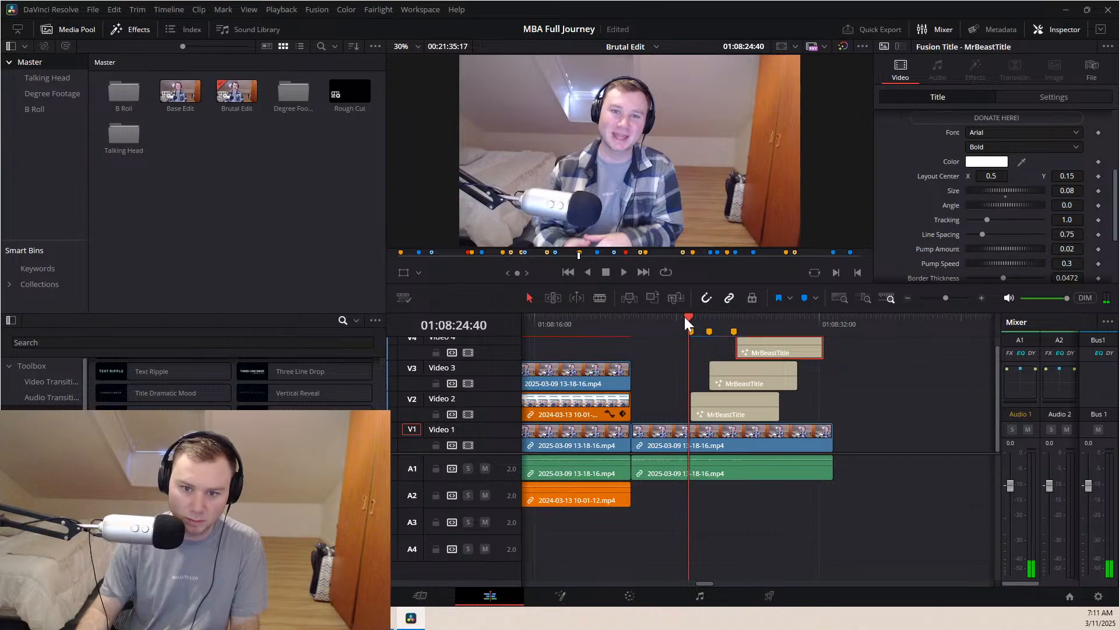
pyautogui.press('Left')
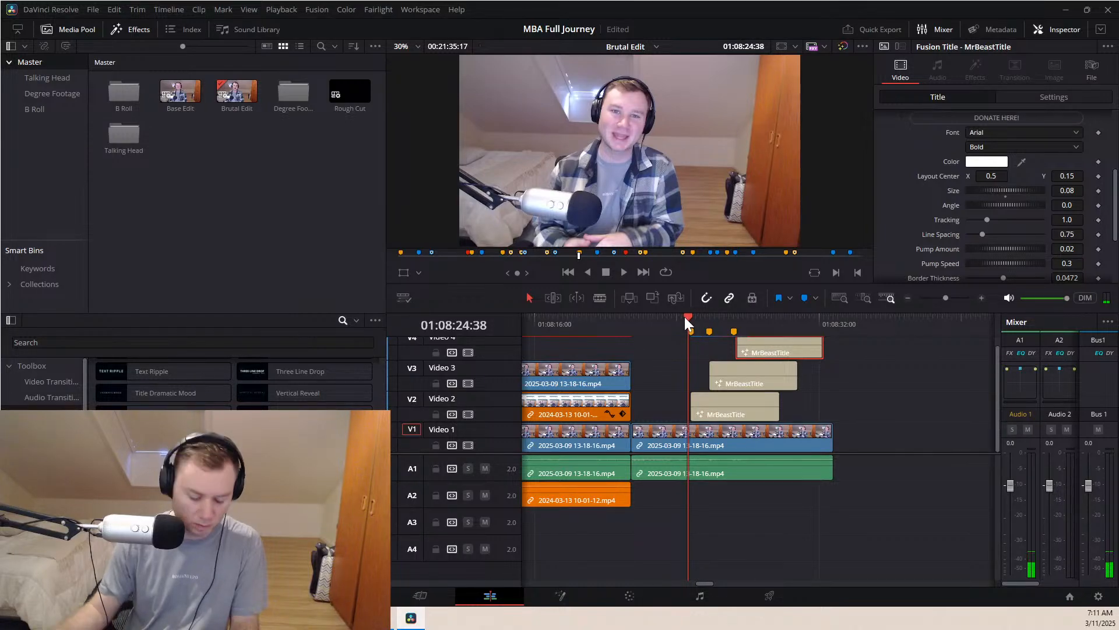
pyautogui.scroll(3, 694, 369)
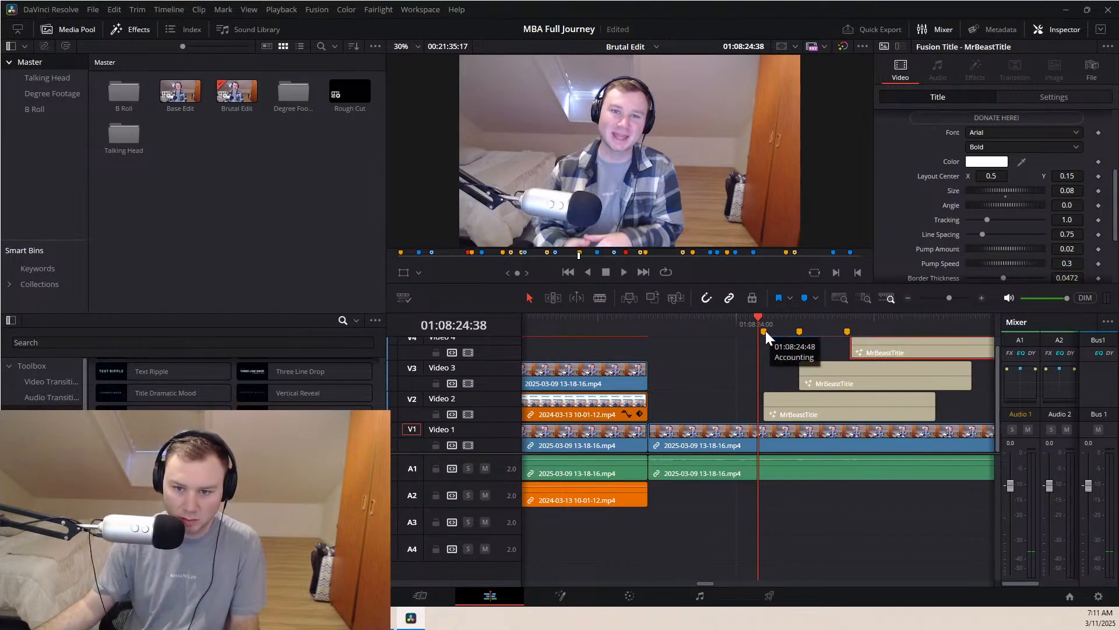
pyautogui.moveTo(765, 330); pyautogui.dragTo(758, 331)
# Find where the second course name starts and move the second course marker to about 01:08:25:39
pyautogui.press('space')
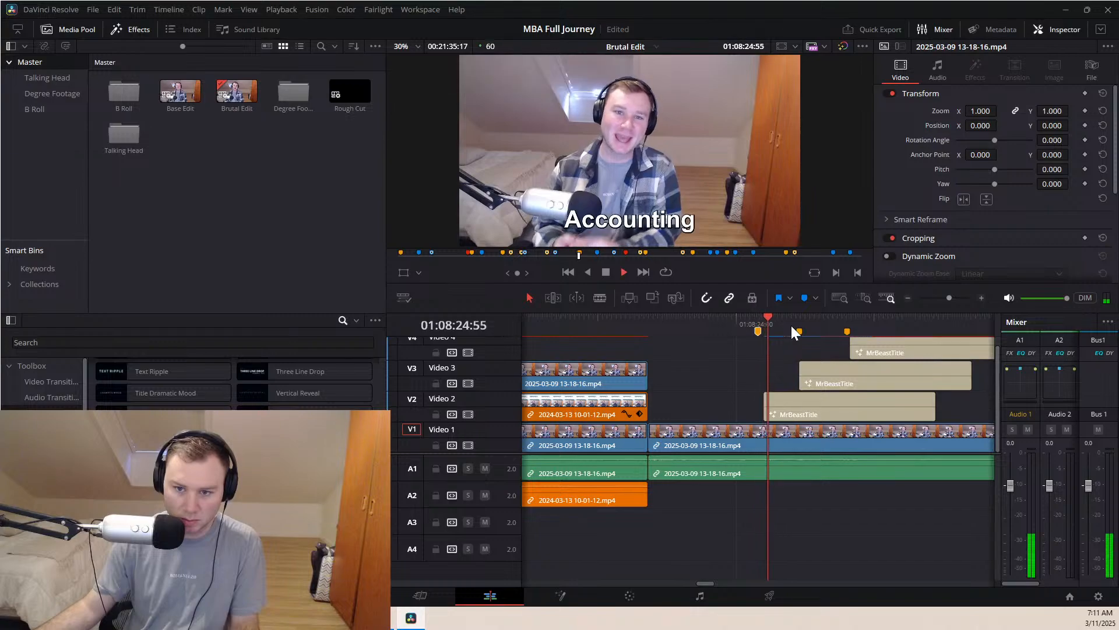
pyautogui.press('space')
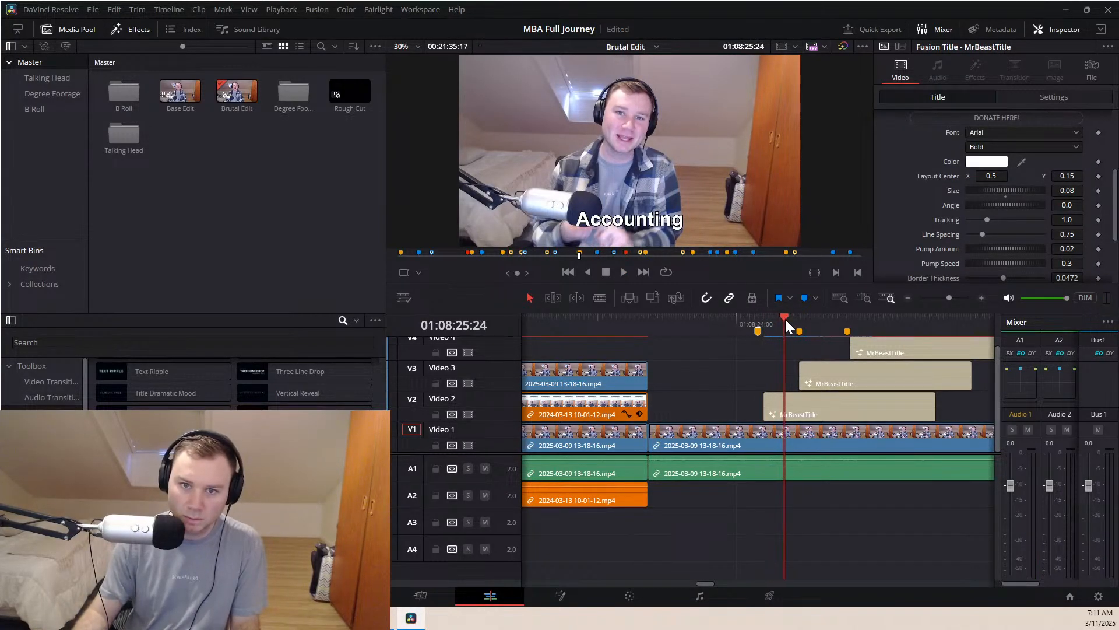
pyautogui.press('Right')
pyautogui.press('Right')
pyautogui.press('Right')
pyautogui.press('Right')
pyautogui.press('Right')
pyautogui.press('Right')
pyautogui.press('Right')
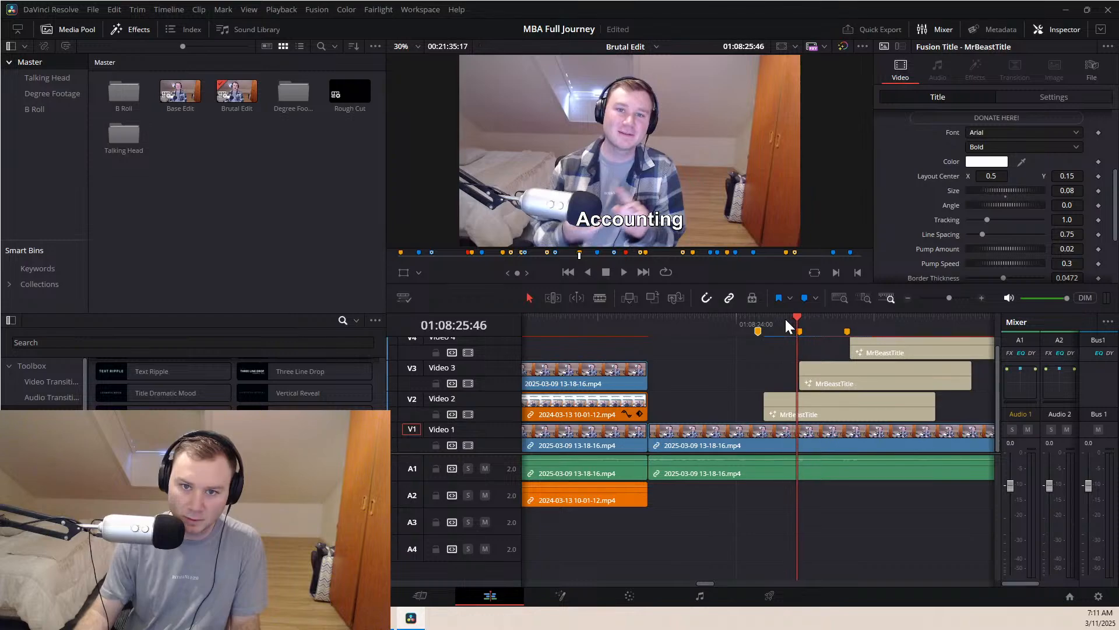
pyautogui.press('Left')
pyautogui.press('Left')
pyautogui.press('Left')
pyautogui.press('Left')
pyautogui.press('Left')
pyautogui.press('Left')
pyautogui.press('Left')
pyautogui.press('Left')
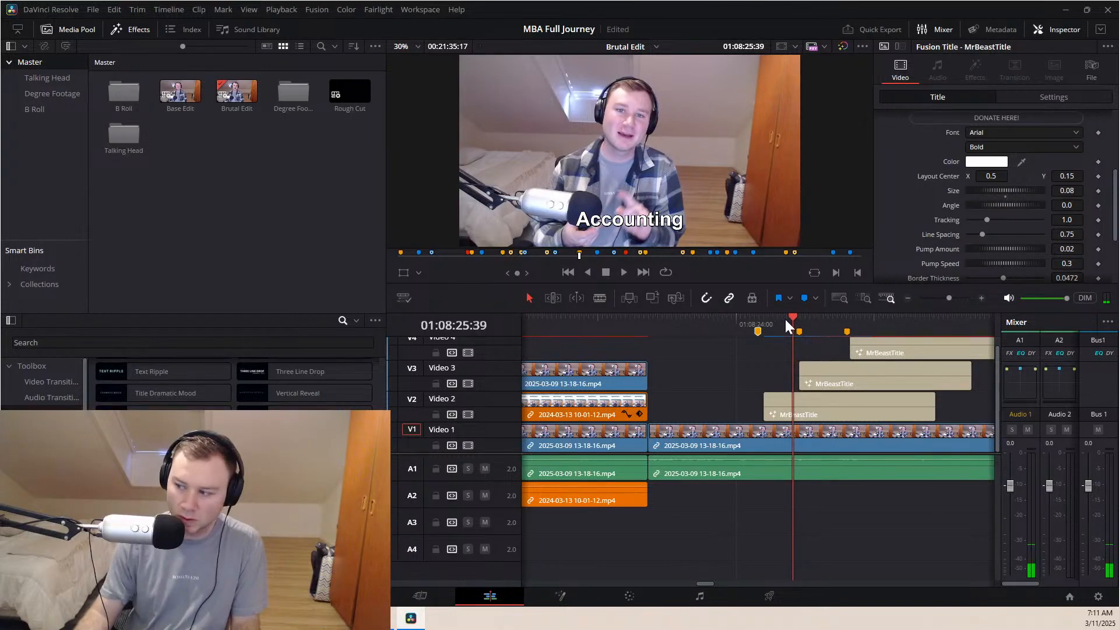
pyautogui.moveTo(800, 334)
pyautogui.moveTo(800, 334); pyautogui.dragTo(791, 333)
# Move the Data Driven Decision marker to 01:08:26:58 and extend the three title clips' starts back to their markers
pyautogui.press('space')
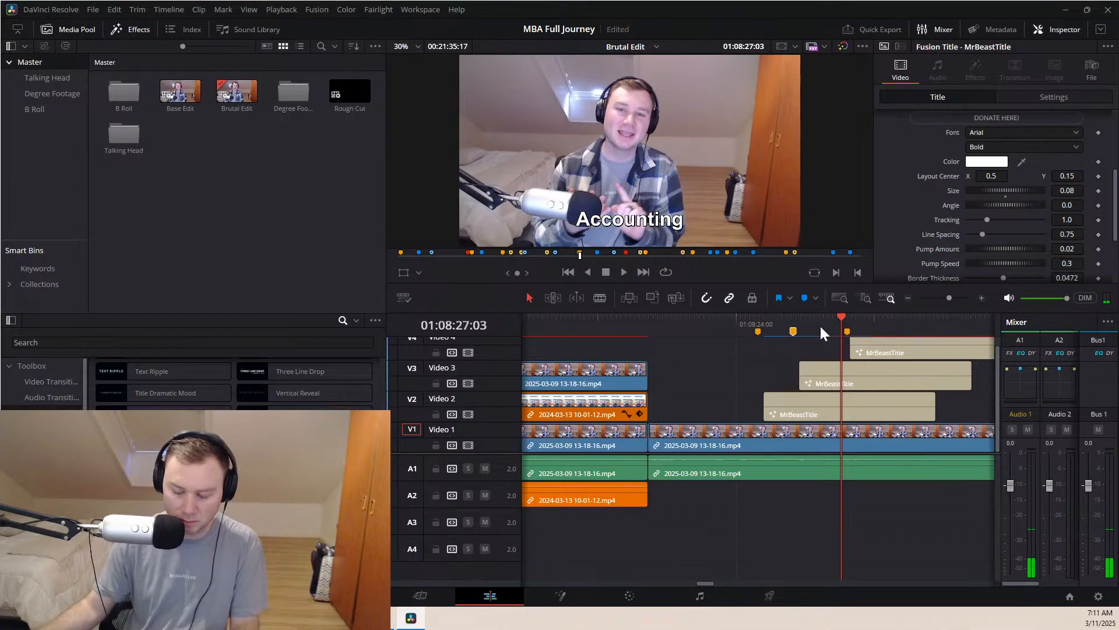
pyautogui.press('Left')
pyautogui.press('Left')
pyautogui.press('Left')
pyautogui.press('Left')
pyautogui.press('Left')
pyautogui.press('Left')
pyautogui.press('Left')
pyautogui.press('Left')
pyautogui.press('Left')
pyautogui.press('Left')
pyautogui.press('Left')
pyautogui.press('Left')
pyautogui.press('Left')
pyautogui.press('Left')
pyautogui.press('Left')
pyautogui.press('Left')
pyautogui.press('Left')
pyautogui.press('Left')
pyautogui.press('Left')
pyautogui.press('Left')
pyautogui.press('Right')
pyautogui.press('Right')
pyautogui.press('Right')
pyautogui.press('Right')
pyautogui.press('Right')
pyautogui.press('Right')
pyautogui.press('Right')
pyautogui.press('Right')
pyautogui.press('Right')
pyautogui.press('Right')
pyautogui.press('Right')
pyautogui.press('Right')
pyautogui.press('Right')
pyautogui.press('Right')
pyautogui.press('Right')
pyautogui.press('Right')
pyautogui.press('Right')
pyautogui.press('Right')
pyautogui.press('Right')
pyautogui.press('Right')
pyautogui.press('Right')
pyautogui.press('Right')
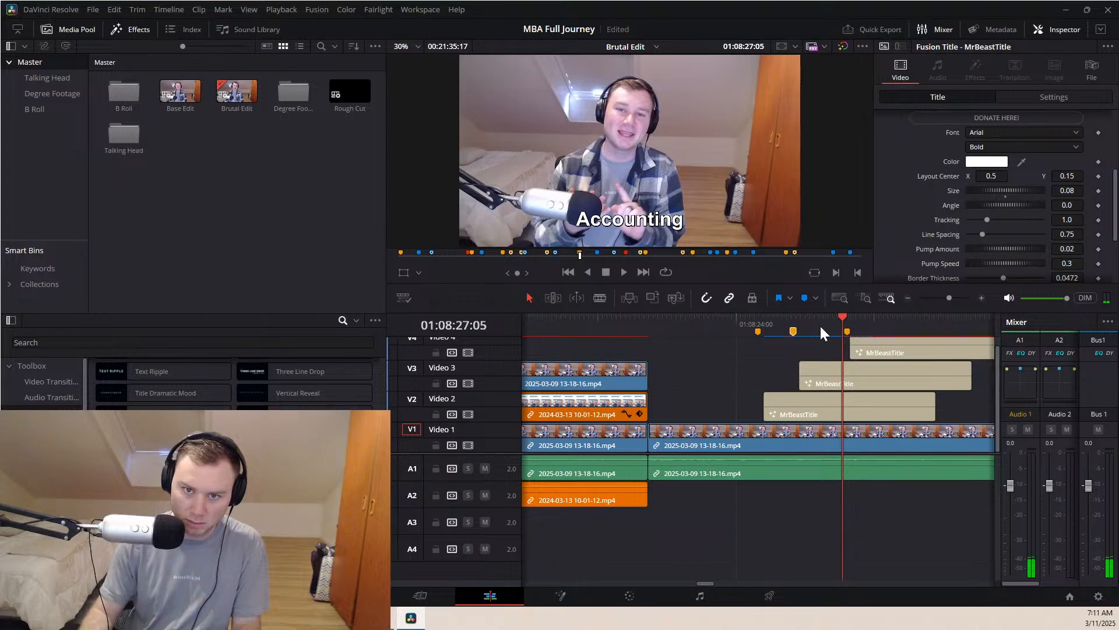
pyautogui.press('Left')
pyautogui.press('Left')
pyautogui.press('Left')
pyautogui.press('Left')
pyautogui.press('Left')
pyautogui.press('Left')
pyautogui.press('Left')
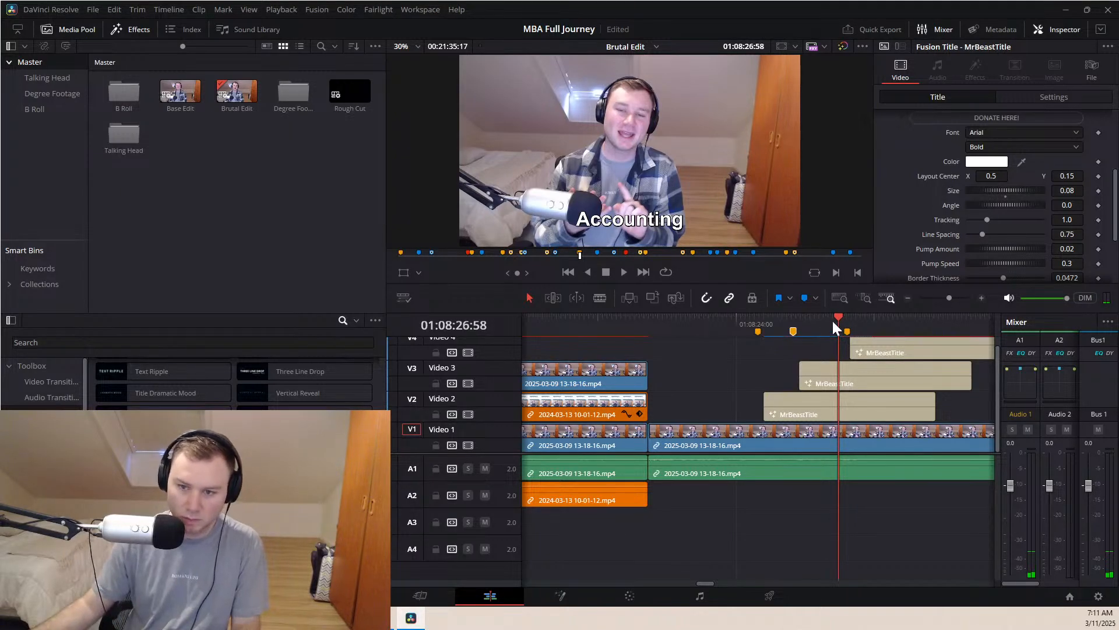
pyautogui.moveTo(846, 331)
pyautogui.mouseDown()
pyautogui.moveTo(846, 348)
pyautogui.moveTo(752, 404)
pyautogui.mouseUp()
pyautogui.click(725, 317)
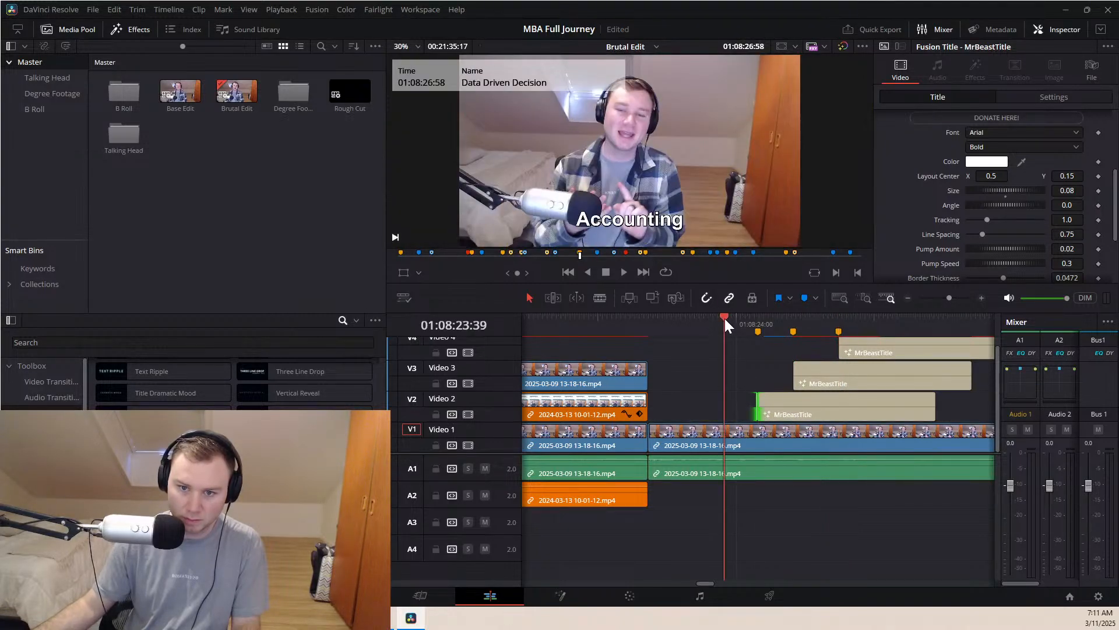
pyautogui.press('space')
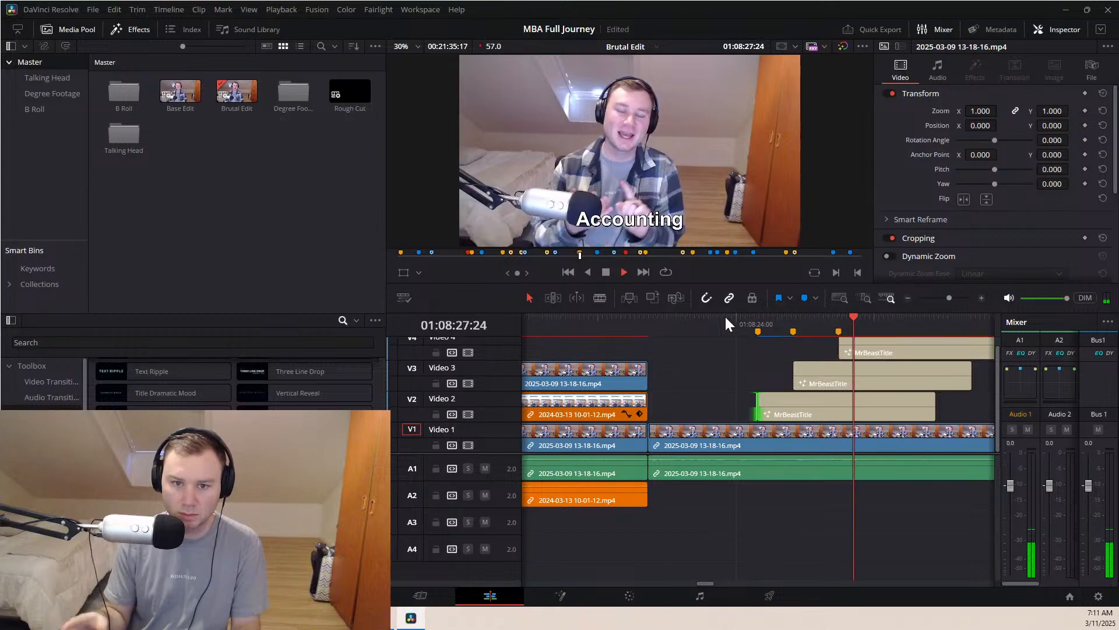
# Stop playback and change the text of the second course title on Video 3 to "Finance"
pyautogui.press('space')
pyautogui.click(810, 410)
pyautogui.click(827, 377)
pyautogui.scroll(3, 925, 242)
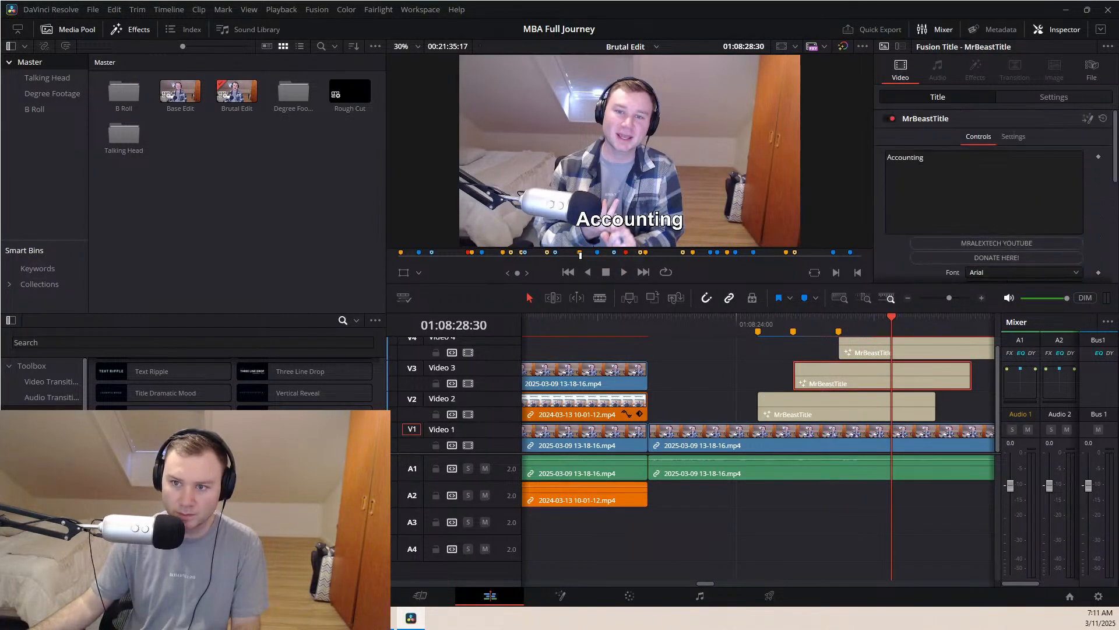
pyautogui.write('inance')
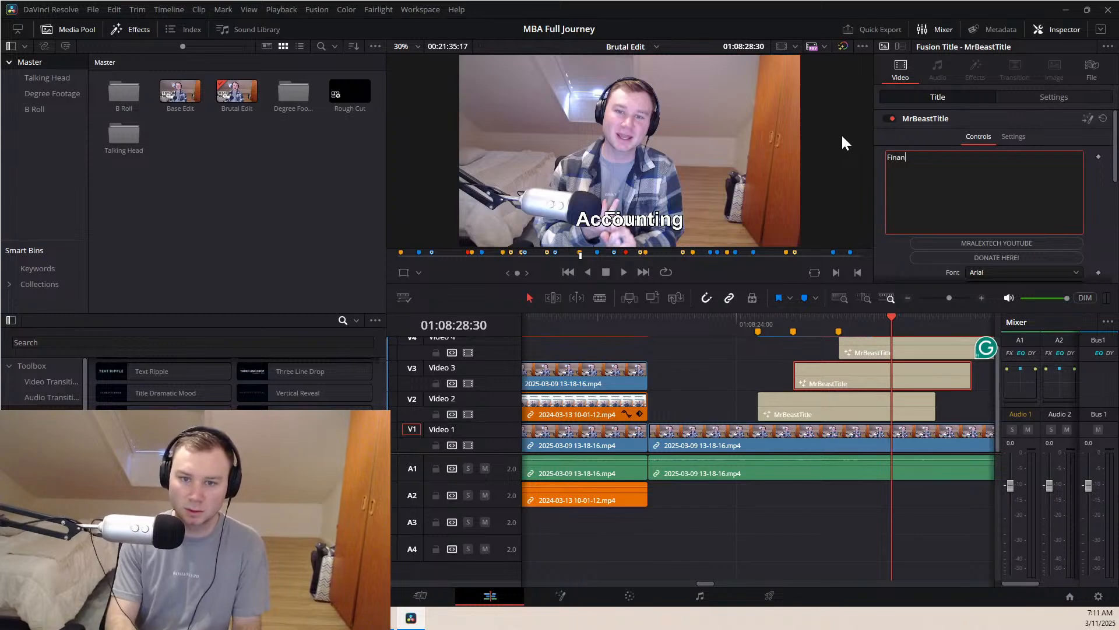
# Change the Video 4 title text to "Data Driven" on the first line and "Decision Making" on the second
pyautogui.click(854, 347)
pyautogui.moveTo(934, 158); pyautogui.dragTo(869, 151)
pyautogui.write('Data')
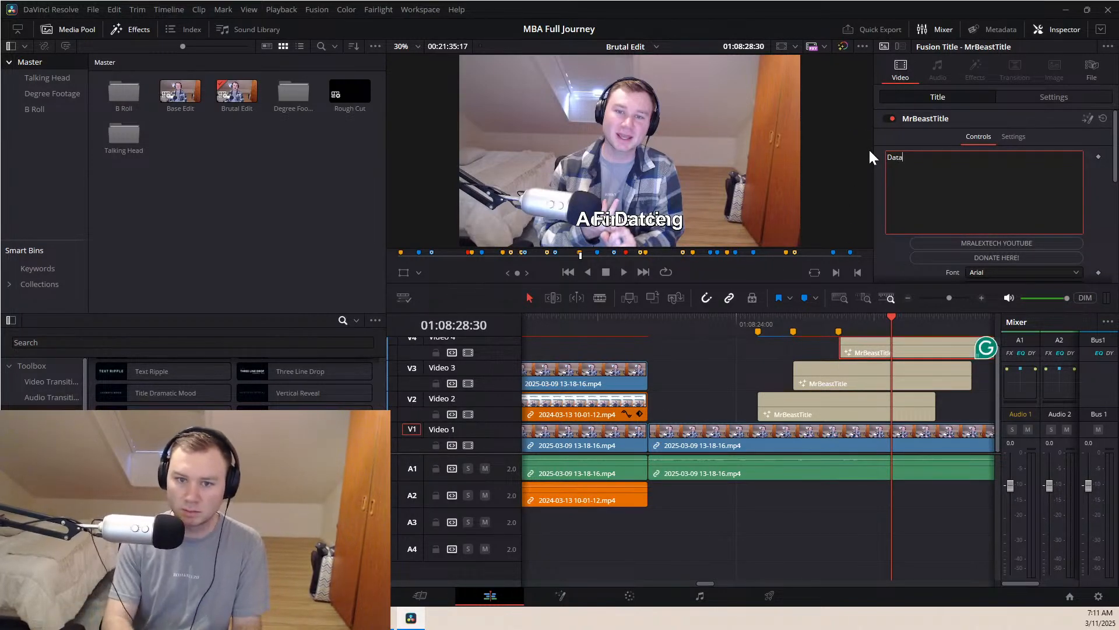
pyautogui.write(' Driven ')
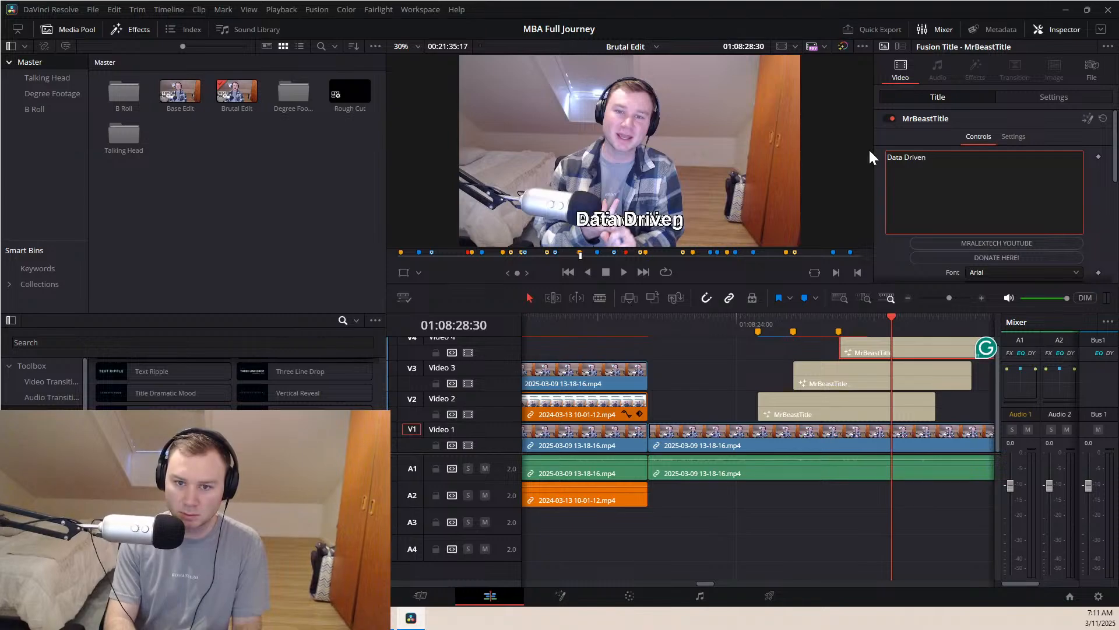
pyautogui.write('Decisionmaking')
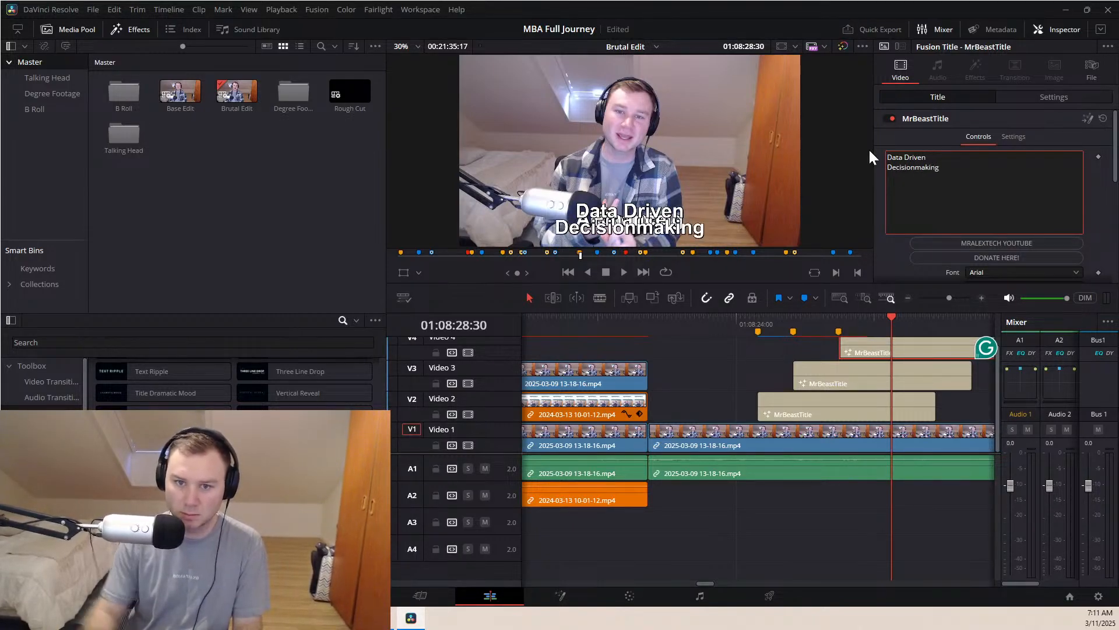
pyautogui.hotkey('alt', 'Tab')
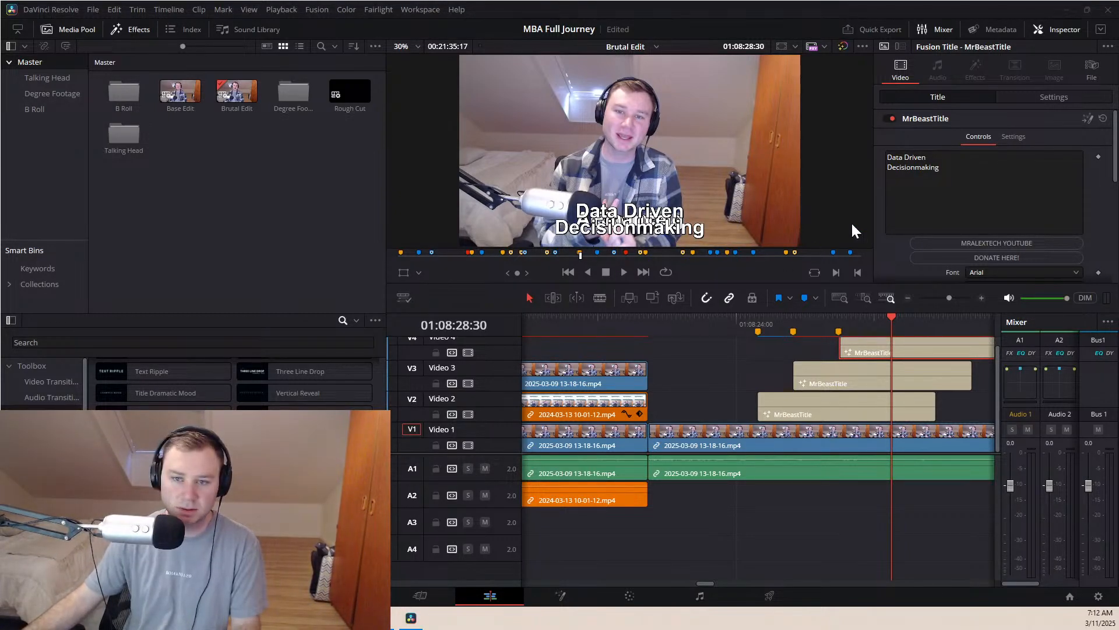
pyautogui.click(916, 167)
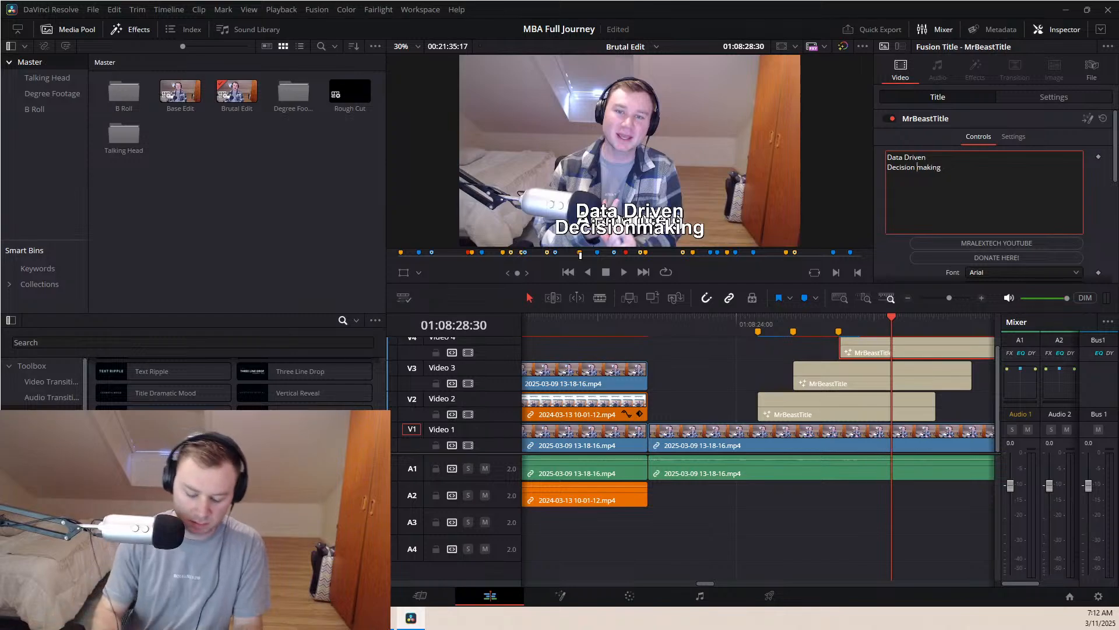
pyautogui.press('Delete')
pyautogui.write('M')
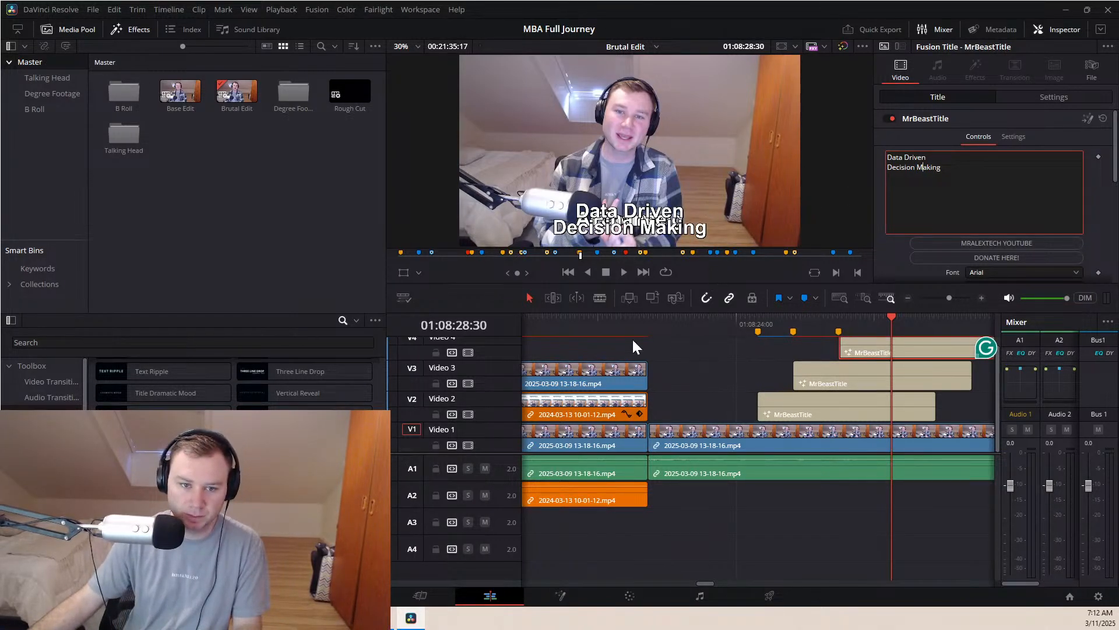
# Move the Data Driven Decision Making title above the speaker's head and the Finance title to the right of the head
pyautogui.click(401, 272)
pyautogui.moveTo(612, 219); pyautogui.dragTo(623, 65)
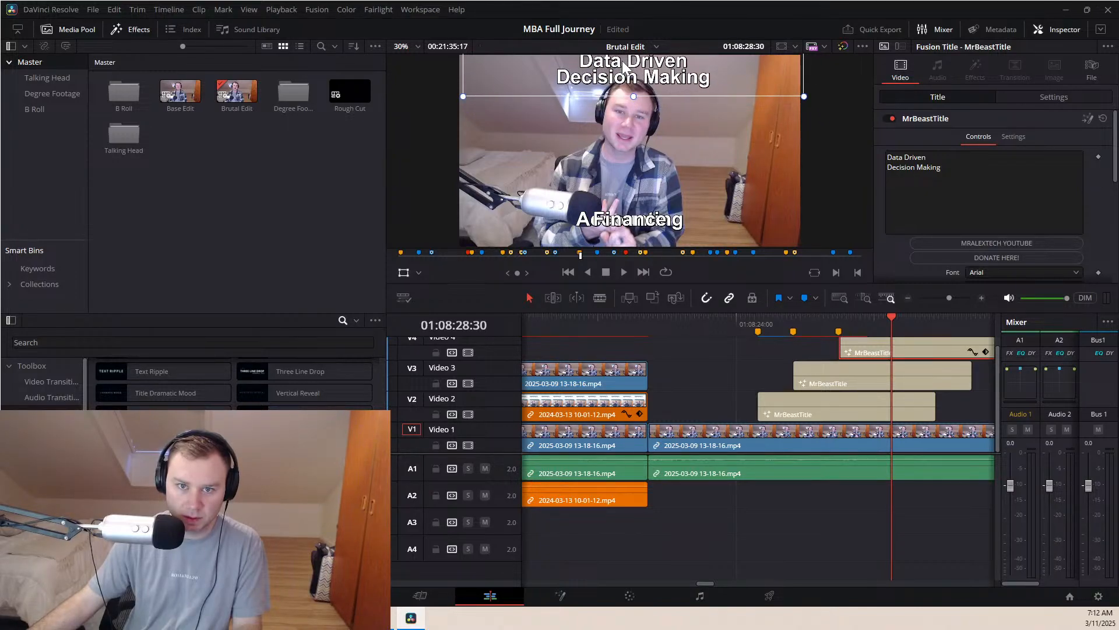
pyautogui.click(820, 366)
pyautogui.moveTo(652, 215); pyautogui.dragTo(743, 128)
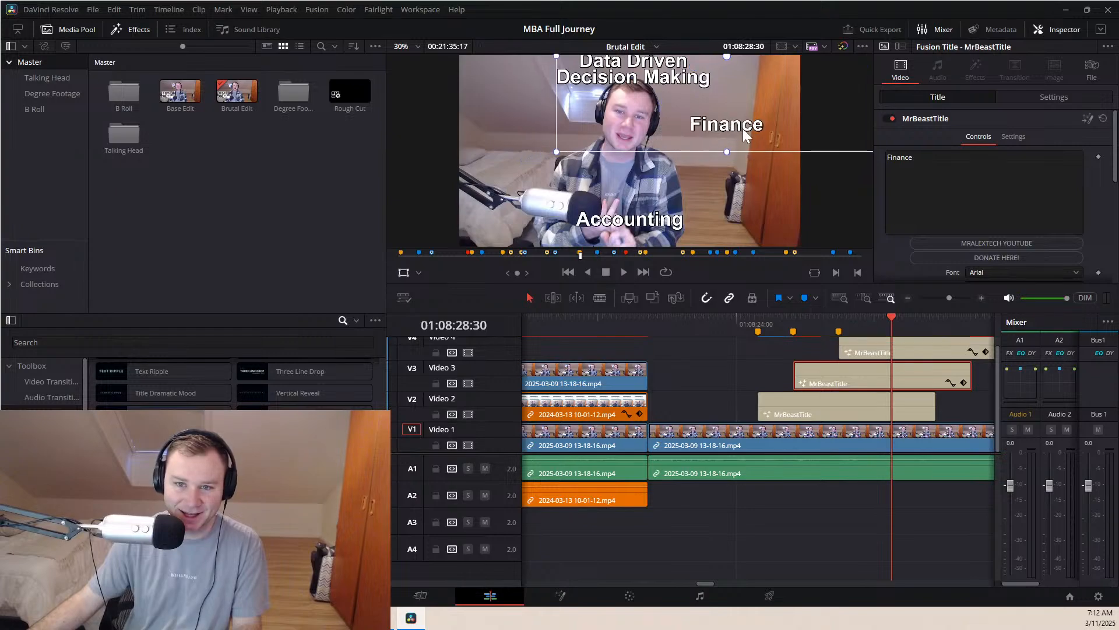
# Move the Accounting title to the left of the speaker's head and nudge the Data Driven Decision Making title slightly down and right
pyautogui.click(811, 402)
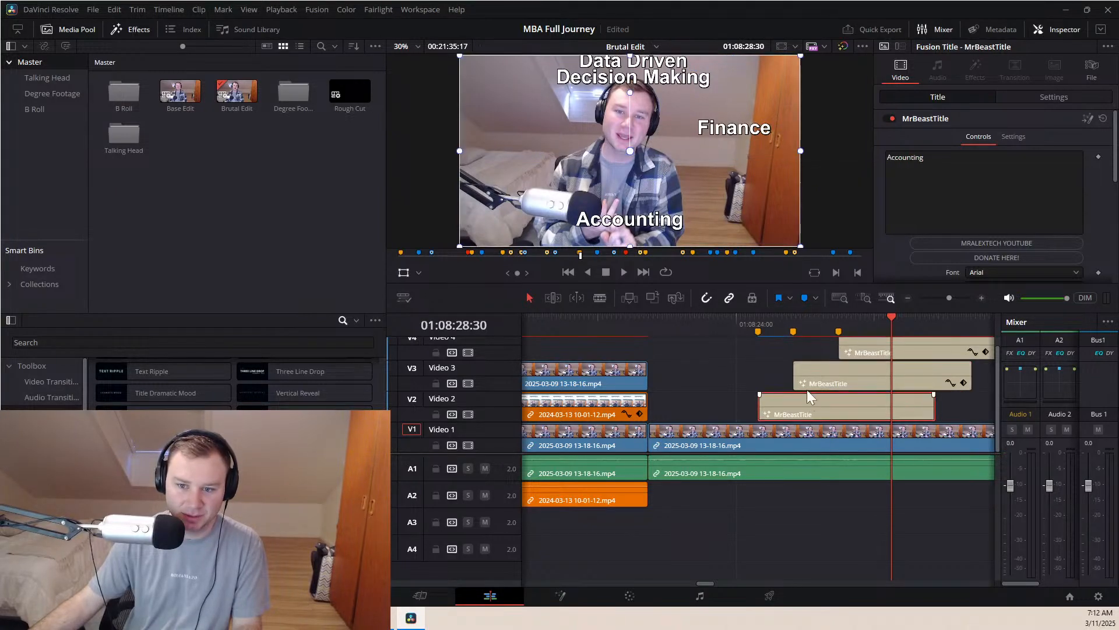
pyautogui.moveTo(652, 225); pyautogui.dragTo(540, 127)
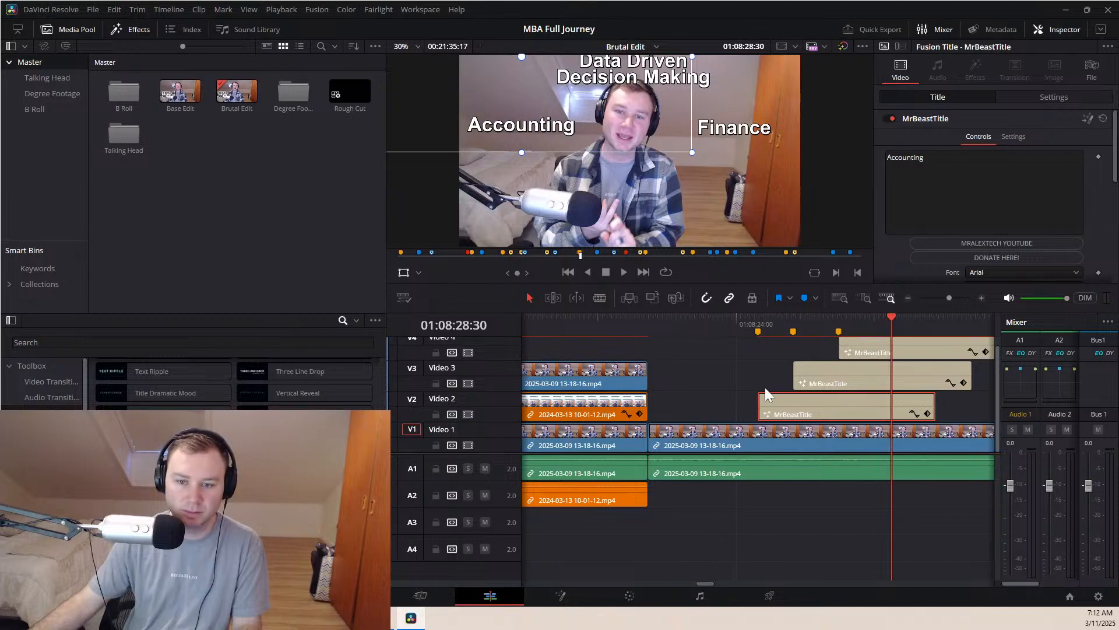
pyautogui.click(866, 346)
pyautogui.moveTo(654, 84); pyautogui.dragTo(658, 85)
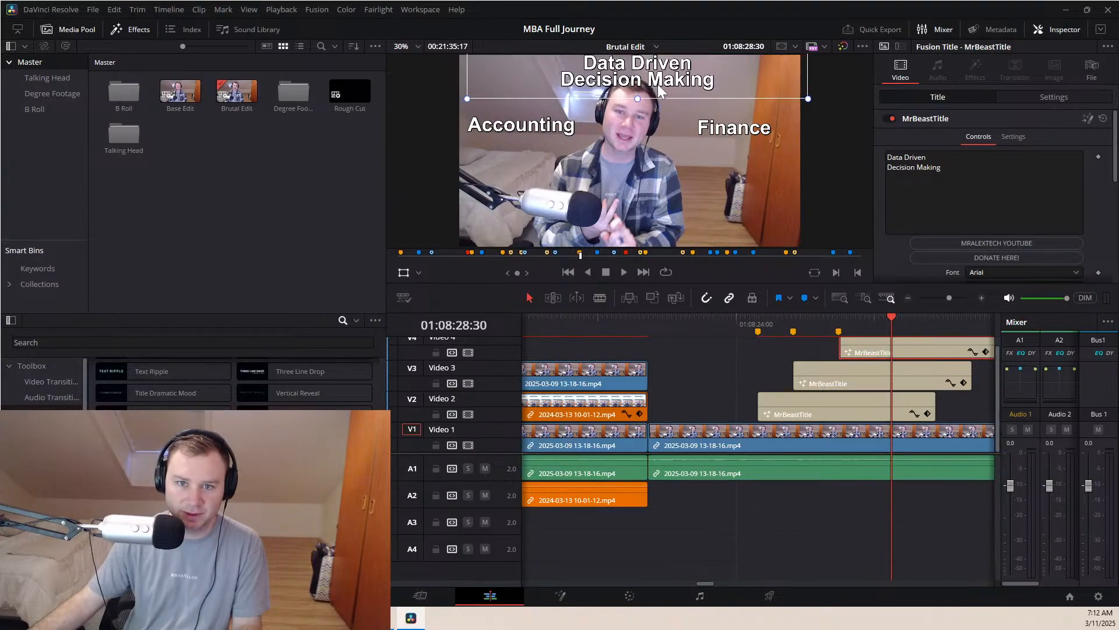
# Play the section from the Accounting marker at 01:08:24:38 to check the timing of the three course titles
pyautogui.click(748, 324)
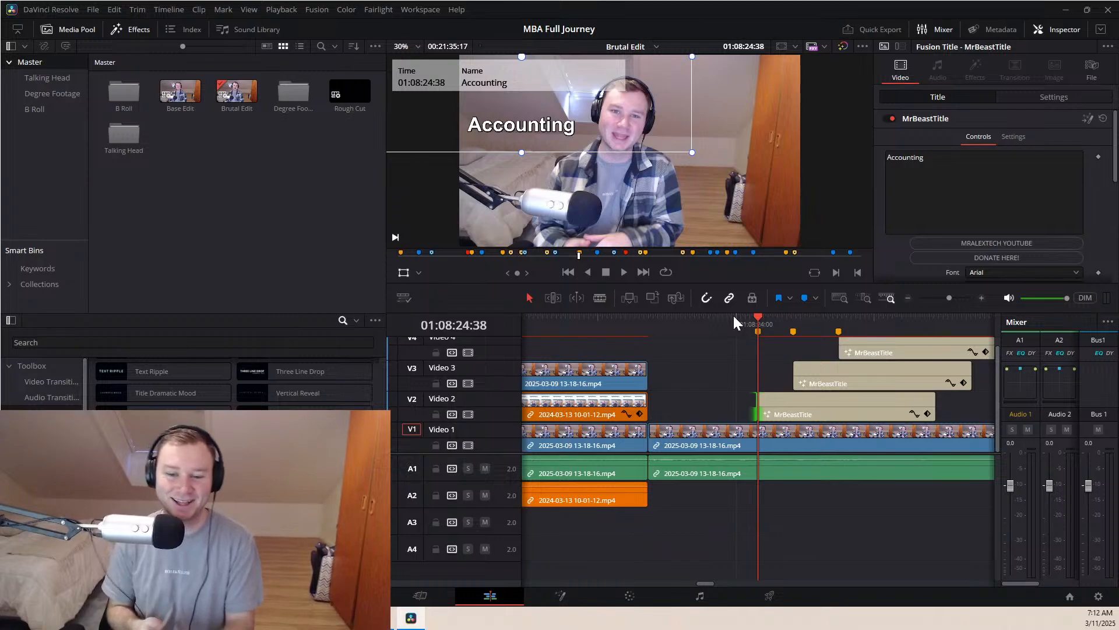
pyautogui.press('space')
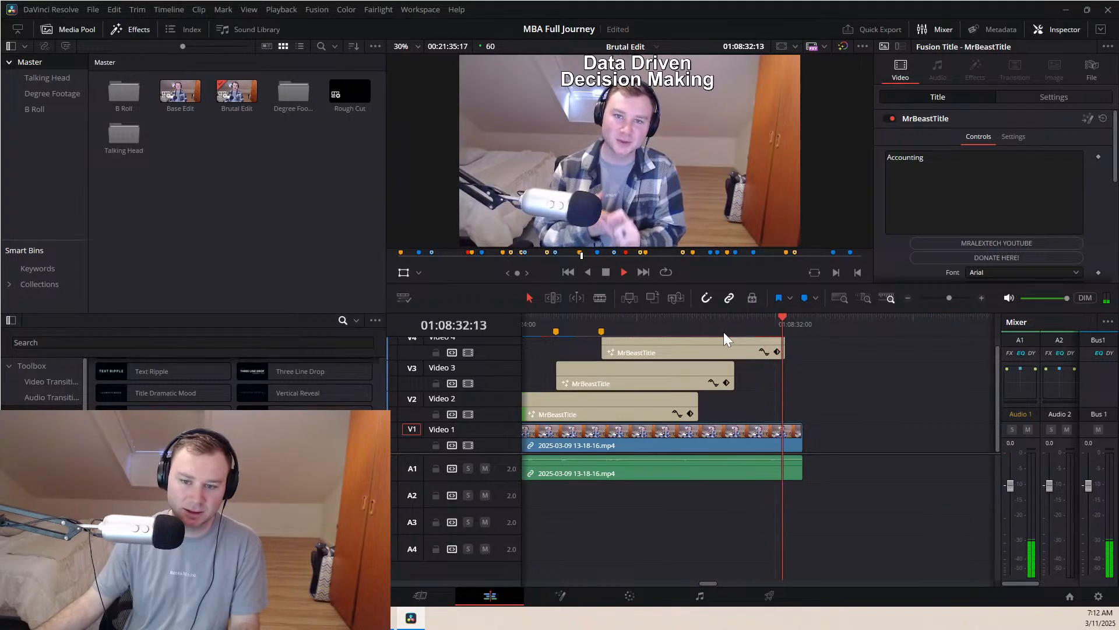
pyautogui.click(811, 393)
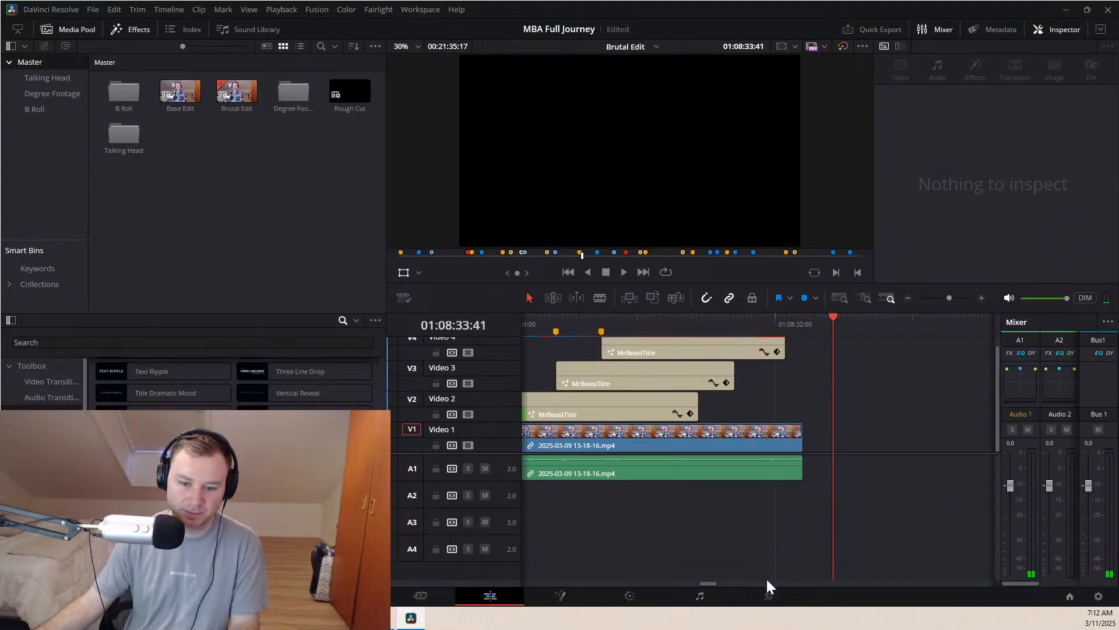
# Play the next section from its first talking-head clip and add a timeline marker at 01:09:32:56, where the tip begins
pyautogui.moveTo(711, 583); pyautogui.dragTo(725, 581)
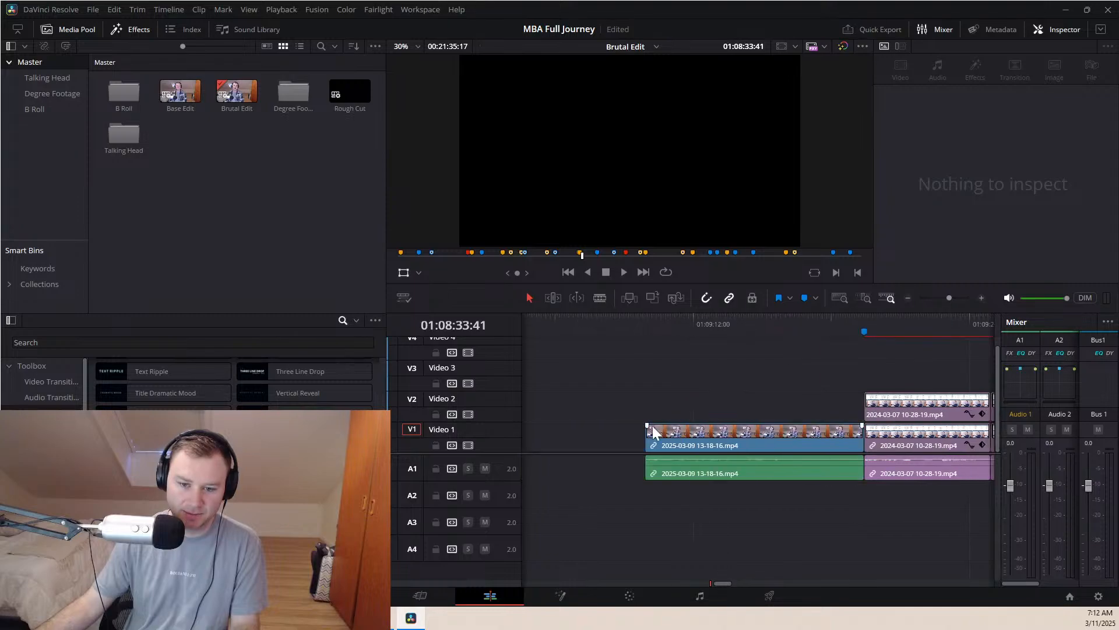
pyautogui.click(647, 334)
pyautogui.press('space')
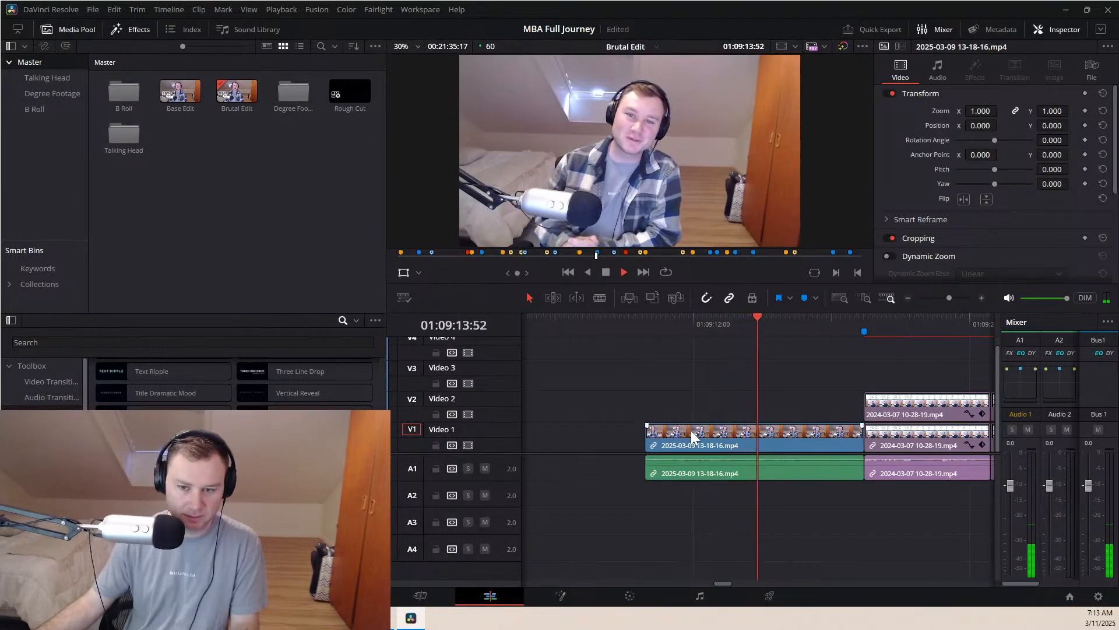
pyautogui.scroll(-3, 692, 431)
pyautogui.scroll(-1, 693, 431)
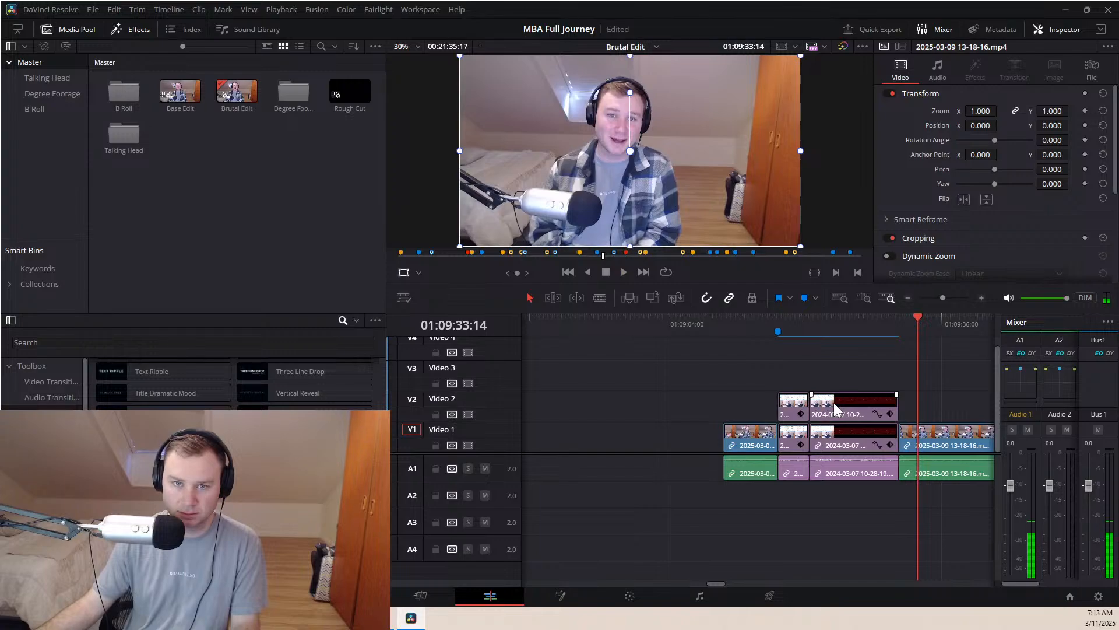
pyautogui.press('space')
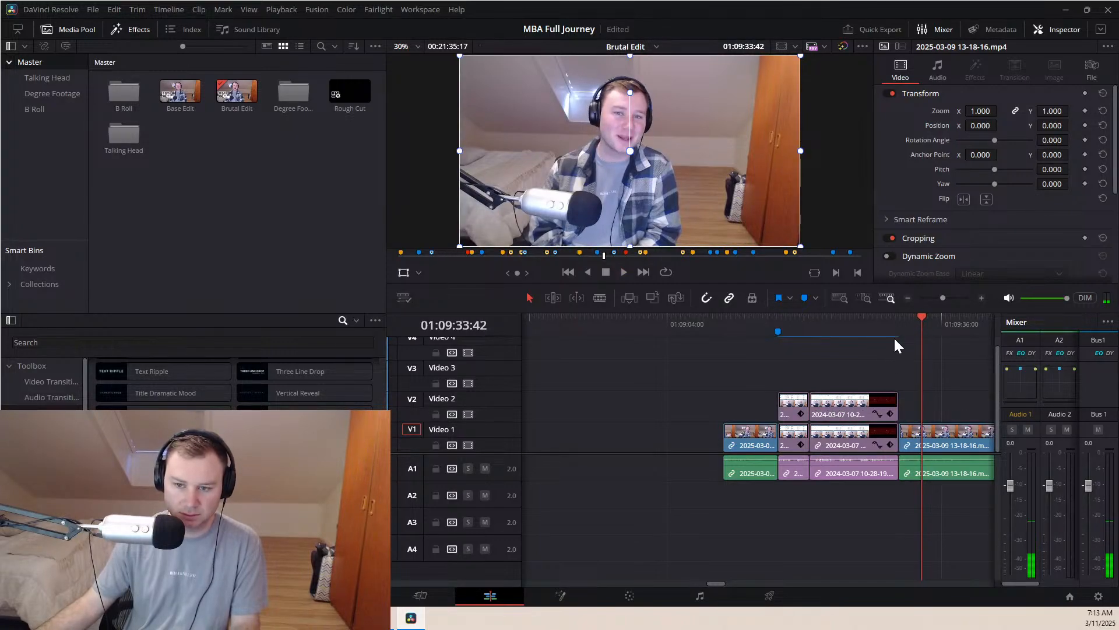
pyautogui.click(912, 321)
pyautogui.click(916, 322)
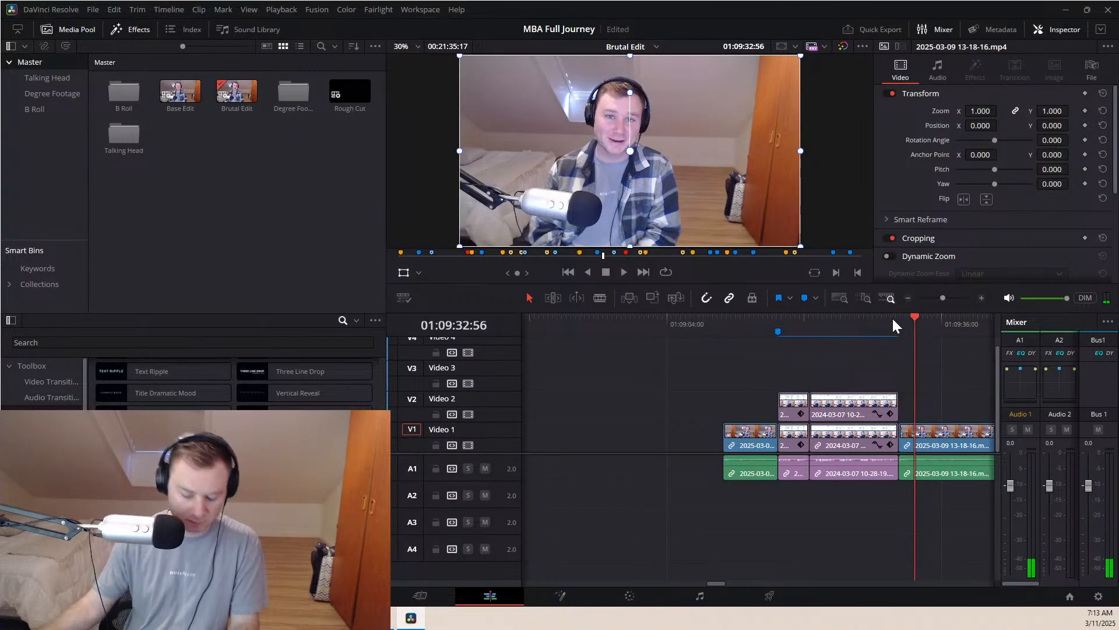
pyautogui.press('m')
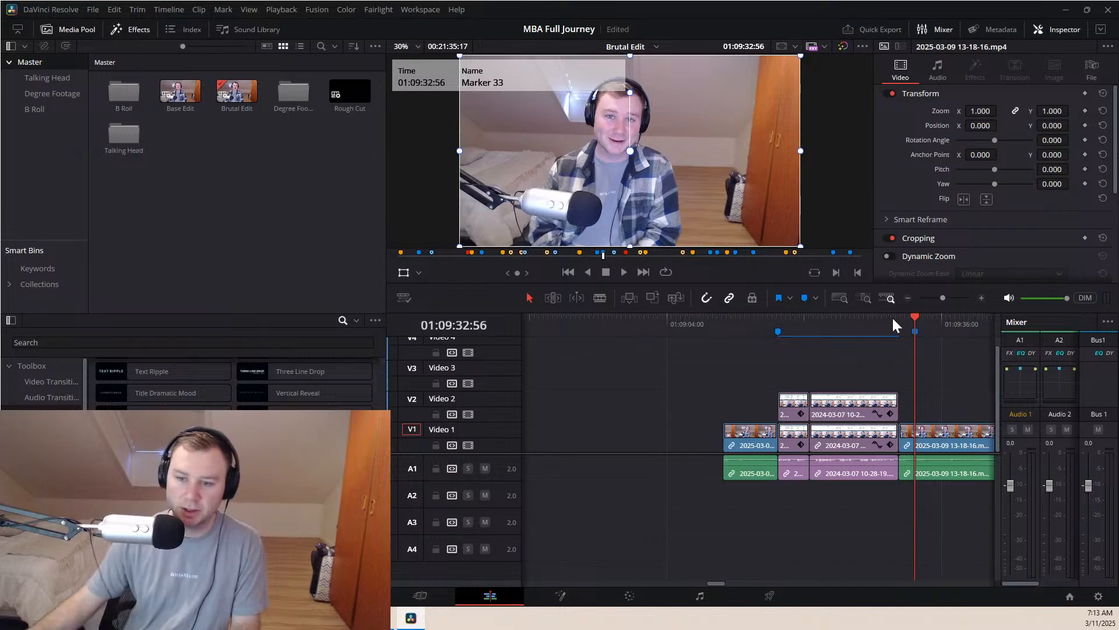
# Color the new marker yellow, name it "Tip:" and enter "Don't Overstudy!" as its note
pyautogui.click(912, 330)
pyautogui.doubleClick(913, 330)
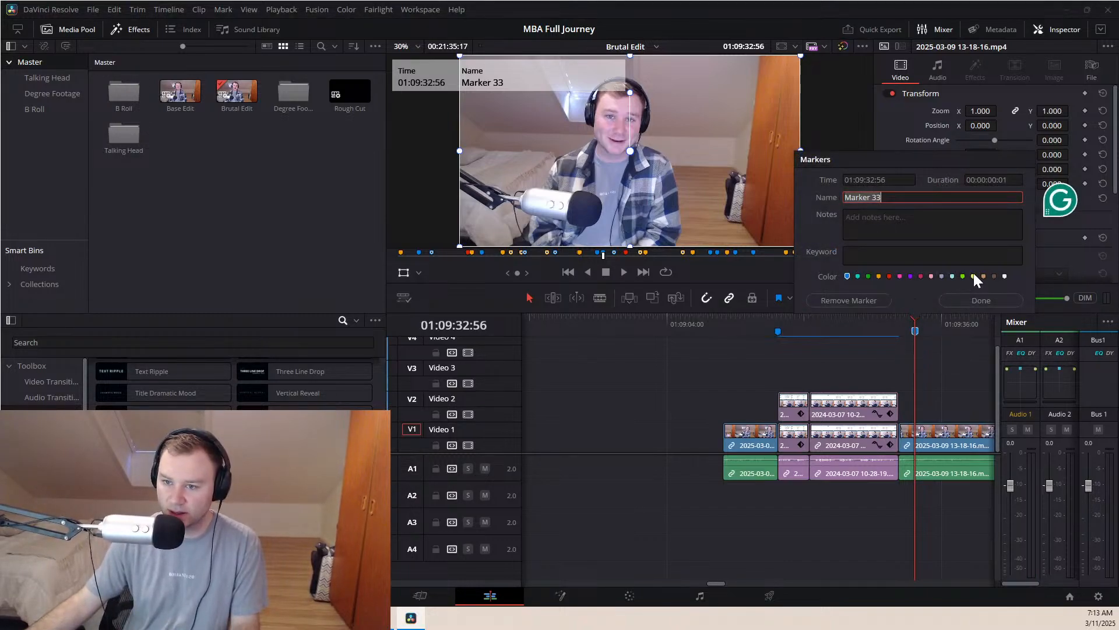
pyautogui.press('Escape')
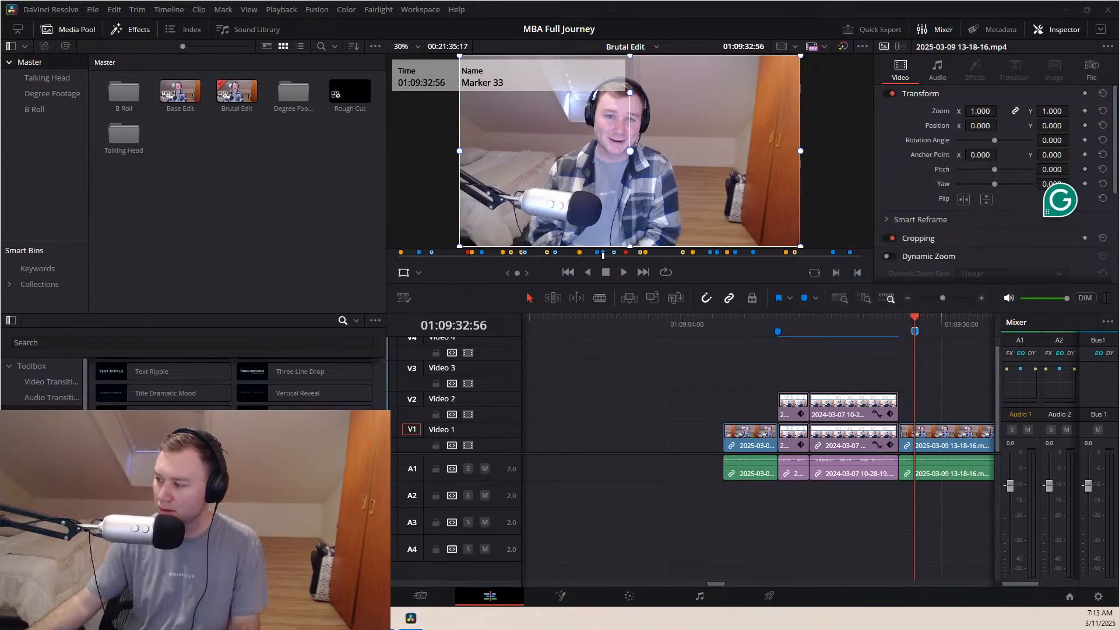
pyautogui.doubleClick(913, 330)
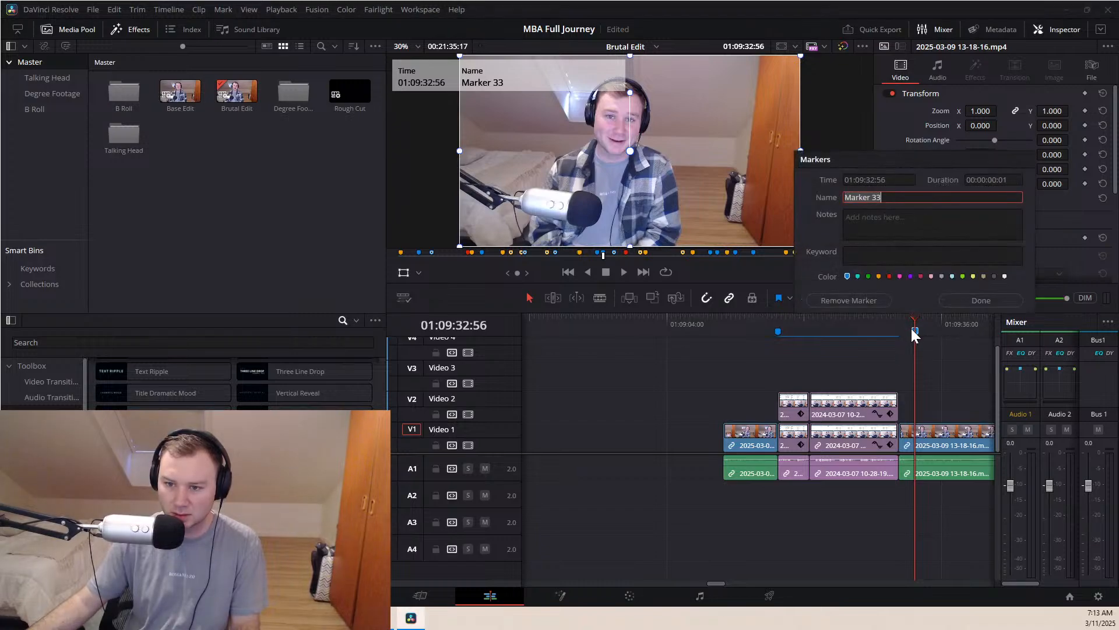
pyautogui.click(879, 276)
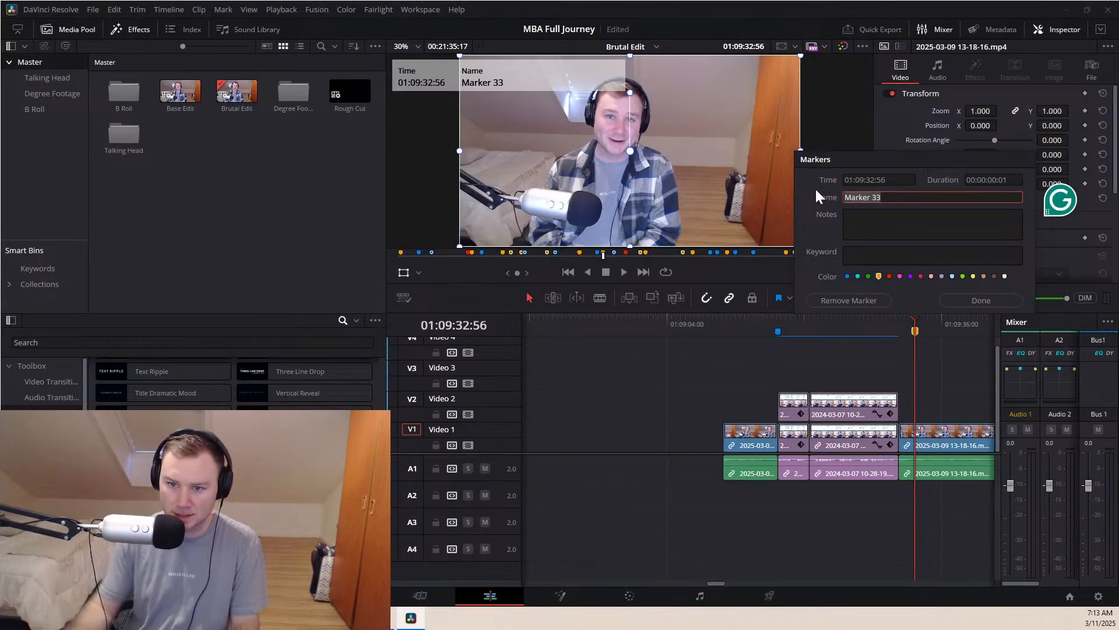
pyautogui.write('Tip:')
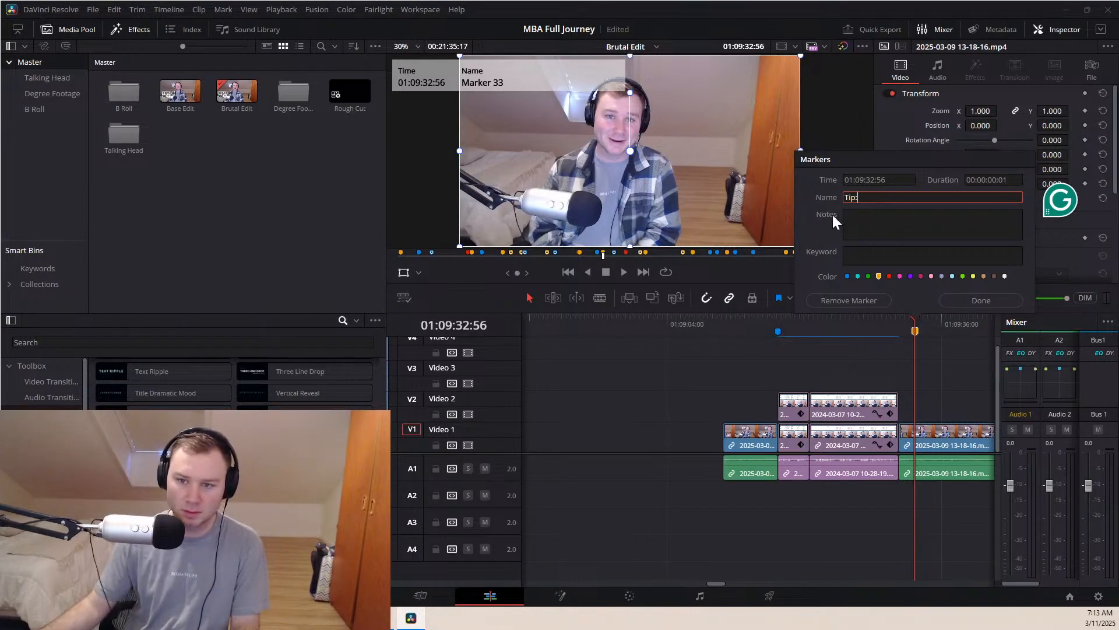
pyautogui.click(865, 223)
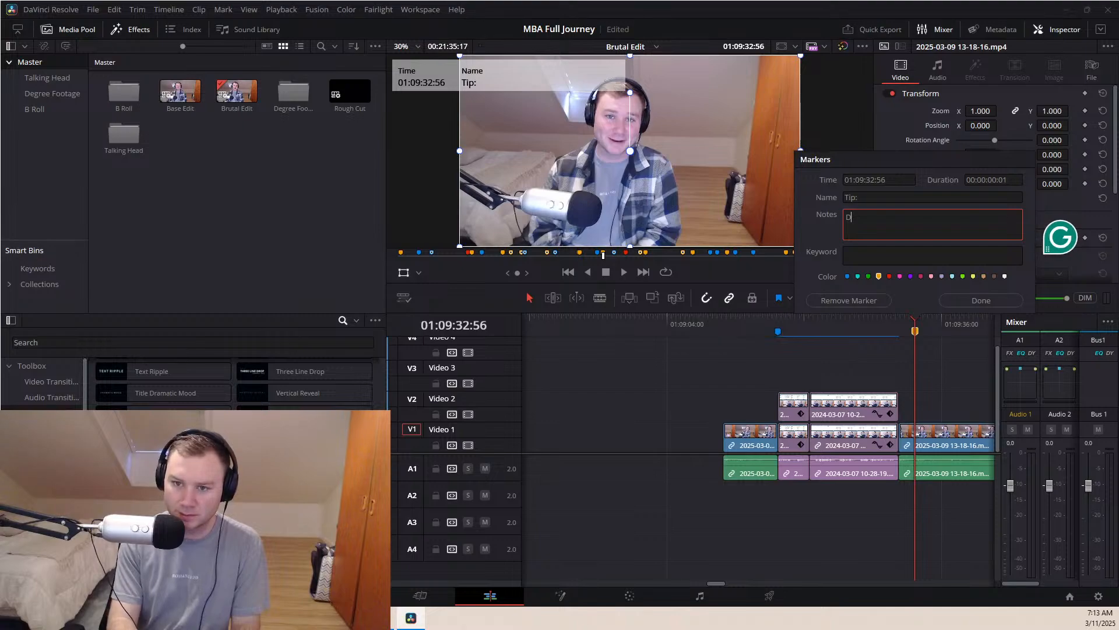
pyautogui.write("Don't Overstudy!")
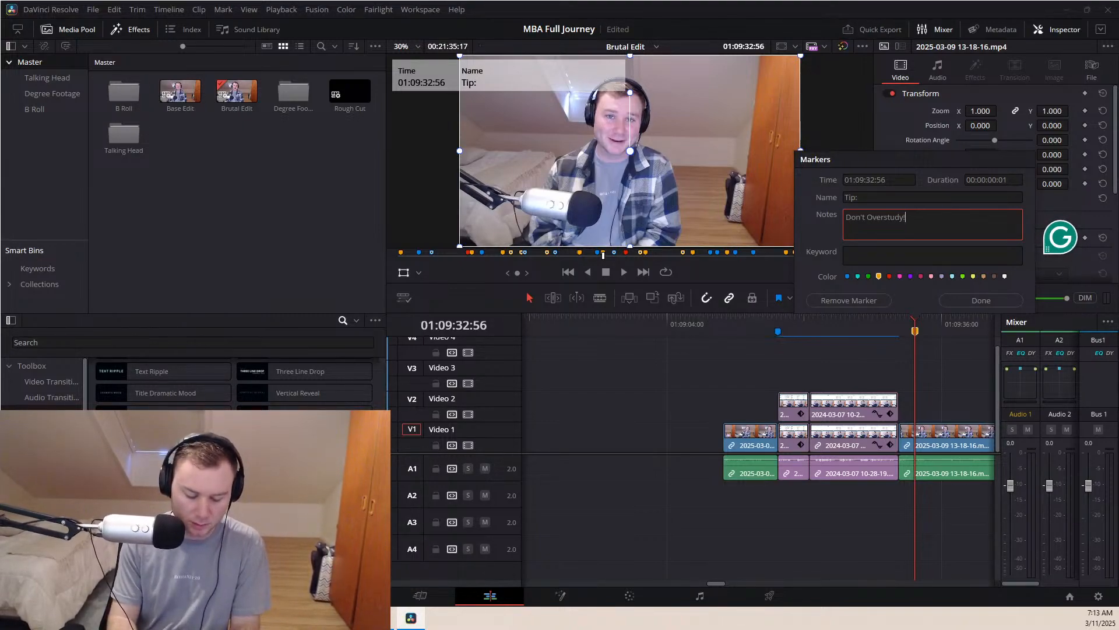
pyautogui.press('Return')
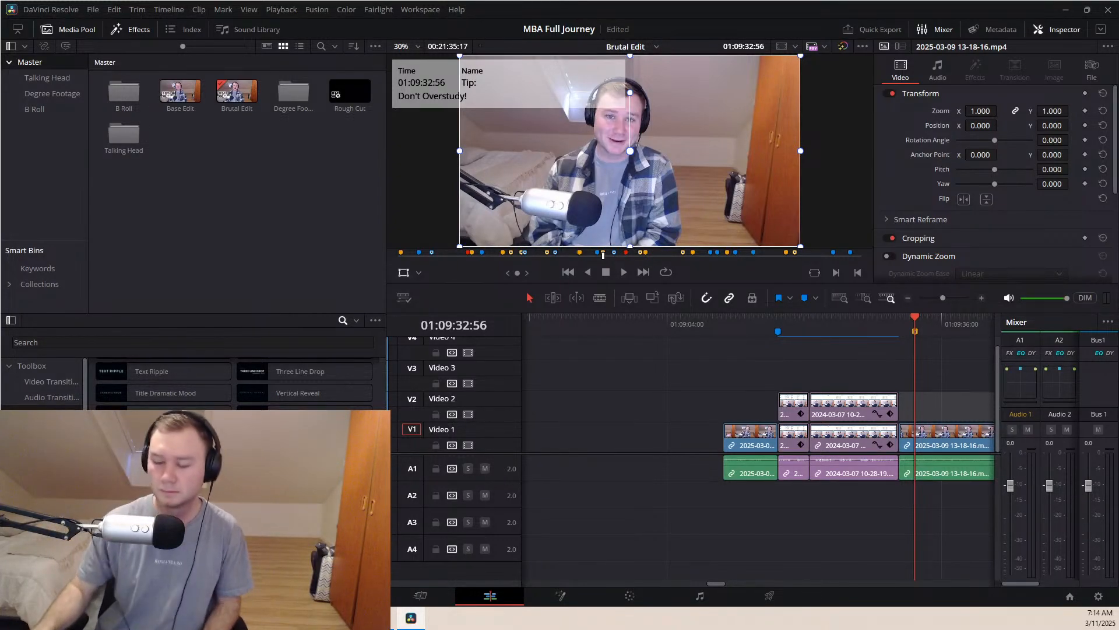
# Replay the section from the talking-head clip and add a Center Reveal title on Video 2 at the Don't Overstudy marker
pyautogui.click(722, 328)
pyautogui.press('space')
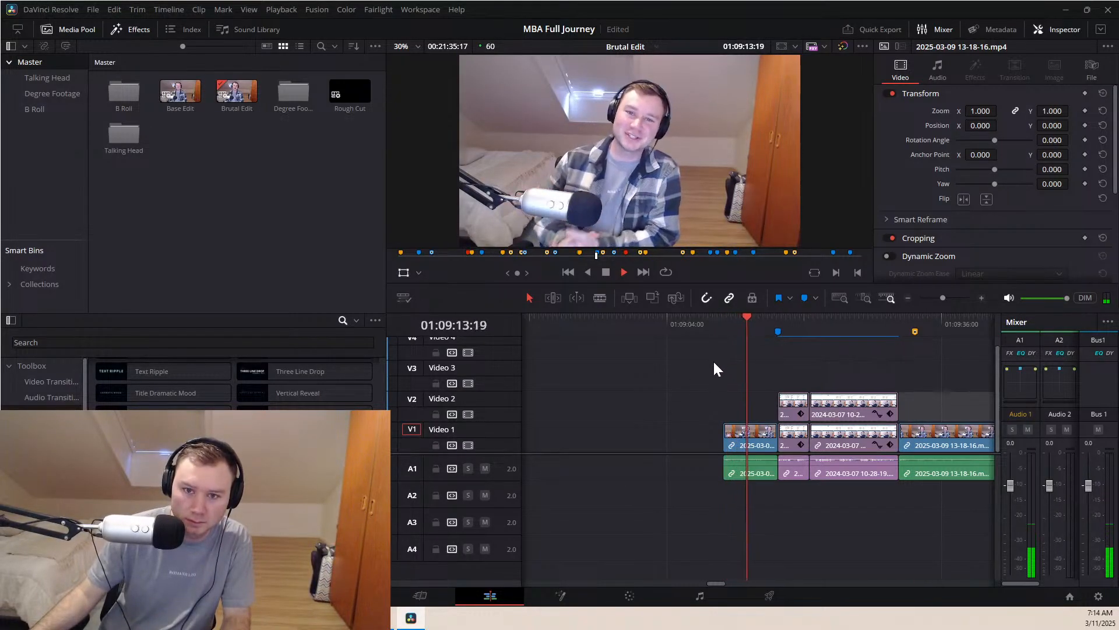
pyautogui.scroll(5, 233, 460)
pyautogui.scroll(5, 233, 385)
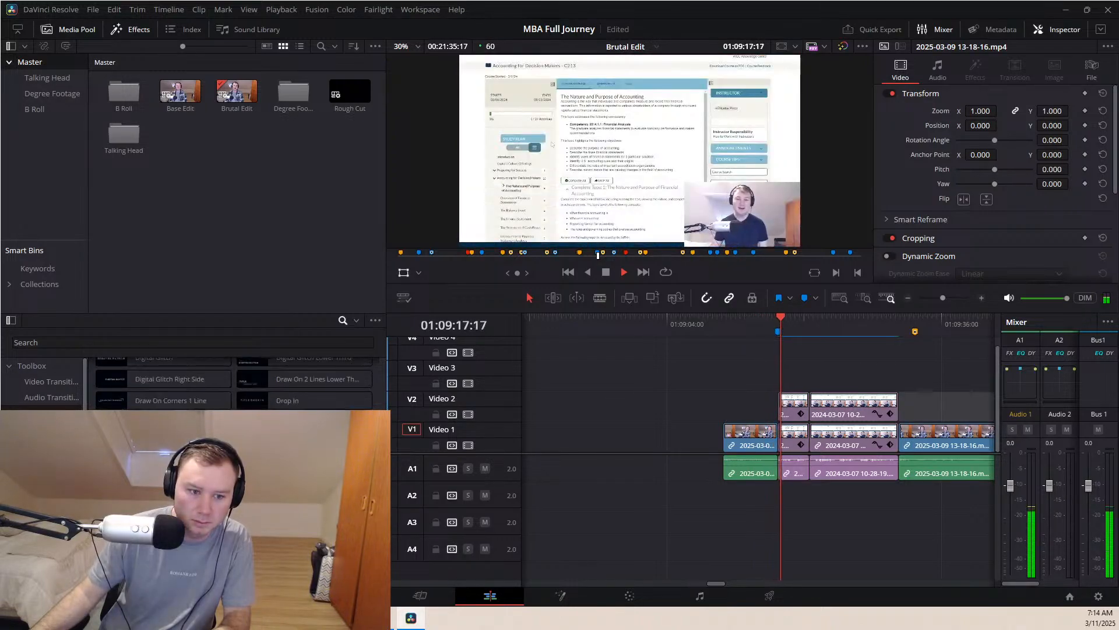
pyautogui.scroll(2, 233, 385)
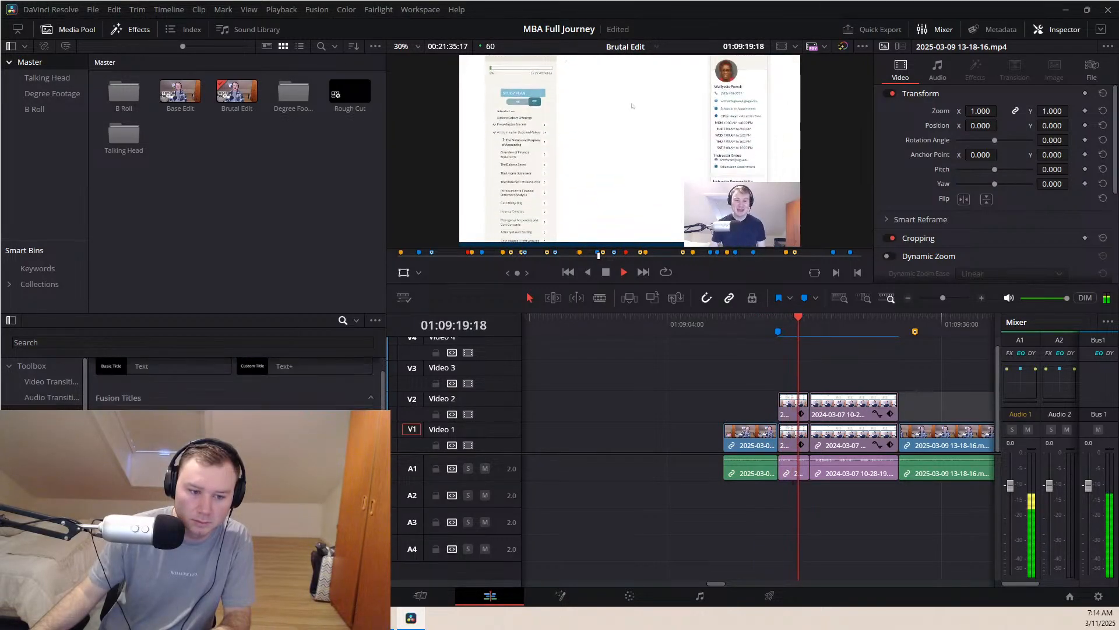
pyautogui.press('space')
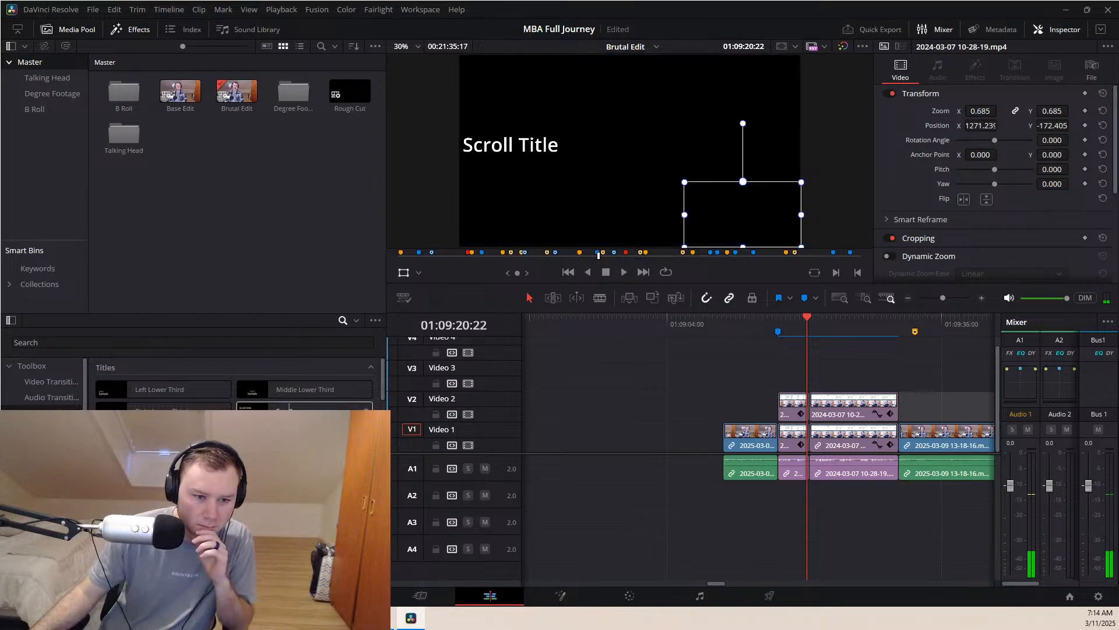
pyautogui.moveTo(278, 517); pyautogui.dragTo(917, 415)
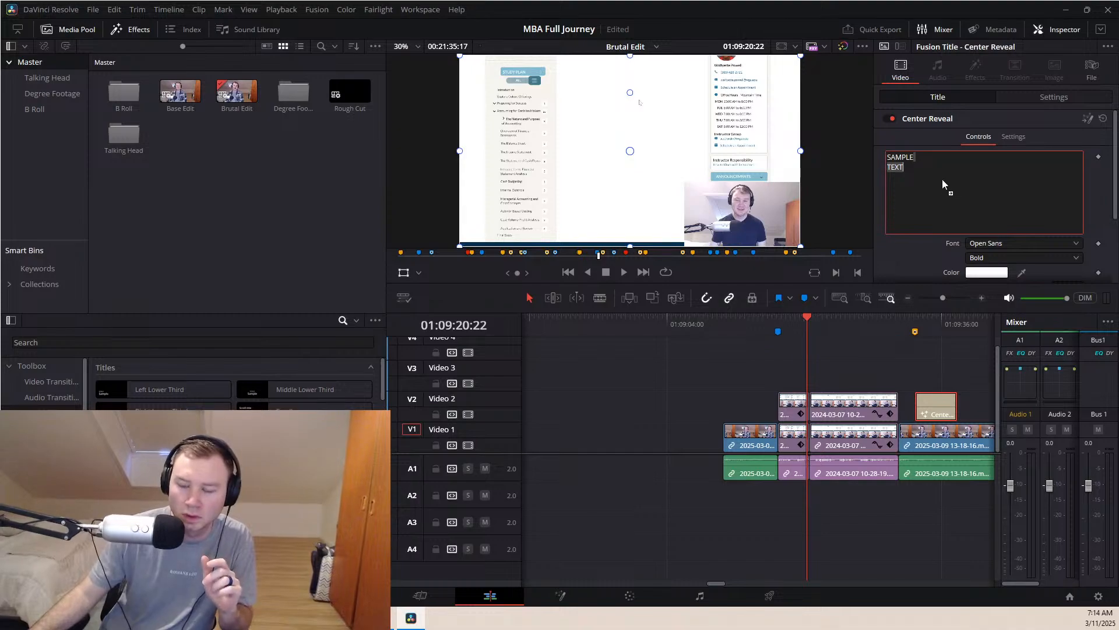
# Replace the Center Reveal title's sample text with "Tip:" and "Don't overstudy!" on two lines
pyautogui.click(947, 187)
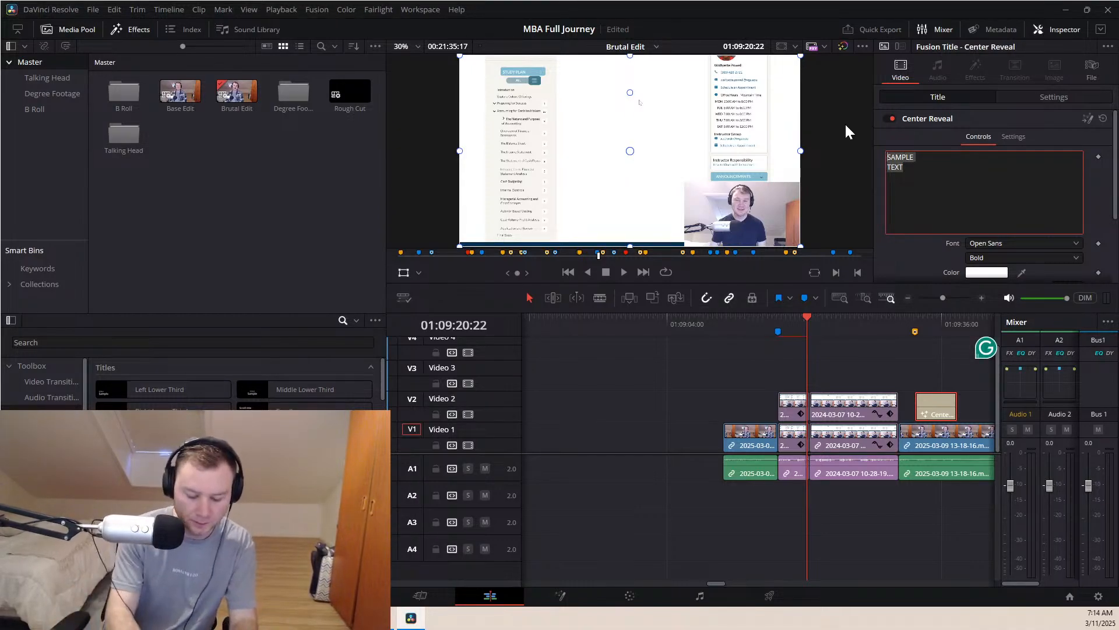
pyautogui.write('Tip:')
pyautogui.press('Return')
pyautogui.write('D')
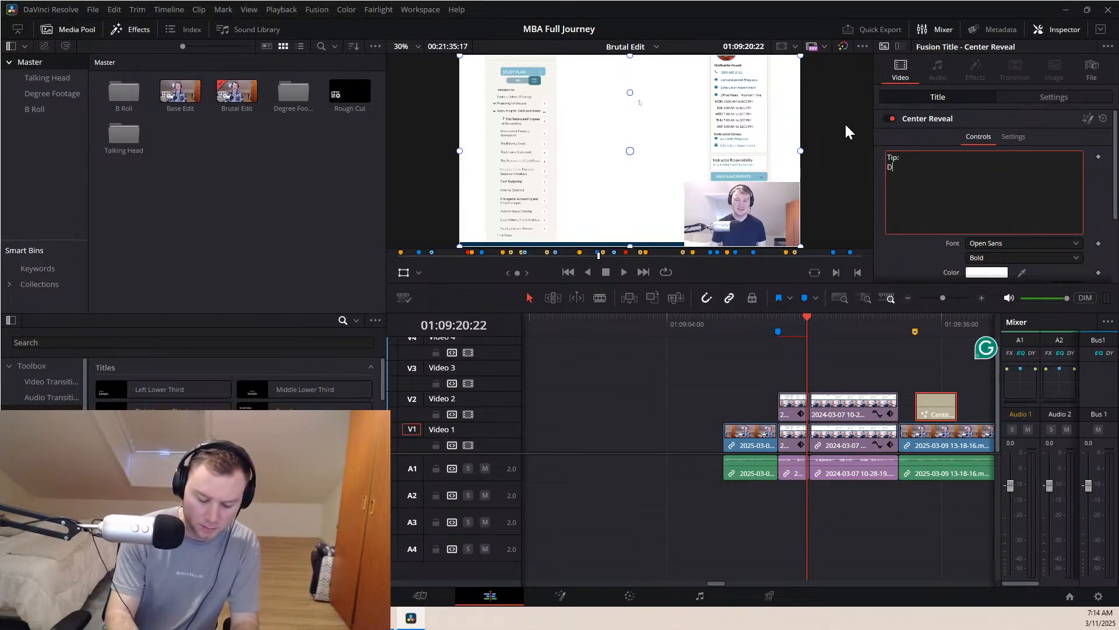
pyautogui.write("on't")
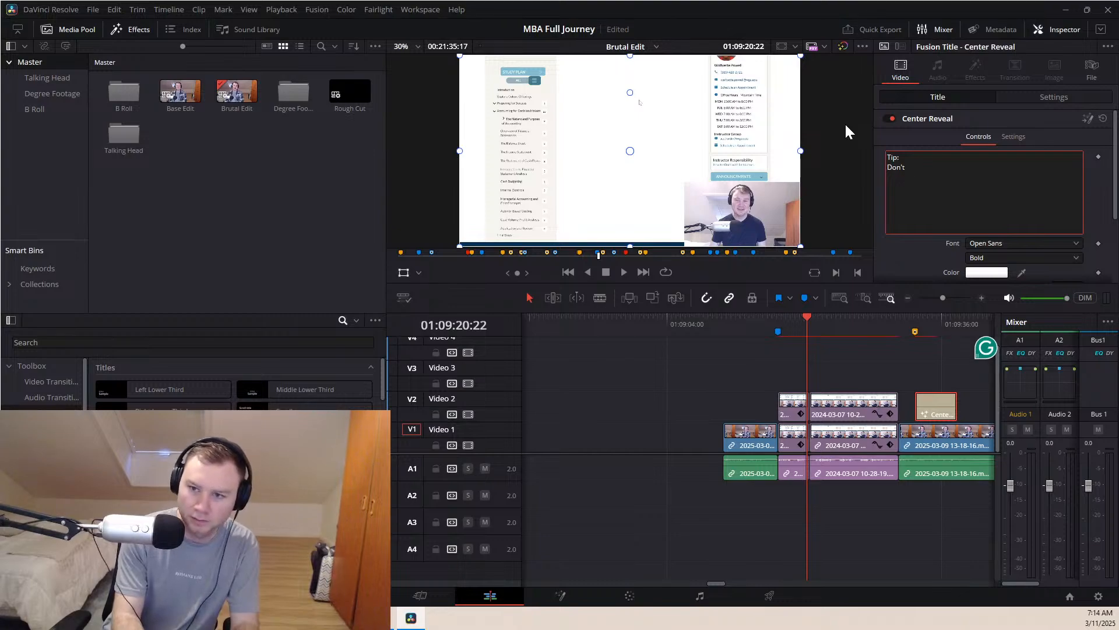
pyautogui.write(' overstudy')
pyautogui.write('!')
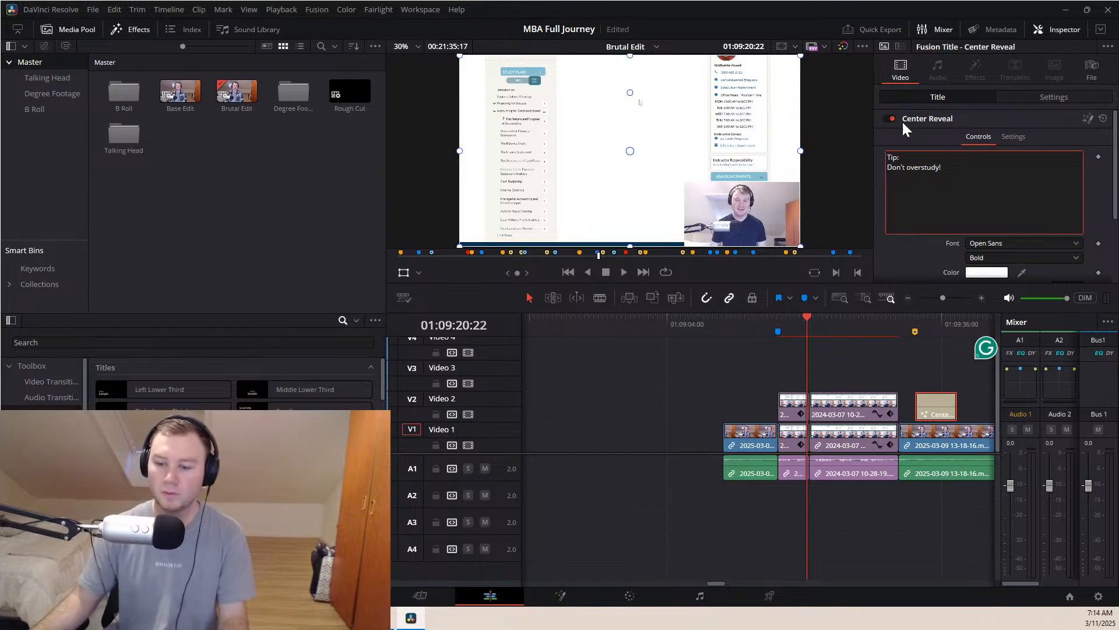
pyautogui.click(946, 438)
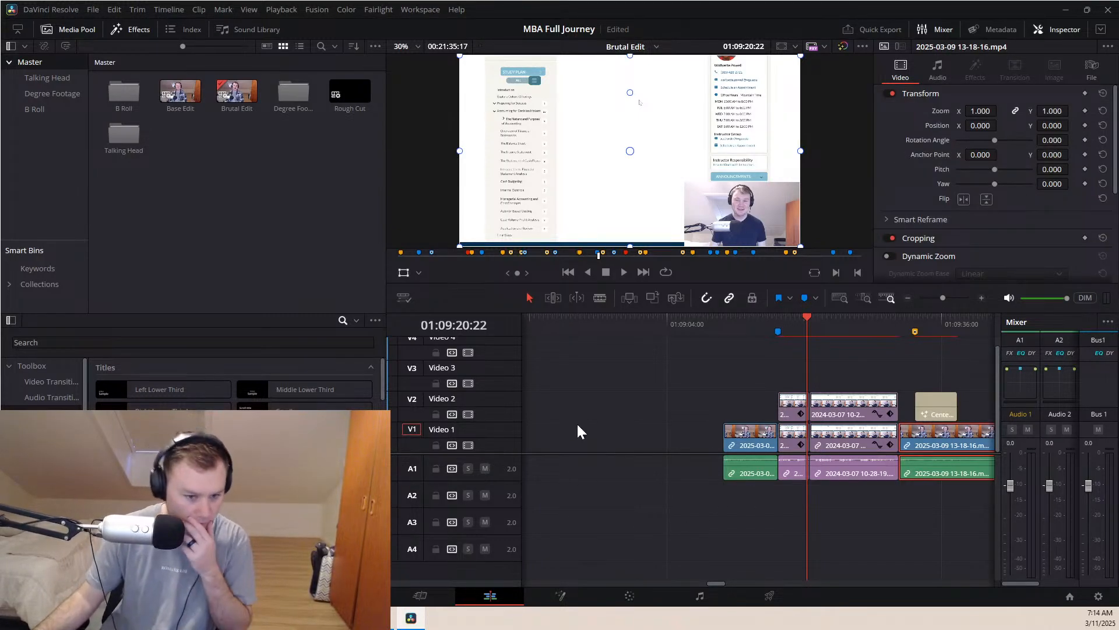
# Play the talking-head clip from the Don't Overstudy title to review the title and the speech that follows it
pyautogui.click(914, 320)
pyautogui.press('space')
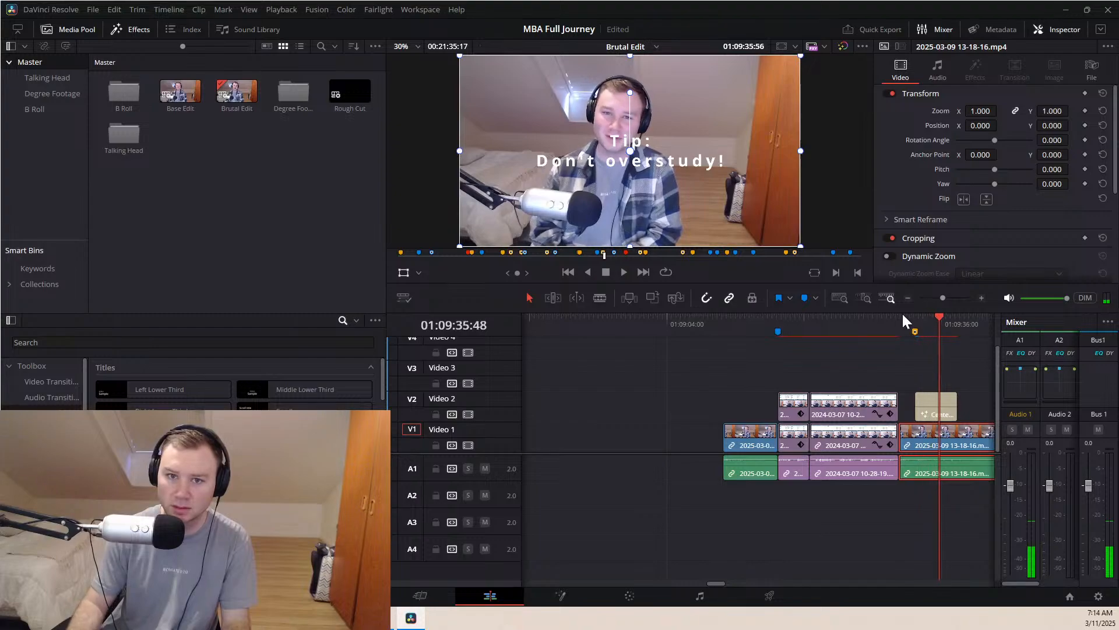
pyautogui.press('space')
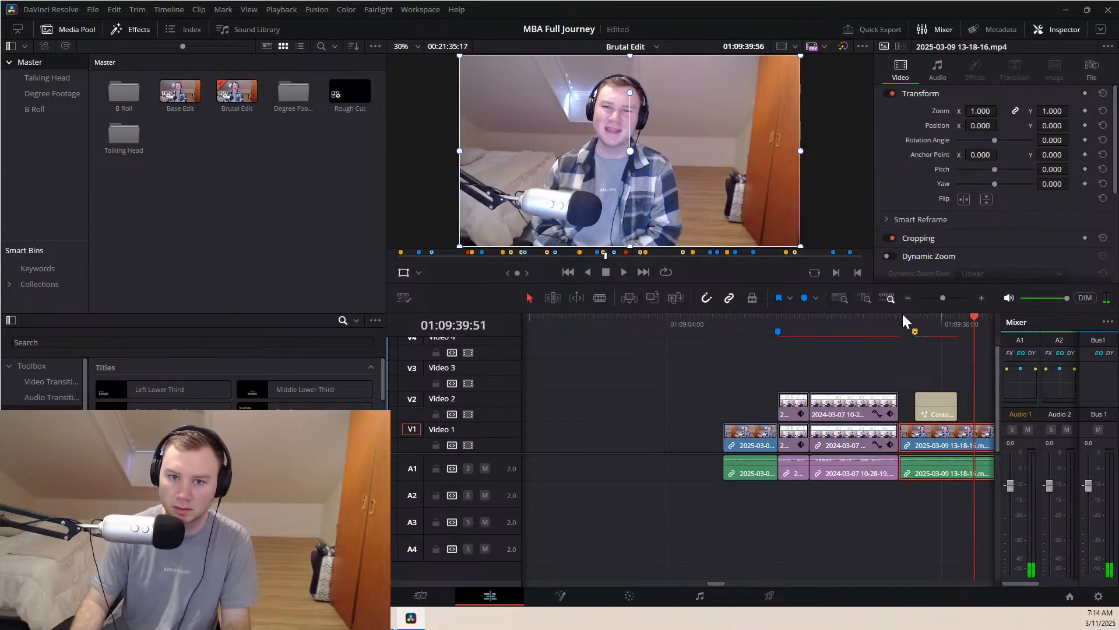
pyautogui.press('j')
pyautogui.press('j')
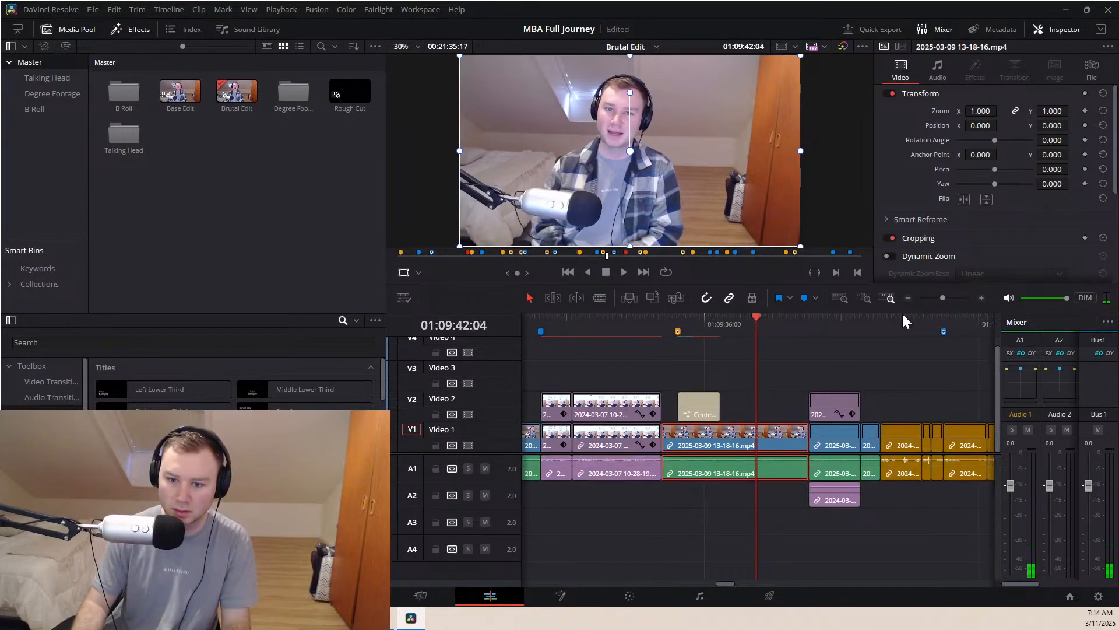
pyautogui.press('l')
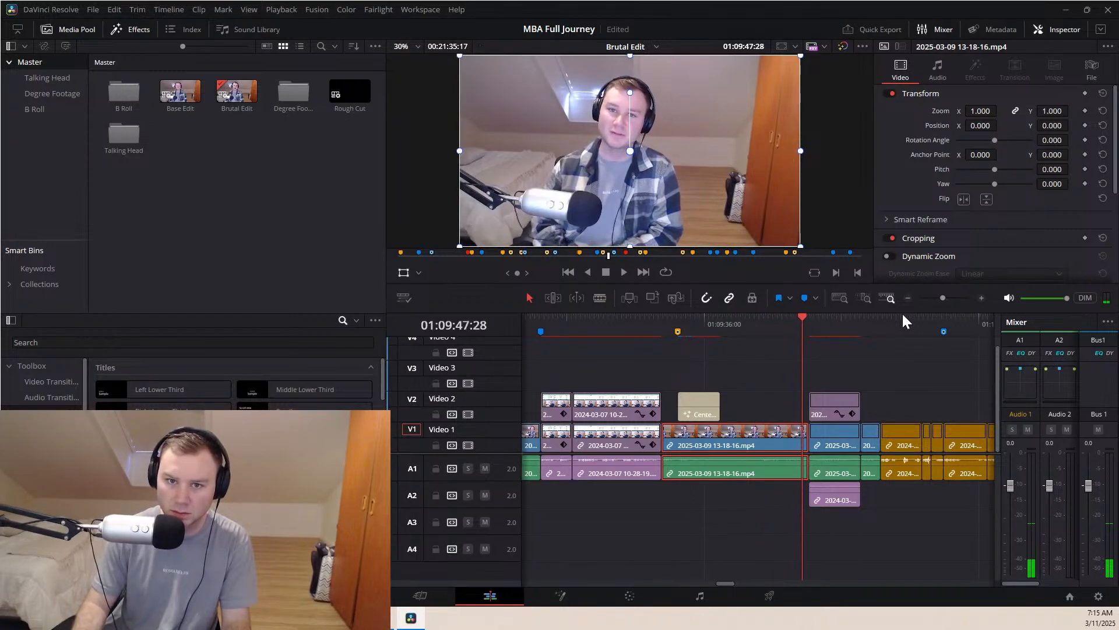
pyautogui.press('j')
pyautogui.press('j')
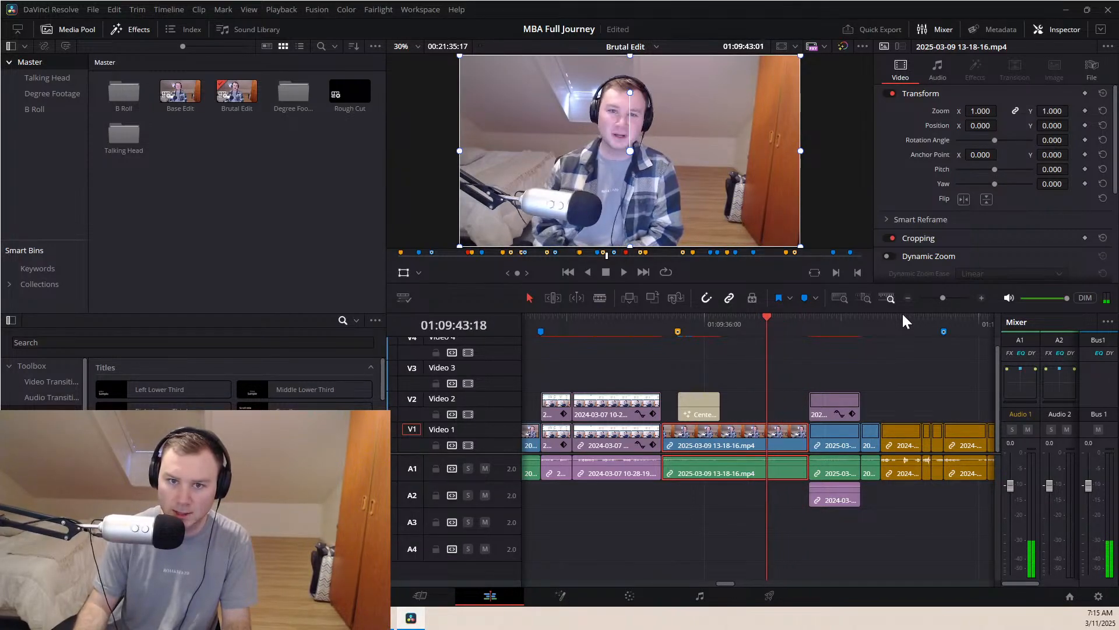
# Find the pause in the talking-head clip after the tip and split the clip there, at 01:09:42:20
pyautogui.press('l')
pyautogui.press('l')
pyautogui.press('k')
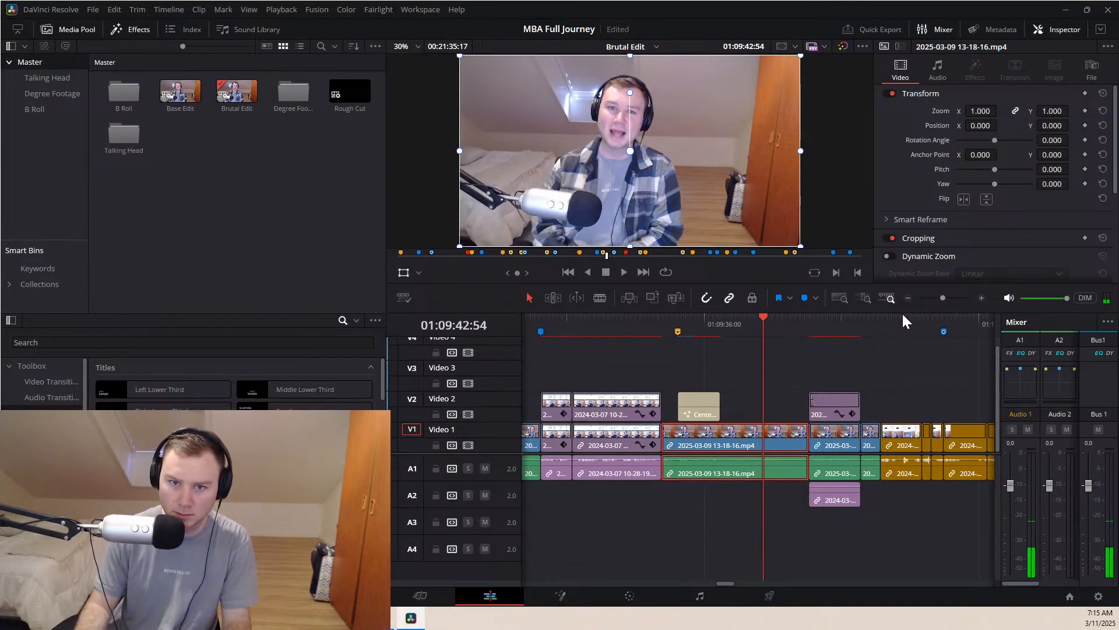
pyautogui.press('Left')
pyautogui.press('Left')
pyautogui.press('Right')
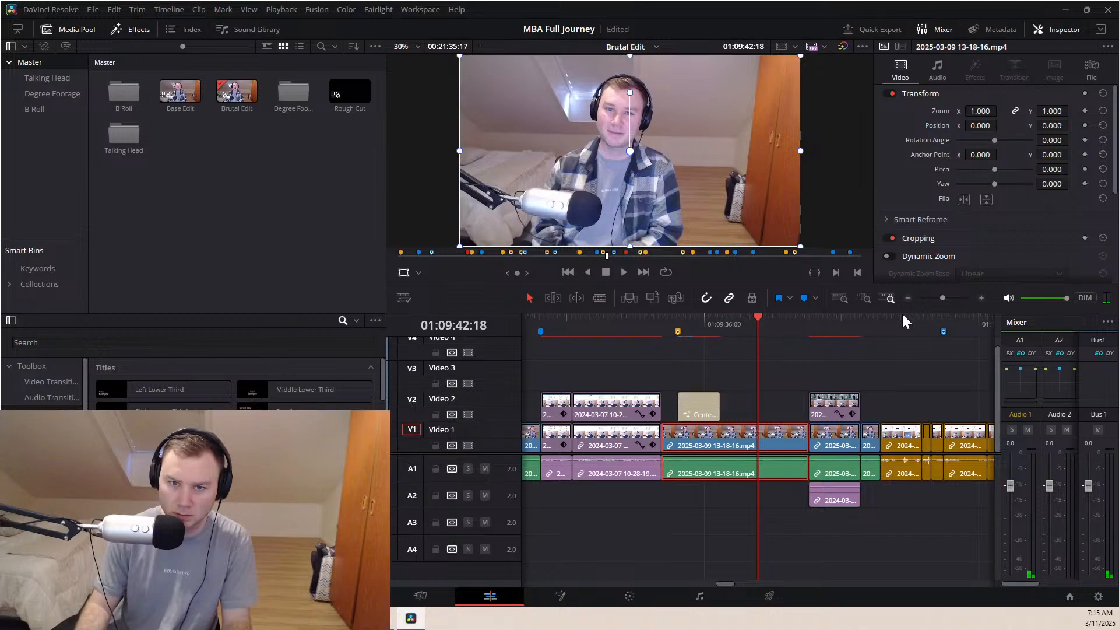
pyautogui.press('Right')
pyautogui.press('j')
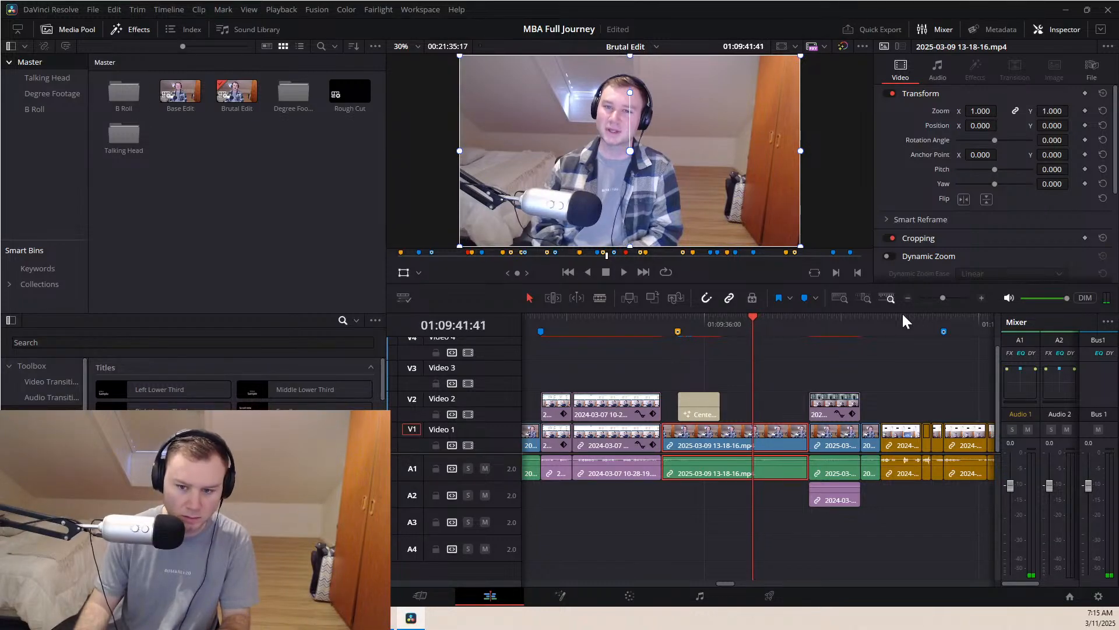
pyautogui.press('l')
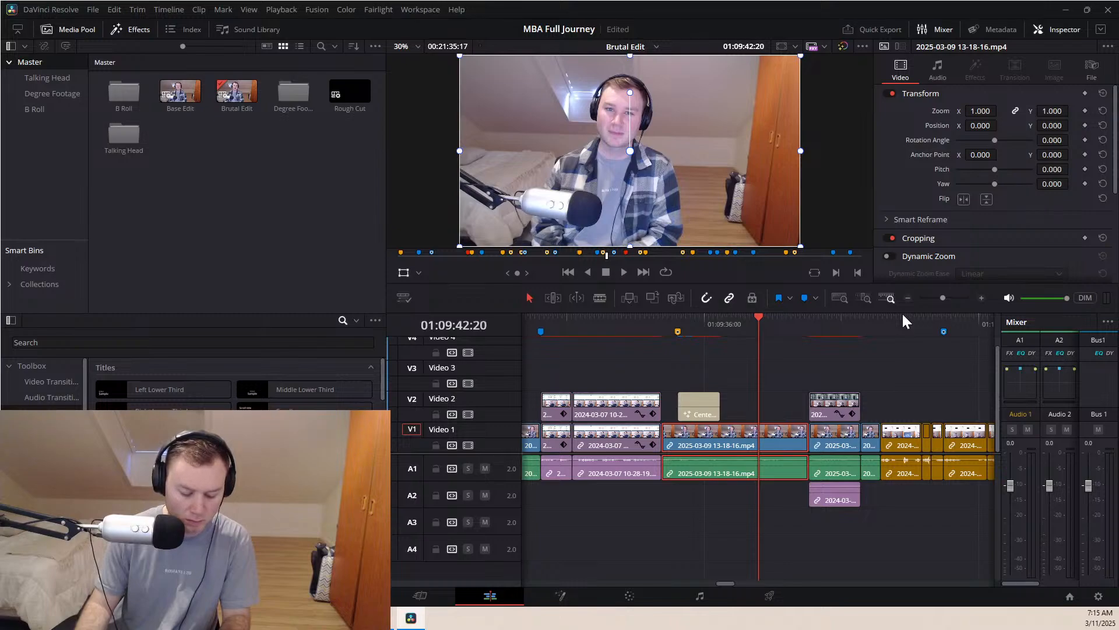
pyautogui.hotkey('ctrl', 'b')
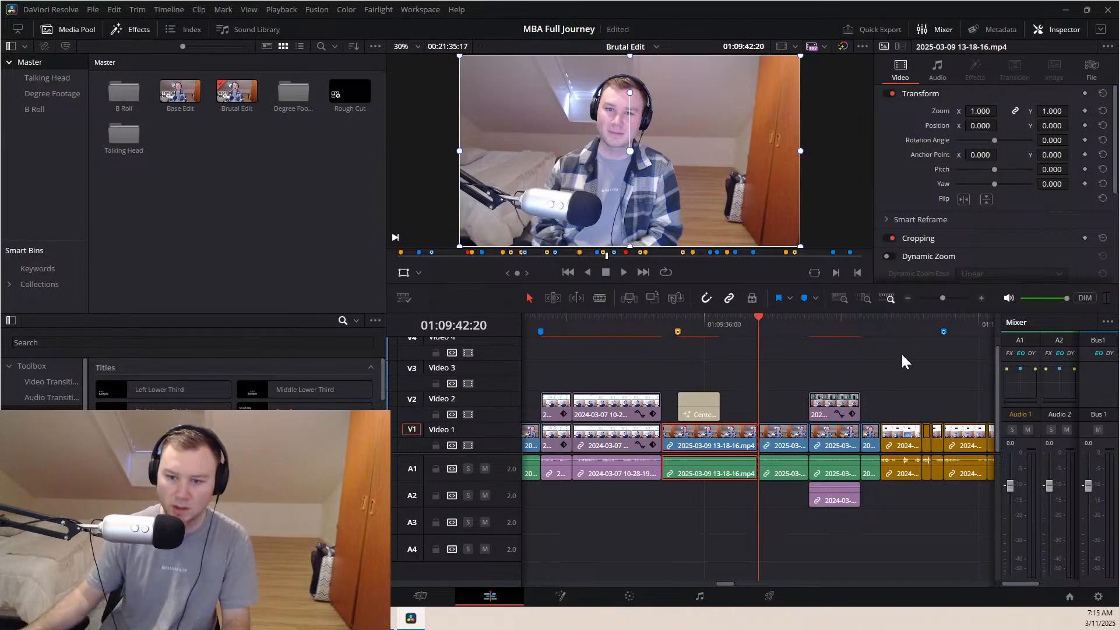
# Give the talking-head segment after the cut the same orange-brown clip color as the marked clips further along Video 1
pyautogui.rightClick(779, 432)
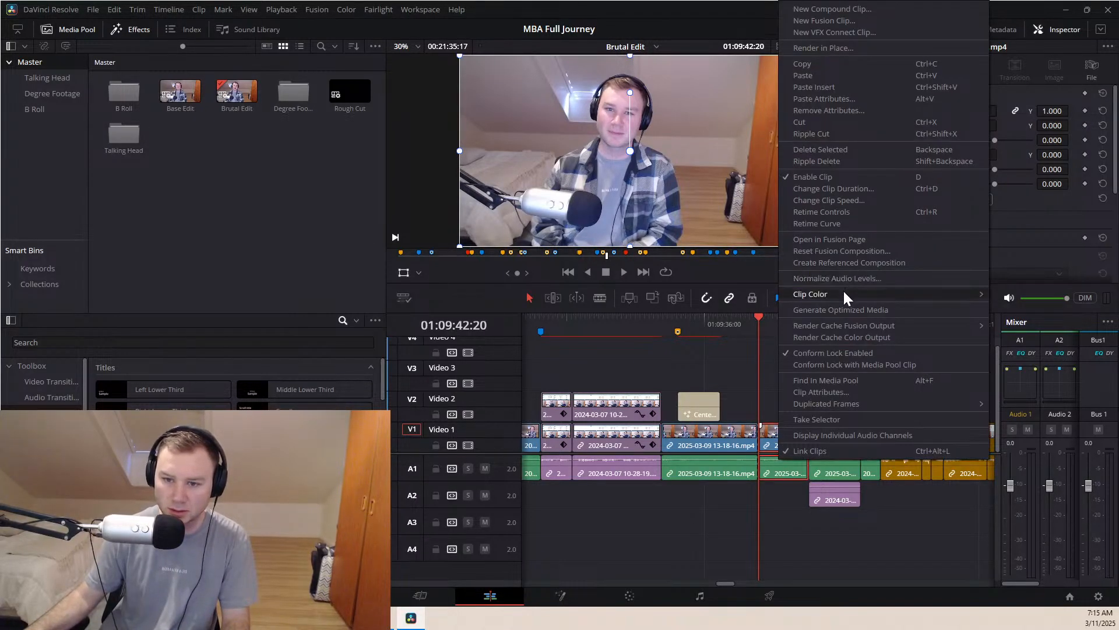
pyautogui.moveTo(873, 295)
pyautogui.click(1059, 501)
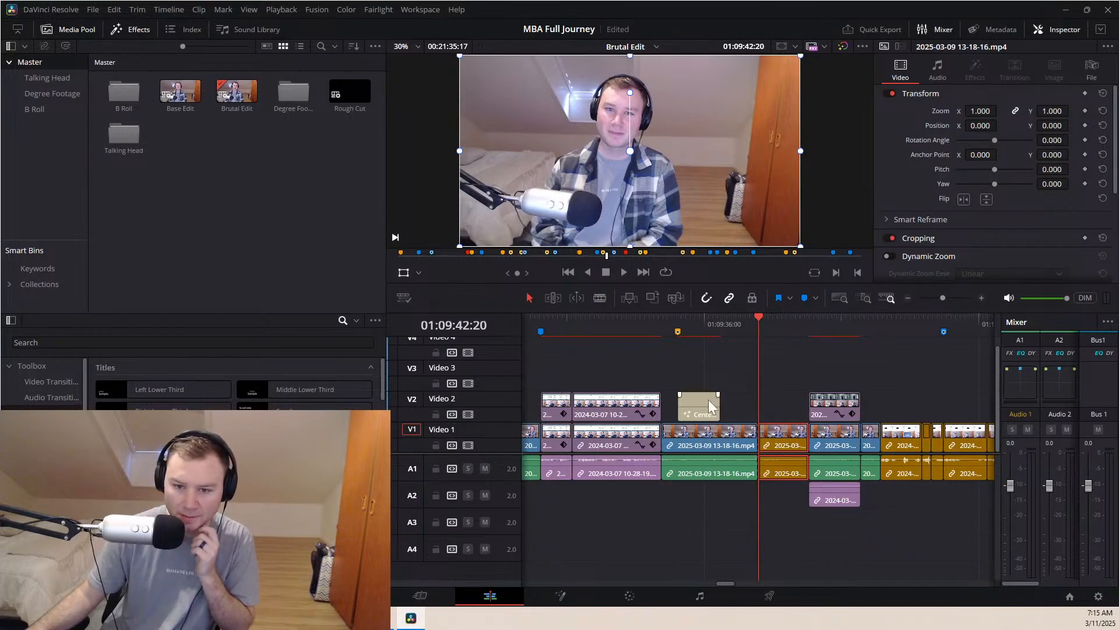
# Replay the tip and extend the end of the Don't overstudy title to about 01:09:39:33
pyautogui.click(695, 323)
pyautogui.press('space')
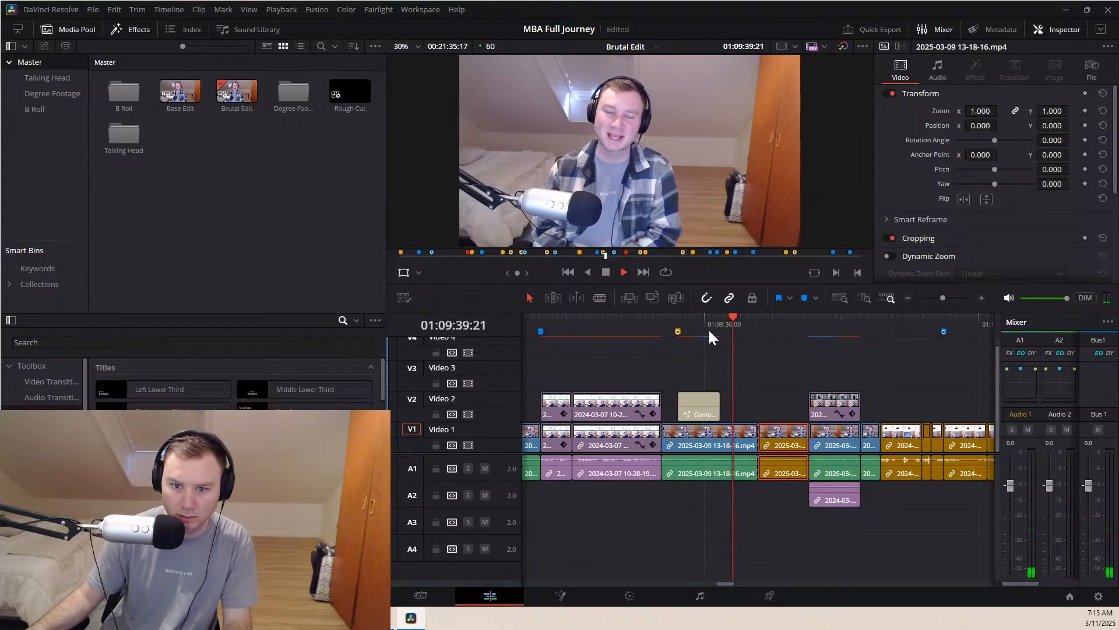
pyautogui.press('space')
pyautogui.moveTo(719, 402); pyautogui.dragTo(733, 402)
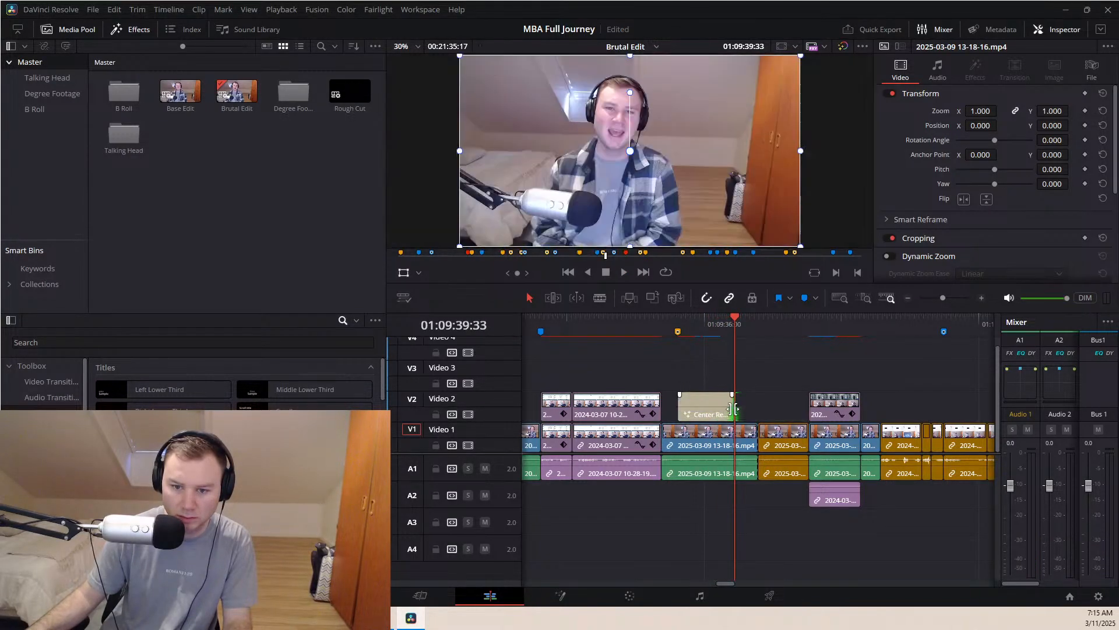
# Play on from the extended title through the recolored segment and the following clips to review them up to about 01:10:19
pyautogui.press('space')
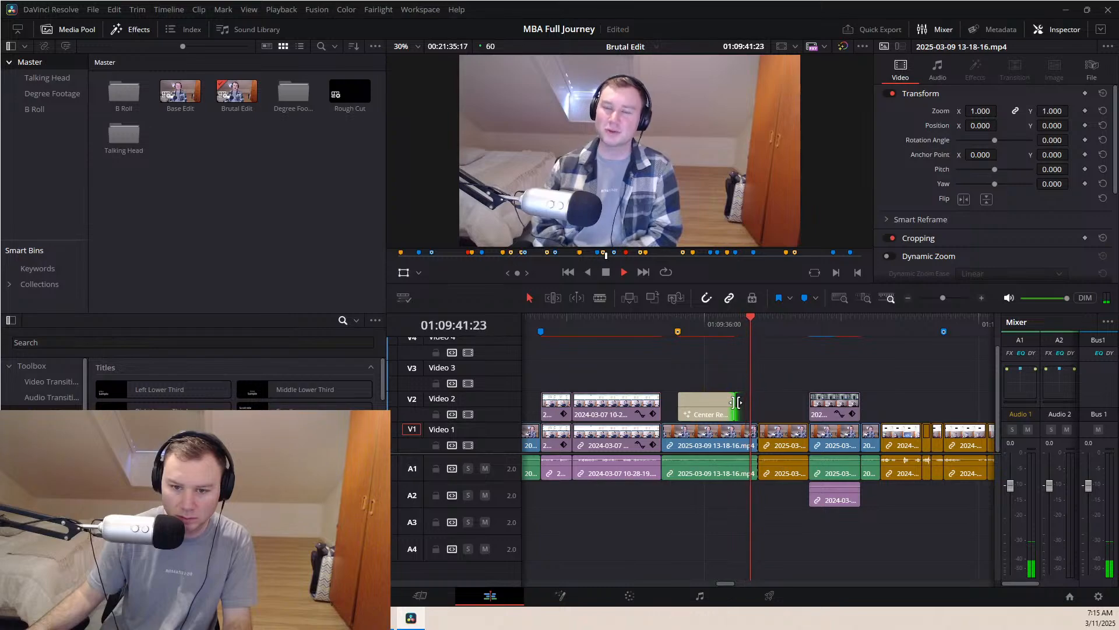
pyautogui.click(716, 425)
pyautogui.press('space')
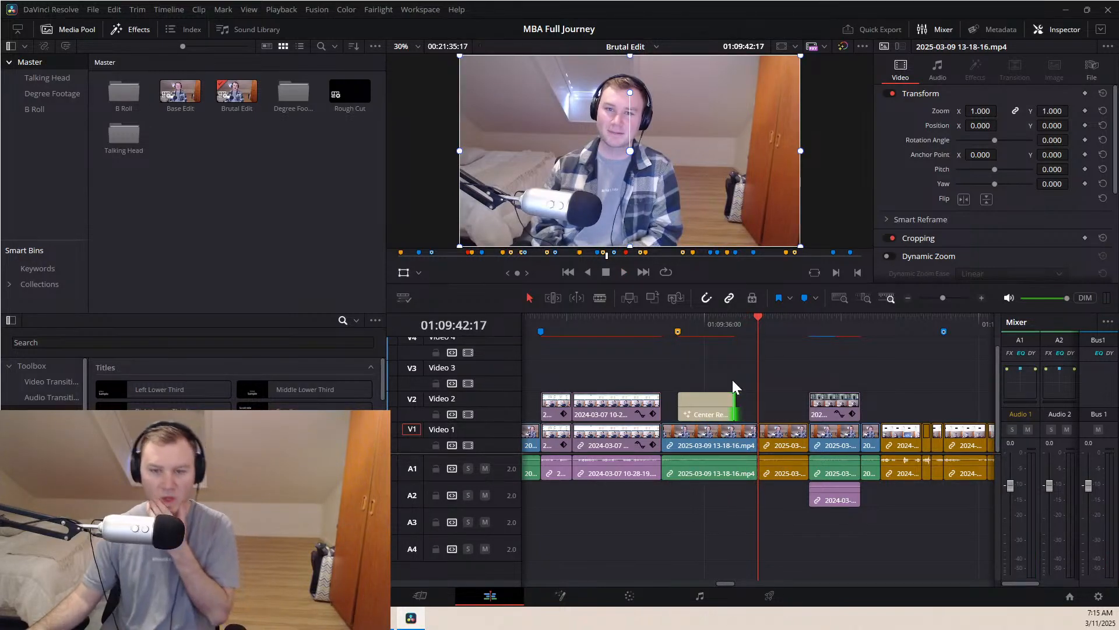
pyautogui.press('space')
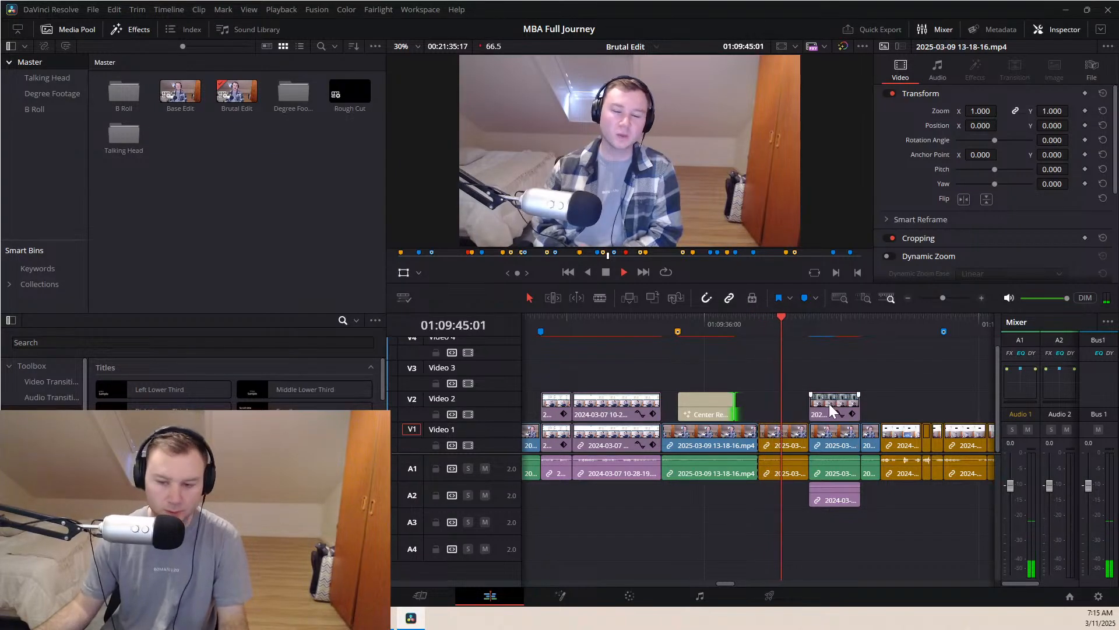
pyautogui.hotkey('ctrl', '-')
pyautogui.hotkey('ctrl', '-')
pyautogui.hotkey('ctrl', '-')
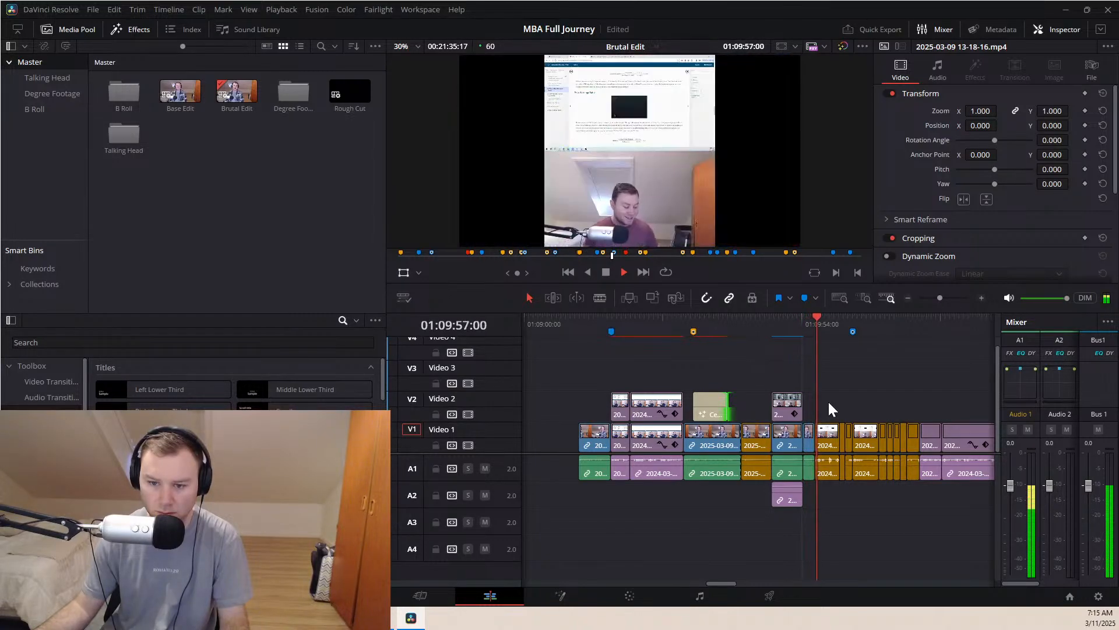
pyautogui.click(908, 334)
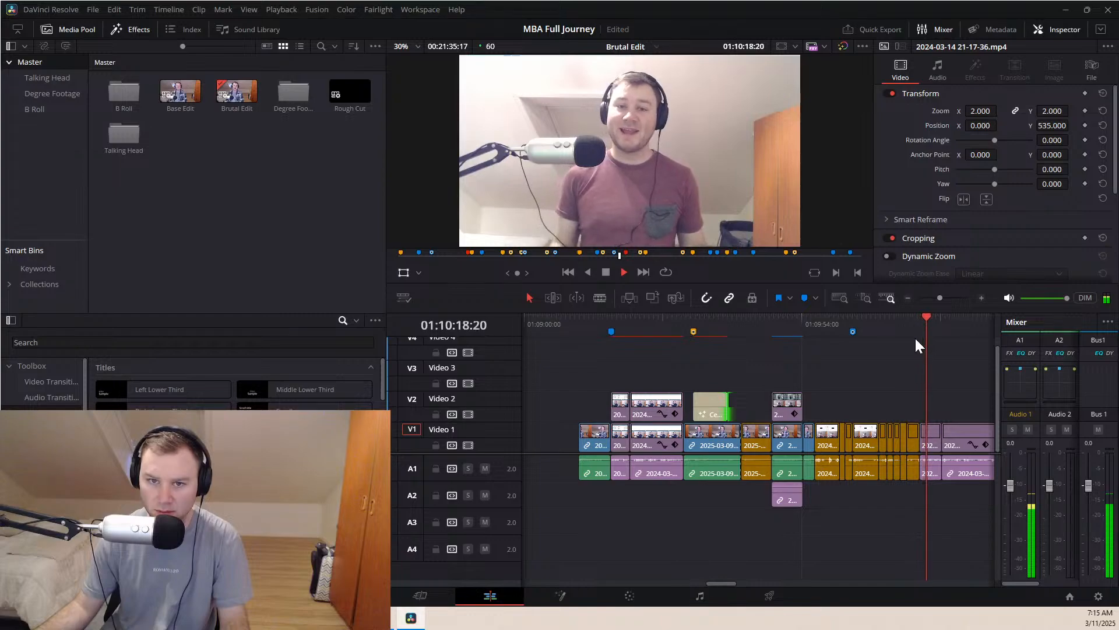
pyautogui.press('space')
pyautogui.scroll(-3, 870, 453)
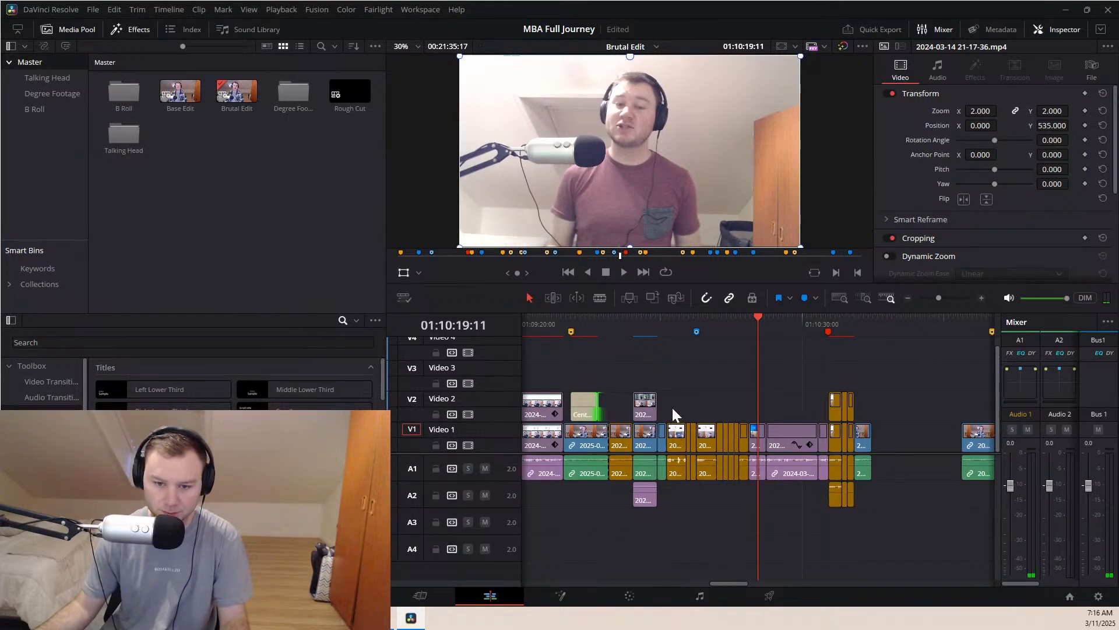
pyautogui.moveTo(672, 399); pyautogui.dragTo(739, 450)
pyautogui.click(725, 550)
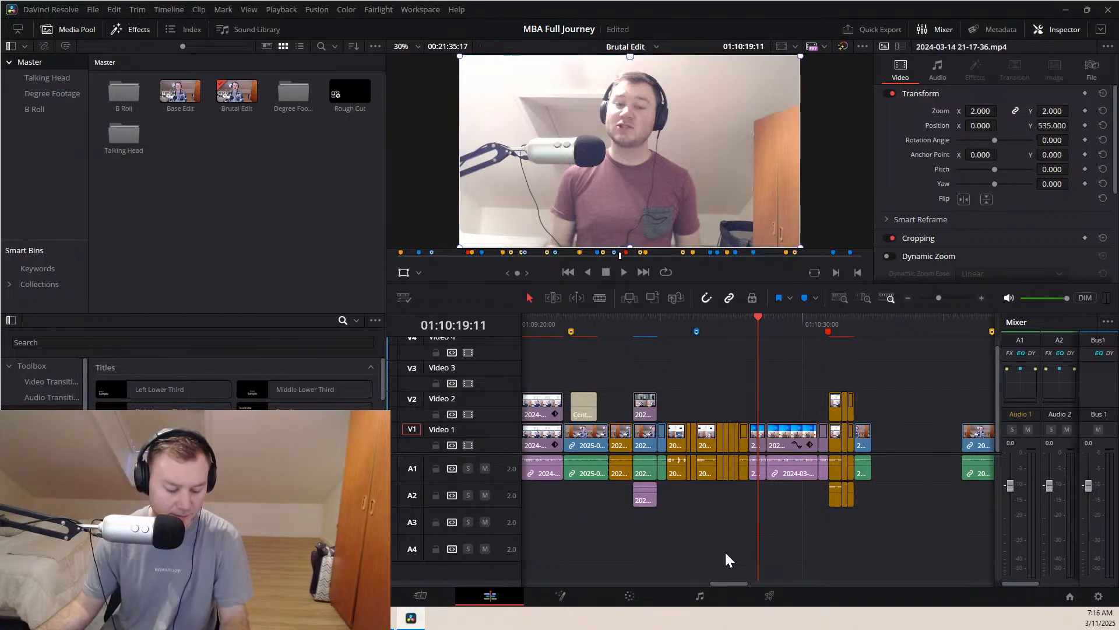